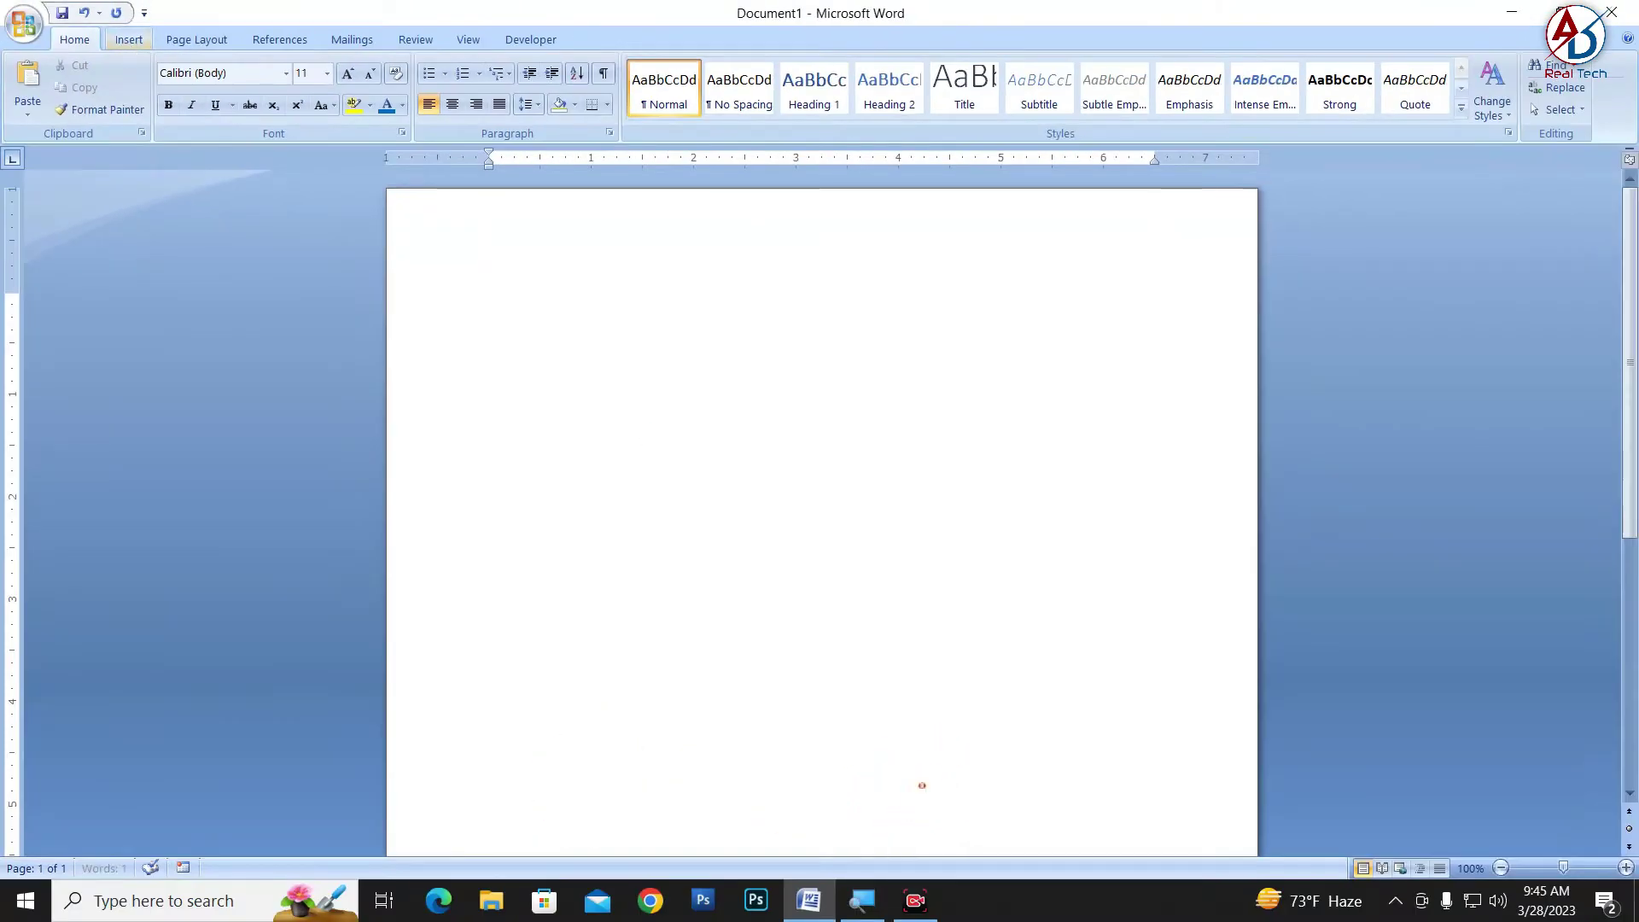
Draw a diamond about 1.49" wide by 0.42" high near the centre of the page
left_click(129, 39)
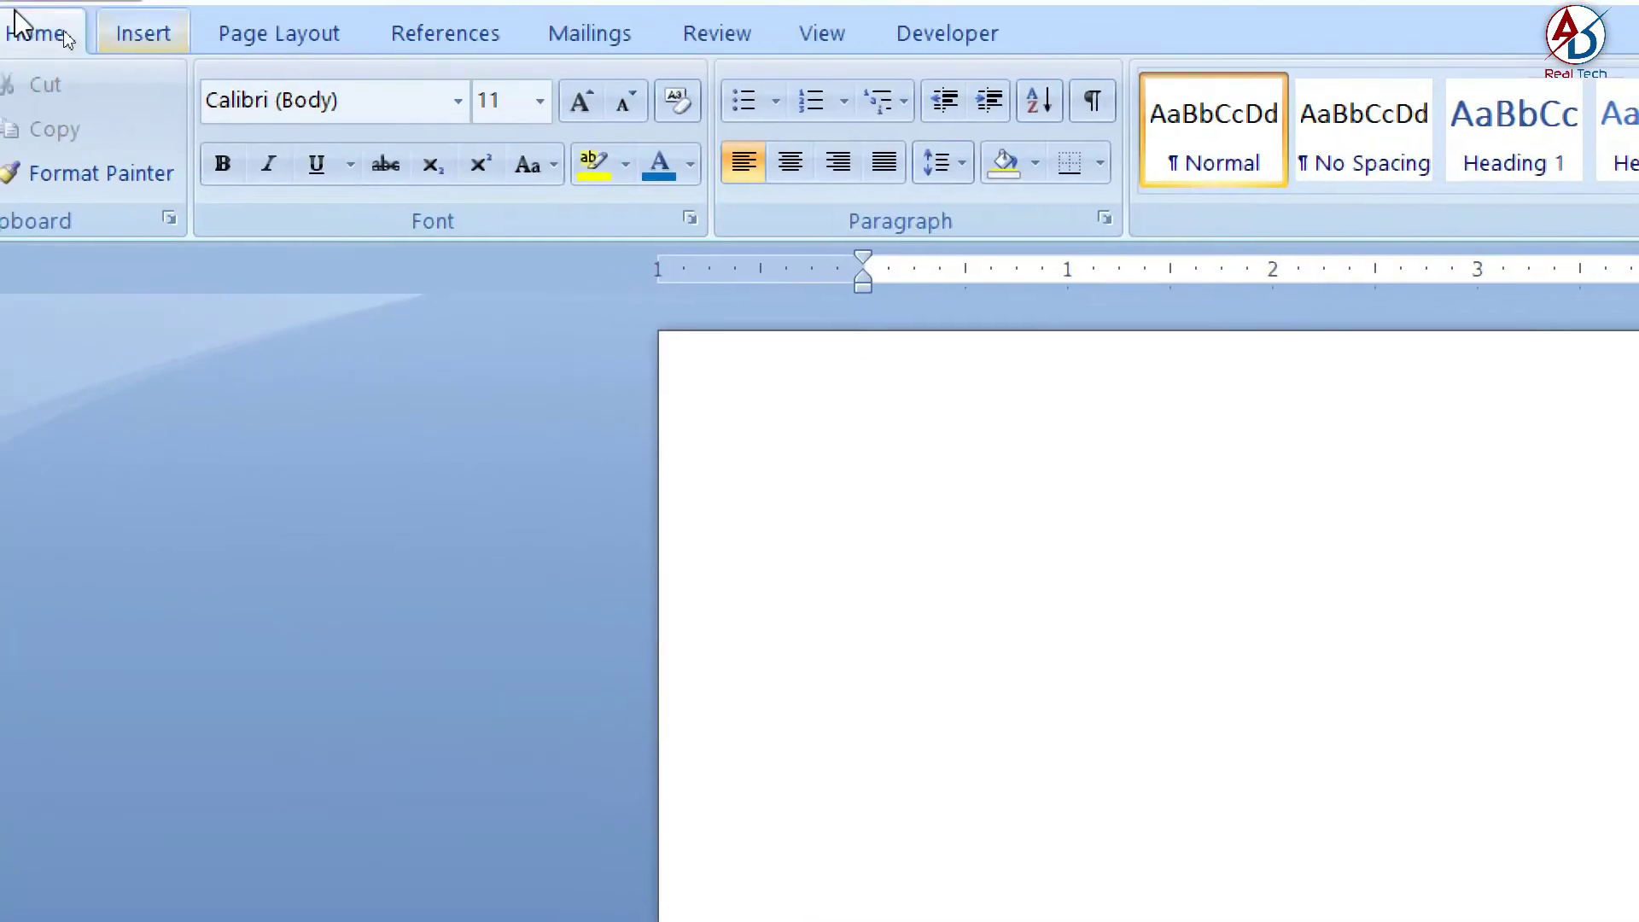
left_click(135, 43)
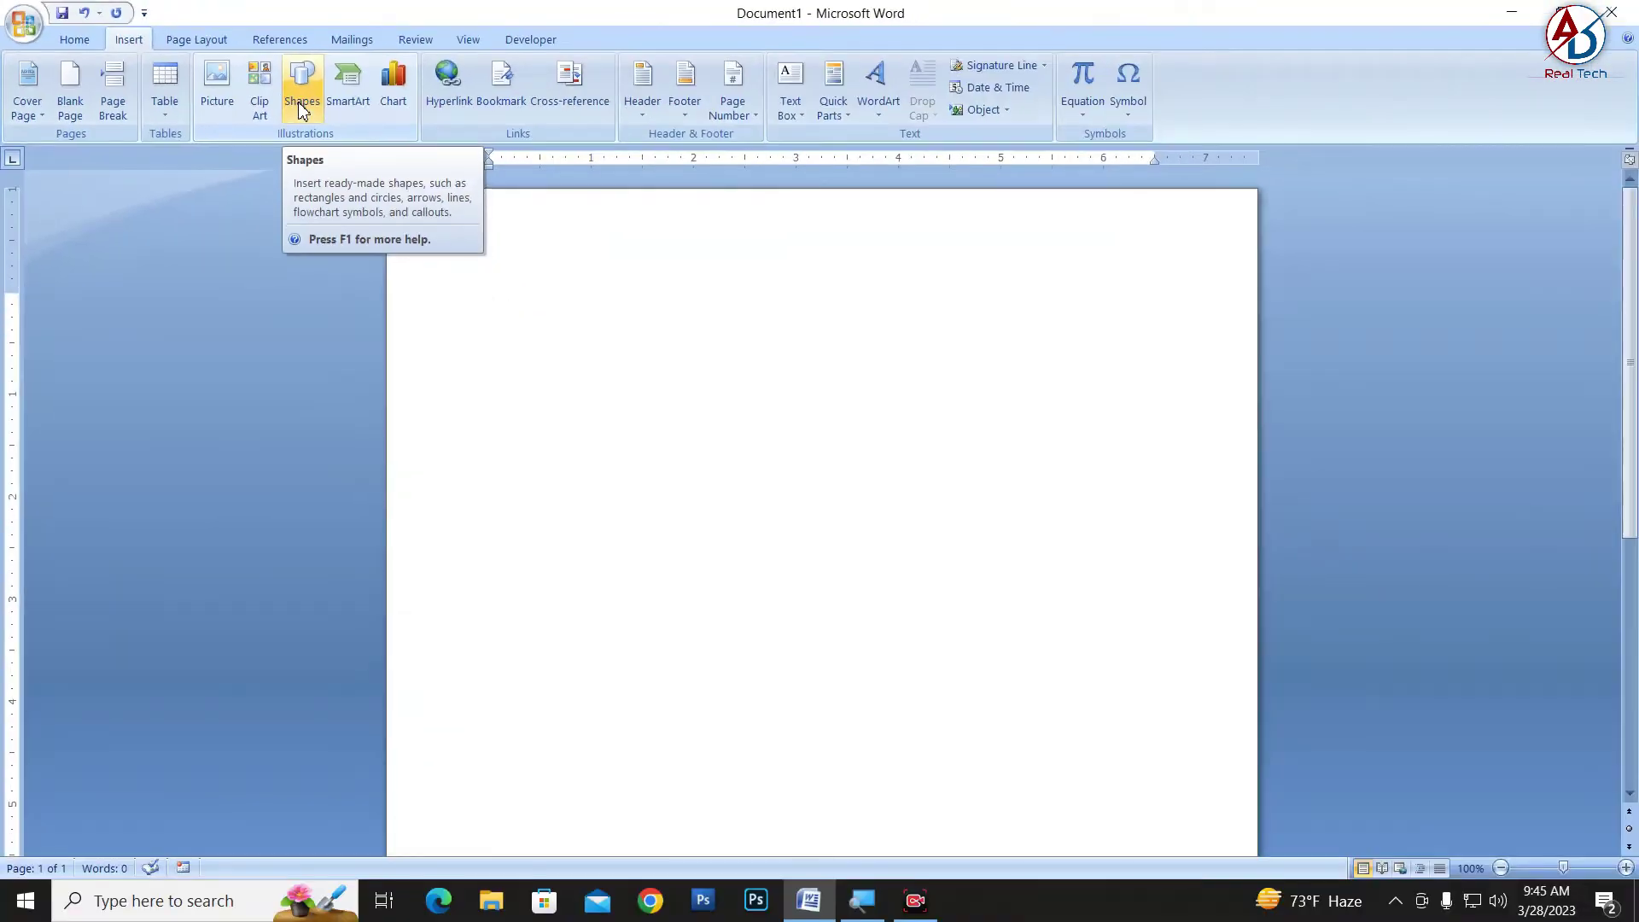
left_click(302, 89)
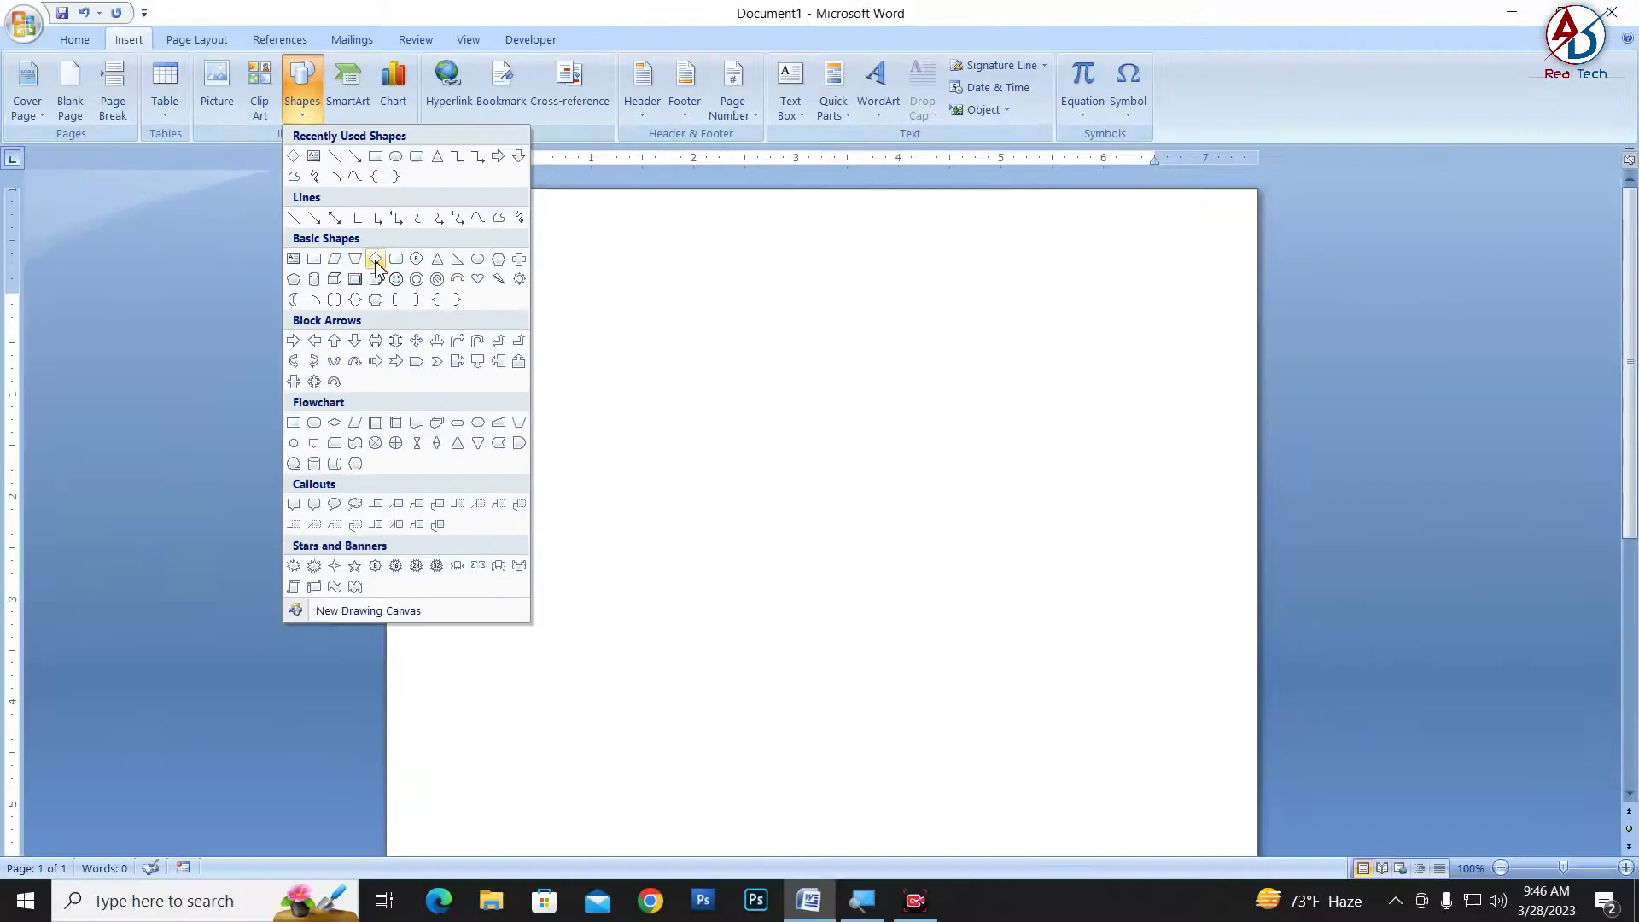
left_click(376, 264)
mouse_move(632, 400)
left_mouse_down()
mouse_move(786, 449)
mouse_move(729, 468)
left_mouse_up()
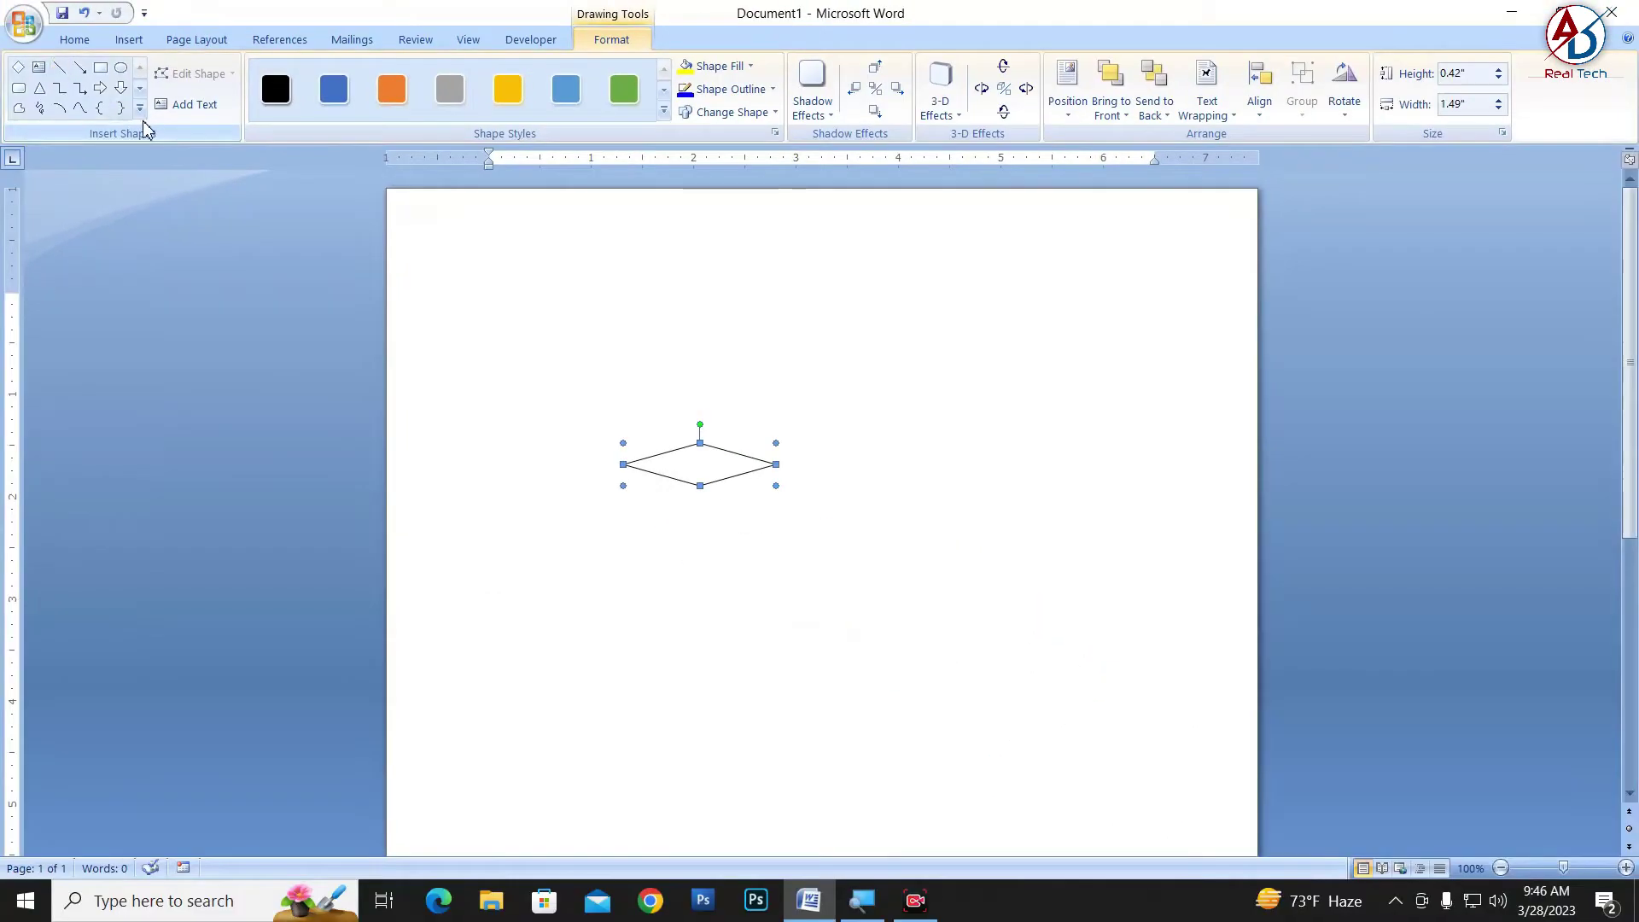
left_click(140, 107)
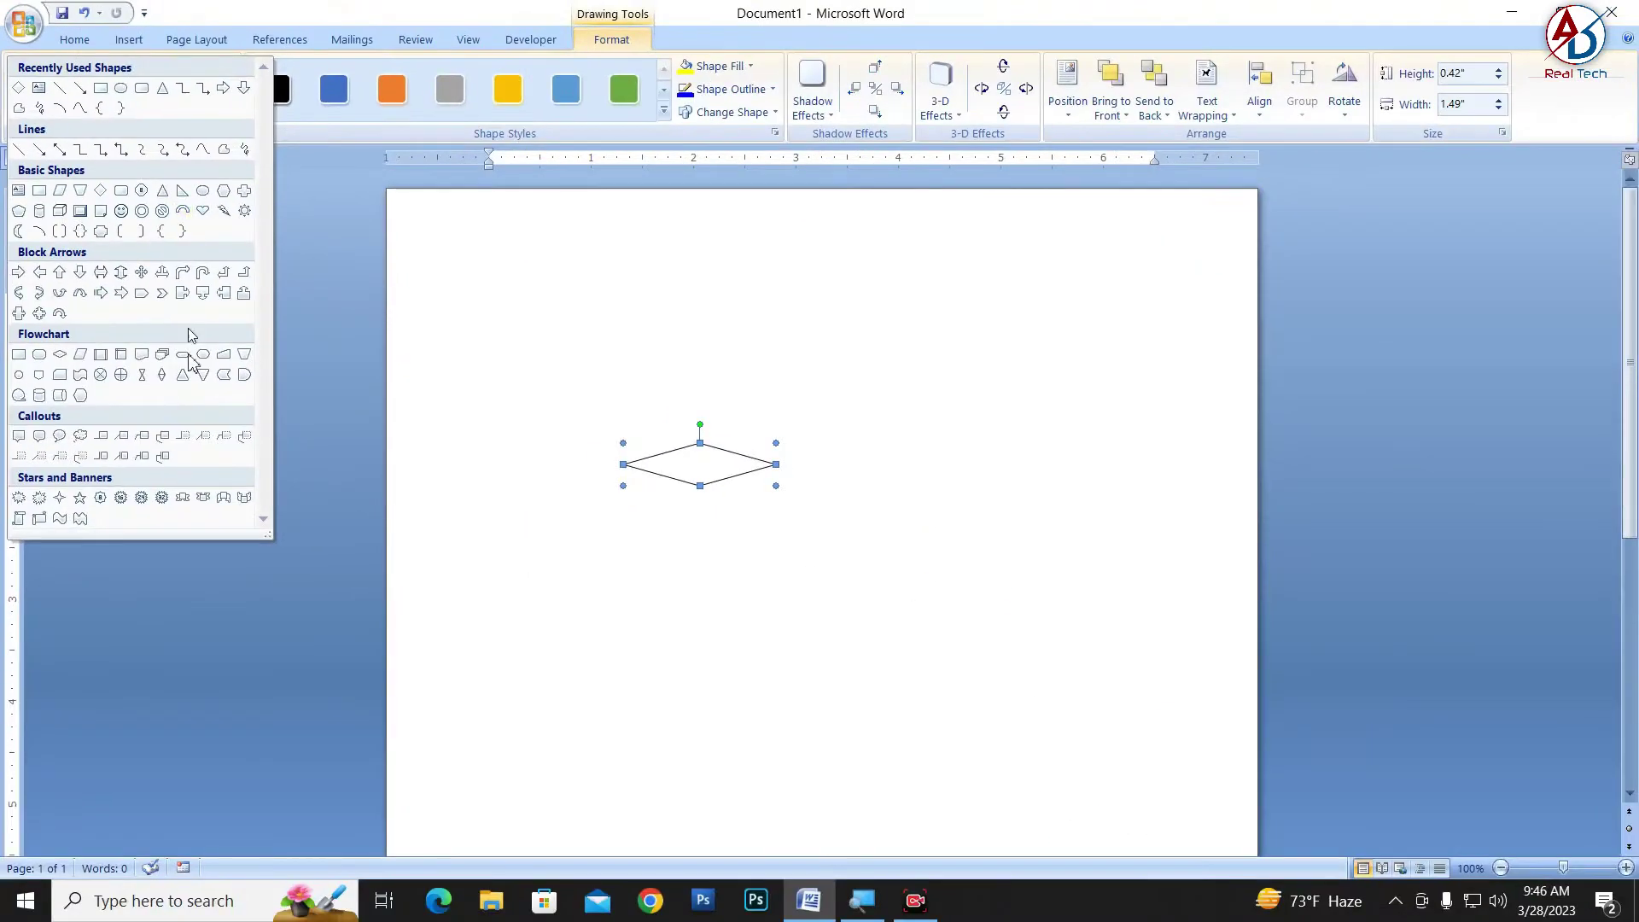
Draw a vertical line up from the diamond's bottom corner, plus freeform sides from the left corner through the apex to the right corner
left_click(59, 89)
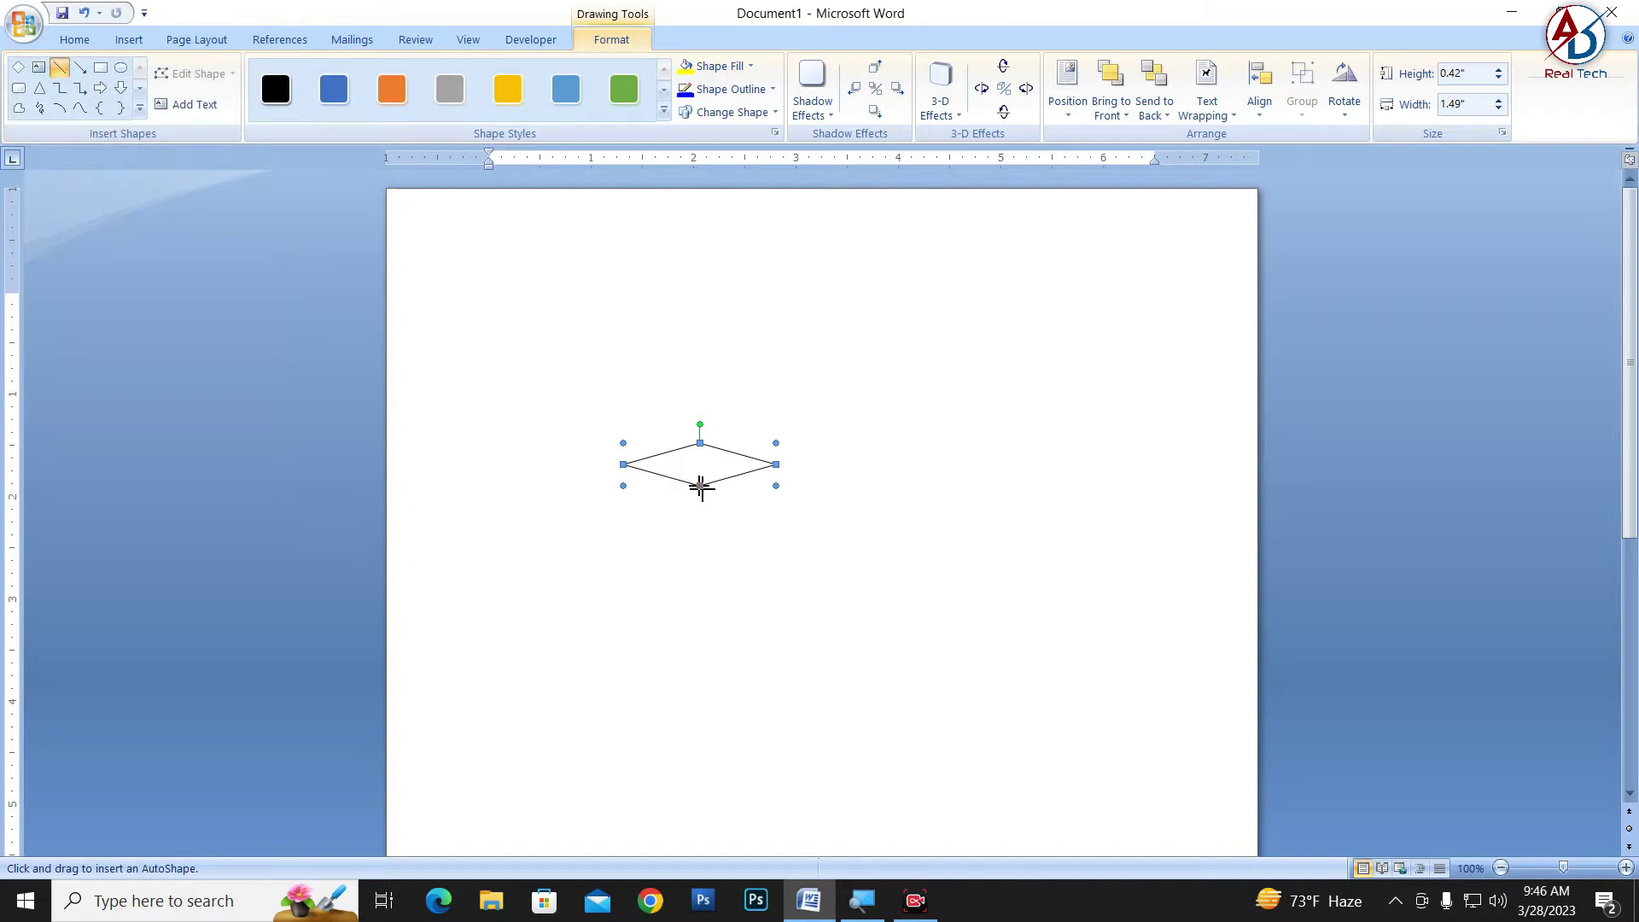
left_click_drag(700, 486, 698, 347)
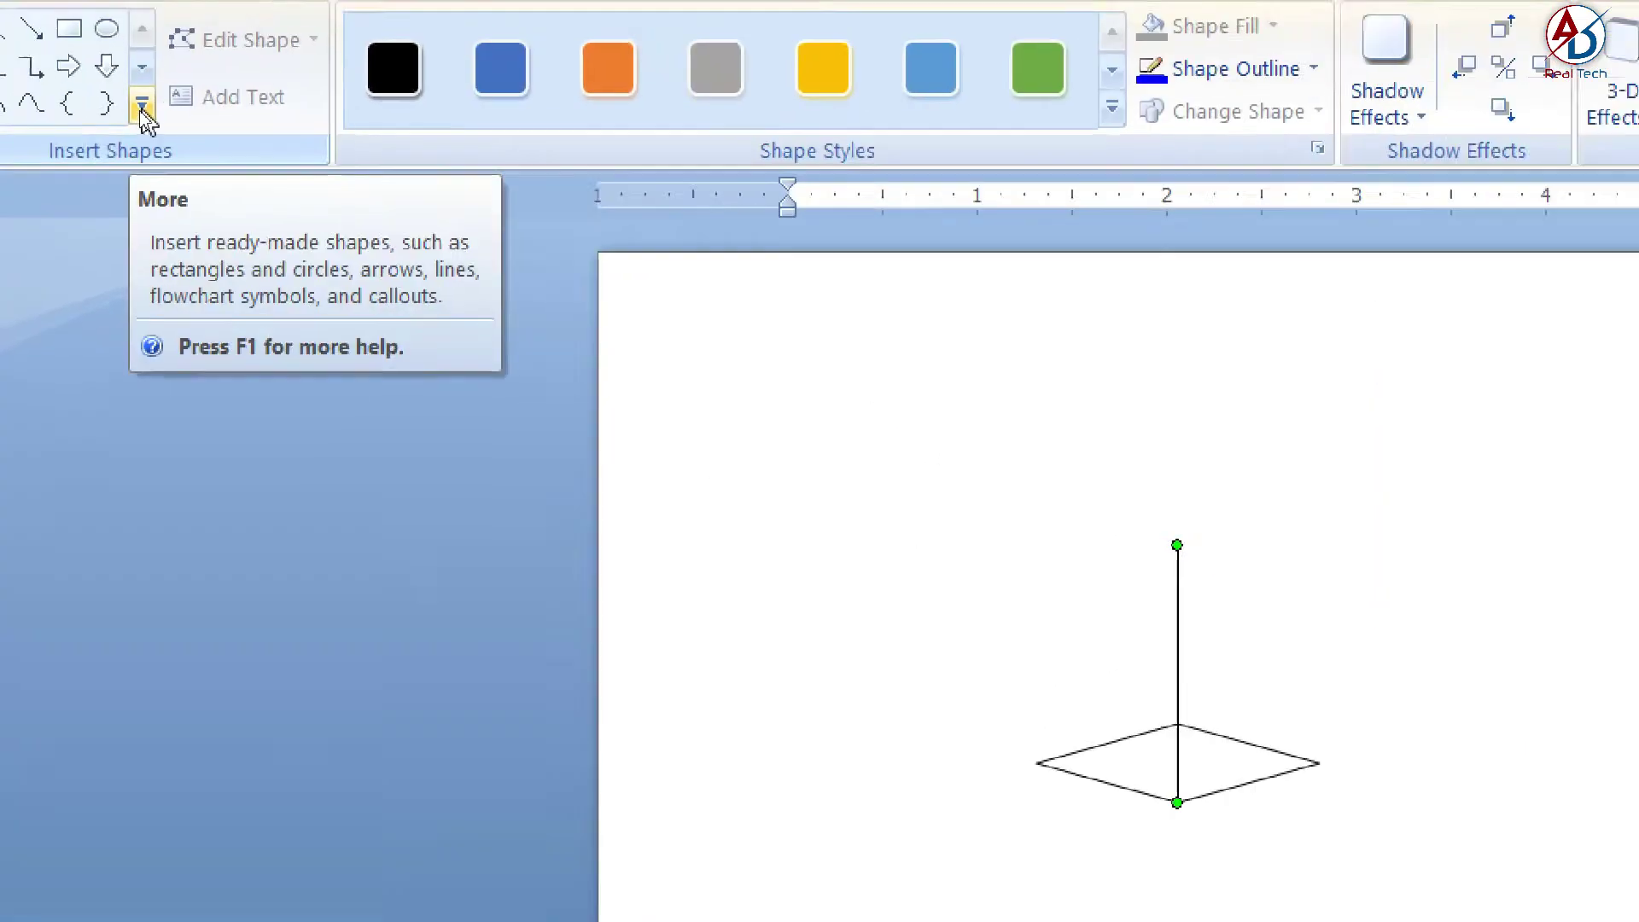
left_click(143, 107)
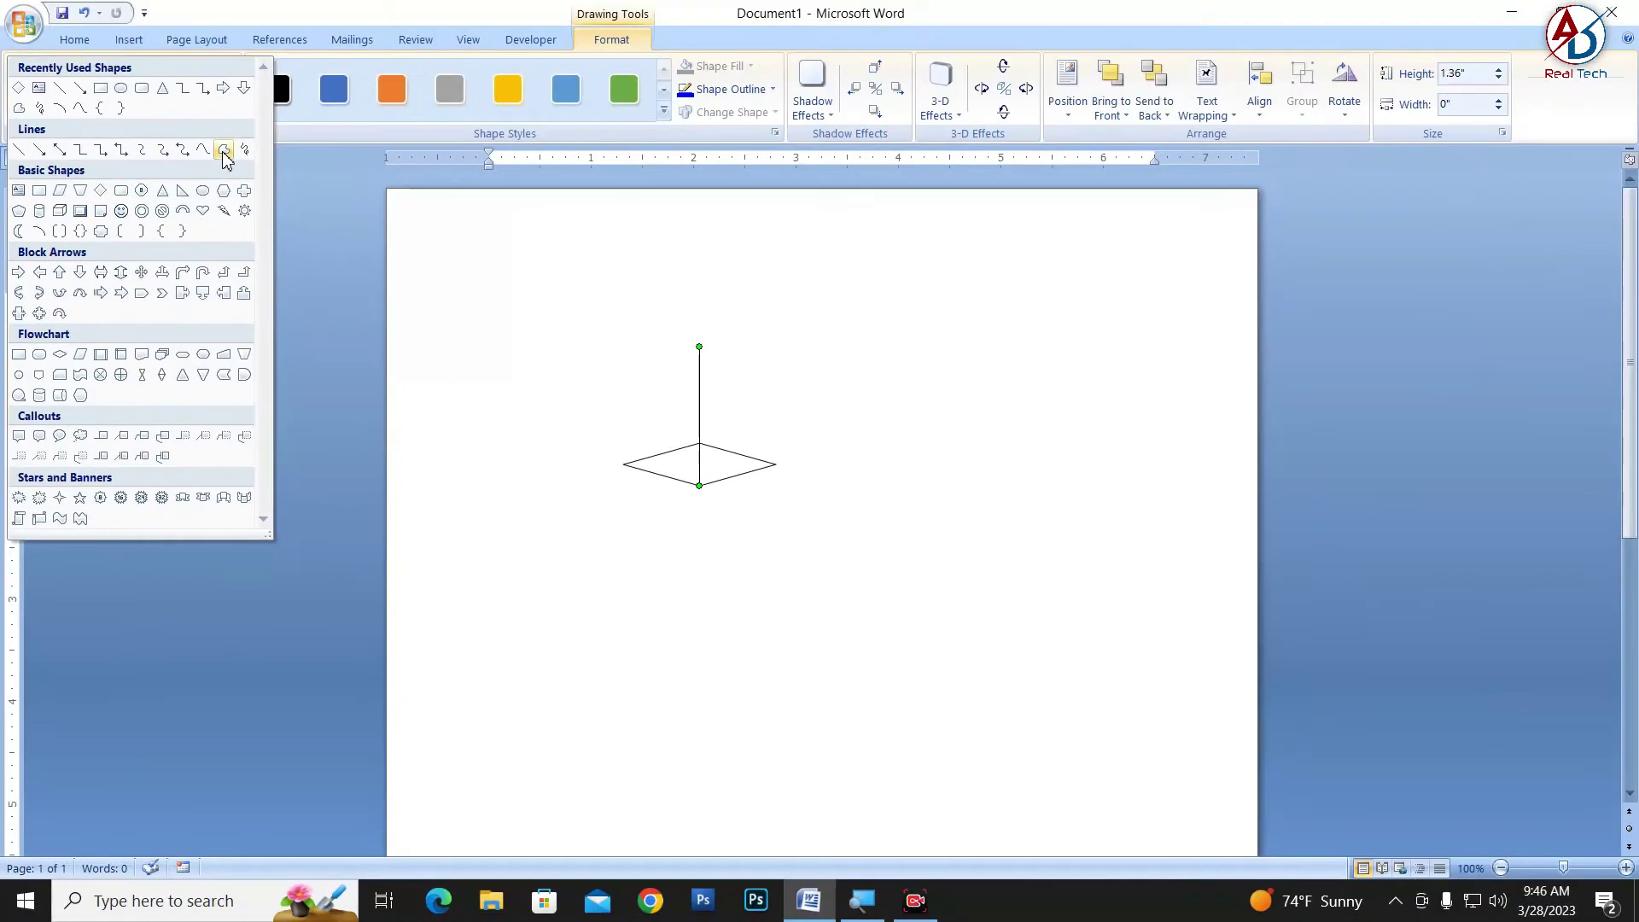
left_click(225, 151)
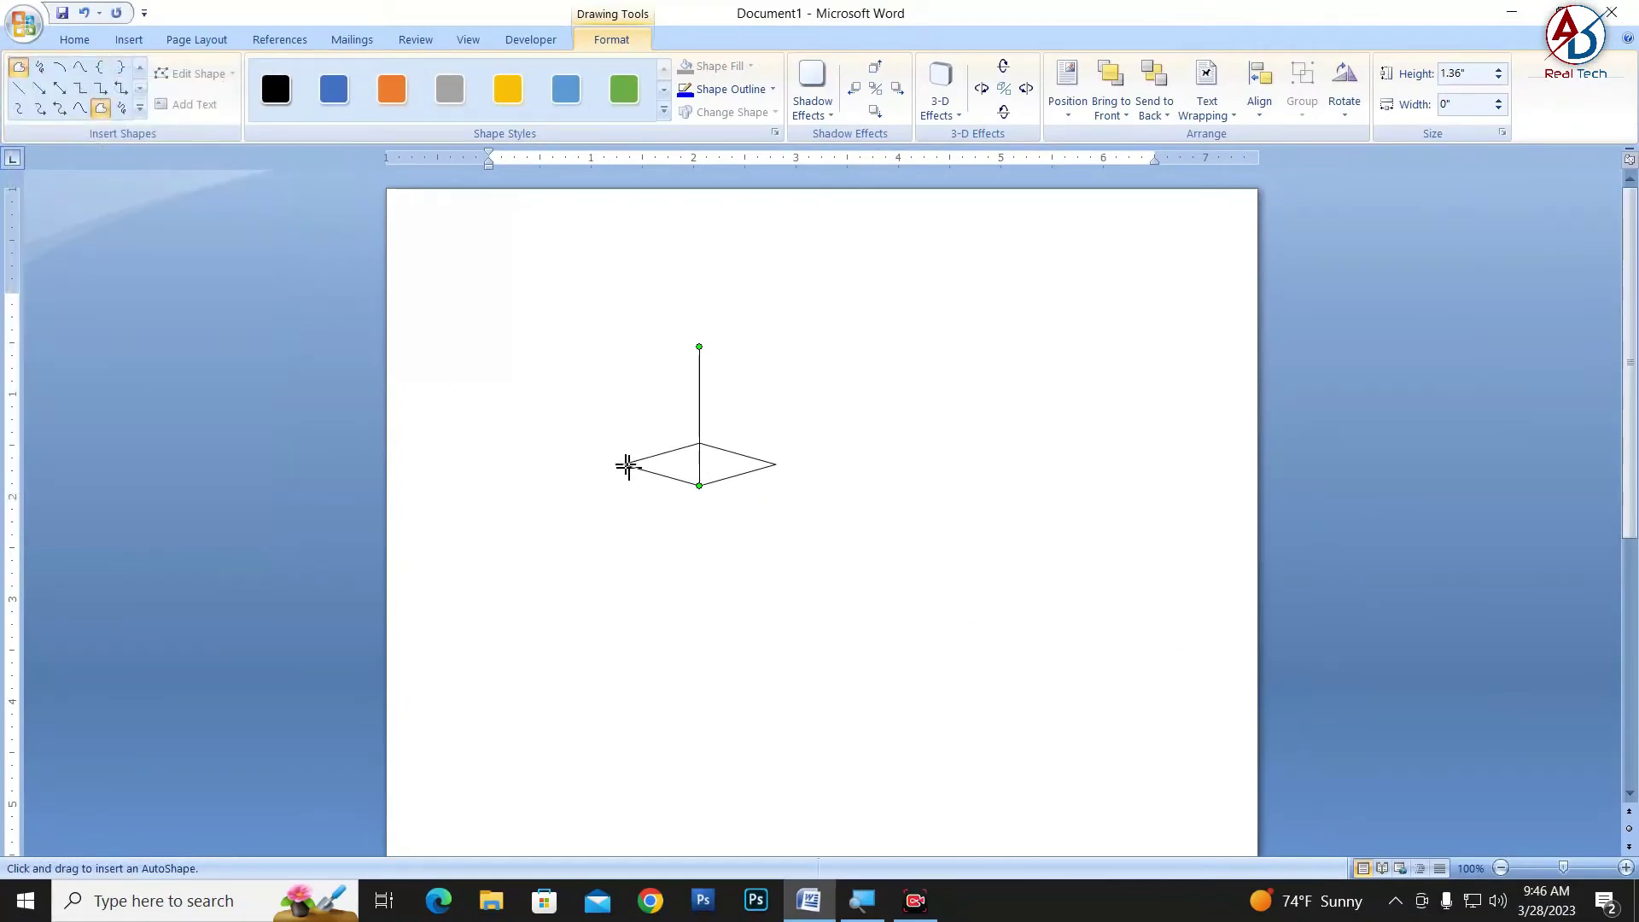
left_click(624, 465)
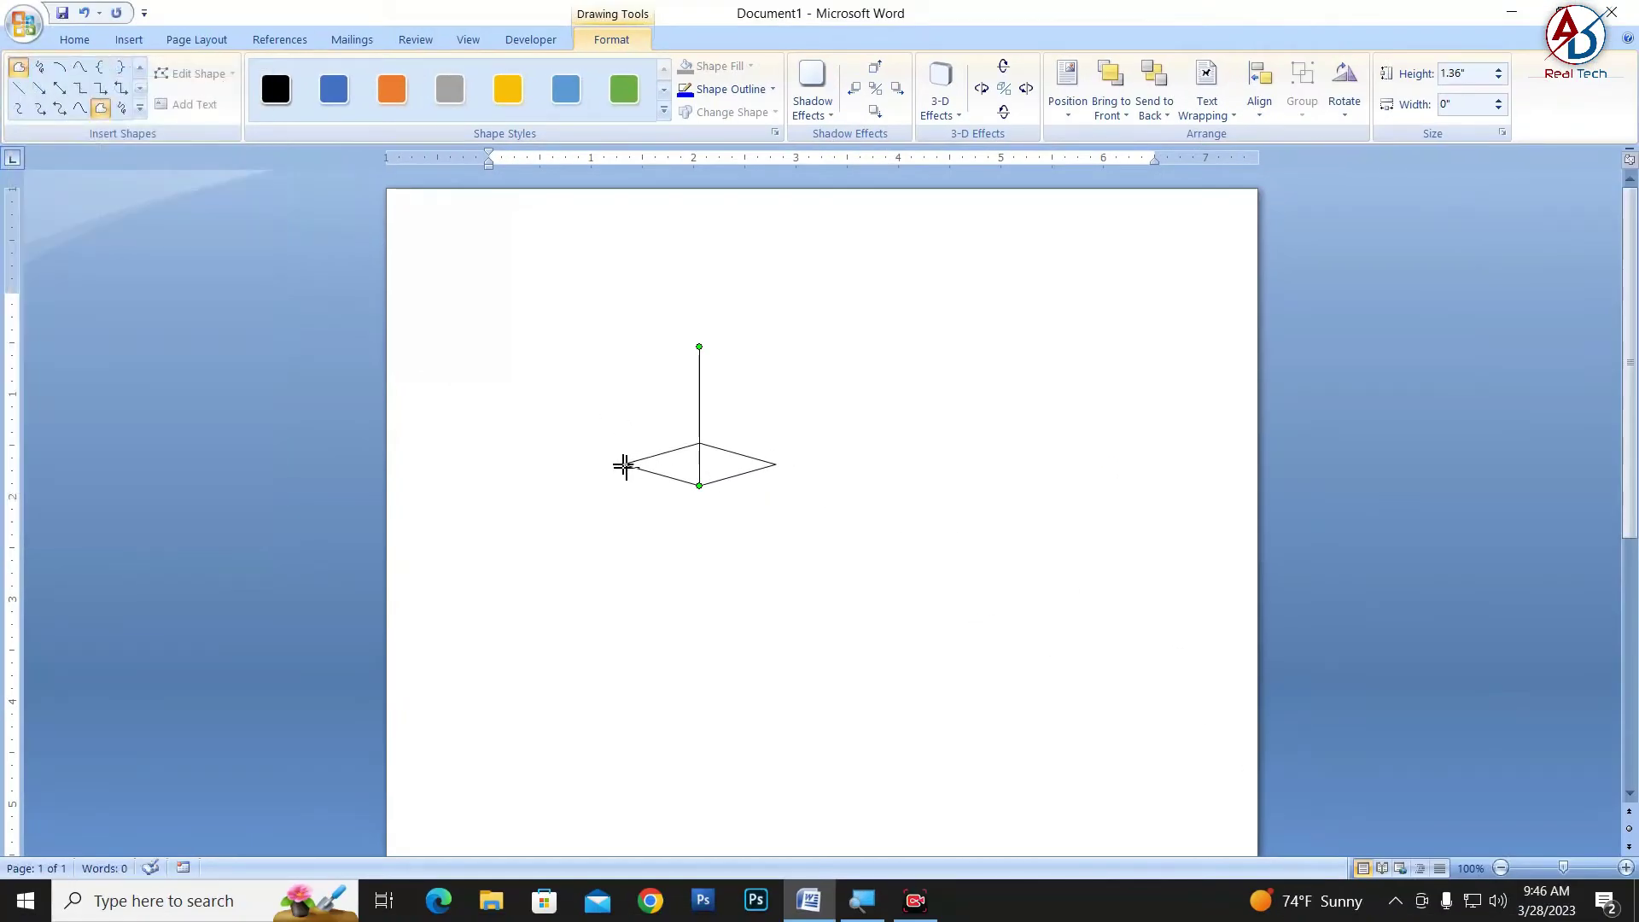
left_click(699, 347)
double_click(774, 465)
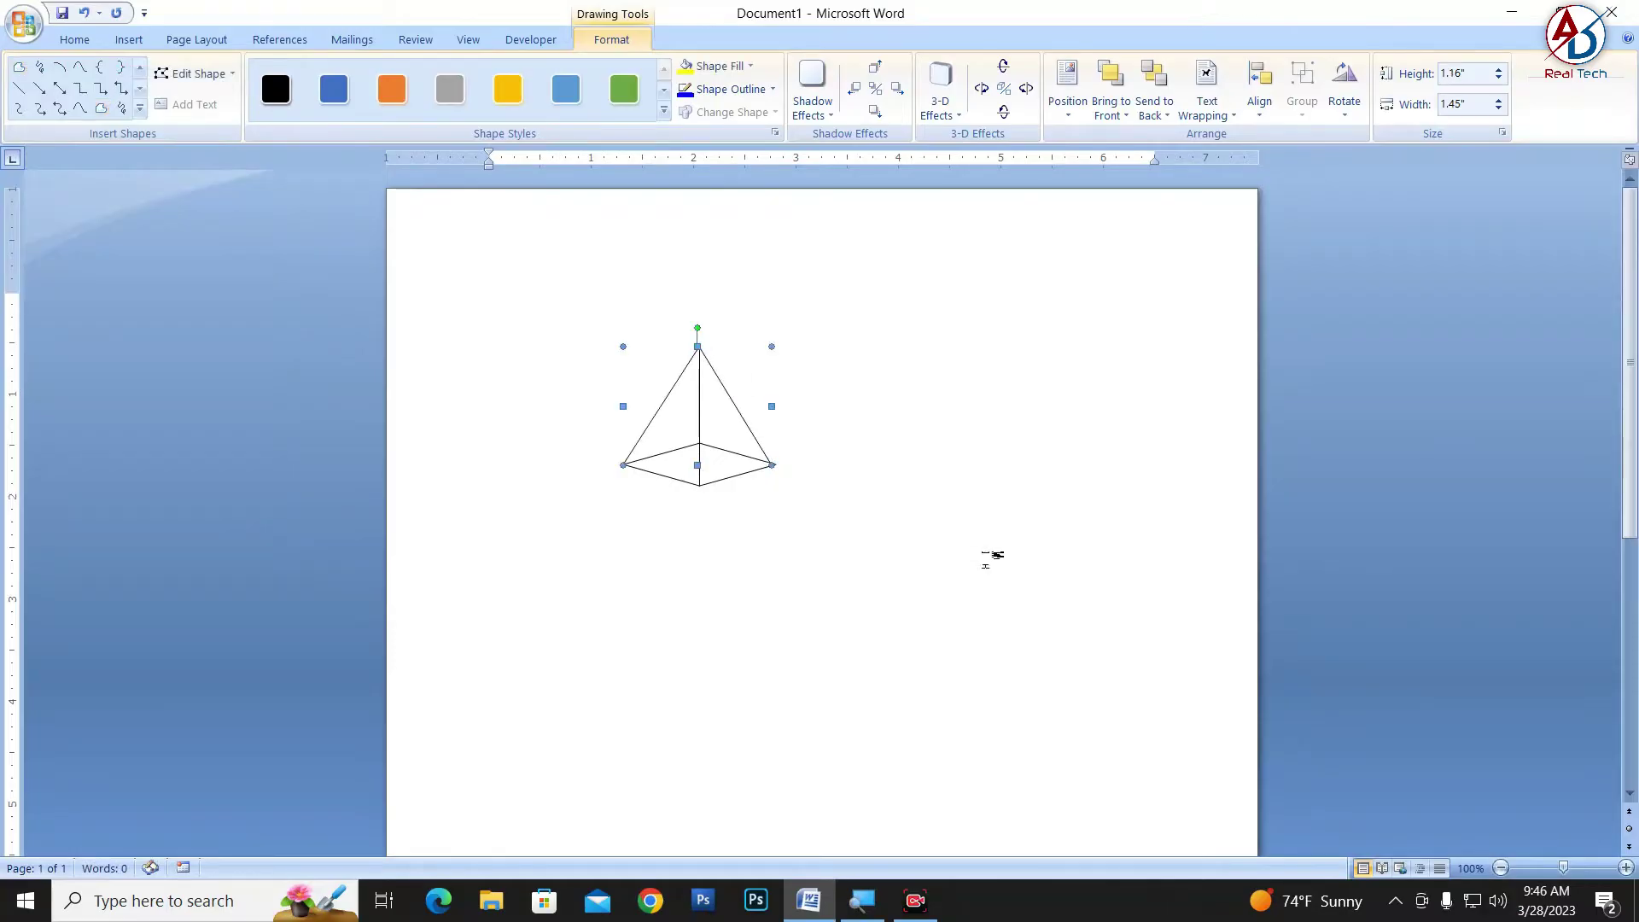
left_click(947, 559)
Nudge the right corner of the pyramid's slanted sides
scroll(721, 559, "up", 4, "ctrl")
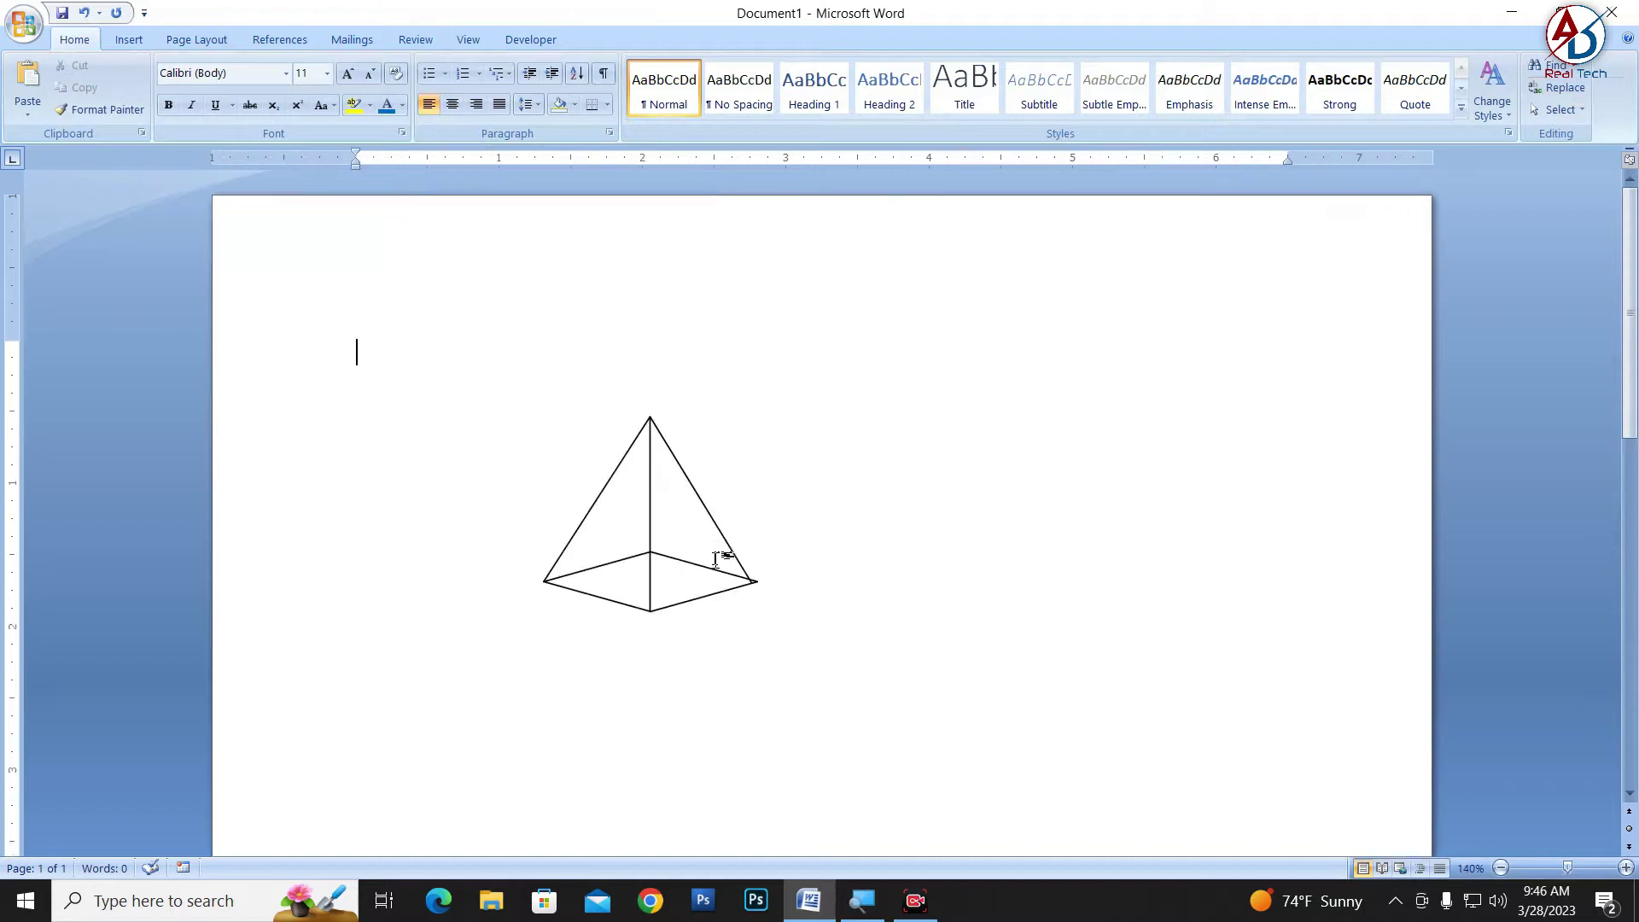
left_click(734, 553)
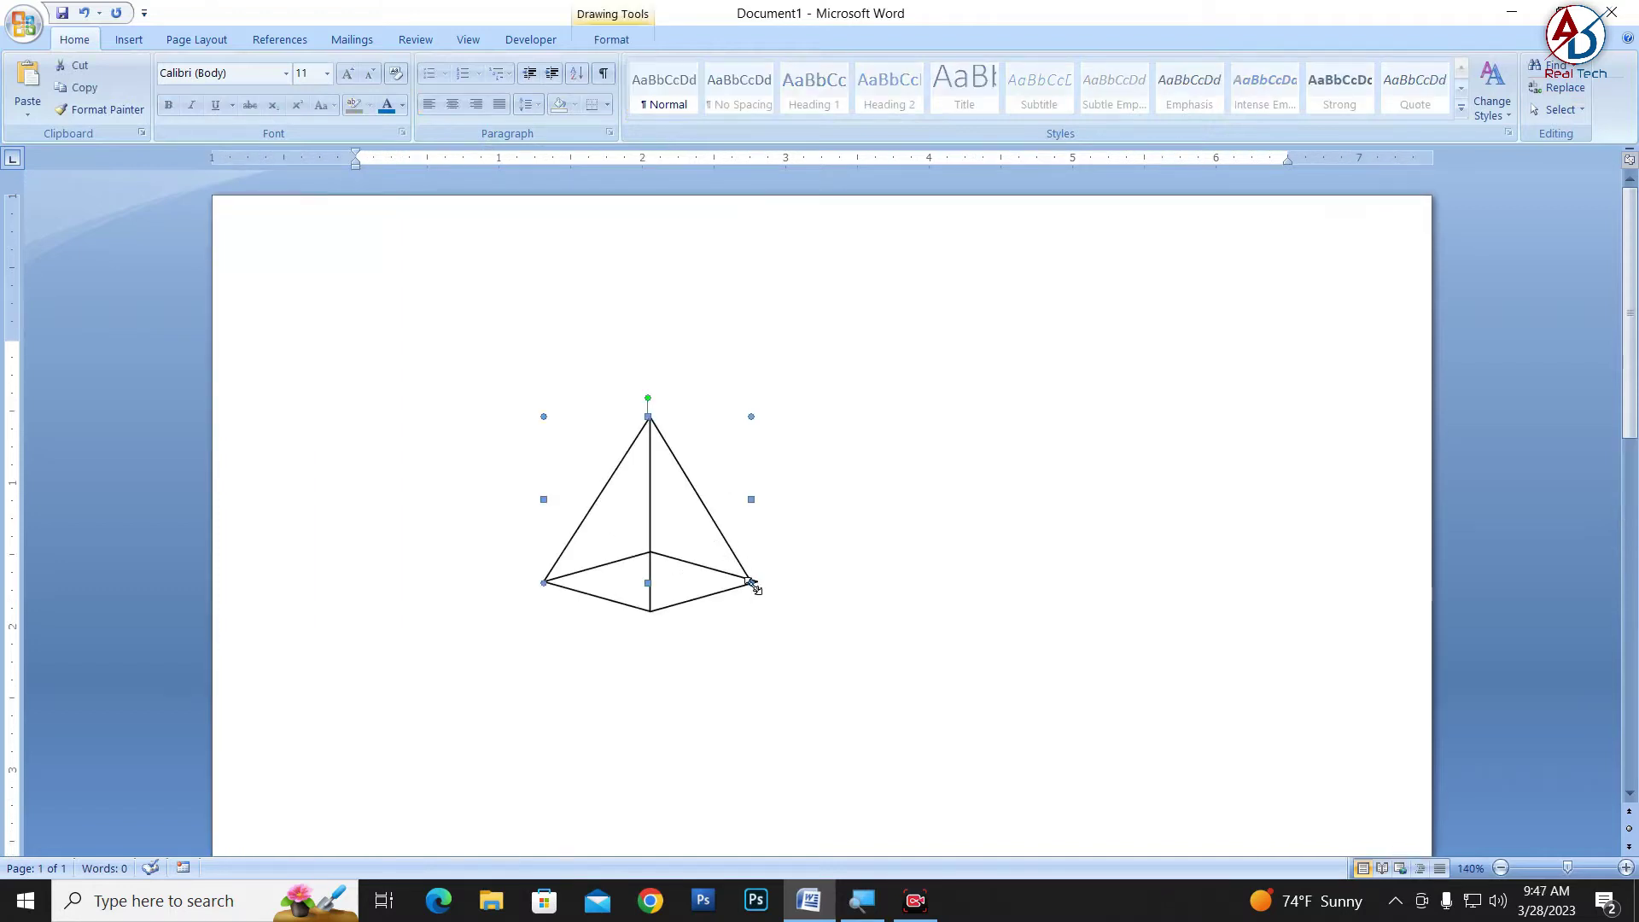
left_click_drag(753, 586, 757, 583)
left_click(871, 634)
scroll(787, 604, "down", 4, "ctrl")
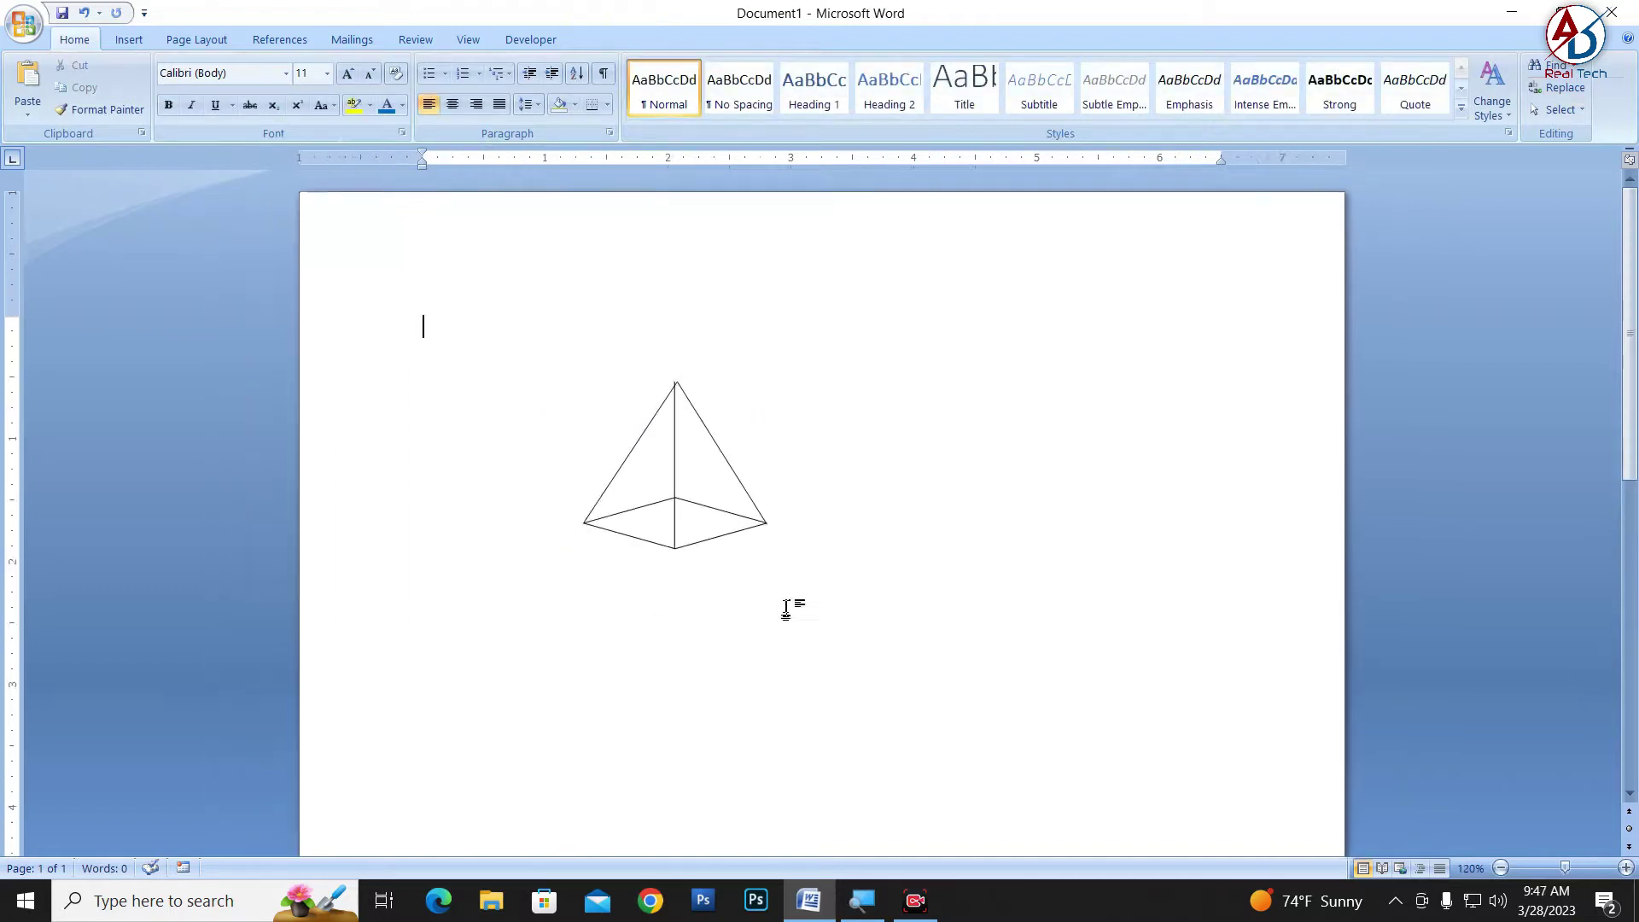
scroll(780, 598, "up", 4, "ctrl")
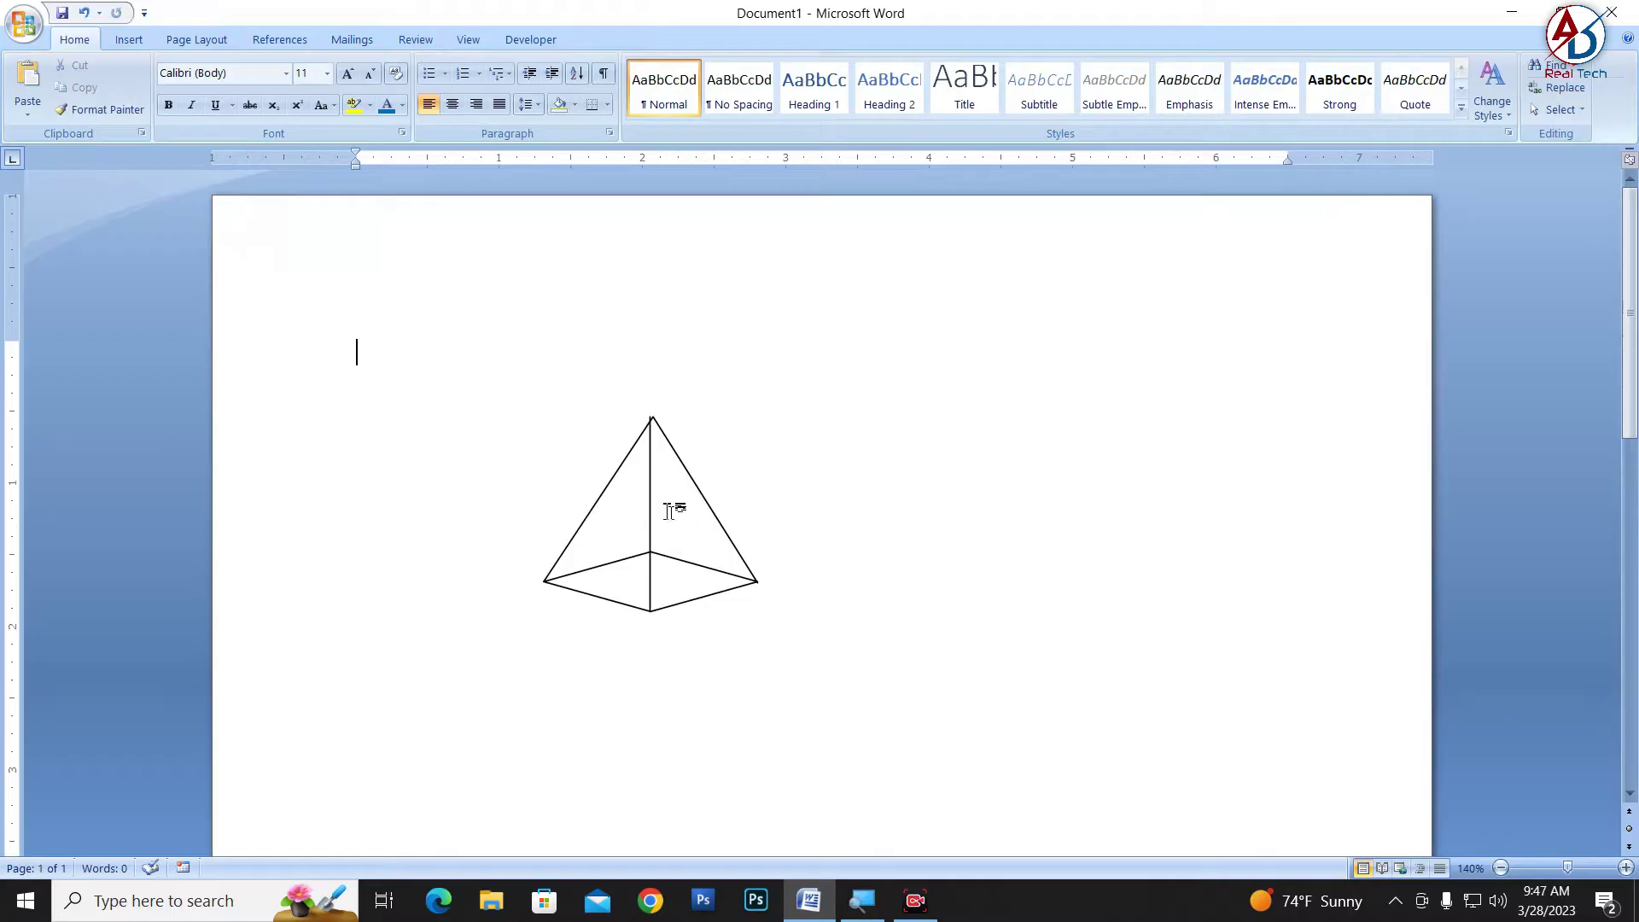
Use Edit Points to drag the apex onto the top of the vertical edge
left_click(670, 447)
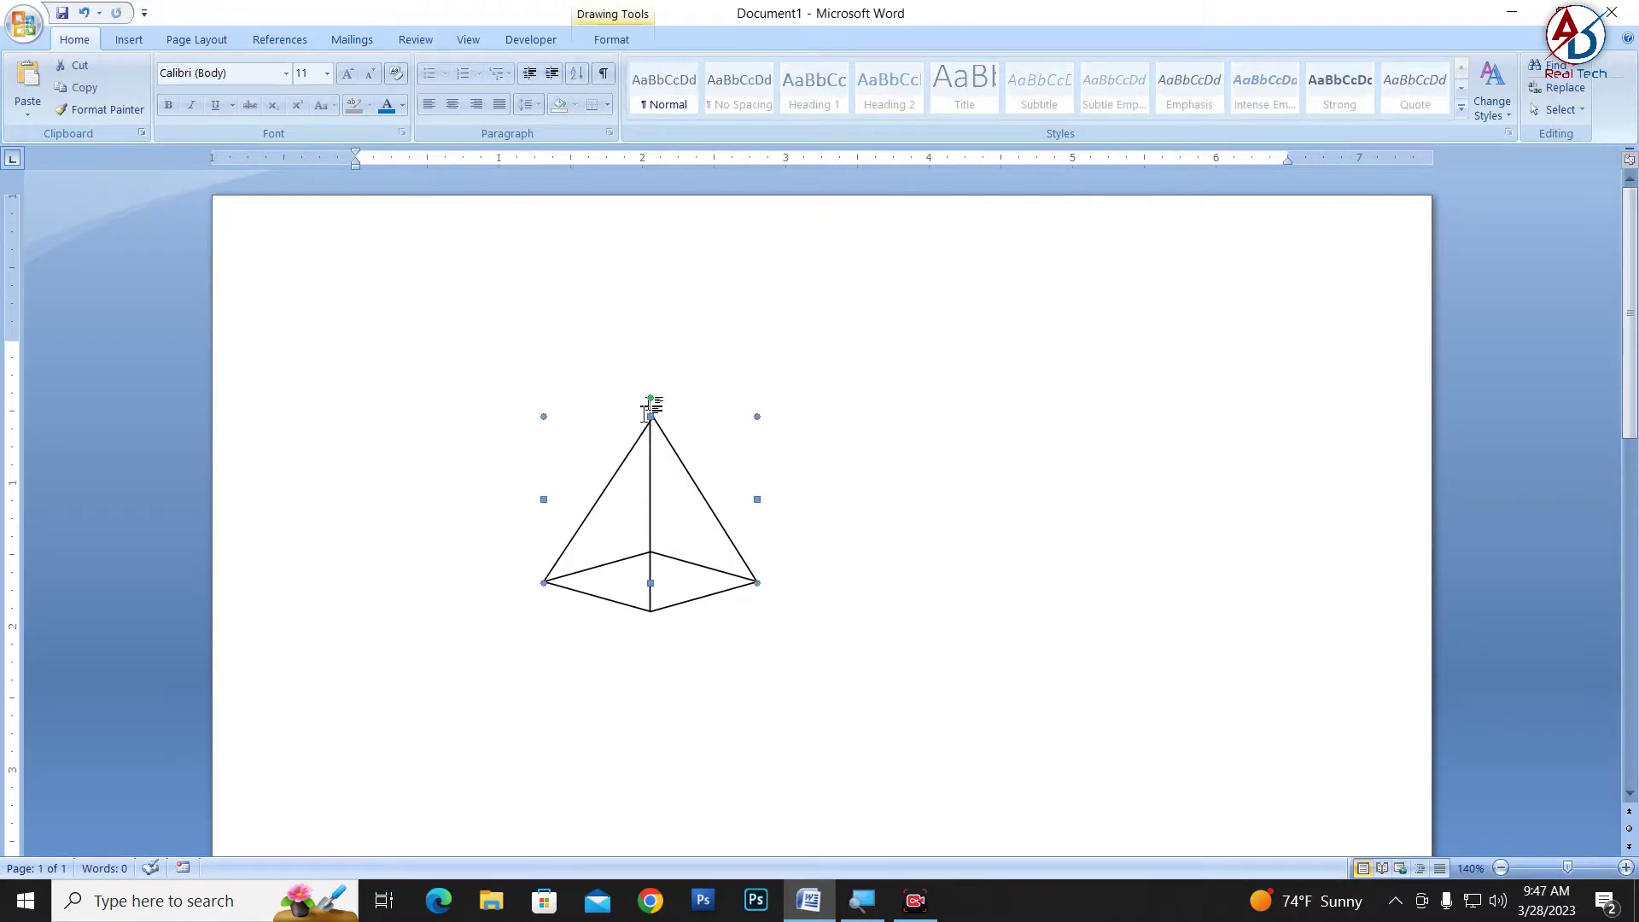
left_click(634, 36)
left_click(196, 73)
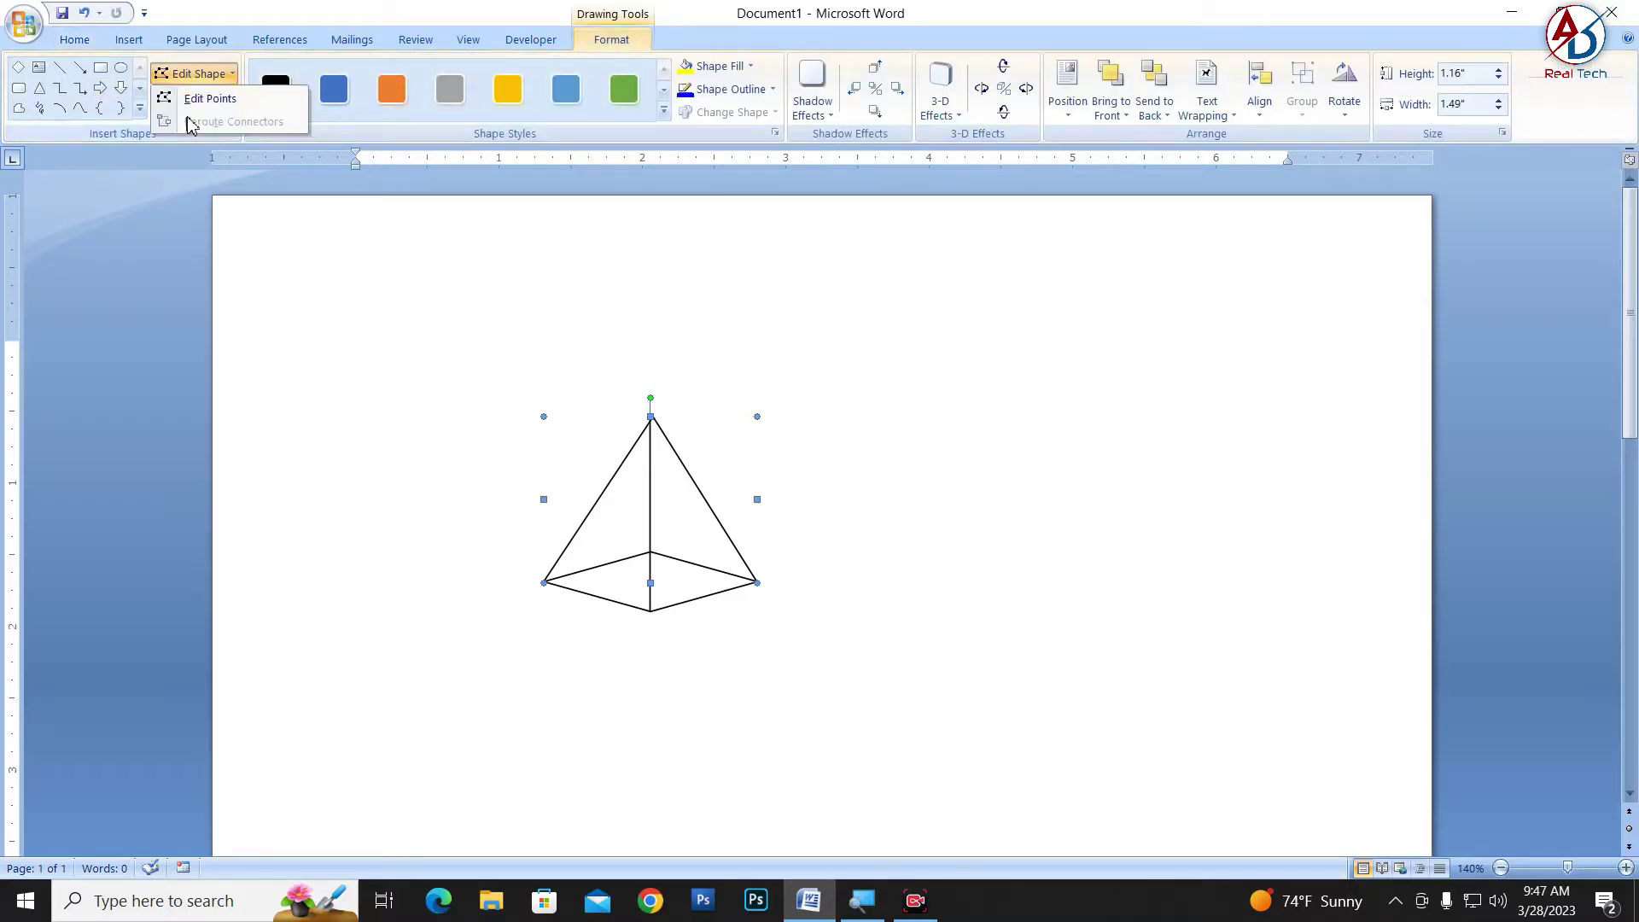
left_click(210, 98)
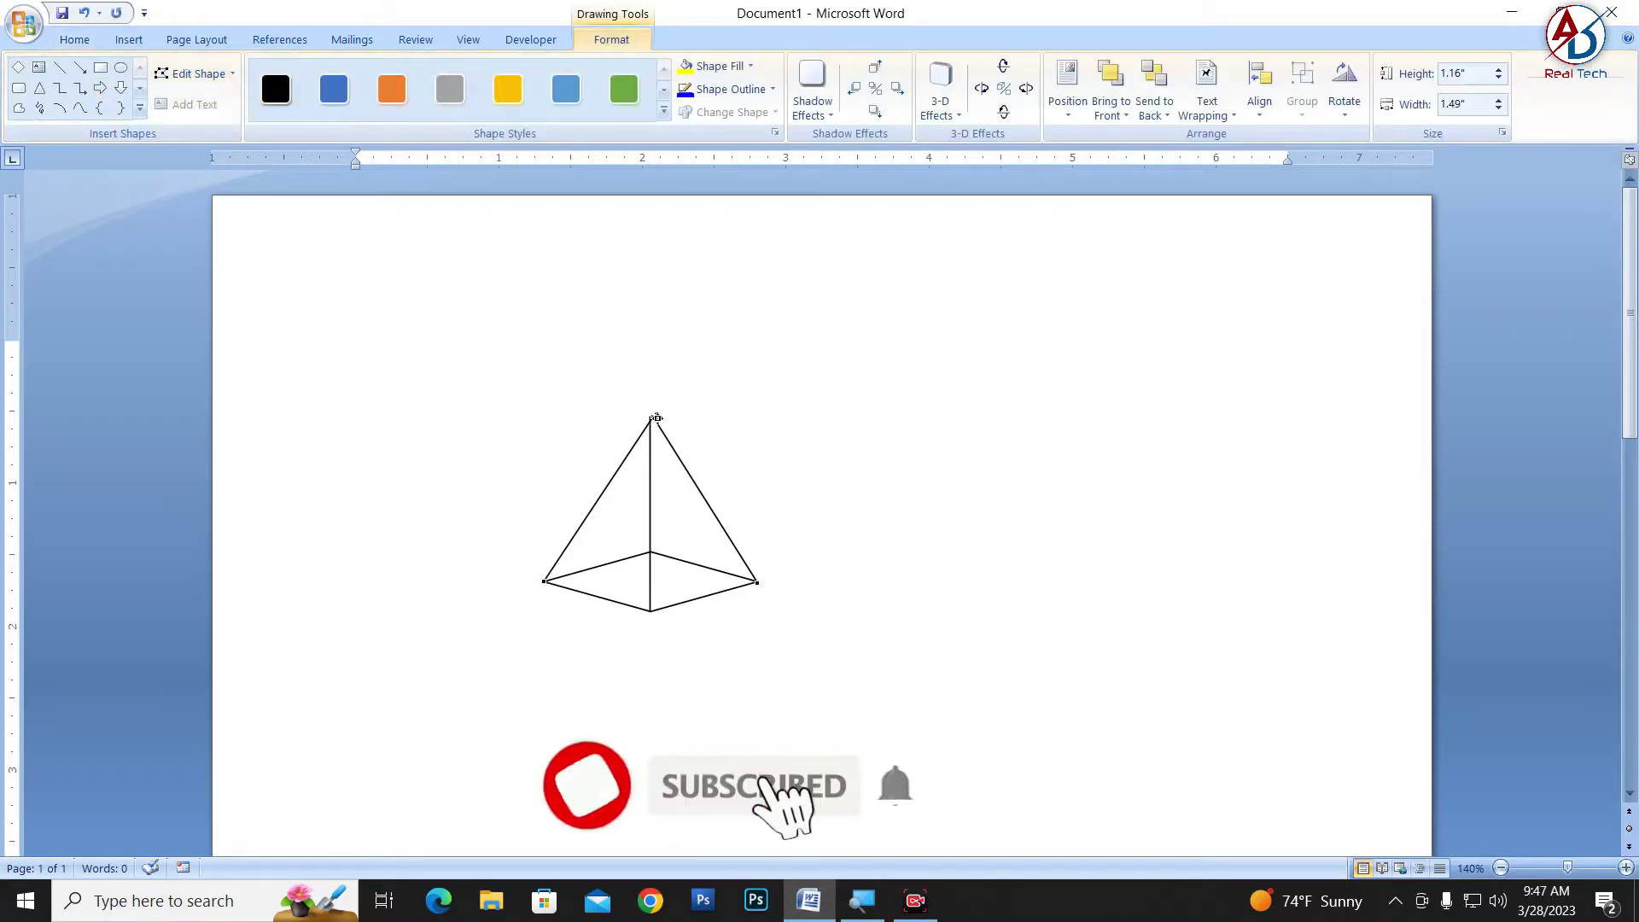
left_click_drag(654, 418, 648, 416)
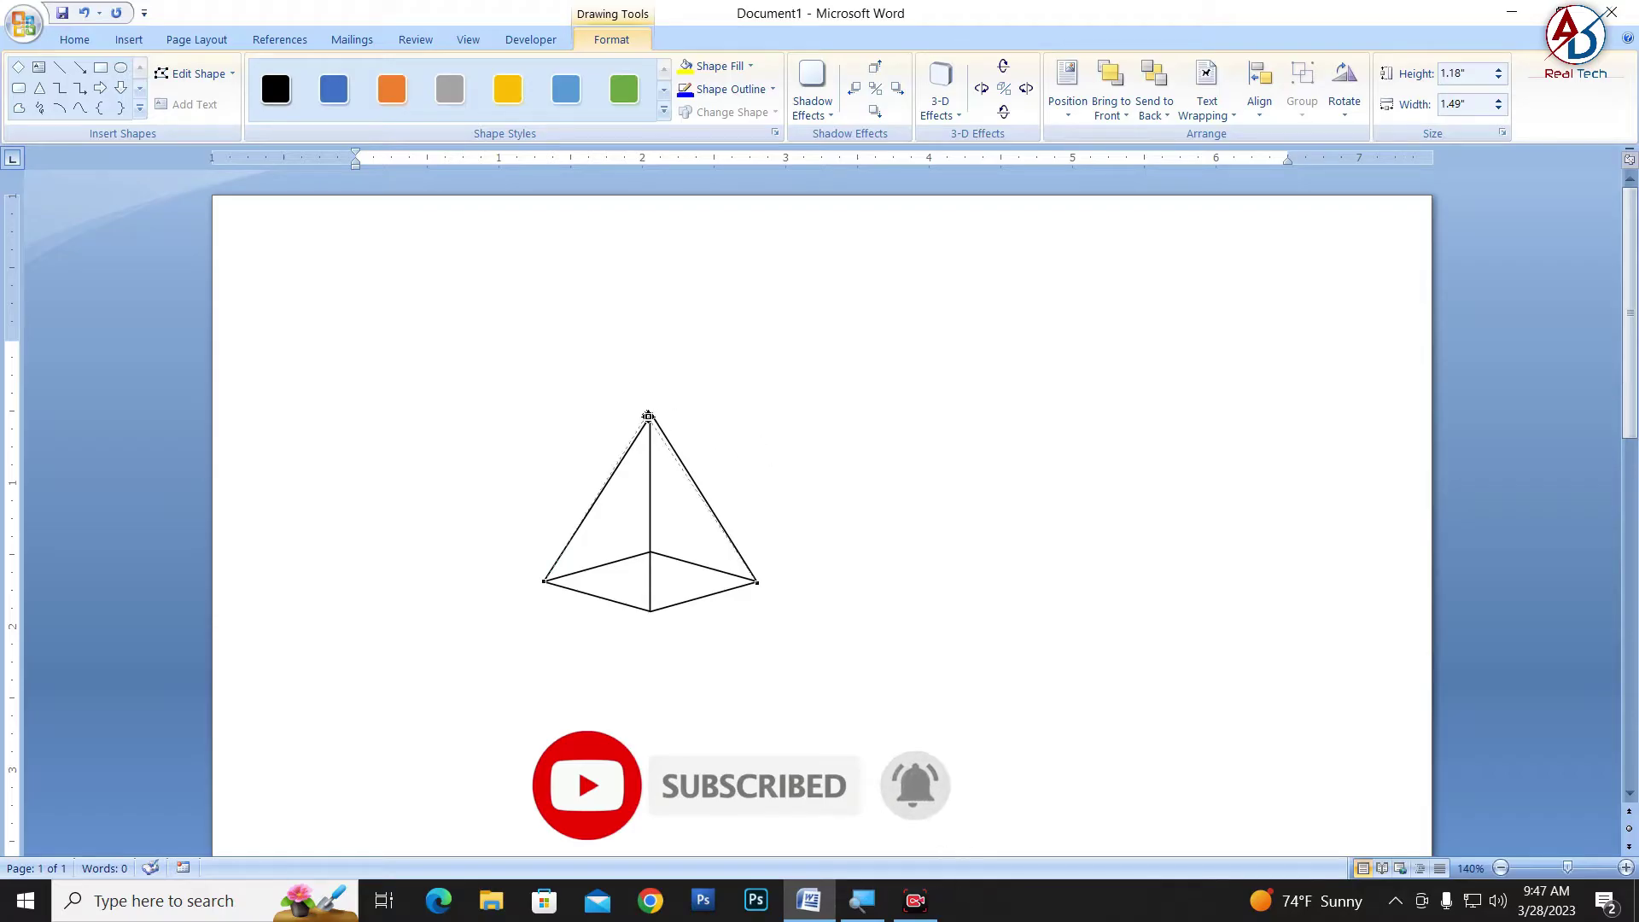
left_click(684, 436)
Show the slanted sides' edit points again to check that the apex is joined
scroll(662, 512, "up", 5, "ctrl")
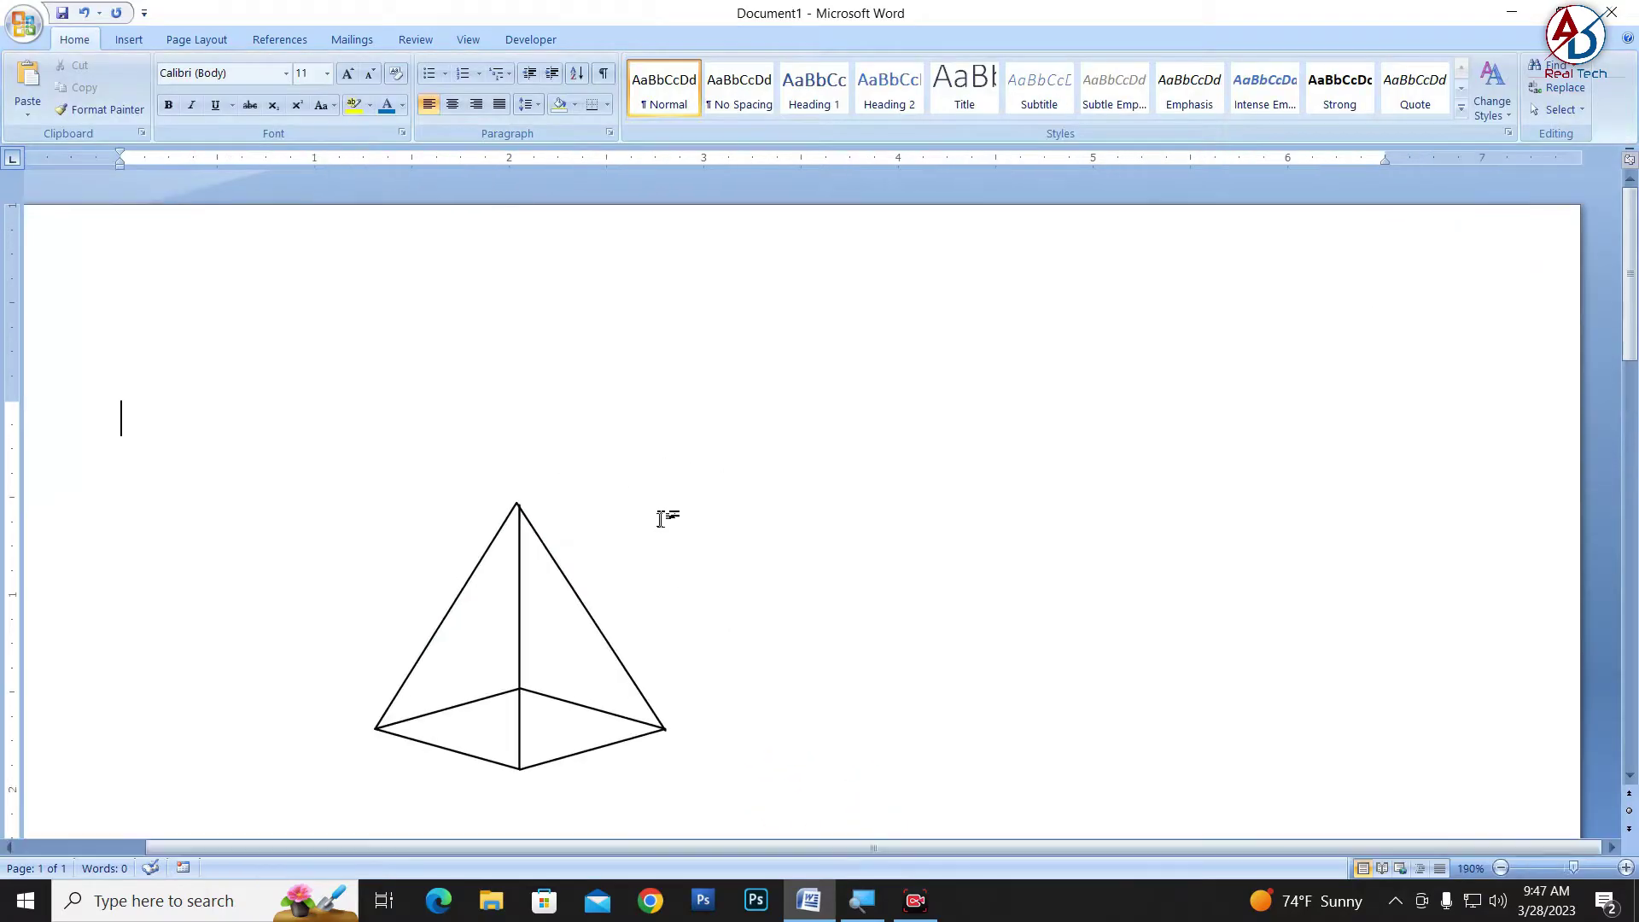
left_click(564, 588)
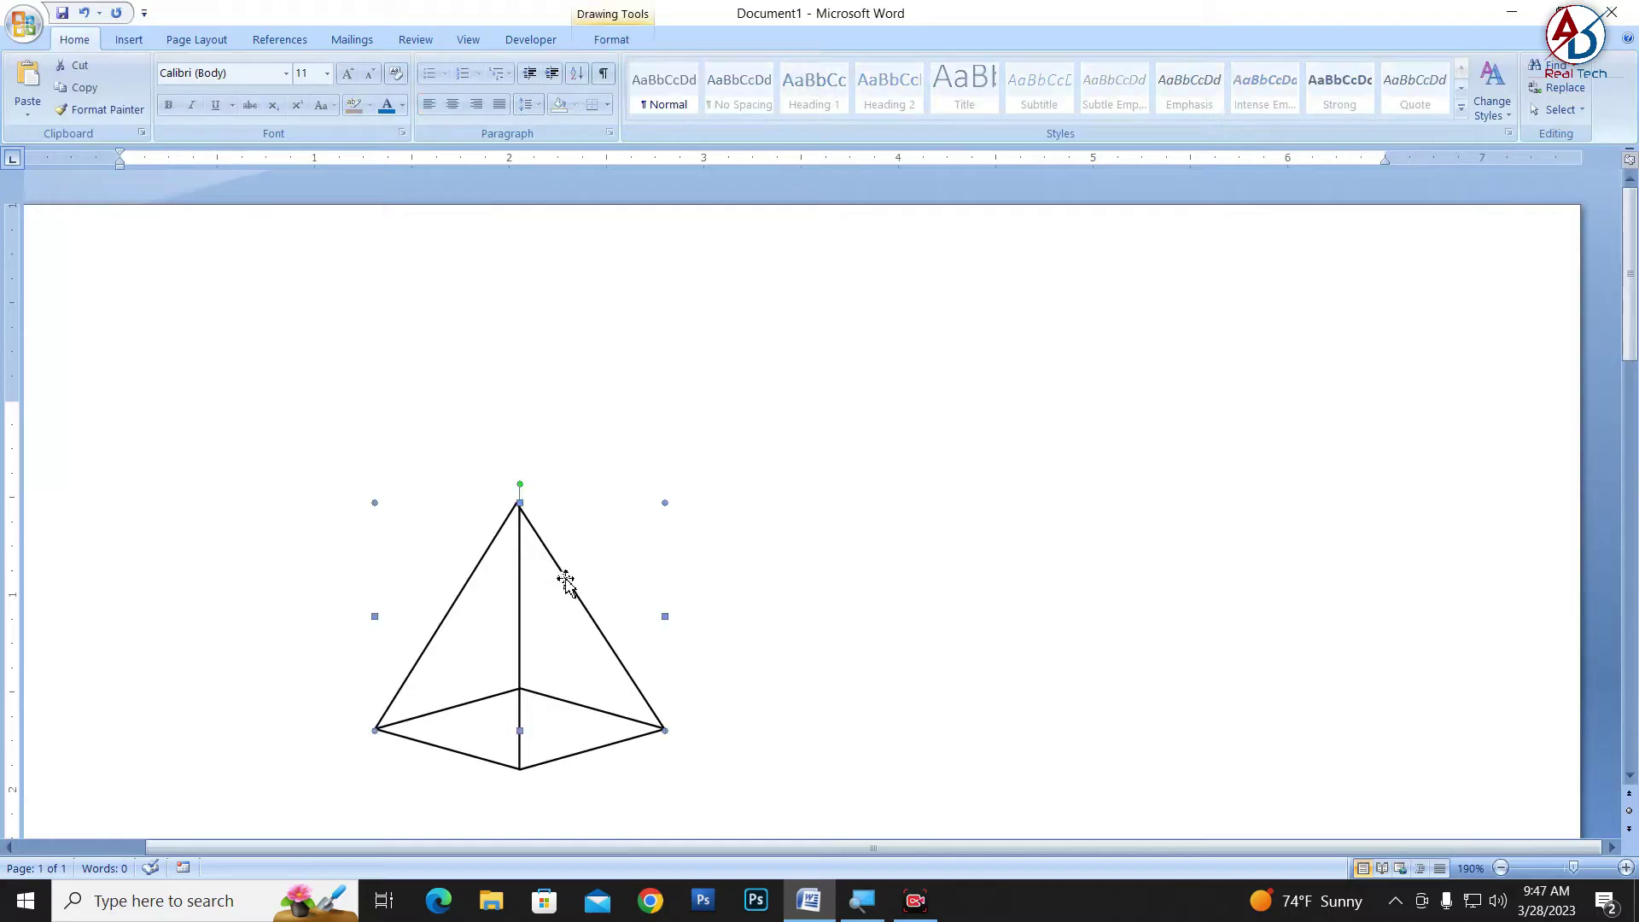
left_click(611, 39)
left_click(194, 74)
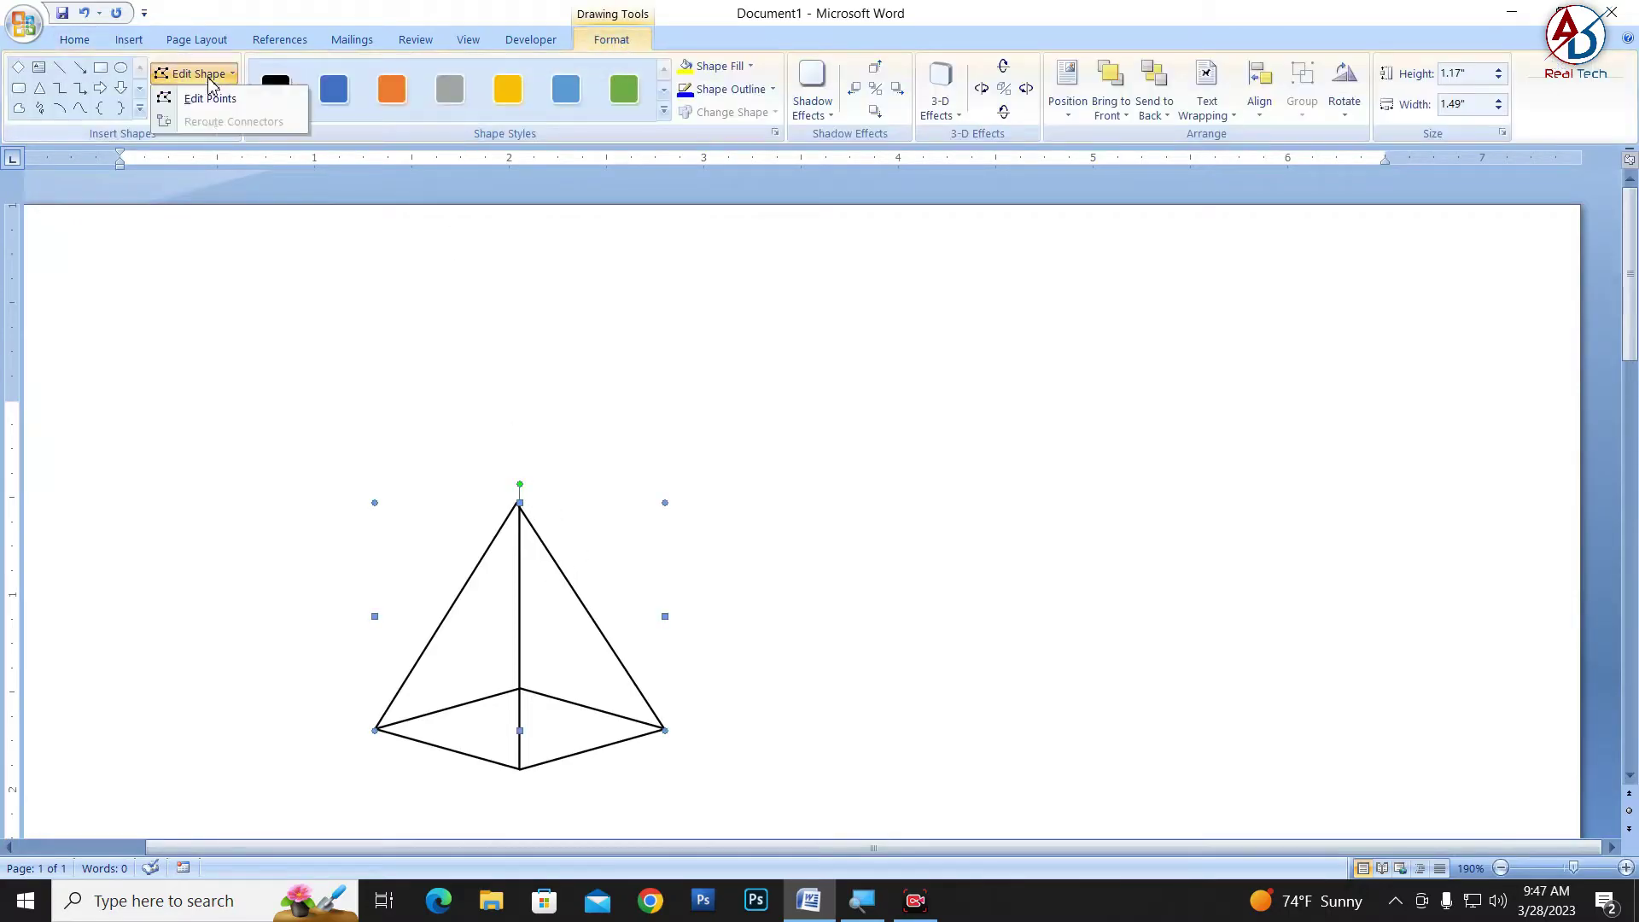
left_click(210, 99)
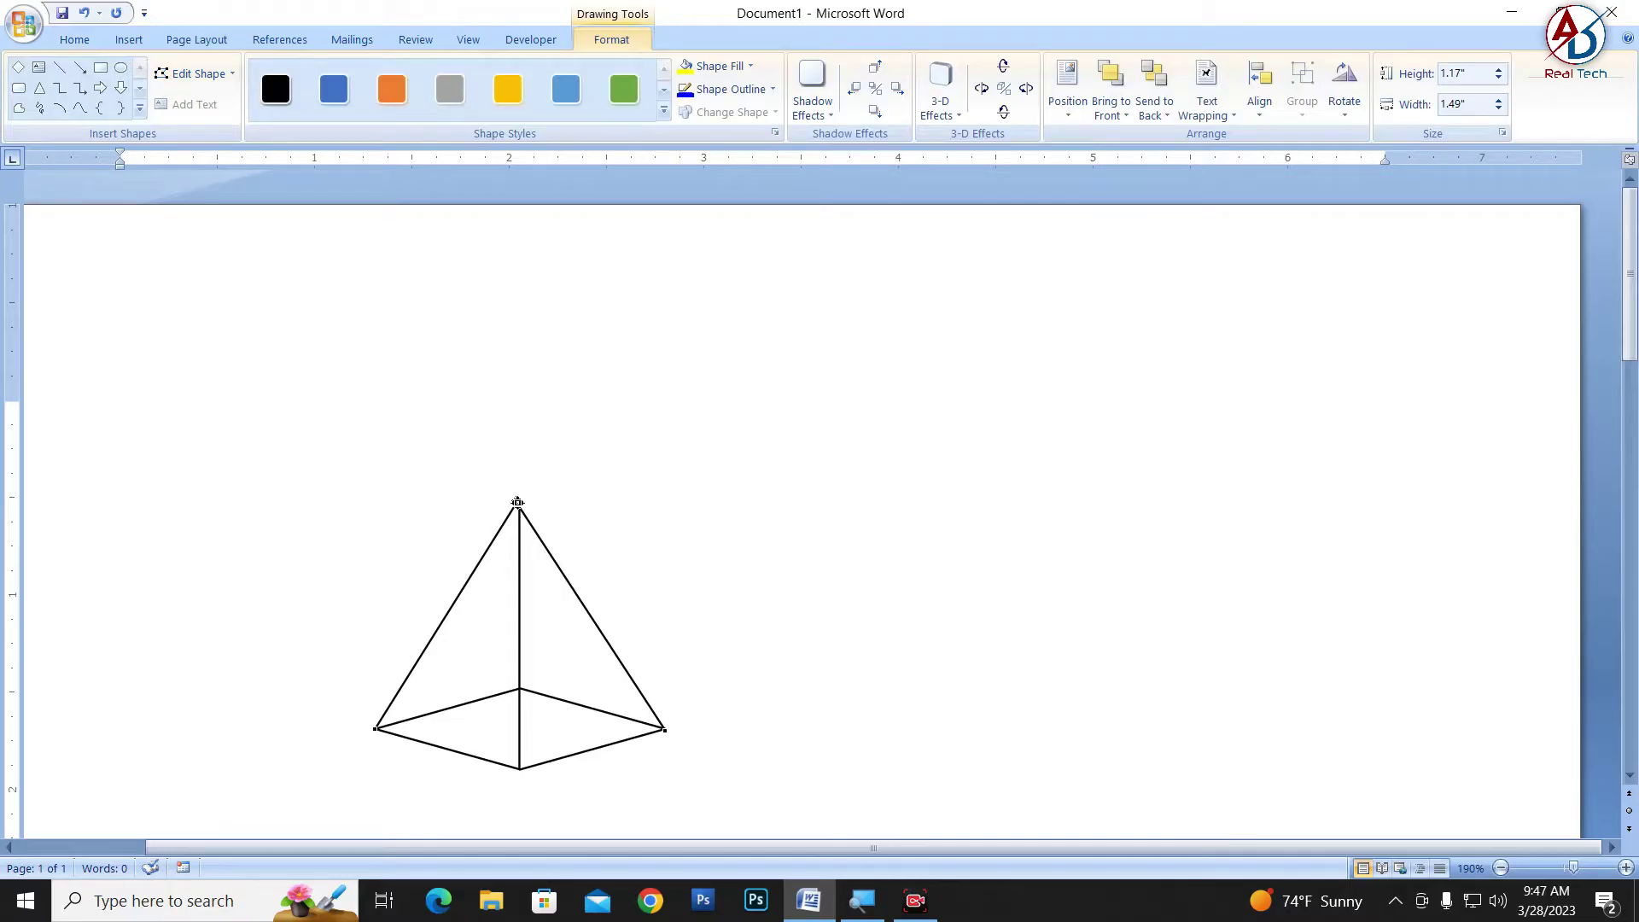
left_click(601, 522)
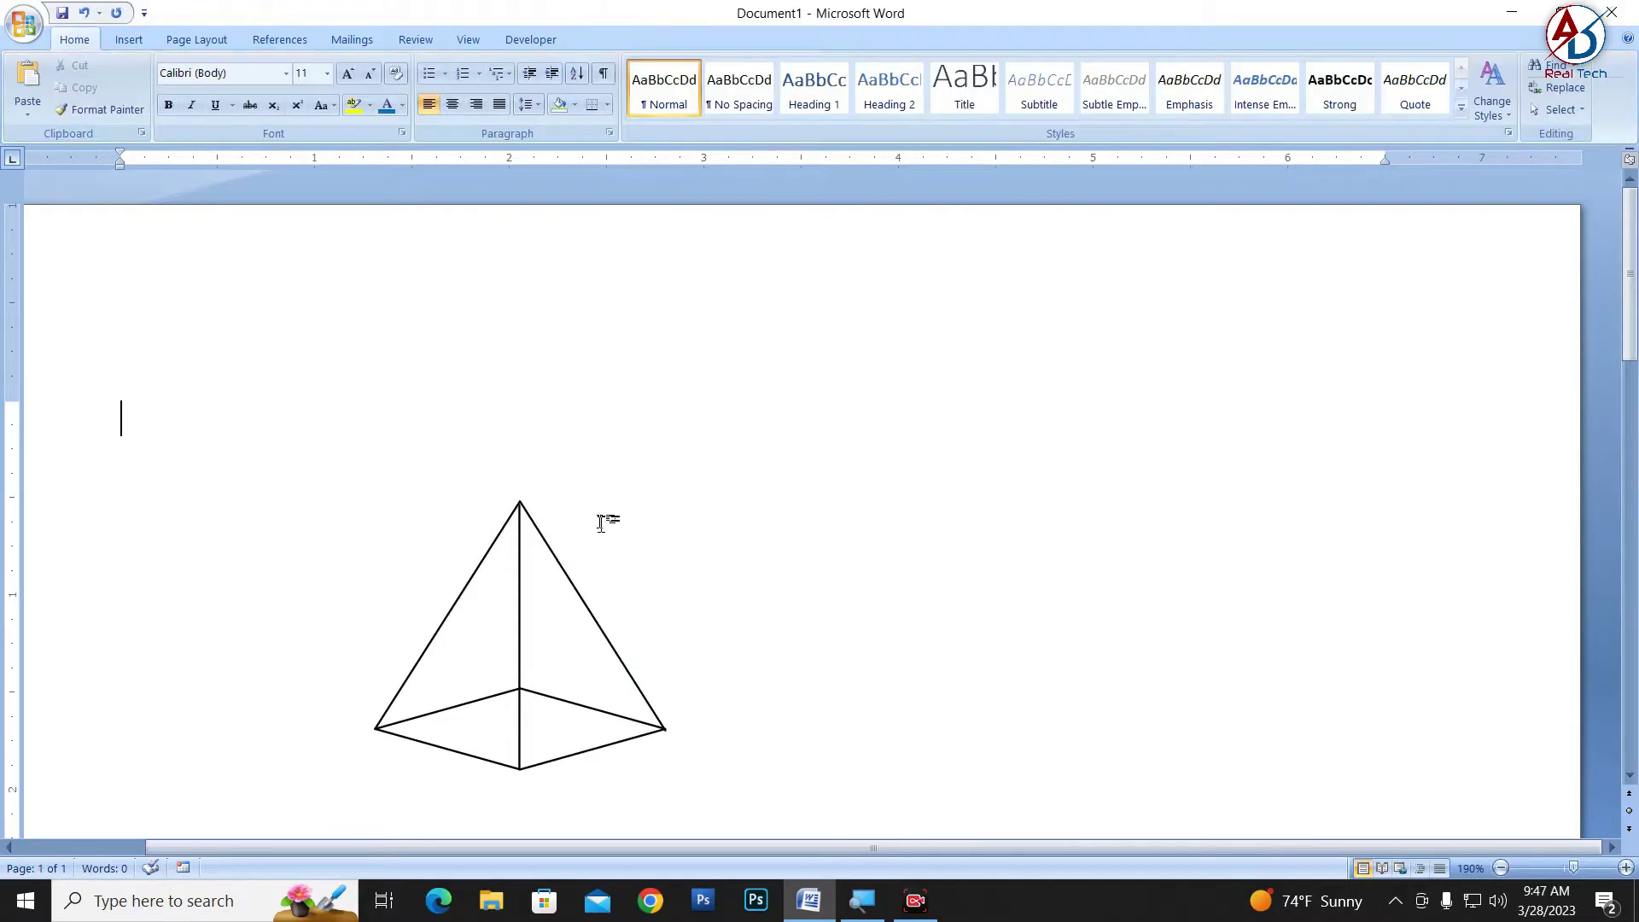
scroll(504, 585, "down", 3, "ctrl")
scroll(545, 625, "down", 2, "ctrl")
scroll(486, 468, "down", 2, "ctrl")
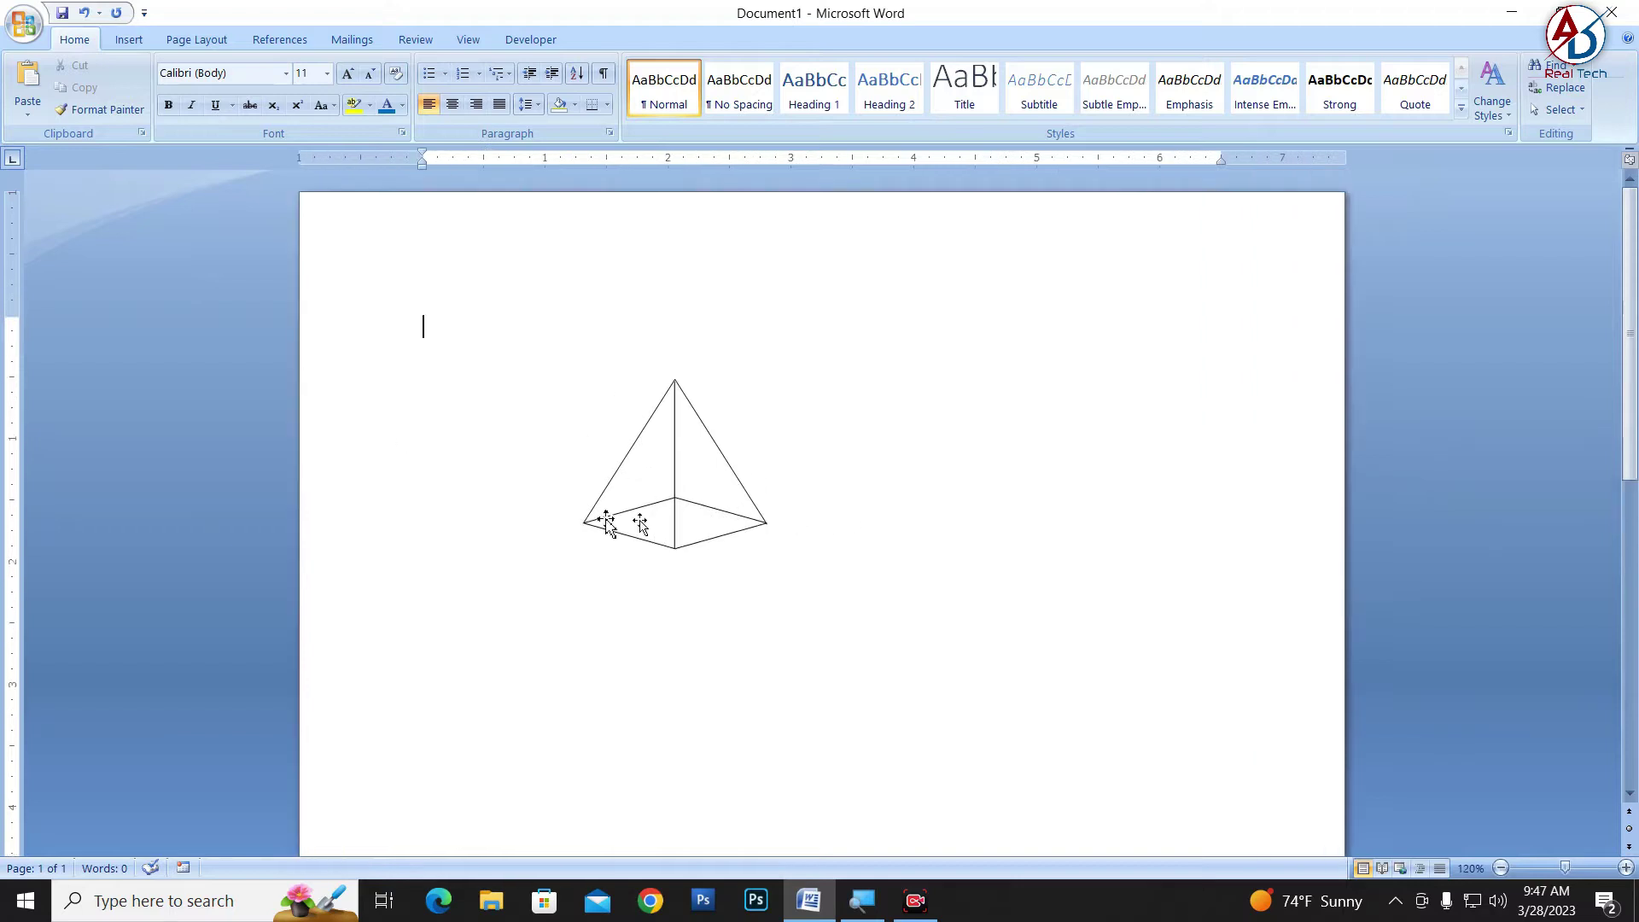
scroll(736, 577, "down", 1, "ctrl")
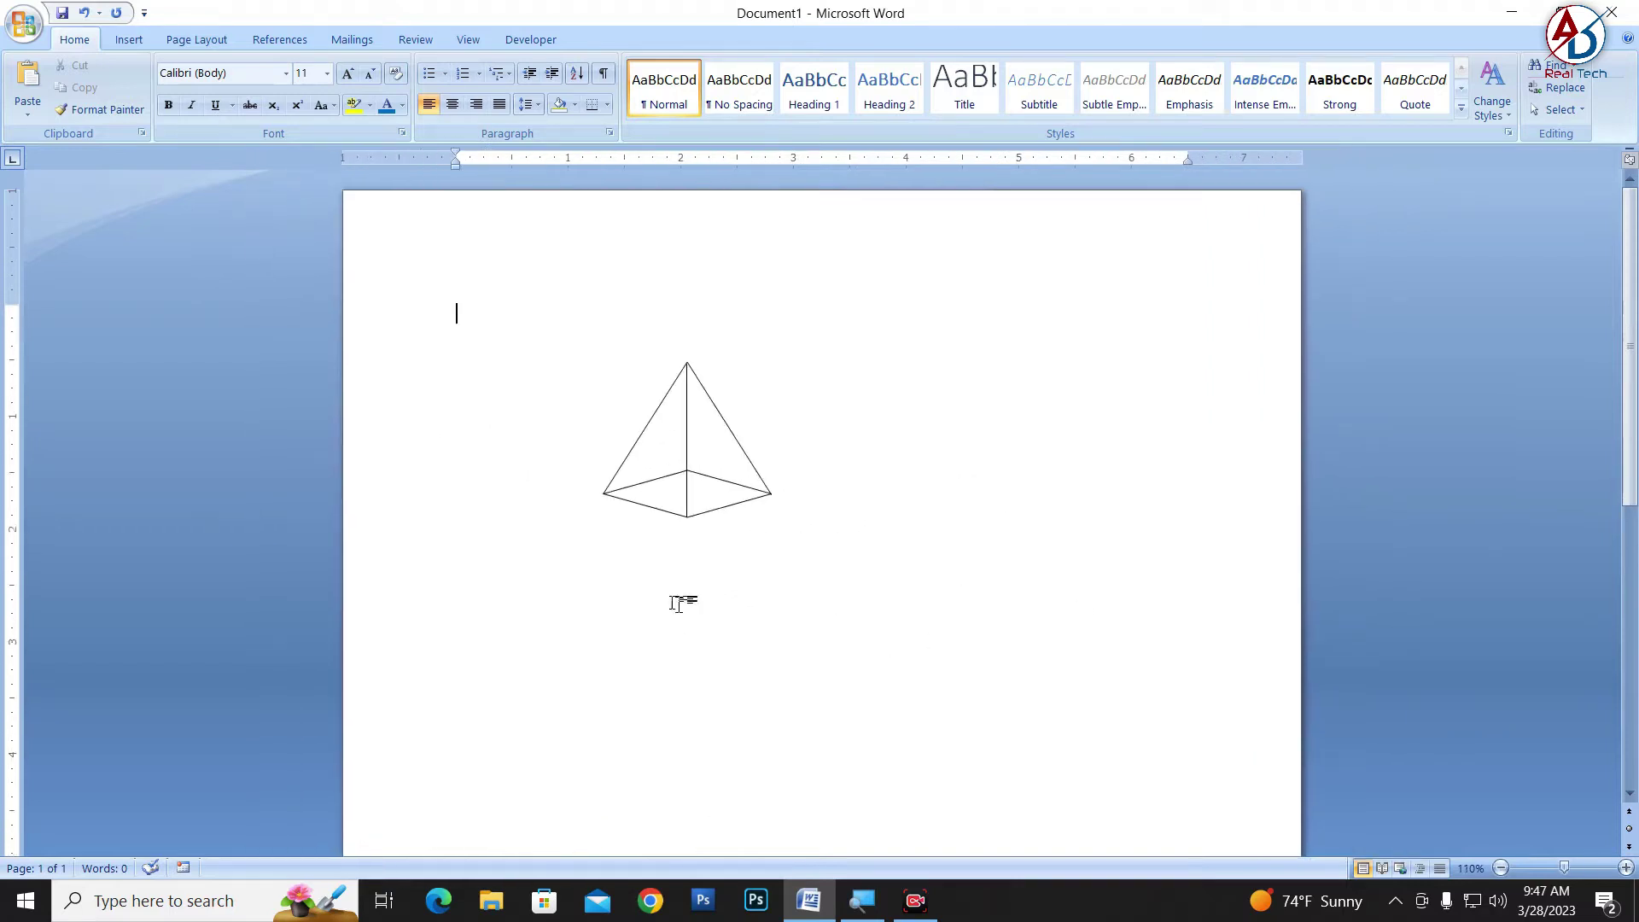
scroll(670, 596, "up", 2, "ctrl")
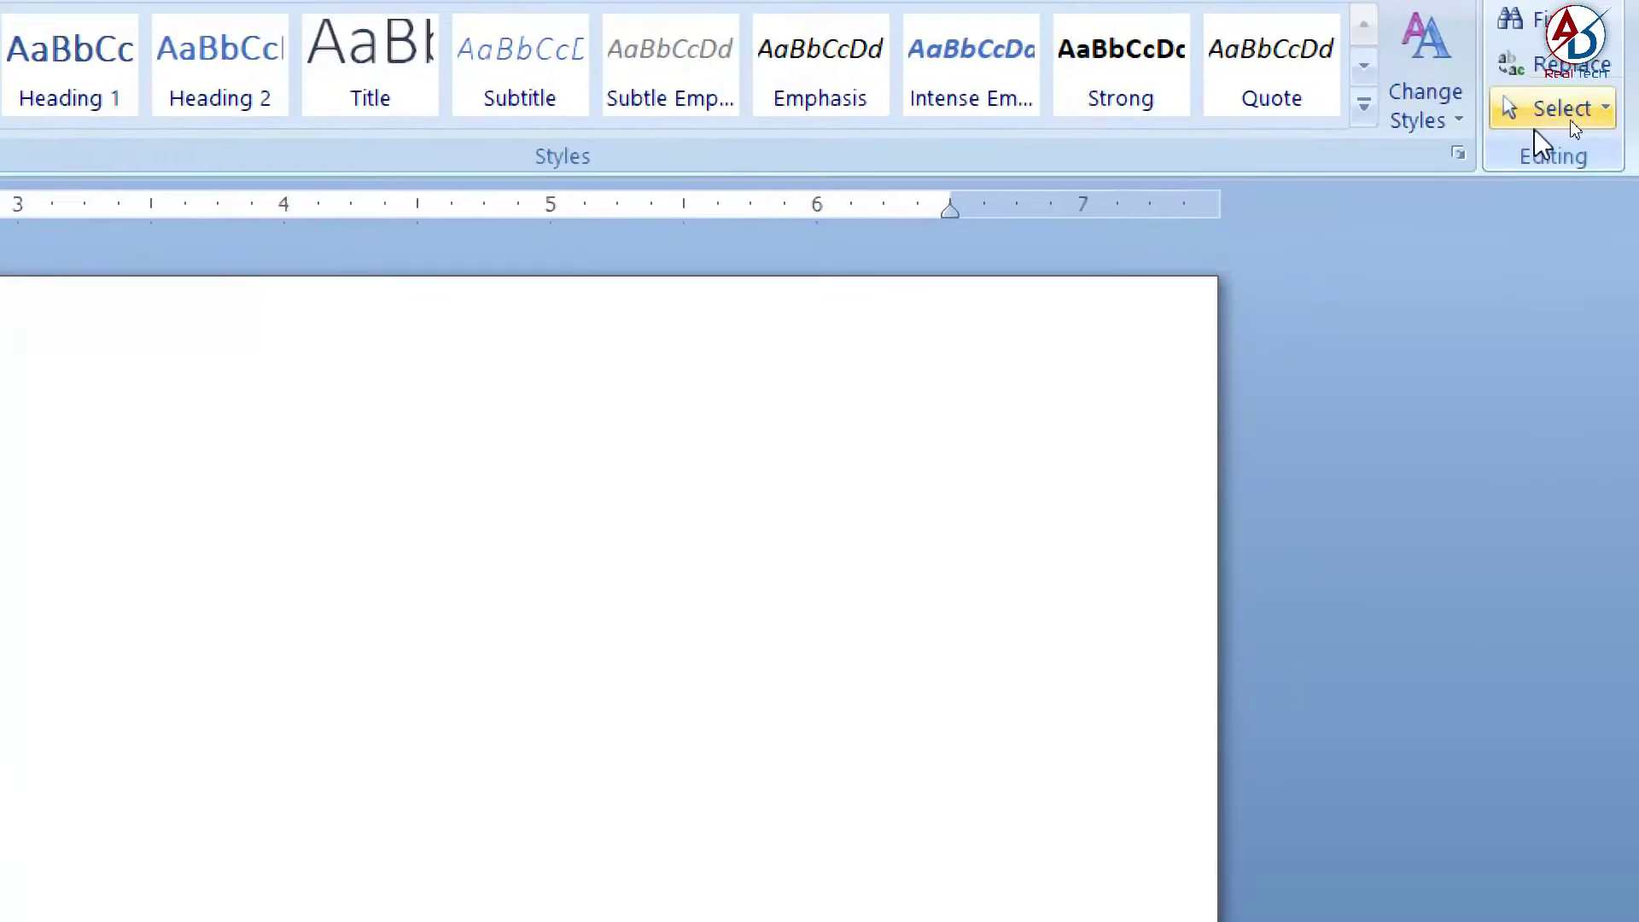
Select all the pyramid's lines and group them into one object
left_click(1567, 115)
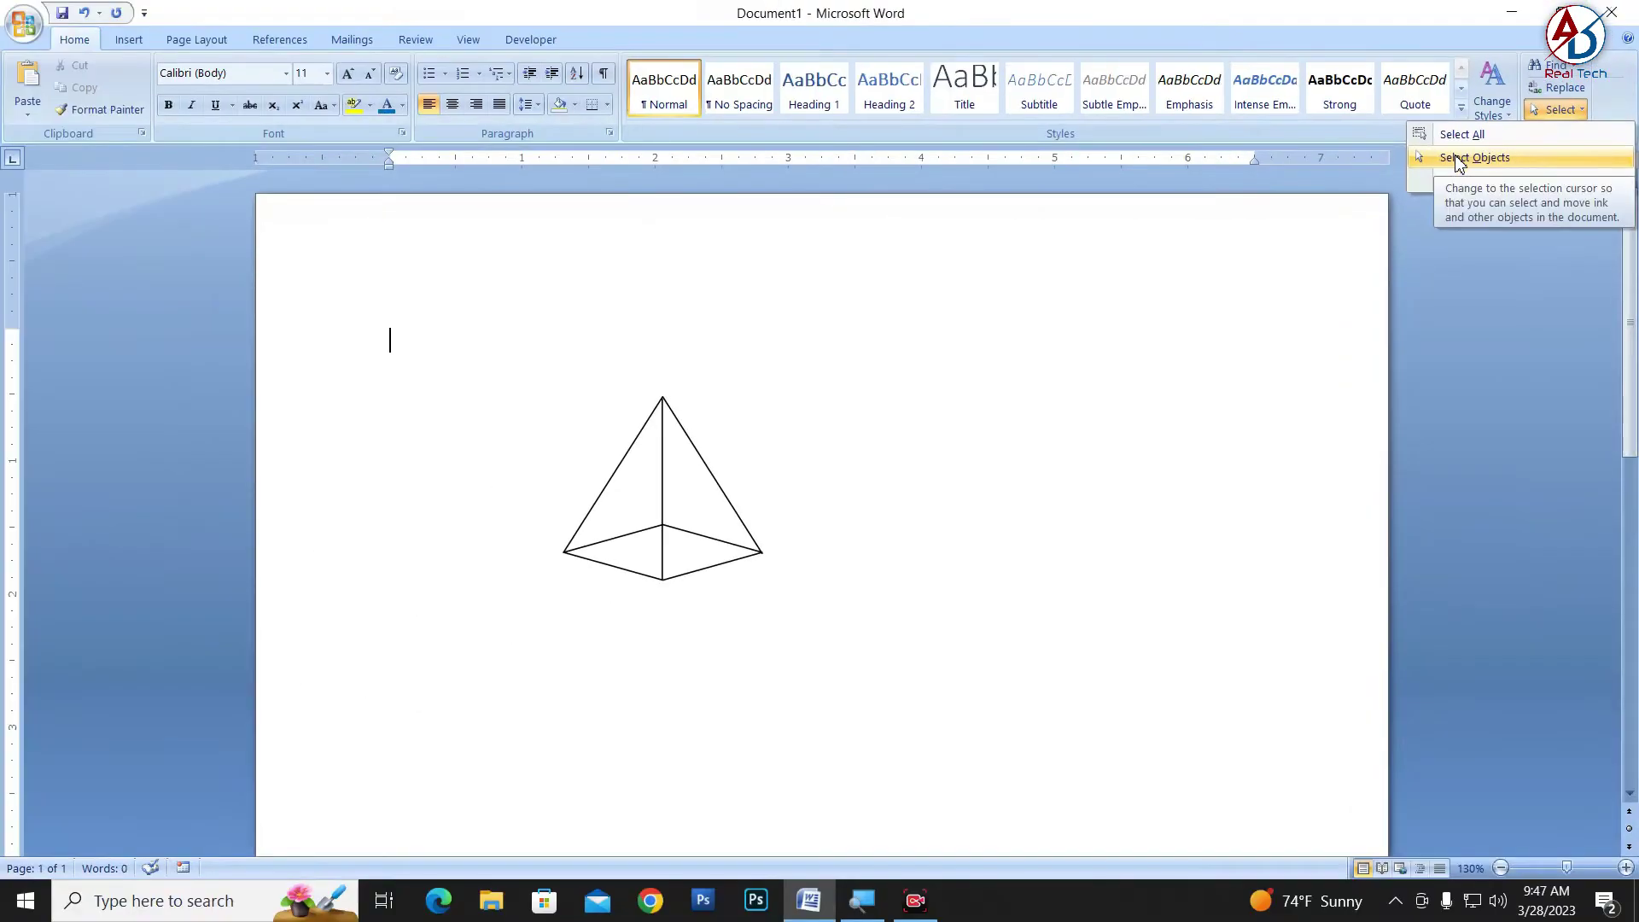
left_click(1456, 158)
left_click_drag(498, 362, 853, 646)
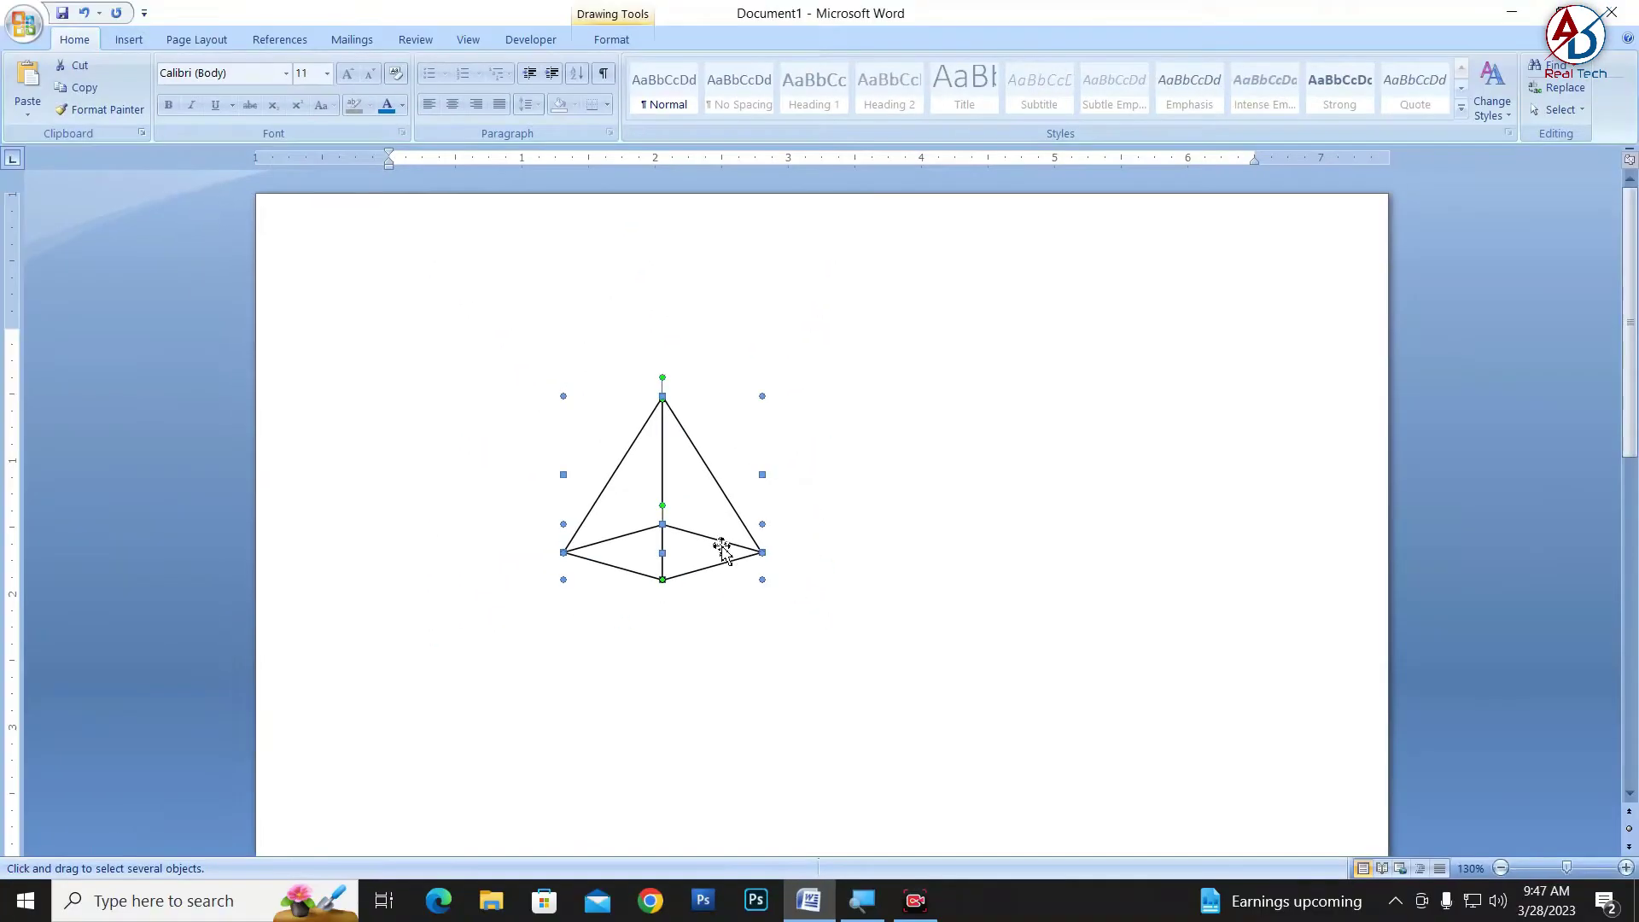
right_click(722, 549)
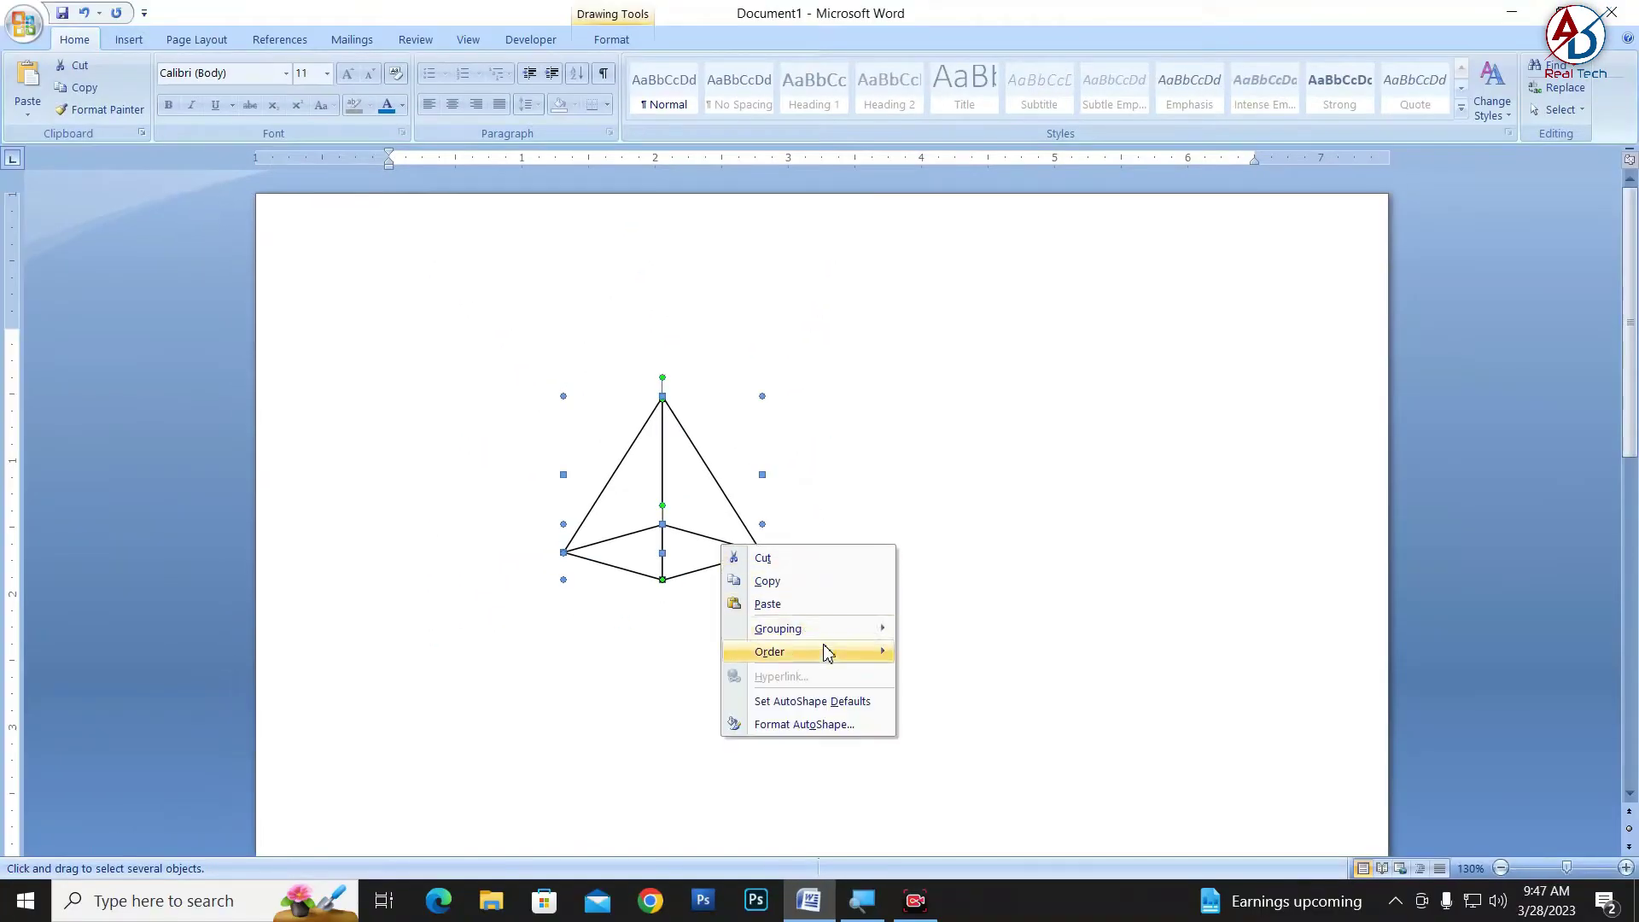
mouse_move(691, 633)
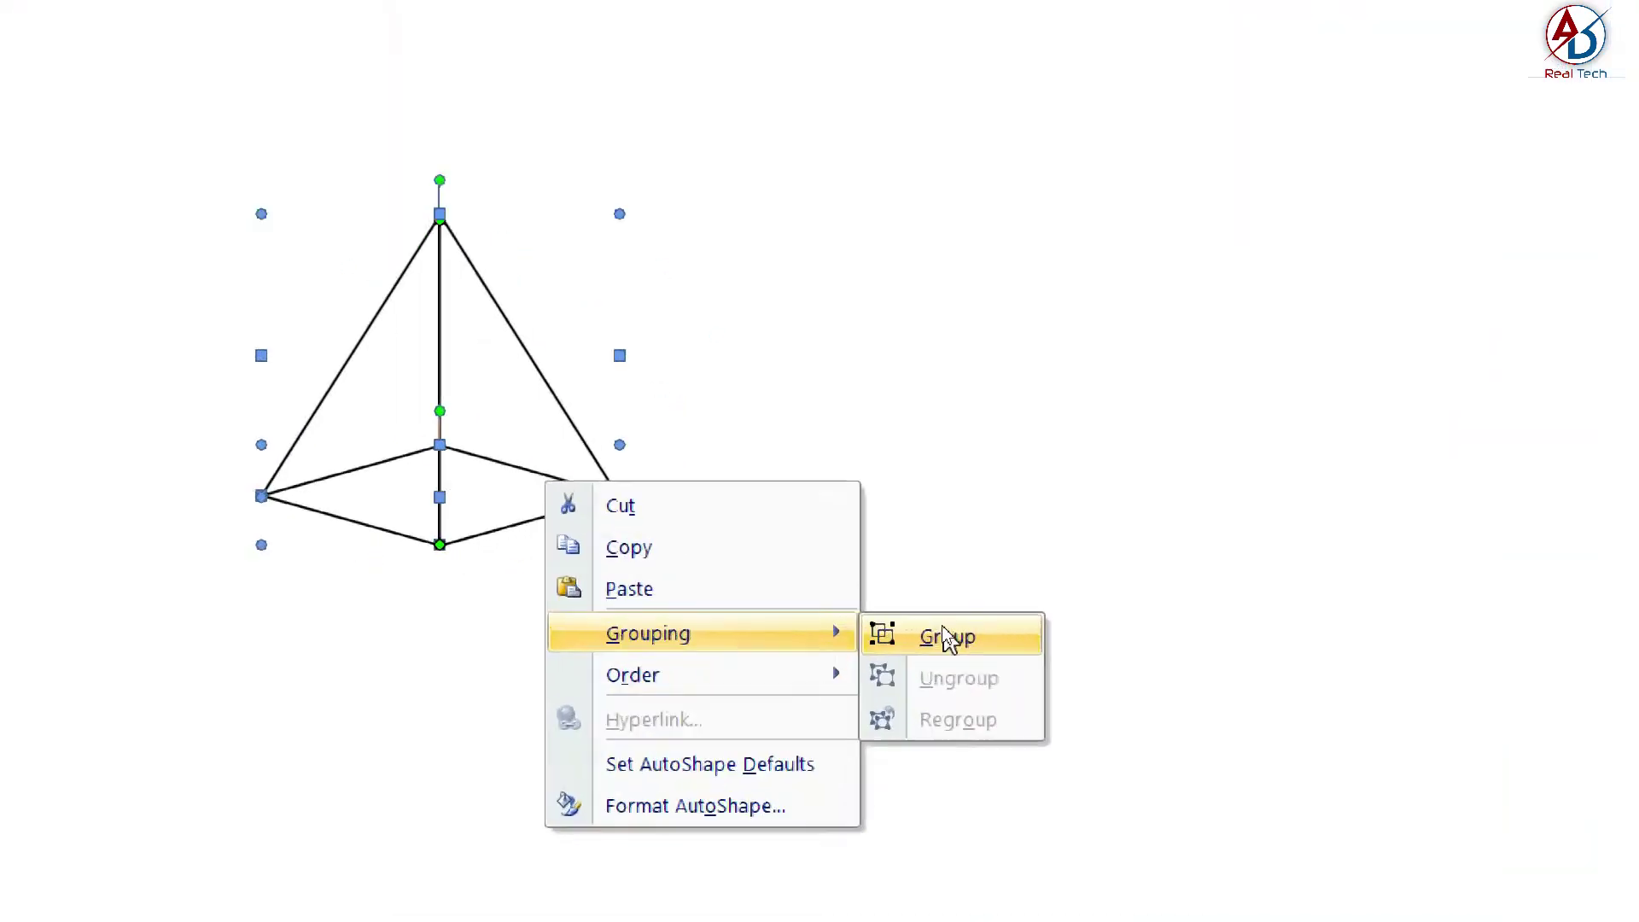
left_click(943, 632)
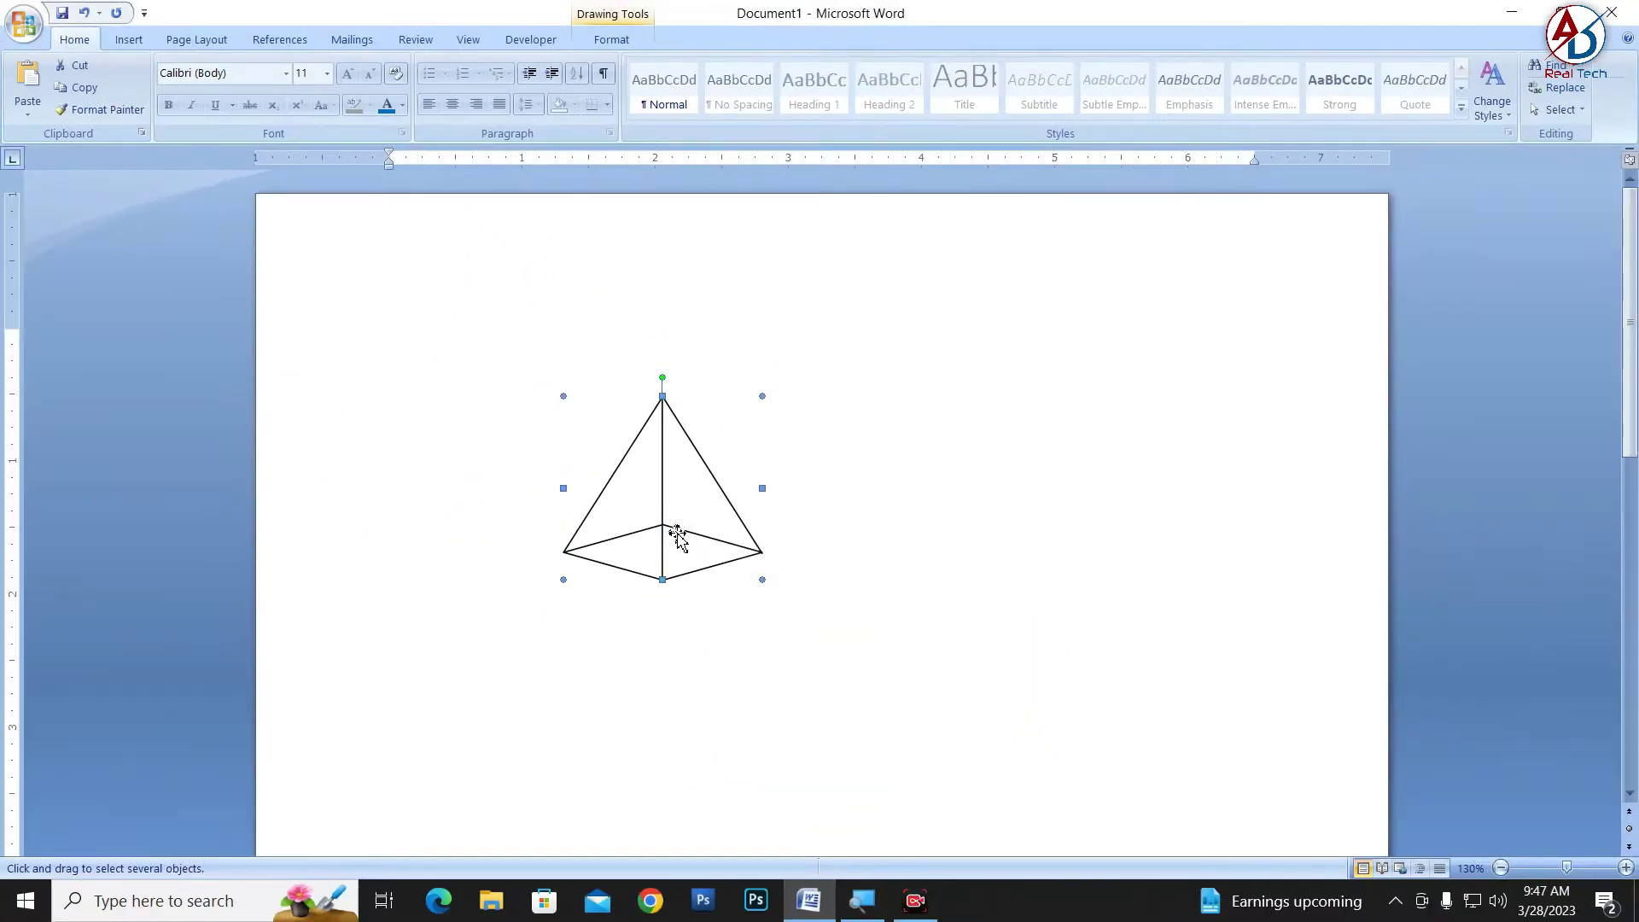
Move the grouped pyramid up and to the left of the page centre
mouse_move(687, 546)
left_mouse_down()
mouse_move(372, 416)
mouse_move(584, 488)
left_mouse_up()
left_click(985, 565)
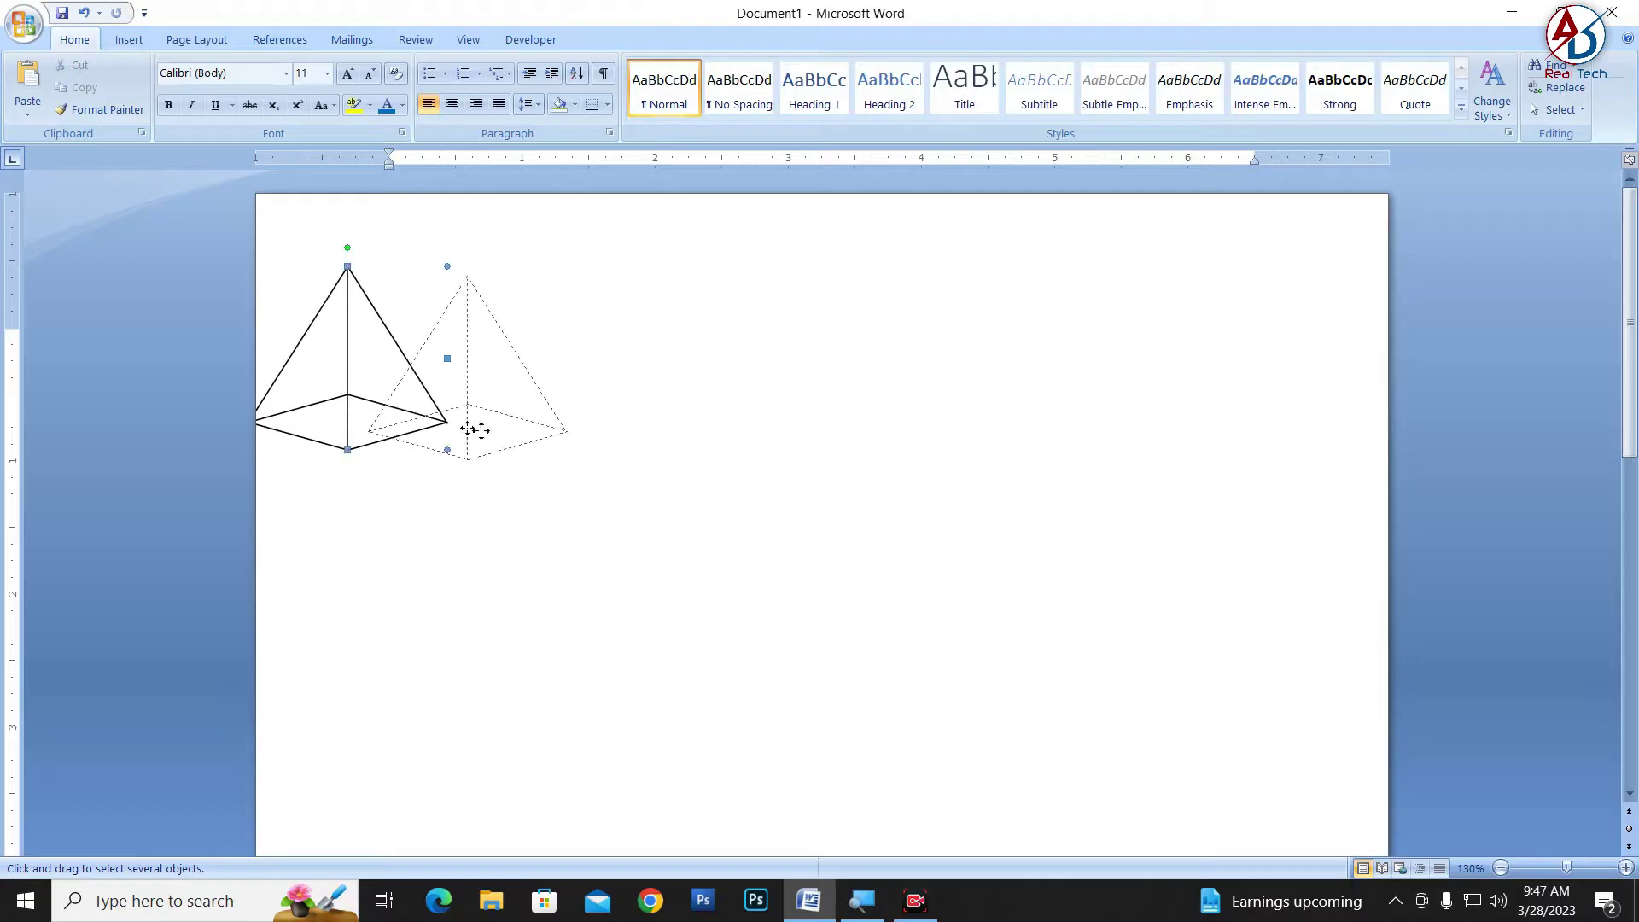
left_click(806, 465)
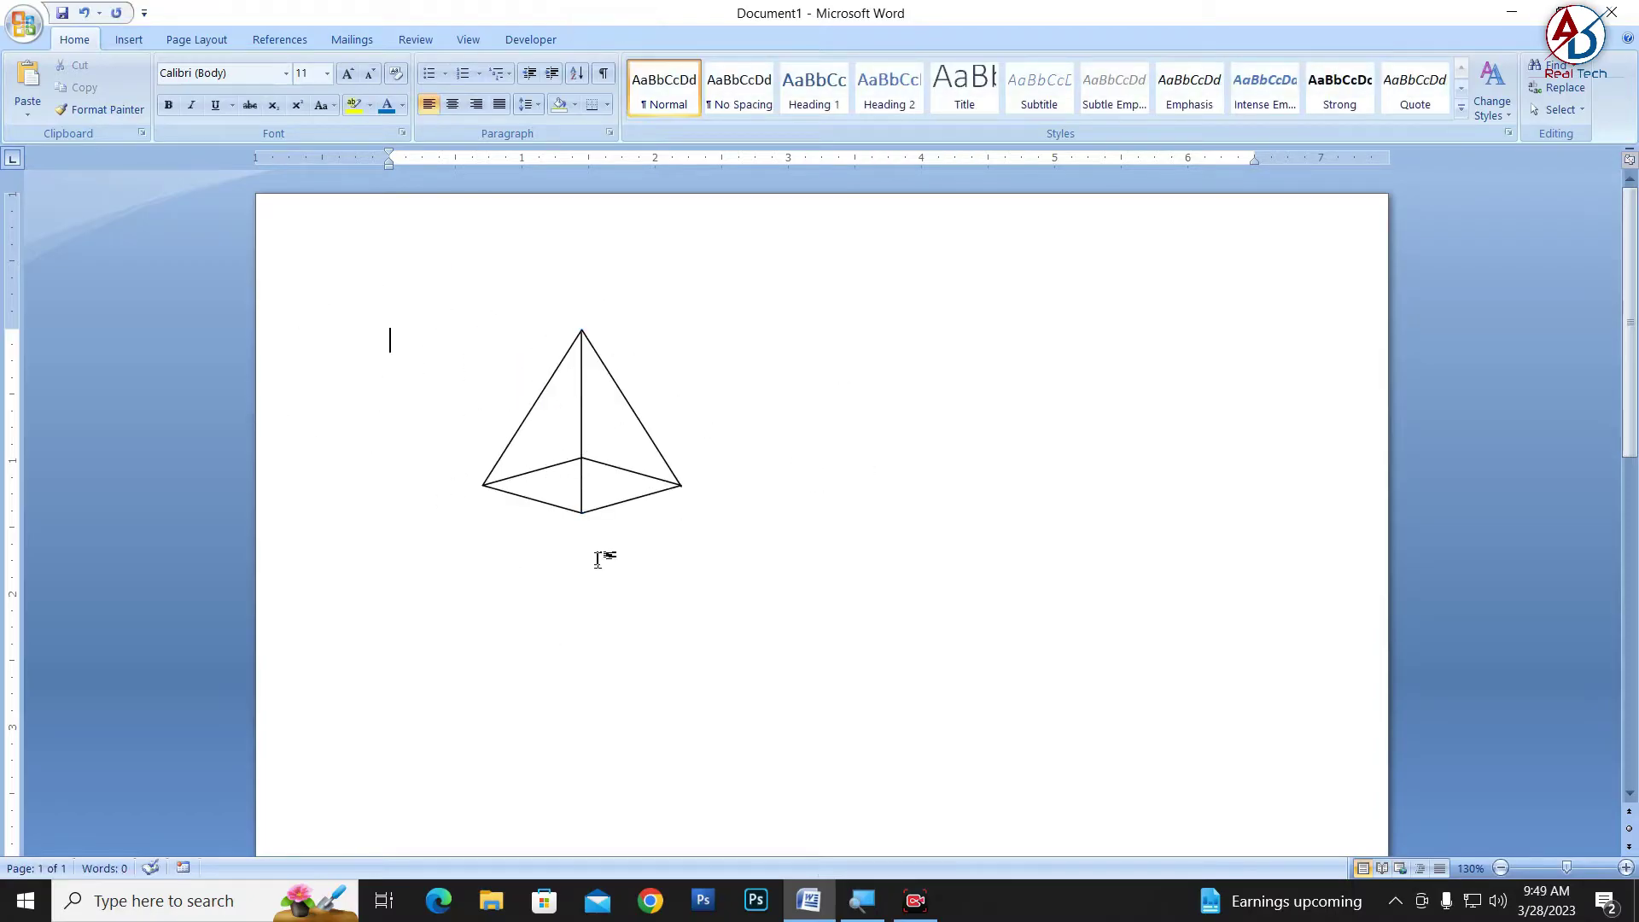
Insert a first-style WordArt reading '21cm X 20cm' in Arial, size 8
scroll(589, 553, "up", 1, "ctrl")
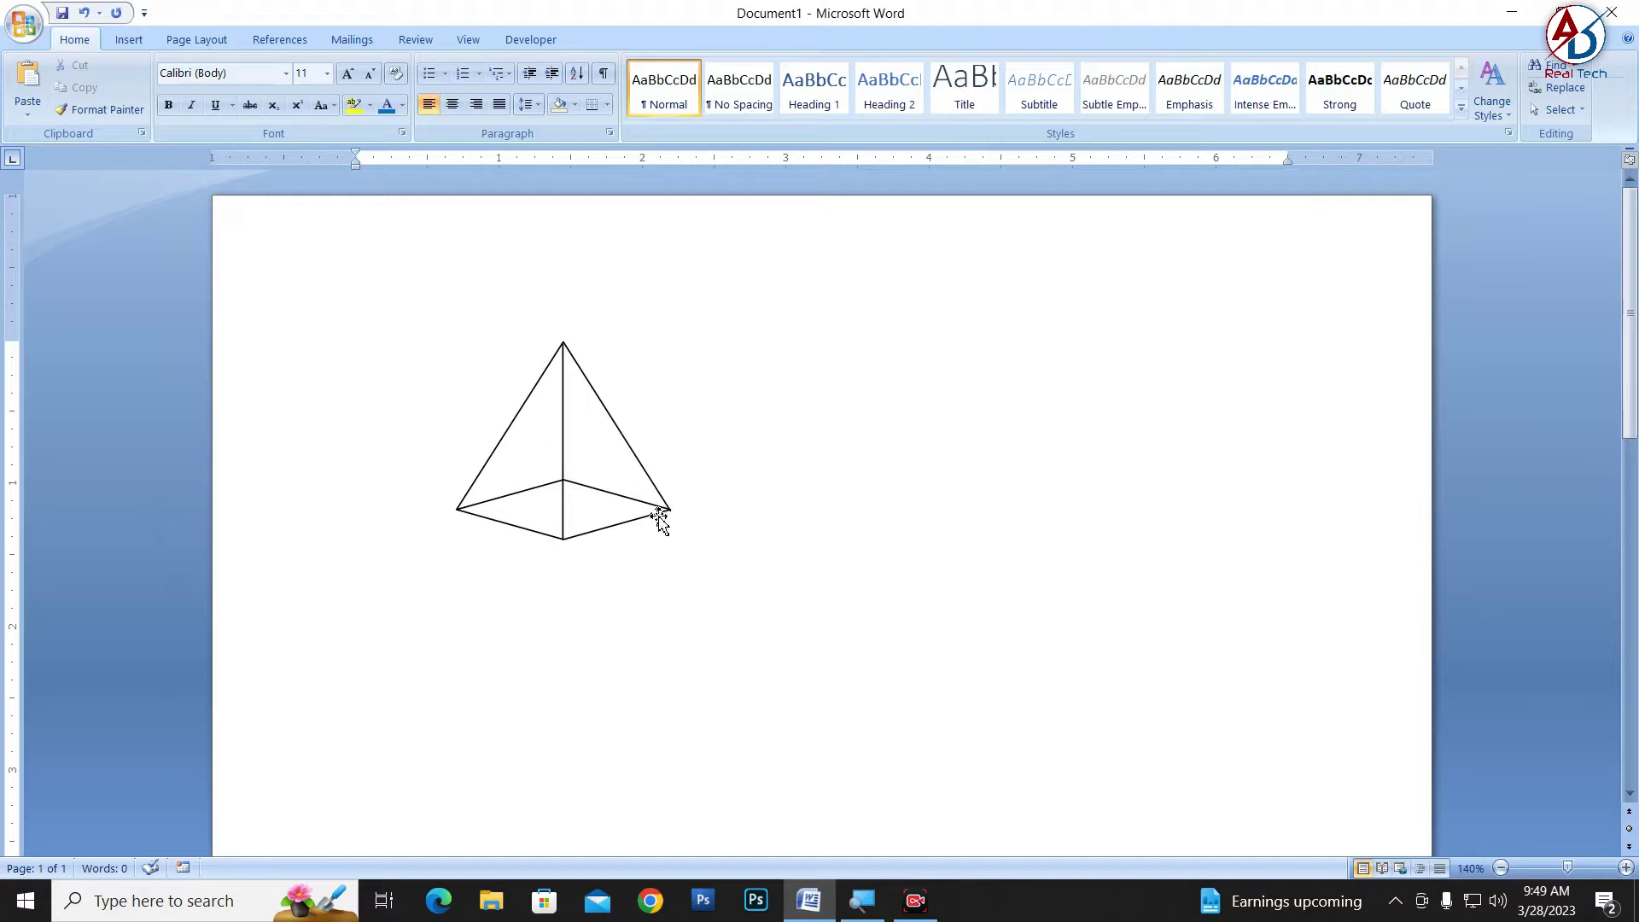
left_click(130, 43)
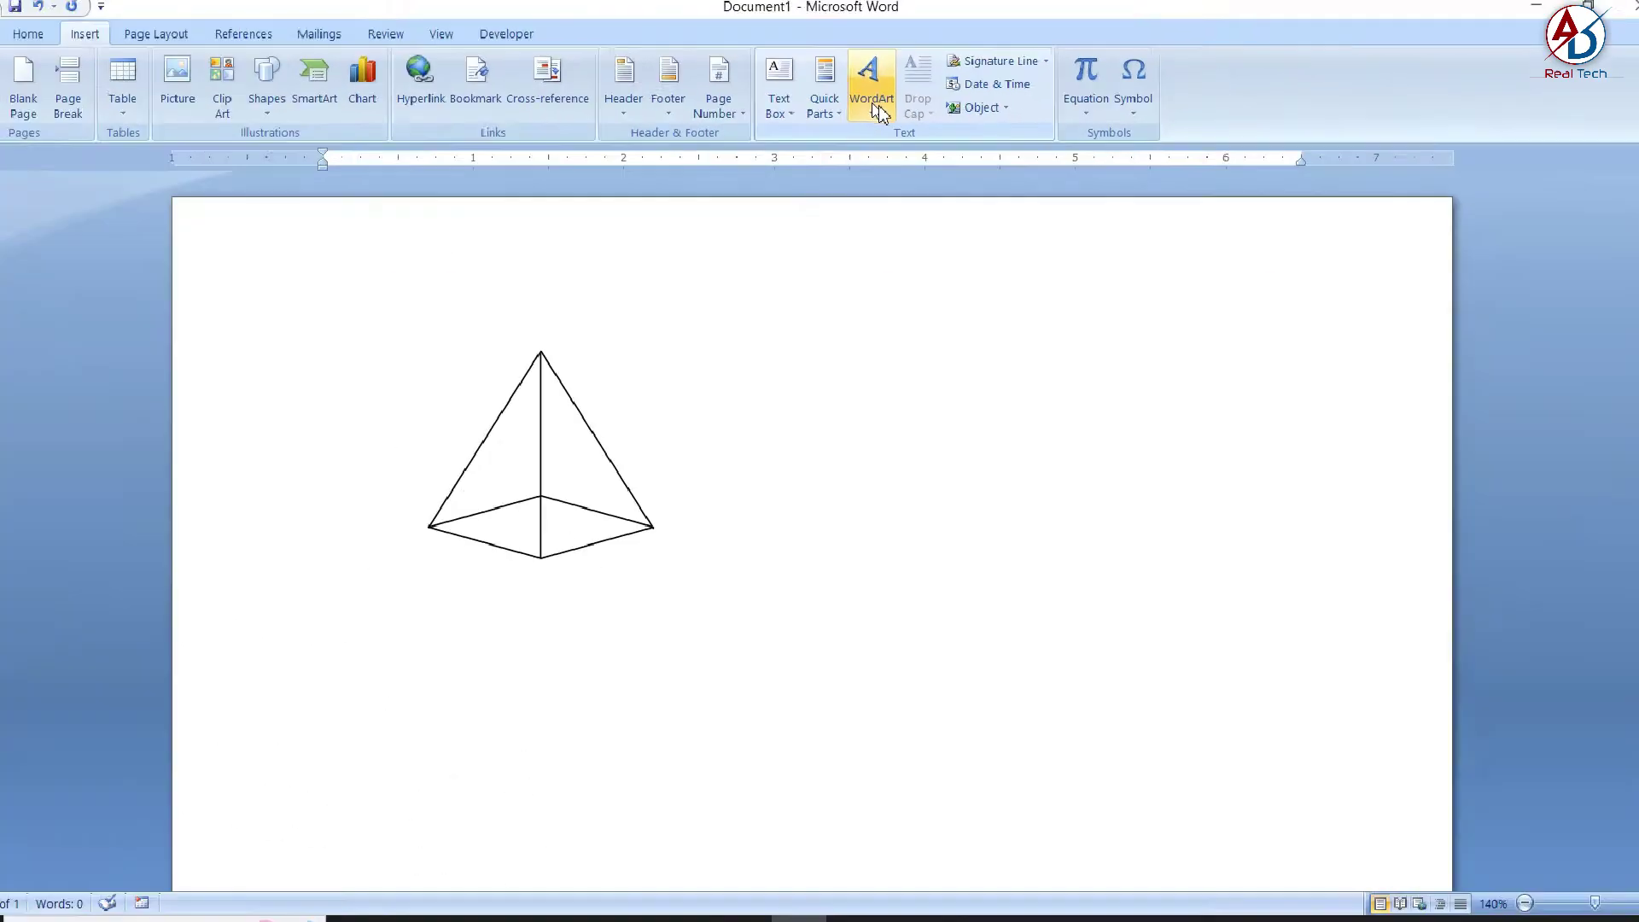
left_click(880, 110)
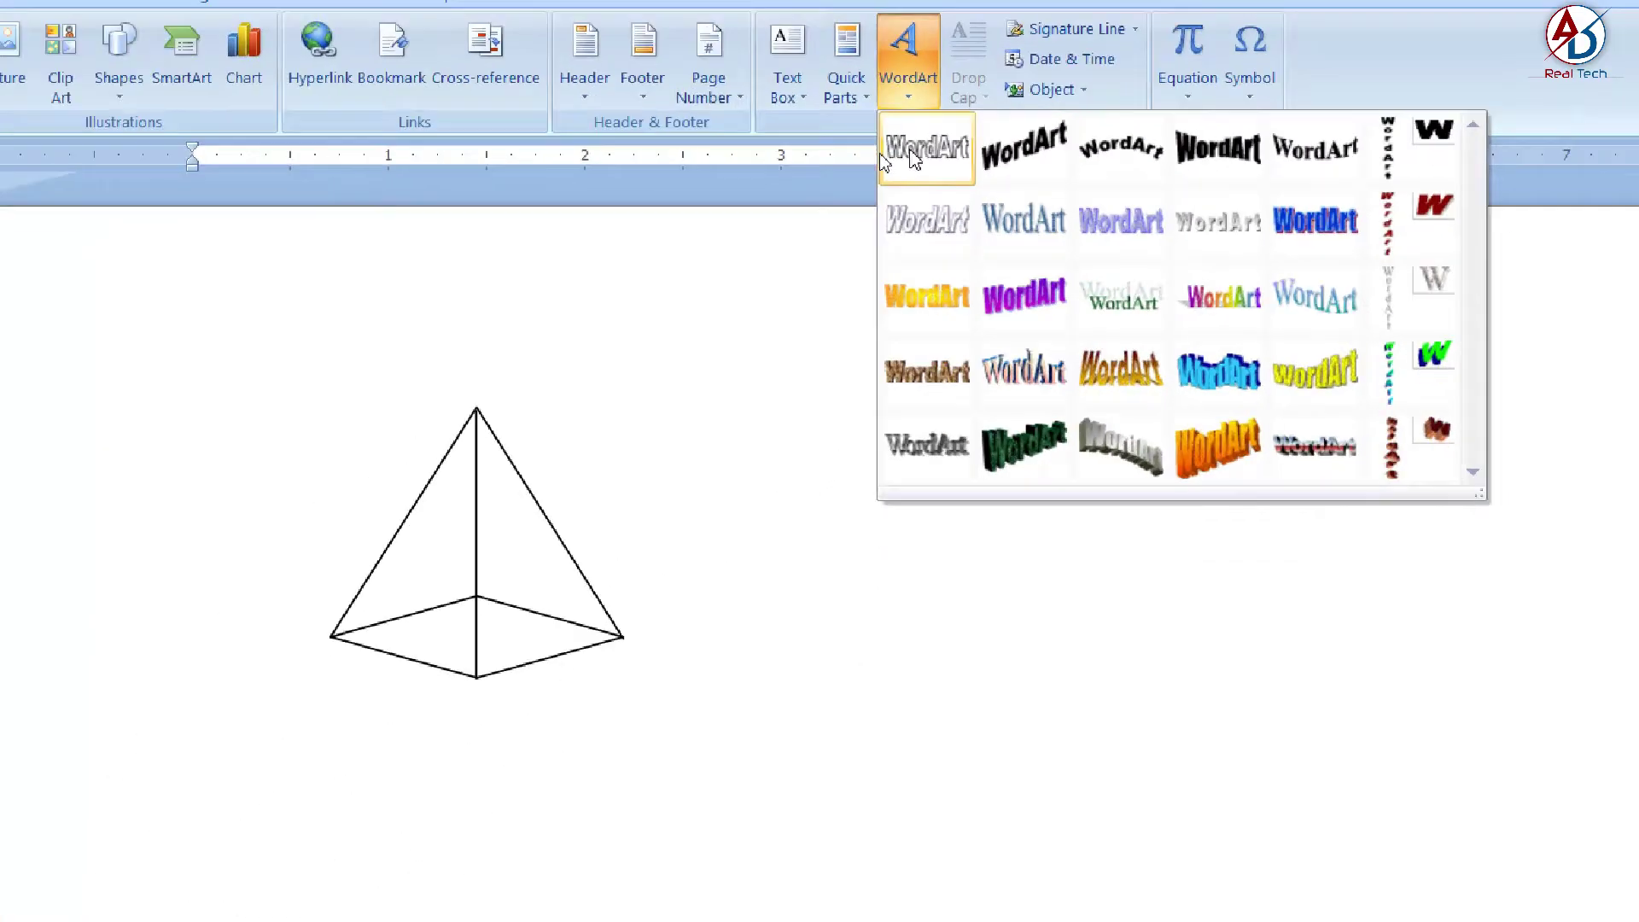
left_click(891, 153)
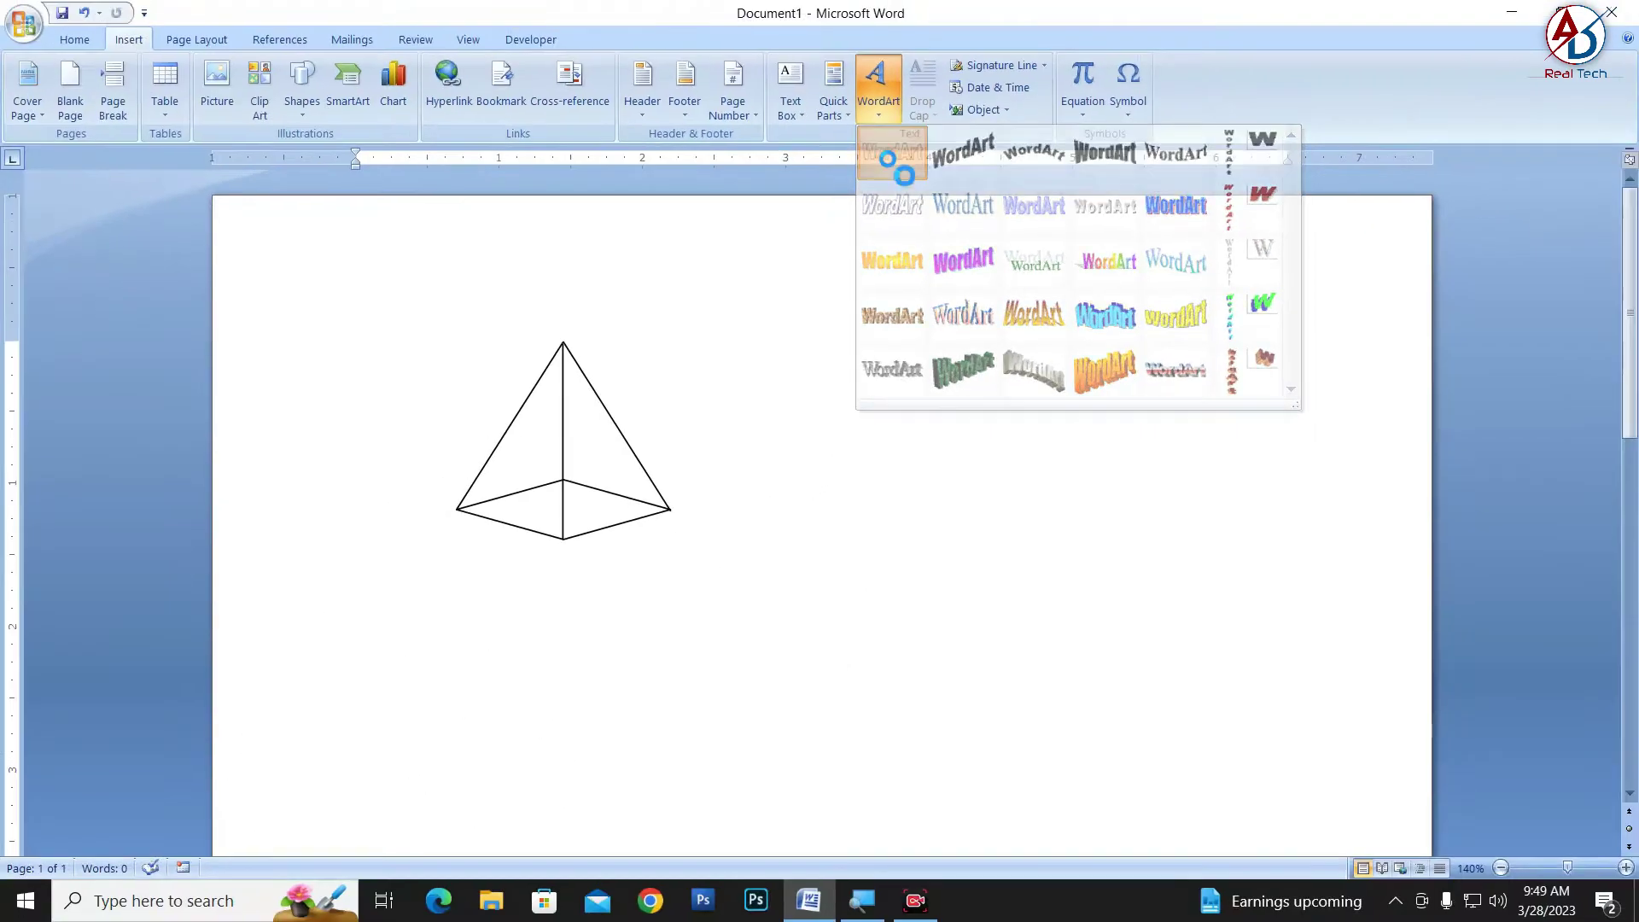
left_click(839, 245)
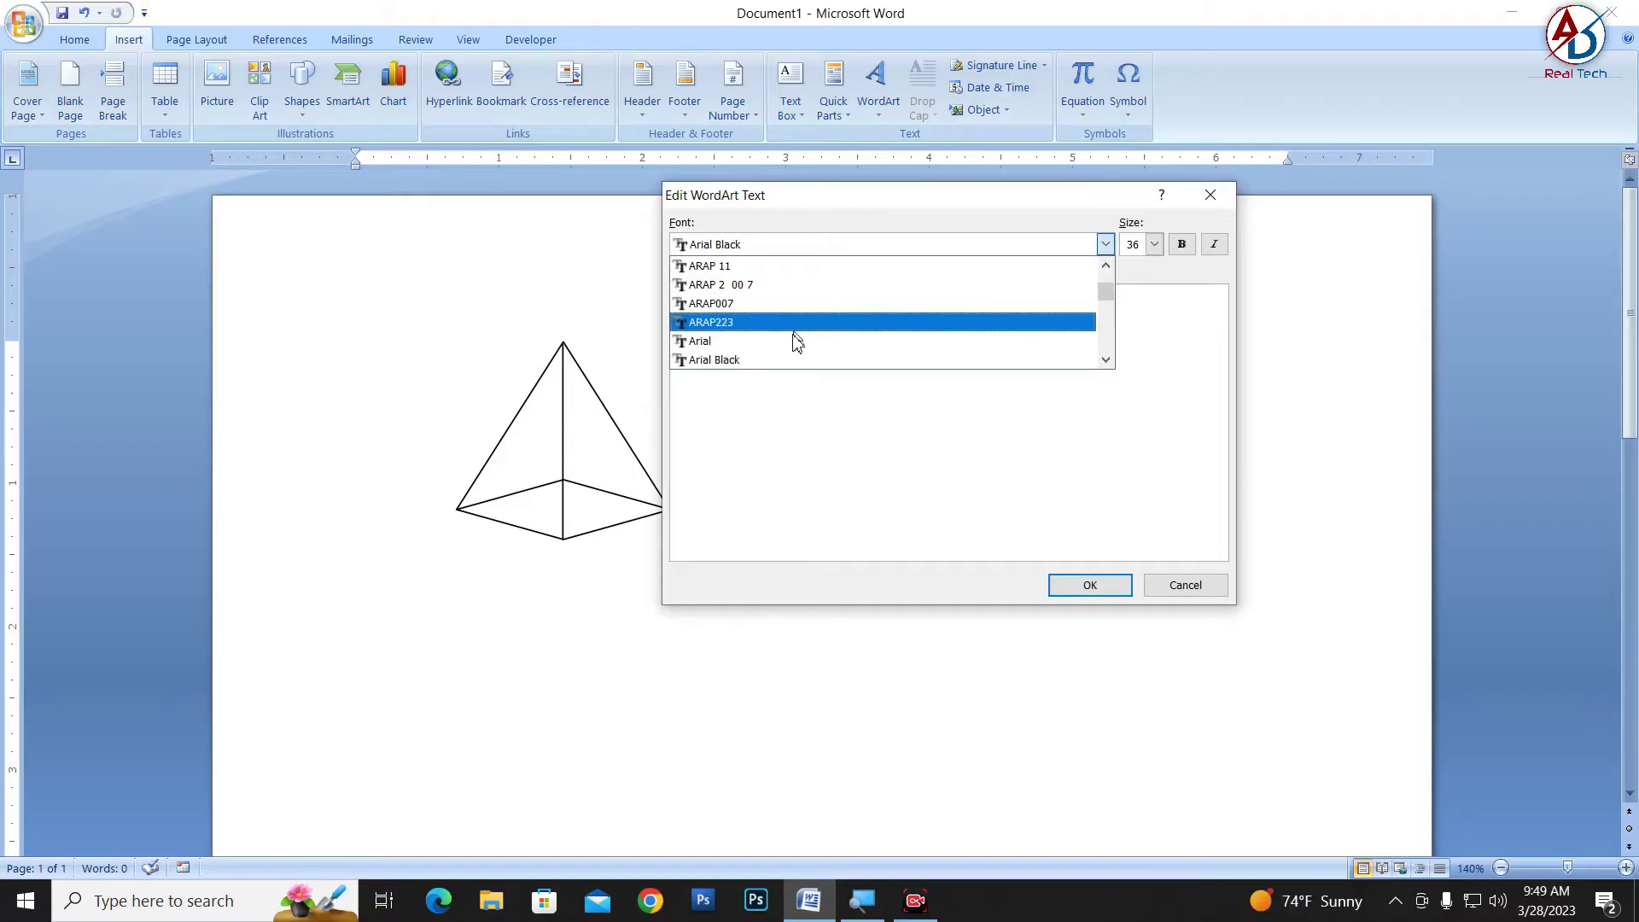
left_click(796, 348)
left_click(812, 248)
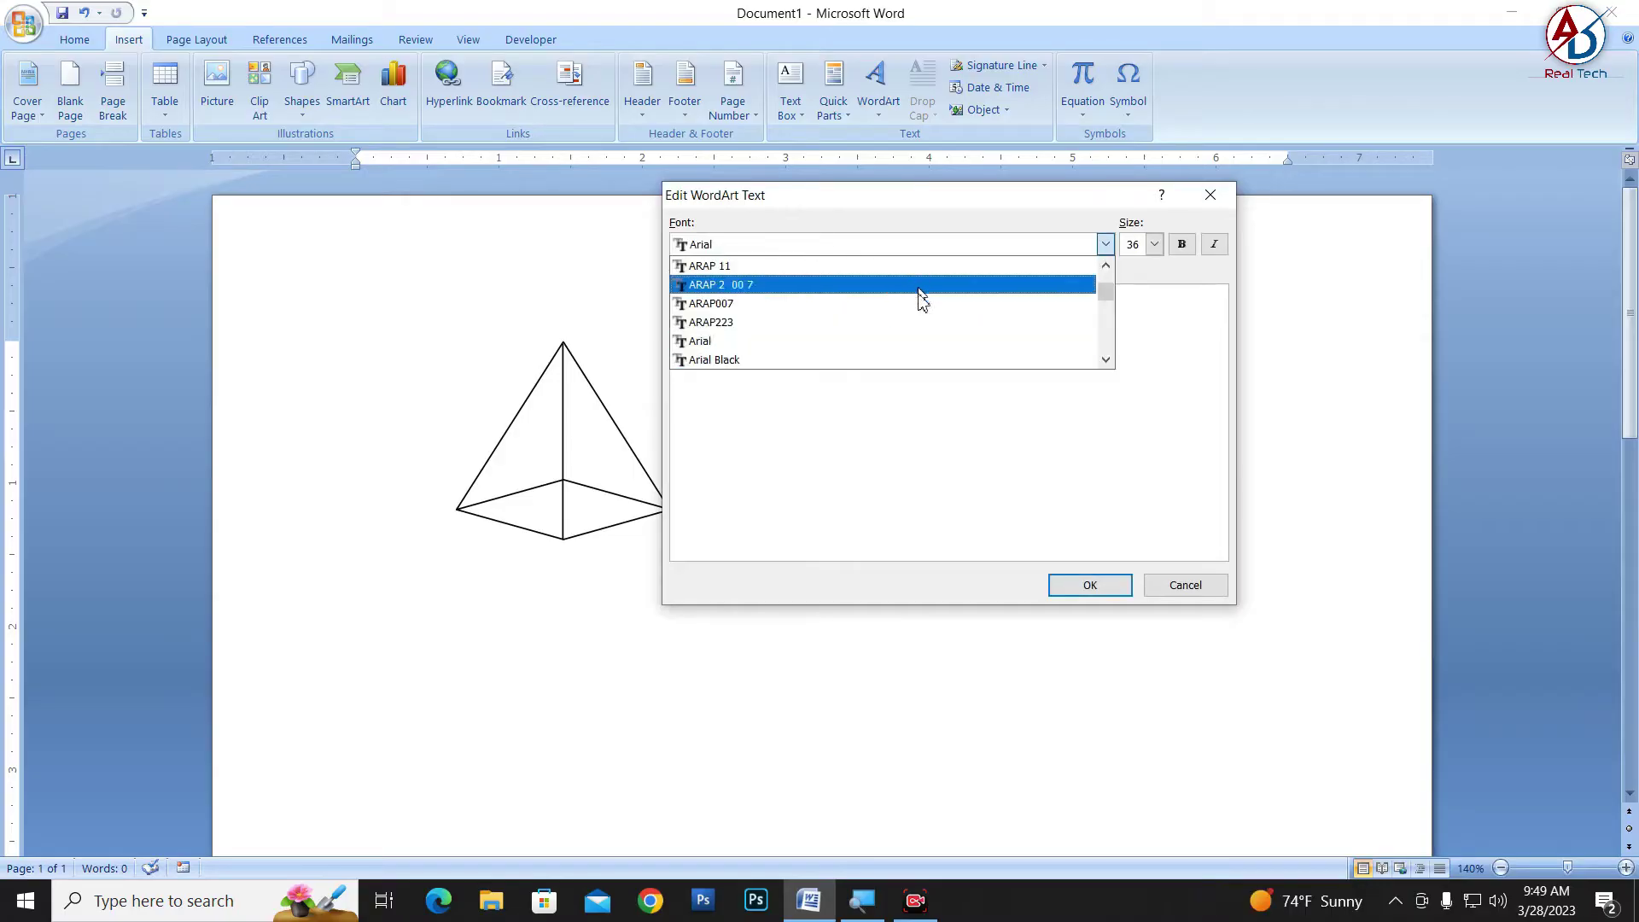
left_click(1039, 350)
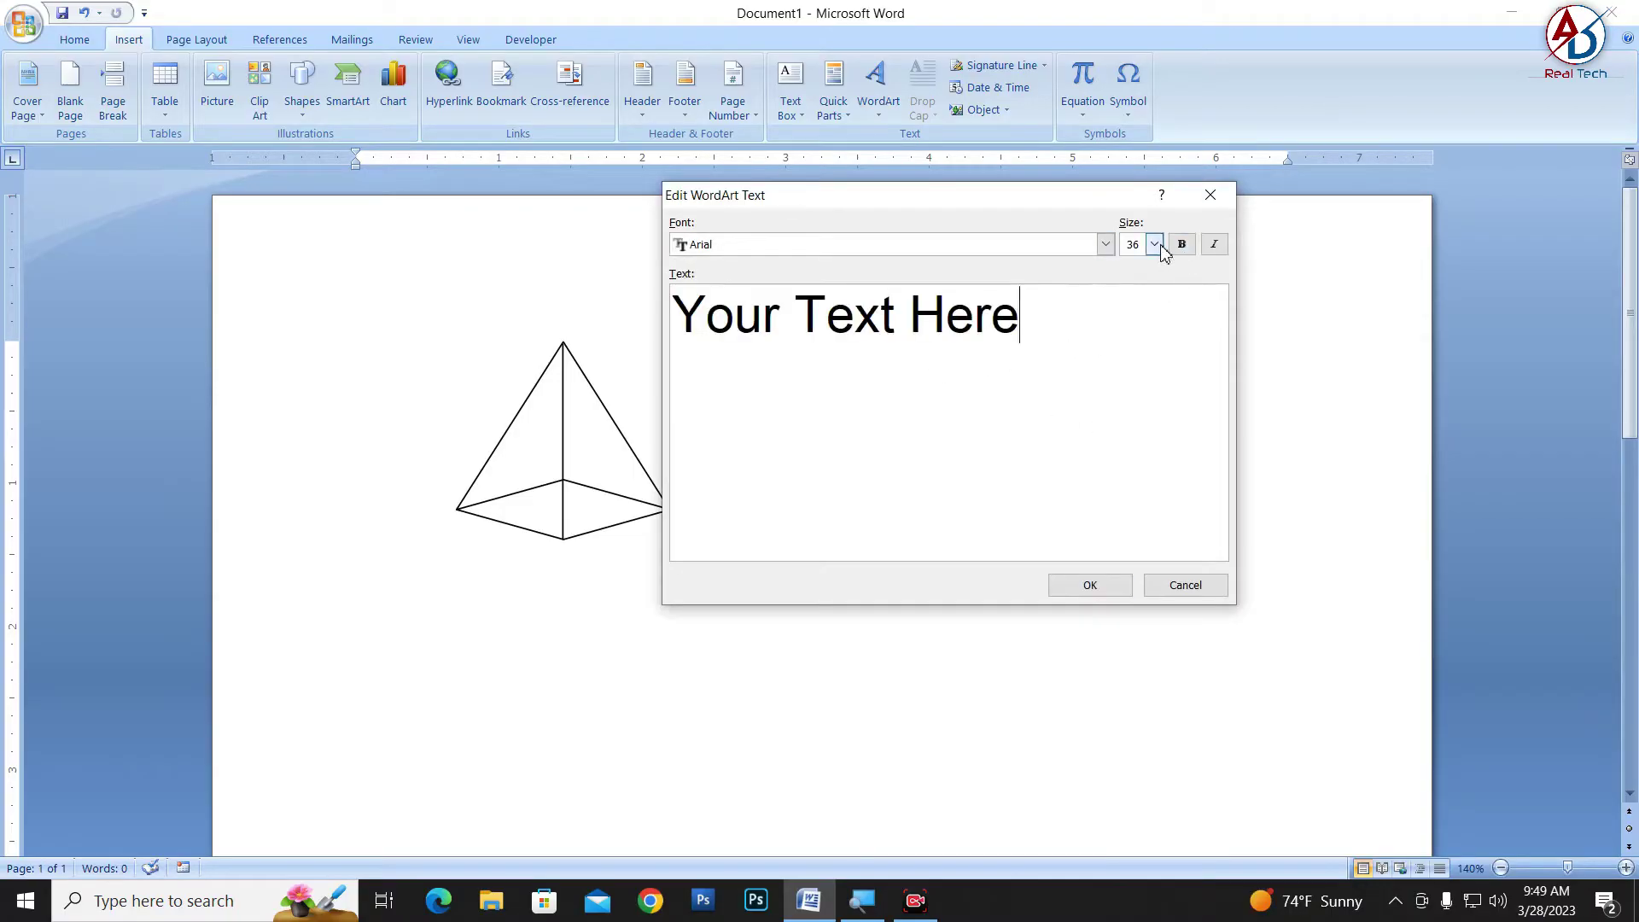
left_click(1154, 244)
left_click(1154, 266)
left_click(1154, 267)
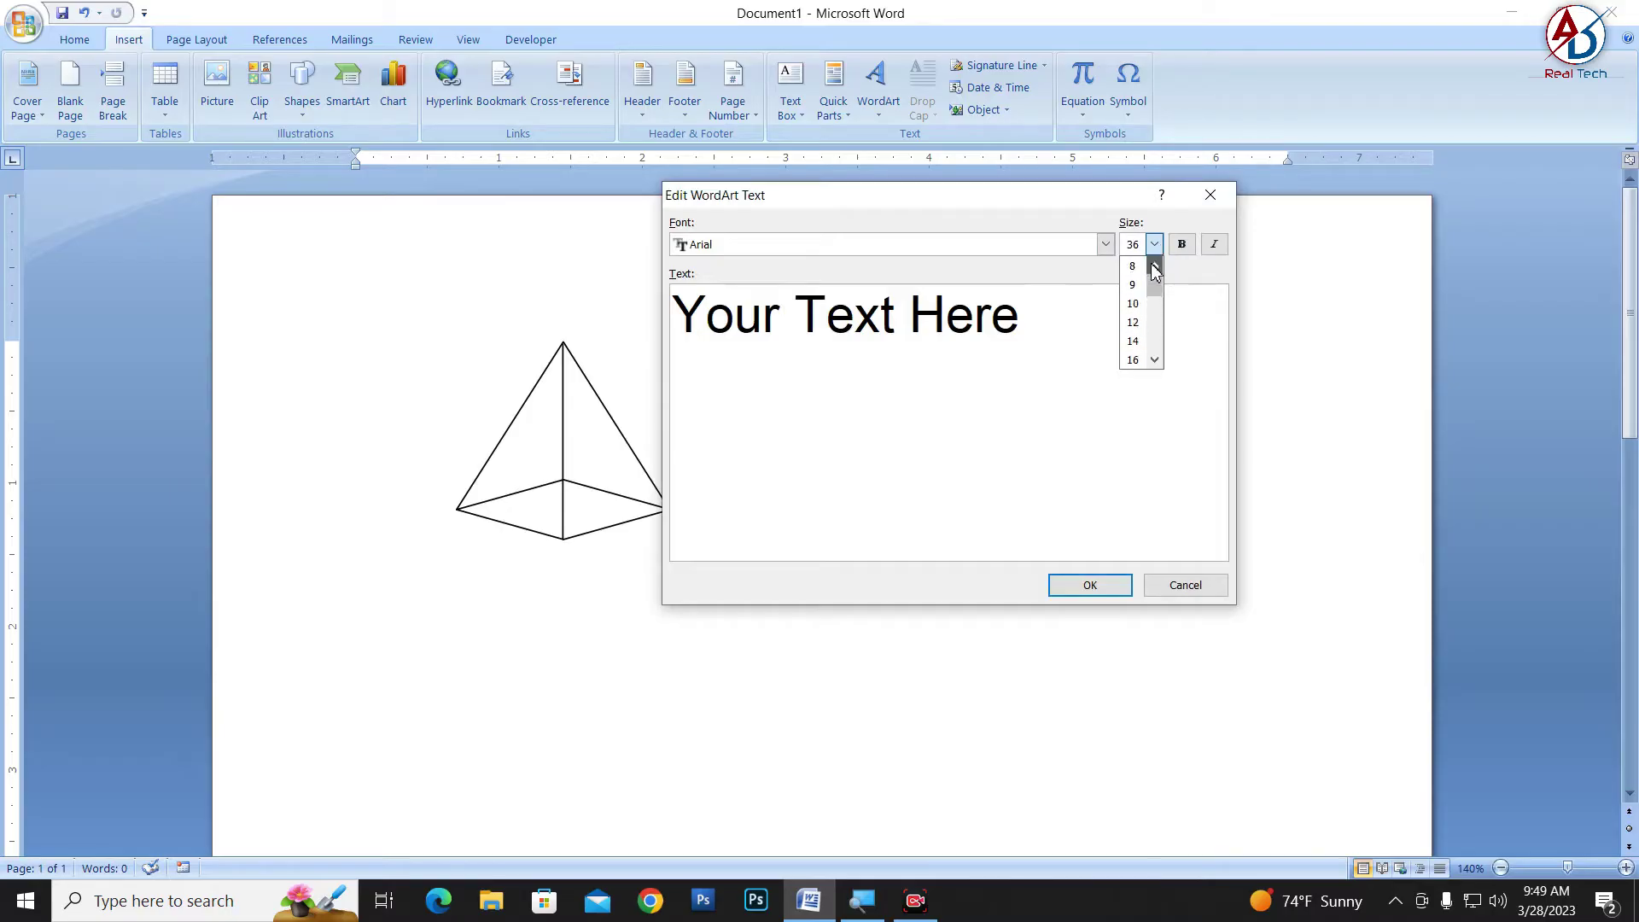
left_click(1133, 265)
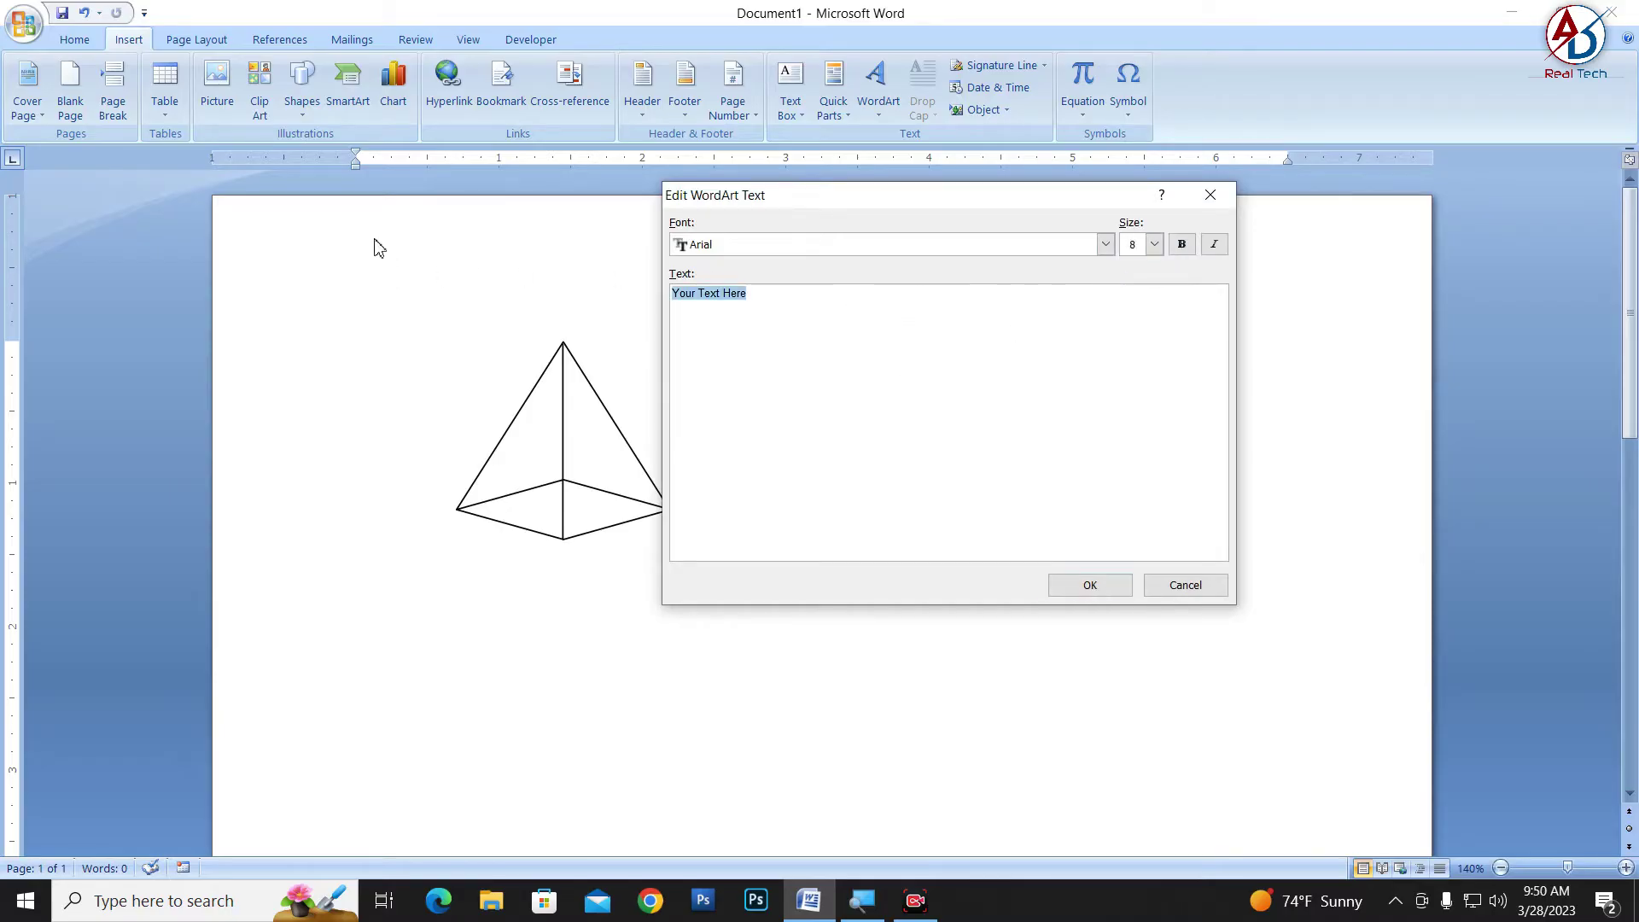
key("BackSpace")
type("21cm X 20cm")
left_click(1105, 590)
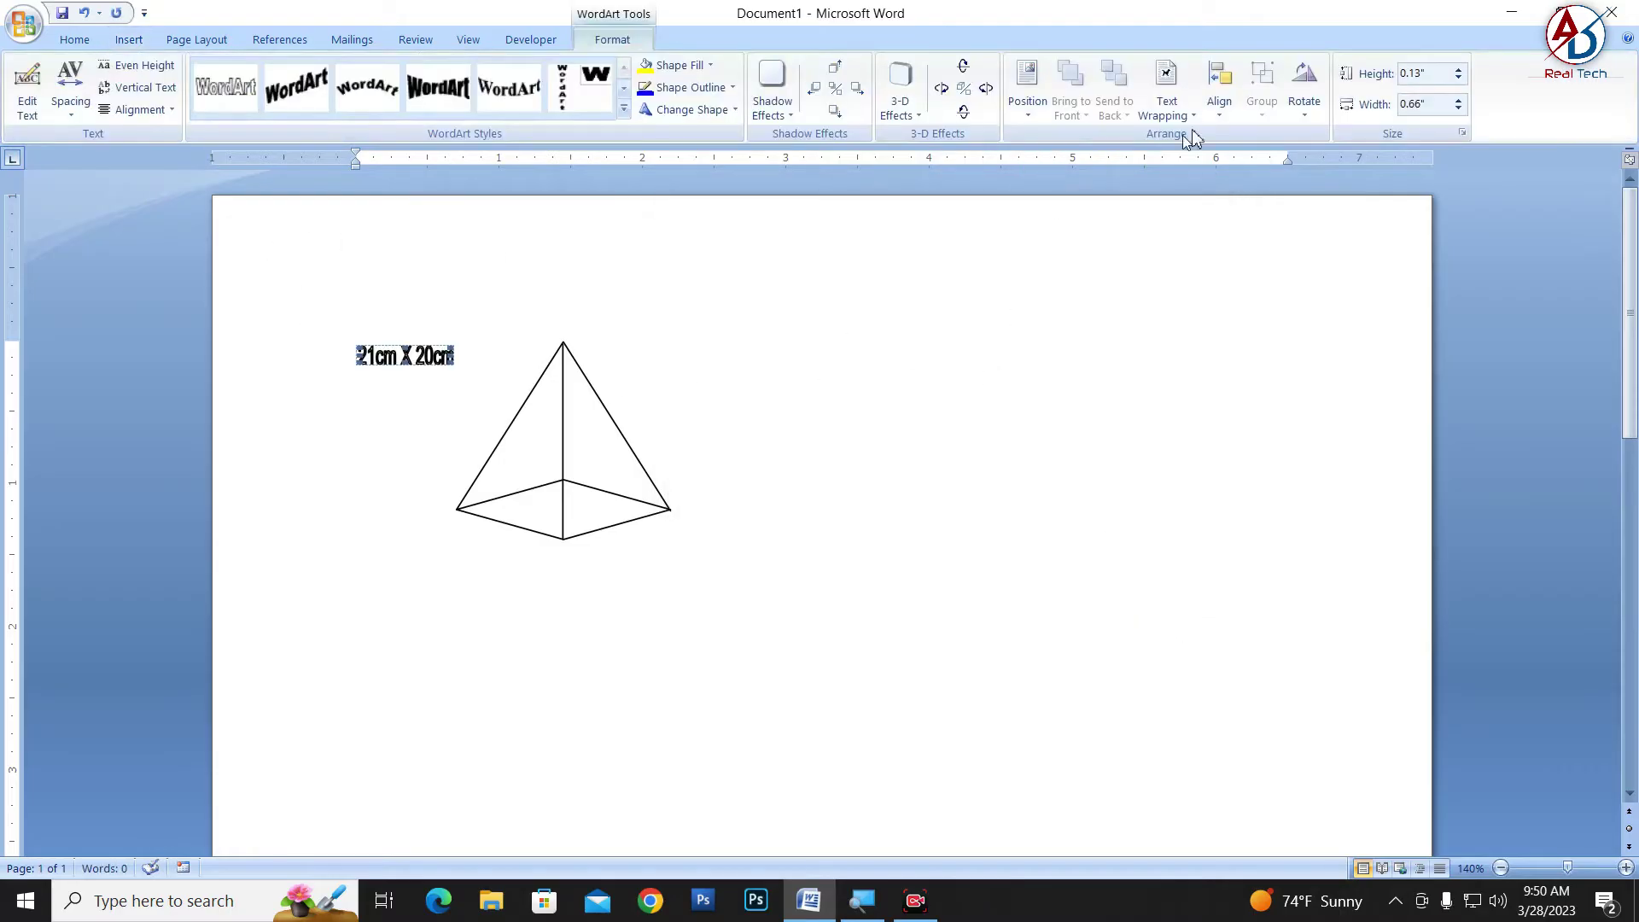
Set the label to In Front of Text, remove its outline, and move it beside the pyramid
left_click(1166, 95)
left_click(1194, 227)
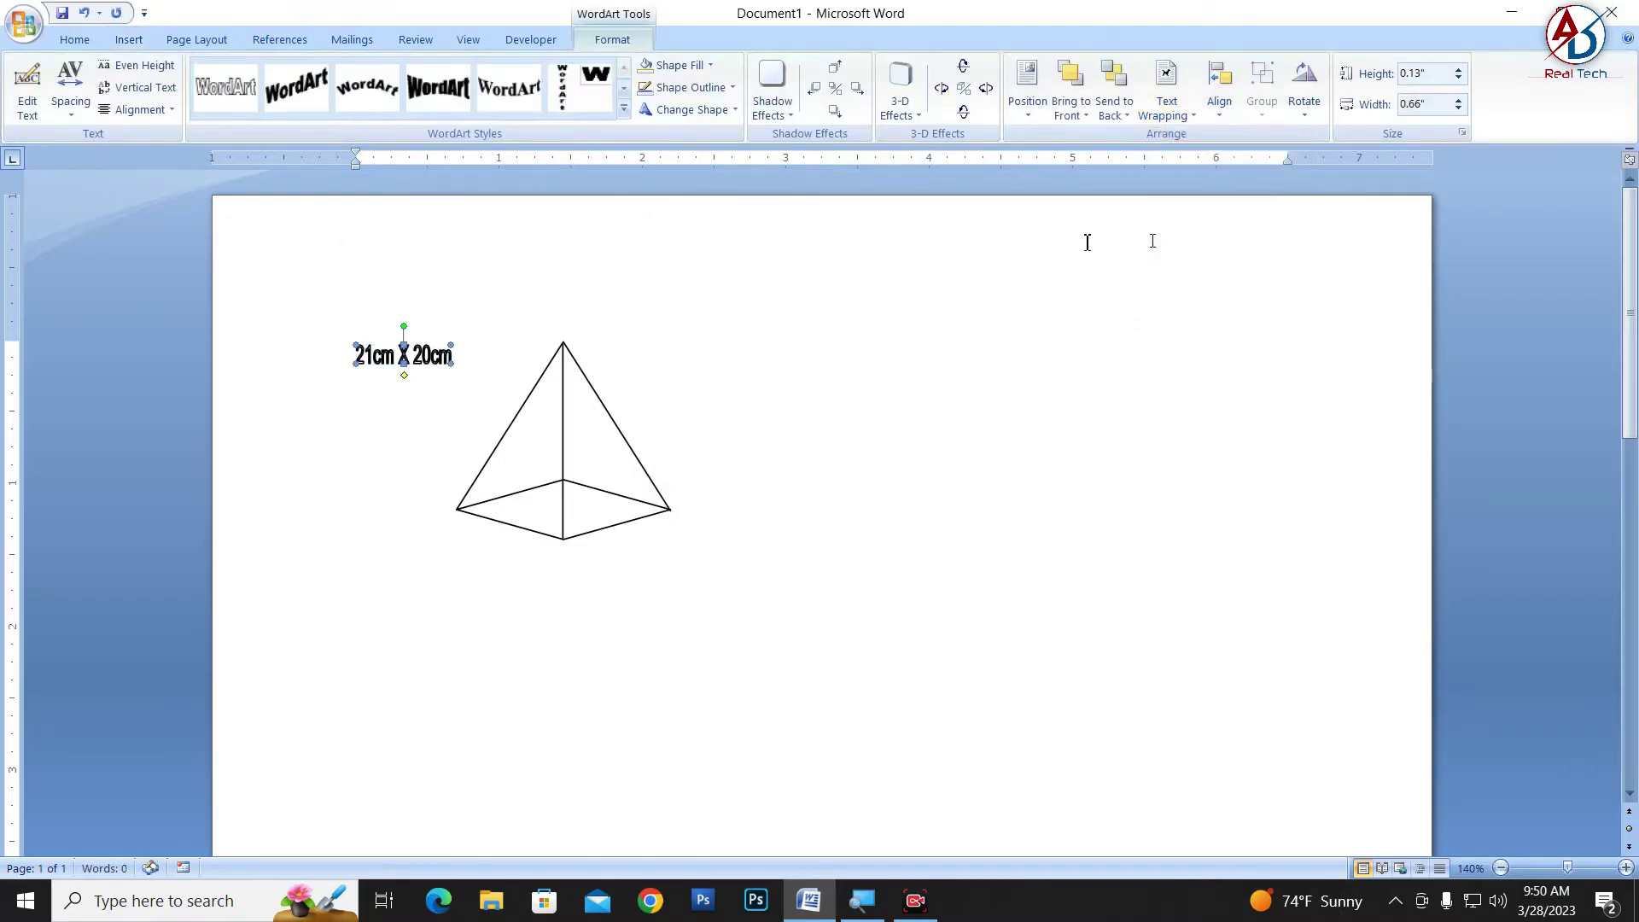
left_click(690, 67)
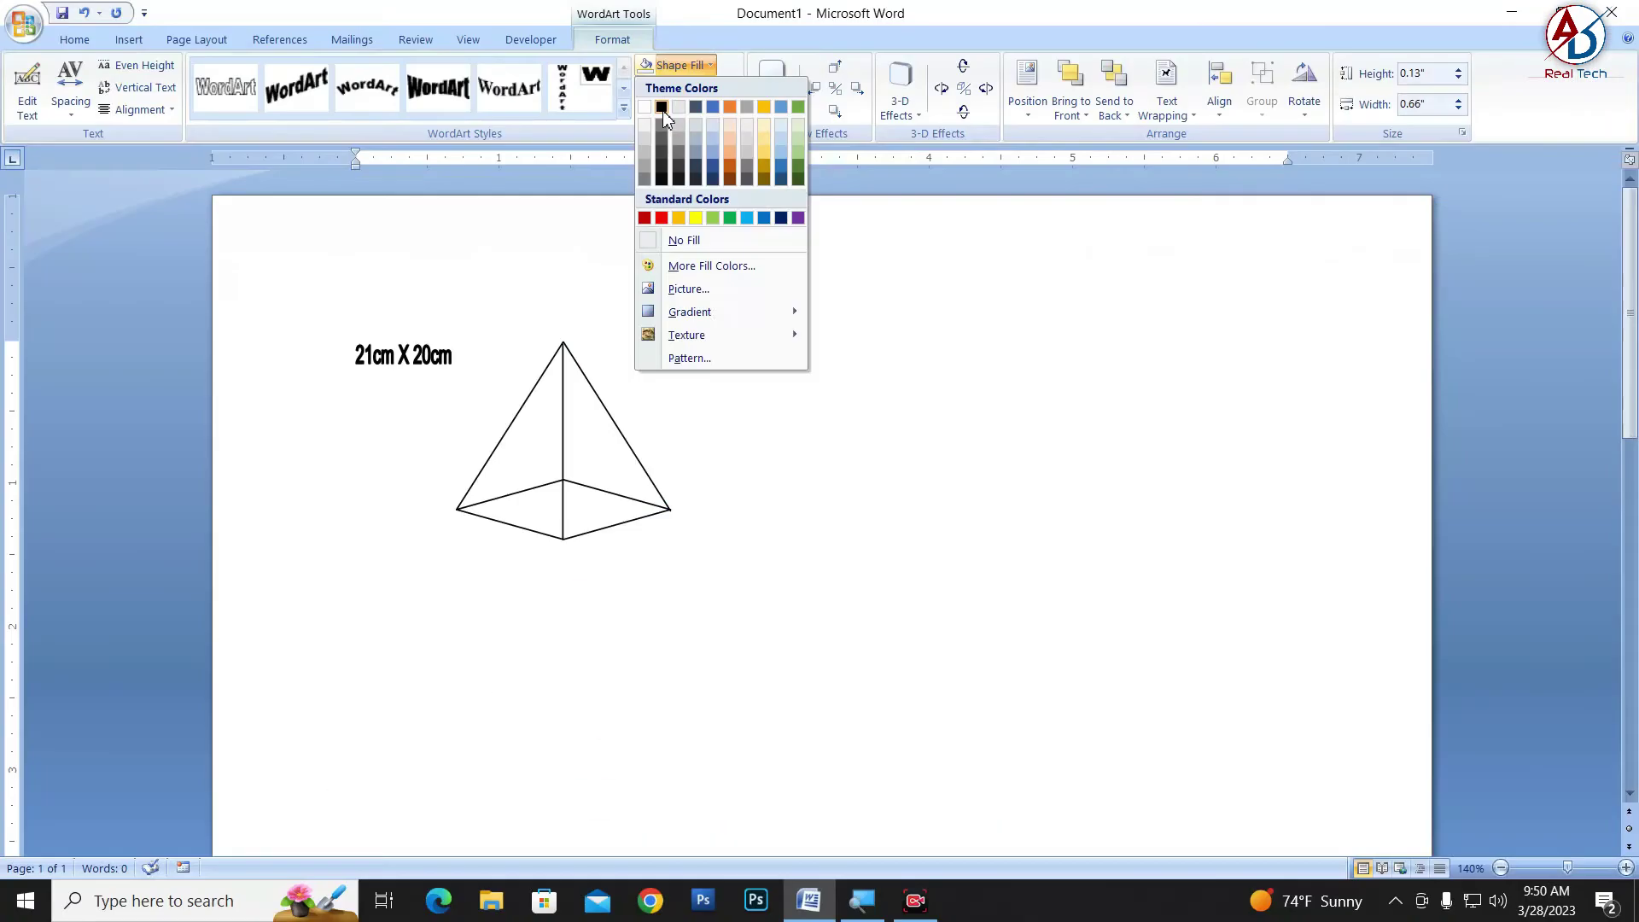
left_click(703, 89)
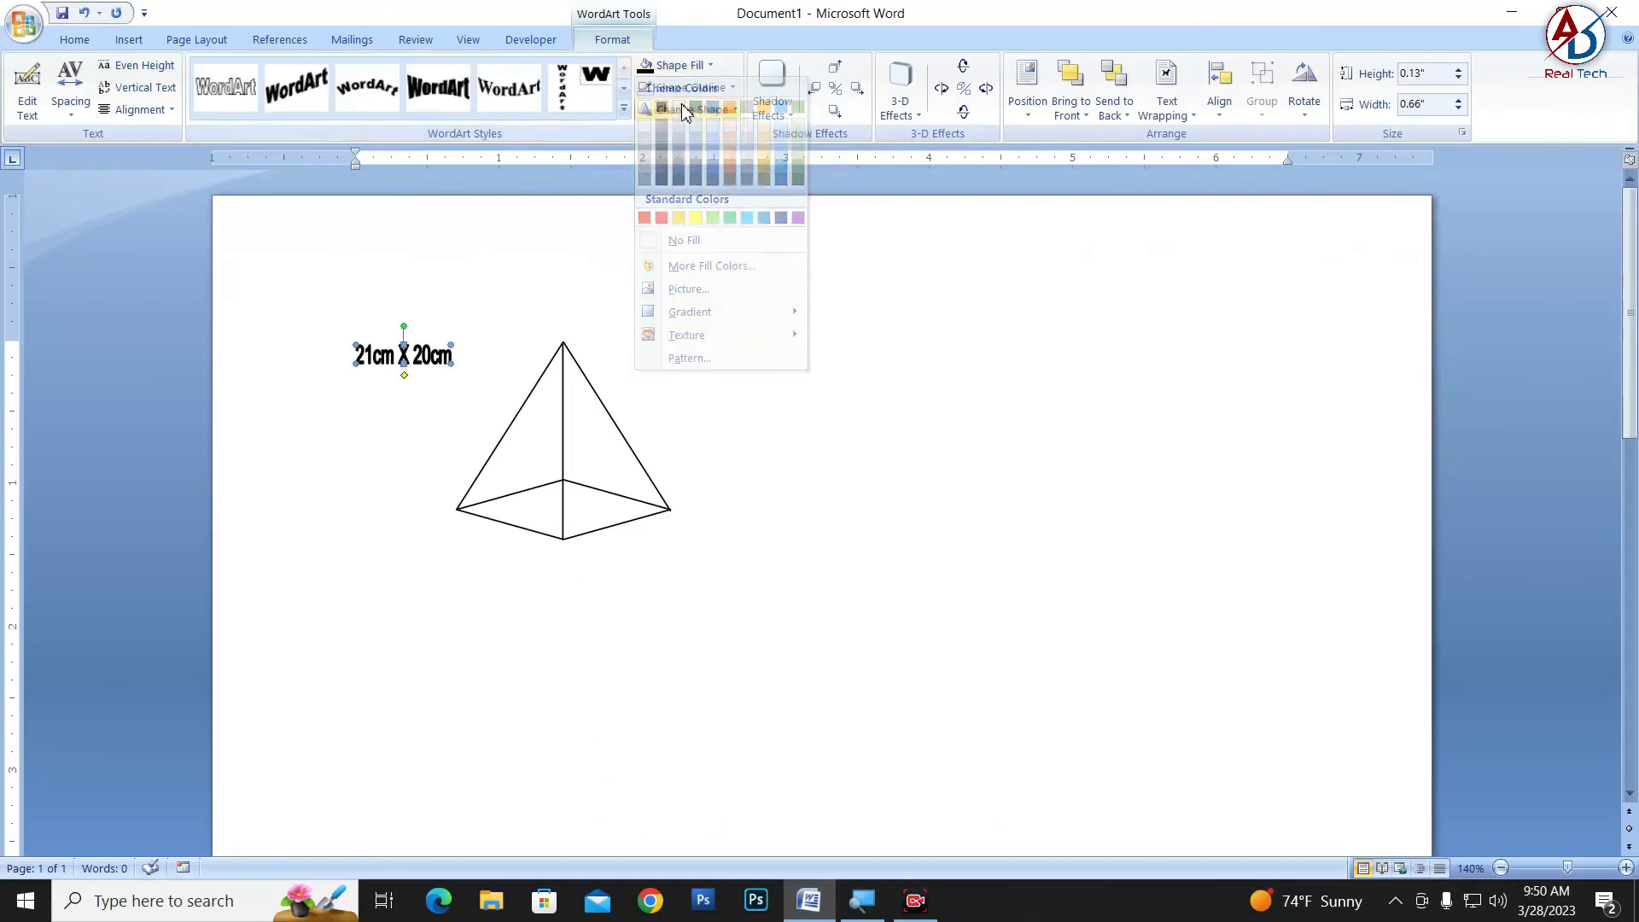
left_click(726, 262)
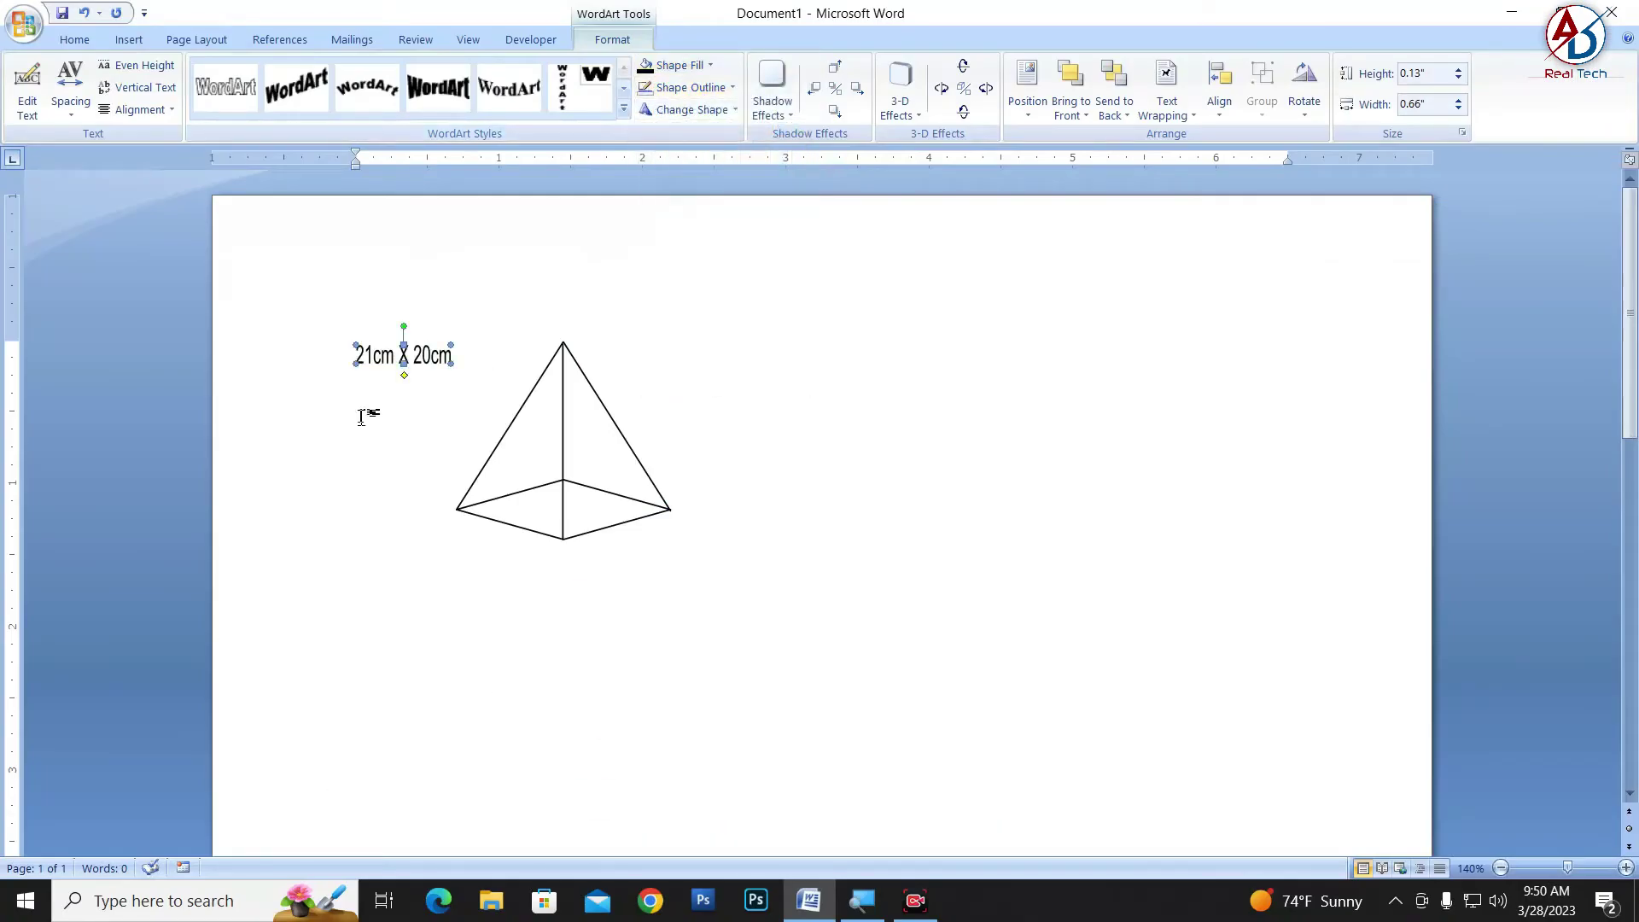
scroll(431, 431, "up", 6, "ctrl")
left_click(161, 434)
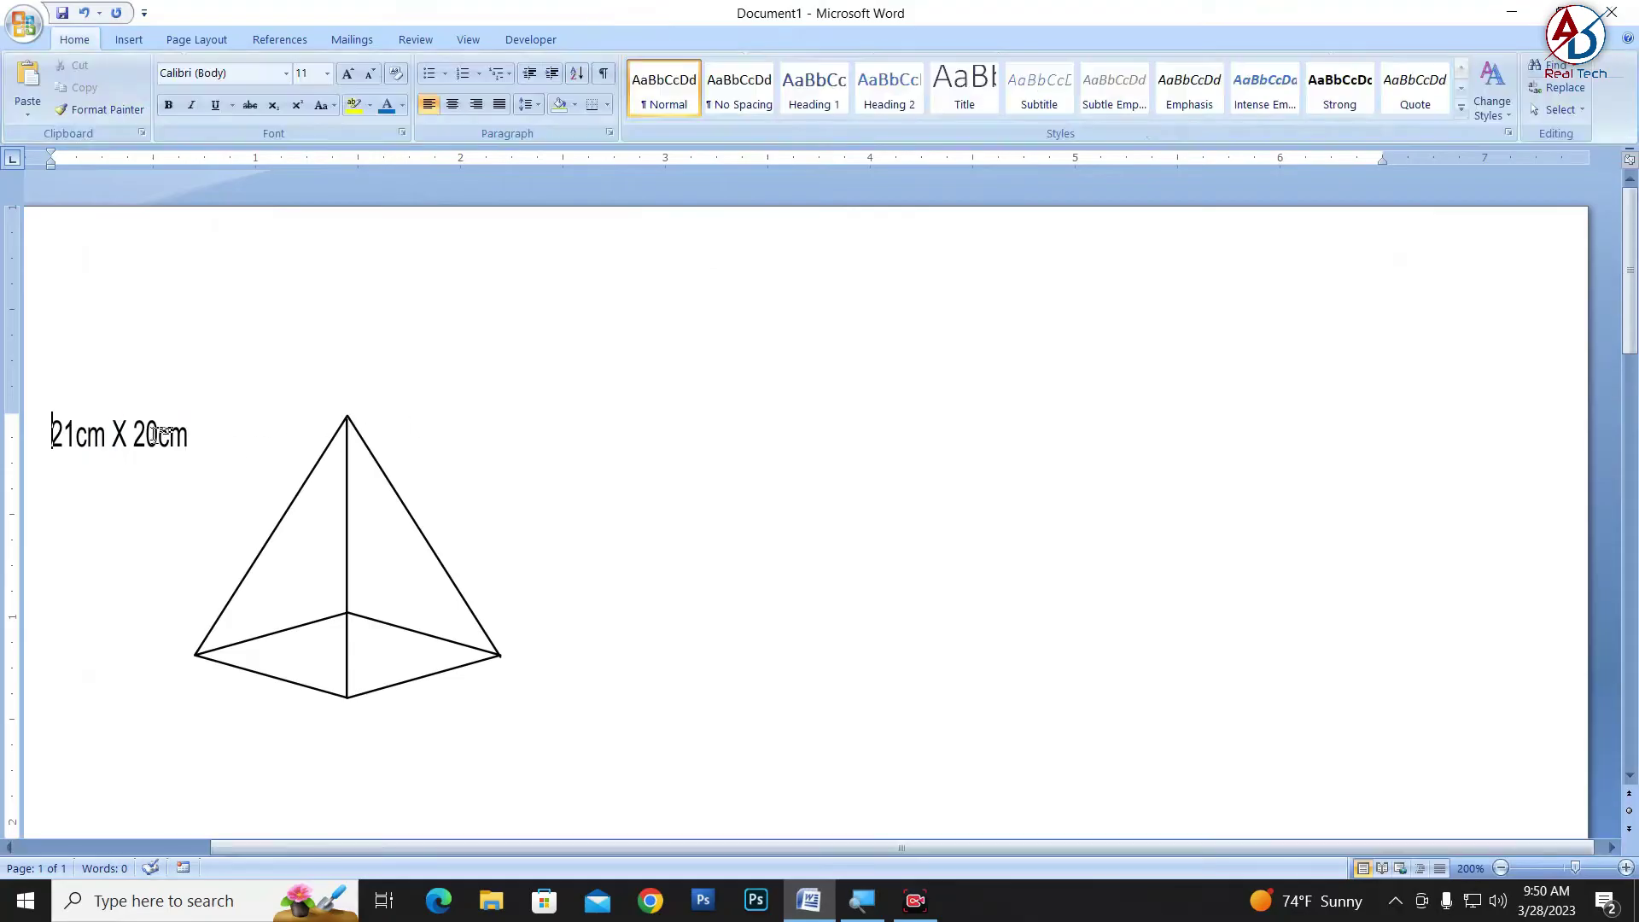
mouse_move(158, 437)
left_mouse_down()
mouse_move(655, 483)
mouse_move(606, 465)
left_mouse_up()
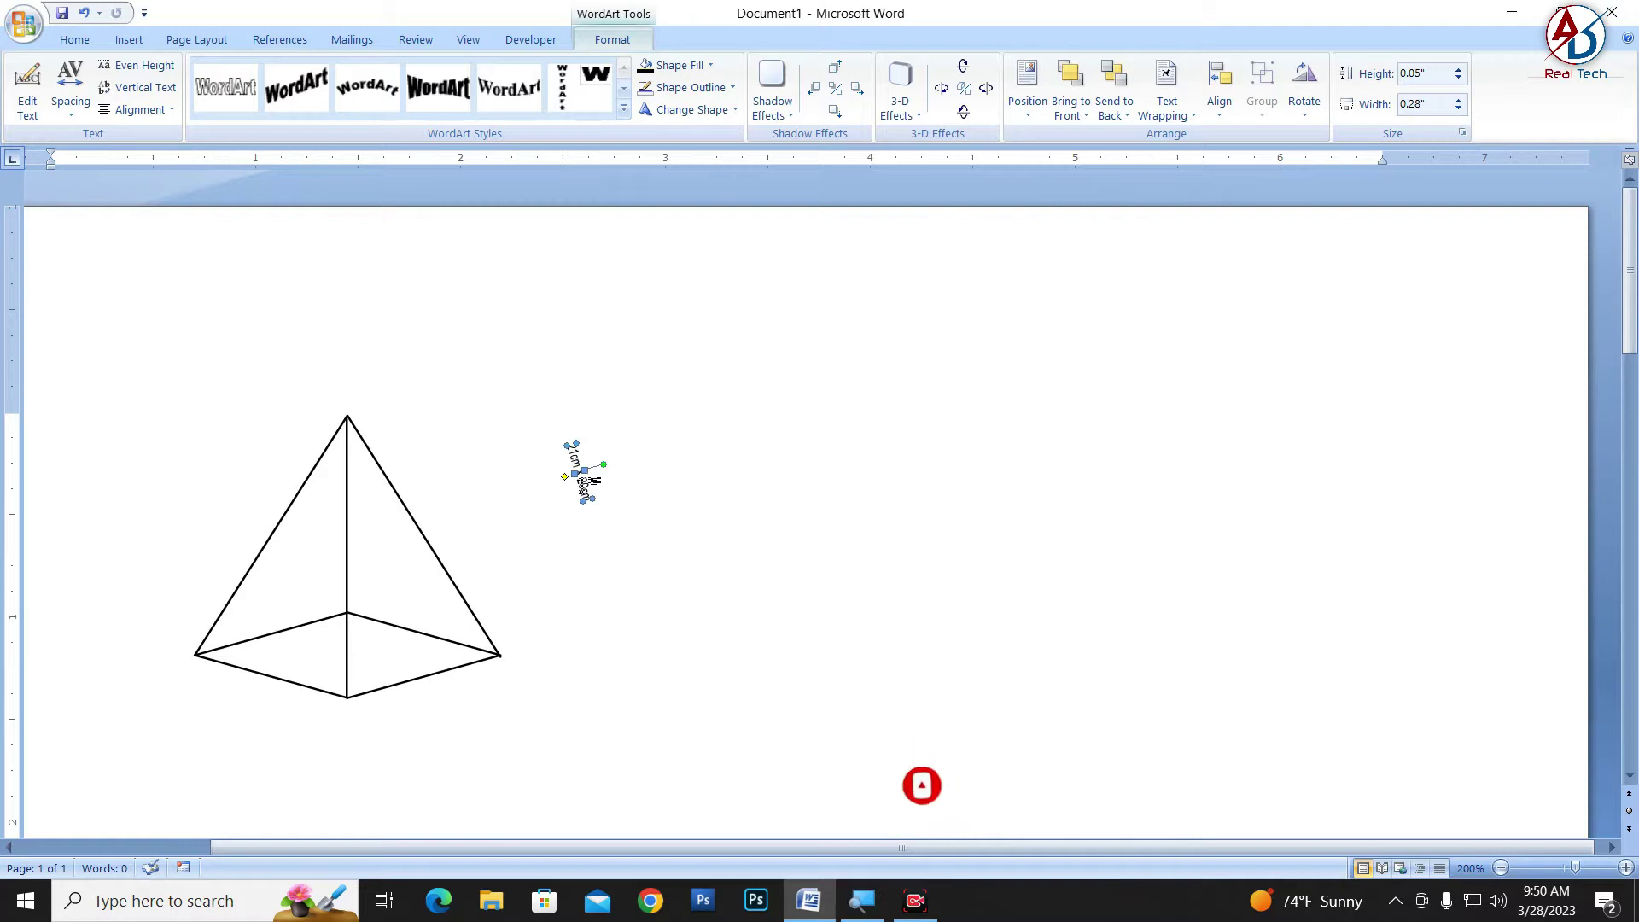
Move the 21cm X 20cm label onto the pyramid's right slanted edge
mouse_move(583, 484)
left_mouse_down()
mouse_move(439, 543)
mouse_move(461, 508)
left_mouse_up()
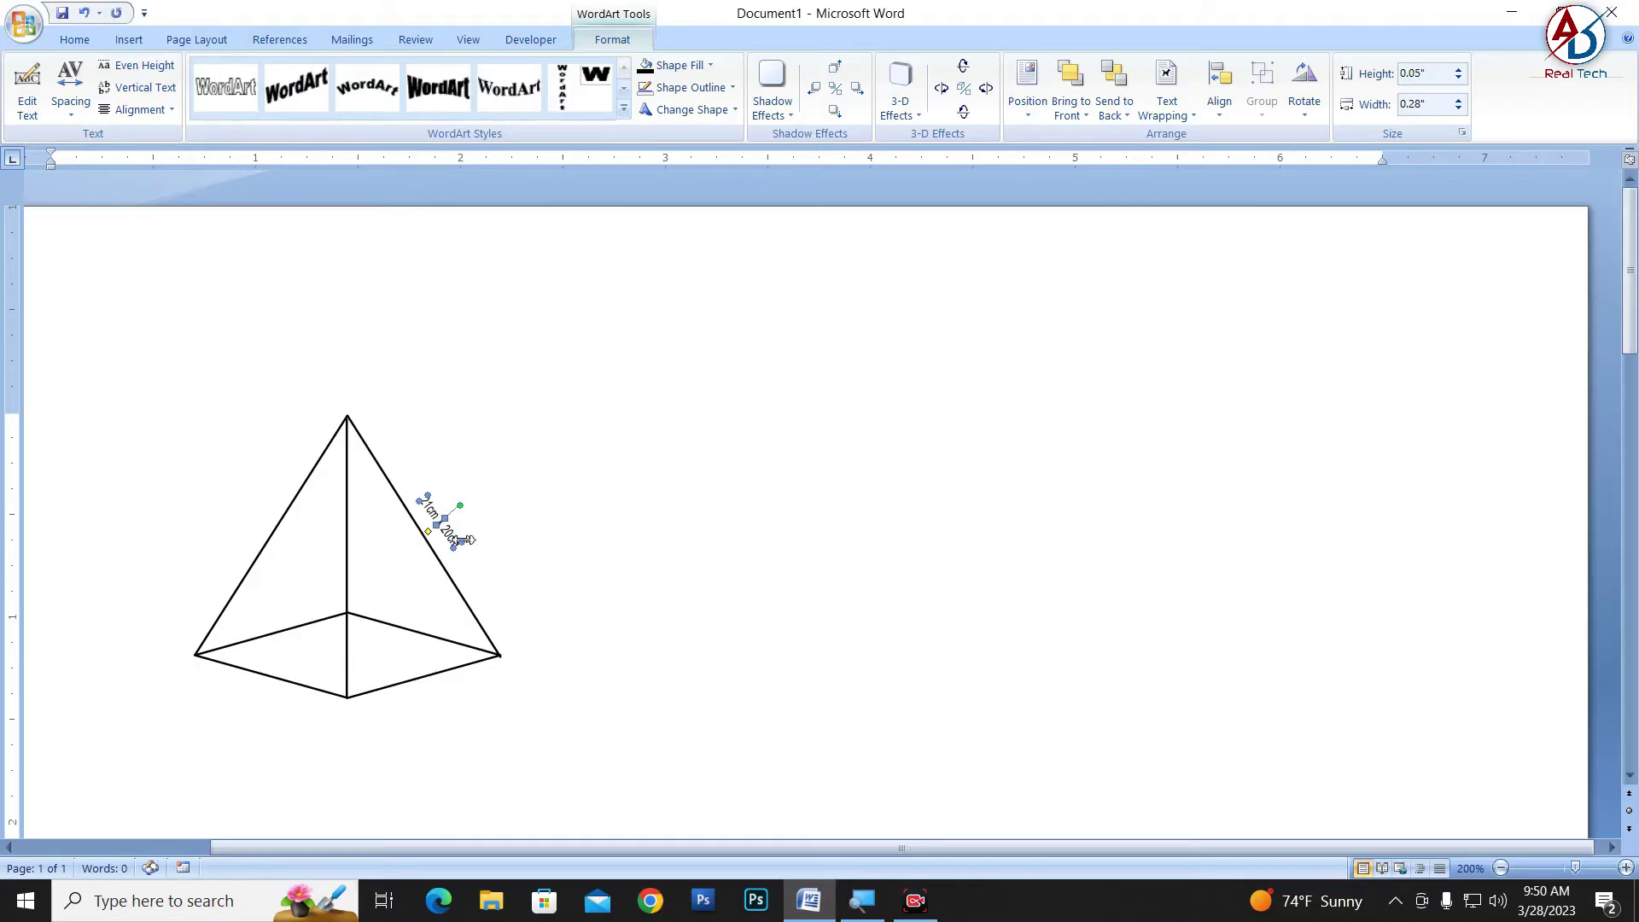
left_click_drag(475, 533, 464, 551)
scroll(472, 537, "up", 6)
scroll(577, 643, "up", 5)
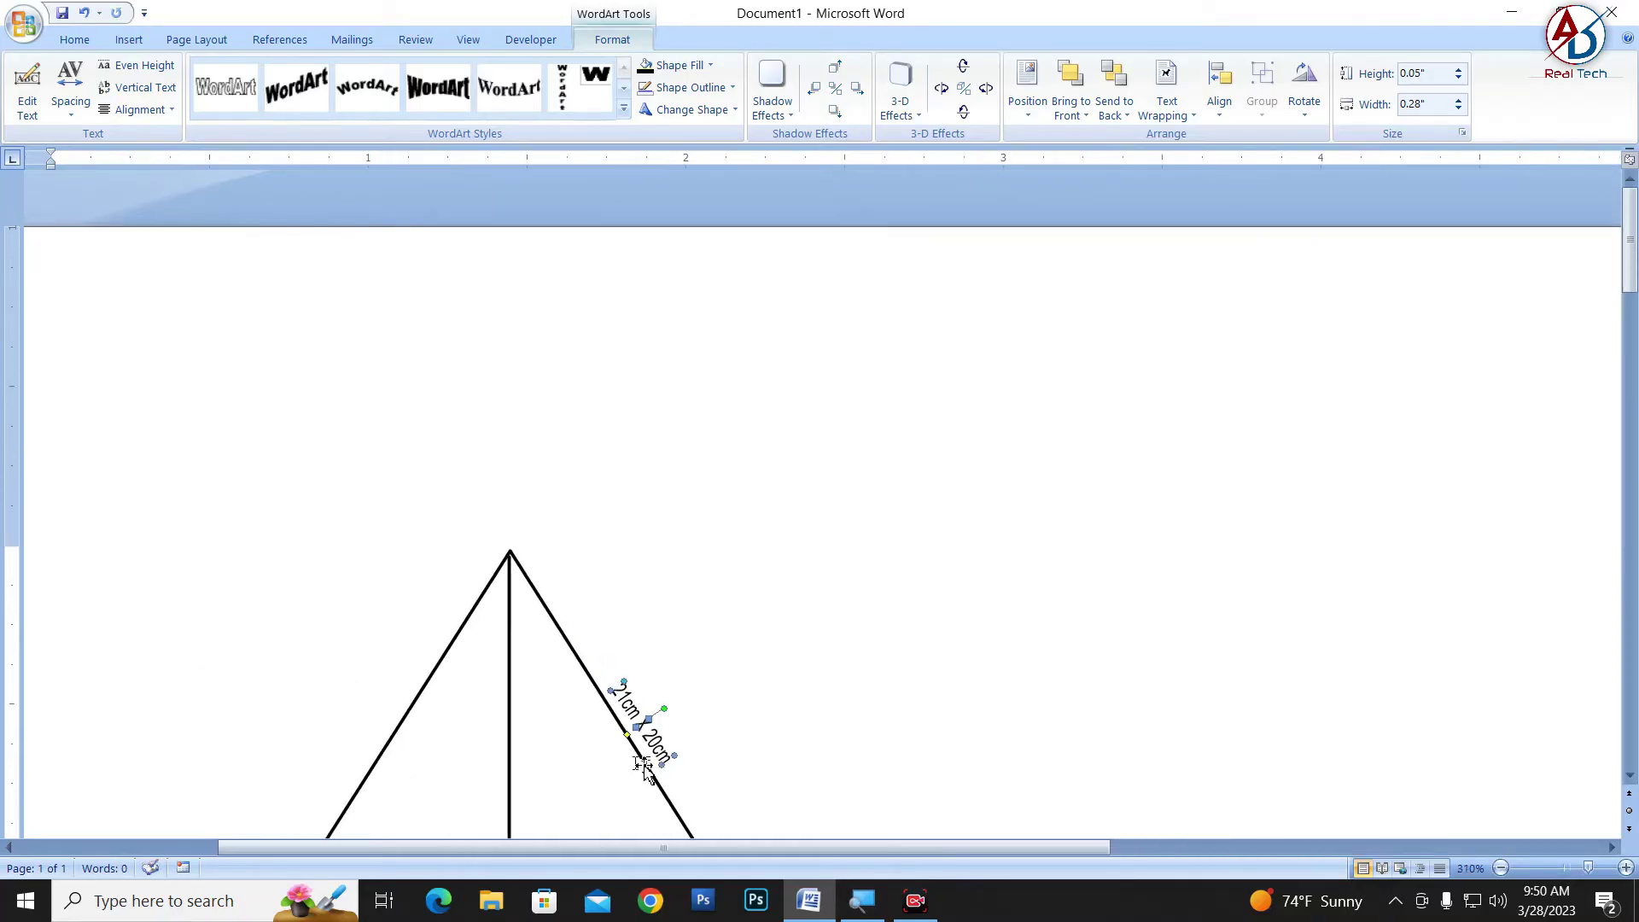
Enlarge the label to 0.07" by 0.39" and shift it down along the edge
left_click_drag(679, 756, 700, 756)
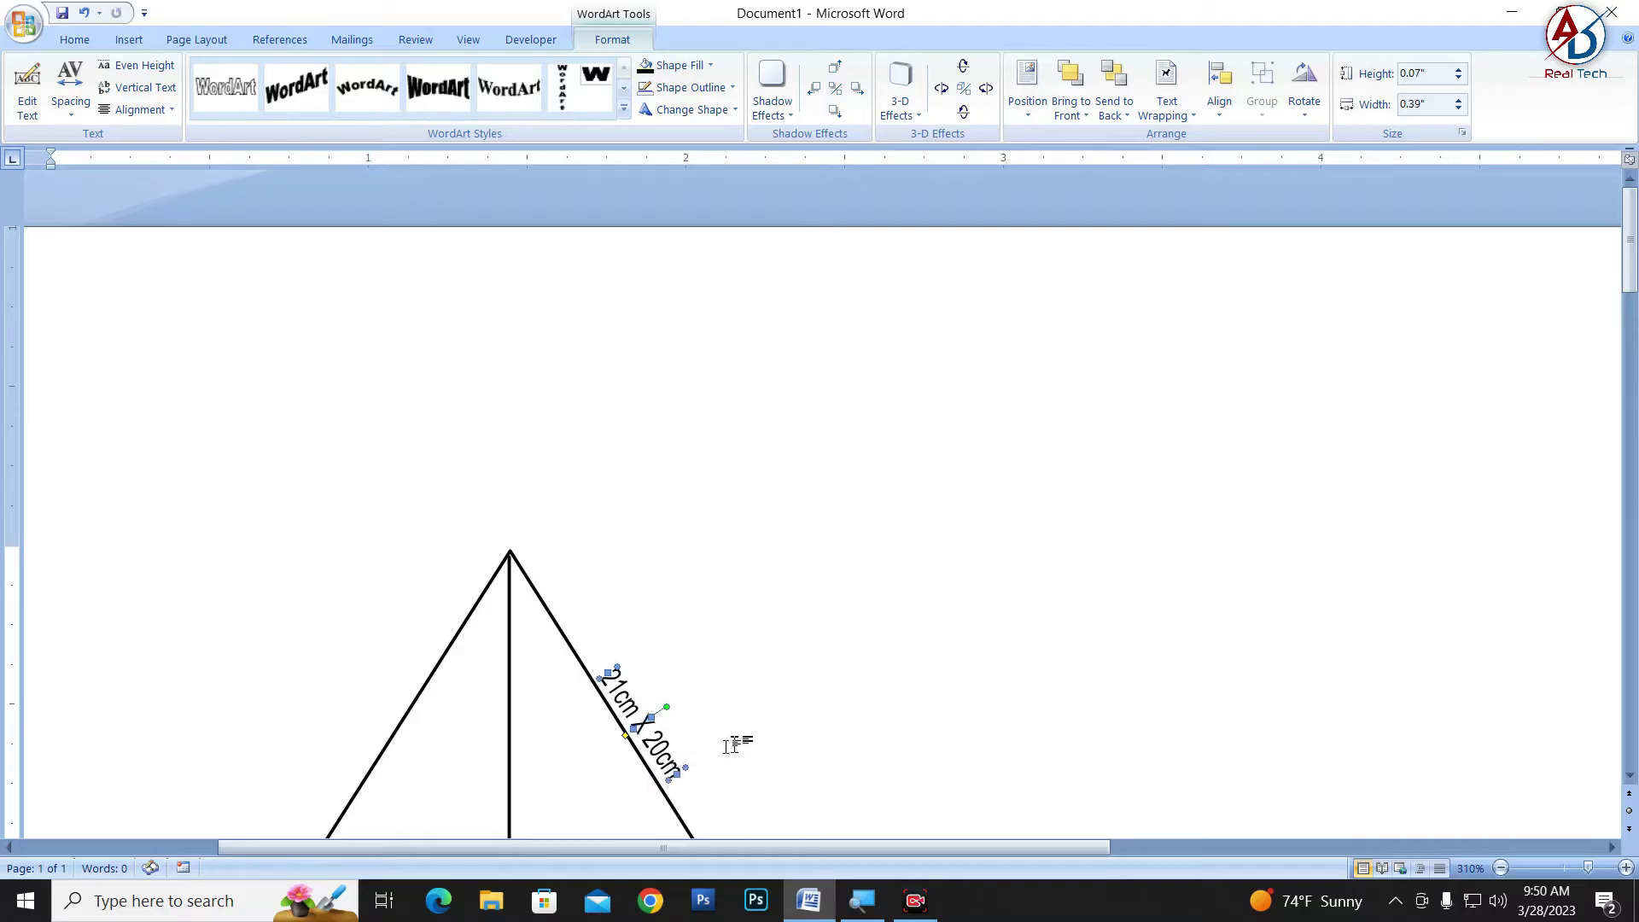
scroll(743, 733, "down", 5)
scroll(726, 708, "down", 5)
scroll(666, 649, "down", 3)
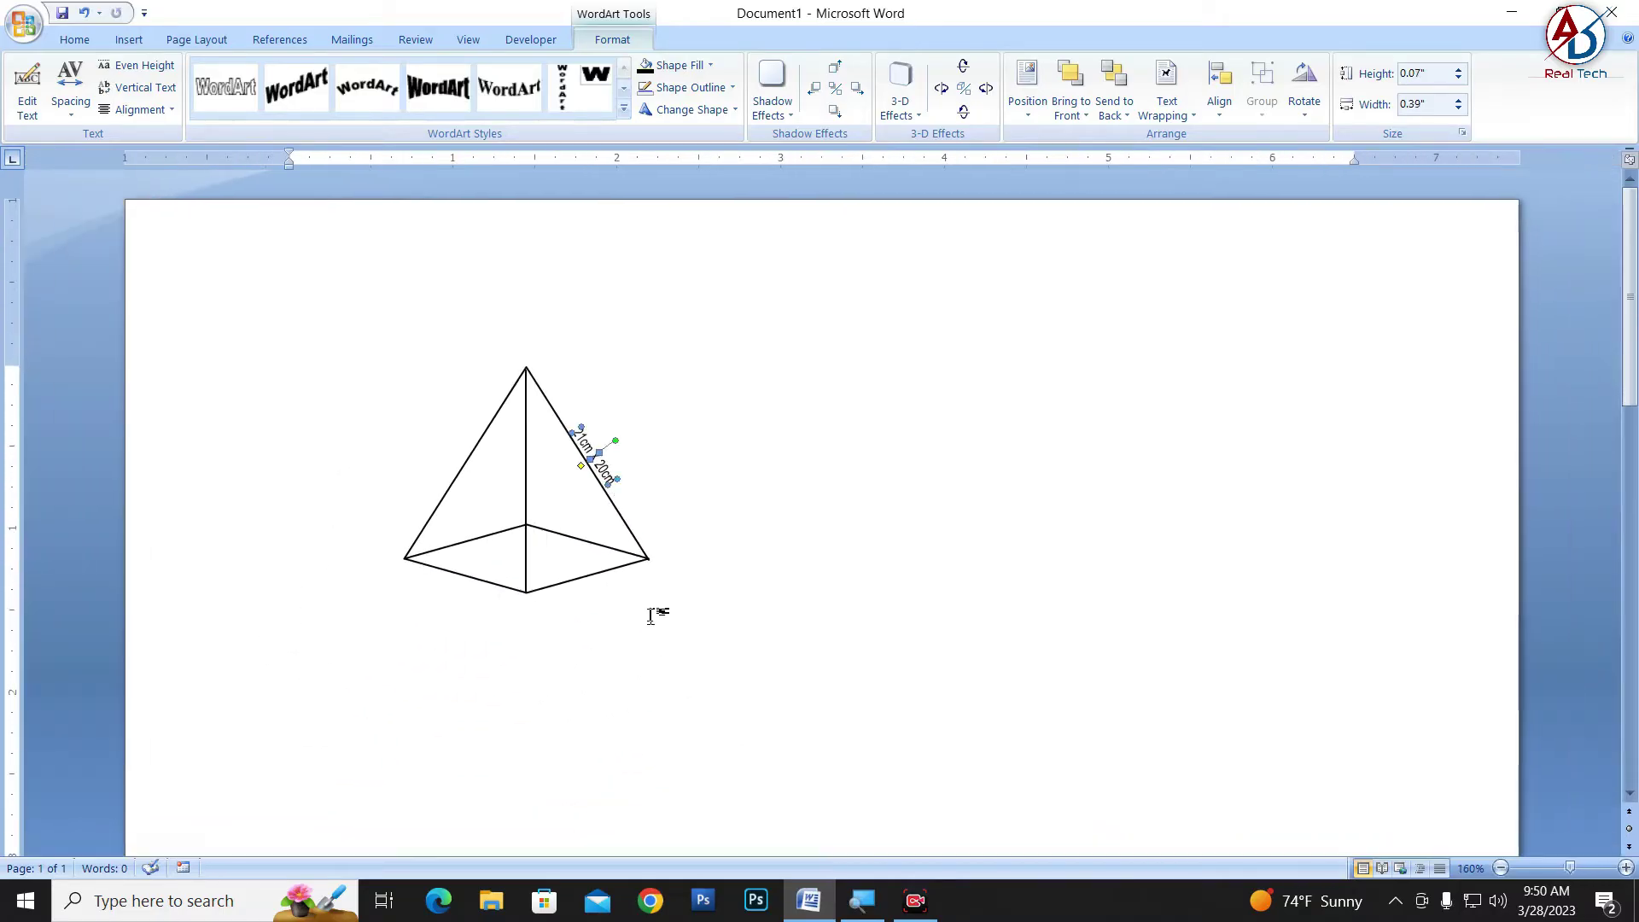
scroll(651, 614, "down", 3)
left_click(657, 621)
scroll(676, 629, "up", 3)
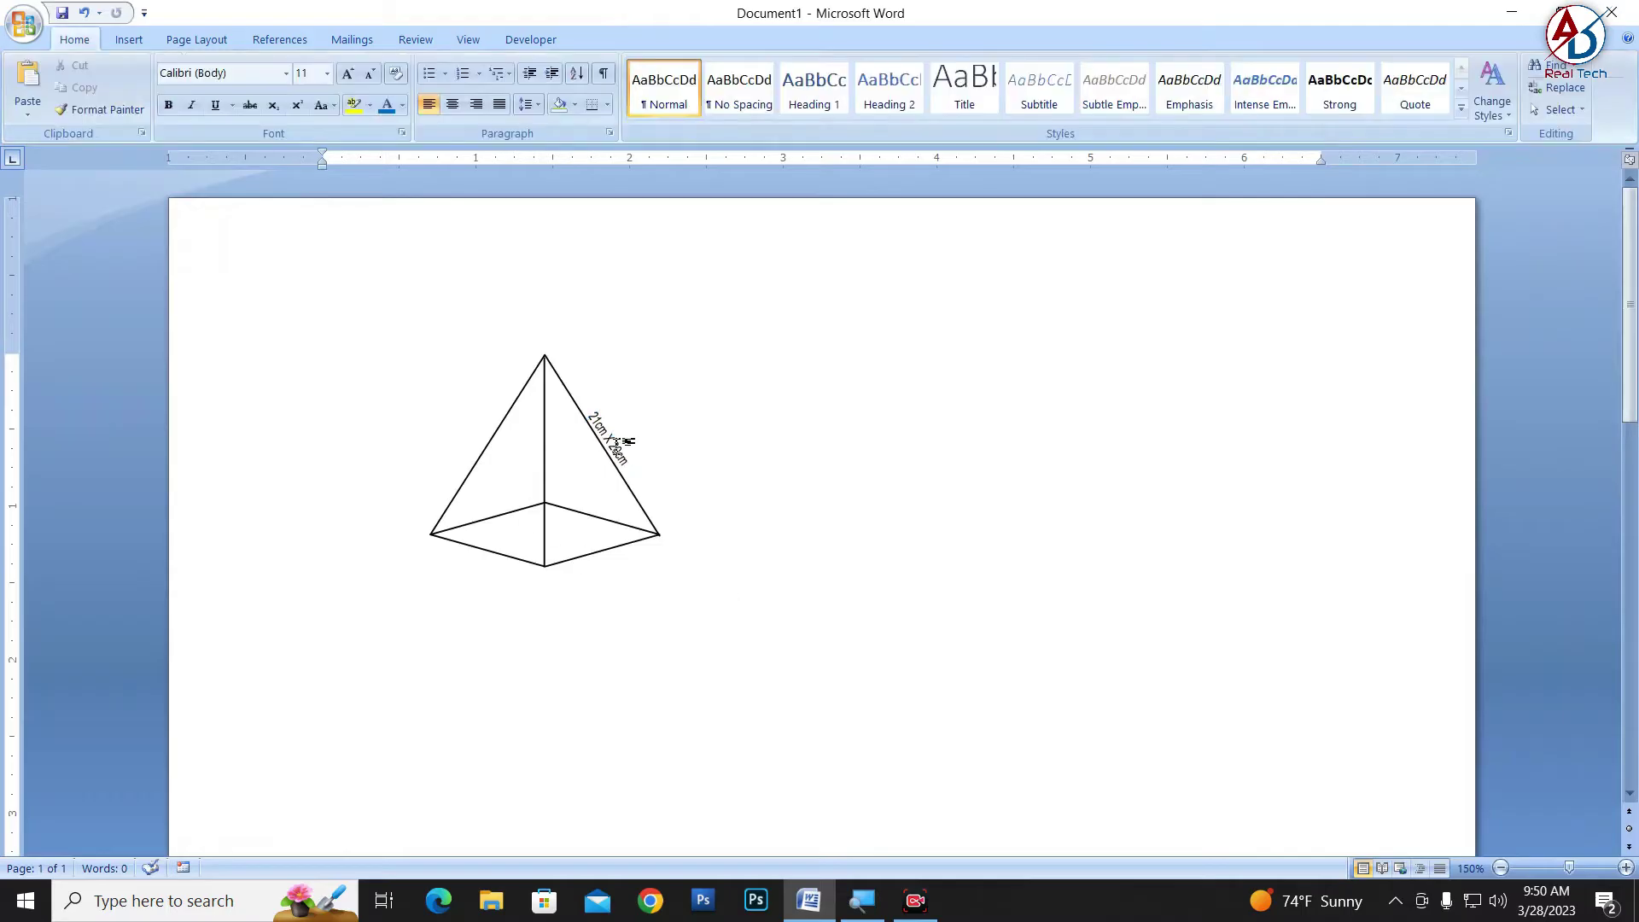
left_click(611, 443)
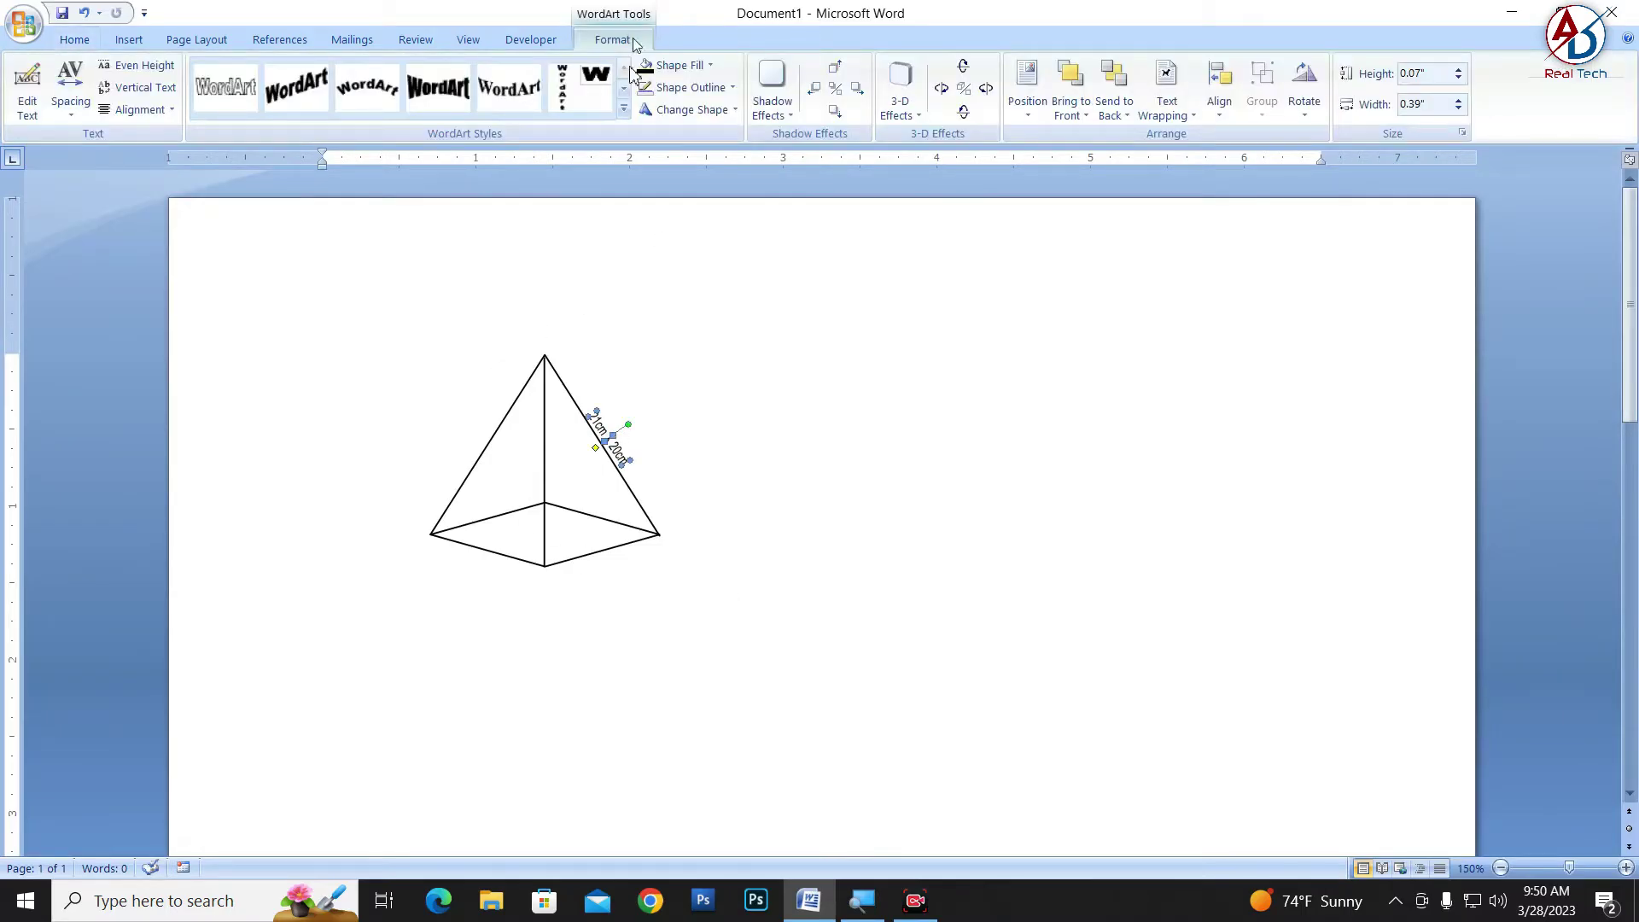
left_click_drag(637, 410, 744, 485)
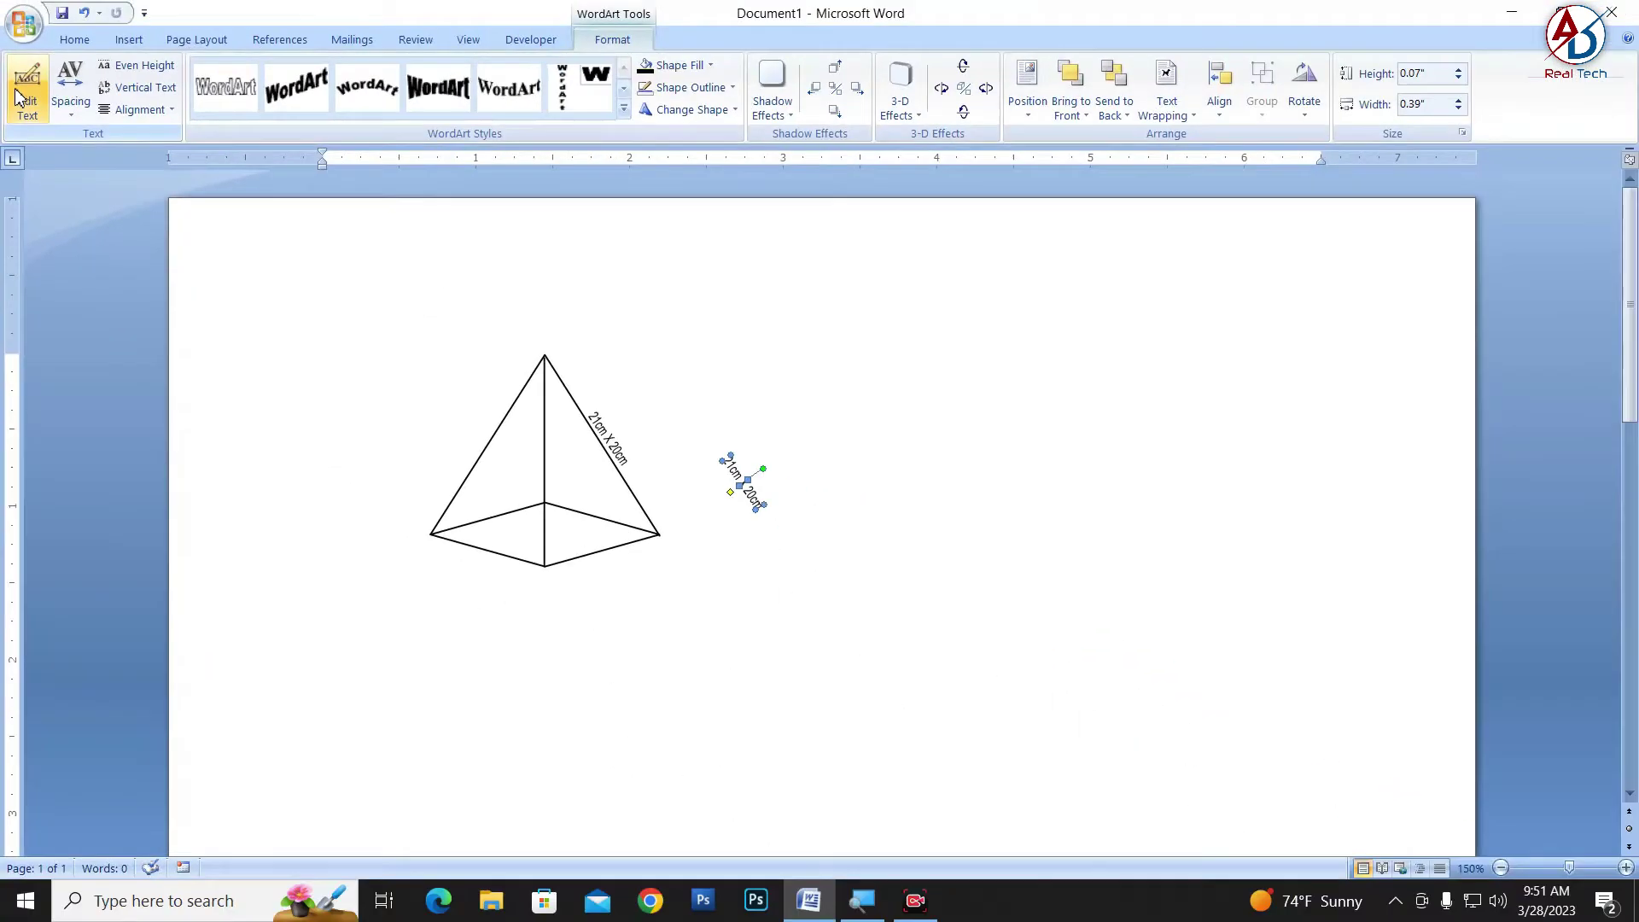
Change the label text to '2cm X 4cm' and lay it along the right base edge
left_click(19, 95)
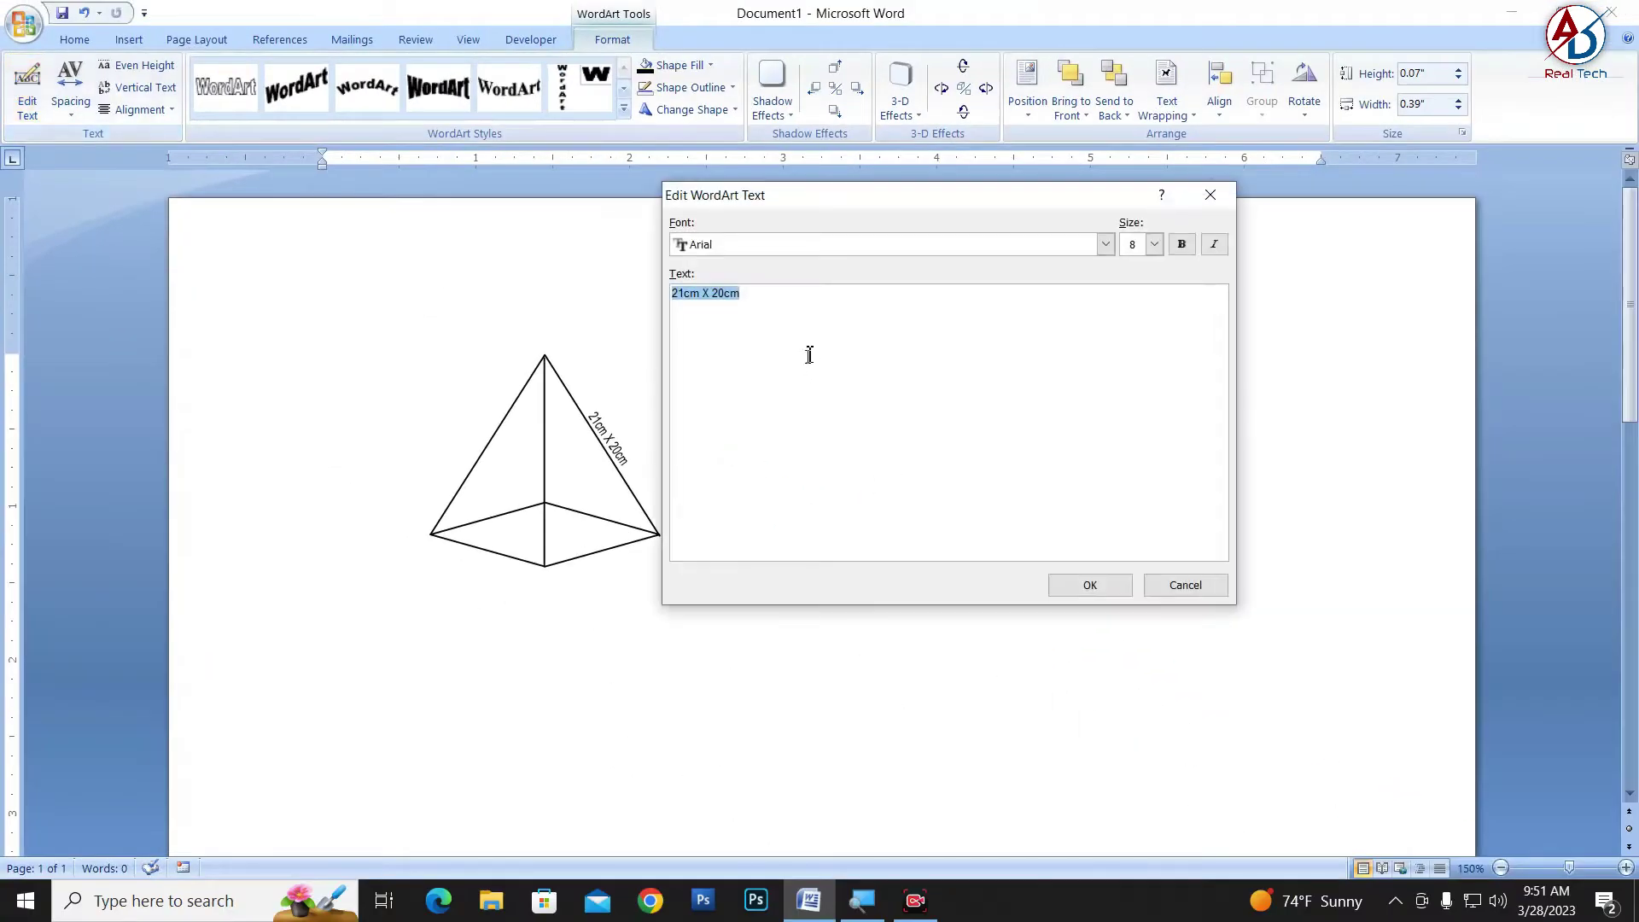
left_click(683, 294)
key("BackSpace")
type("4")
left_click(1100, 589)
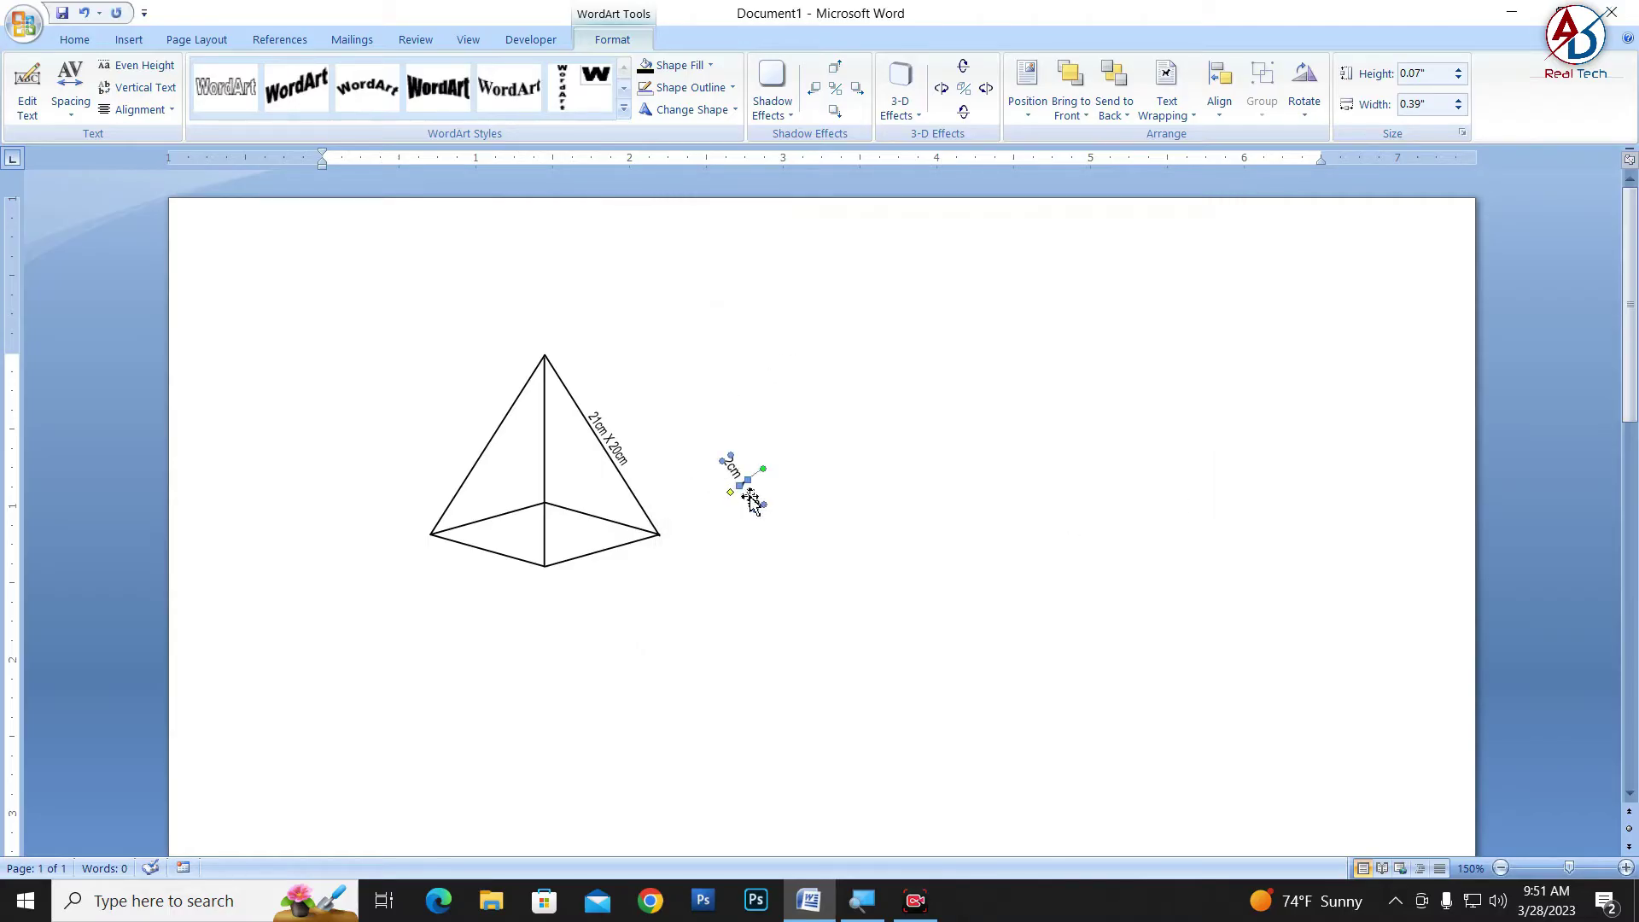
left_click(670, 550)
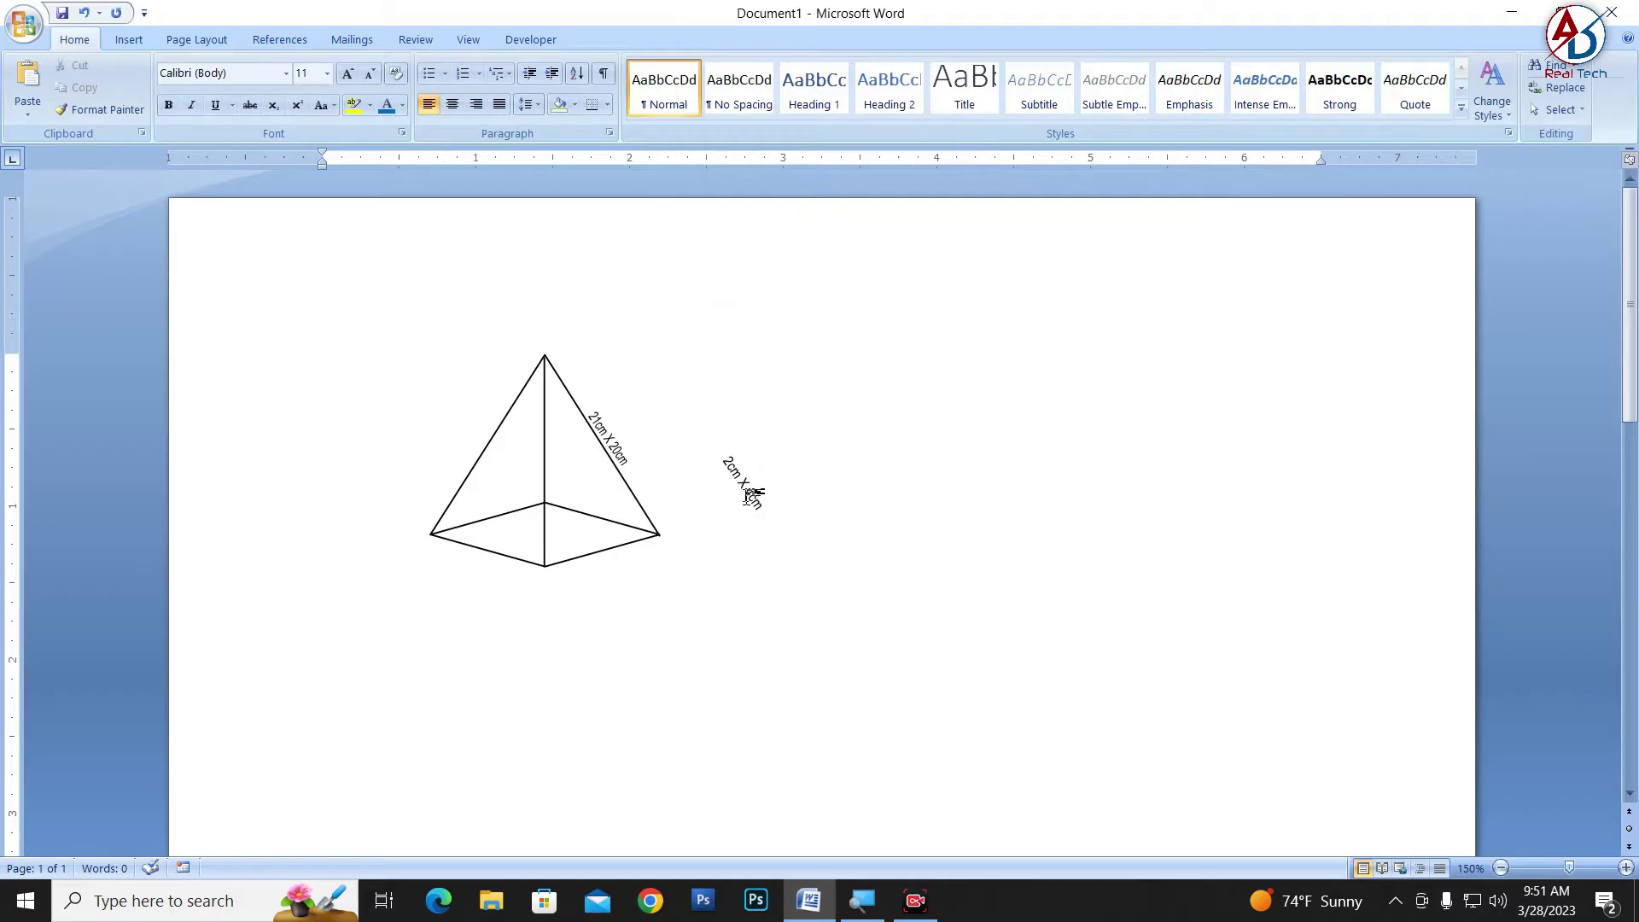
left_click(754, 494)
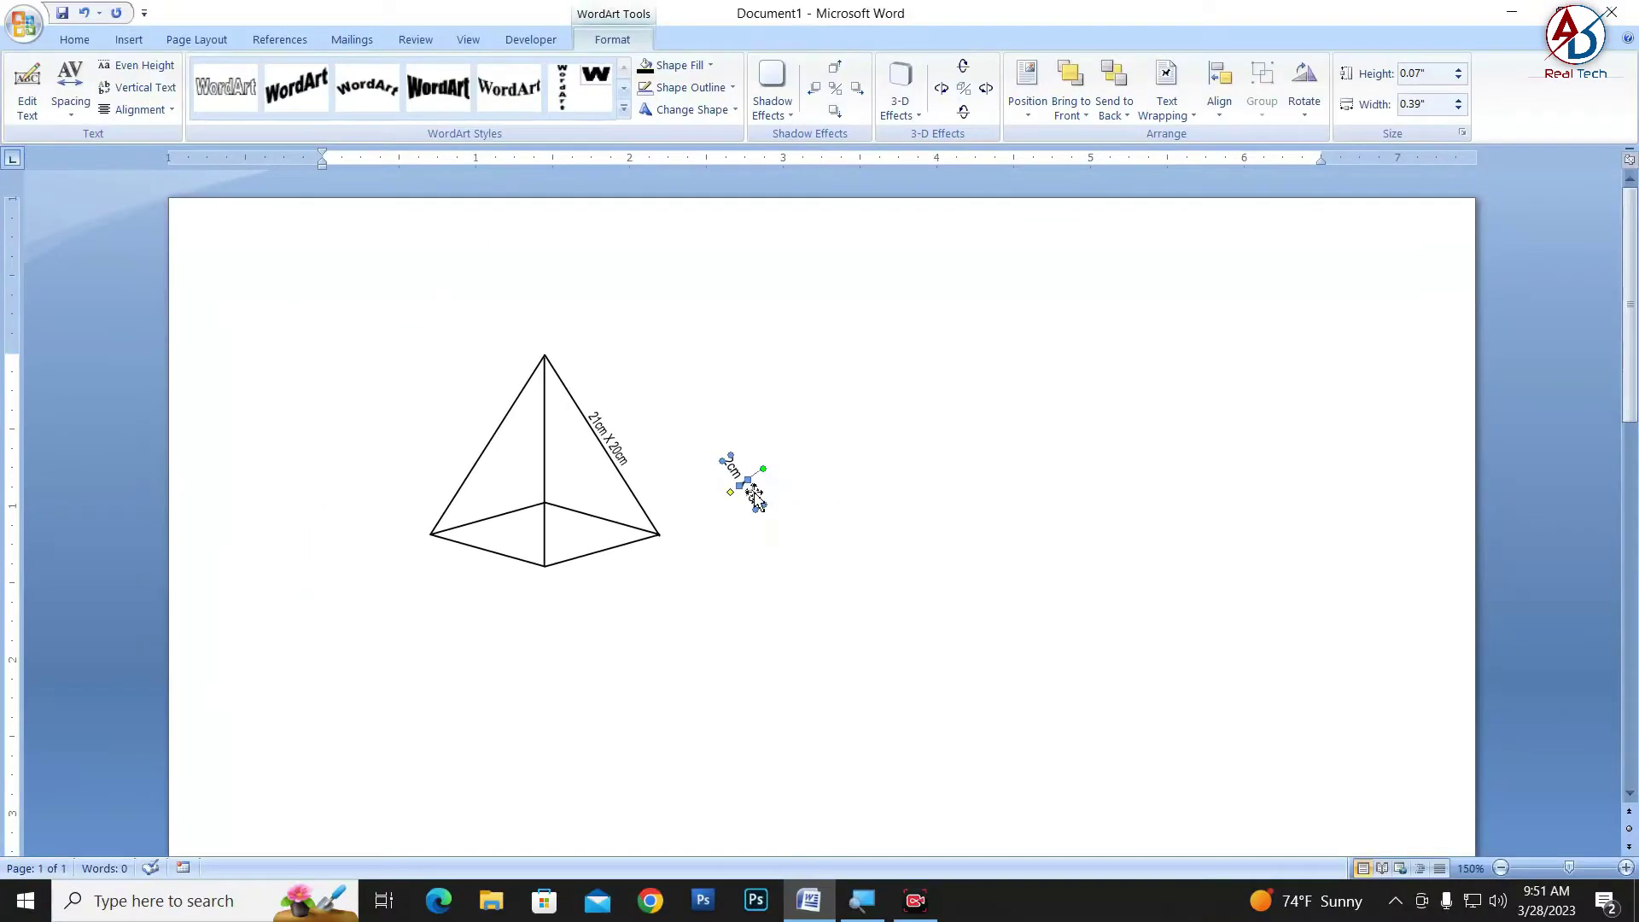
mouse_move(755, 499)
left_mouse_down()
mouse_move(619, 584)
mouse_move(618, 466)
left_mouse_up()
Copy the 2cm X 4cm label and rotate the copy to follow the left base edge
left_click(751, 540)
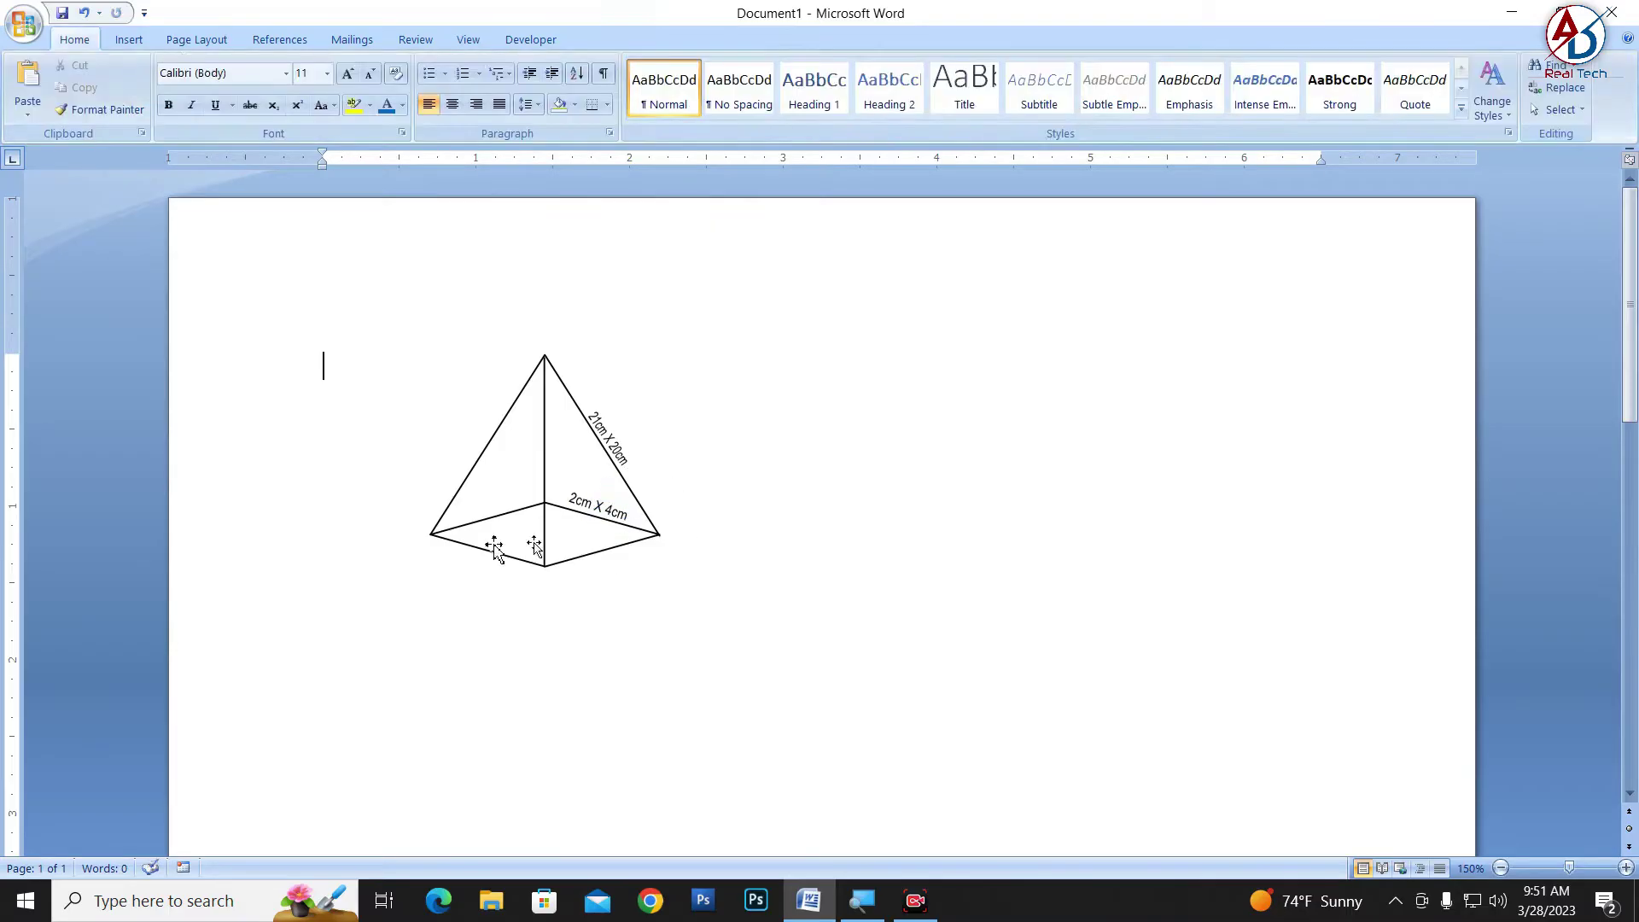
left_click(589, 499)
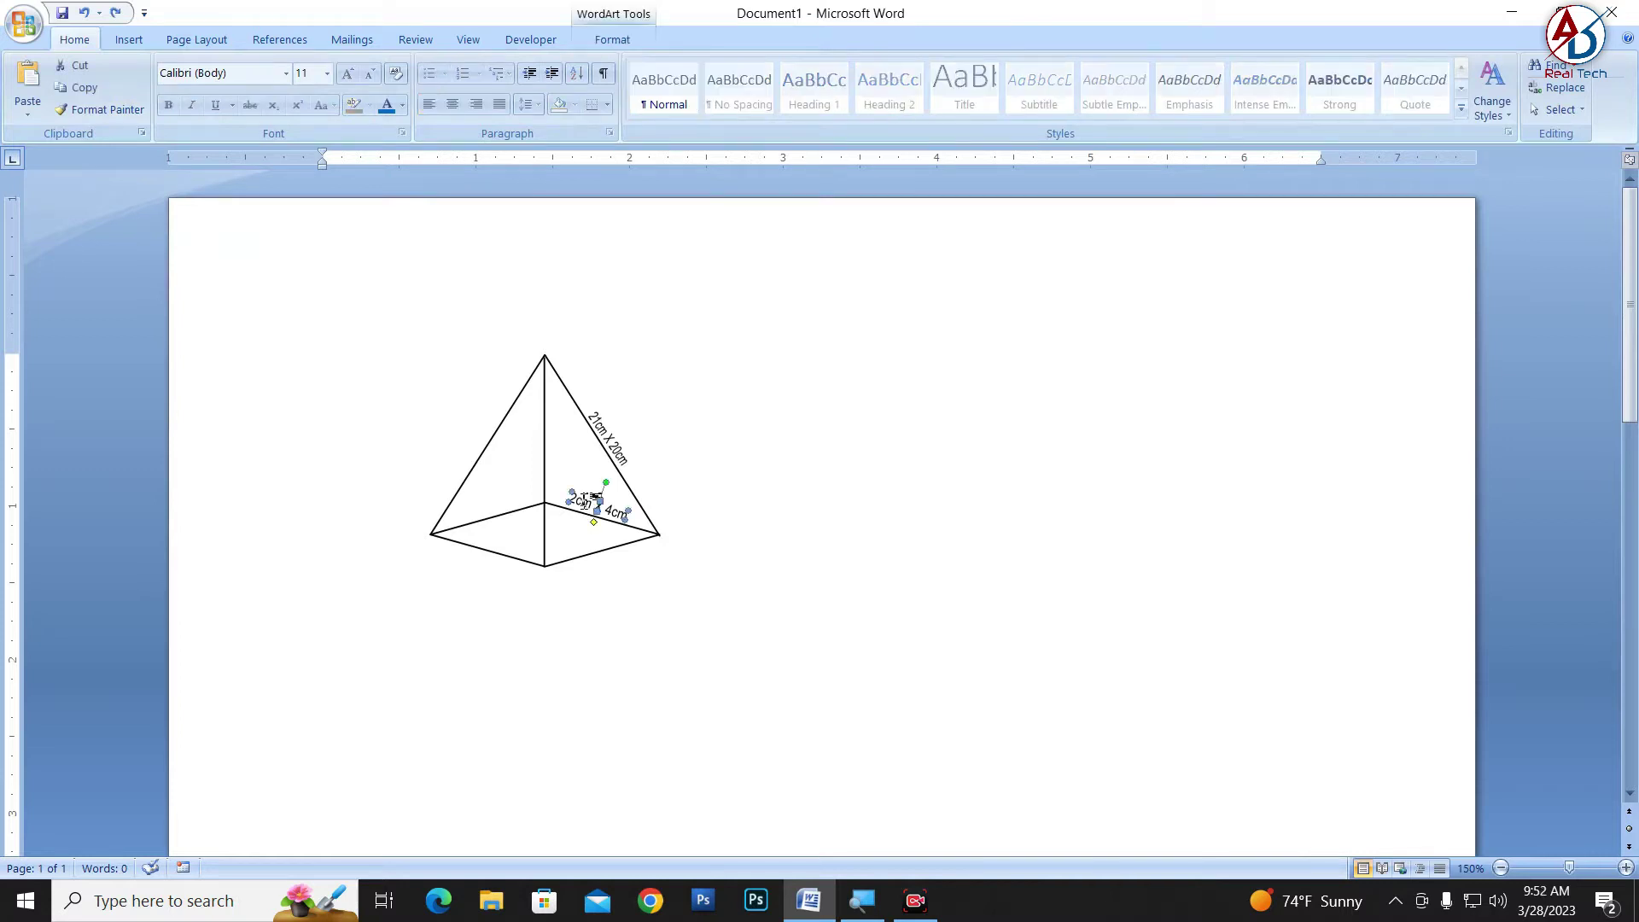
left_click_drag(583, 506, 642, 550)
mouse_move(642, 550)
left_mouse_down()
mouse_move(587, 534)
mouse_move(579, 488)
left_mouse_up()
mouse_move(580, 488)
left_mouse_down()
mouse_move(492, 503)
mouse_move(496, 474)
left_mouse_up()
left_click_drag(498, 481, 489, 480)
left_click(772, 587)
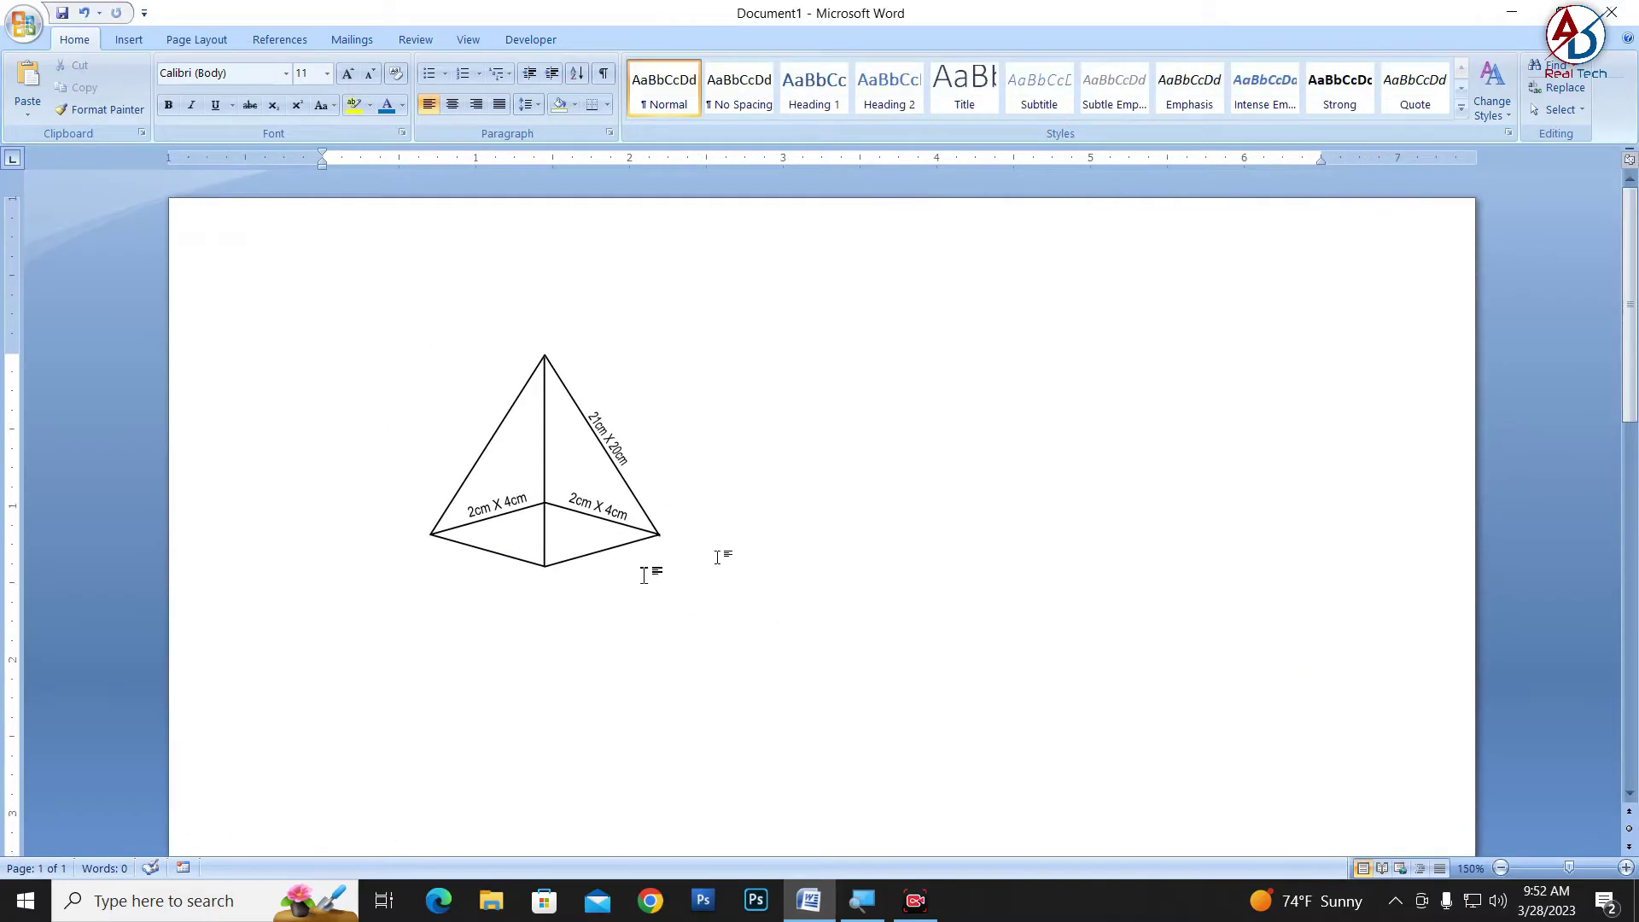
scroll(542, 563, "up", 2, "ctrl")
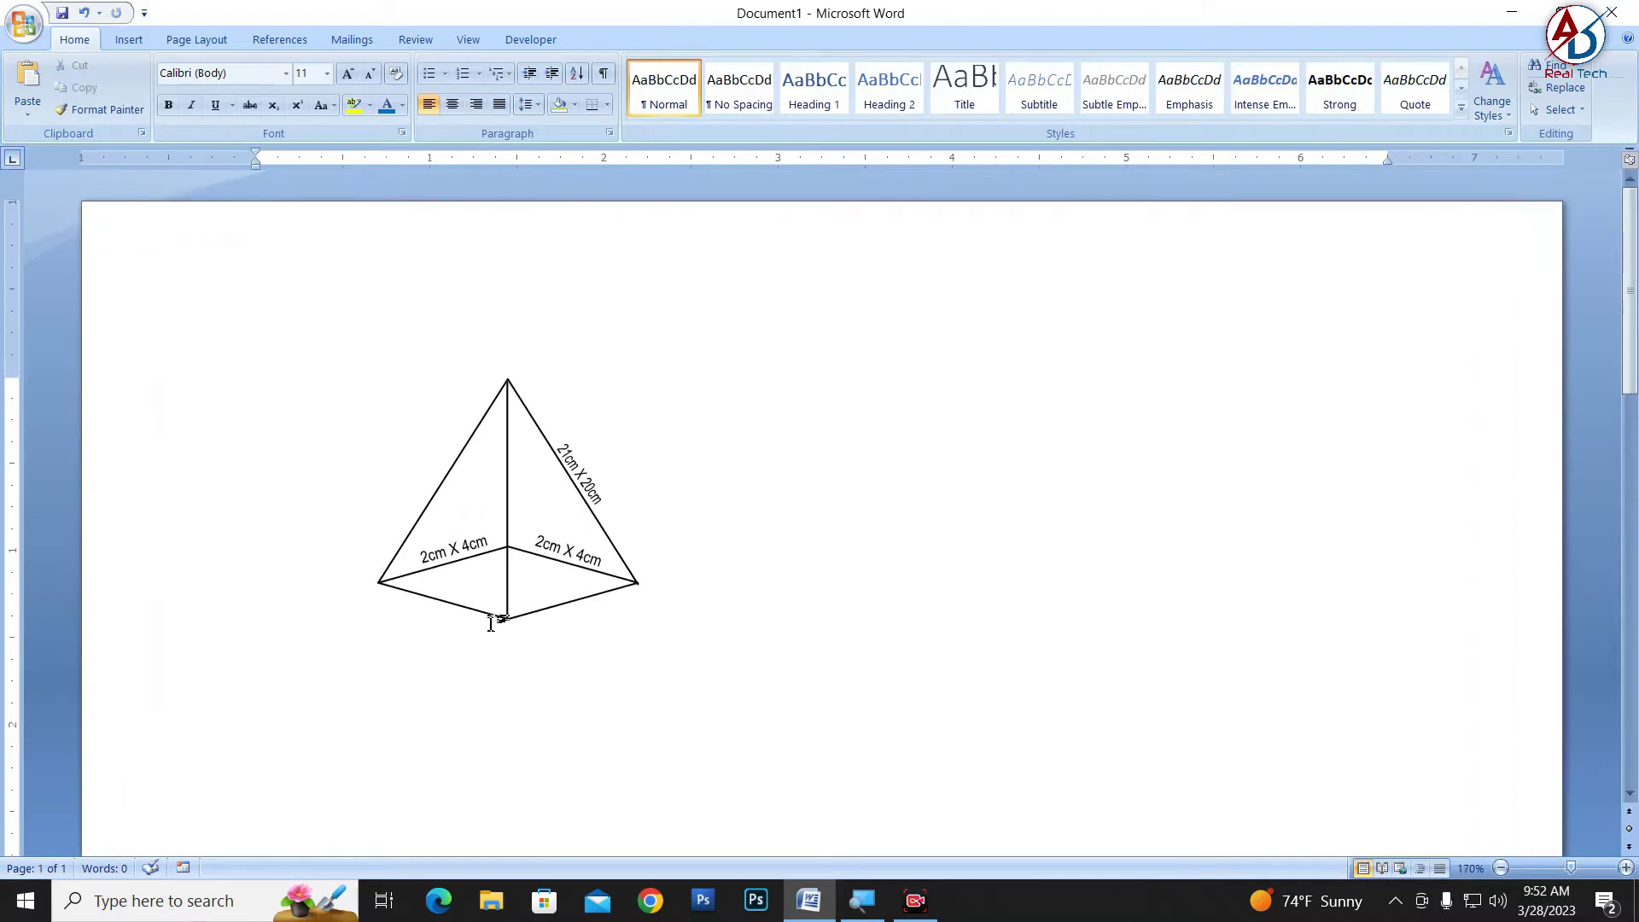
Draw a small 0.12" freeform right-angle mark at the foot of the vertical edge
left_click(128, 39)
left_click(302, 90)
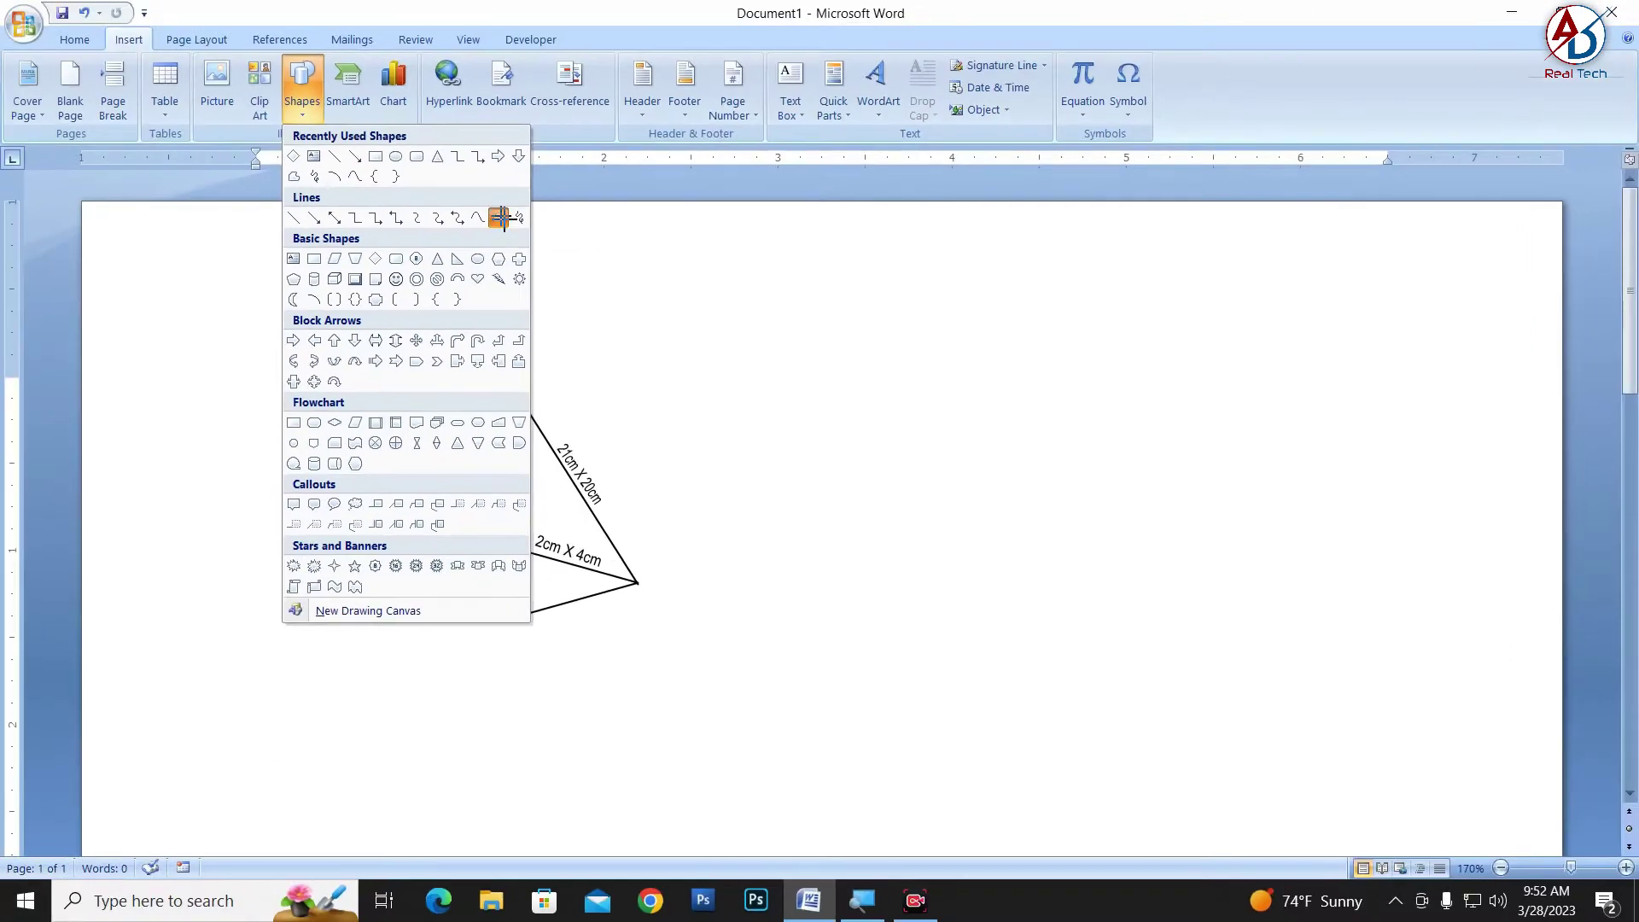
left_click(500, 220)
left_click(489, 611)
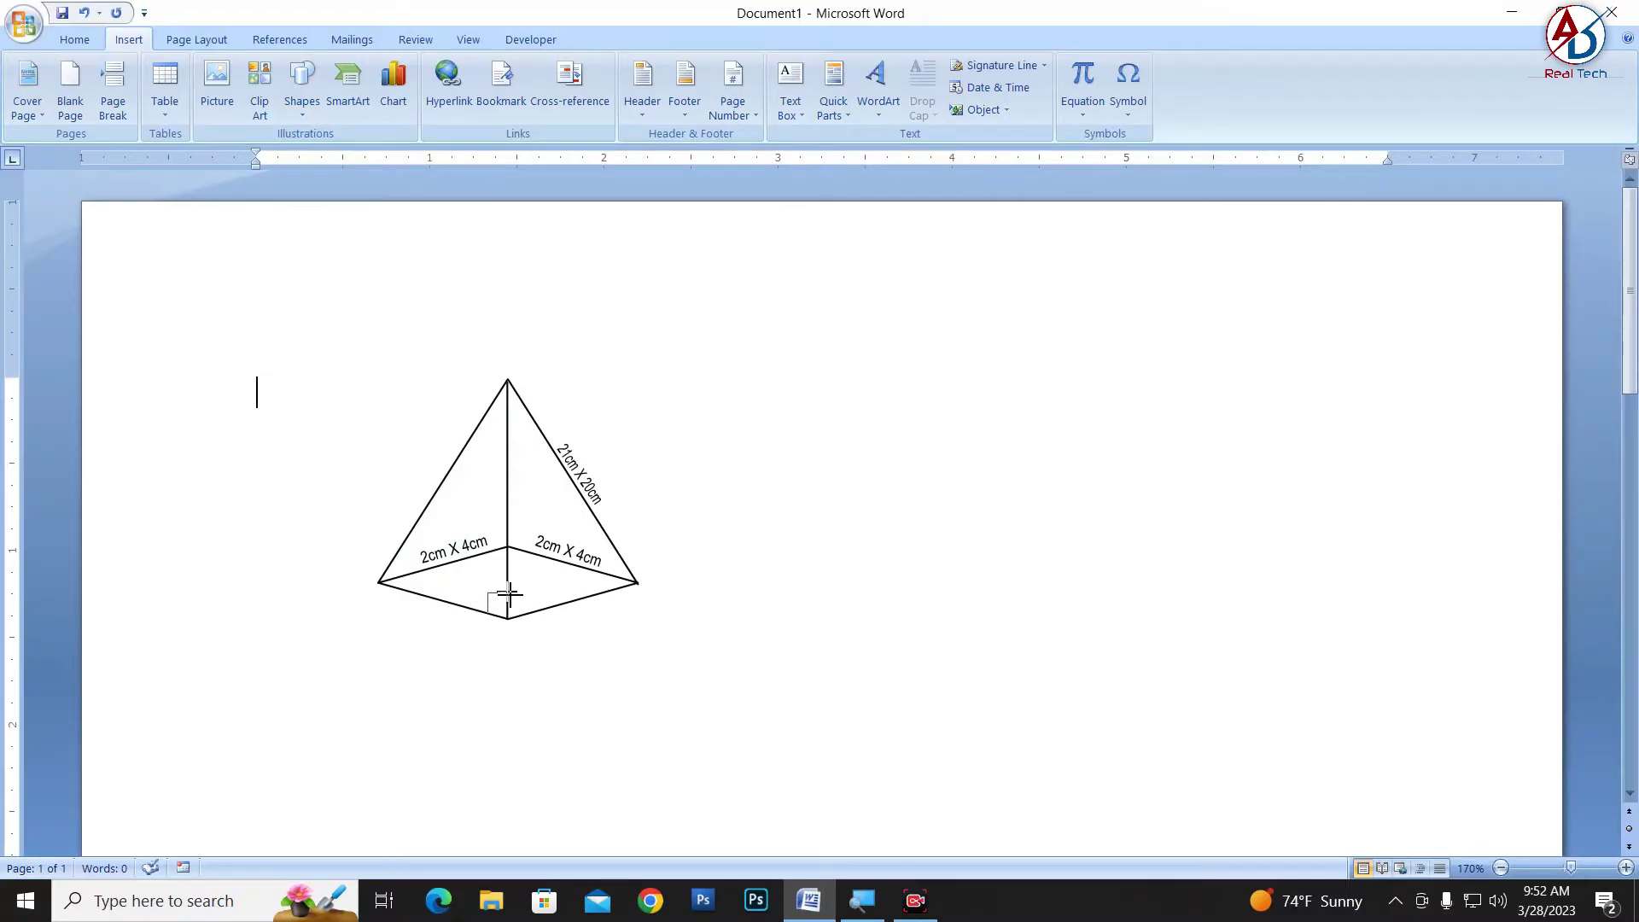
double_click(508, 592)
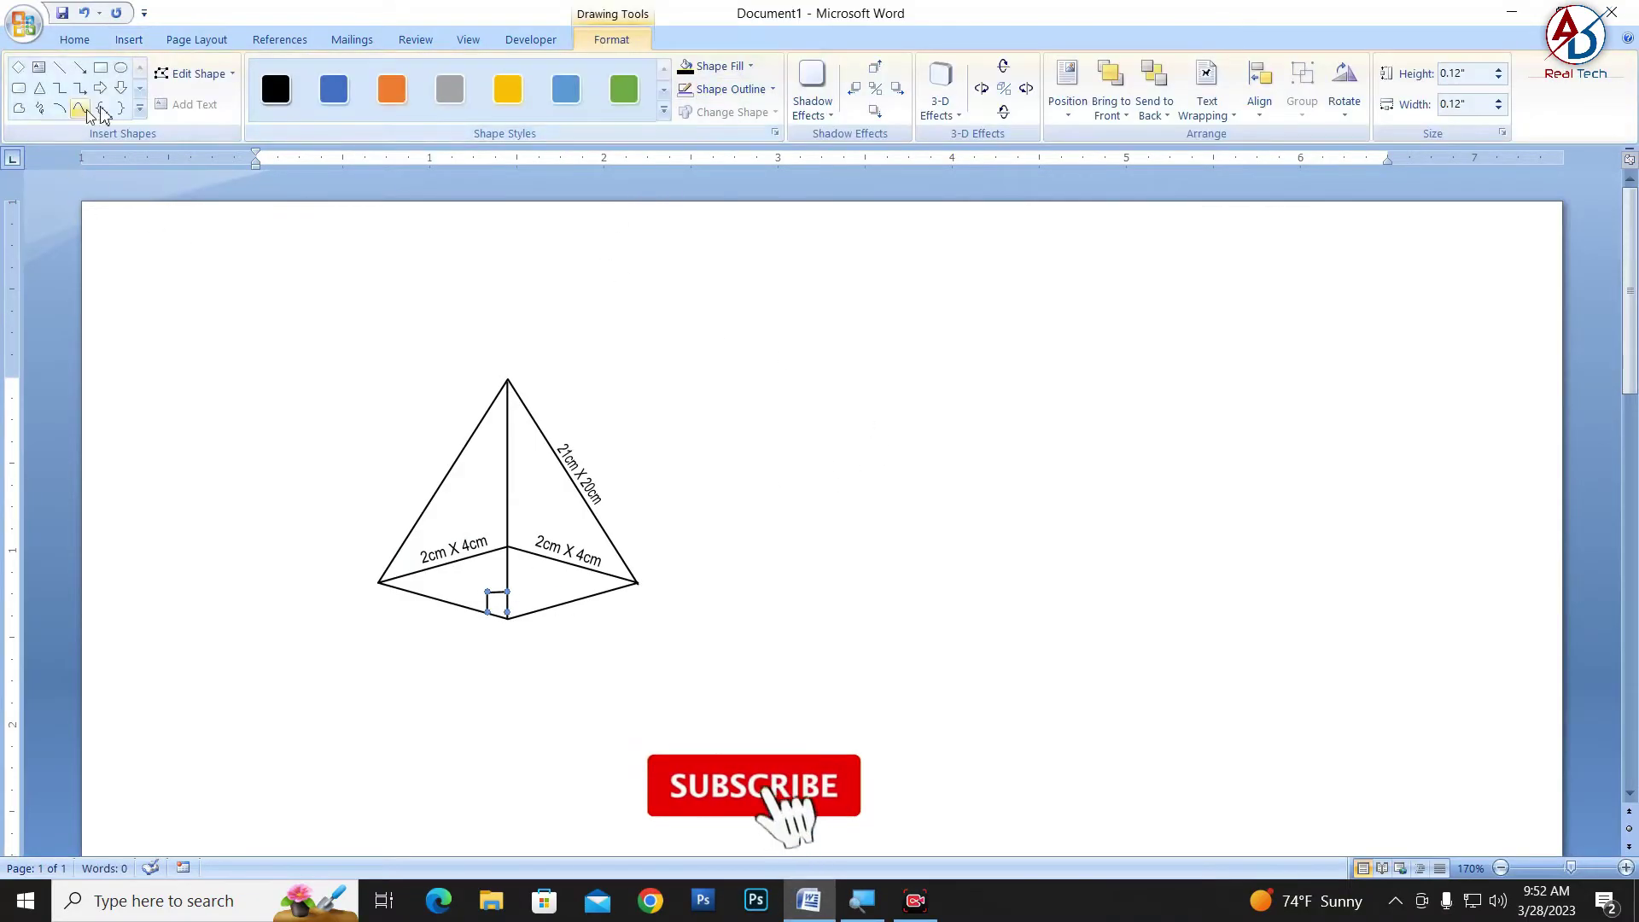
left_click(782, 606)
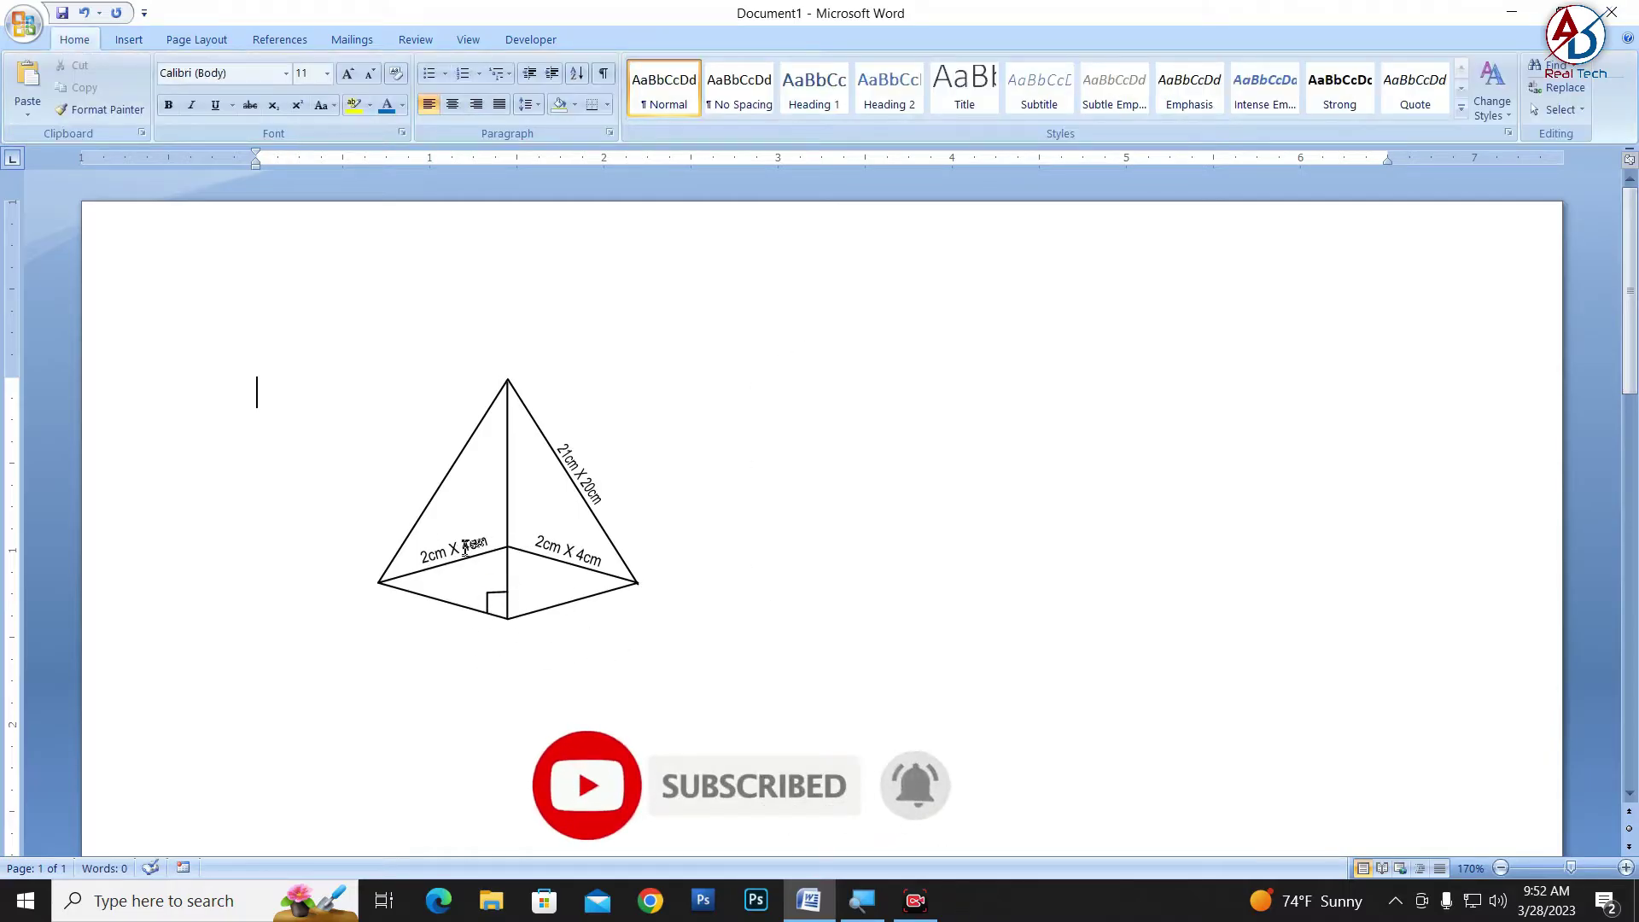
Draw a small arc where the vertical edge meets the left base edge
left_click(465, 547)
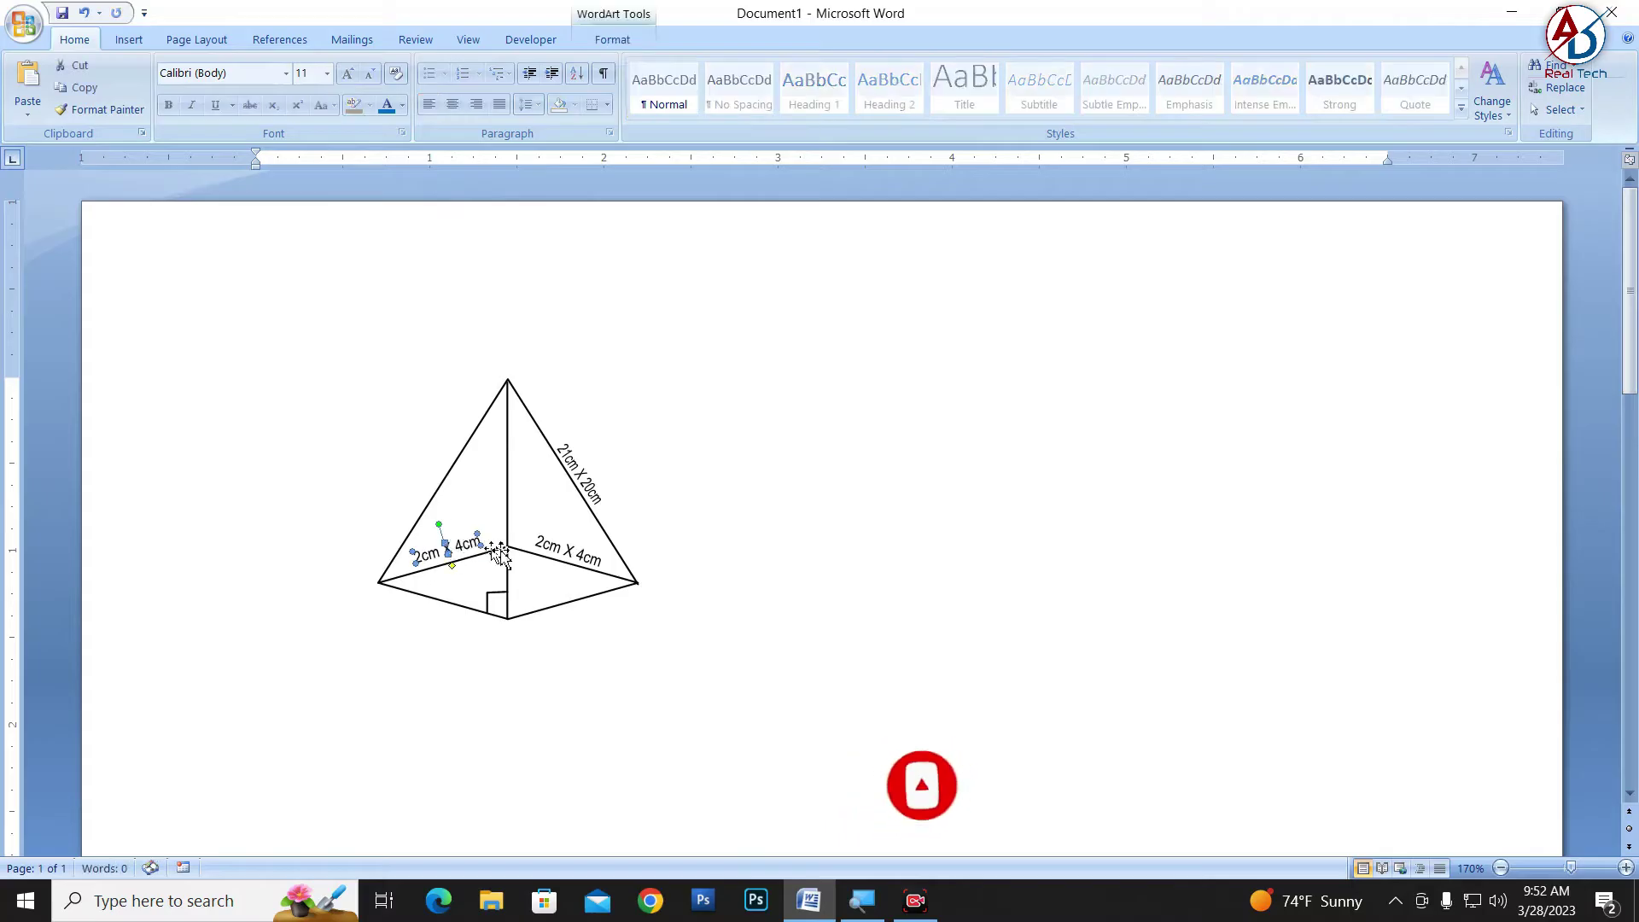
left_click(128, 39)
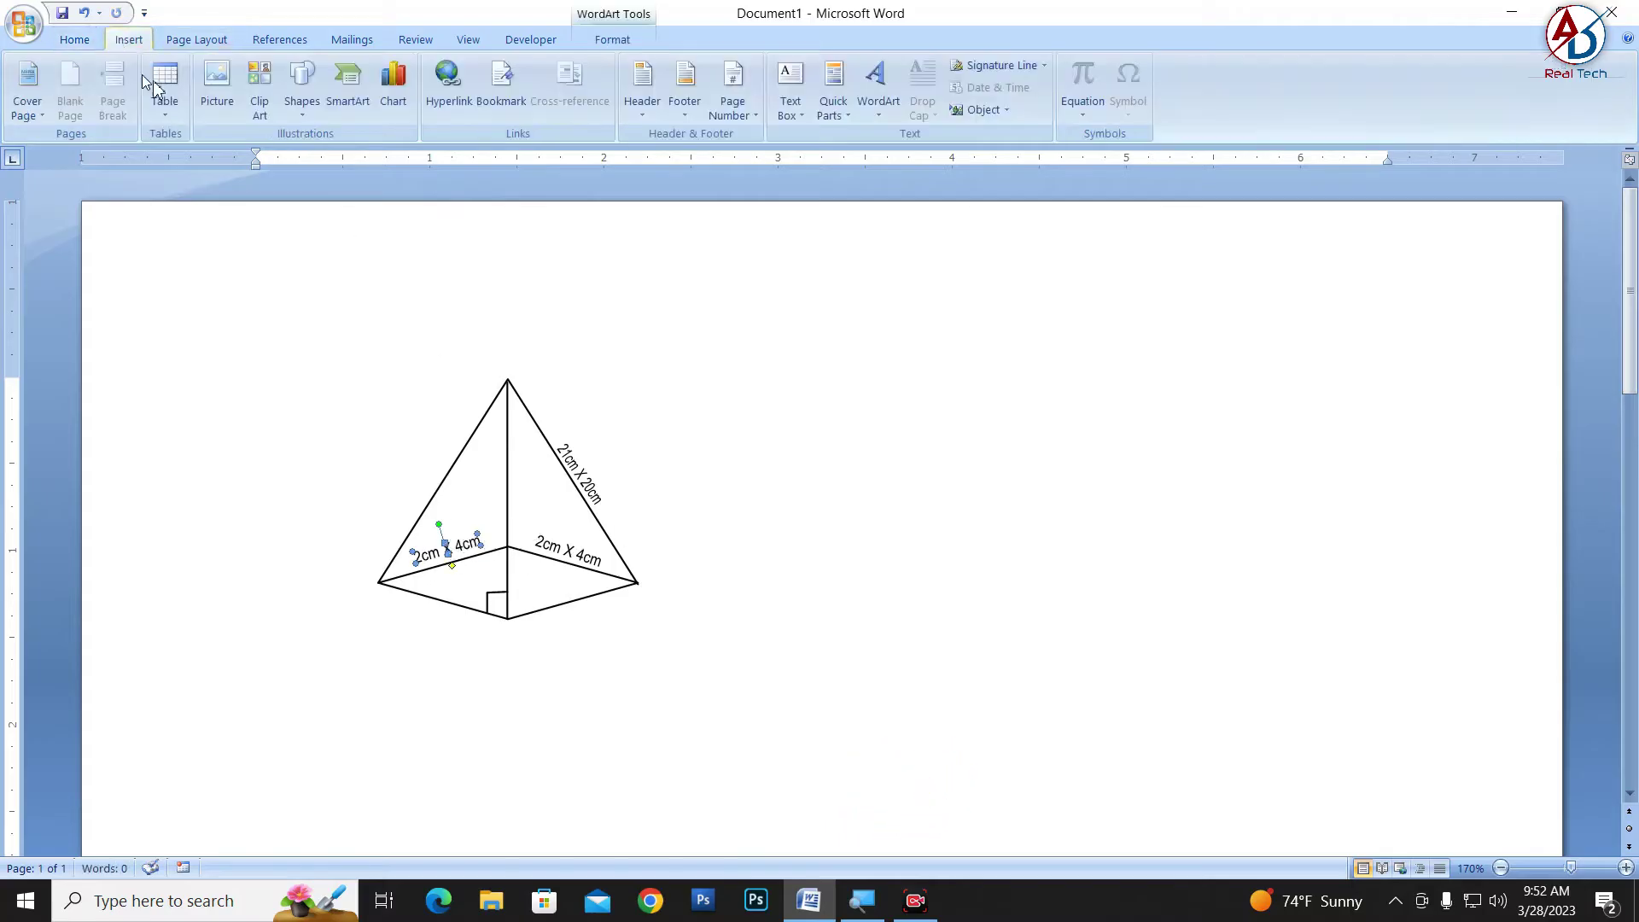
left_click(302, 85)
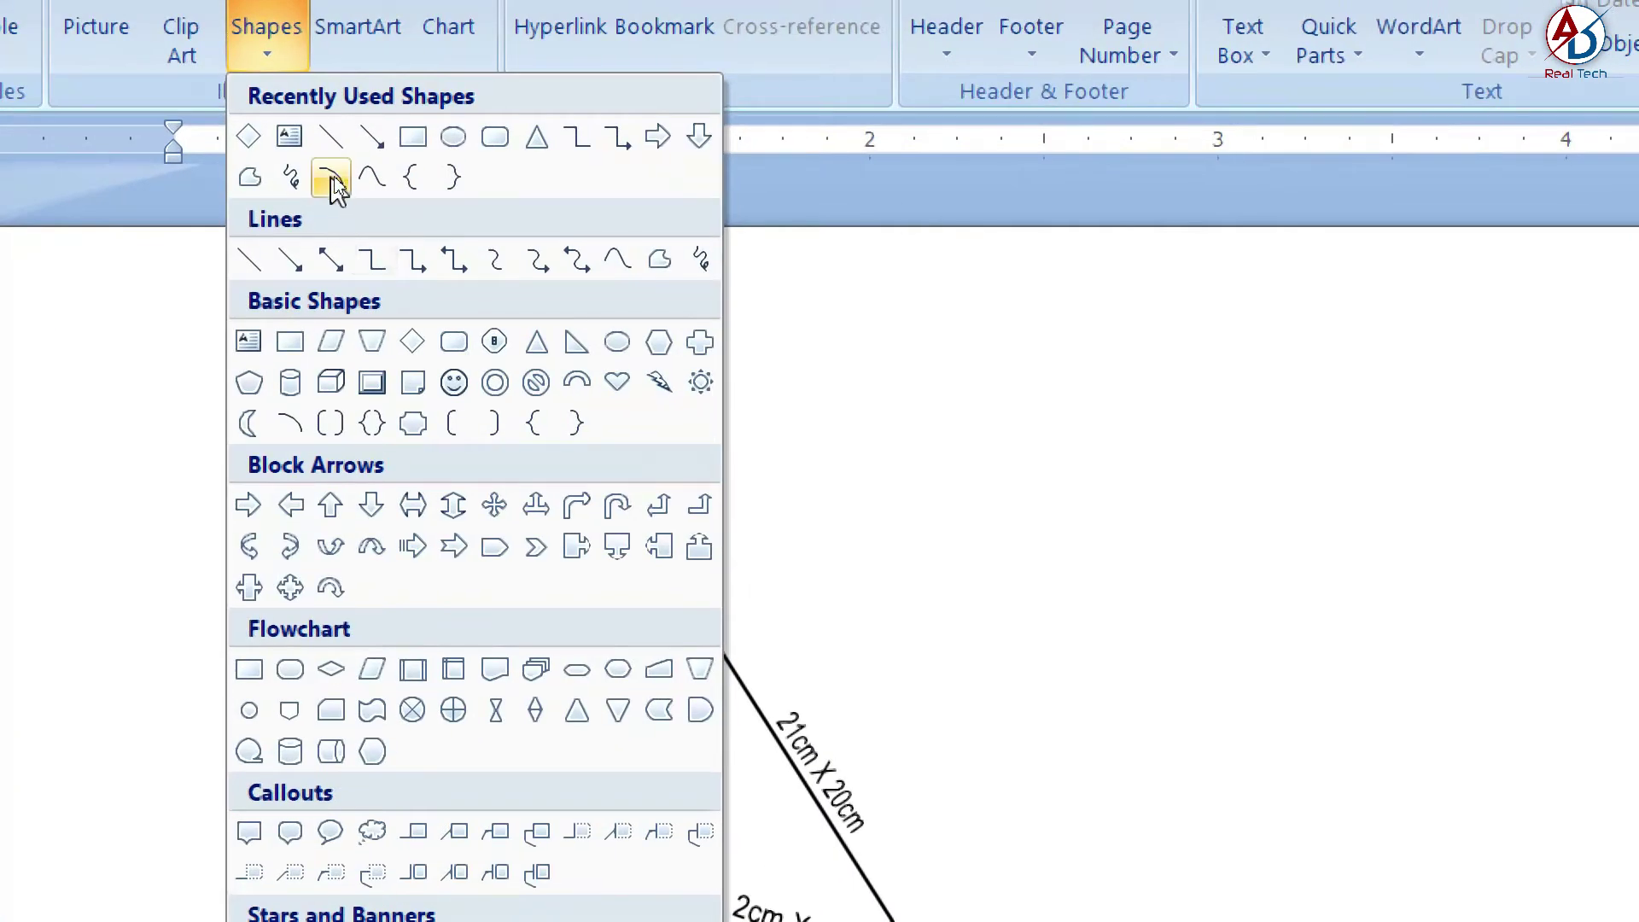
left_click(331, 181)
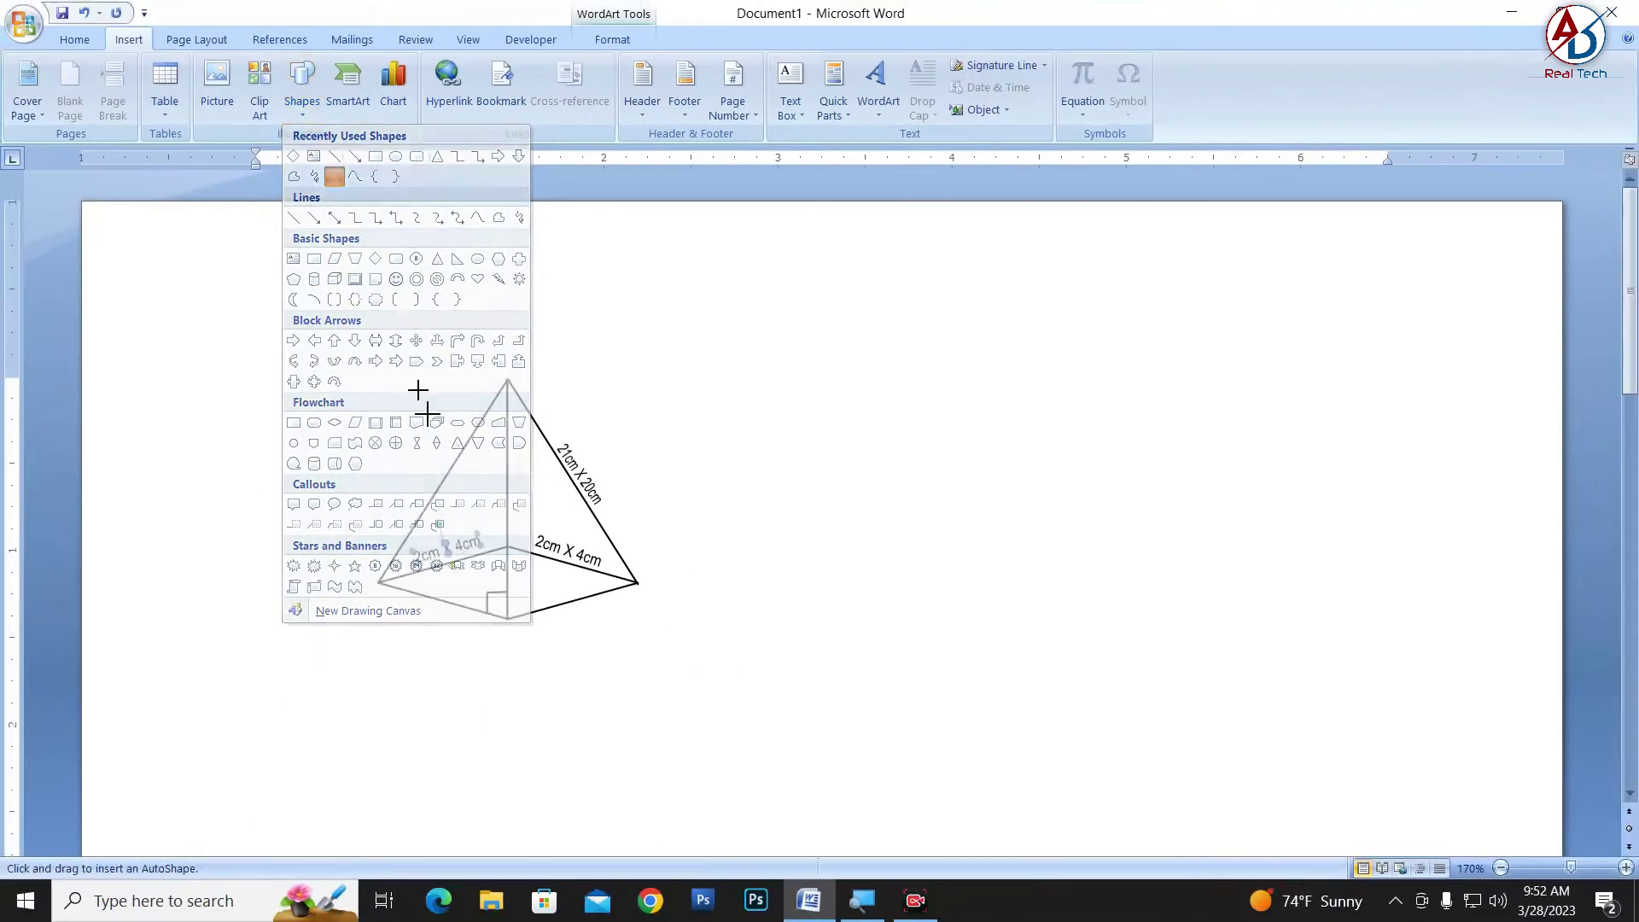
mouse_move(489, 555)
left_mouse_down()
mouse_move(525, 538)
mouse_move(520, 507)
left_mouse_up()
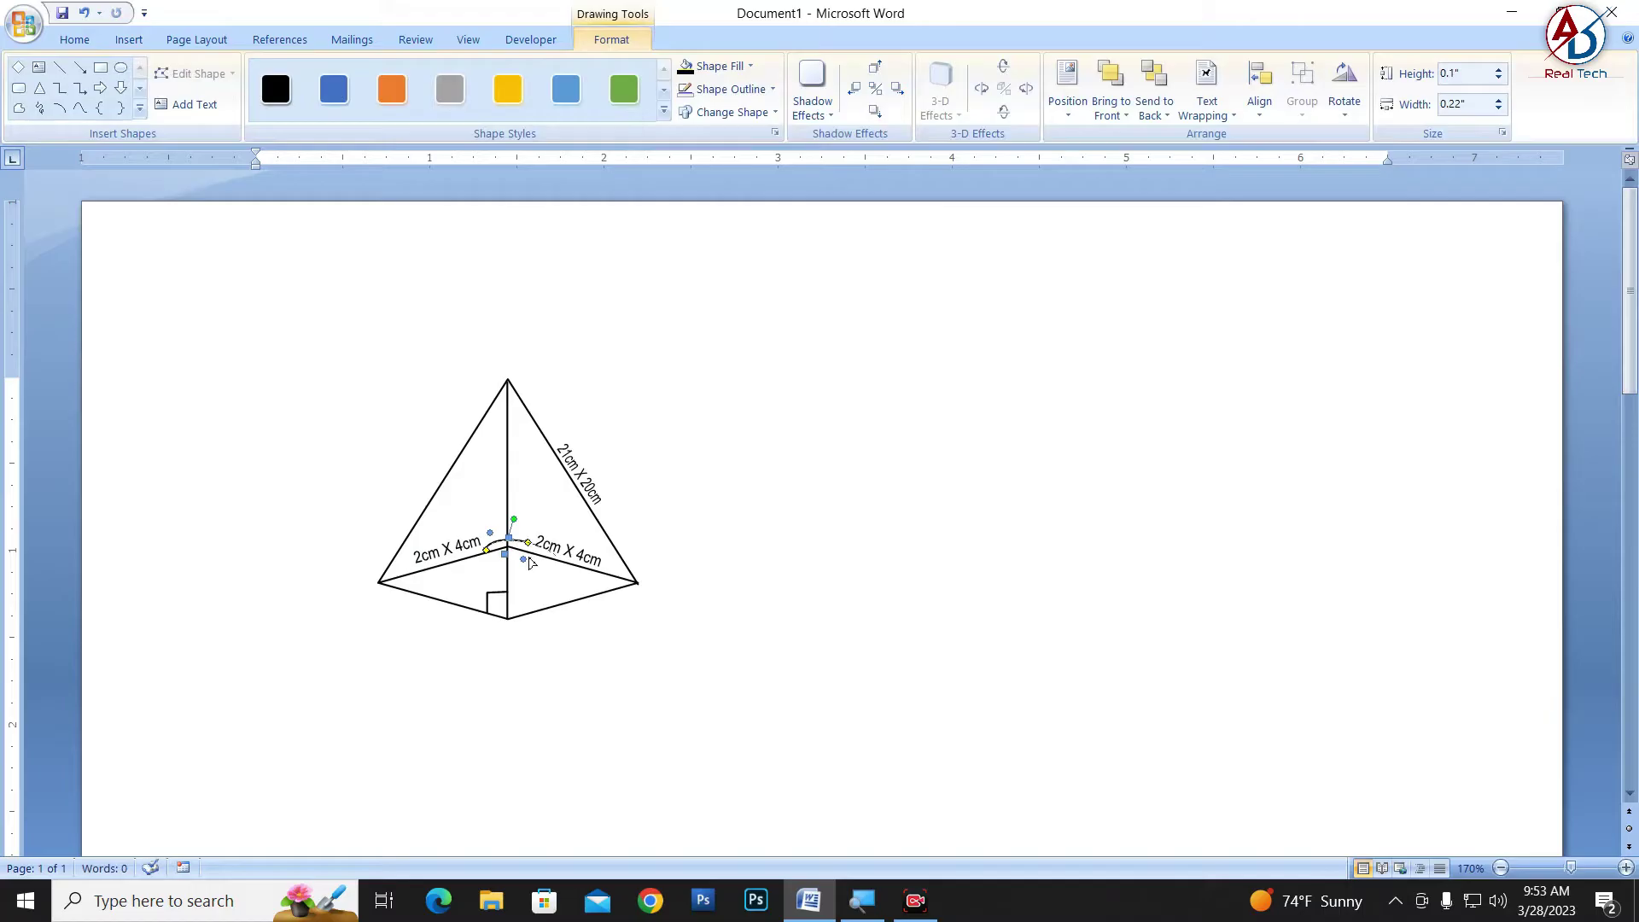
Resize and shift the arc to 0.18" by 0.19" at the edge junction
scroll(529, 553, "up", 5)
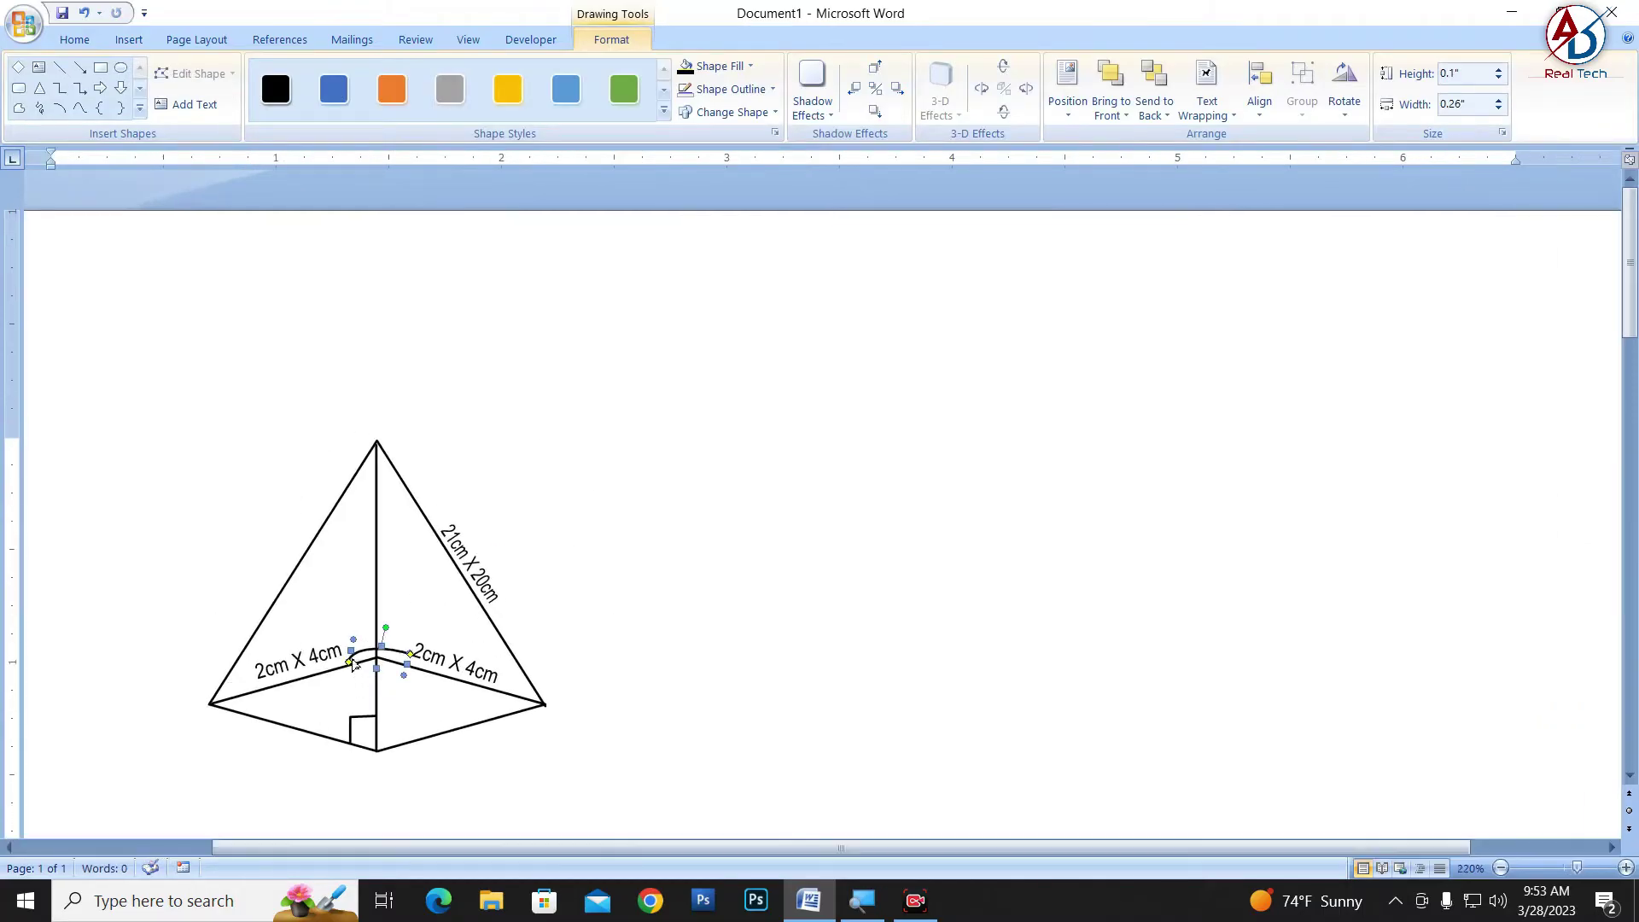
left_click_drag(380, 646, 386, 619)
left_click_drag(401, 654, 383, 661)
left_click_drag(402, 659, 393, 658)
left_click(693, 657)
left_click(362, 644)
left_click(702, 637)
Group the pyramid with its labels and angle marks, then move the group up and left
scroll(414, 684, "down", 4)
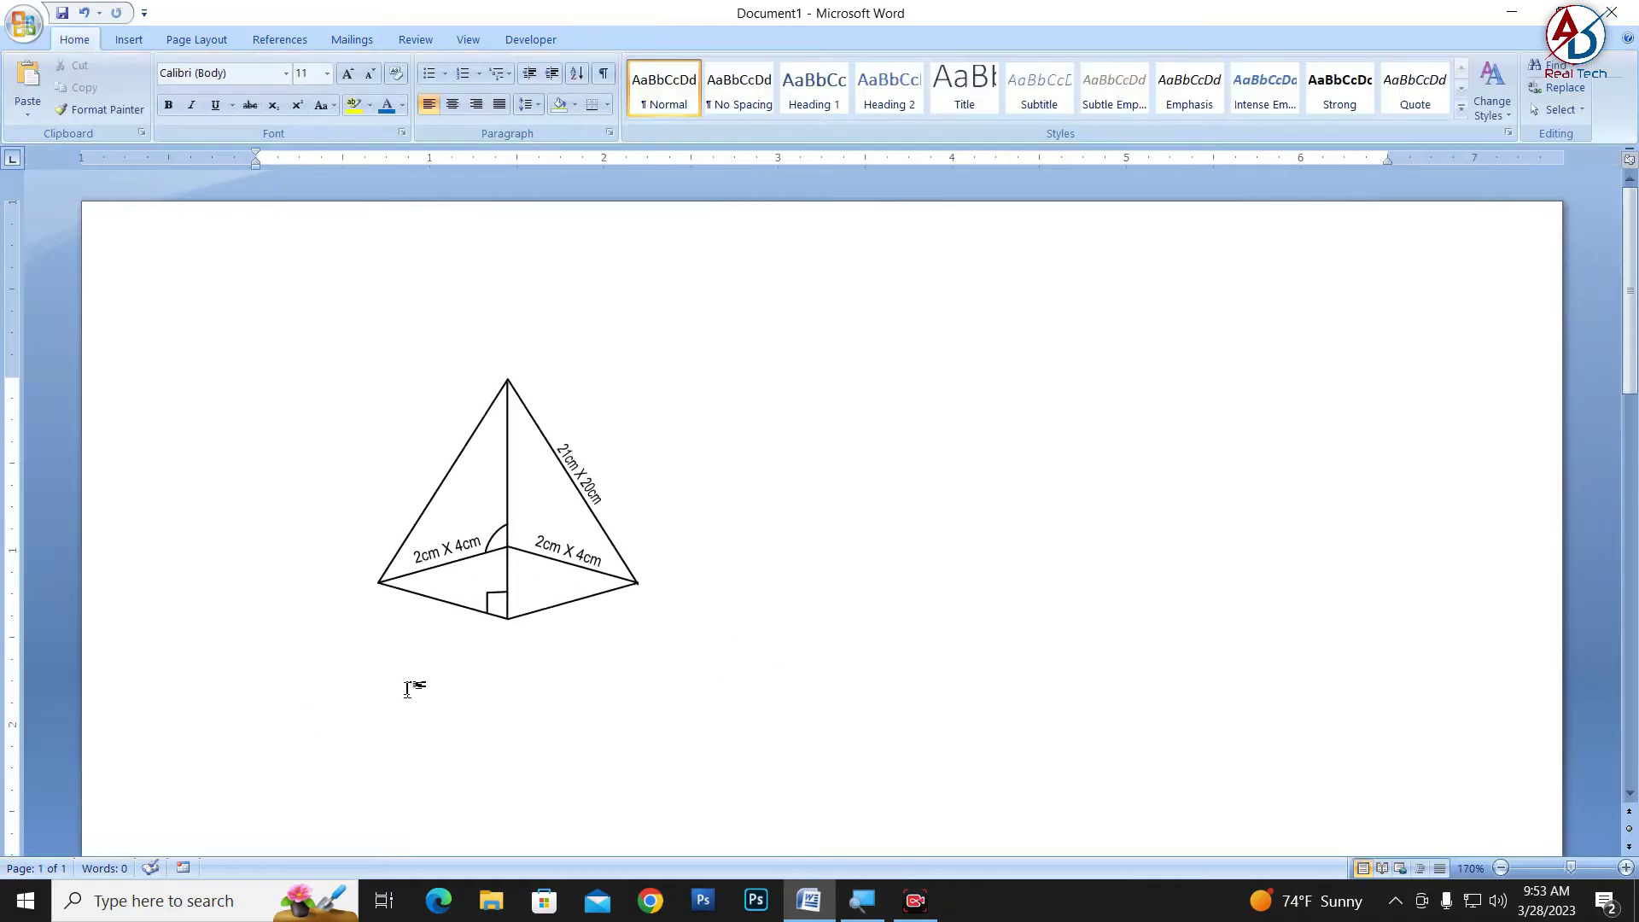
scroll(504, 602, "down", 2)
scroll(327, 523, "up", 1)
scroll(603, 490, "down", 5)
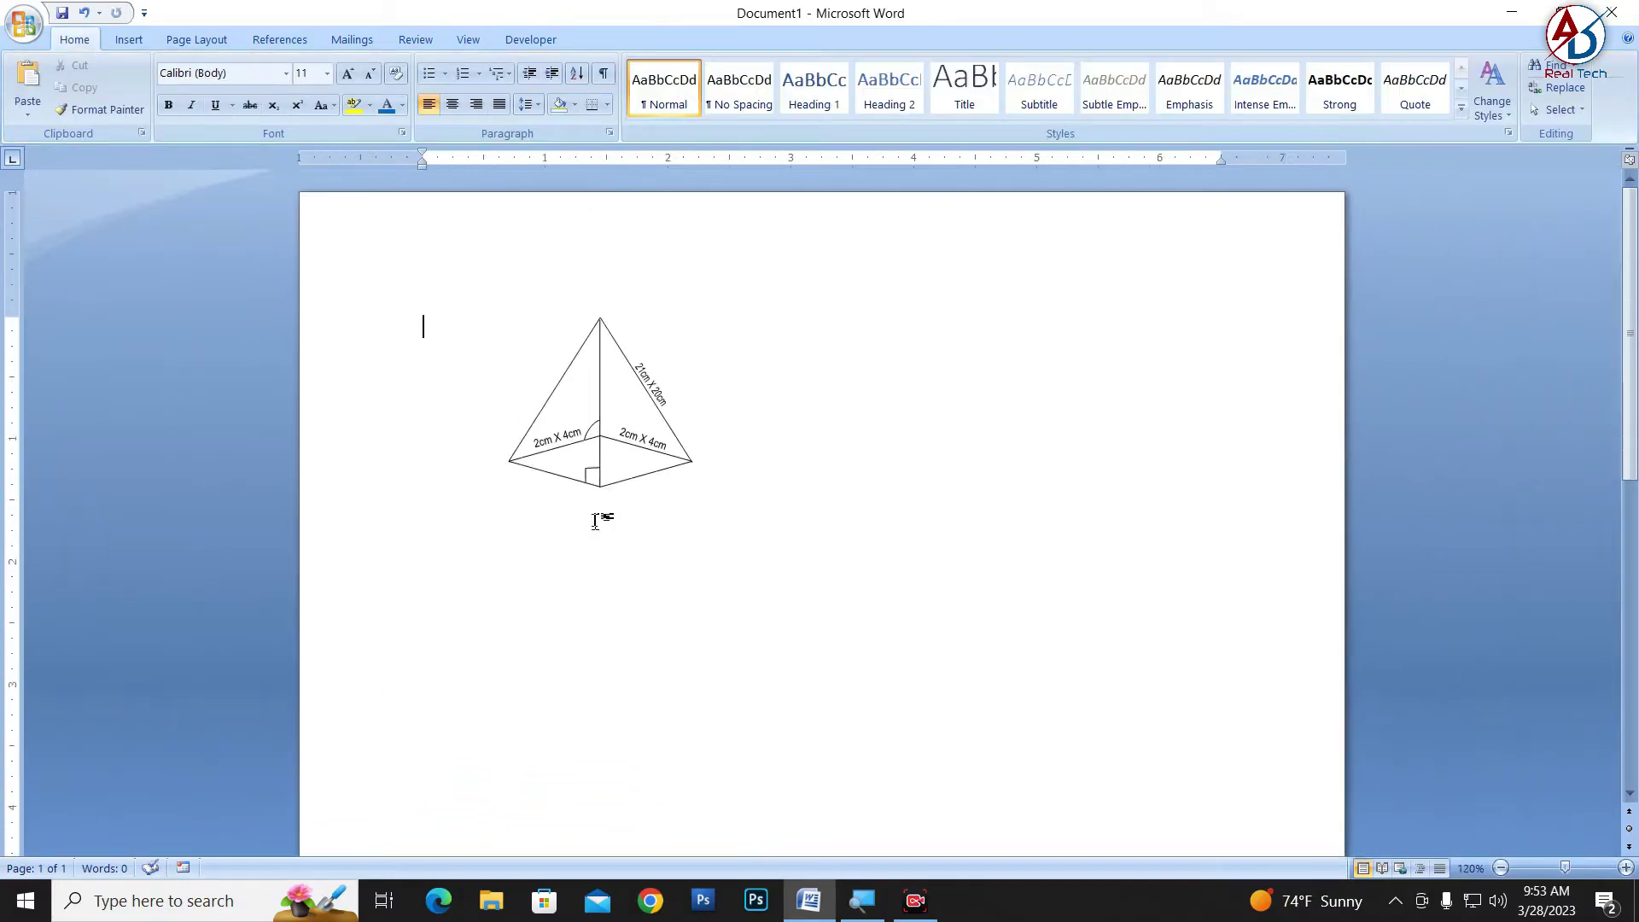
scroll(597, 516, "up", 2)
left_click(1560, 110)
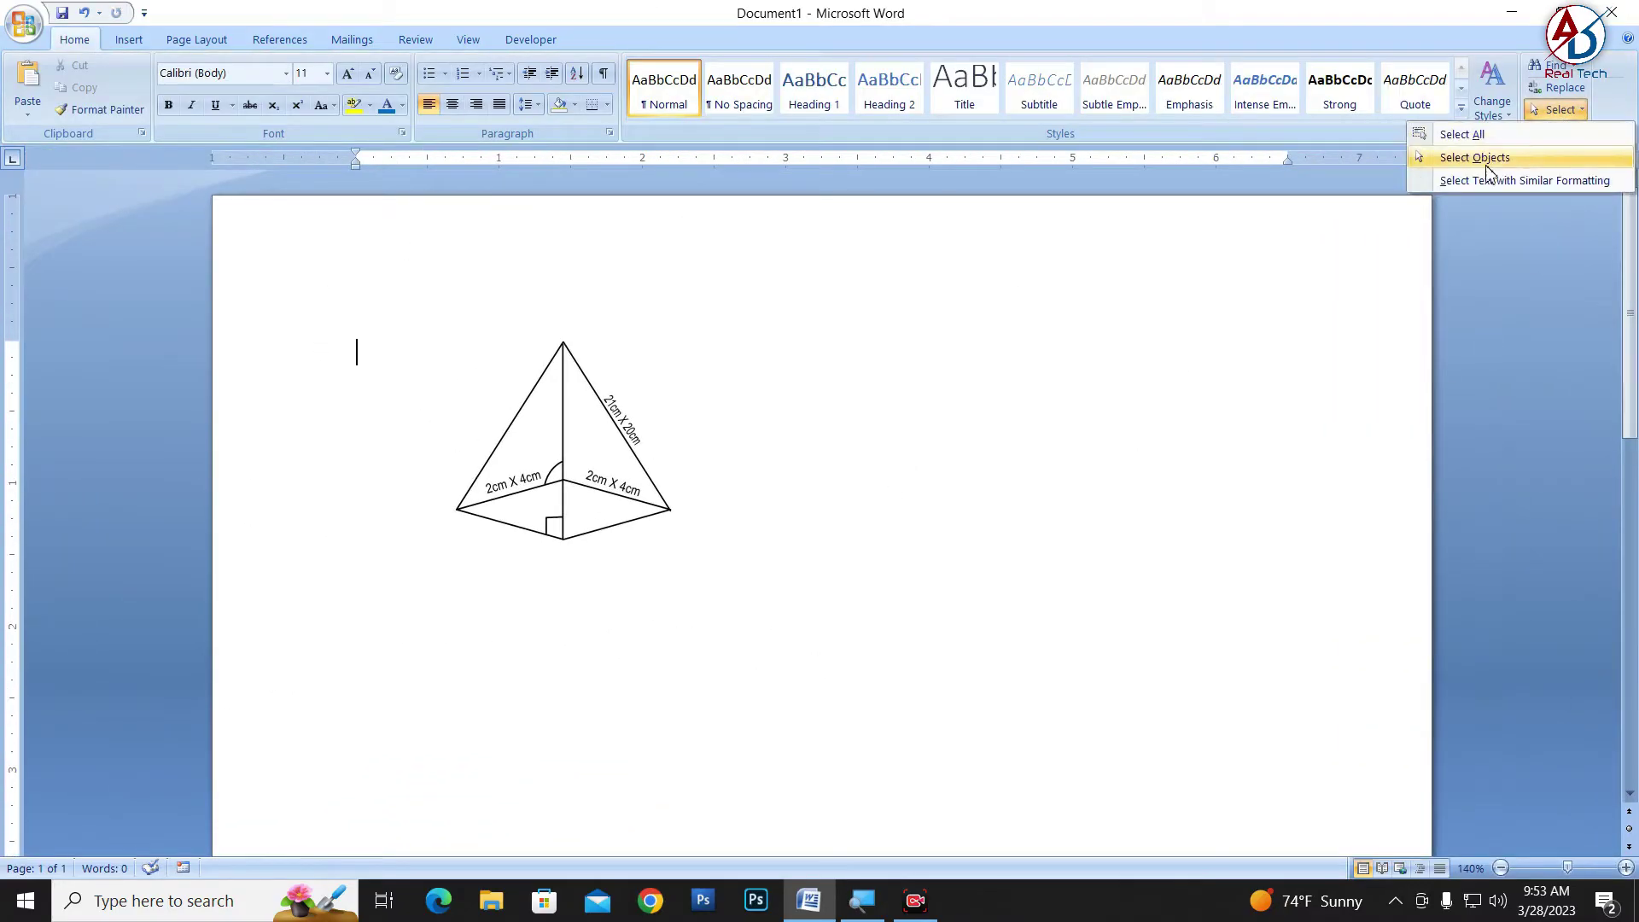
left_click(1468, 154)
left_click_drag(398, 303, 781, 611)
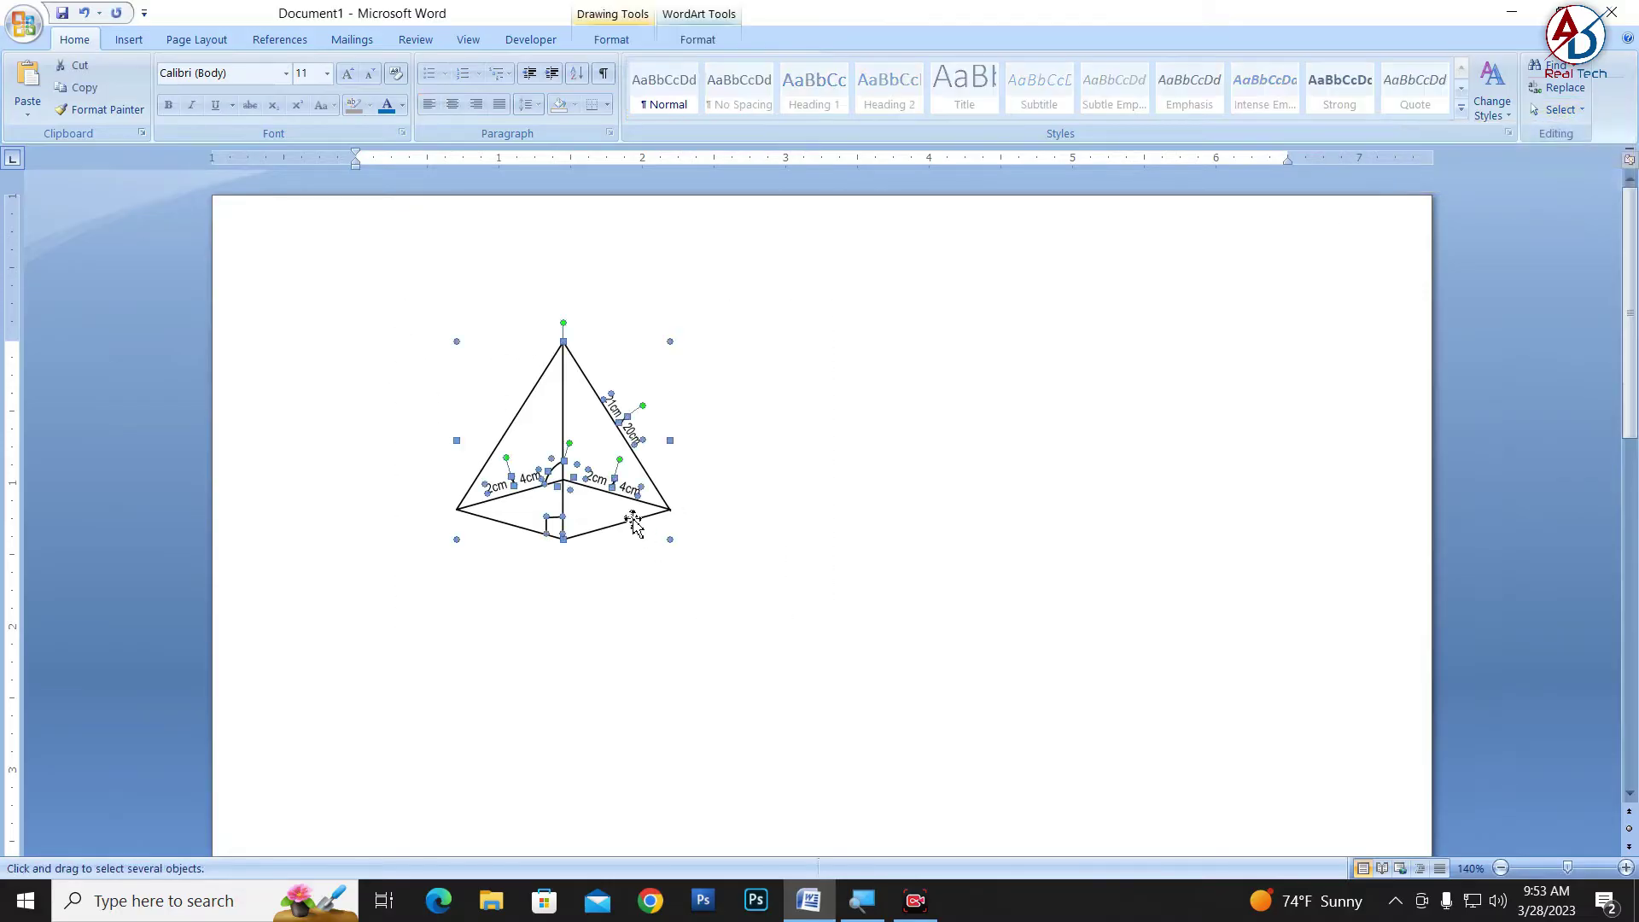
right_click(630, 514)
left_click(864, 608)
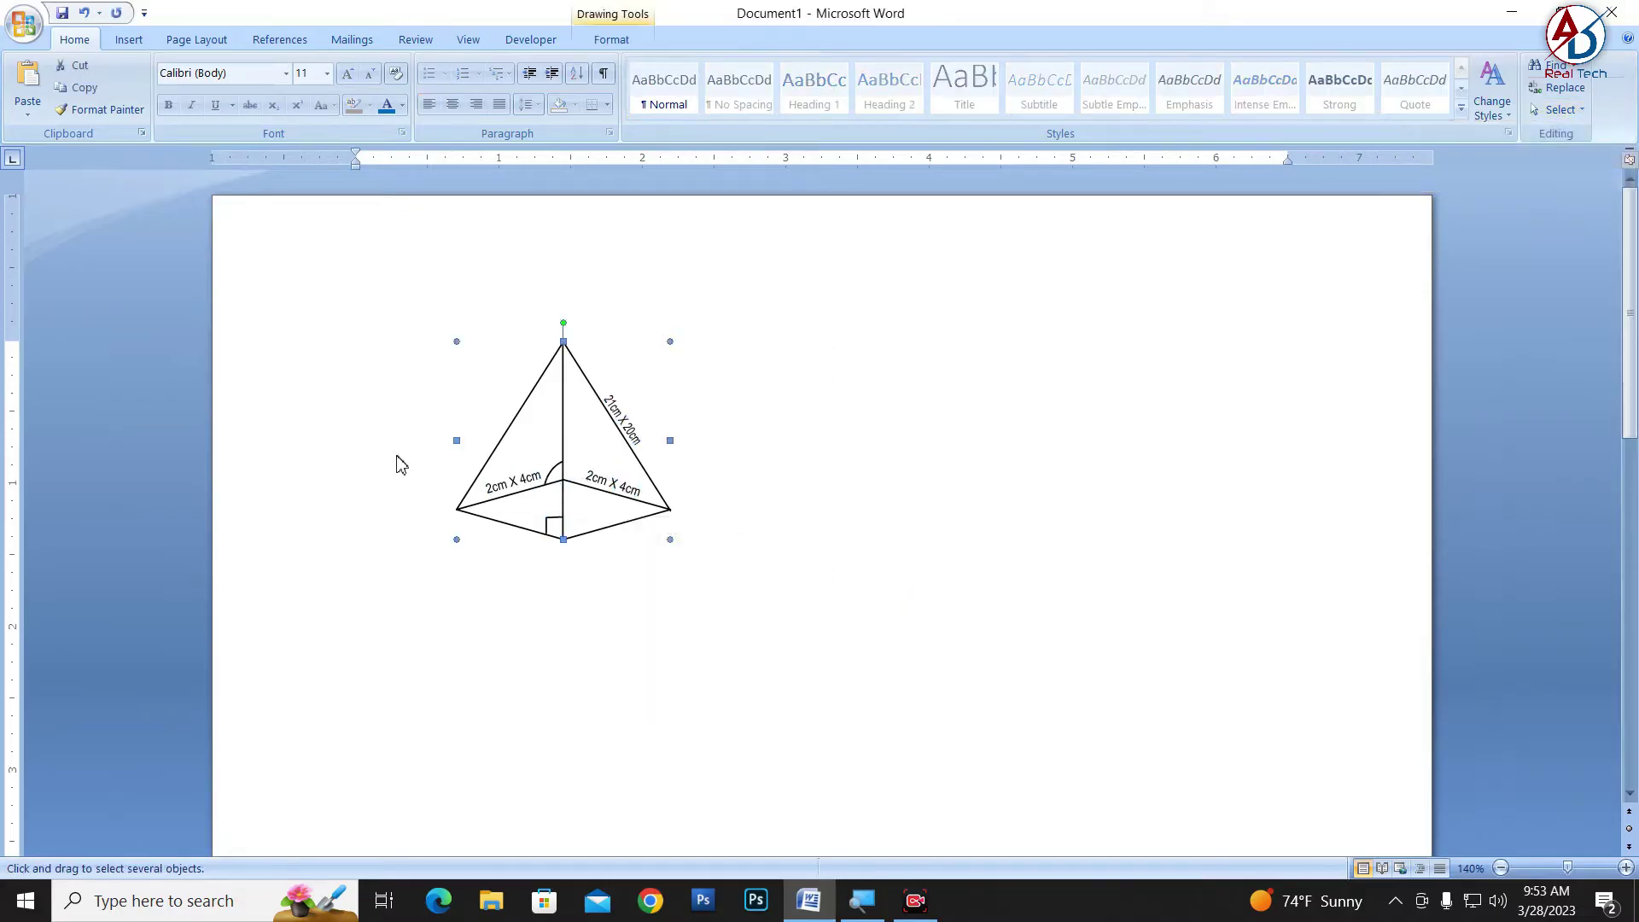
left_click_drag(646, 506, 539, 454)
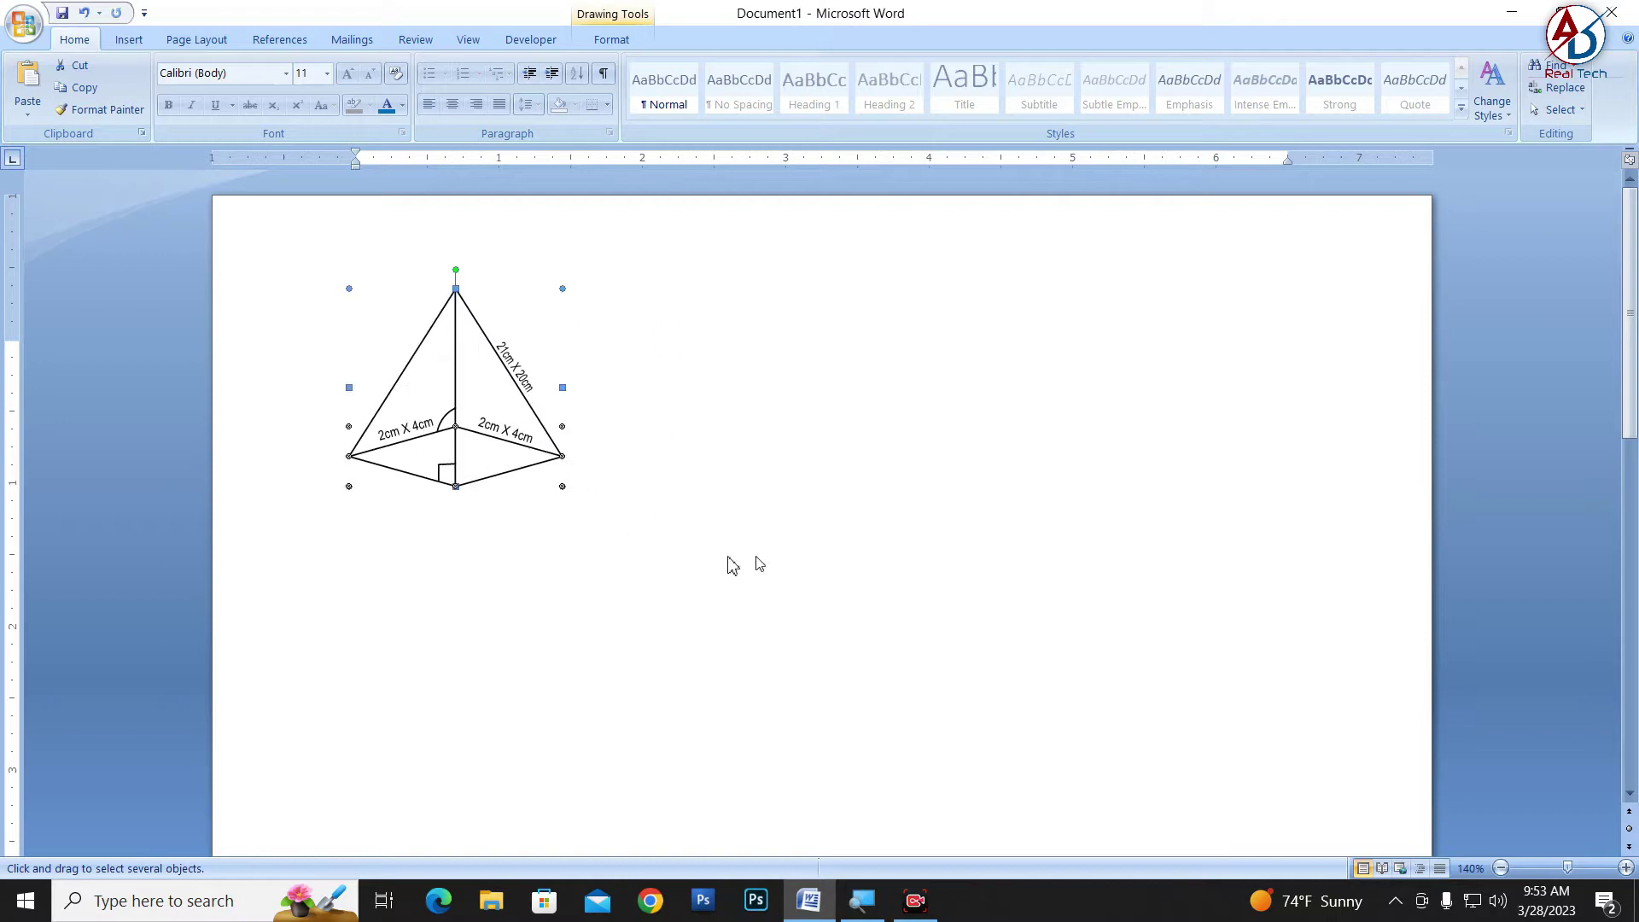
left_click(907, 713)
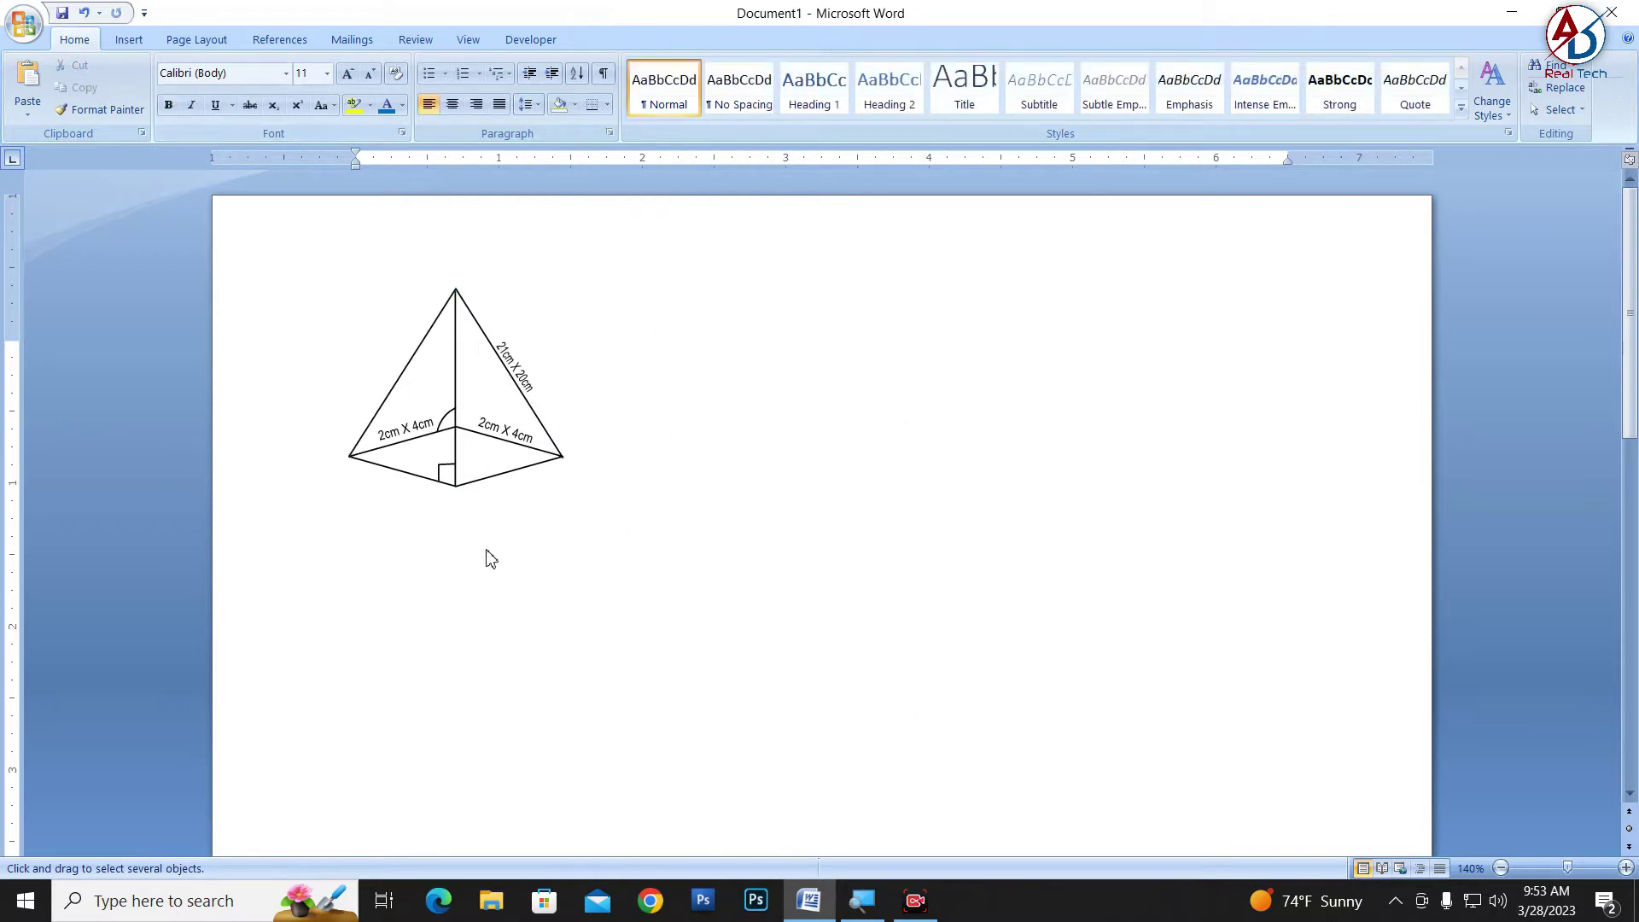
Draw a 0.79" by 0.79" rectangle square to the right of the grouped pyramid
left_click(129, 39)
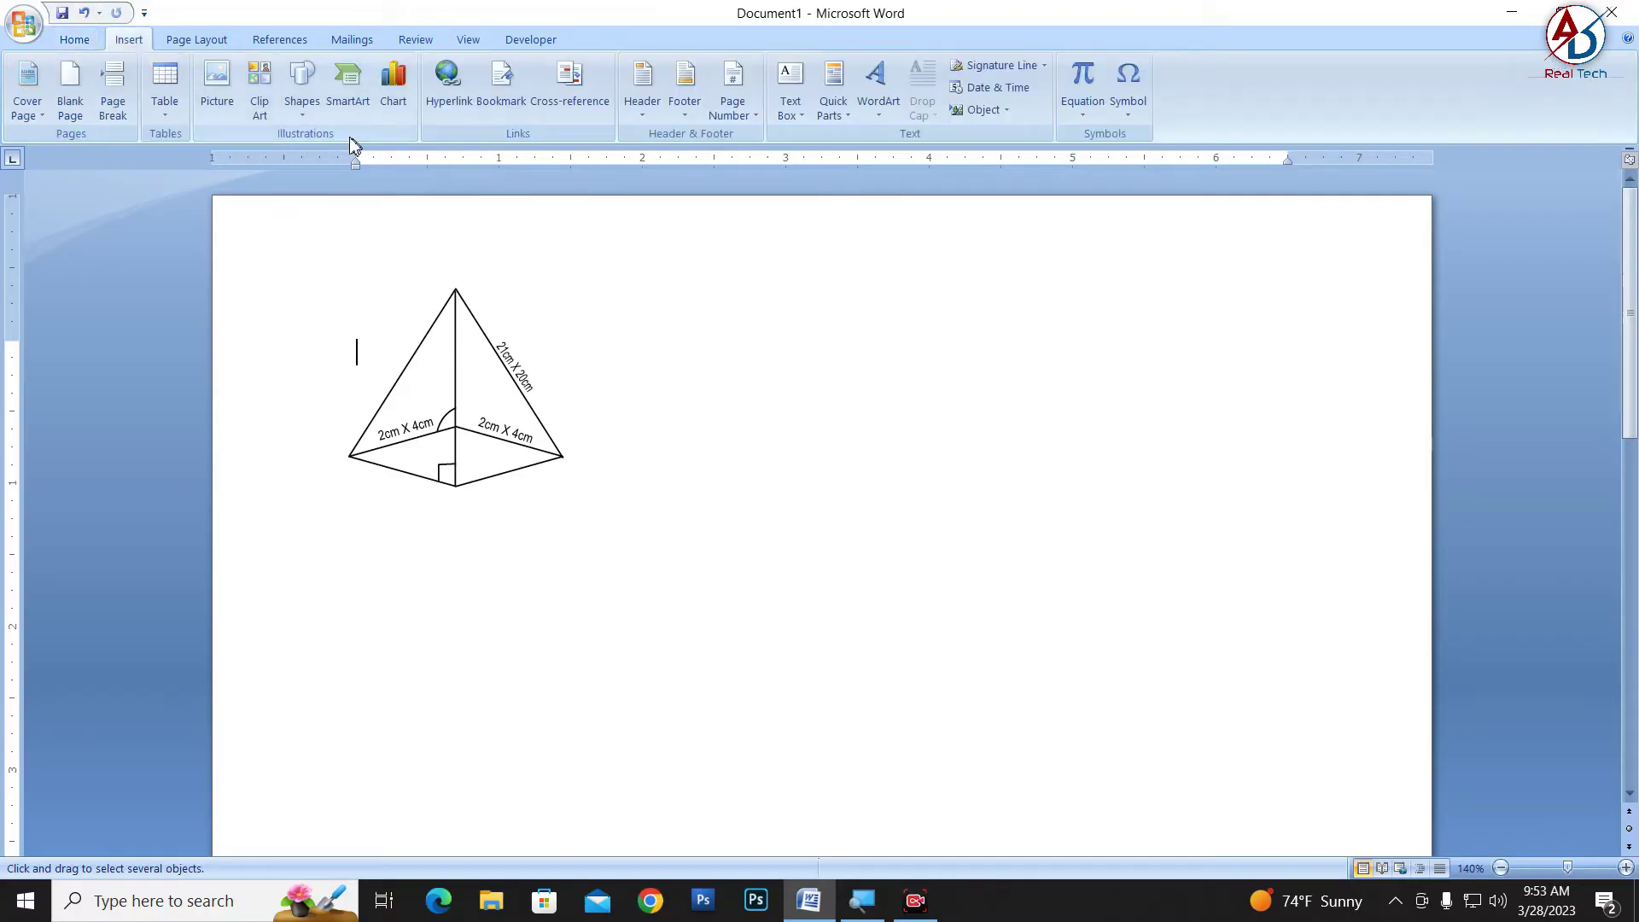
left_click(309, 106)
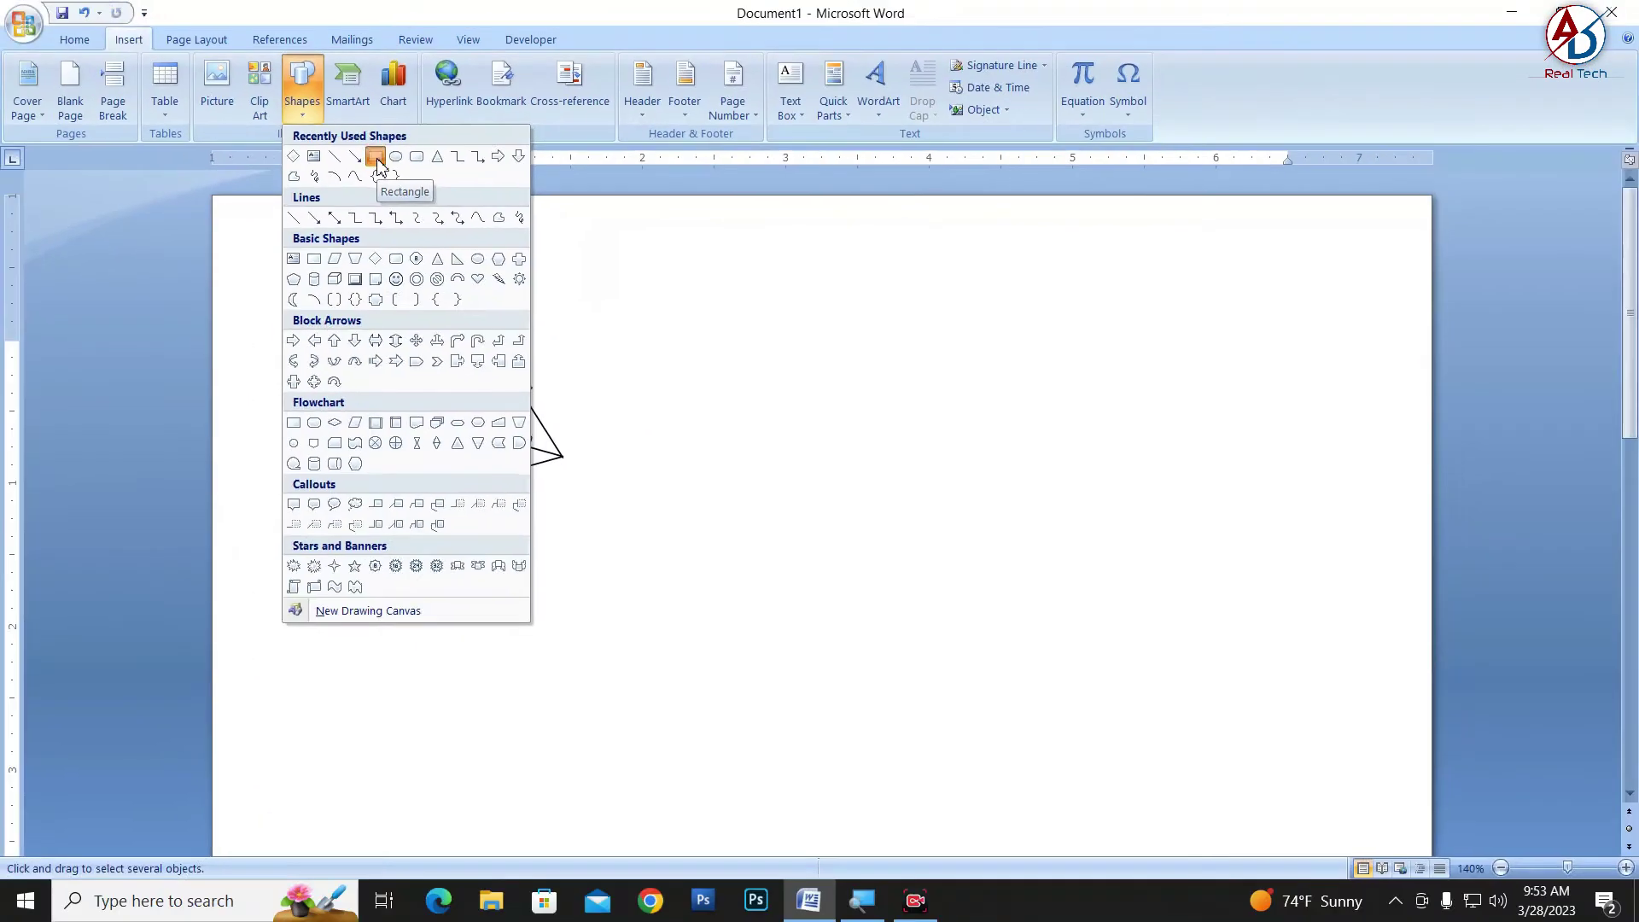
left_click(381, 167)
mouse_move(749, 381)
left_mouse_down()
mouse_move(874, 467)
mouse_move(862, 493)
left_mouse_up()
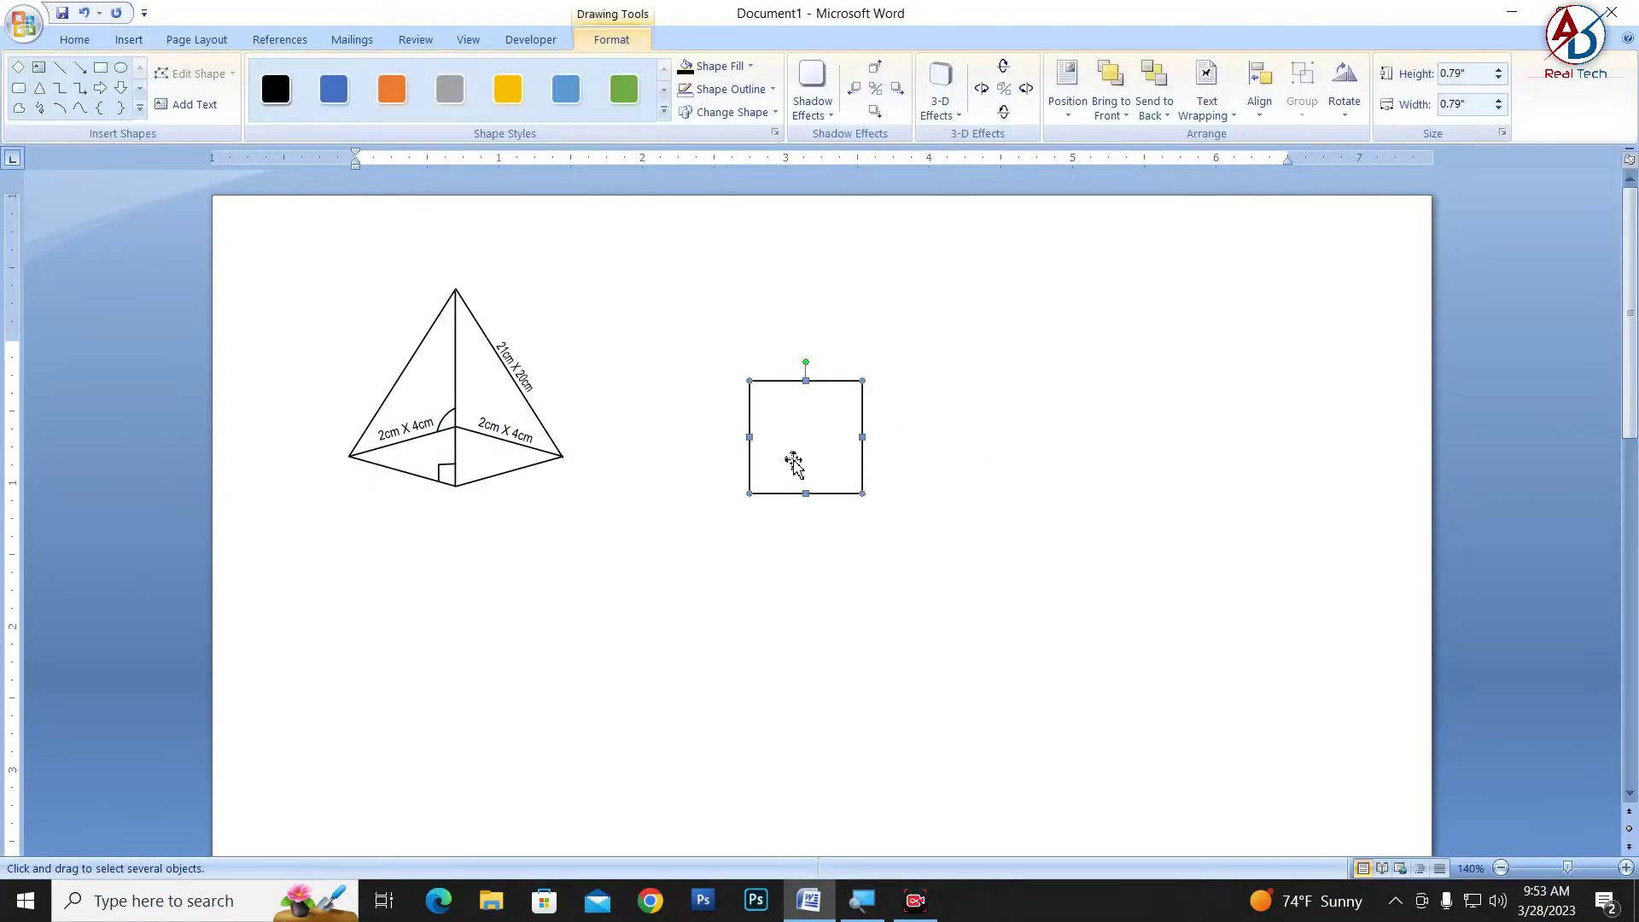
right_click(863, 461)
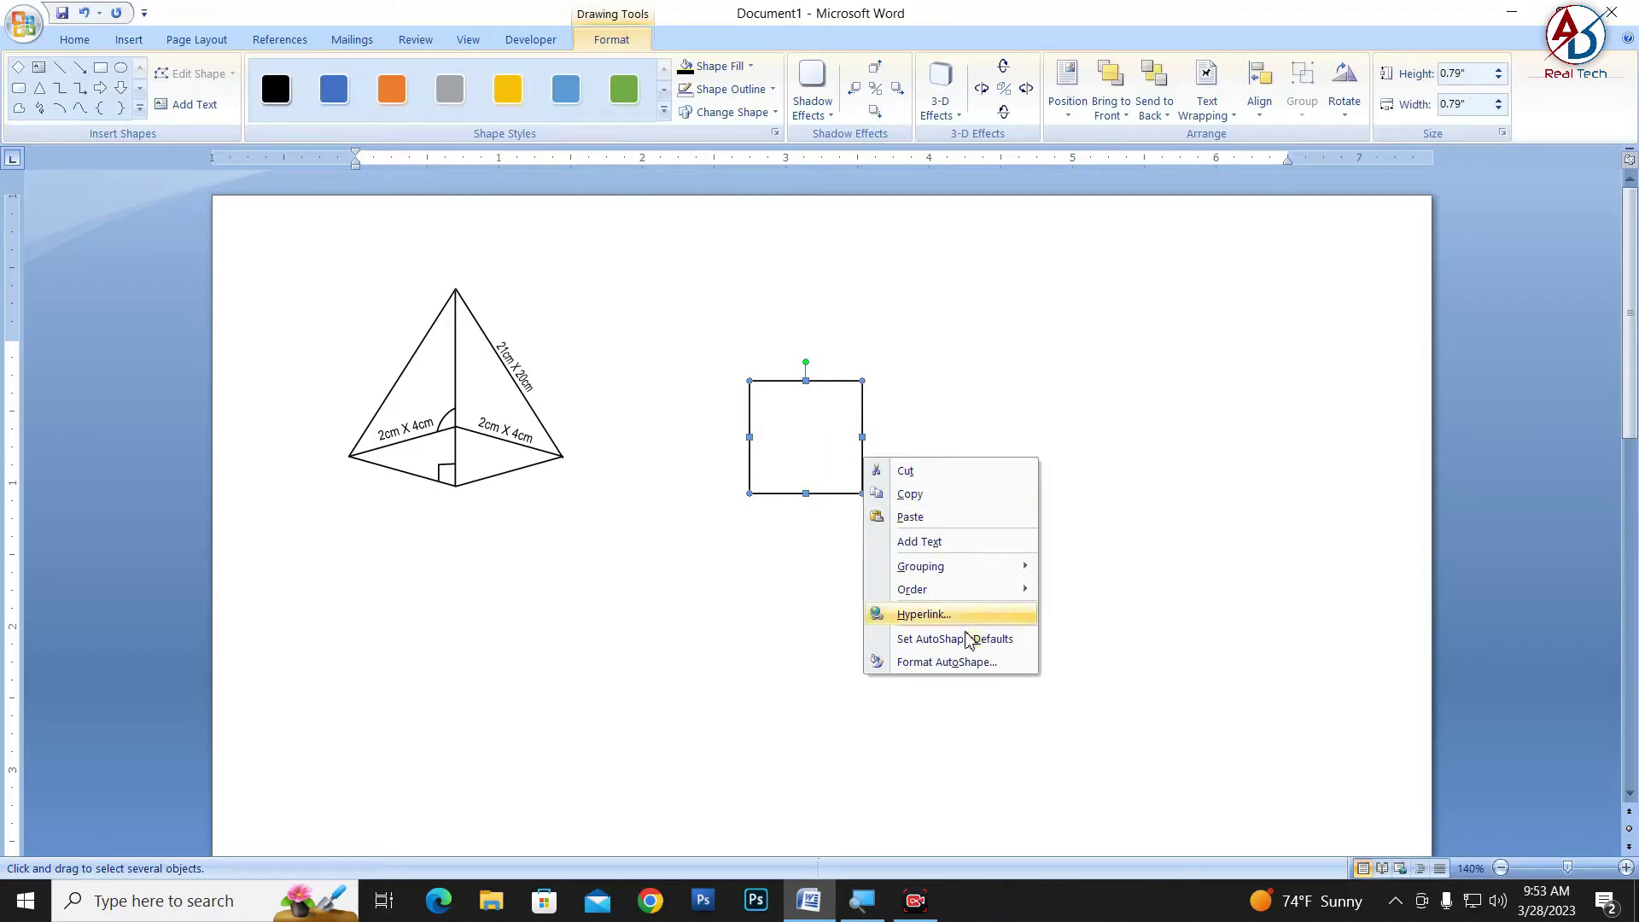
Give the square a 36 pt 3-D depth and Wire Frame surface, then nudge it up-left
left_click(1028, 424)
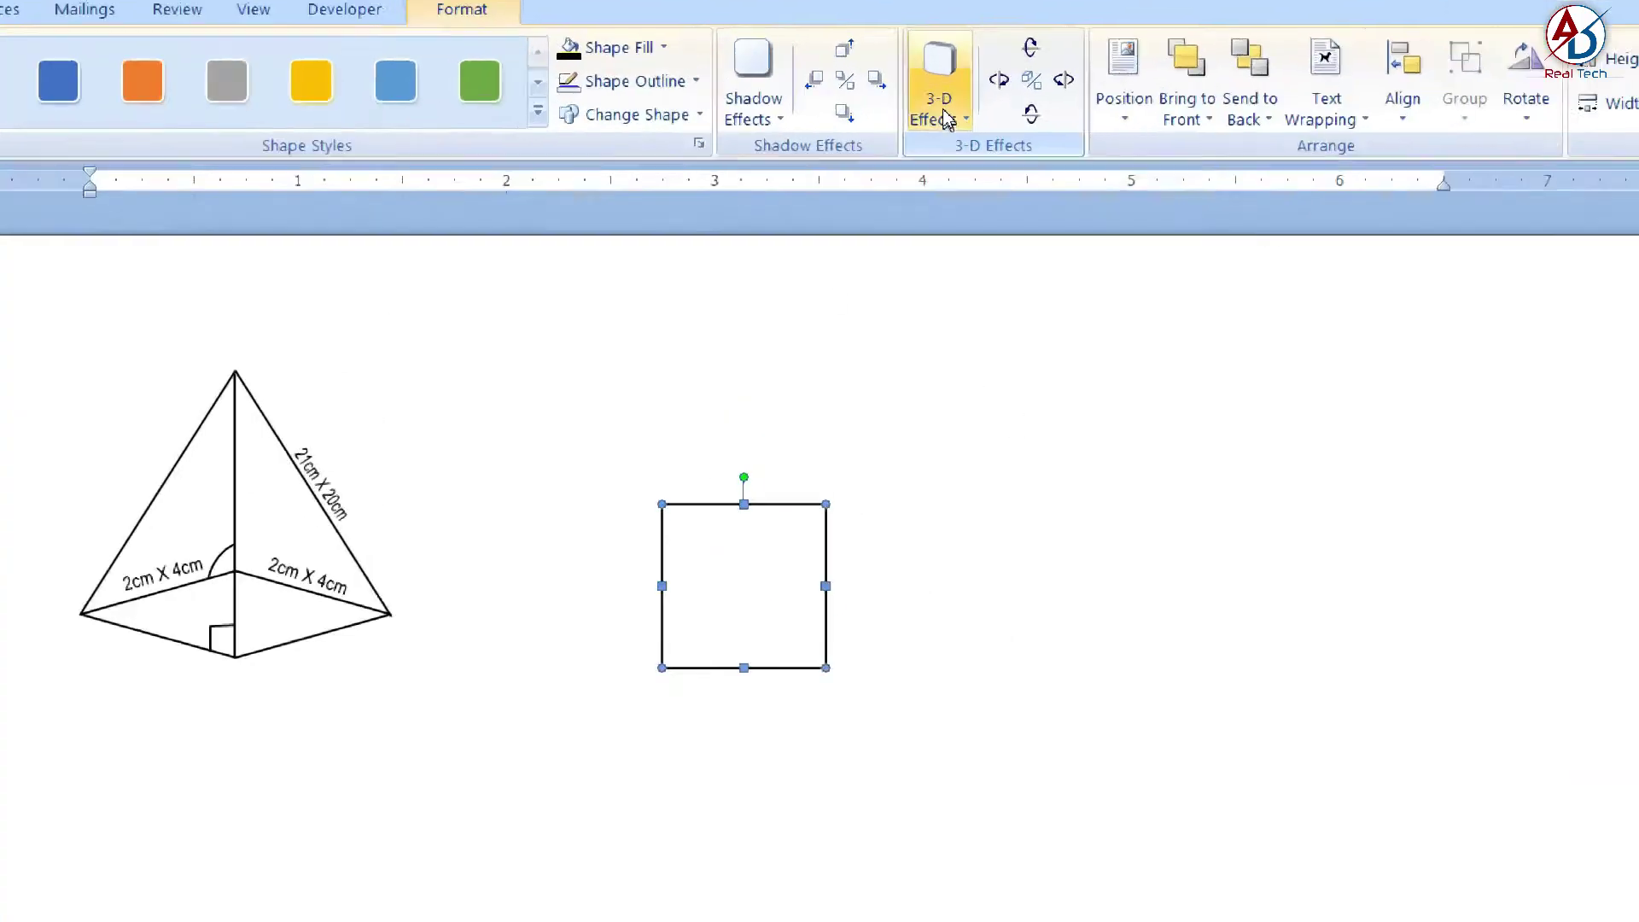
left_click(944, 115)
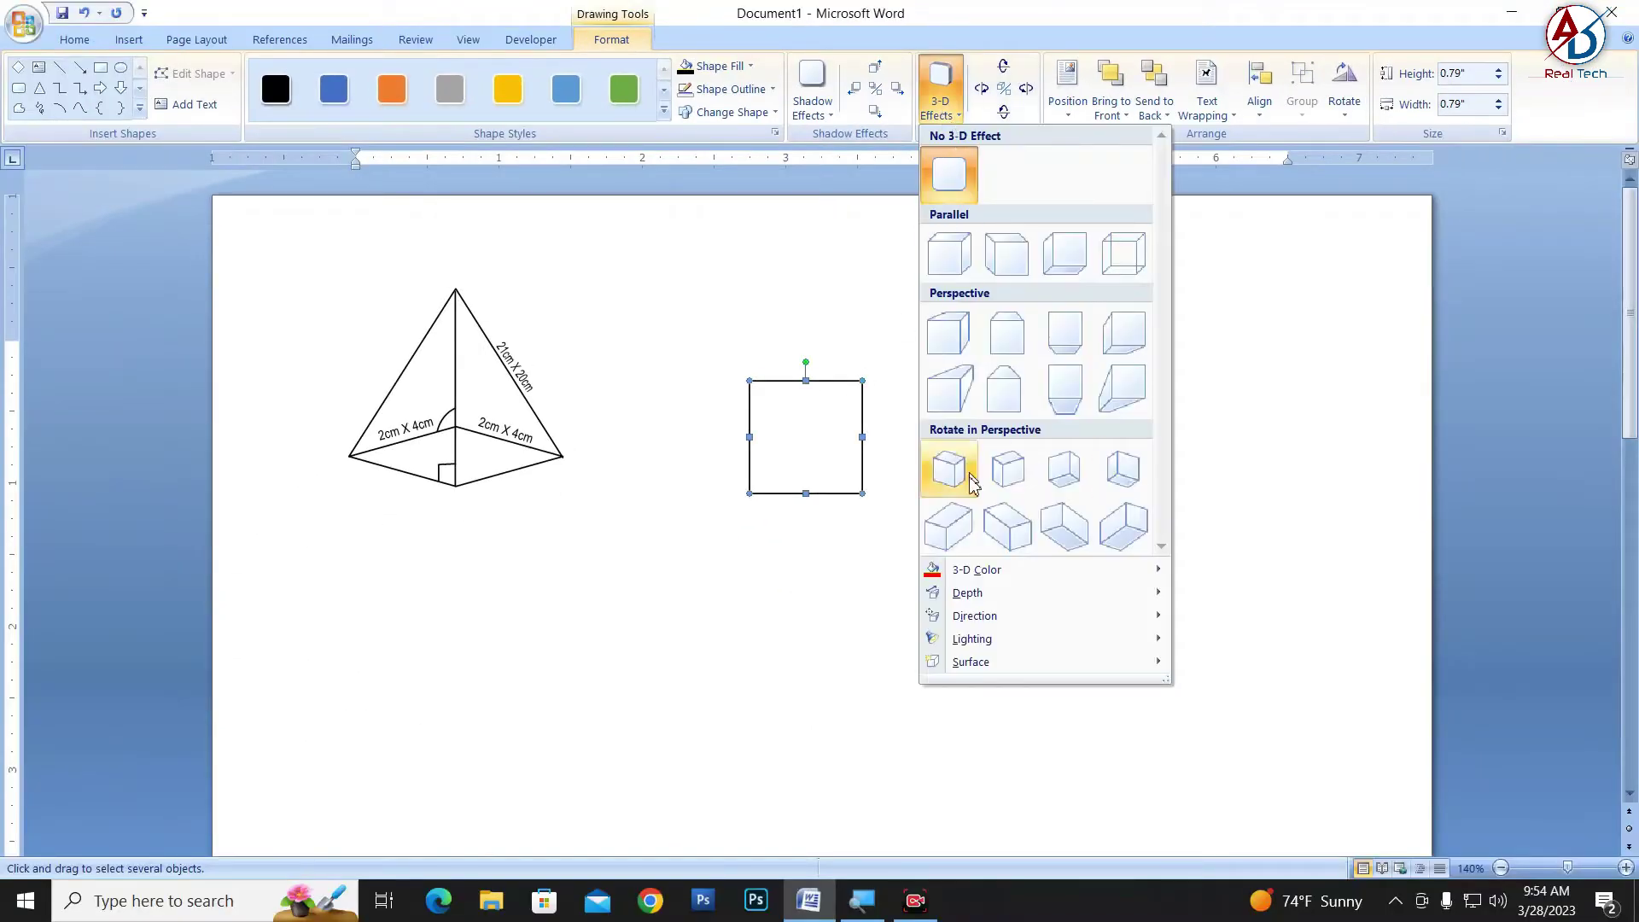
mouse_move(966, 592)
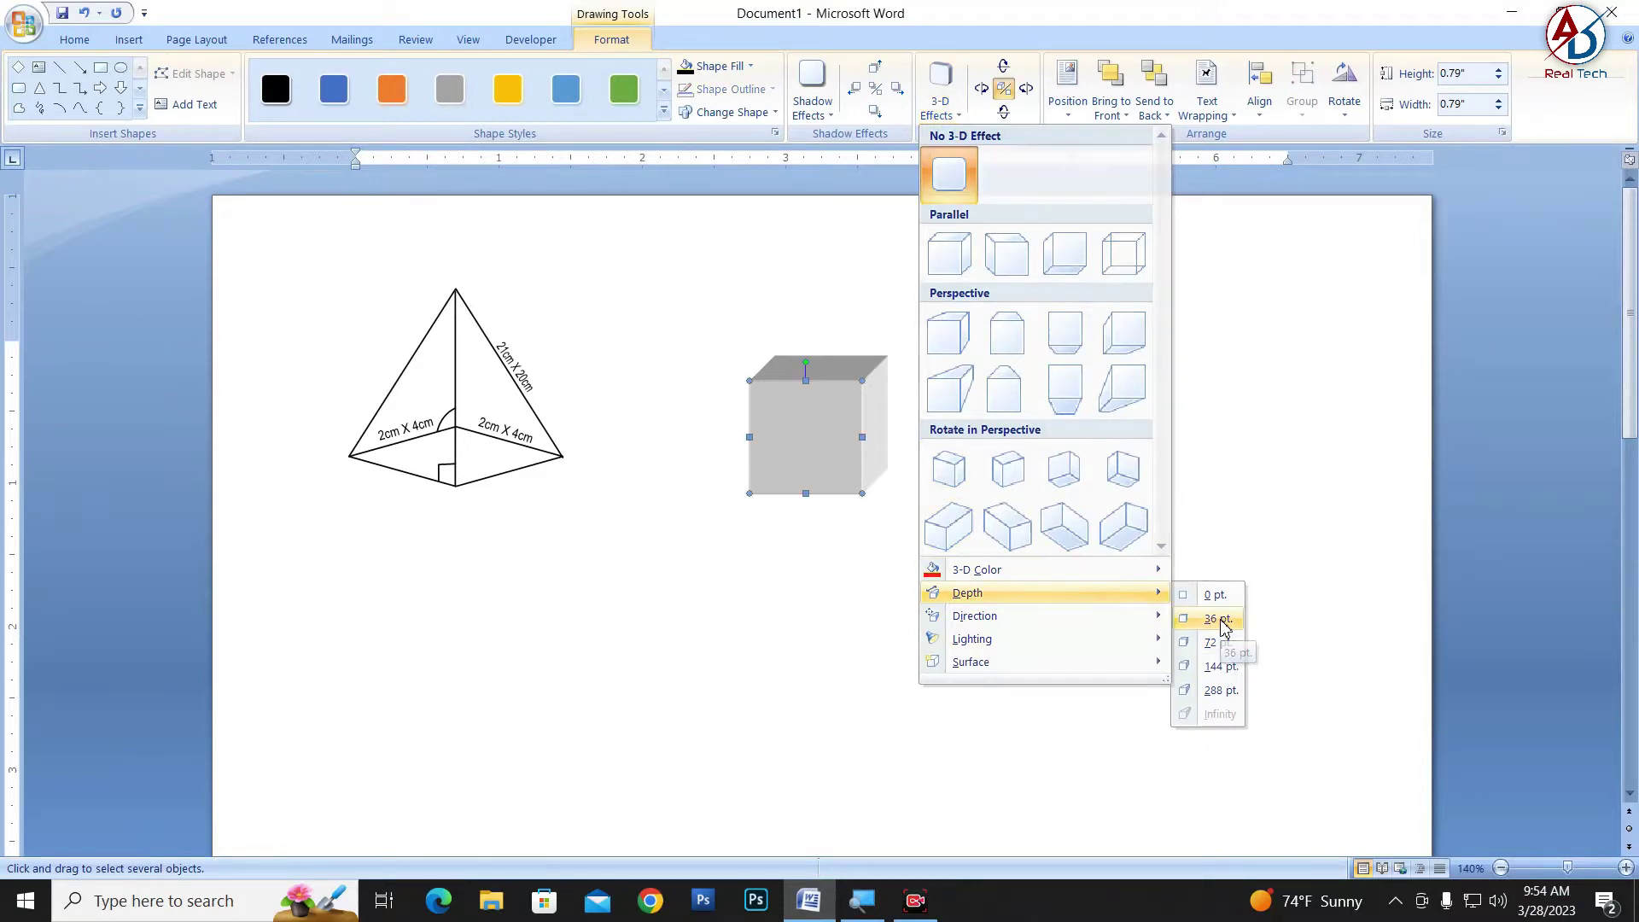
left_click(1220, 620)
left_click(939, 95)
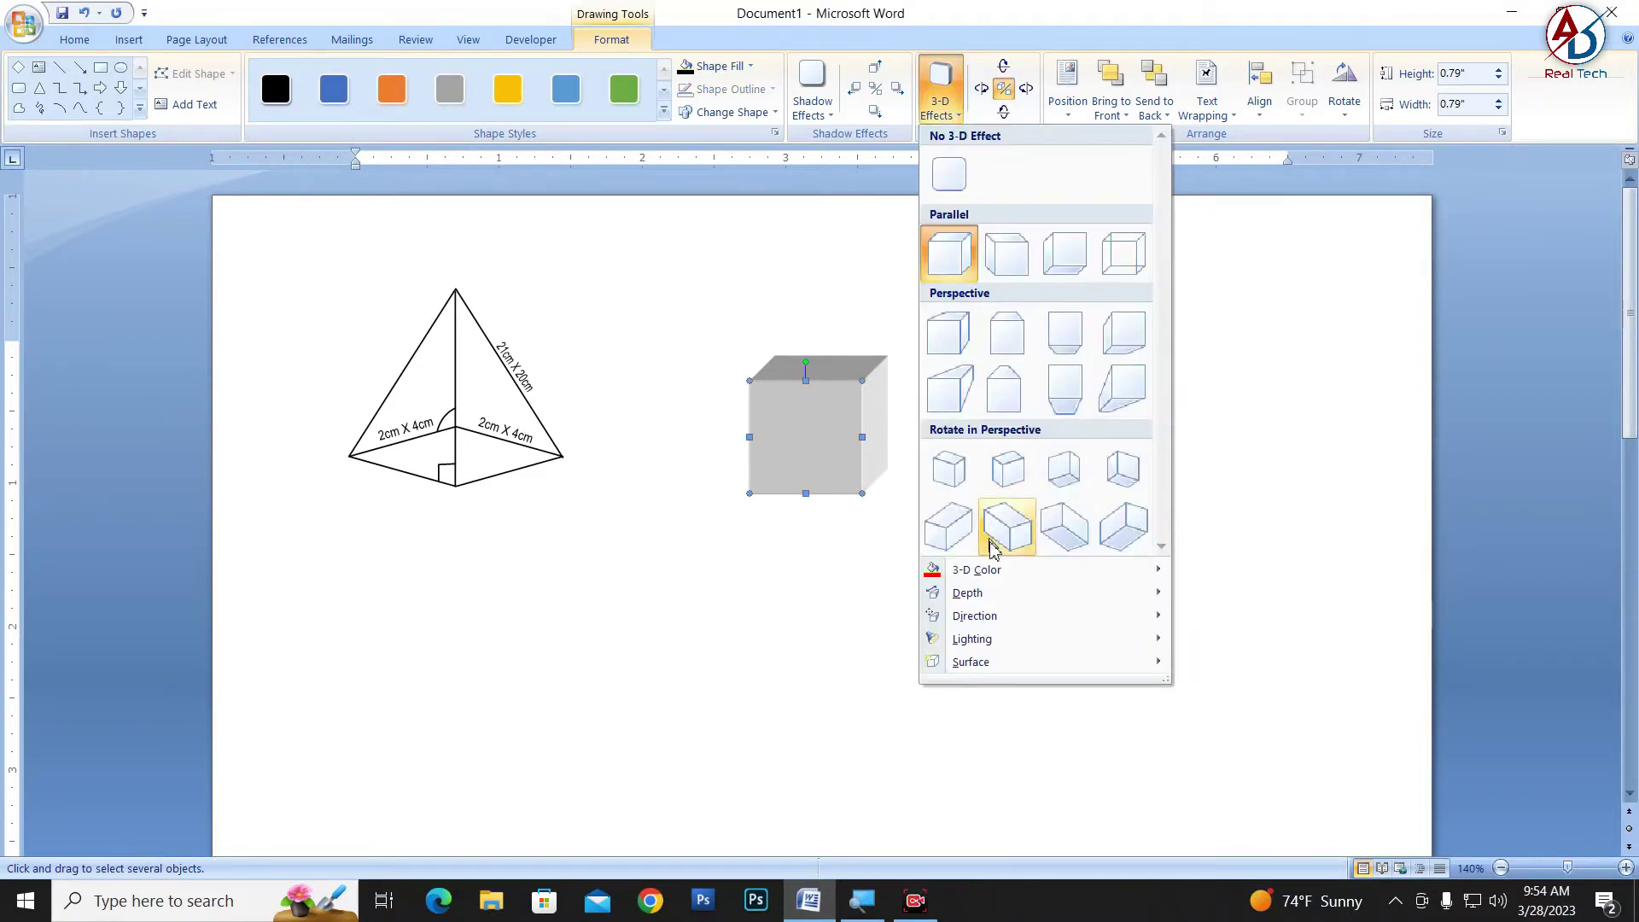
mouse_move(970, 663)
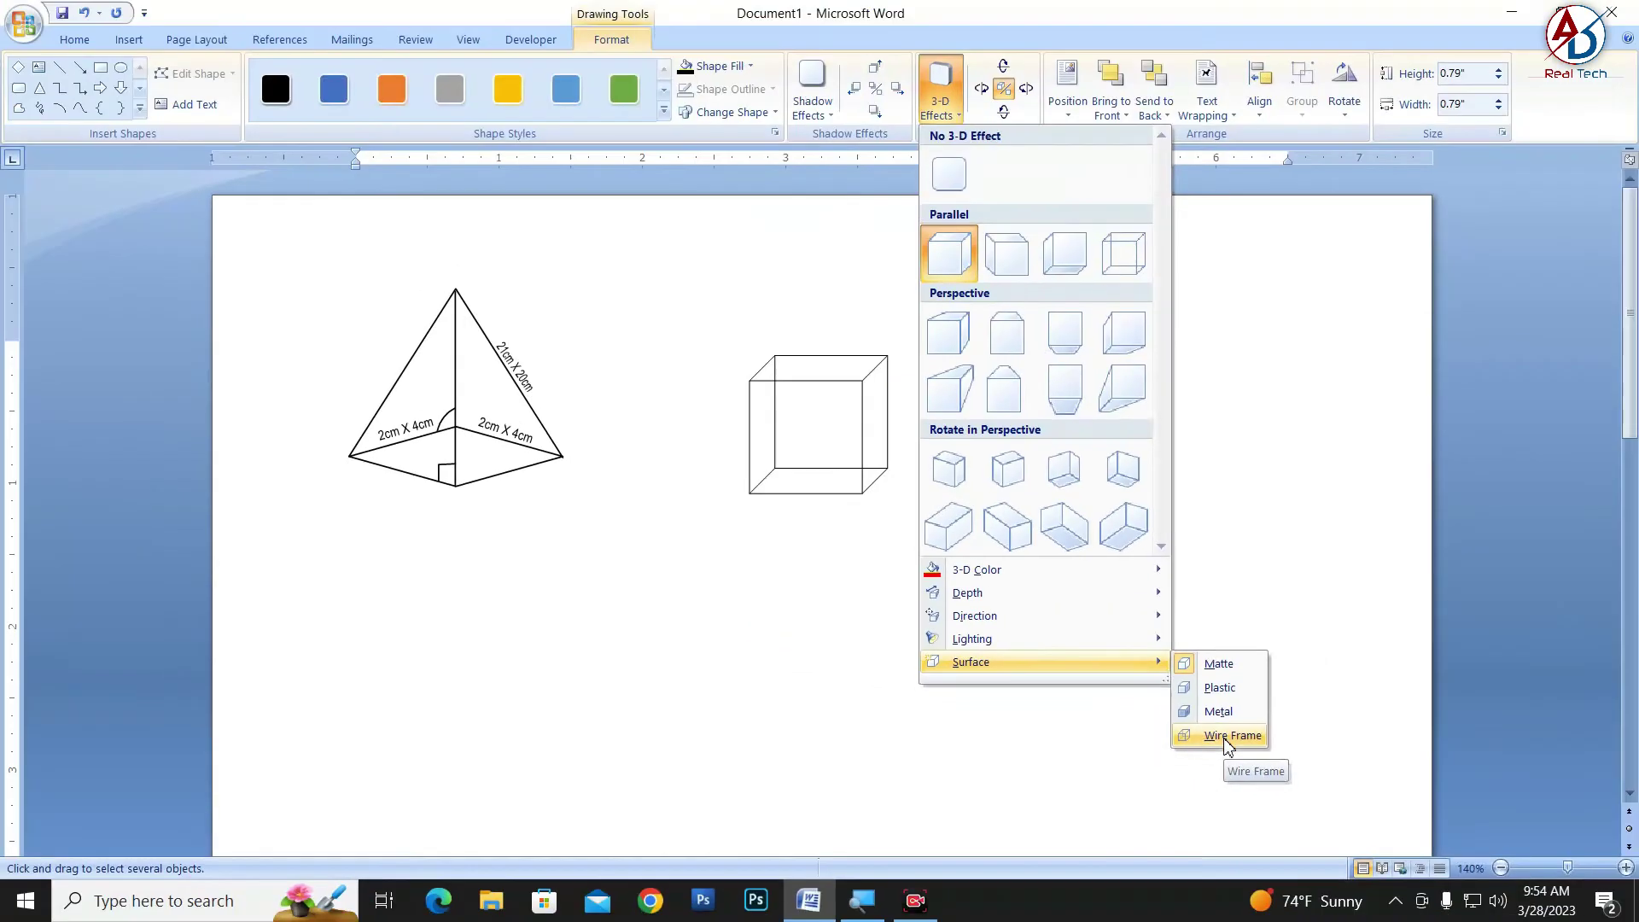
left_click(1232, 739)
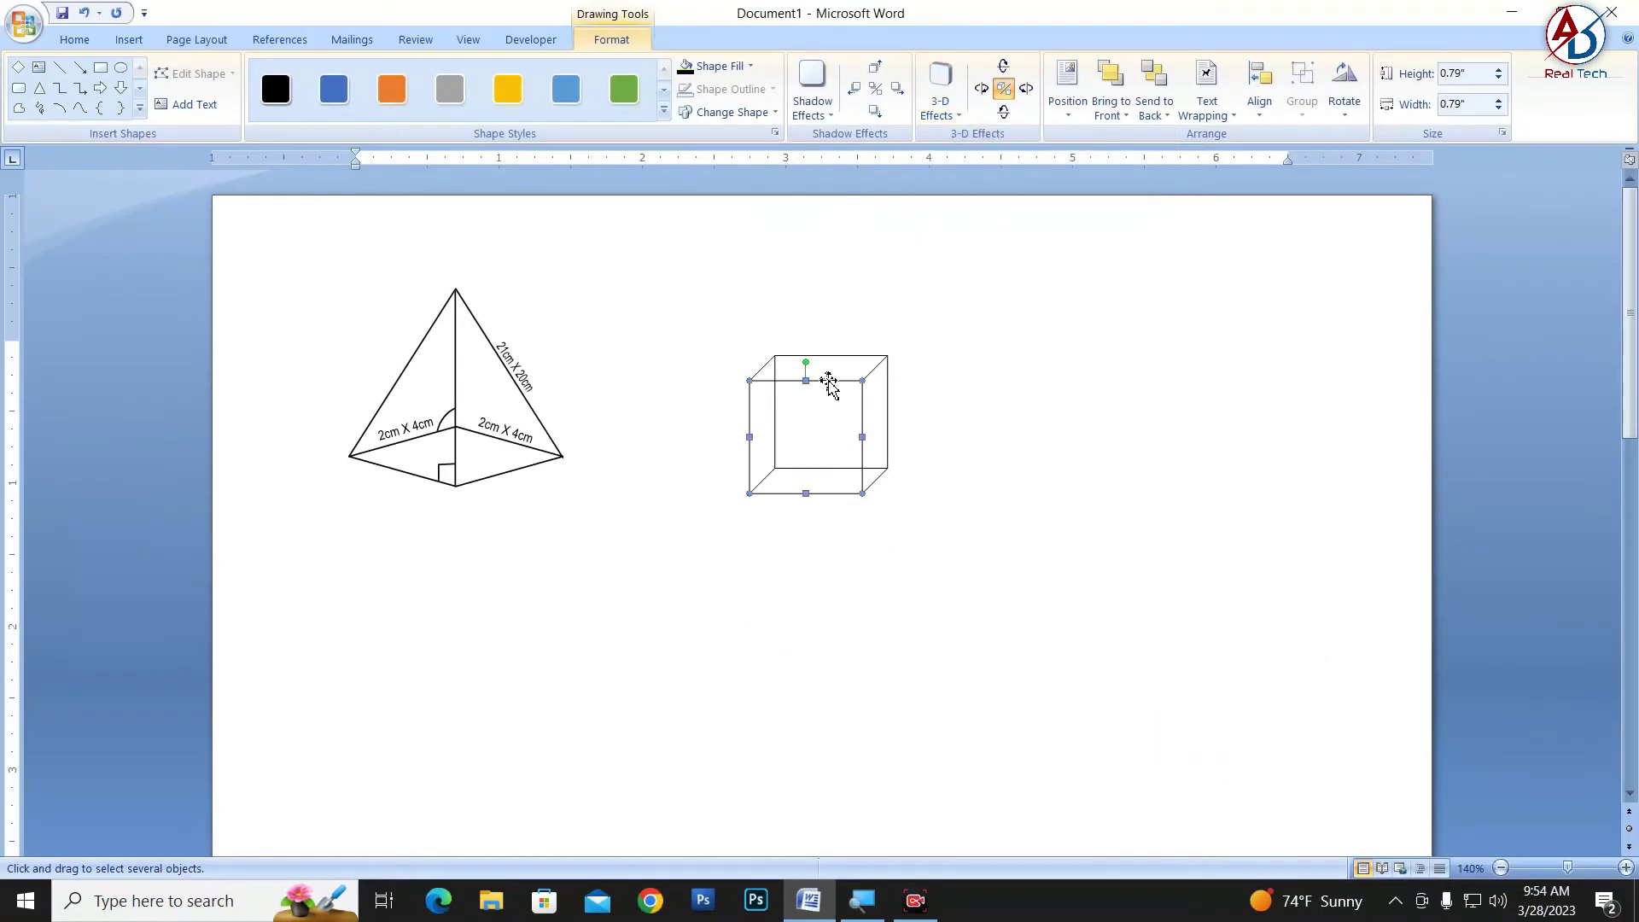
left_click_drag(828, 384, 743, 342)
left_click(1126, 542)
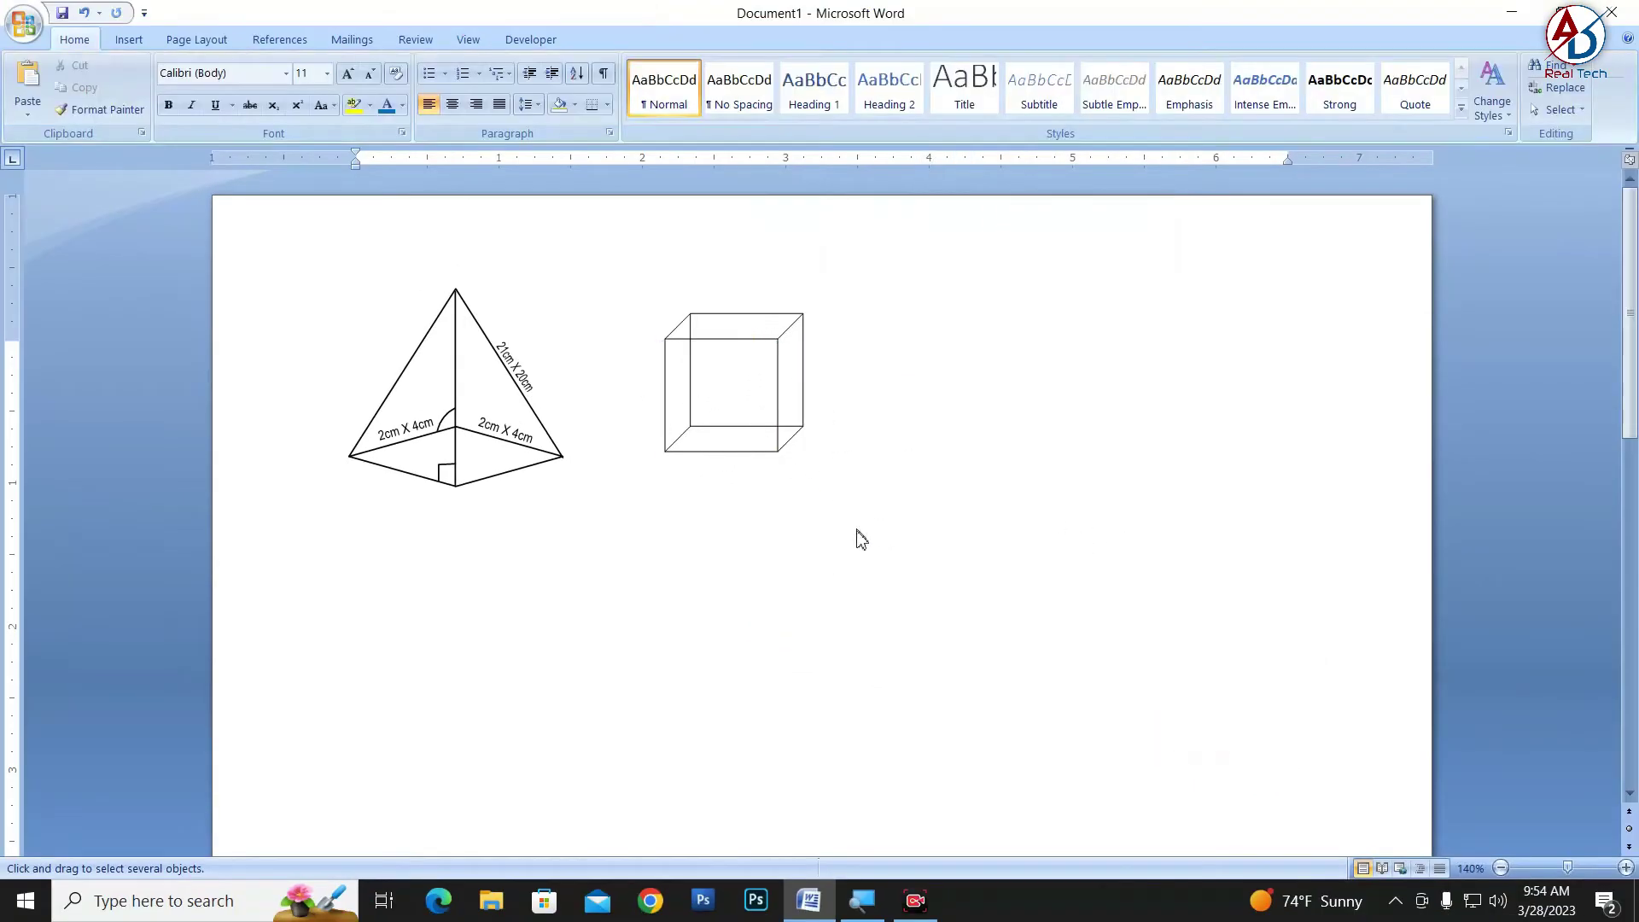
Duplicate the wireframe cube below the original and stretch the copy into a long box
left_click(790, 423)
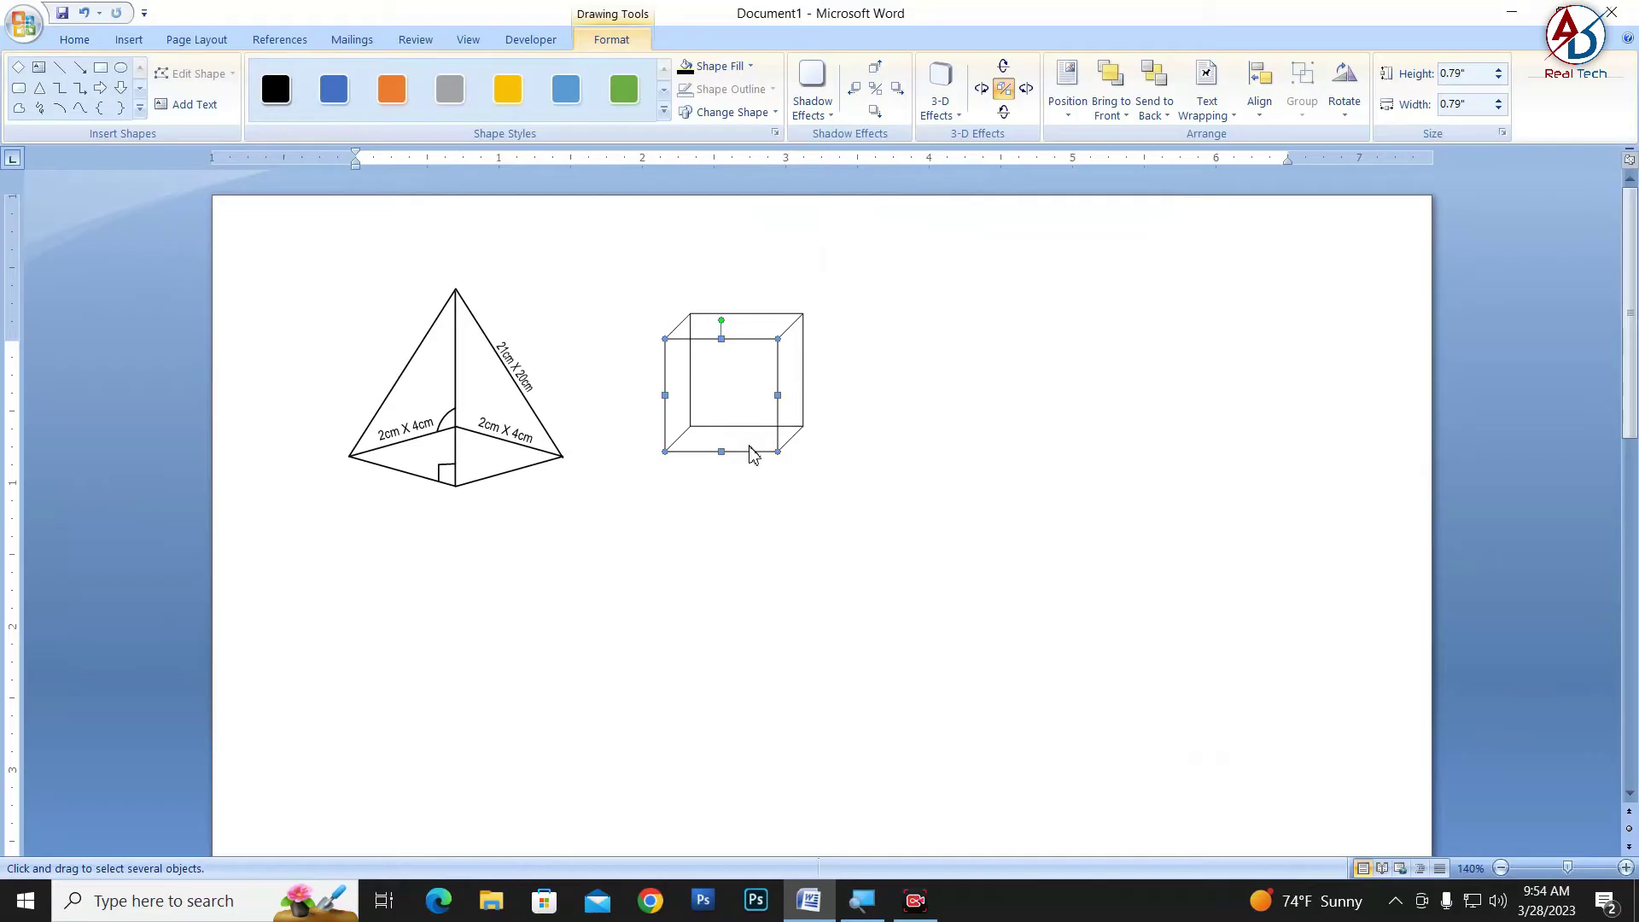
mouse_move(753, 458)
left_mouse_down()
mouse_move(764, 633)
mouse_move(752, 557)
mouse_move(900, 530)
mouse_move(1084, 530)
mouse_move(805, 533)
left_mouse_up()
left_click(987, 659)
left_click(747, 520)
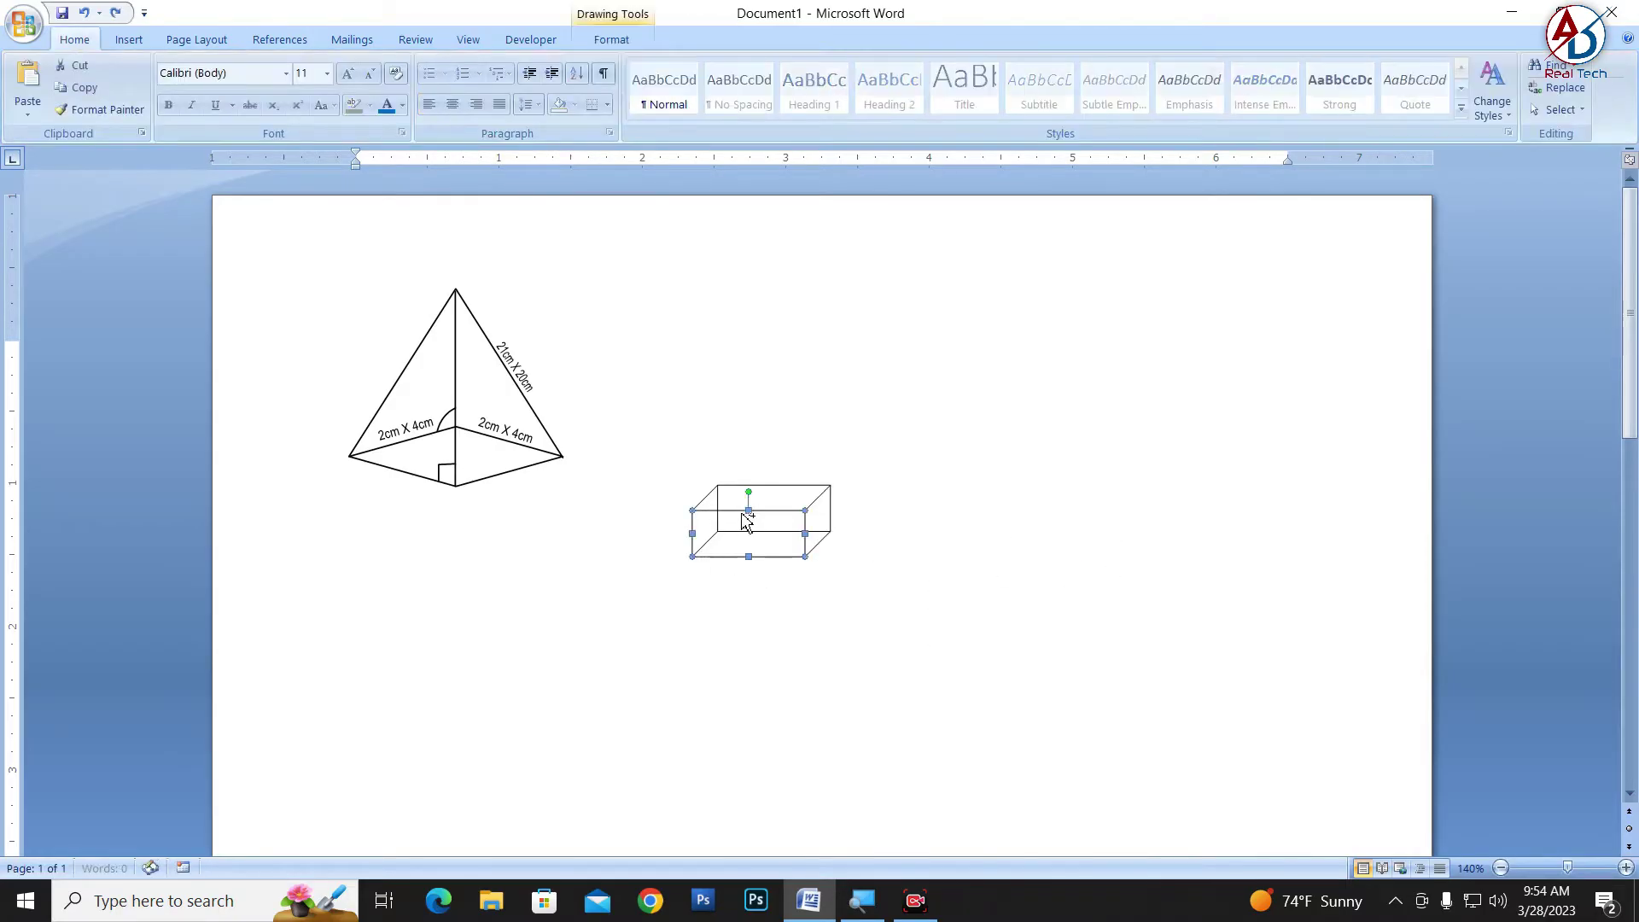
key("ctrl+z")
key("ctrl+z")
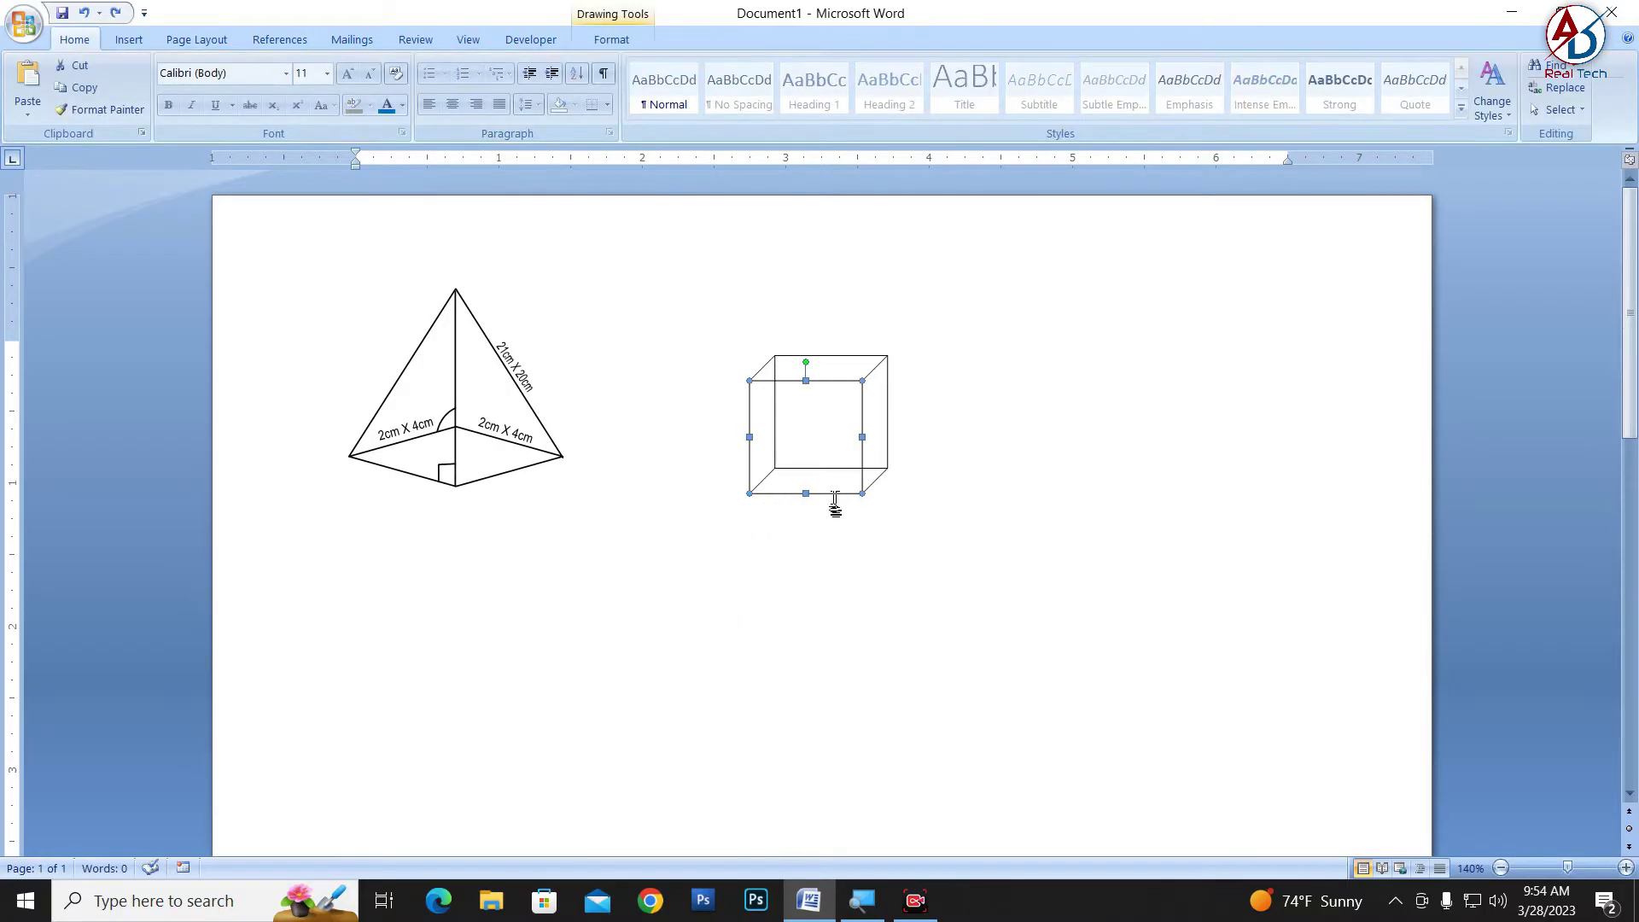
left_click_drag(834, 498, 821, 658)
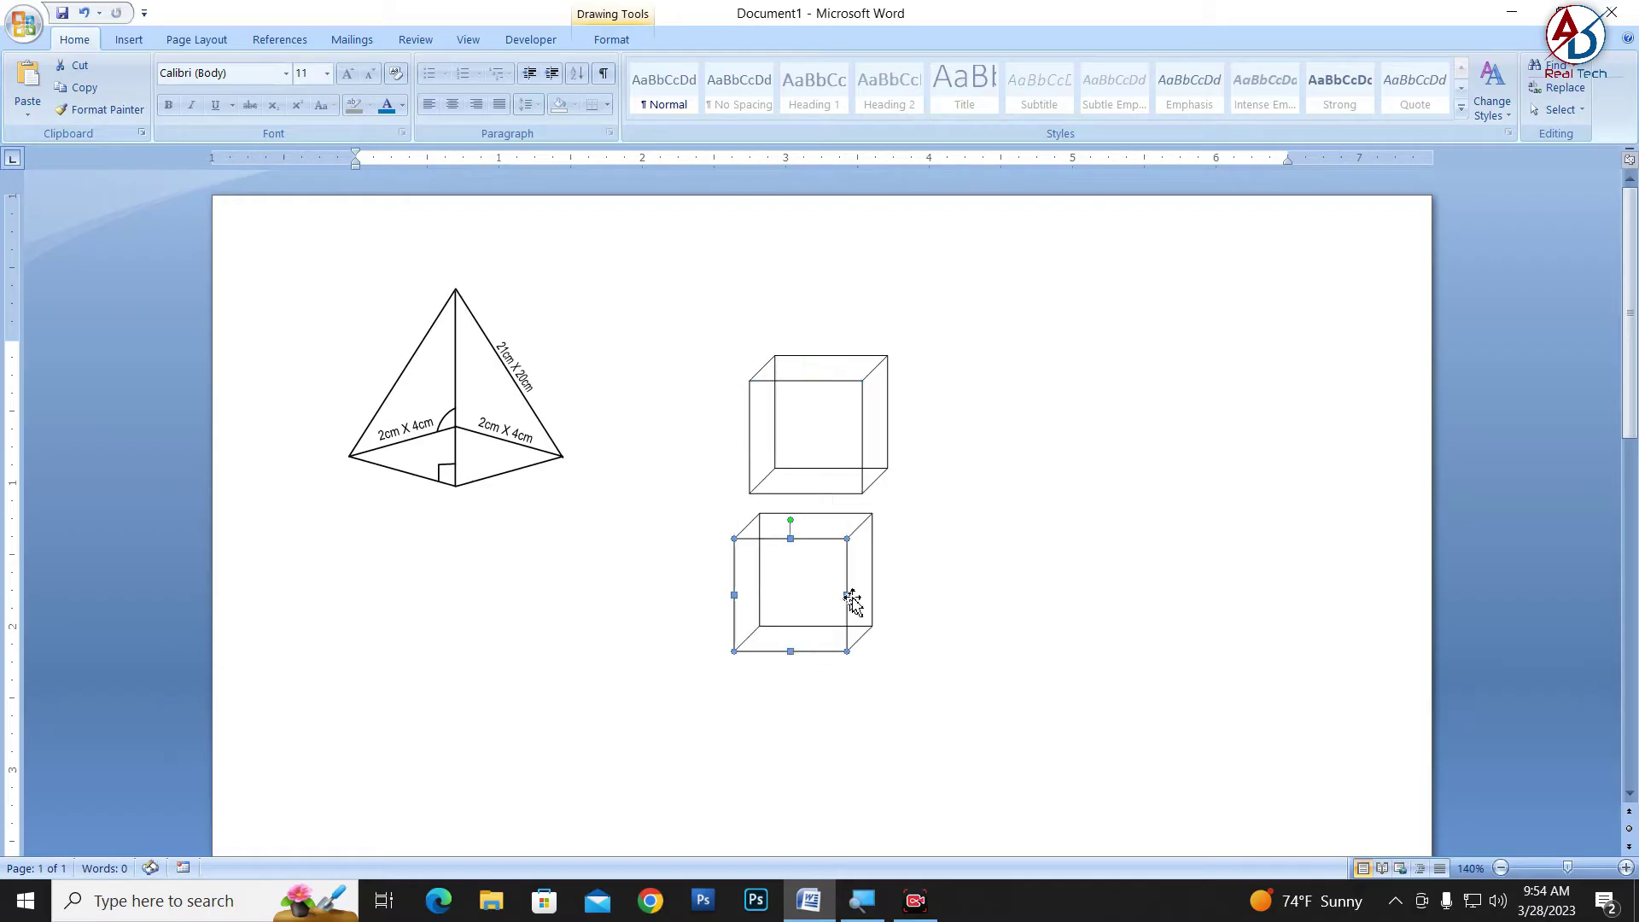
left_click_drag(847, 595, 1162, 597)
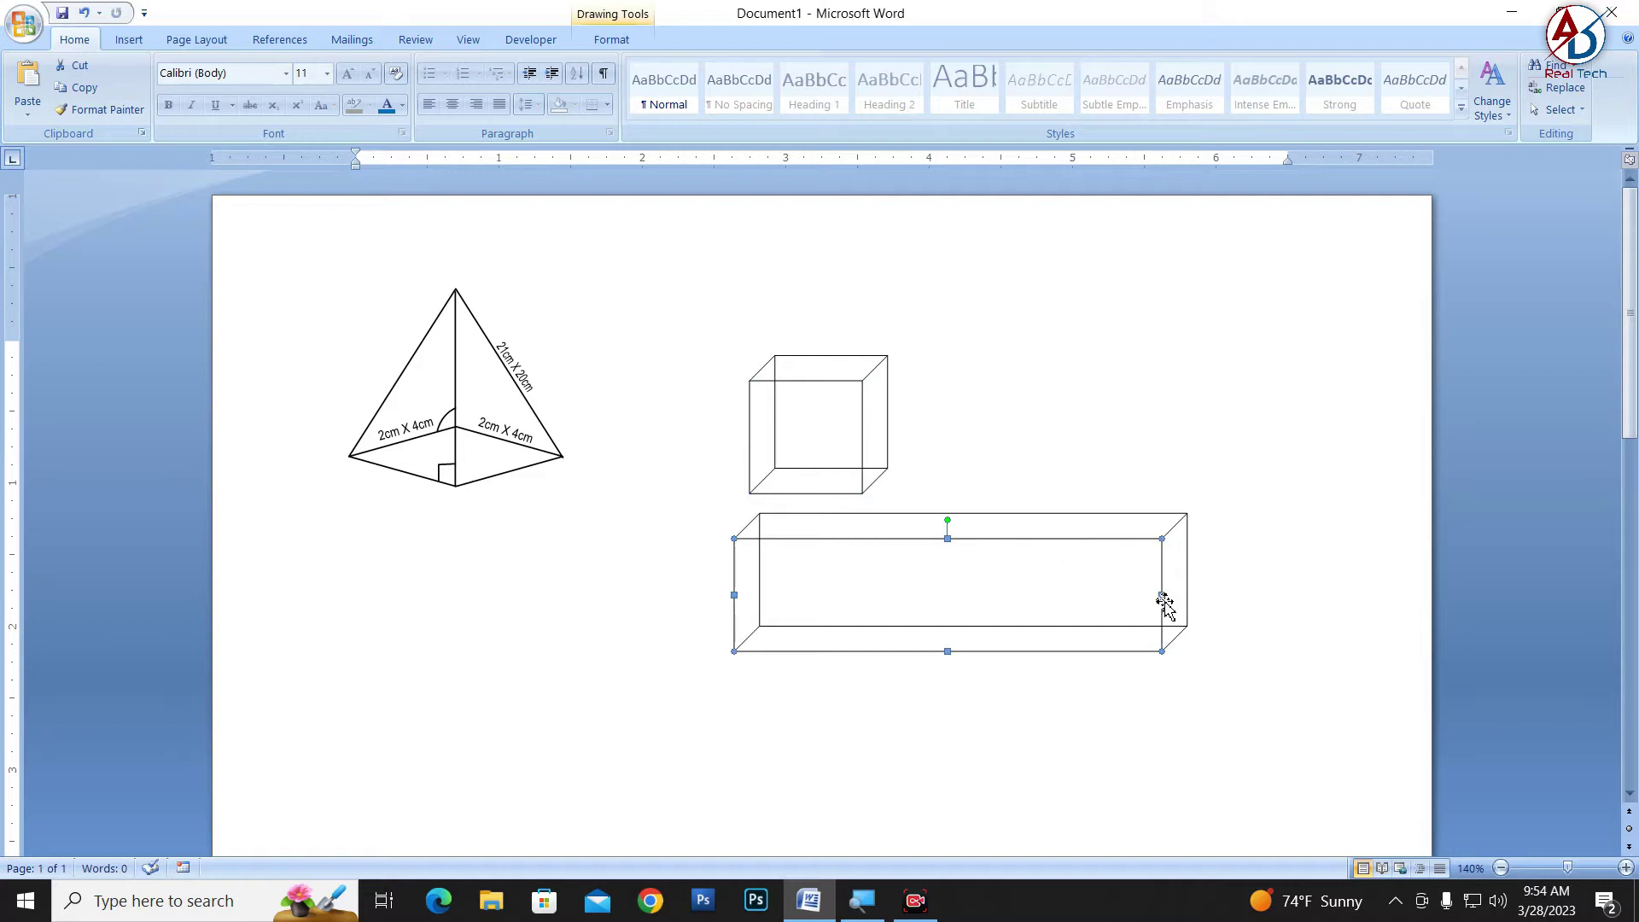
left_click_drag(1165, 595, 1066, 595)
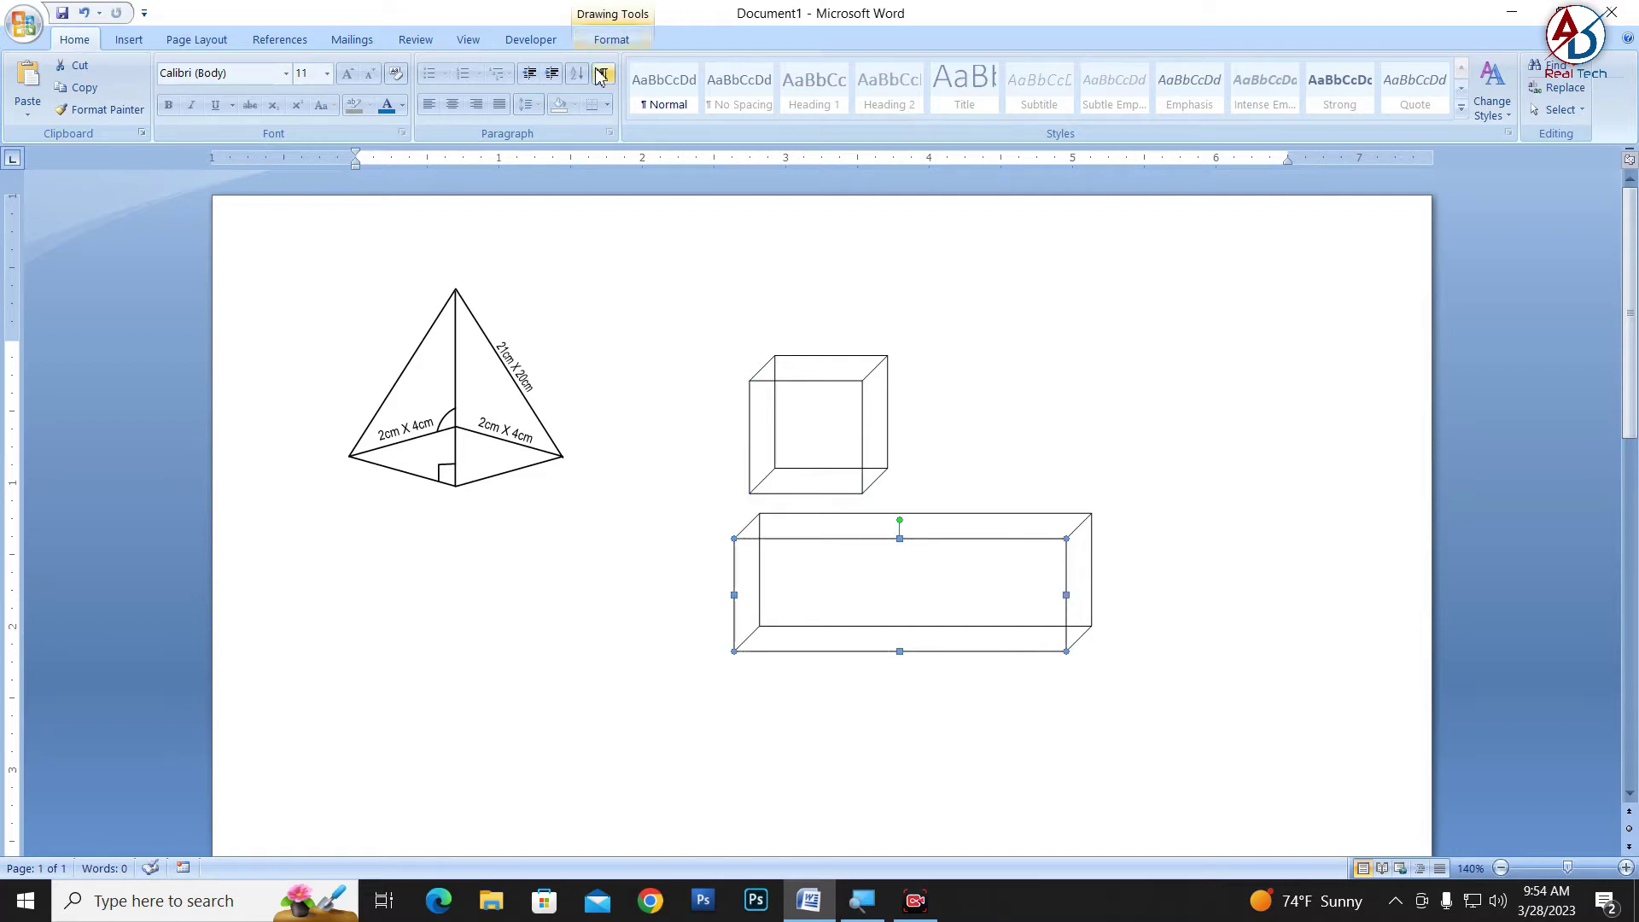
Give the long box a 72 pt 3-D depth and line up pyramid, cube and cuboid
left_click(611, 43)
left_click(941, 90)
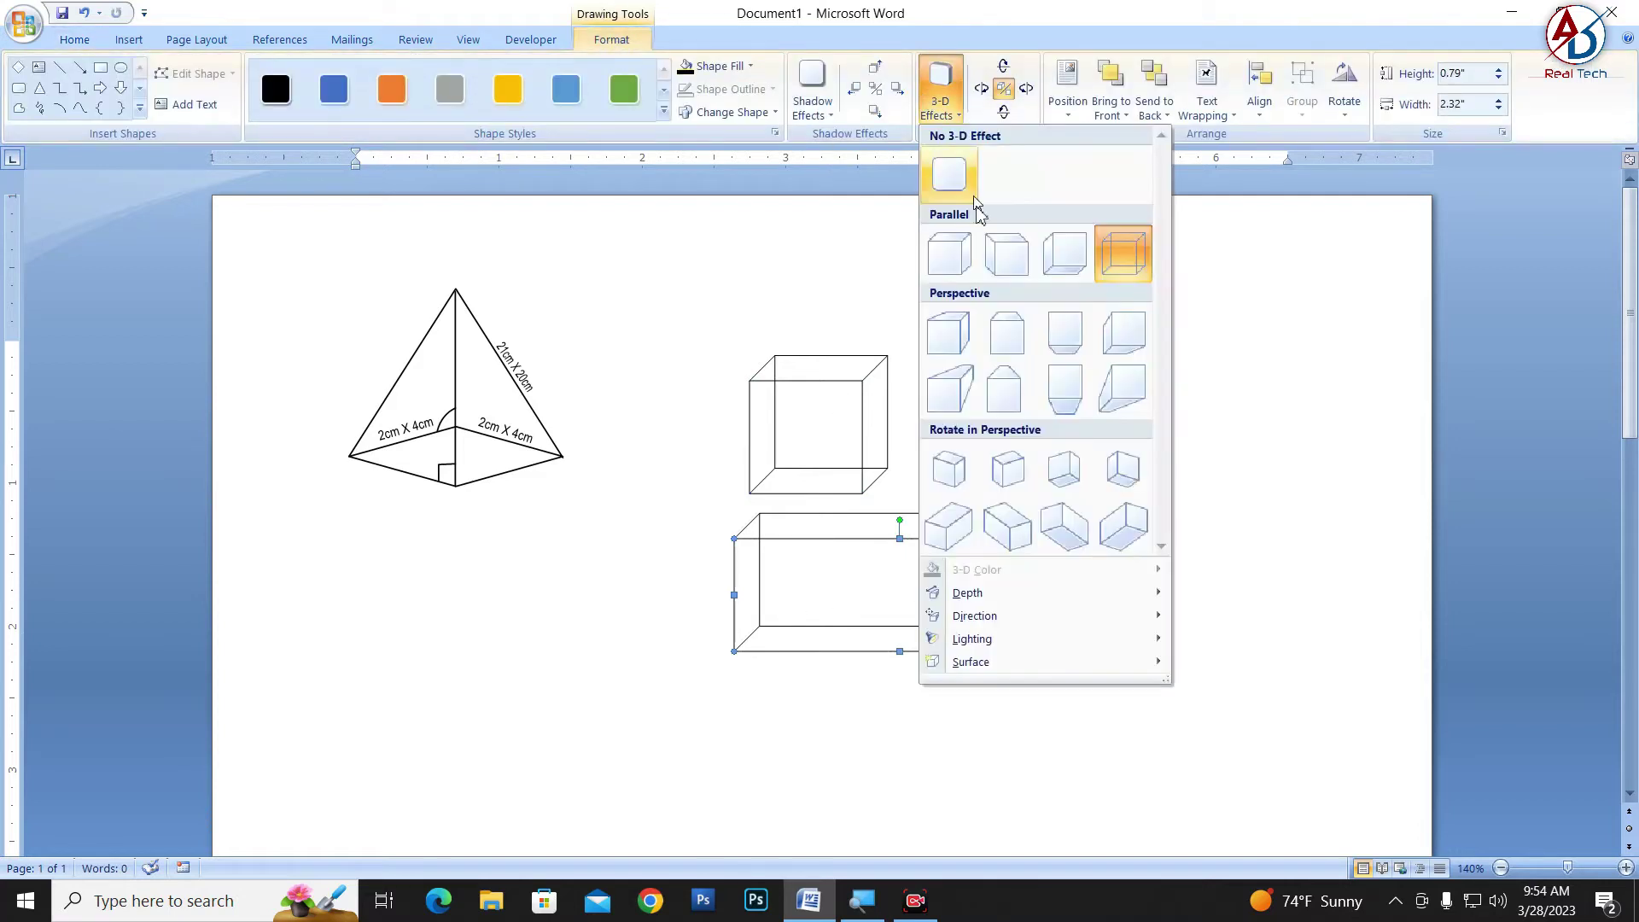
mouse_move(968, 593)
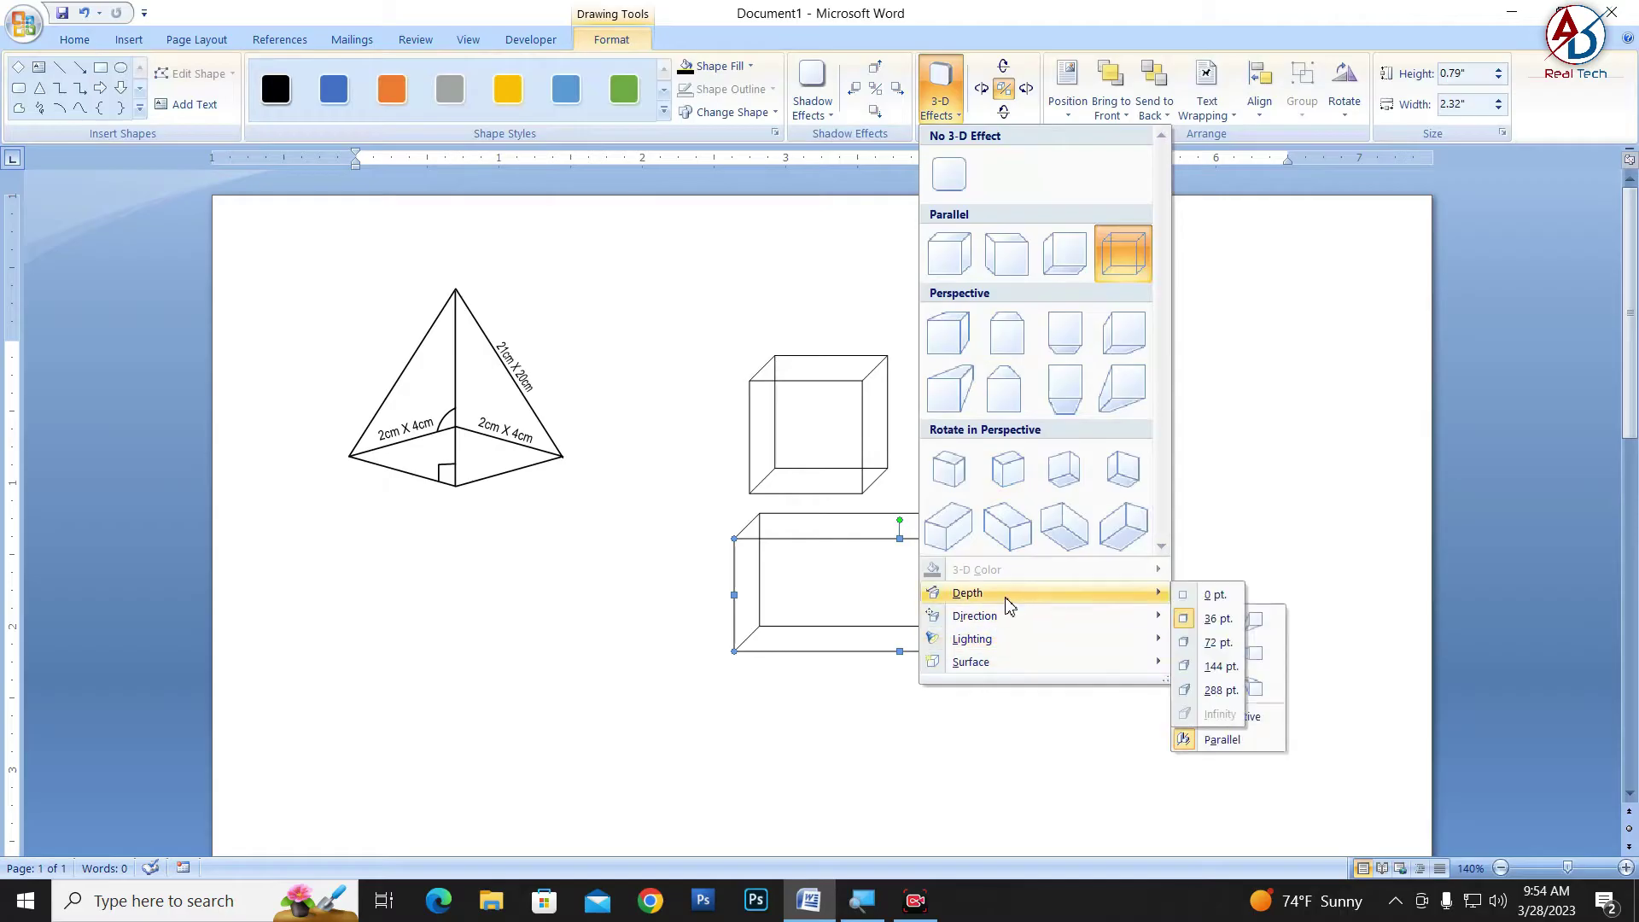
left_click(1195, 651)
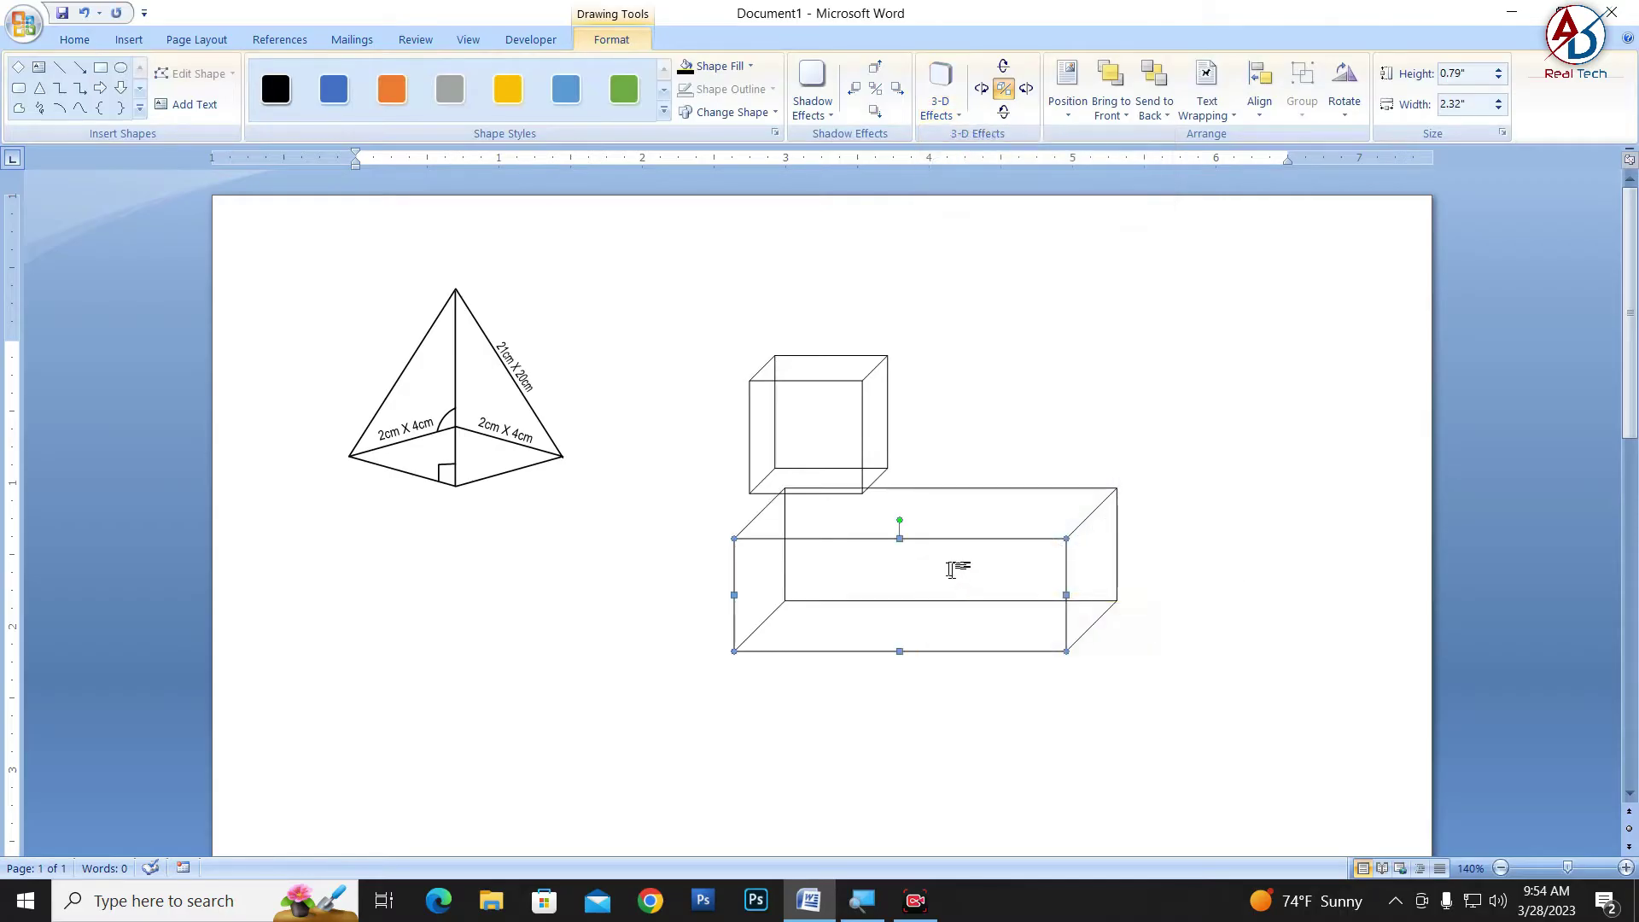
left_click_drag(965, 547, 1198, 353)
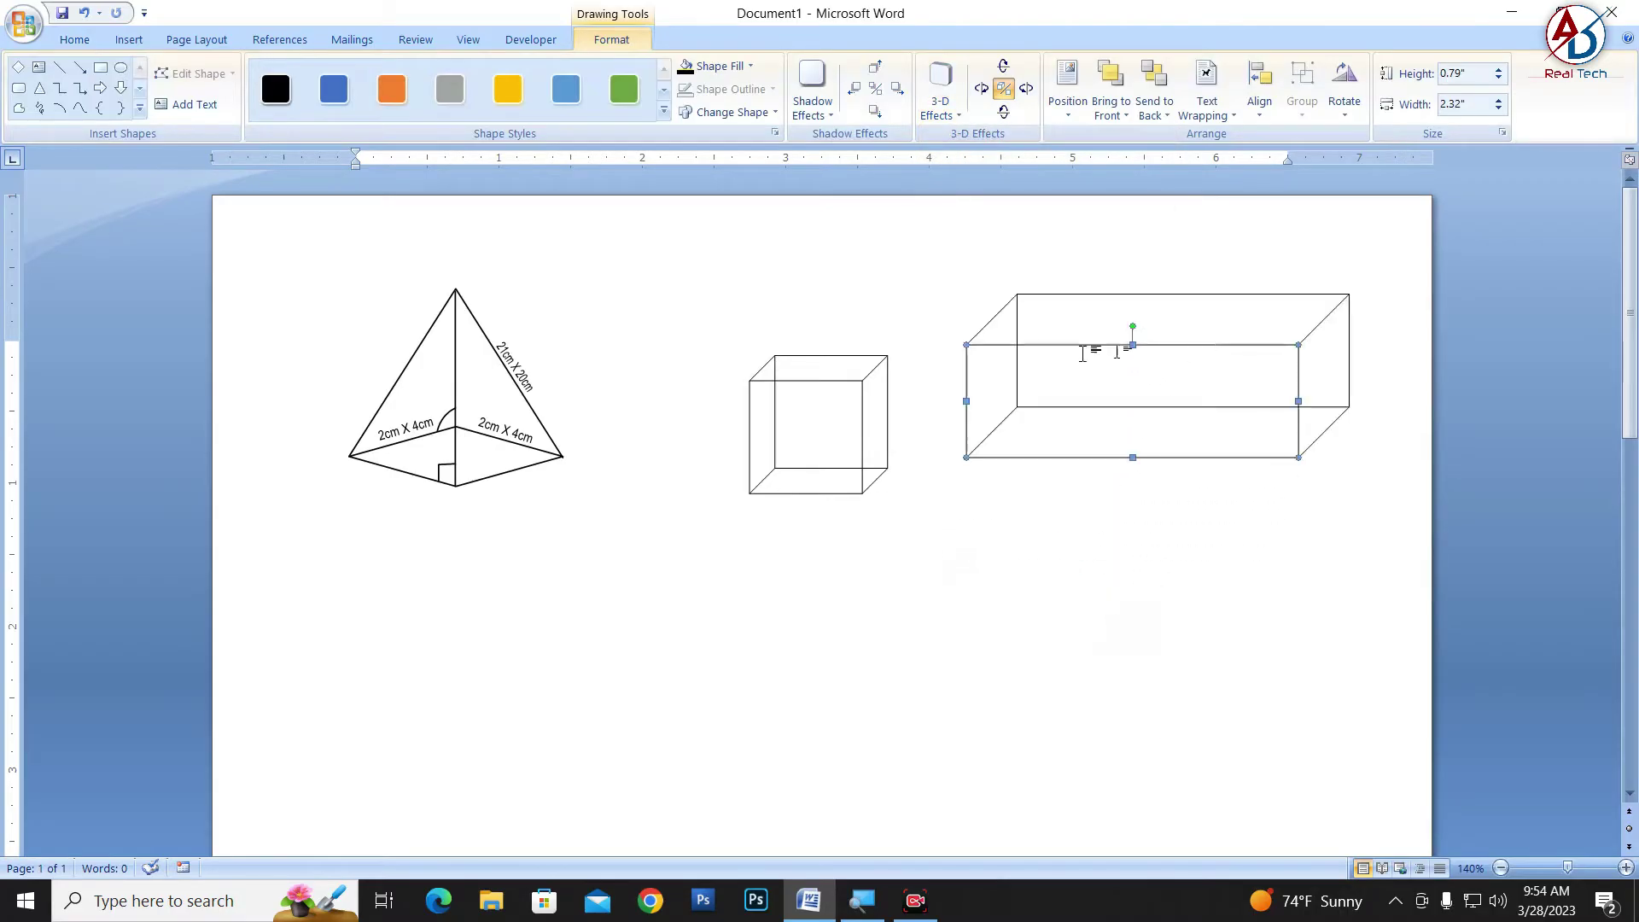
left_click_drag(816, 384, 703, 364)
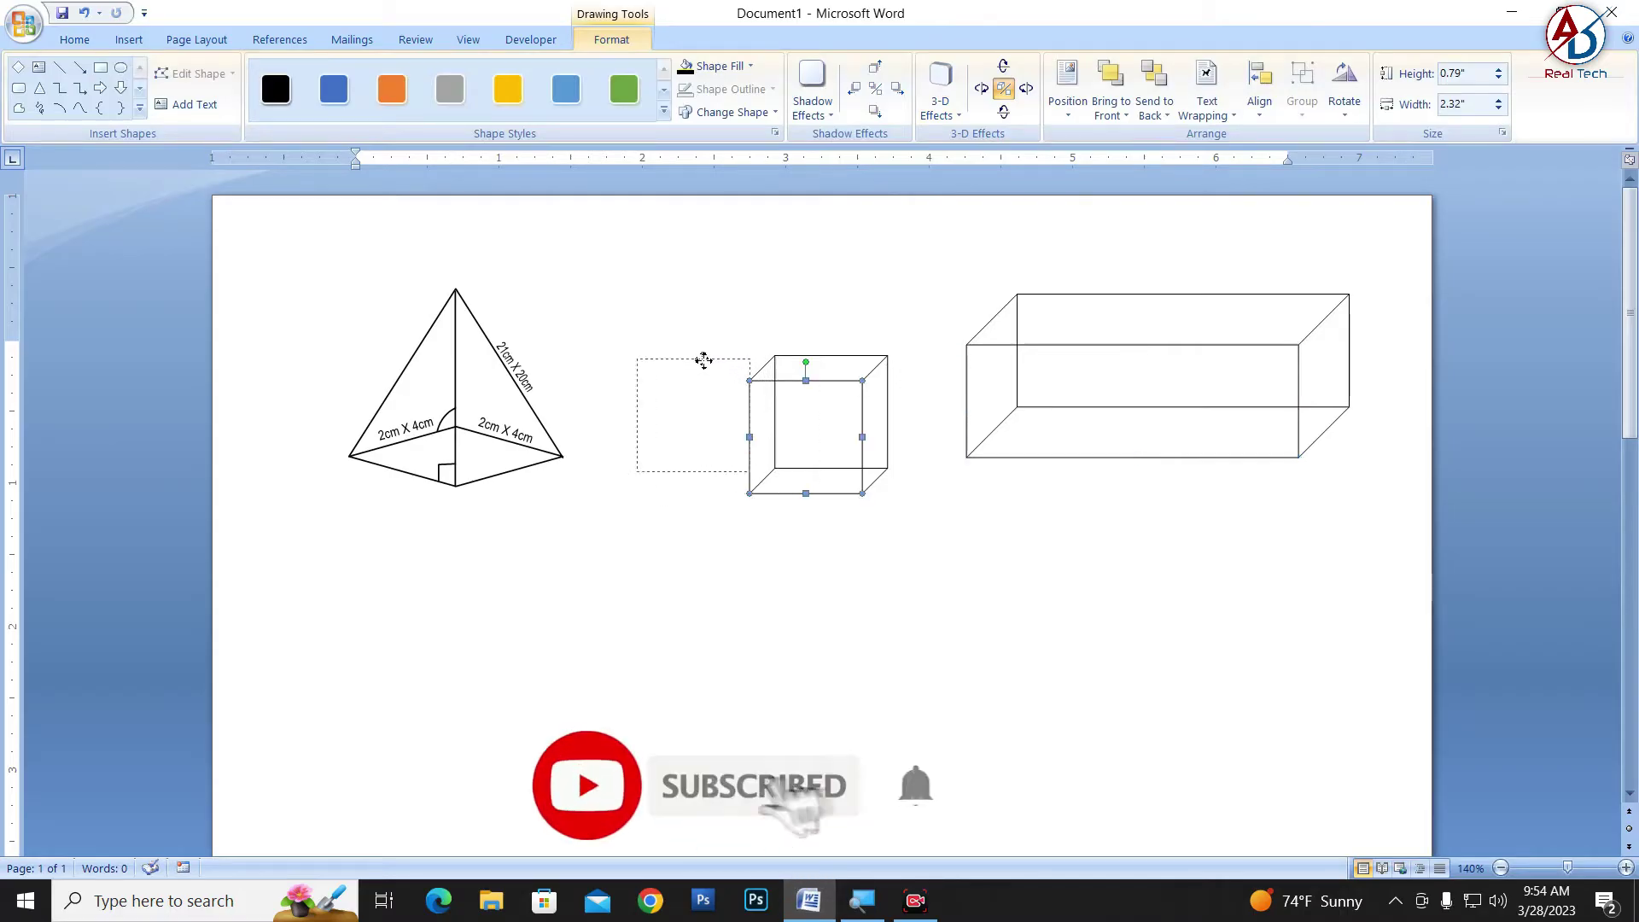
left_click_drag(1037, 353, 924, 359)
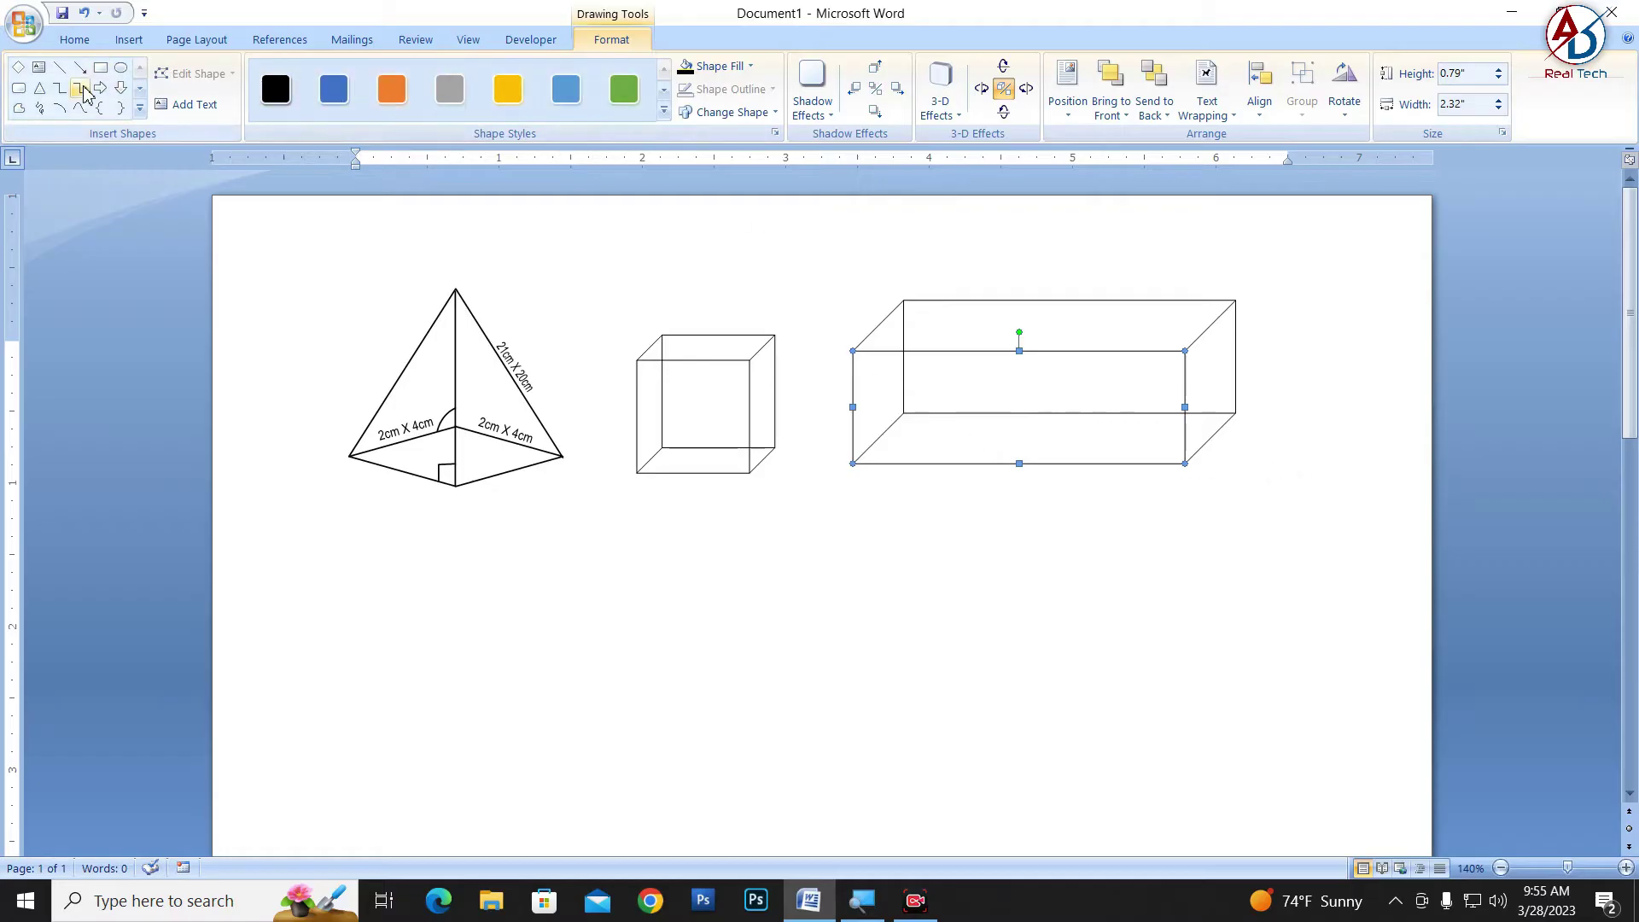
Draw a text box under the cuboid and apply the No Spacing style for the 24cm X 25cm label
left_click(38, 68)
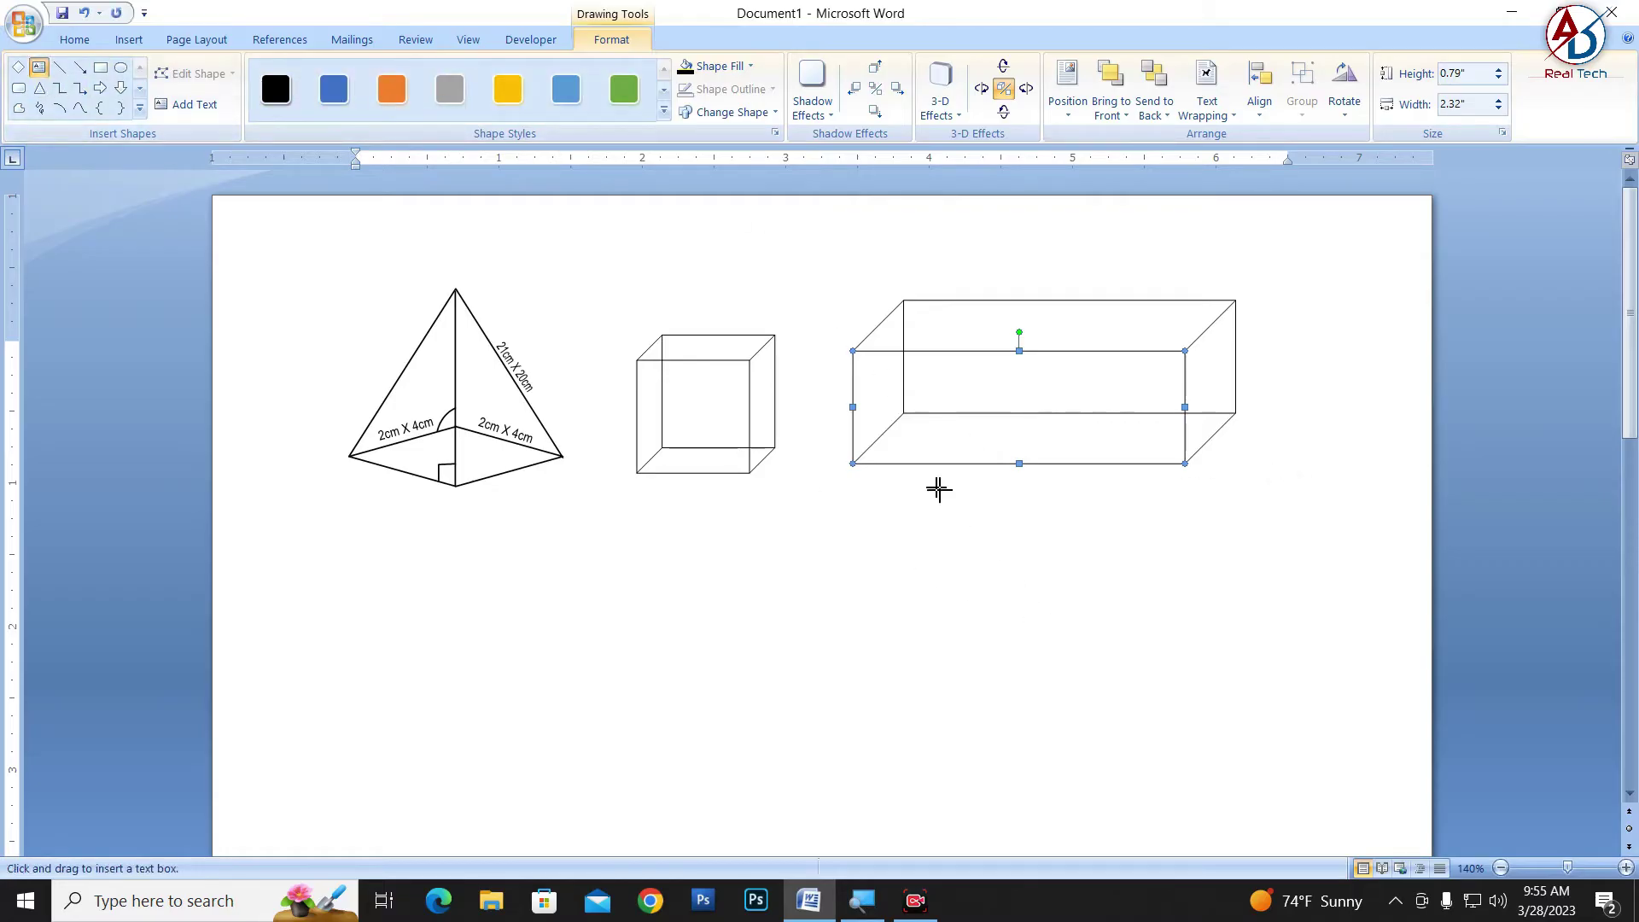
left_click_drag(937, 489, 1136, 533)
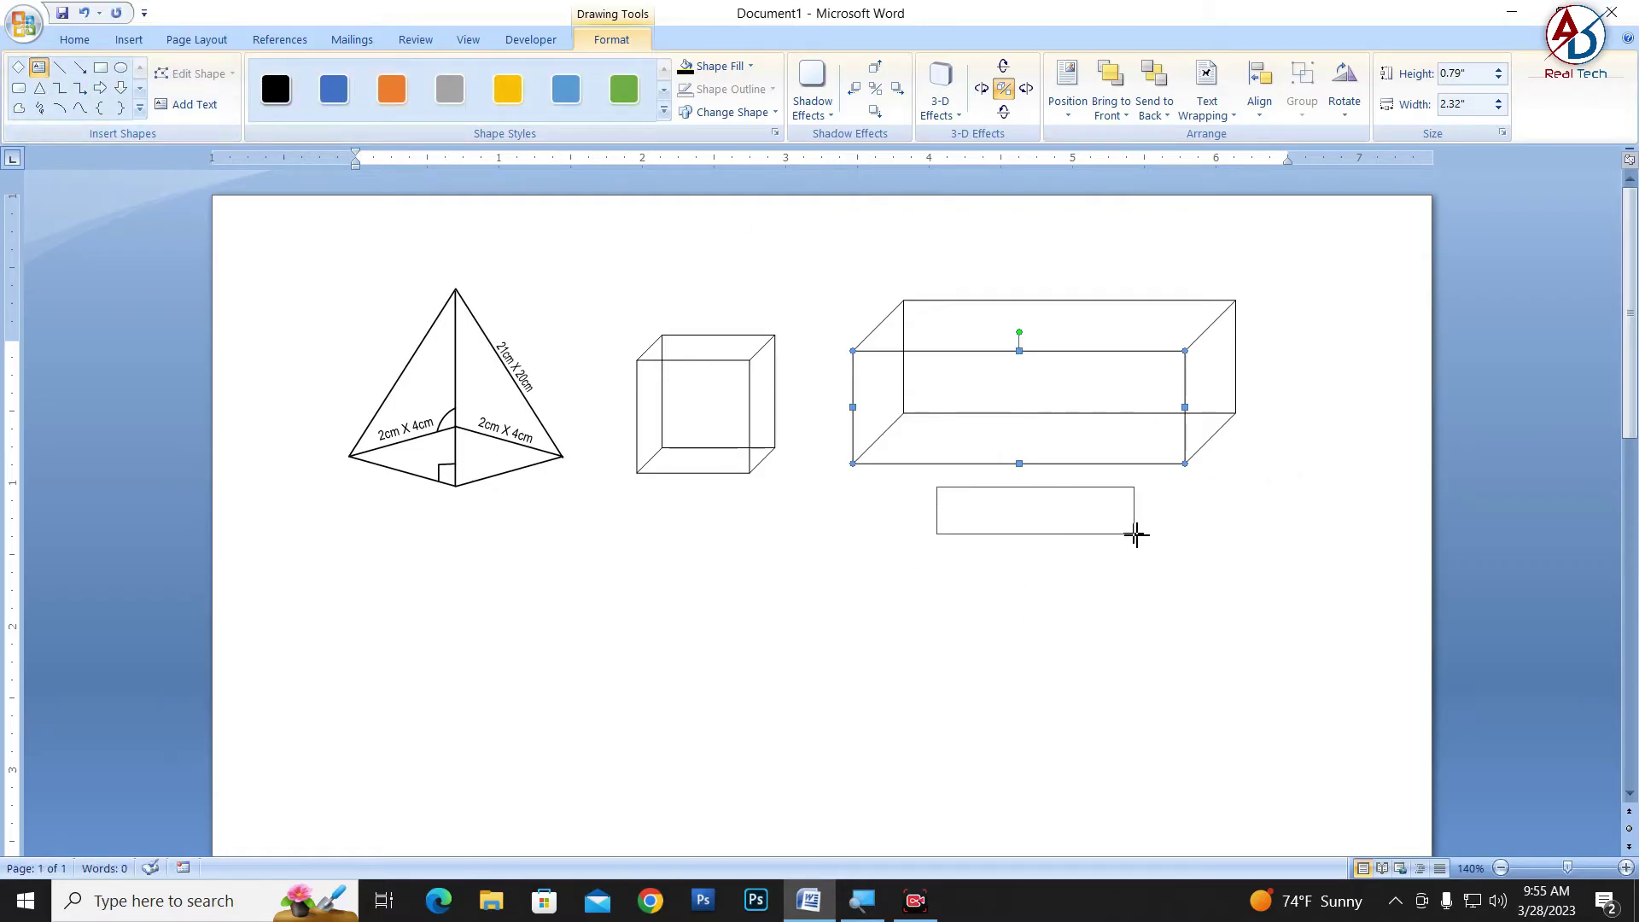
left_click(75, 39)
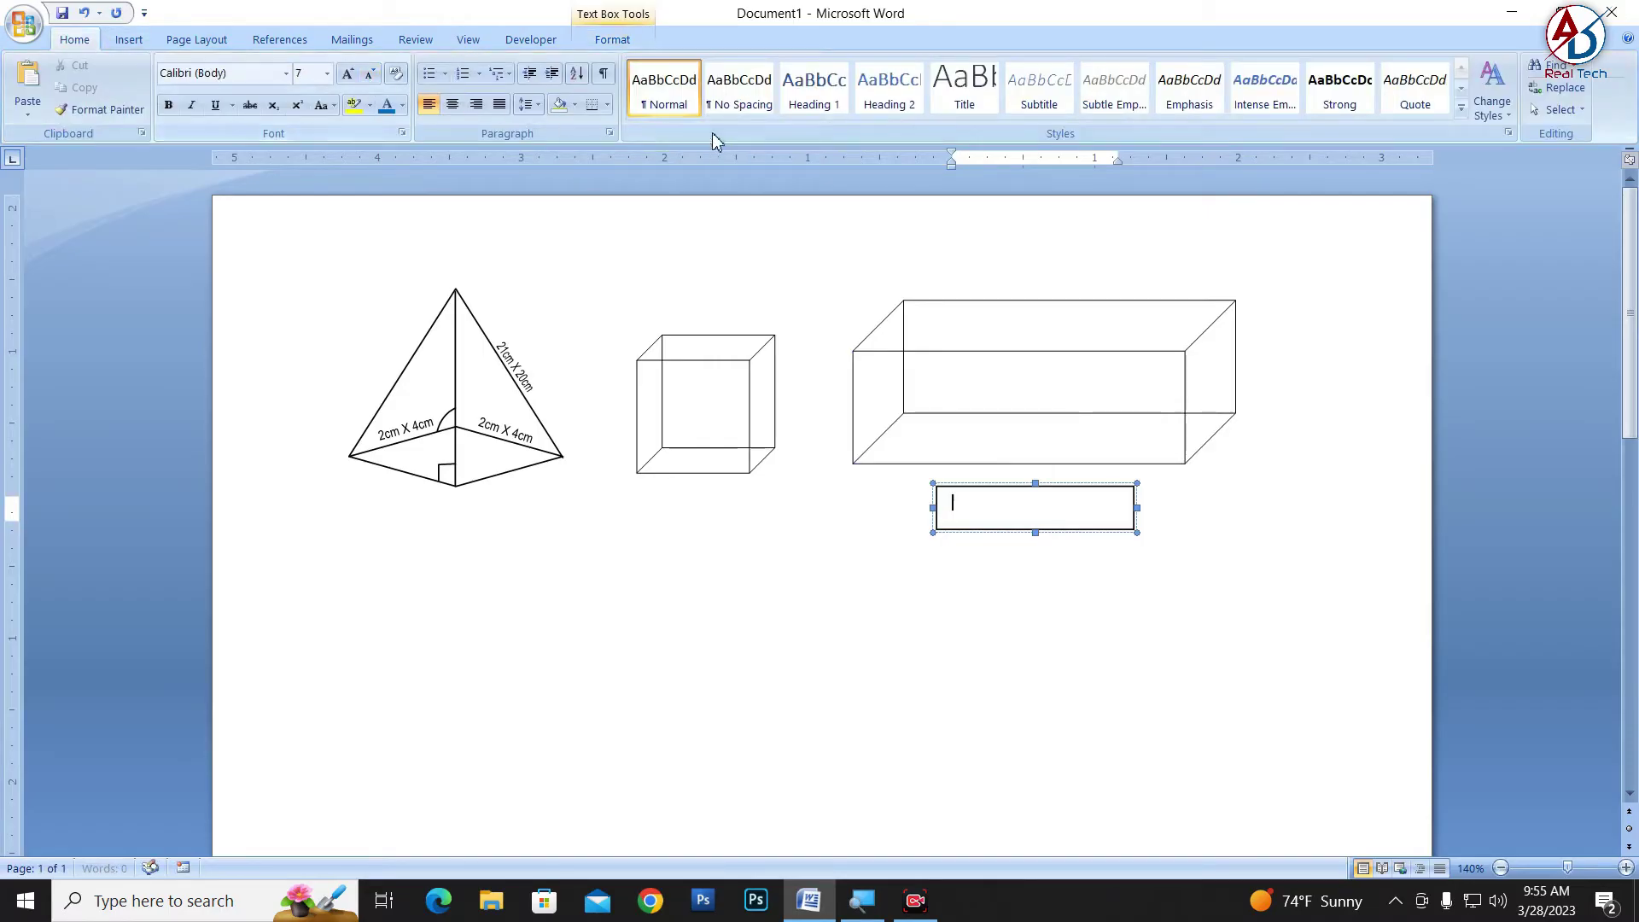
left_click(739, 85)
left_click(369, 75)
type("24cm X 25cm")
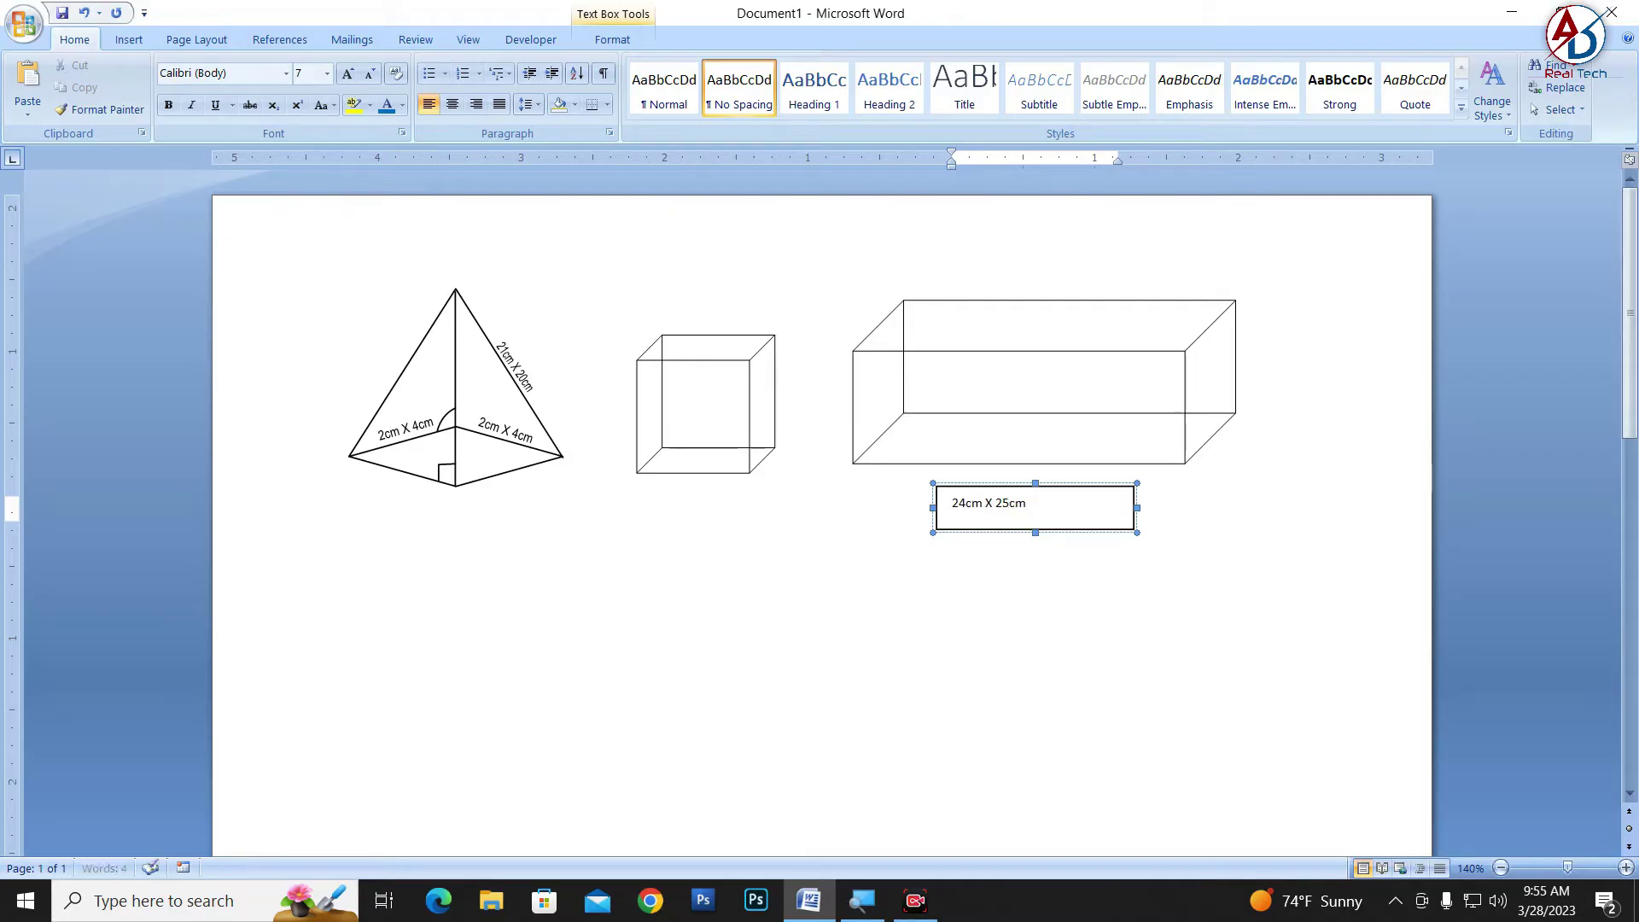
left_click(128, 40)
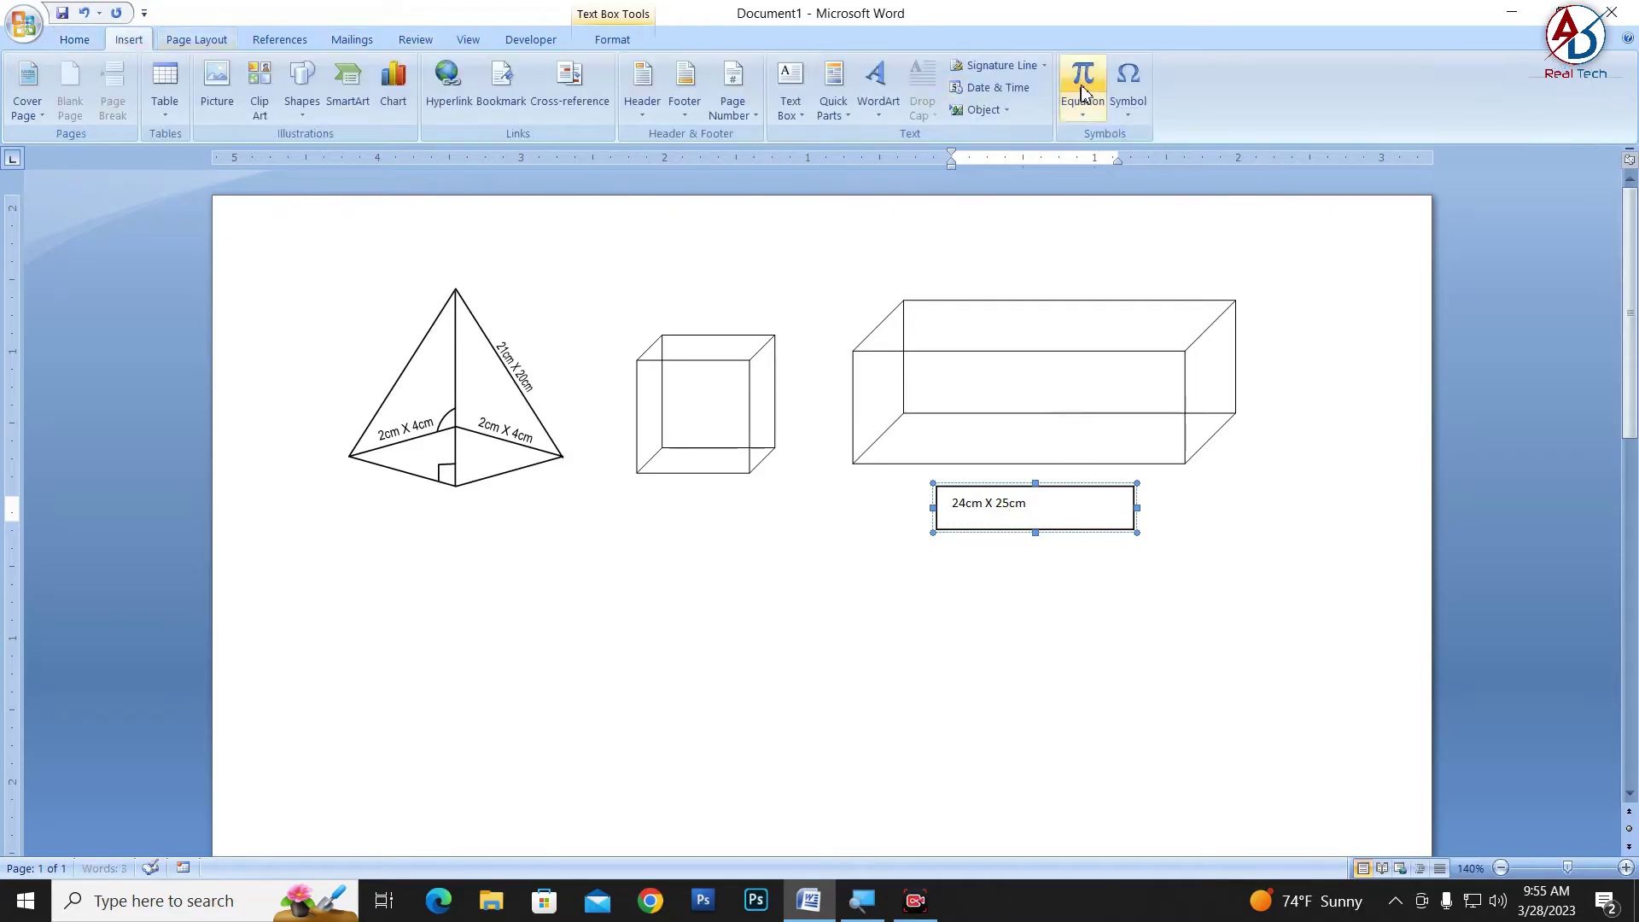
left_click(1127, 104)
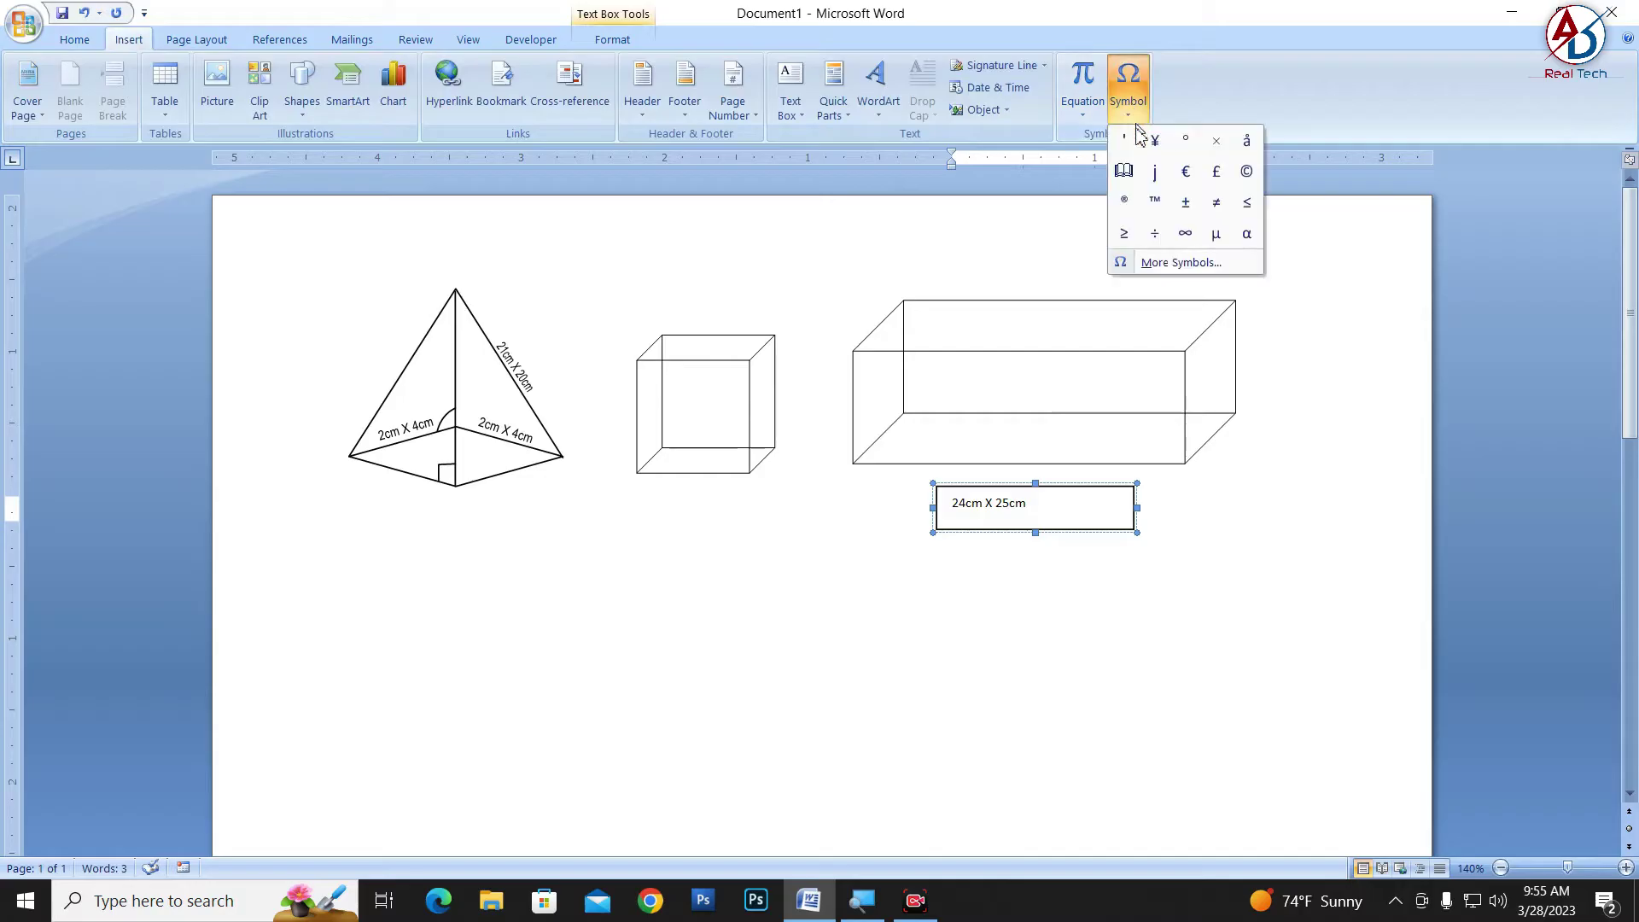
left_click(1206, 271)
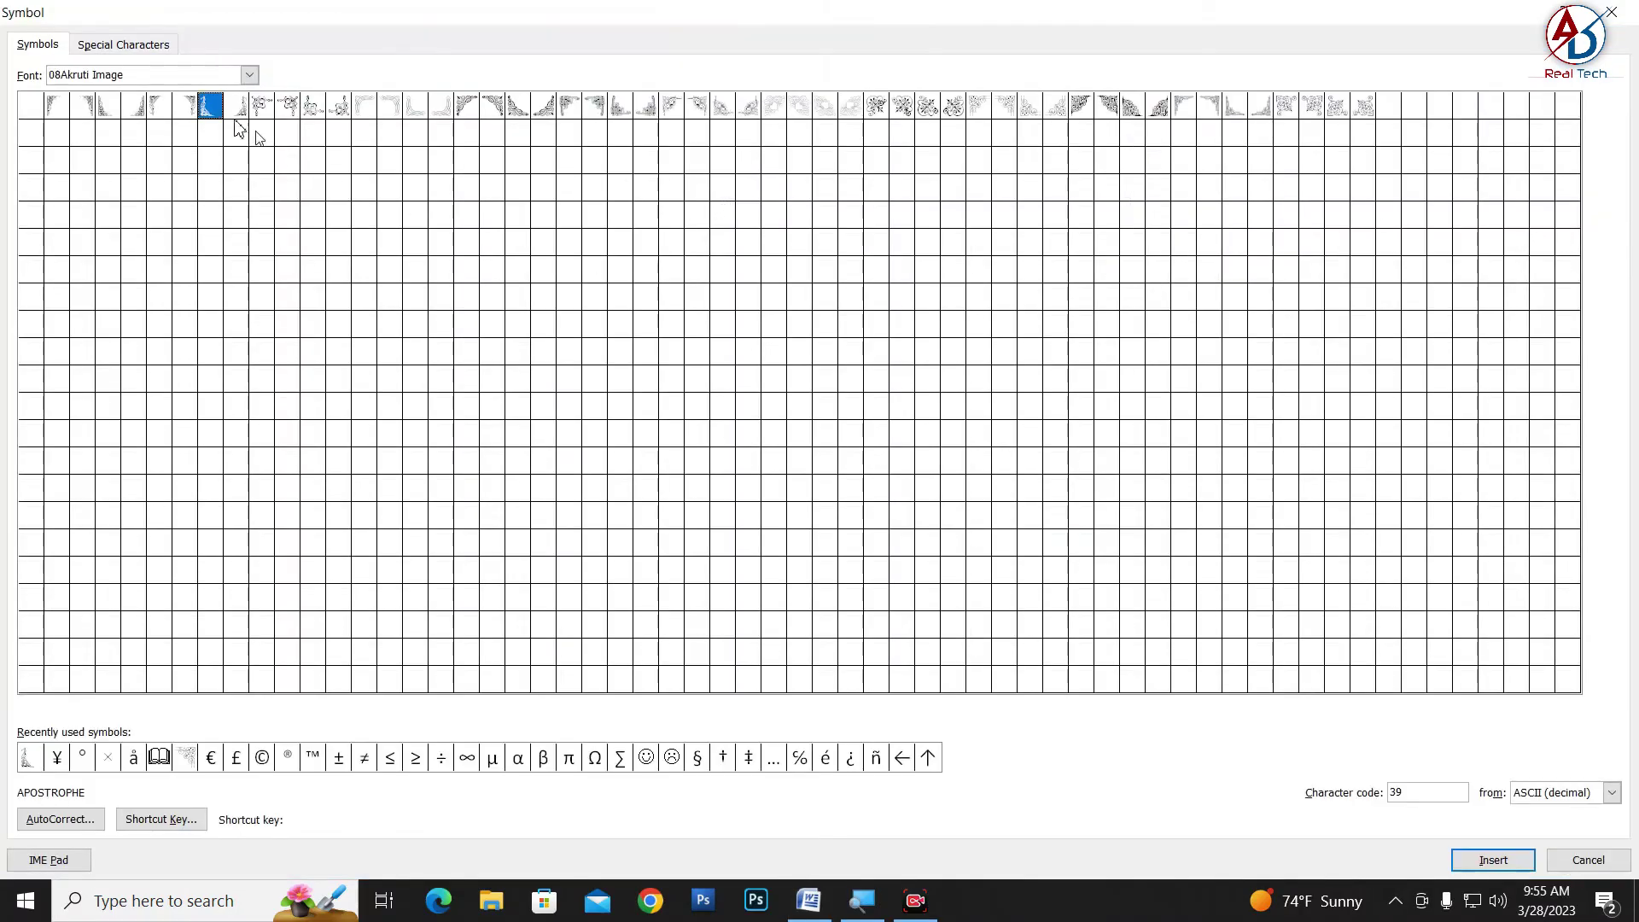
left_click(250, 76)
scroll(249, 128, "up", 5)
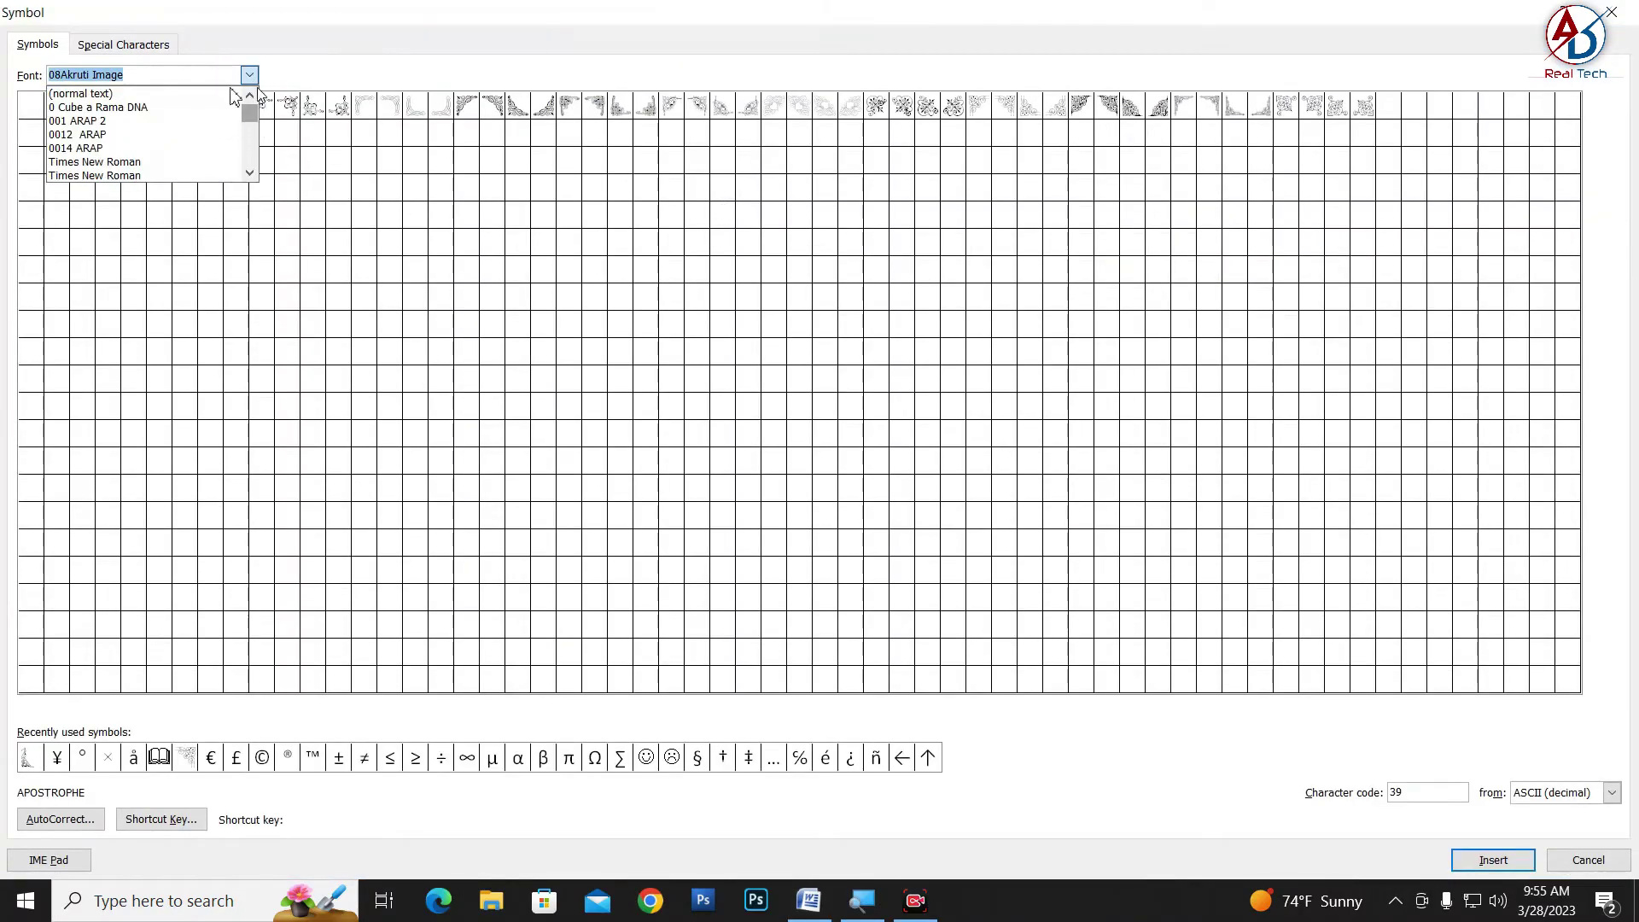
left_click(85, 93)
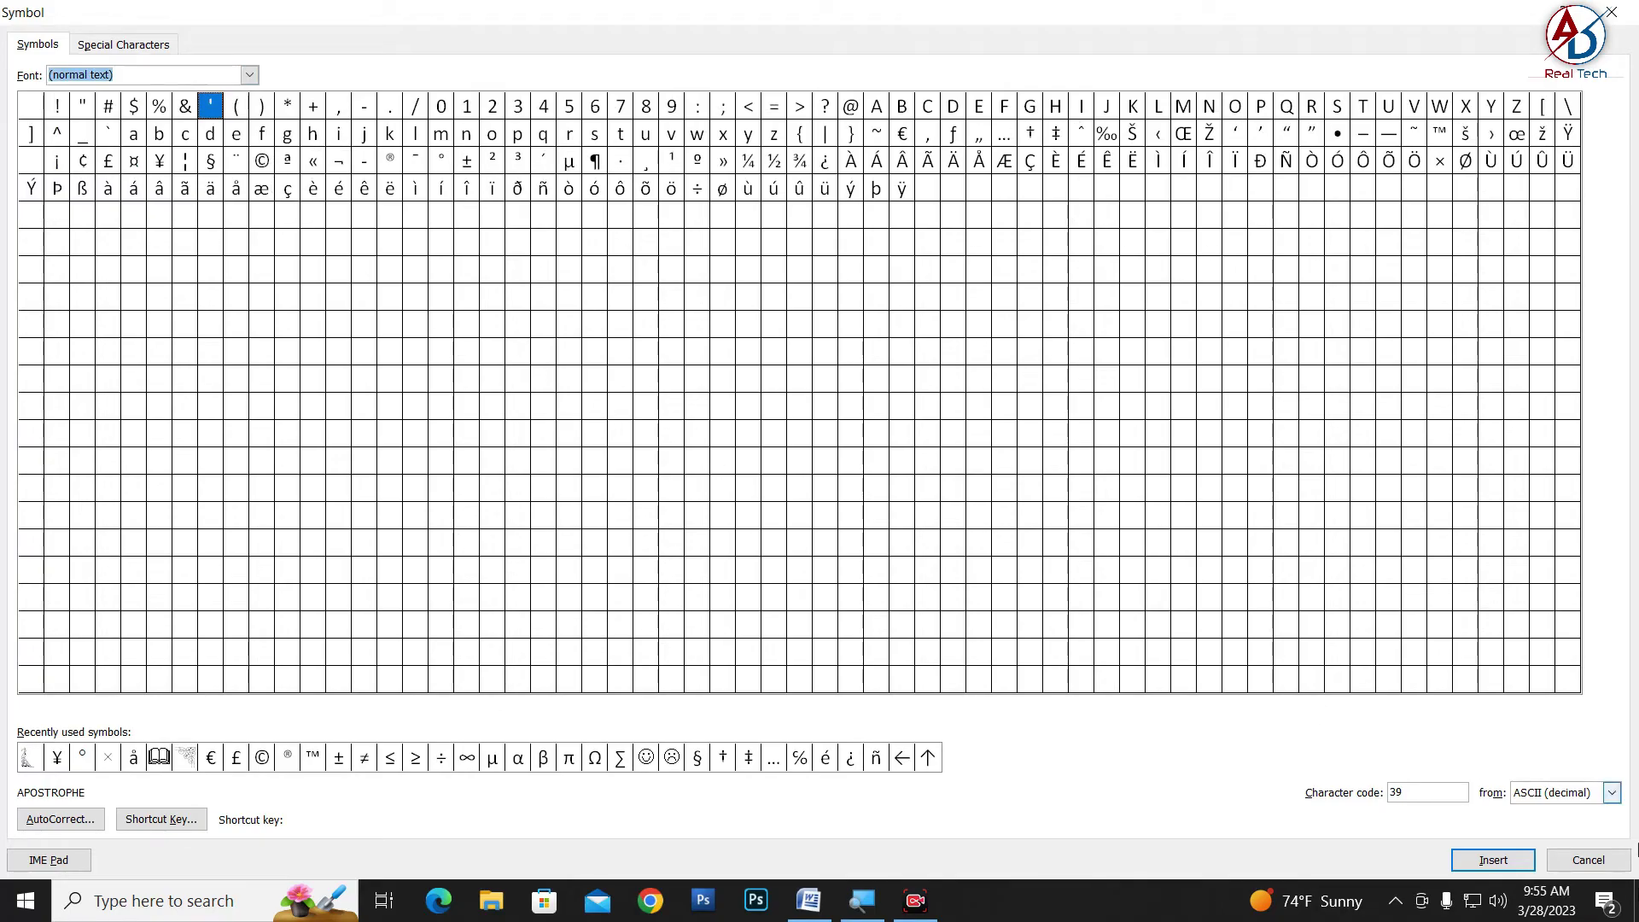
left_click(81, 757)
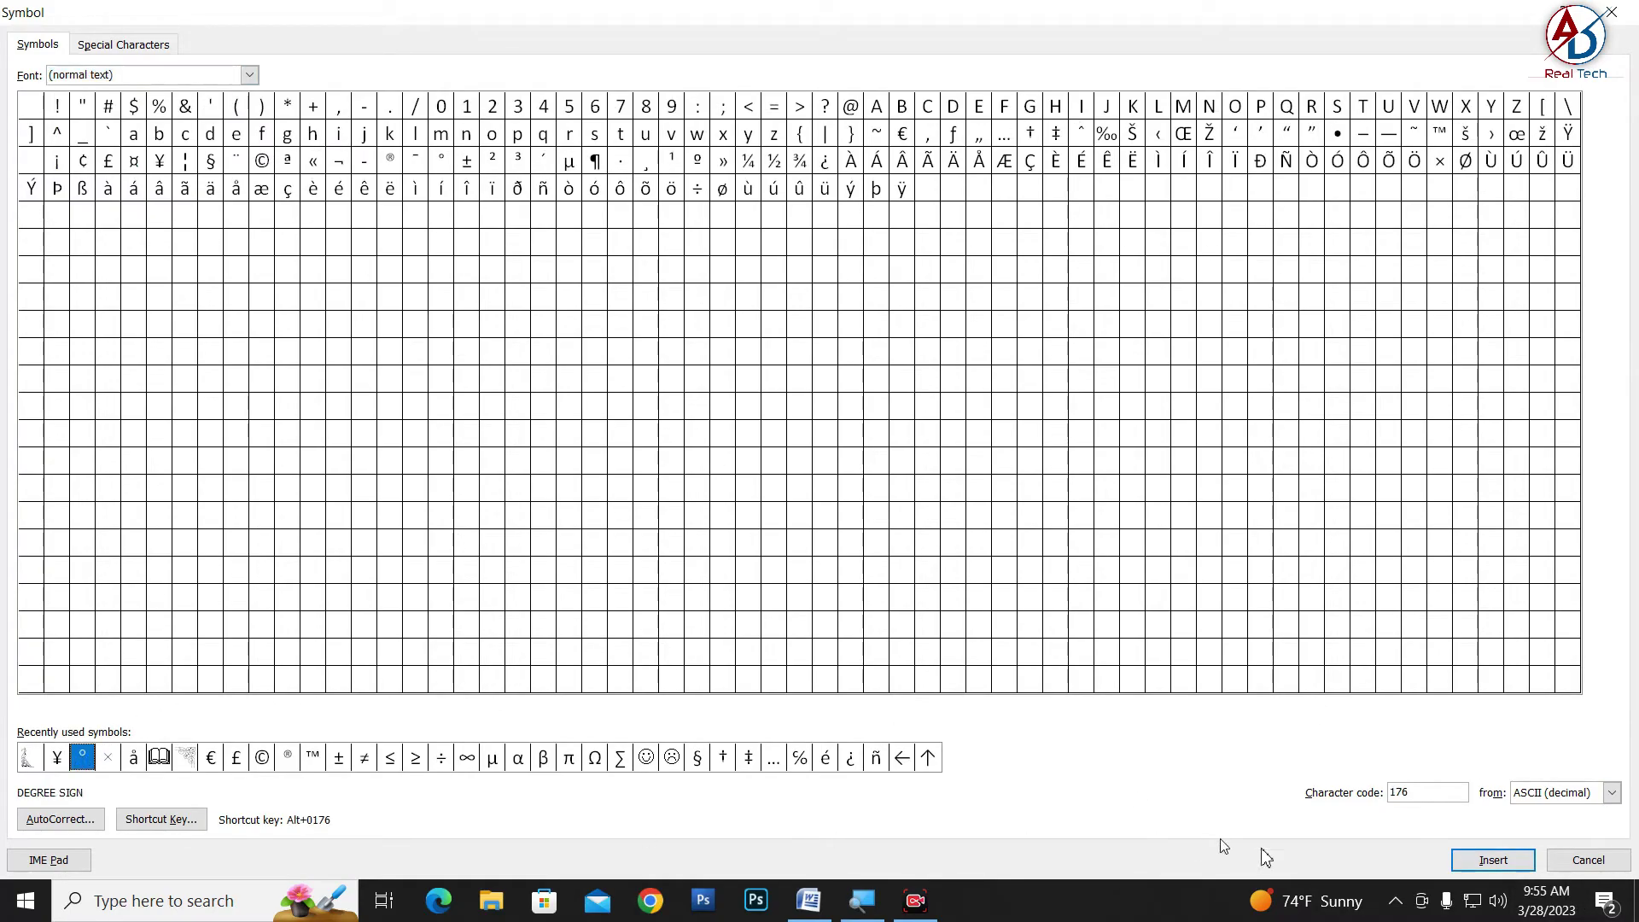
left_click(1493, 860)
left_click(1588, 860)
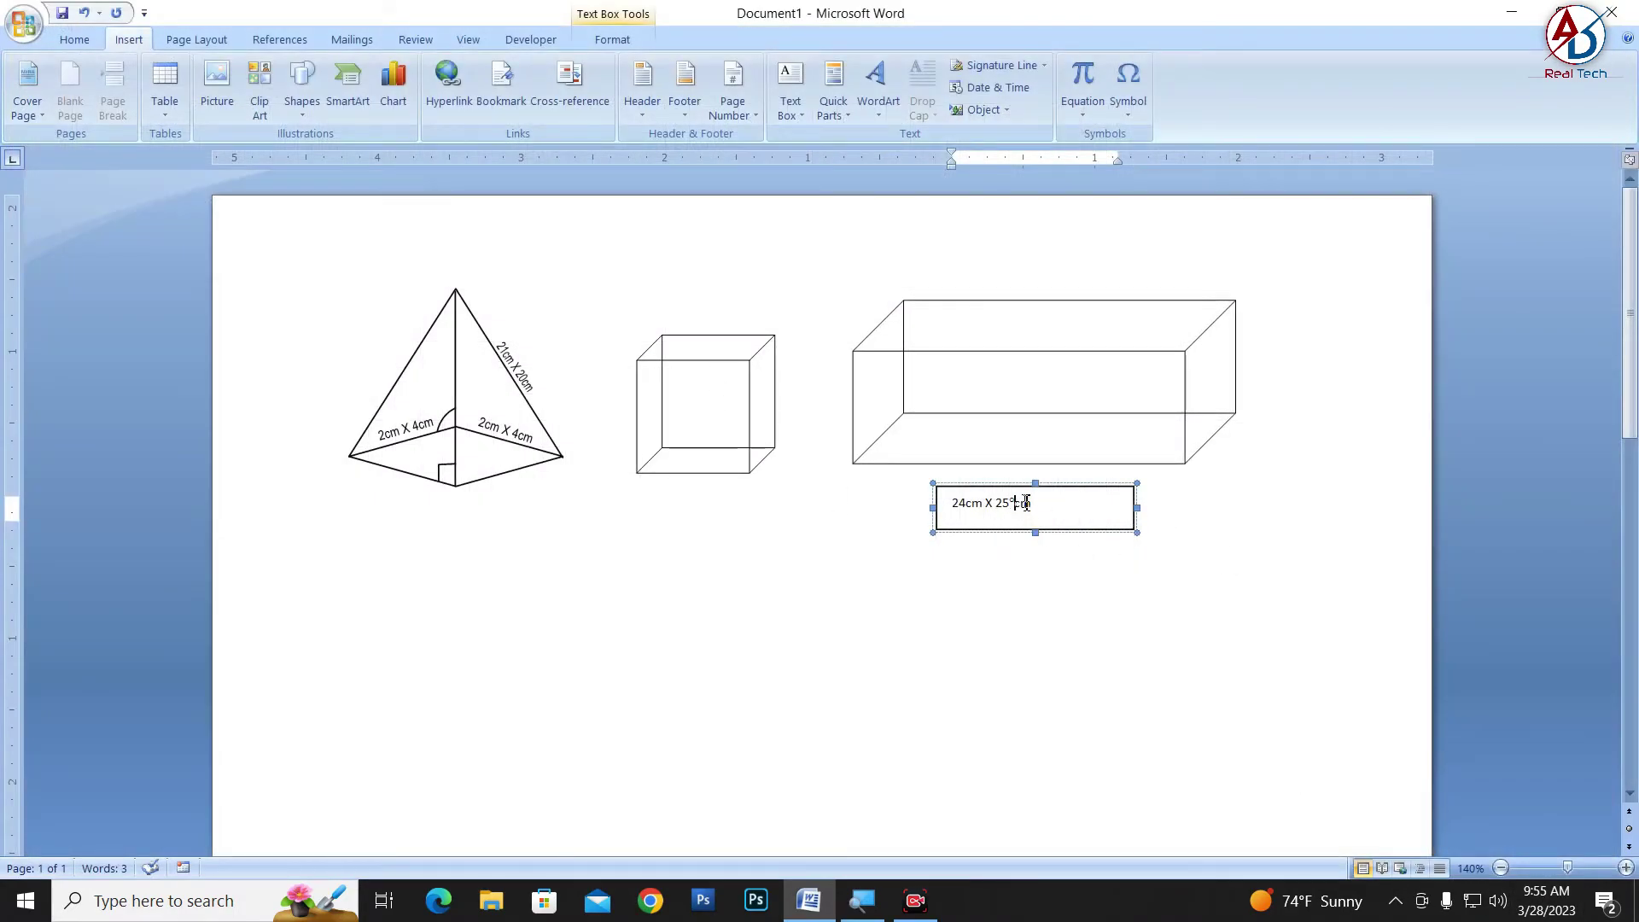
key("BackSpace")
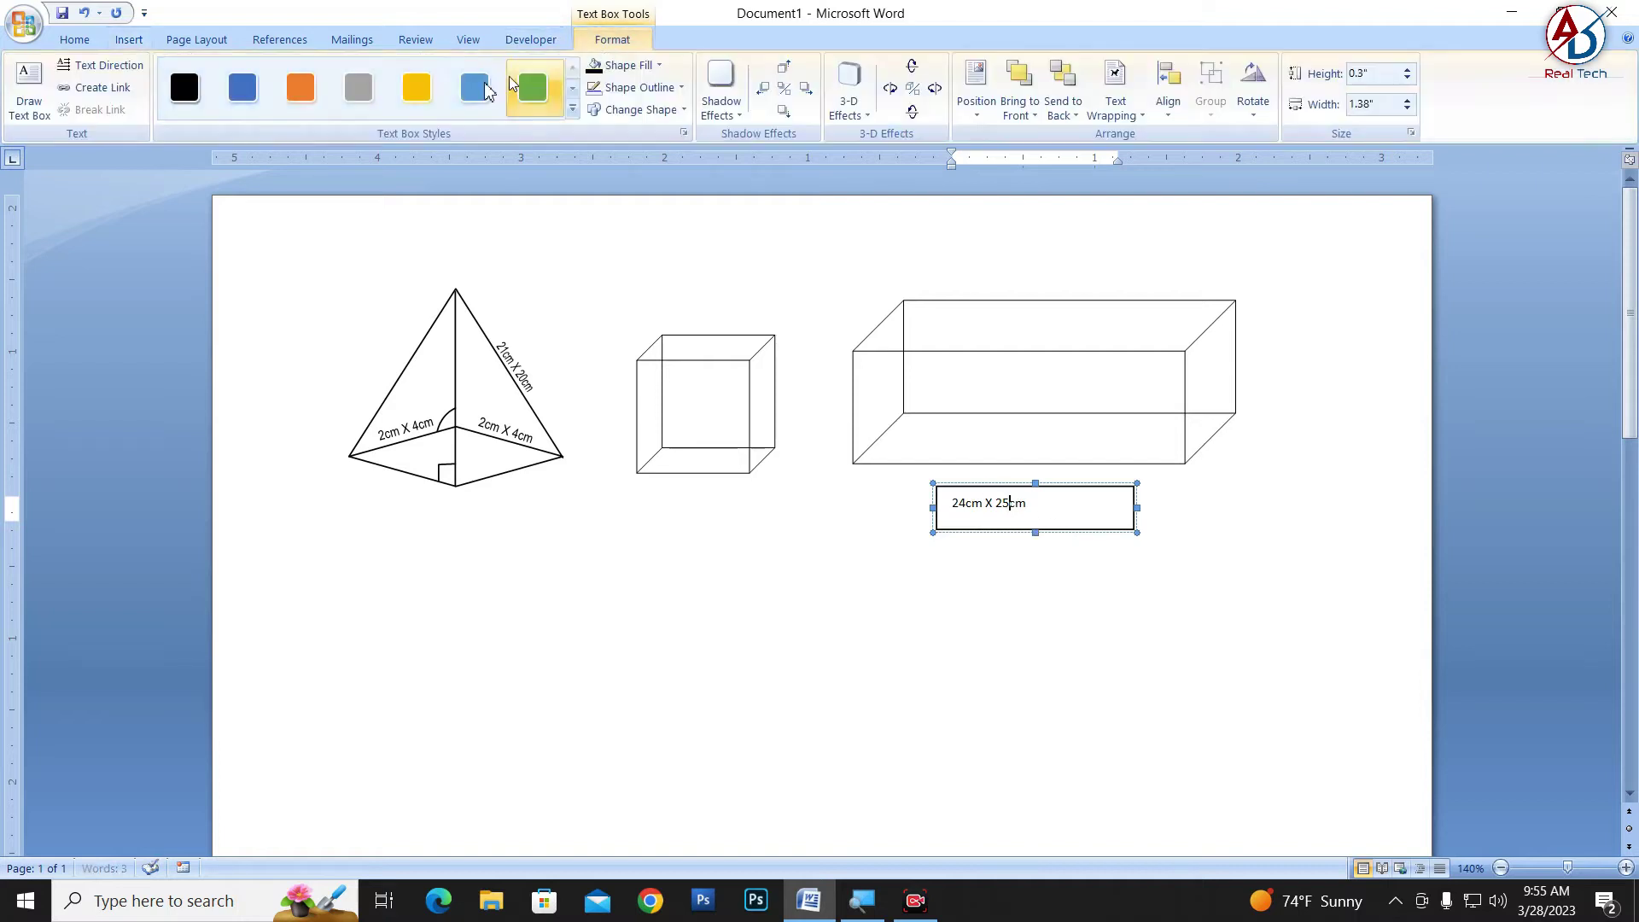
Set the label text box's Shape Outline to No Outline
left_click(607, 41)
left_click(648, 68)
left_click(646, 88)
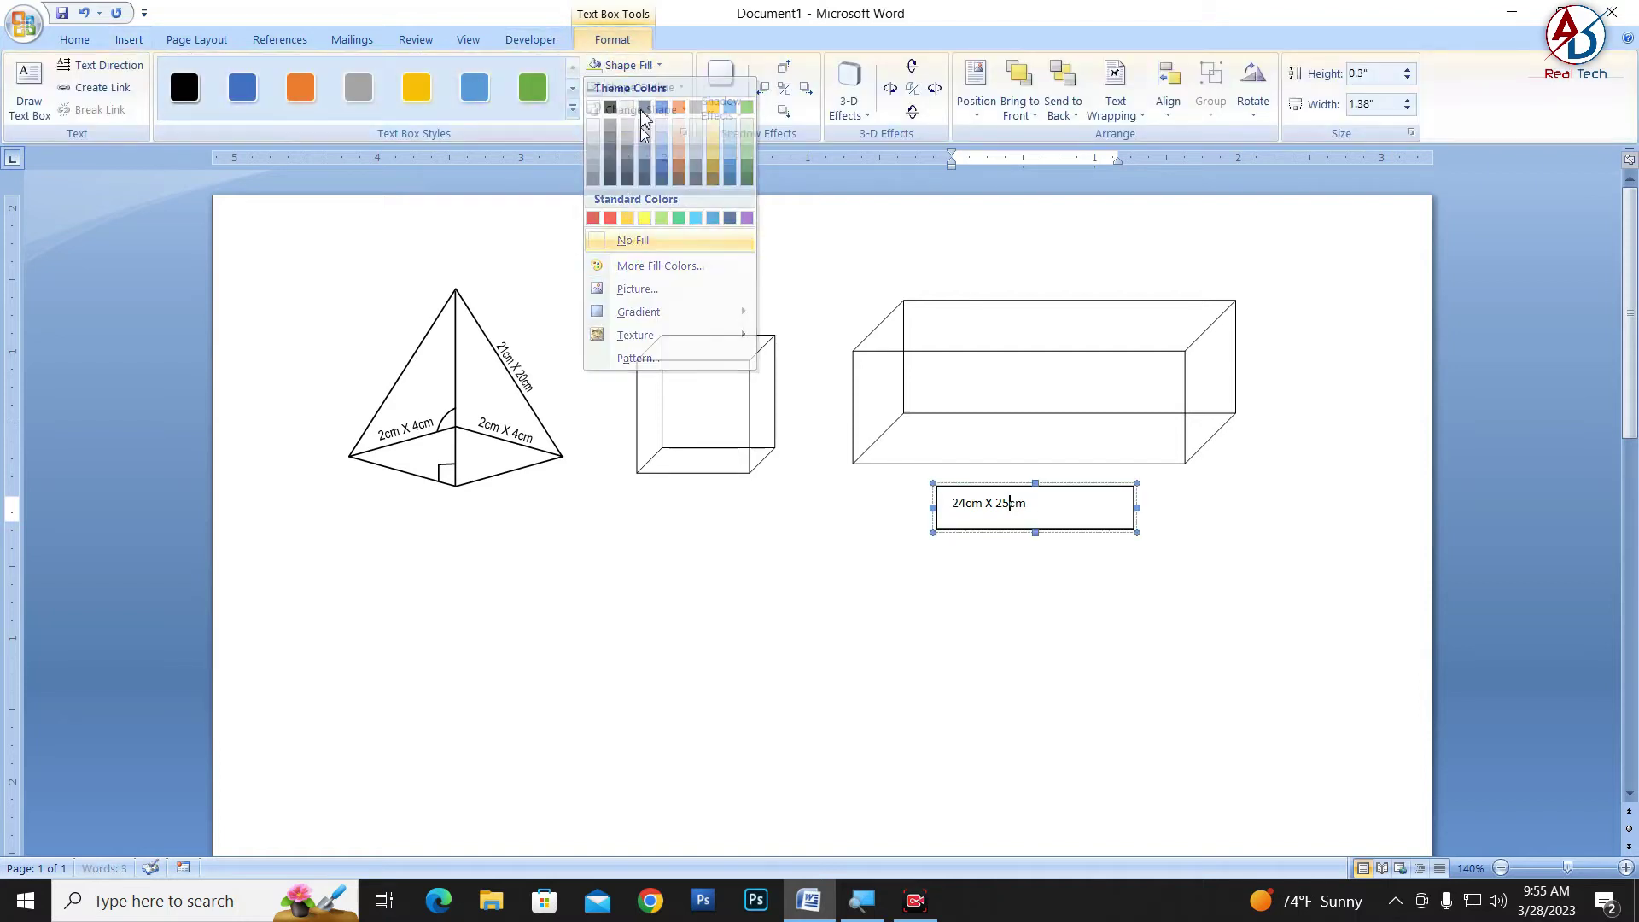
left_click(644, 262)
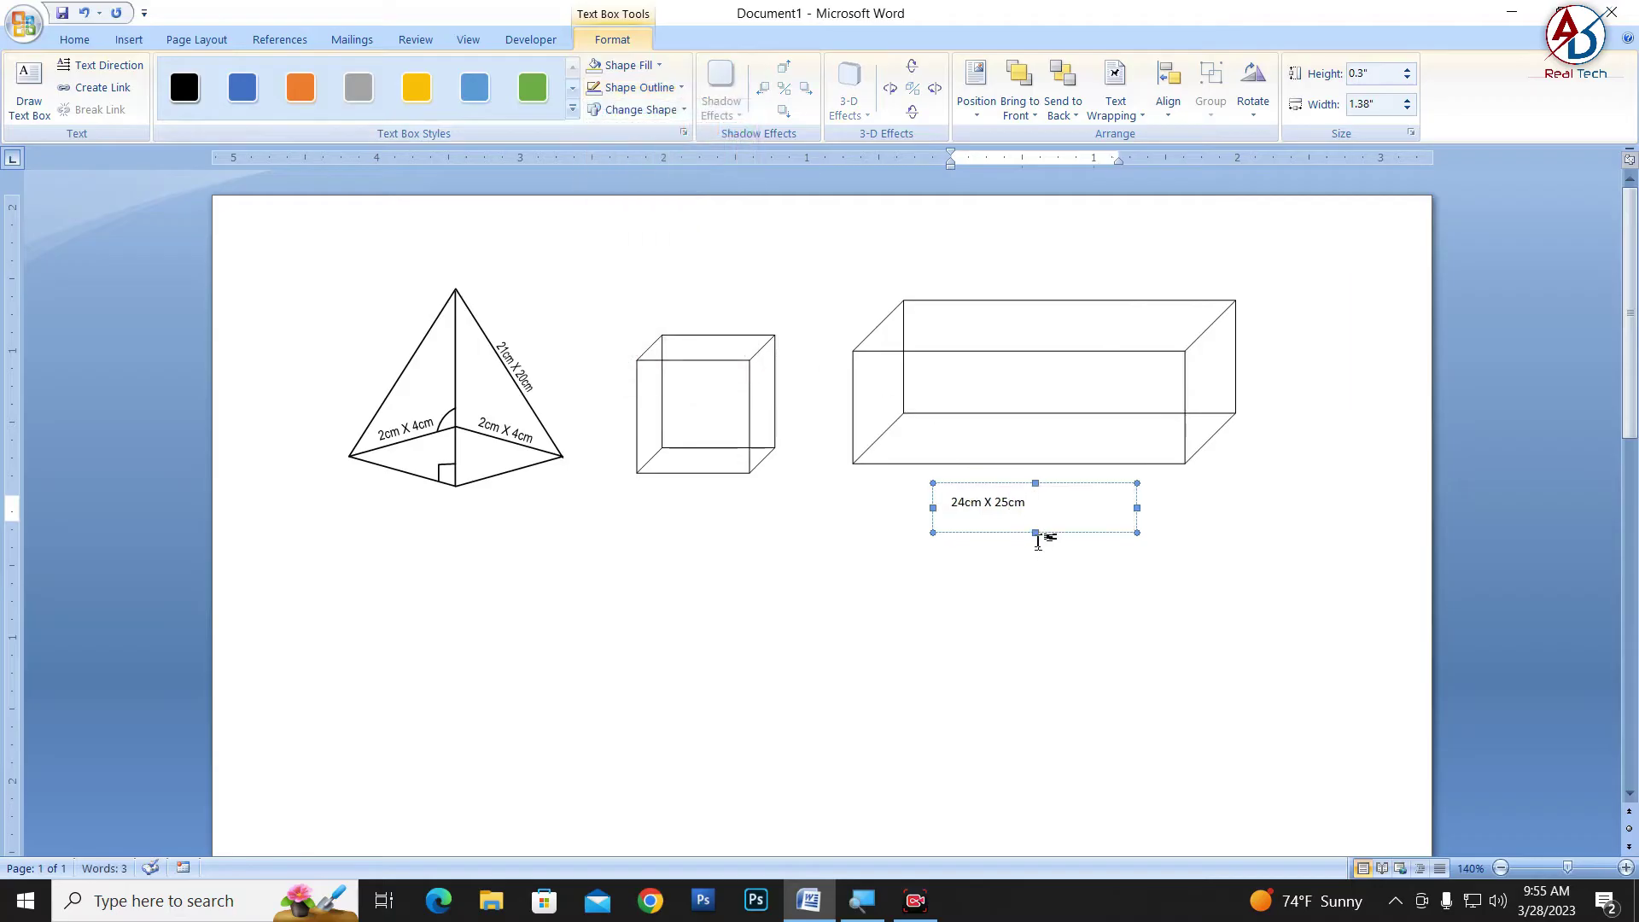
left_click(1035, 529)
Shrink the text box to a compact 0.24" by 0.78" around the 24cm X 25cm label
left_click_drag(1035, 529, 1035, 520)
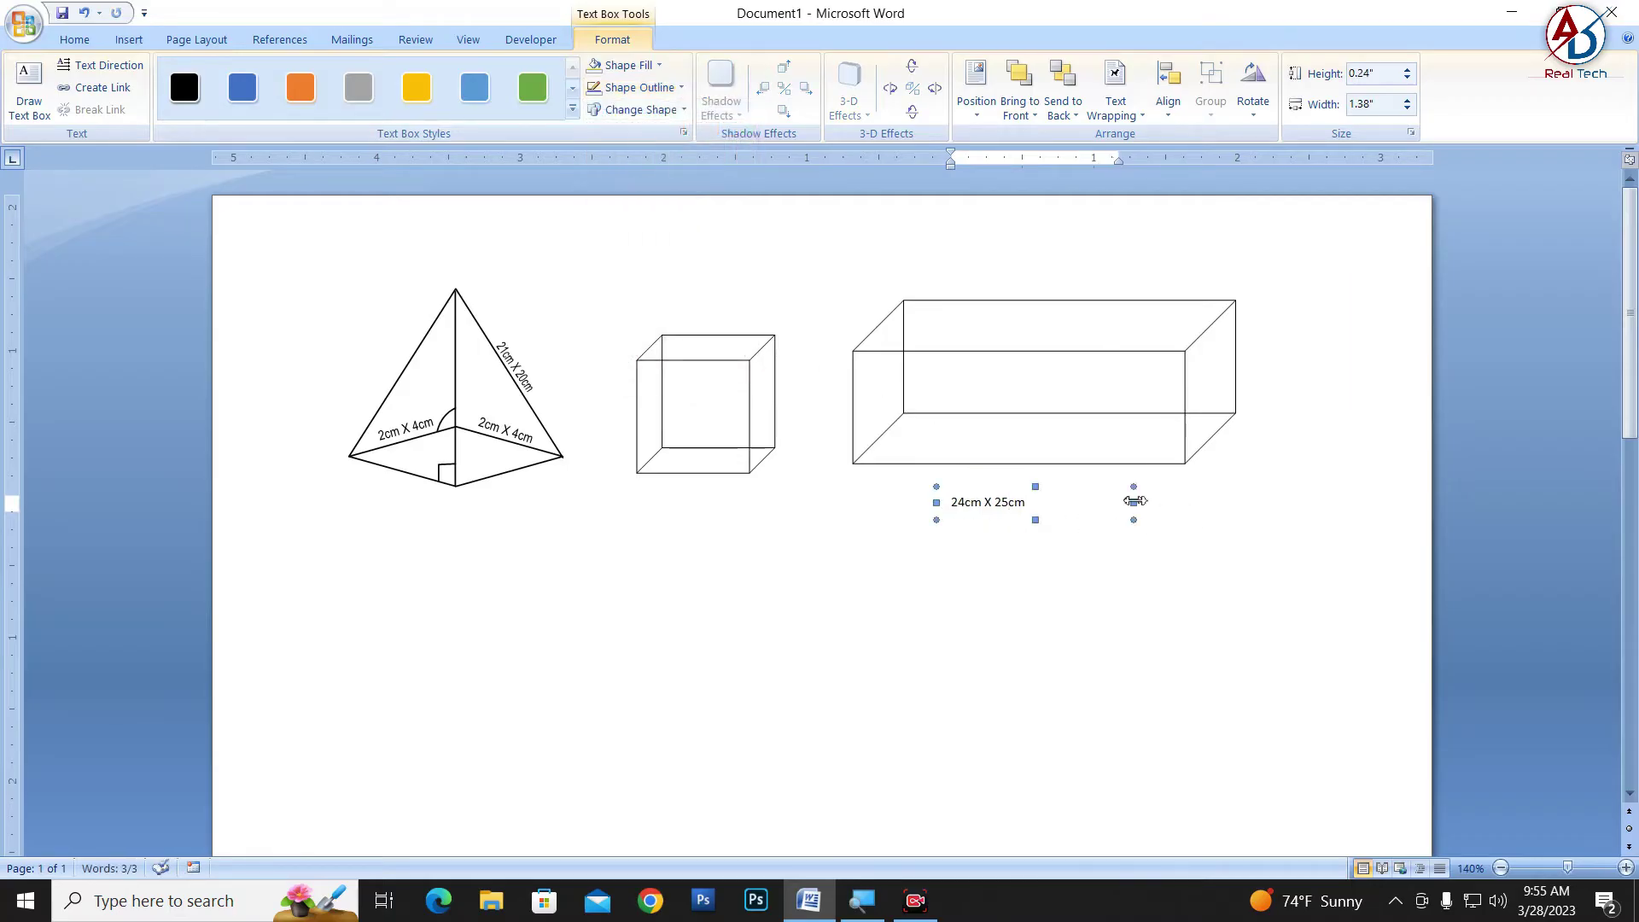
mouse_move(1134, 501)
left_mouse_down()
mouse_move(1052, 493)
mouse_move(1053, 407)
mouse_move(969, 497)
mouse_move(1061, 511)
left_mouse_up()
left_click(1018, 531)
left_click(1009, 505)
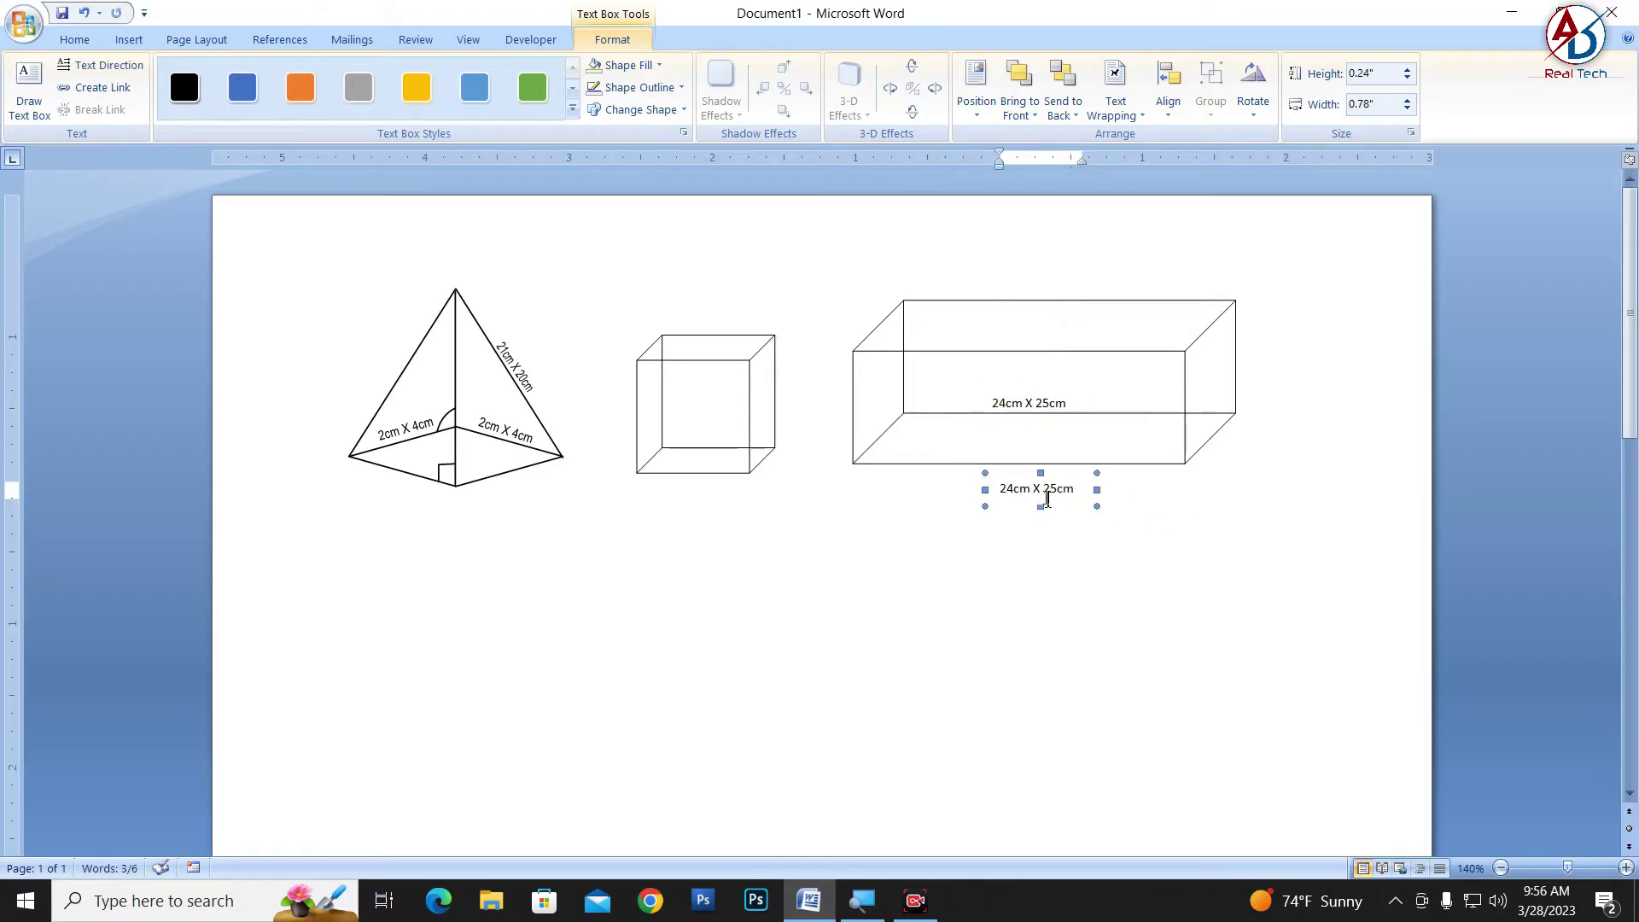
left_click(722, 514)
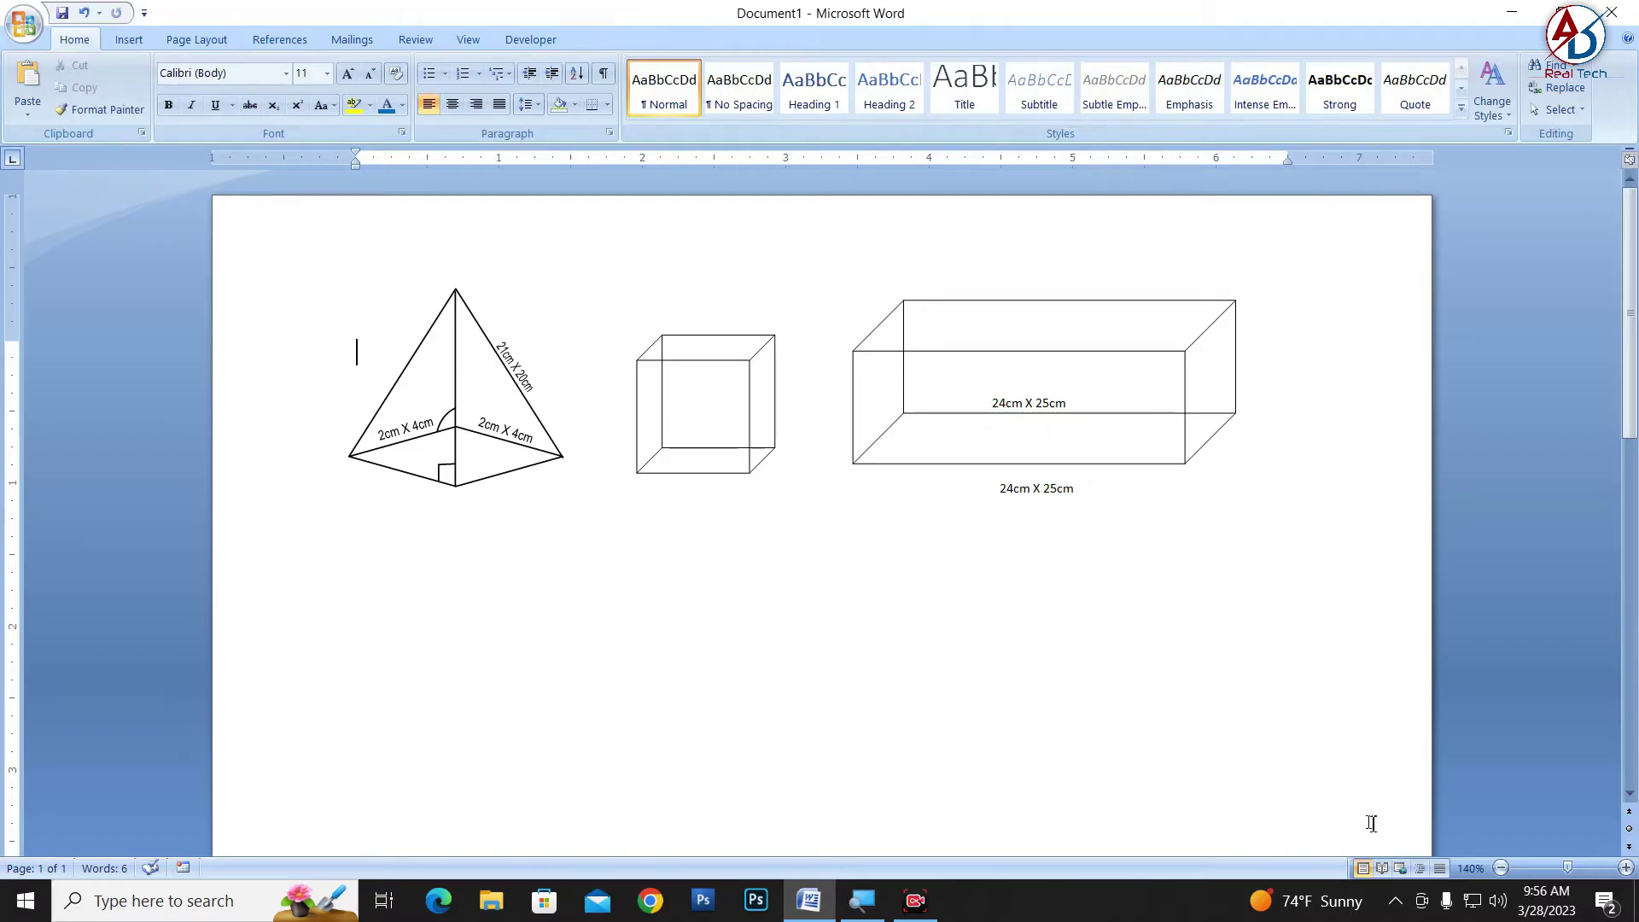
Insert a D-shaped Delay shape on the page
left_click(129, 39)
left_click(312, 119)
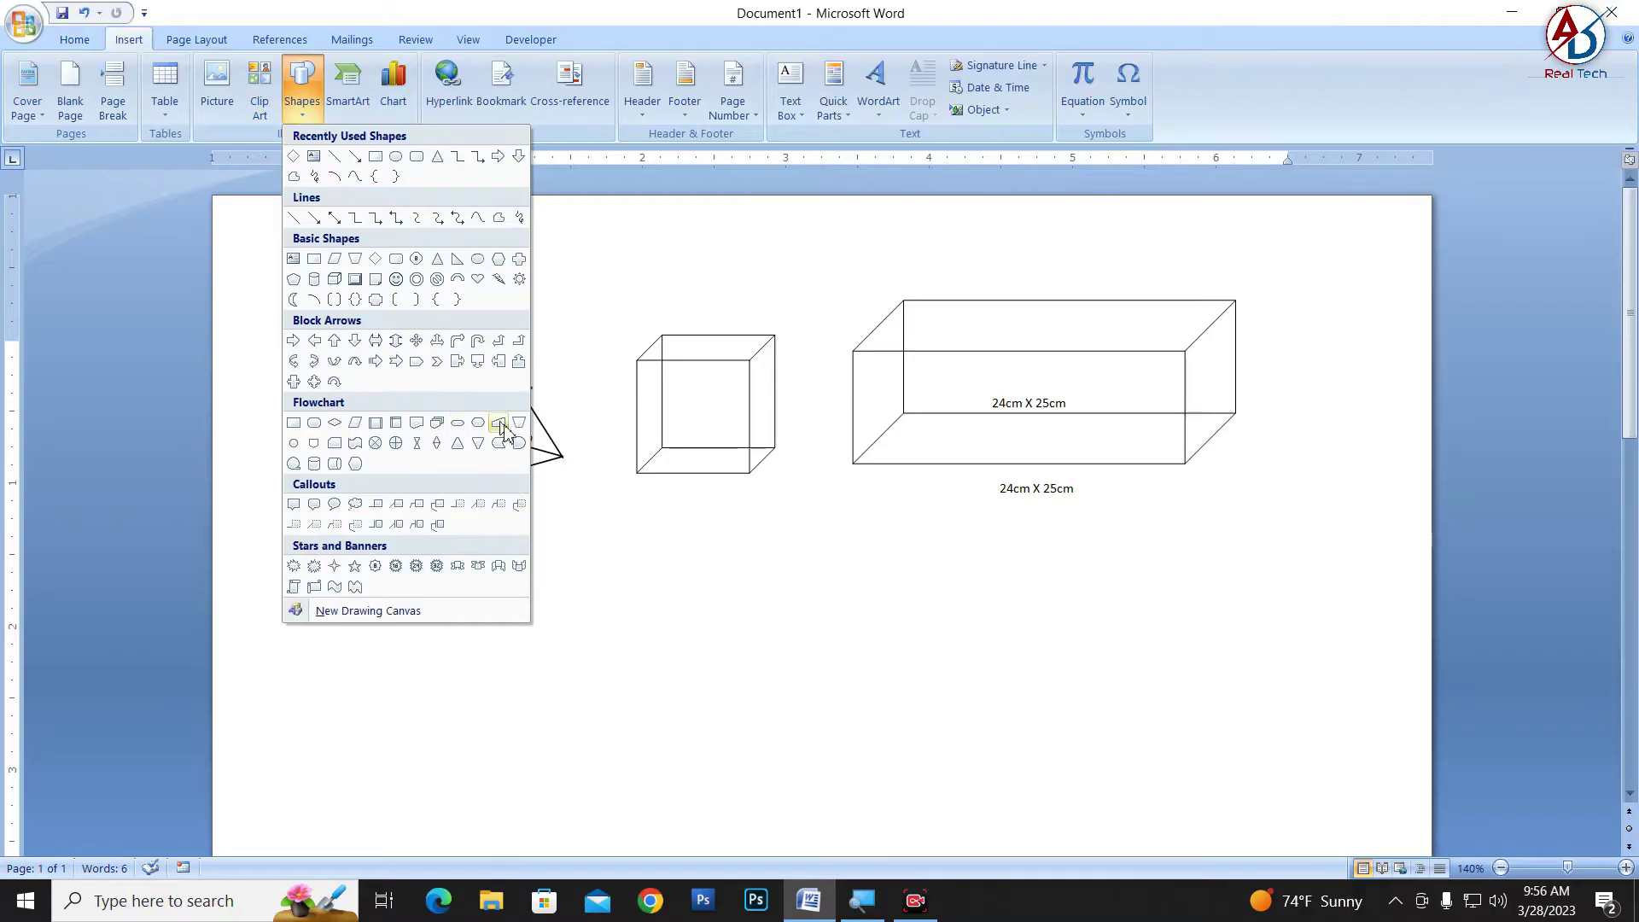
left_click(519, 443)
mouse_move(848, 570)
left_mouse_down()
mouse_move(967, 698)
mouse_move(956, 678)
left_mouse_up()
Rotate the arch flat-side down, shorten it, and place it right of the cuboid
left_click_drag(863, 551, 736, 615)
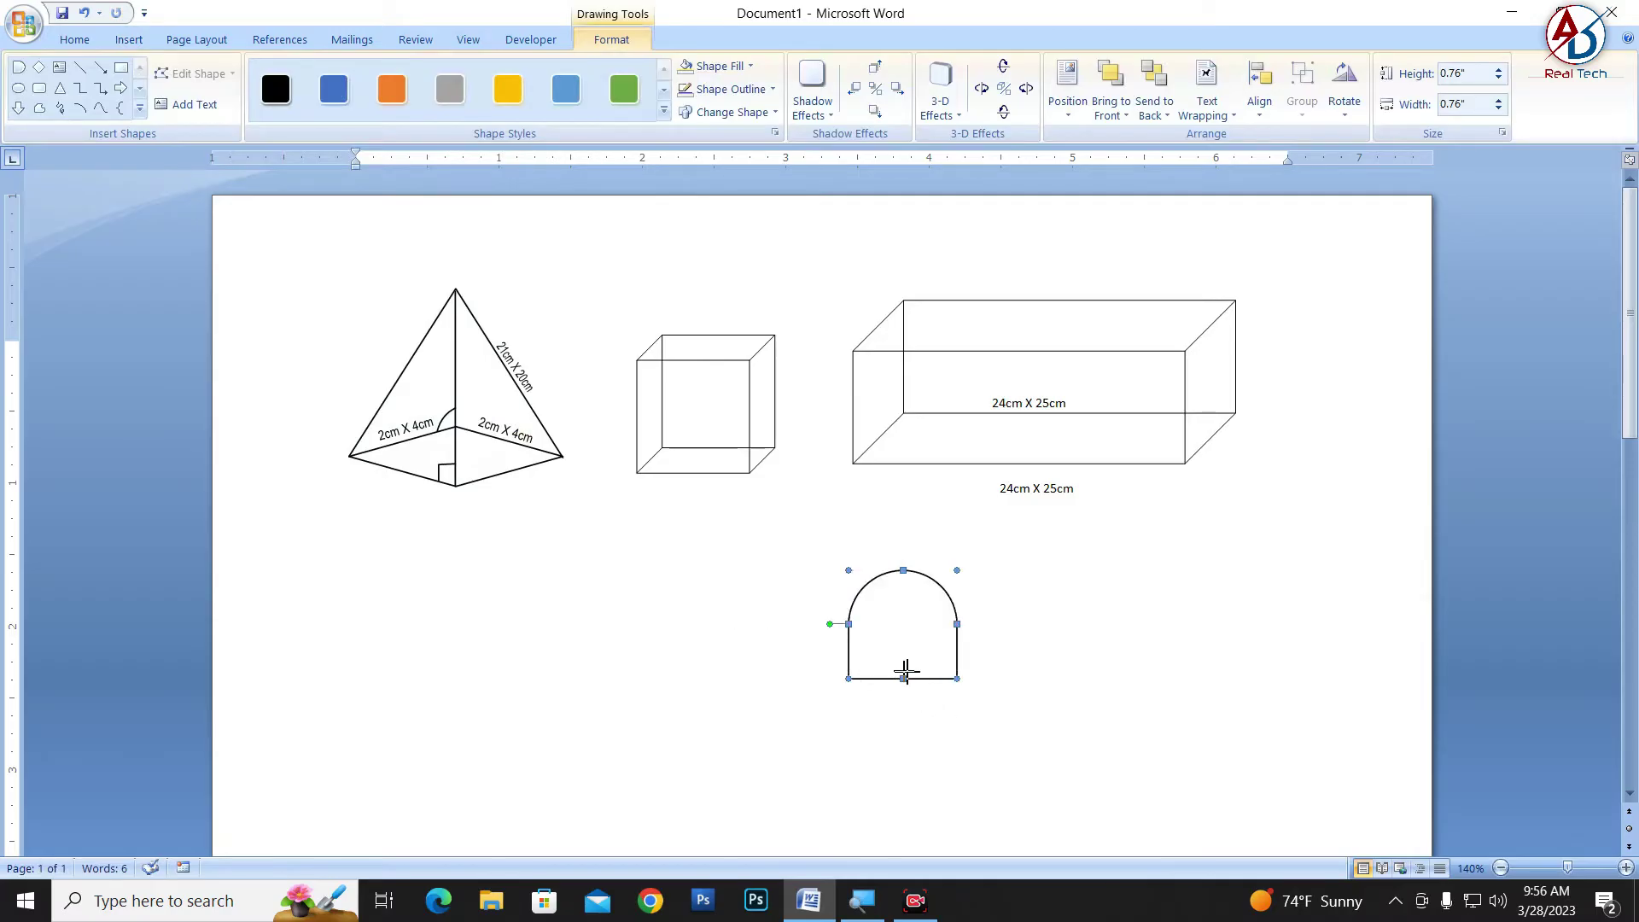
mouse_move(904, 676)
left_mouse_down()
mouse_move(903, 641)
mouse_move(1361, 387)
left_mouse_up()
left_click(1345, 549)
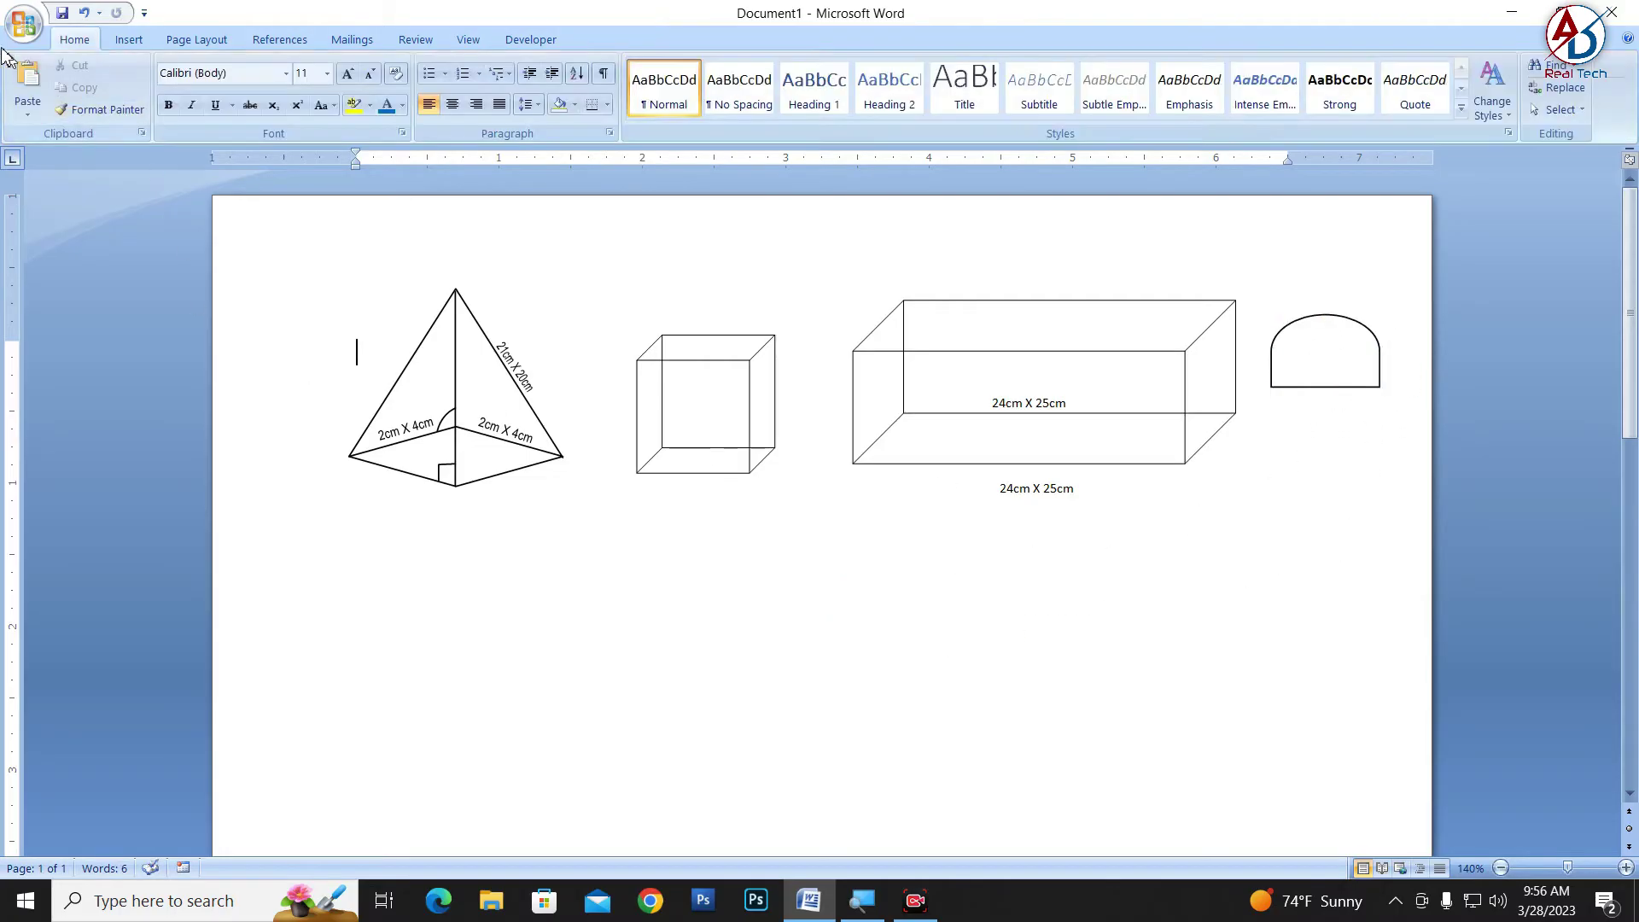
left_click(127, 40)
Draw an oval below the top row of solids as the cone's base
left_click(302, 90)
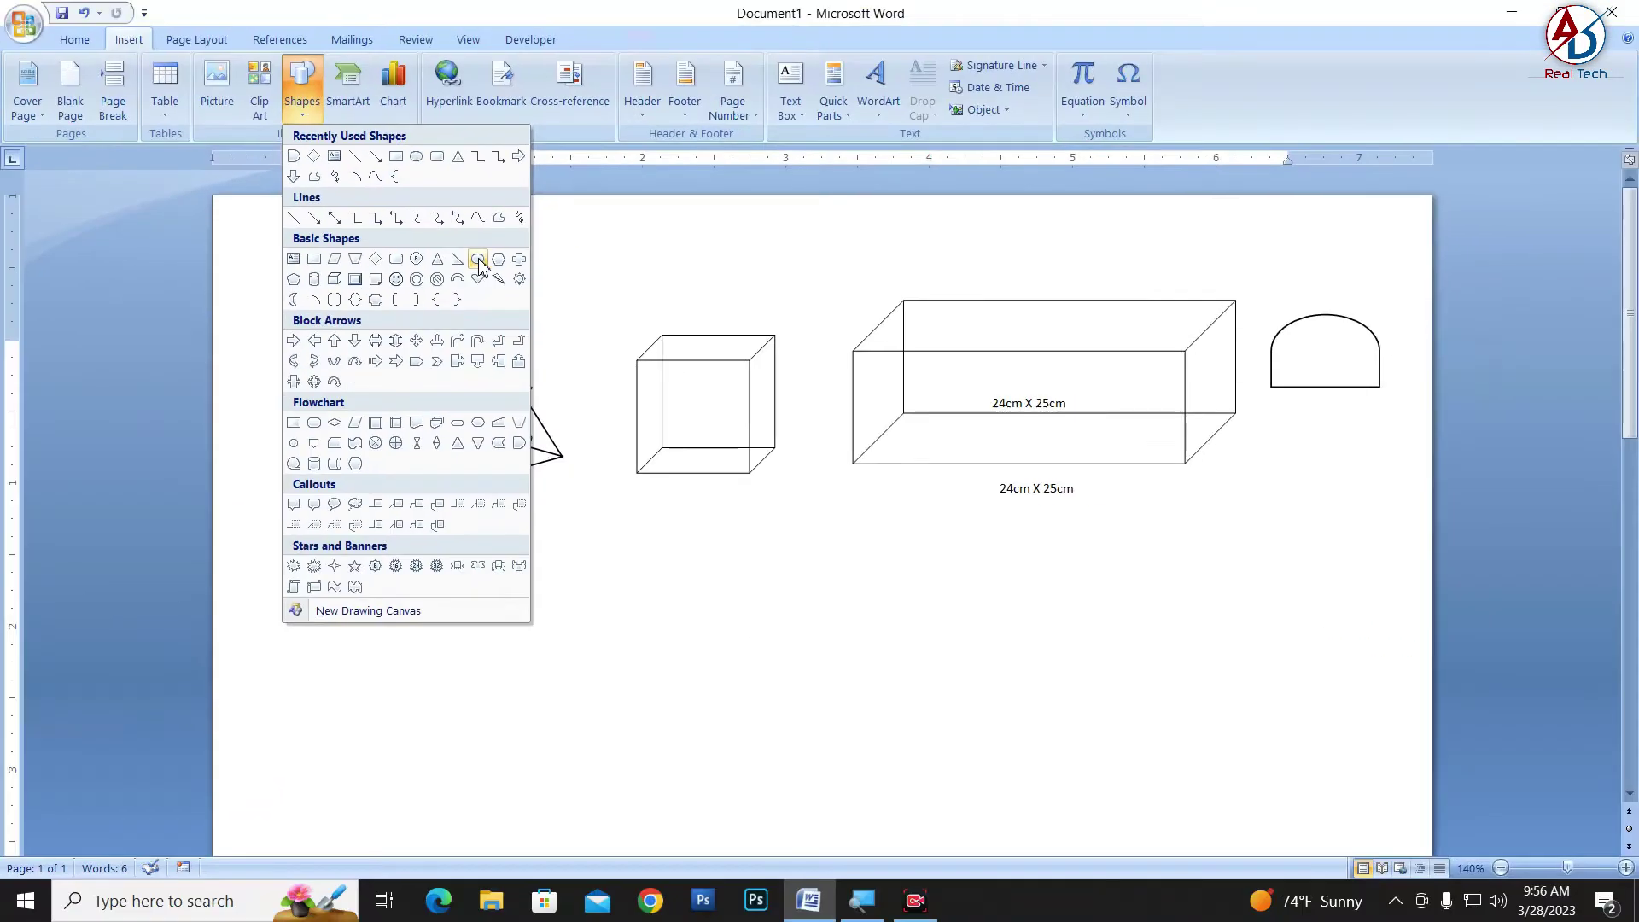
left_click(479, 261)
left_click_drag(841, 737, 661, 728)
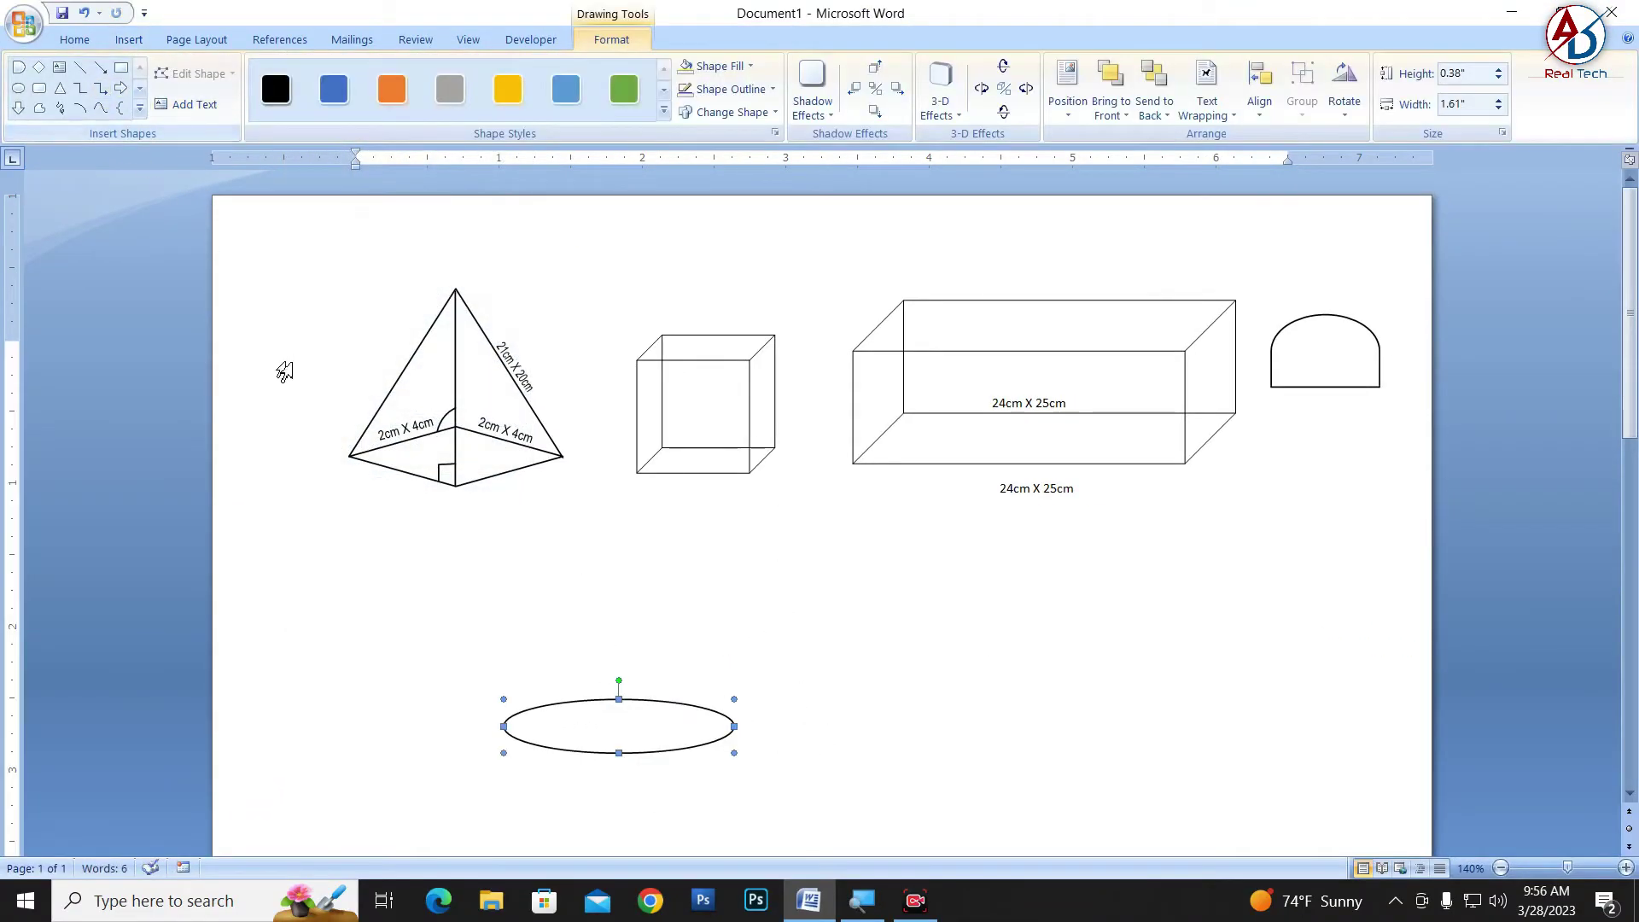
Sketch a Freeform triangle from the ellipse's left edge up to an apex and down to its right edge
left_click(140, 109)
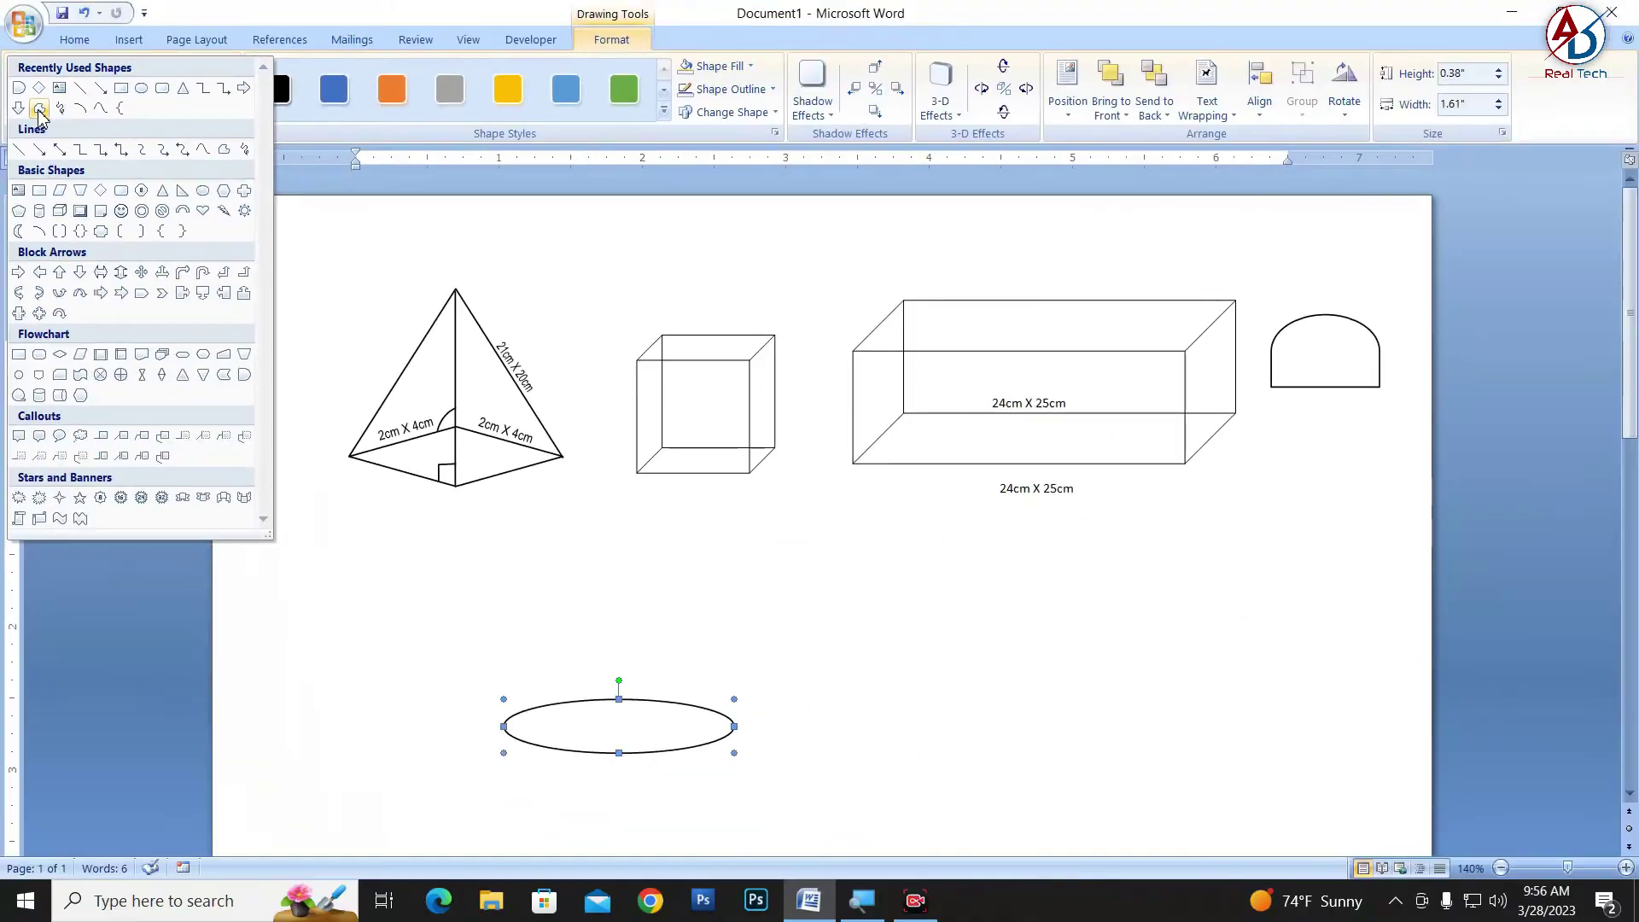
left_click(39, 108)
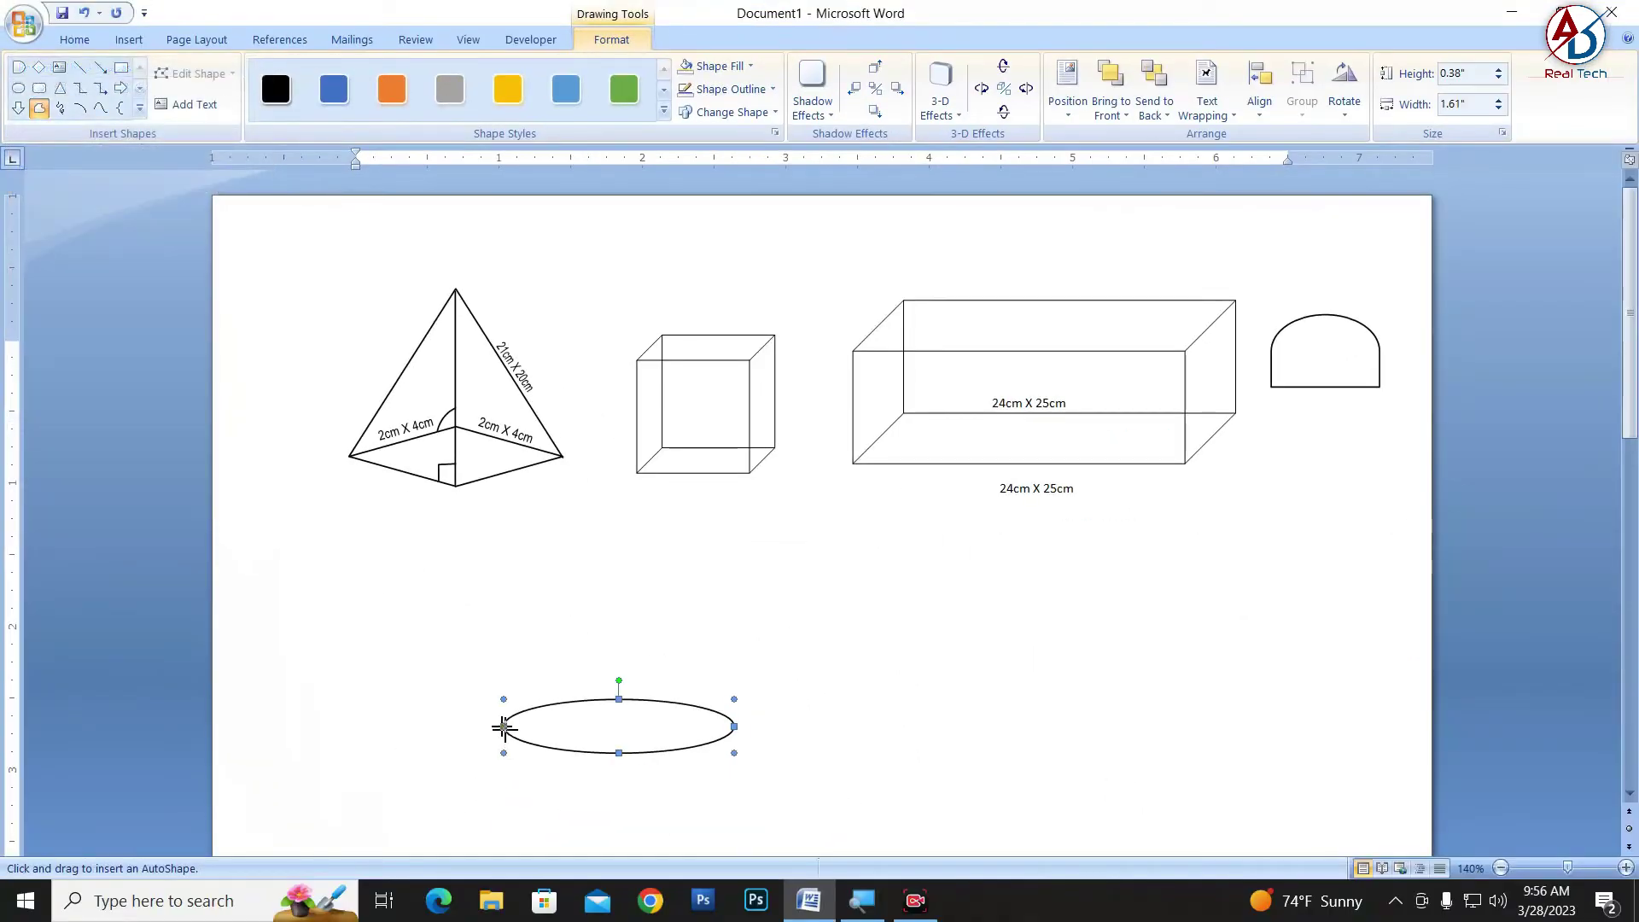
left_click(503, 727)
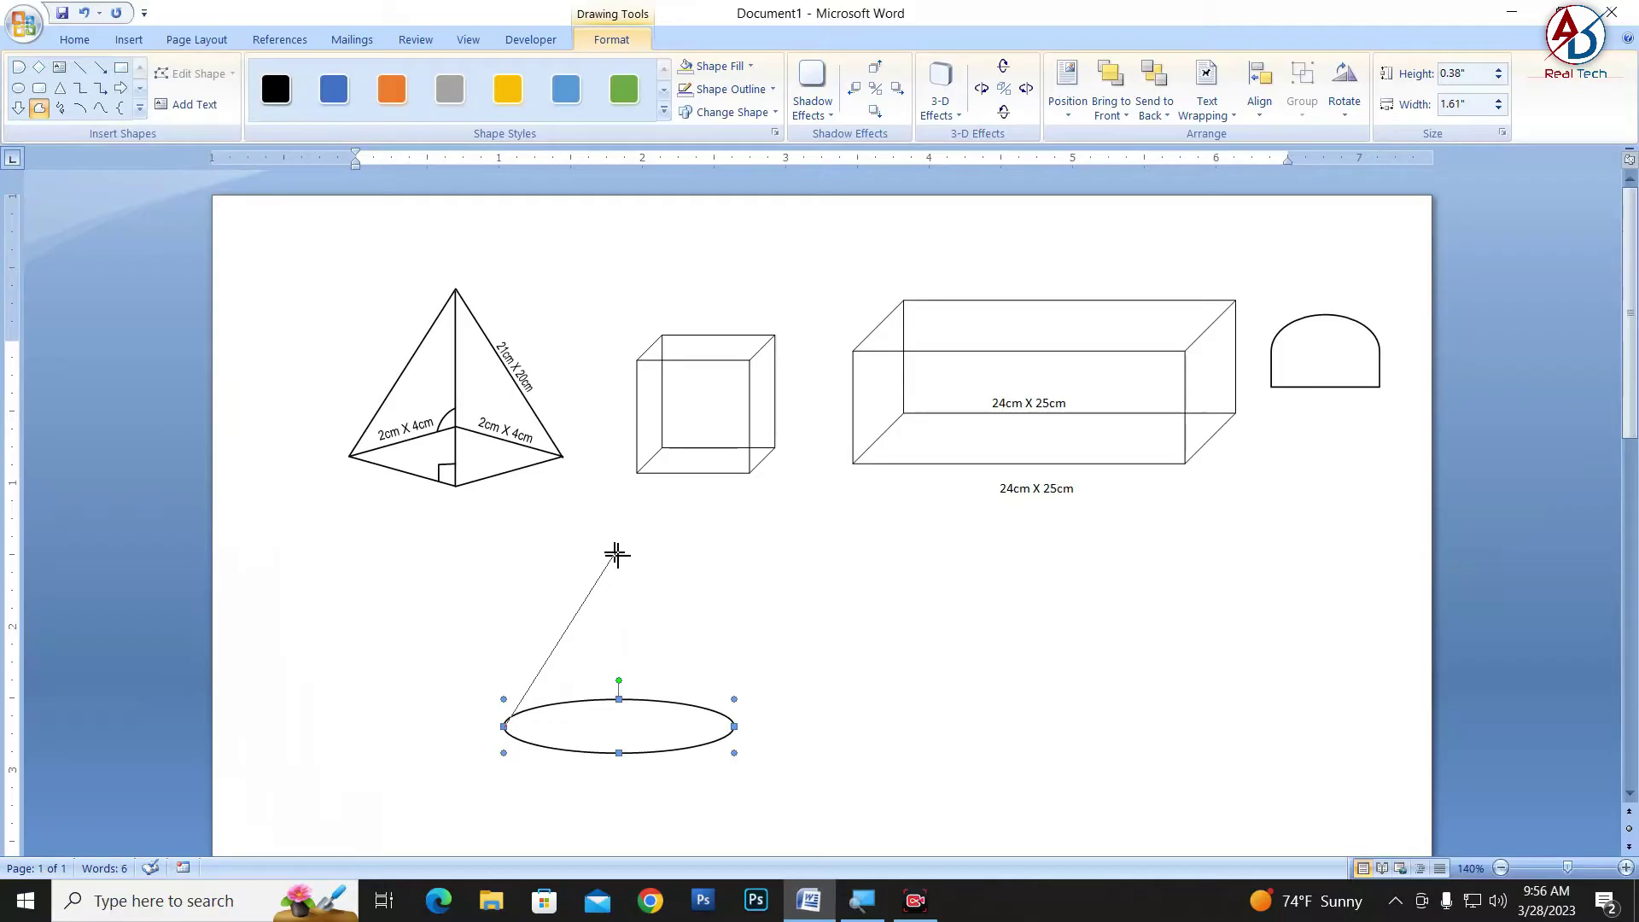
left_click(615, 554)
double_click(737, 727)
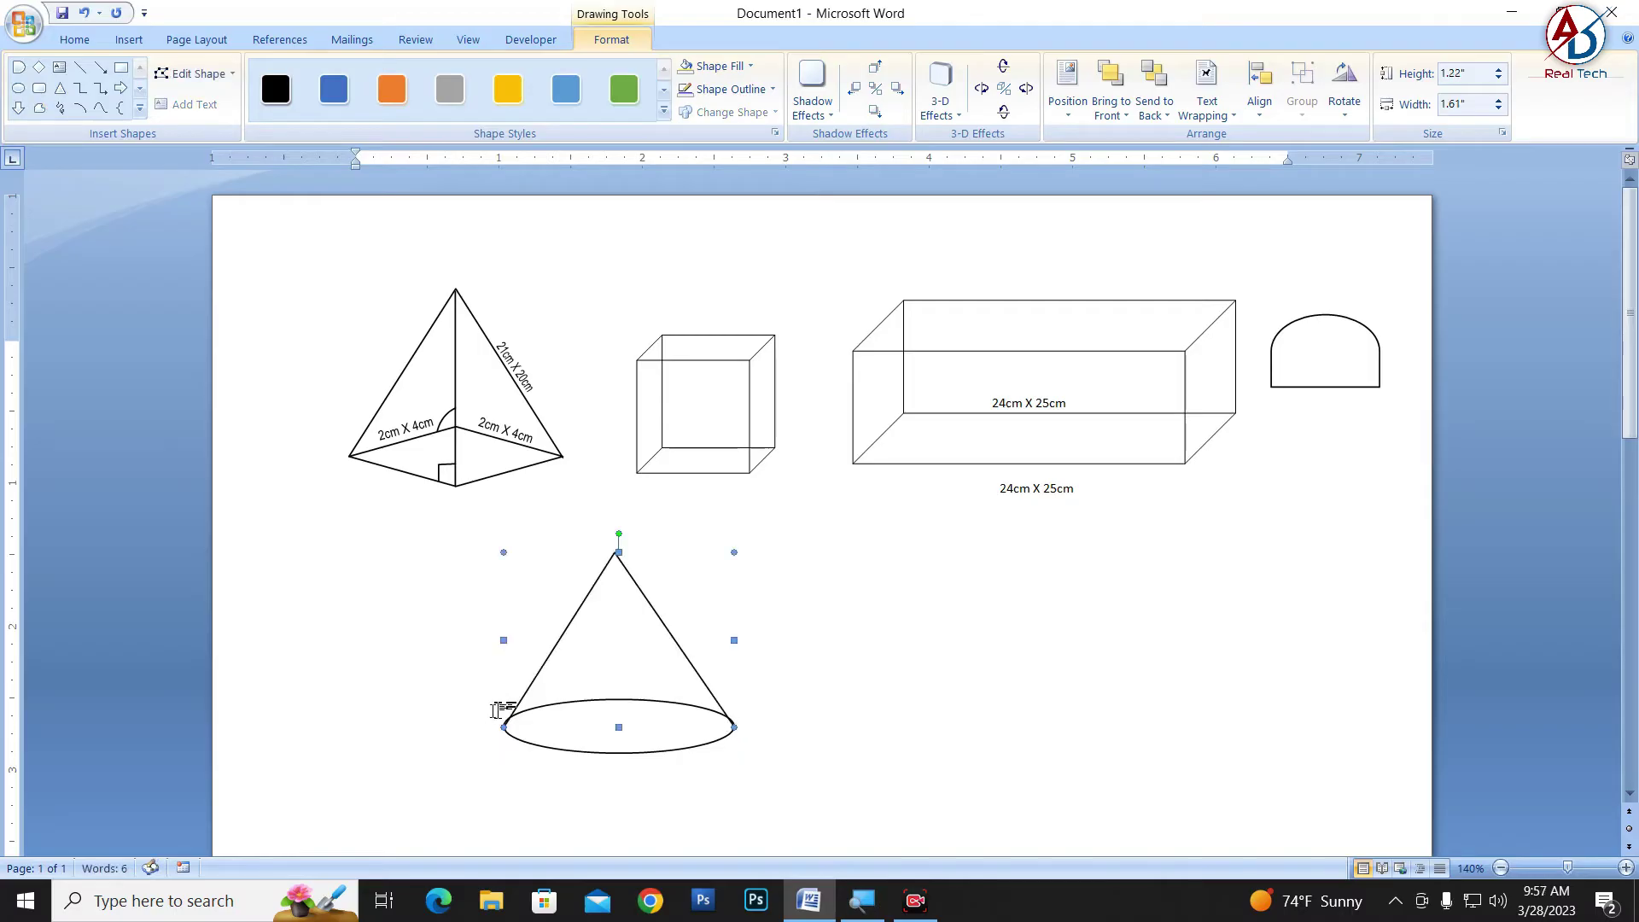
scroll(530, 703, "up", 5)
scroll(512, 649, "down", 3)
scroll(490, 603, "up", 3)
scroll(427, 529, "down", 3)
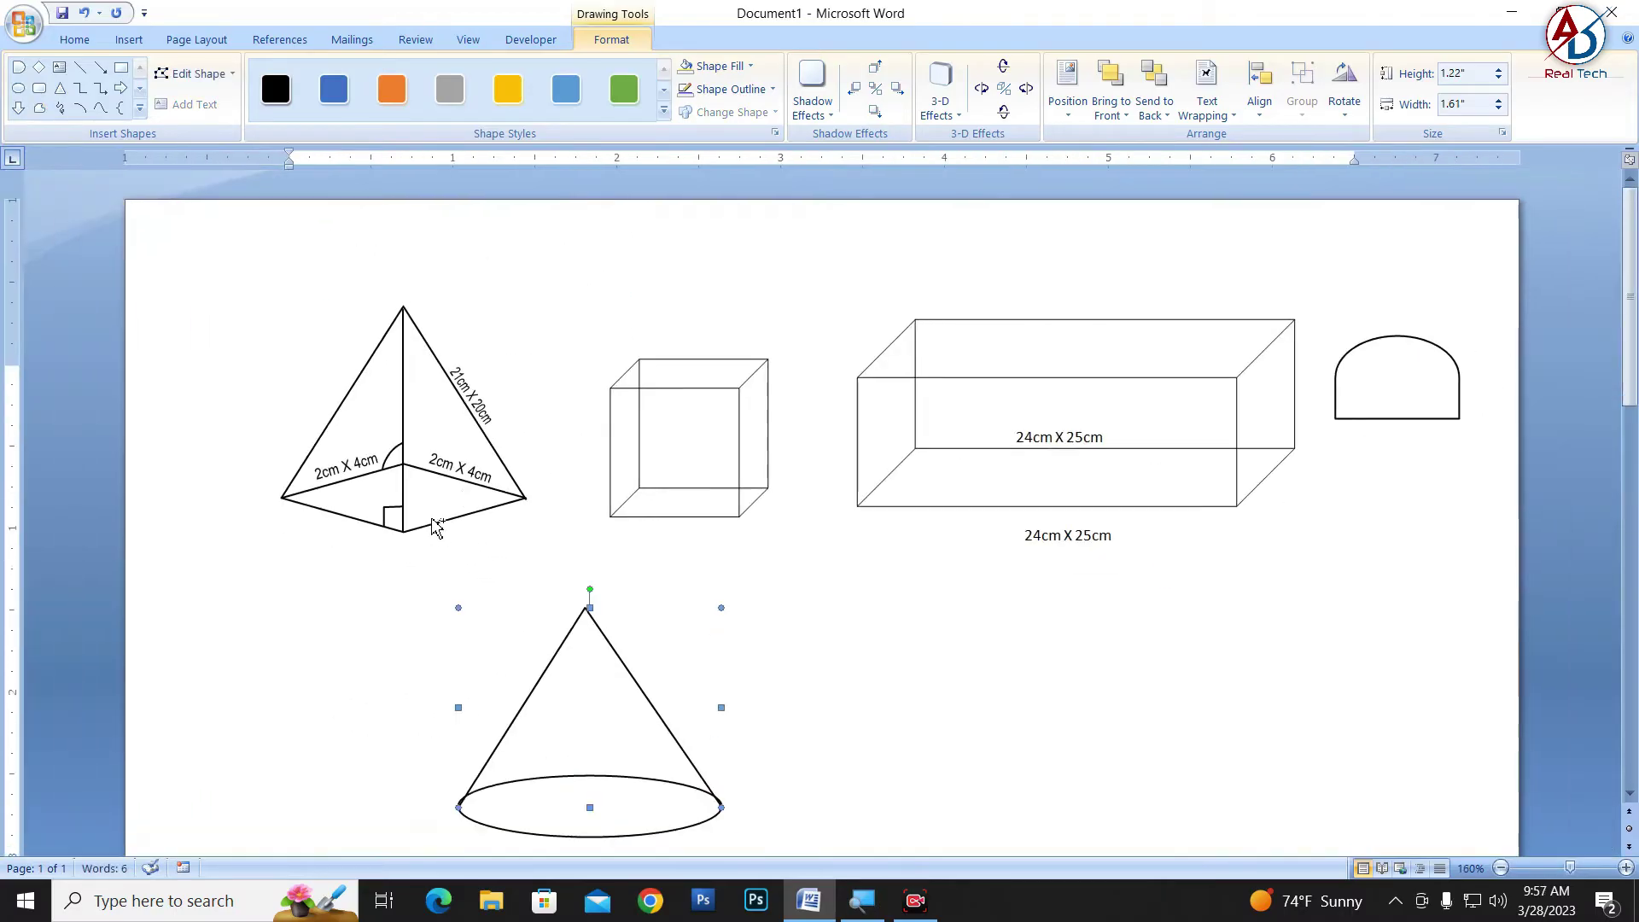
scroll(464, 626, "down", 3)
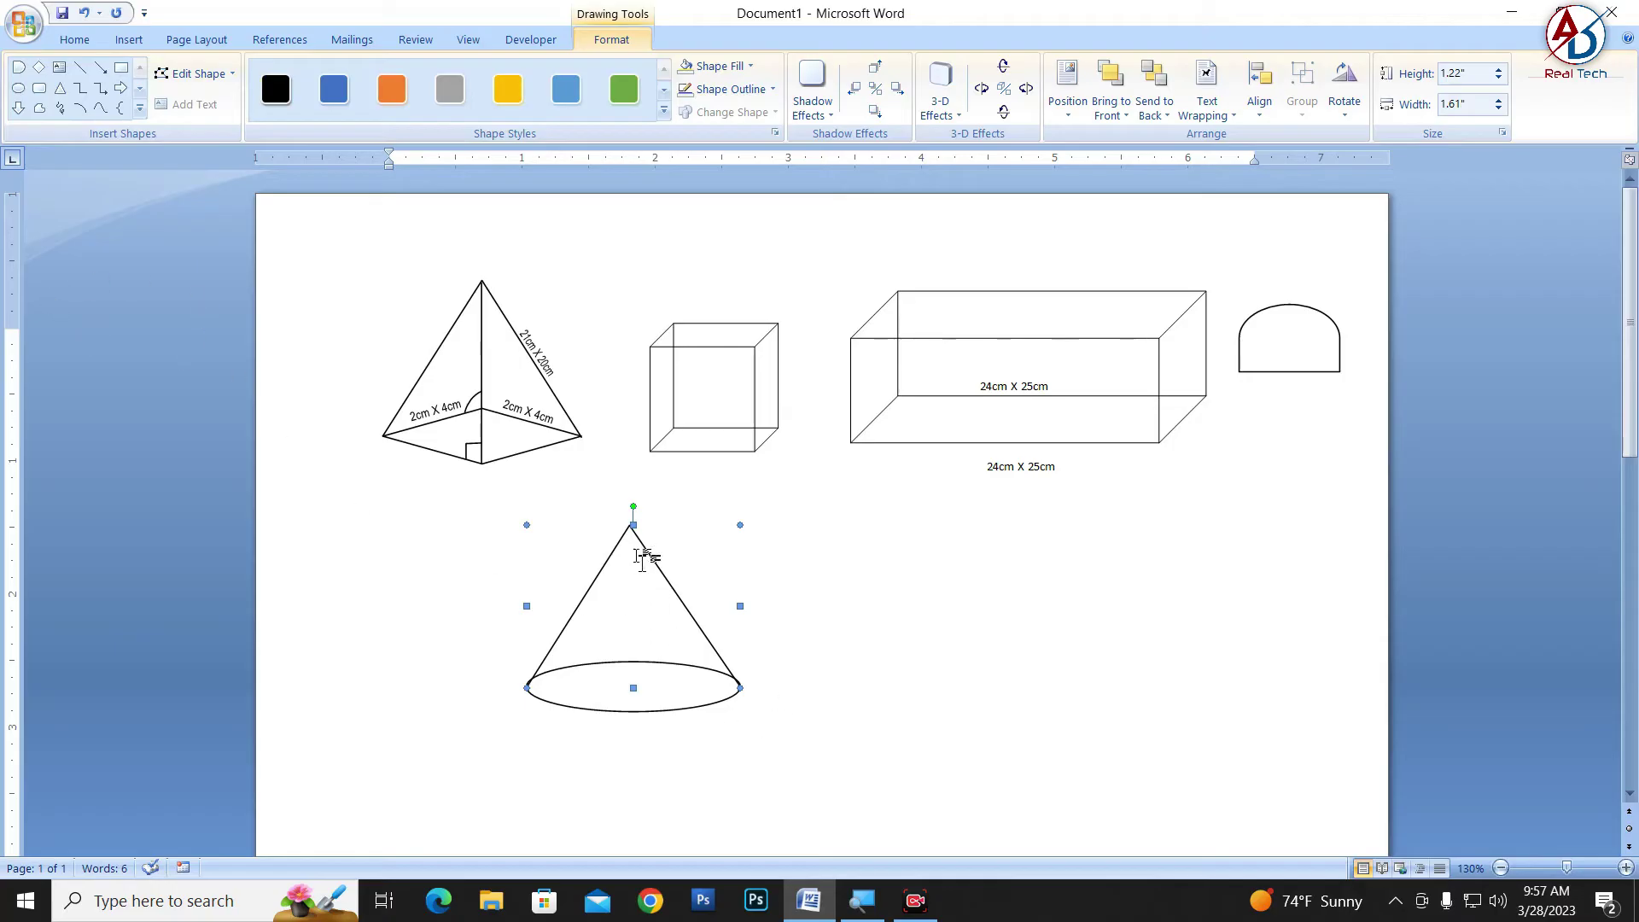
Delete the triangle outline and draw a vertical height line up from the ellipse
key("Delete")
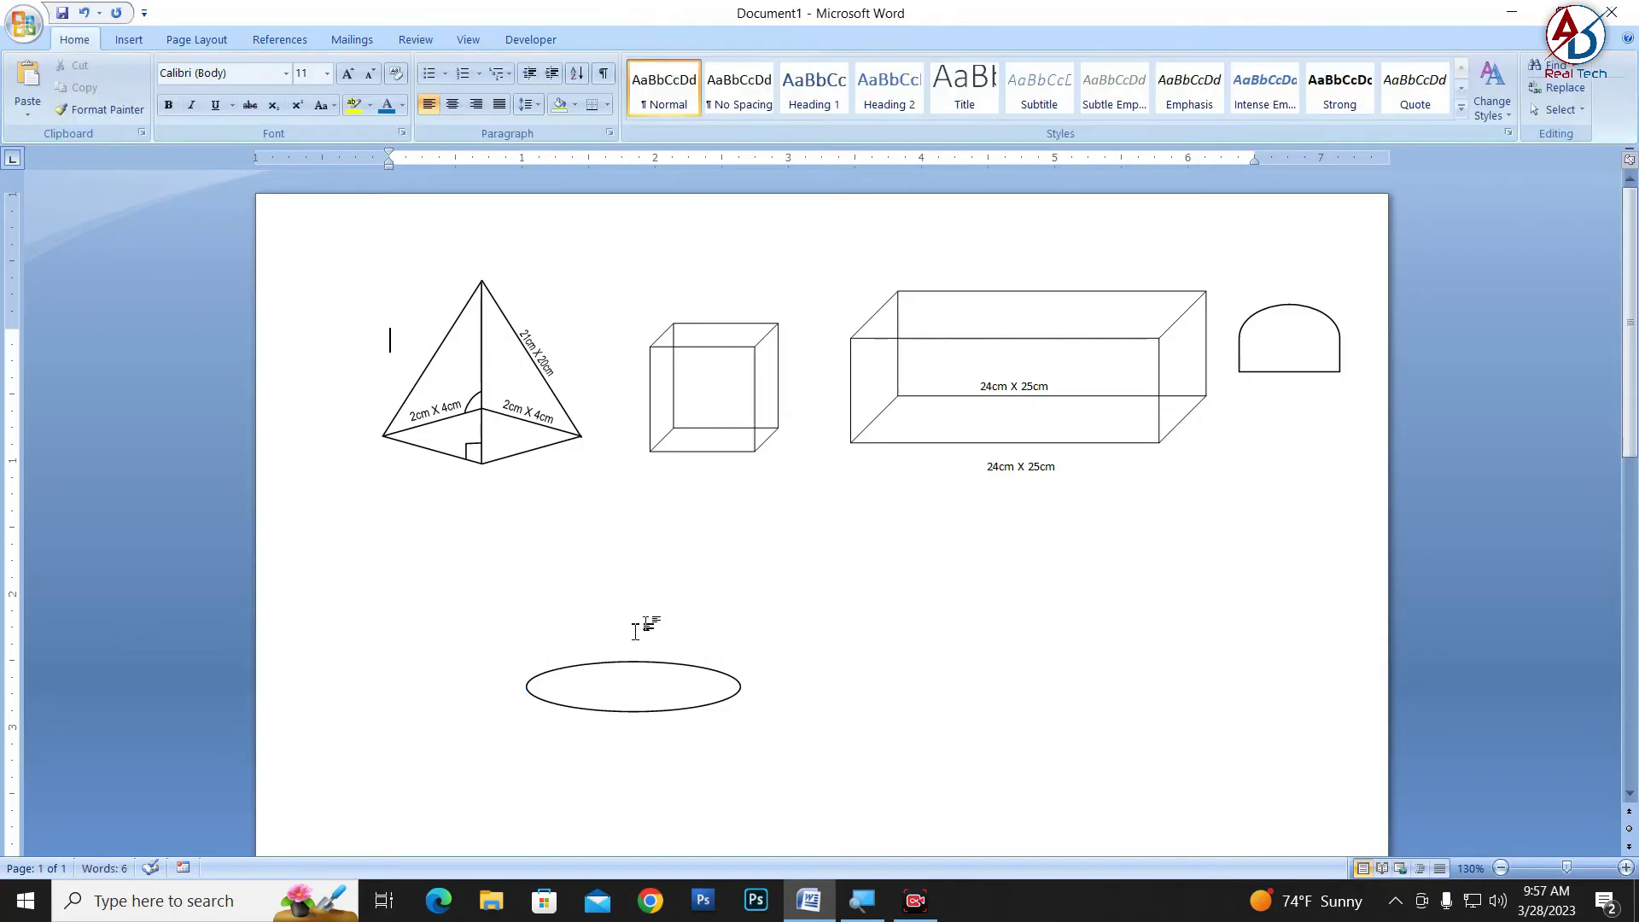
left_click(657, 710)
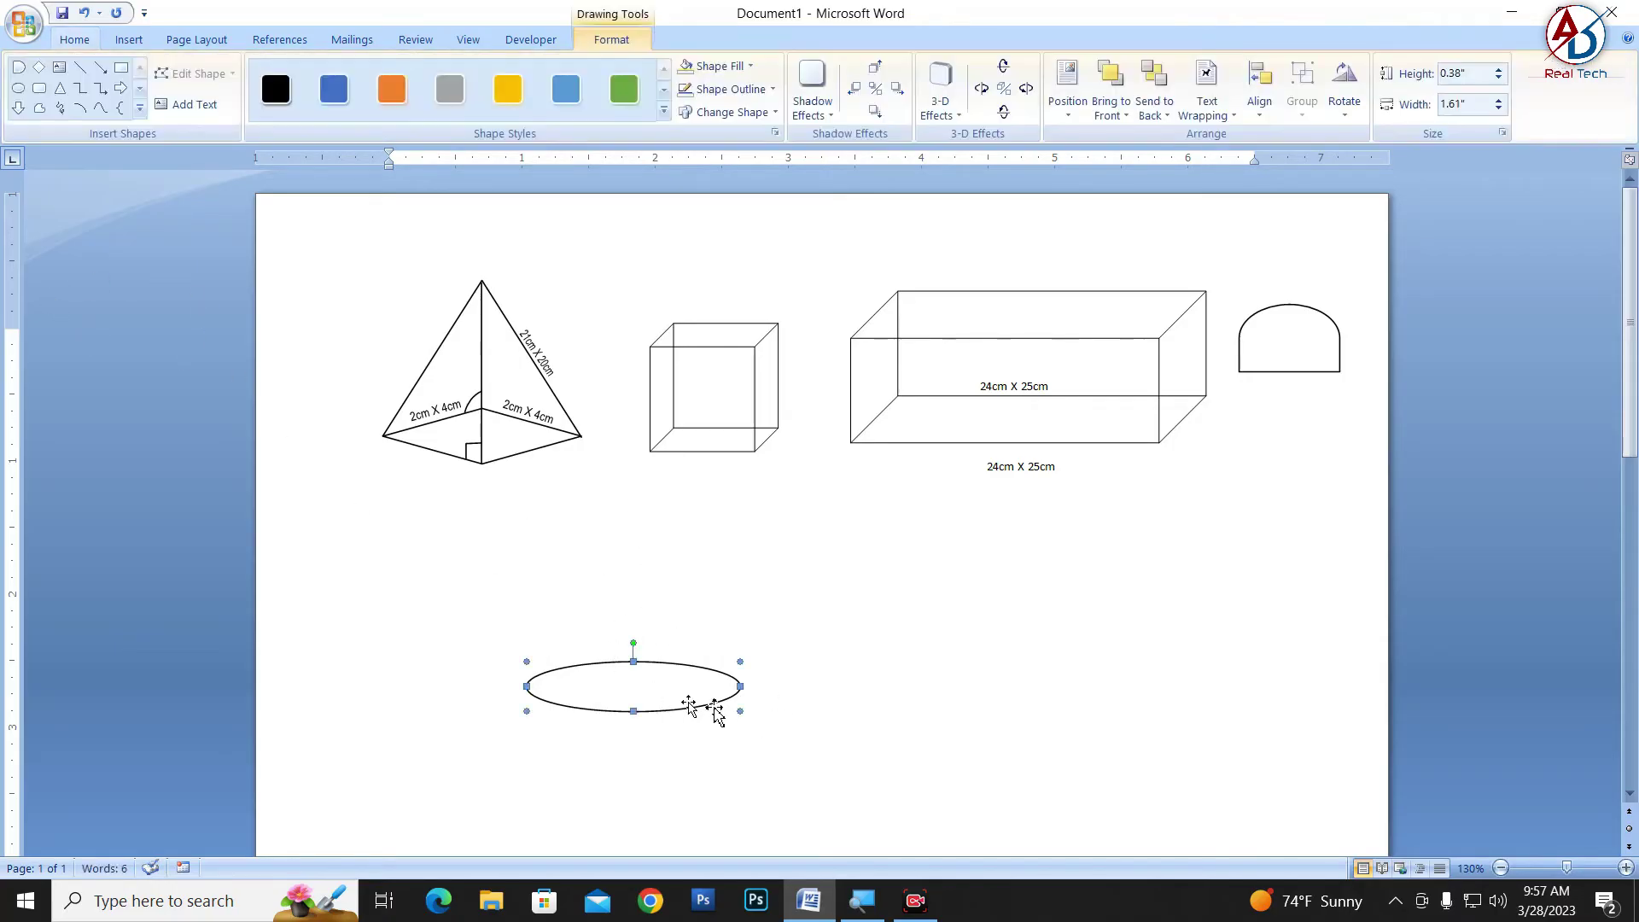
left_click(80, 68)
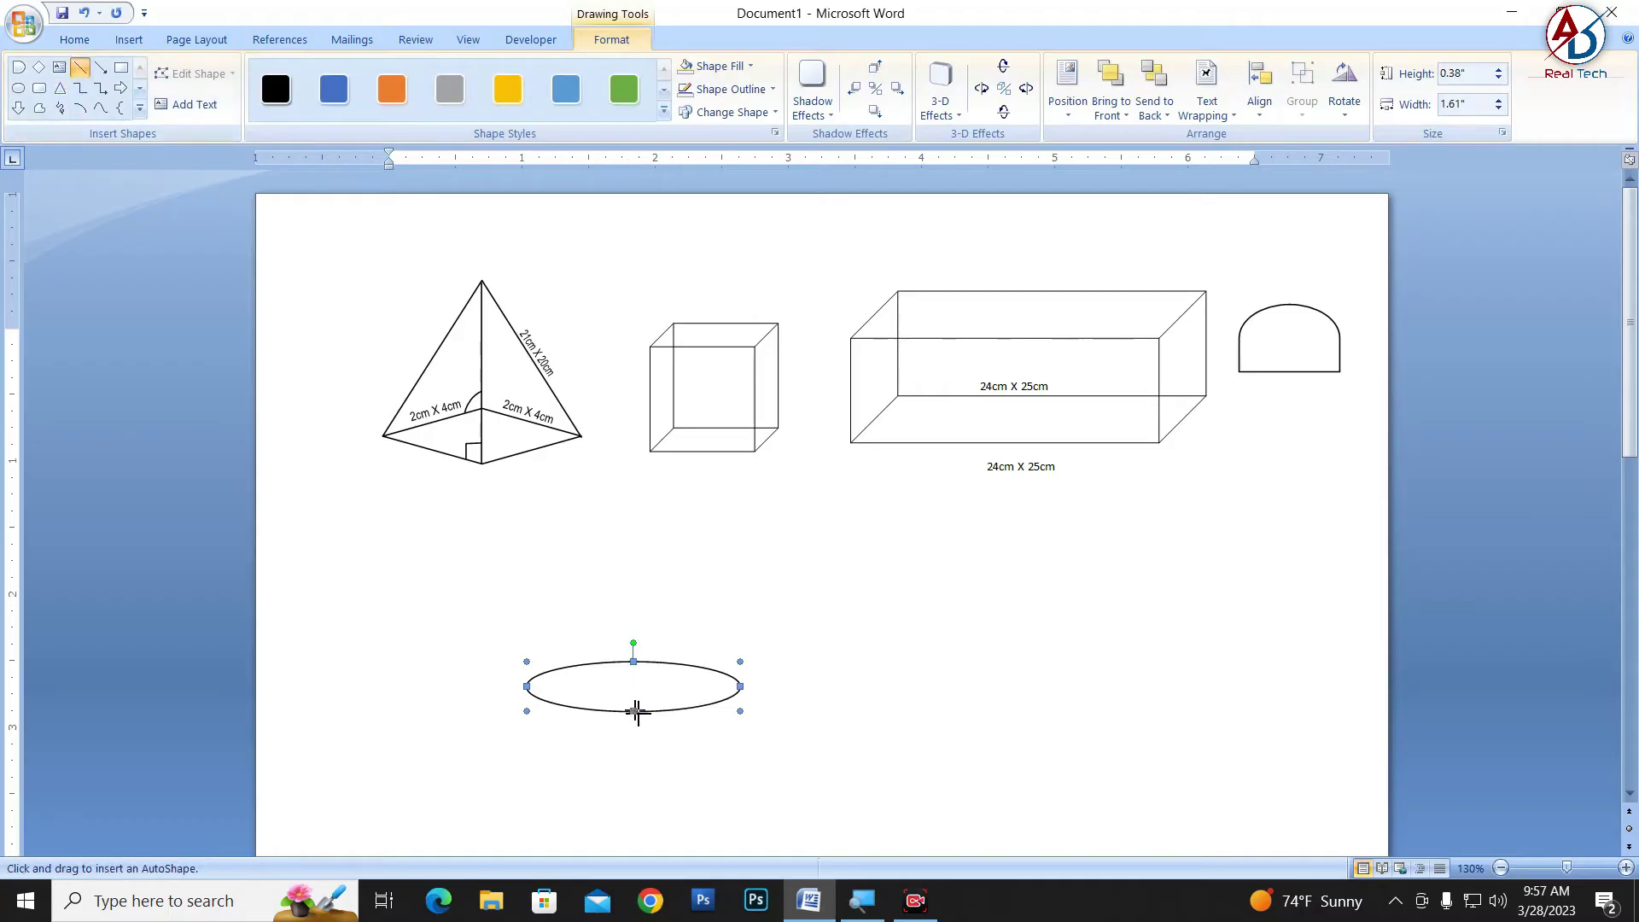
left_click_drag(635, 536, 633, 529)
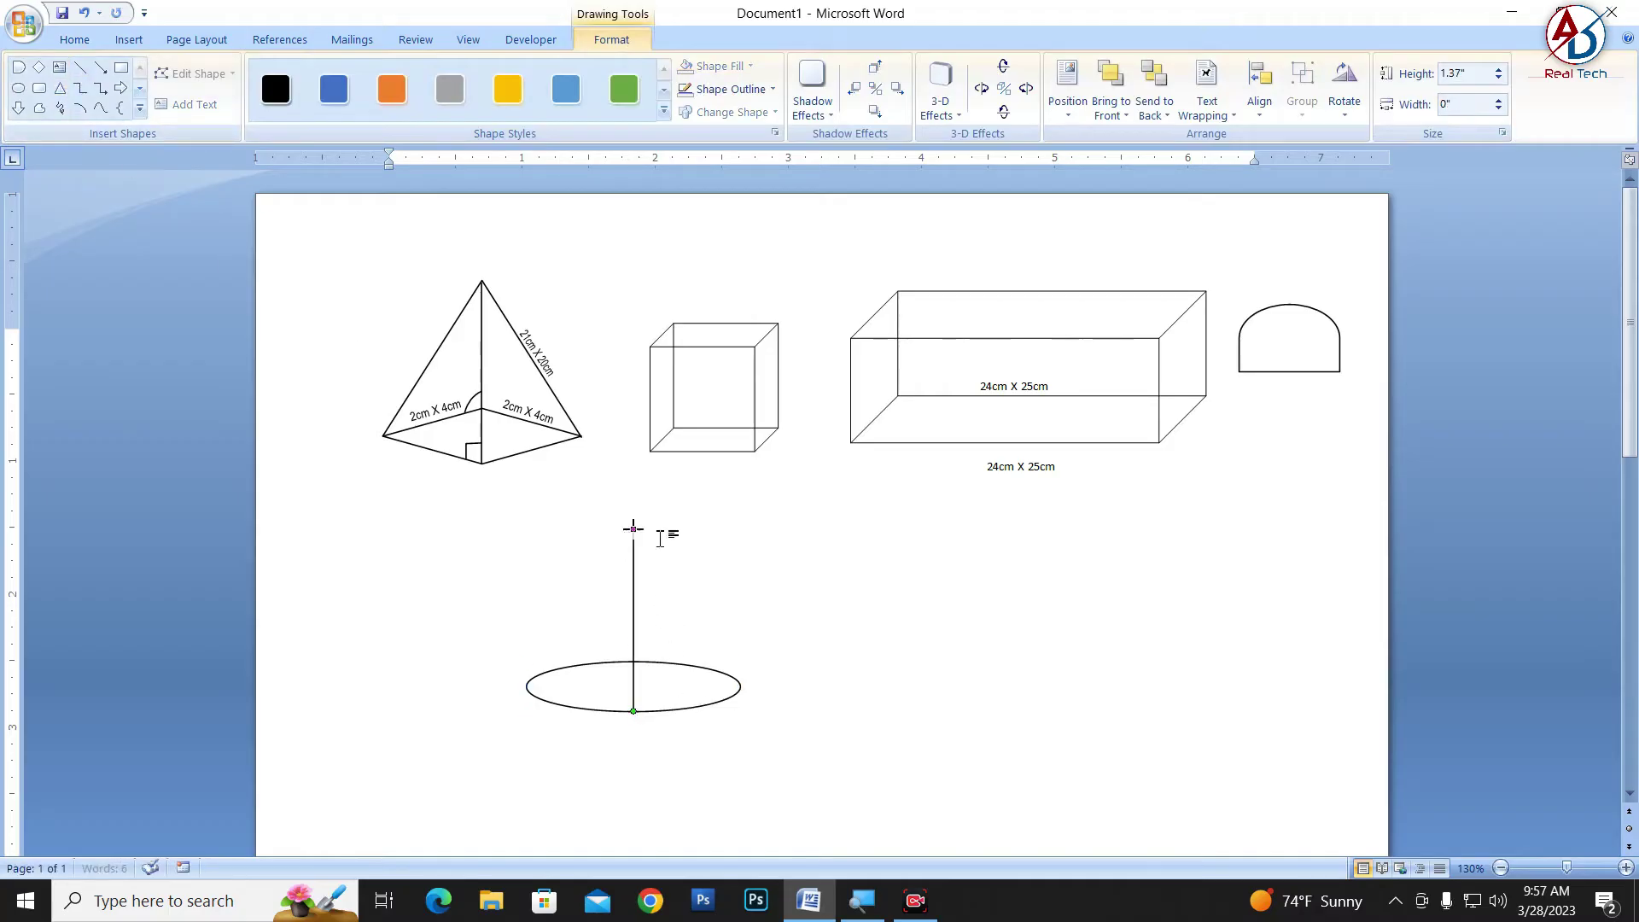
Draw the cone's left slanted side with Freeform from the apex to the ellipse's left edge
left_click(40, 109)
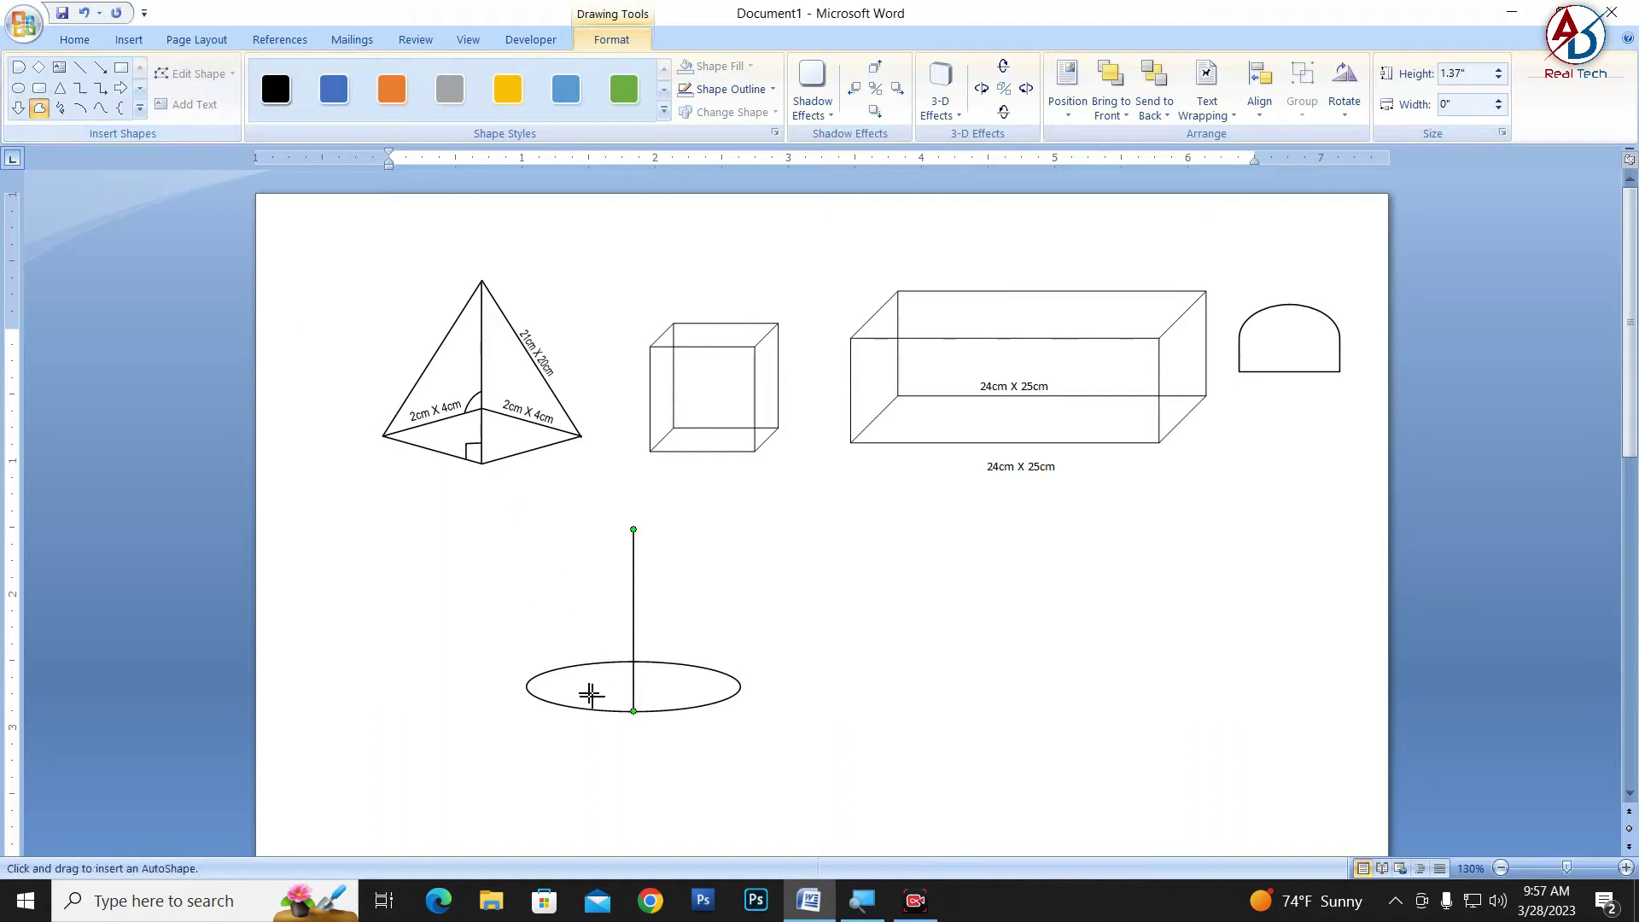
scroll(586, 687, "up", 1)
scroll(592, 709, "up", 2)
scroll(604, 706, "up", 1)
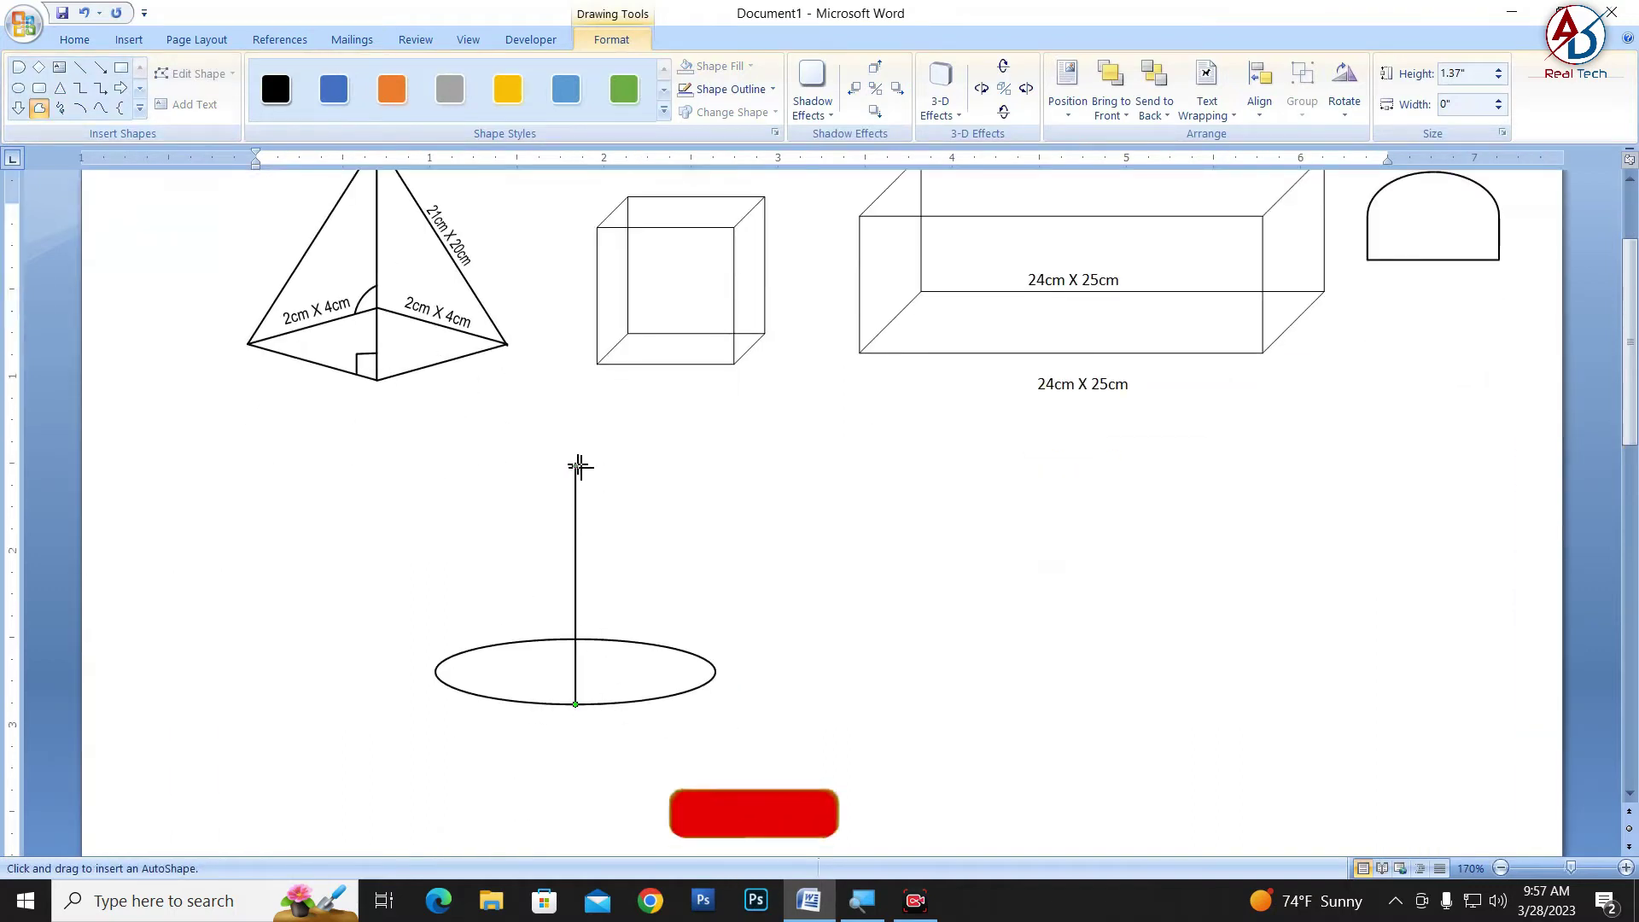
left_click(576, 467)
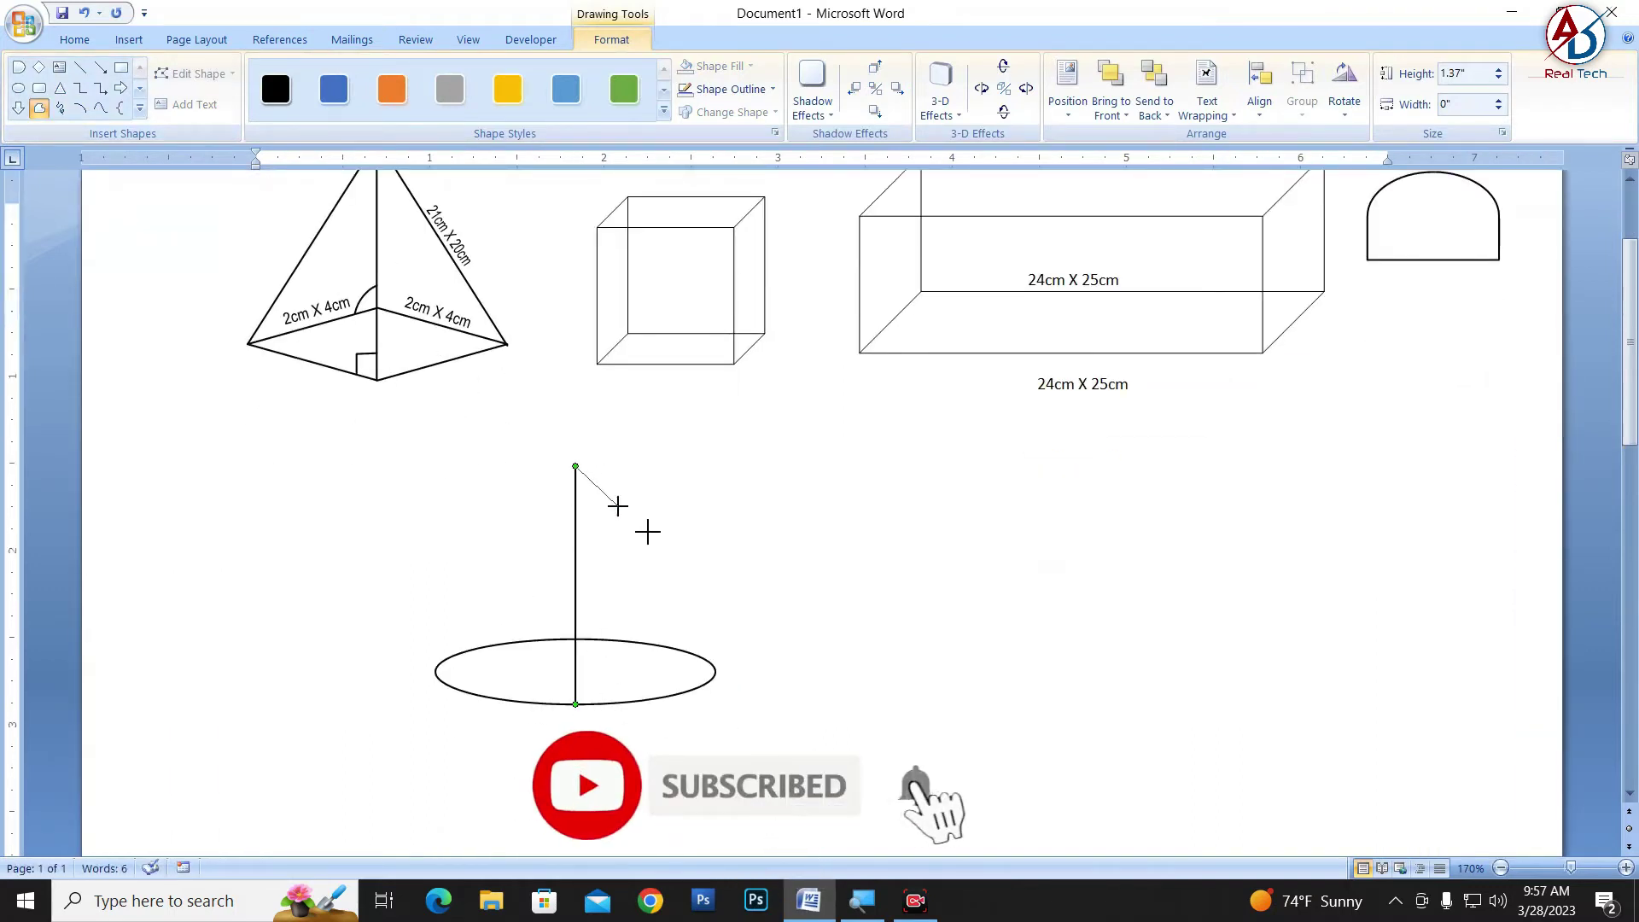
left_click(716, 670)
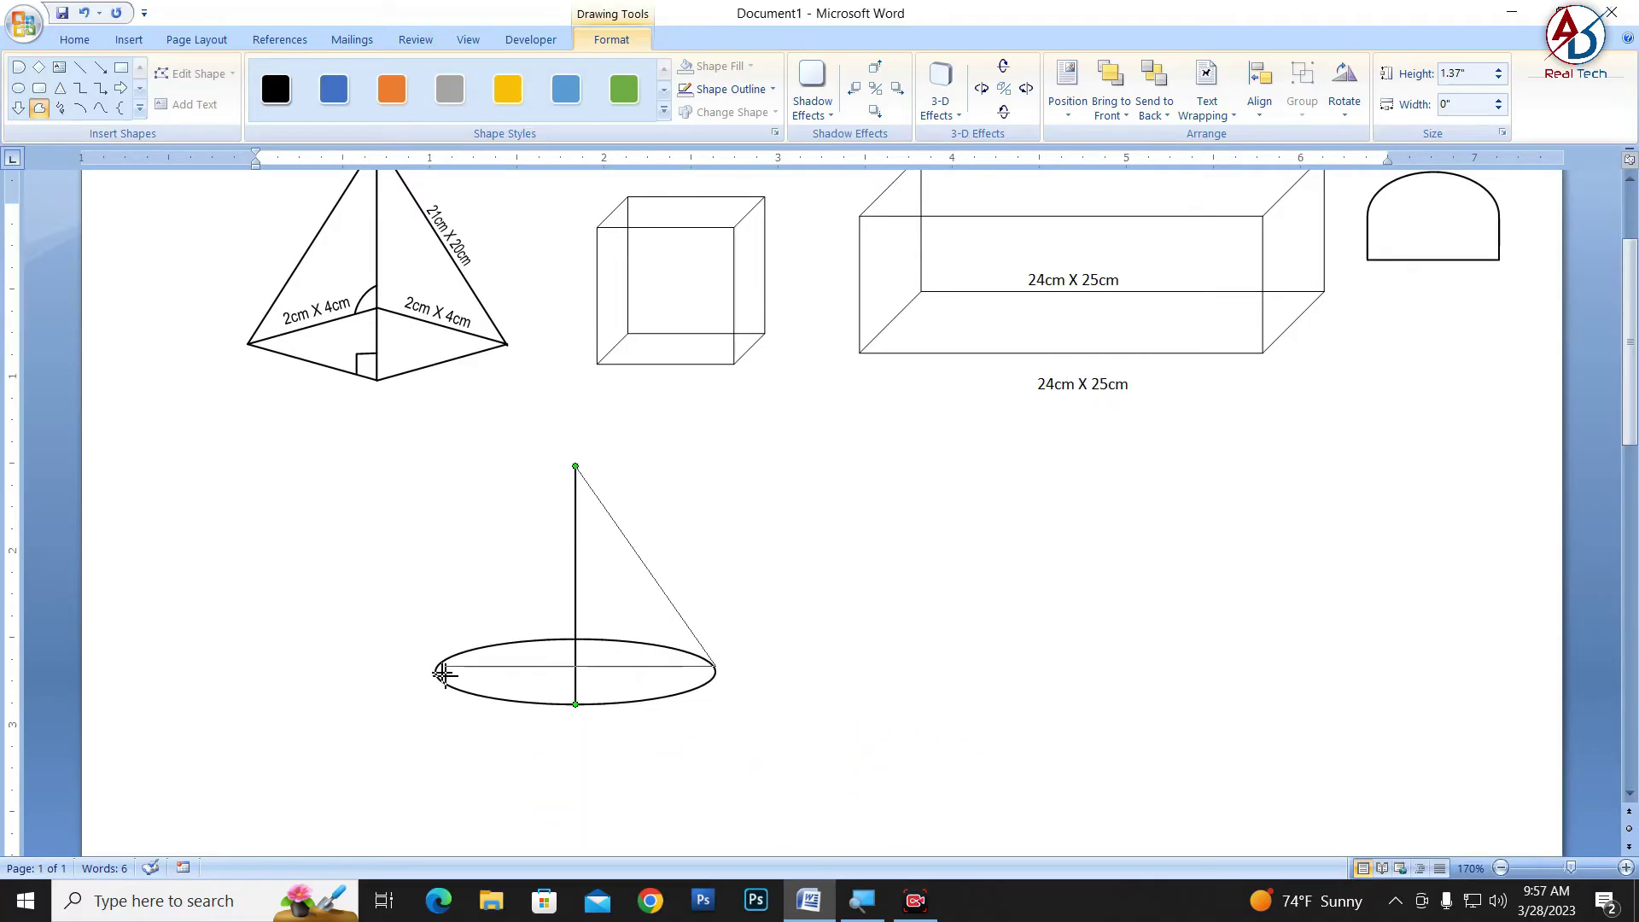
key("BackSpace")
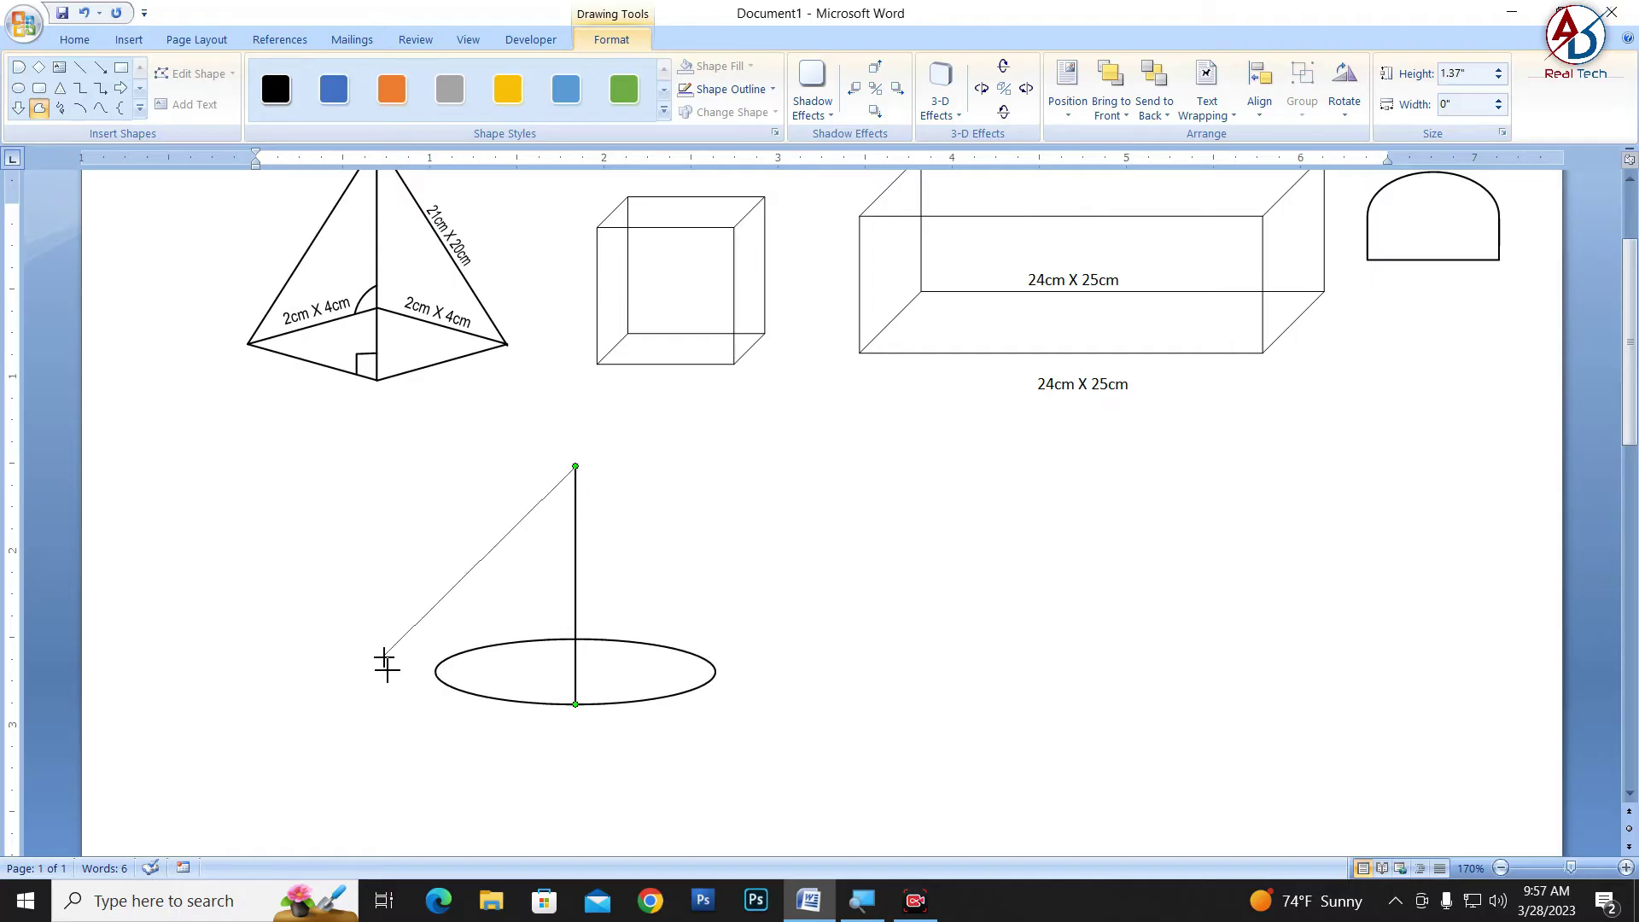
double_click(434, 672)
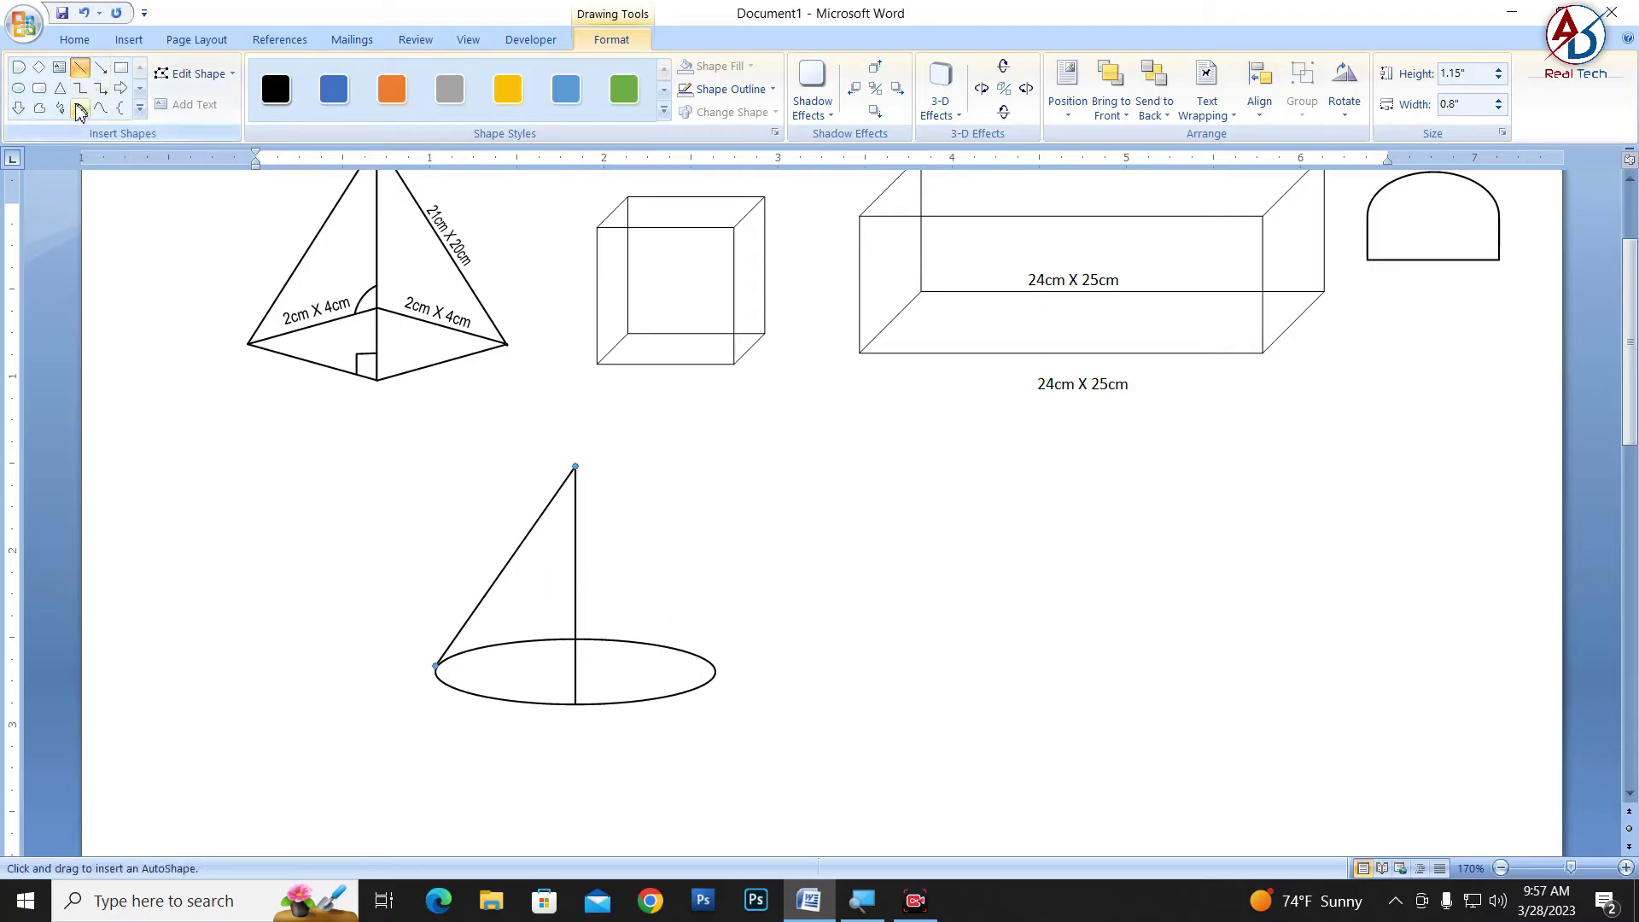
Draw the right slanted side from the apex to the ellipse's right edge
left_click(39, 108)
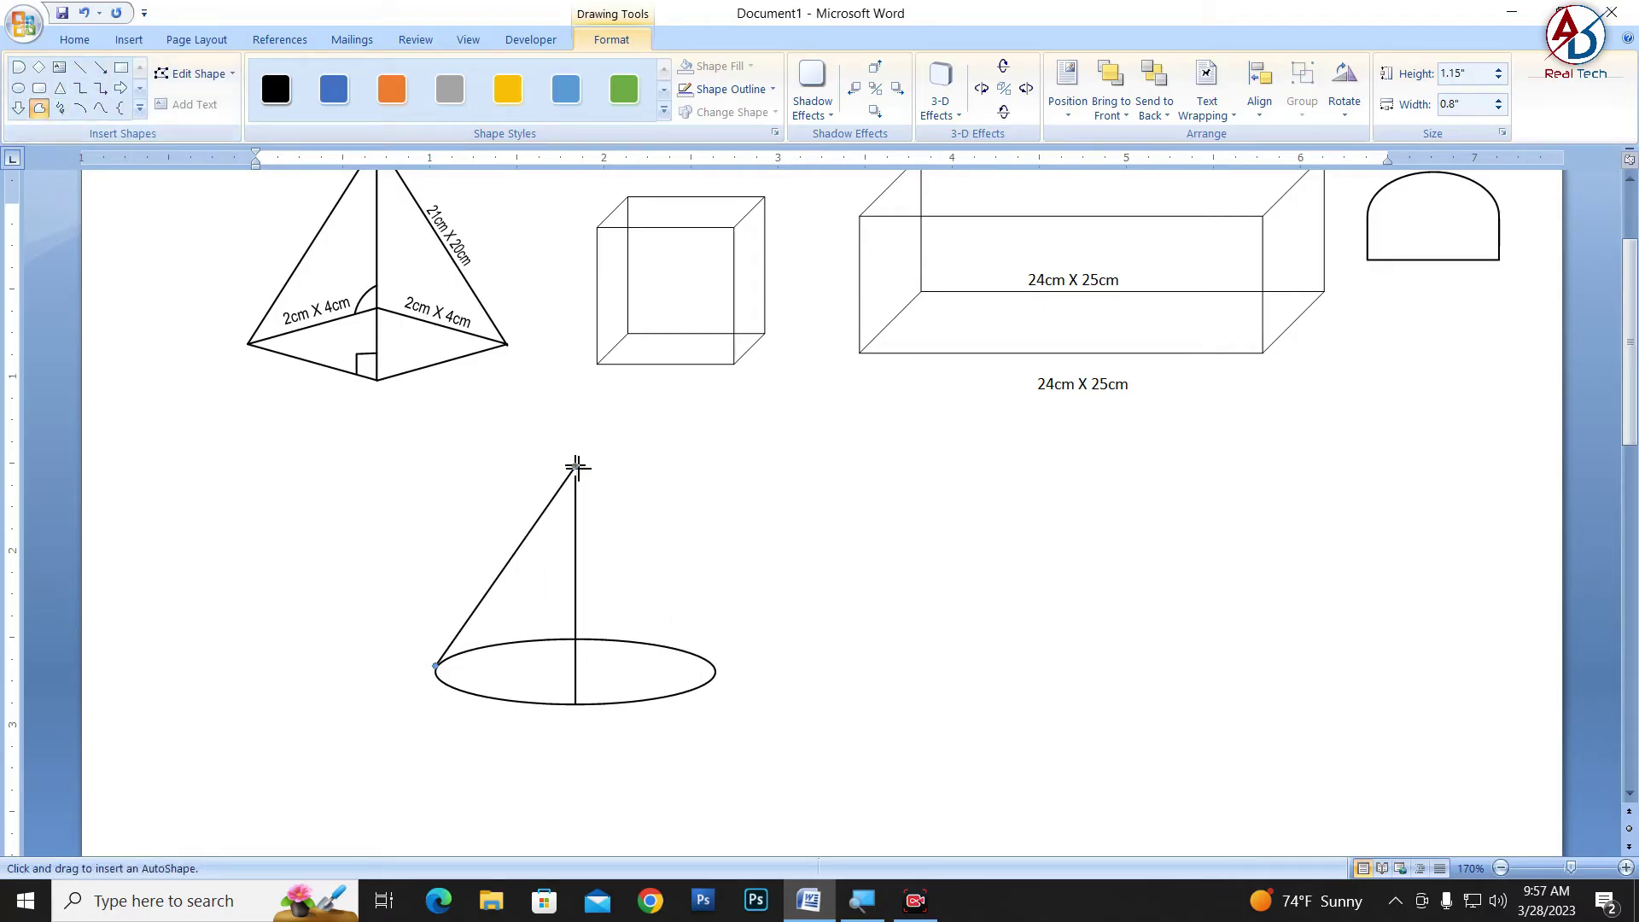
left_click(576, 467)
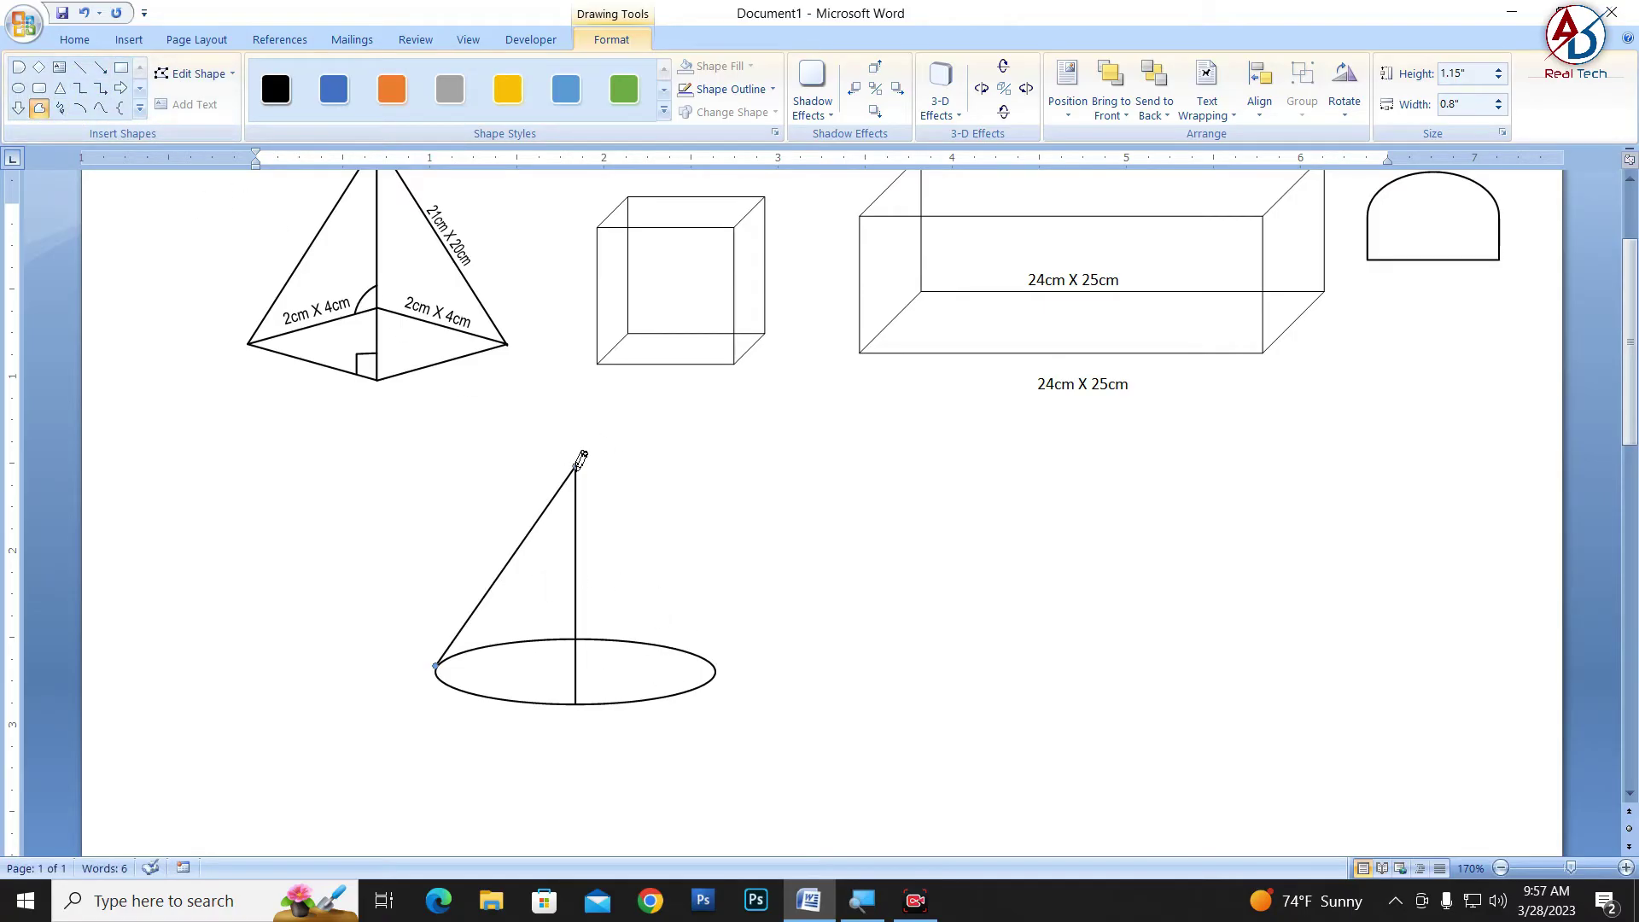
double_click(718, 673)
left_click(766, 668)
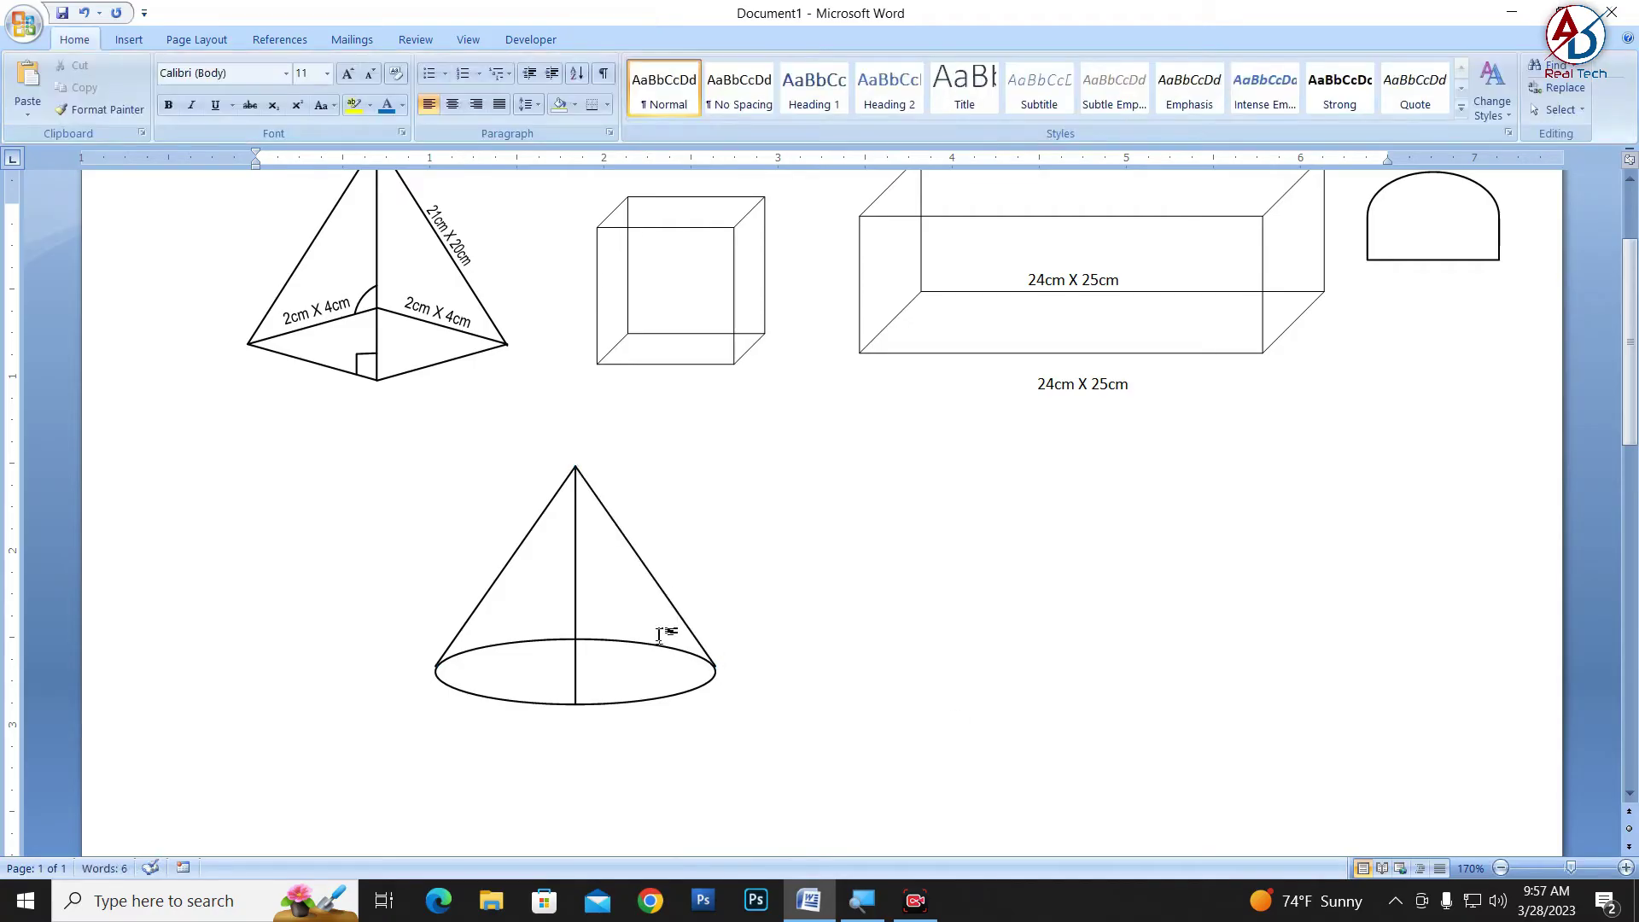
scroll(659, 636, "down", 5, "ctrl")
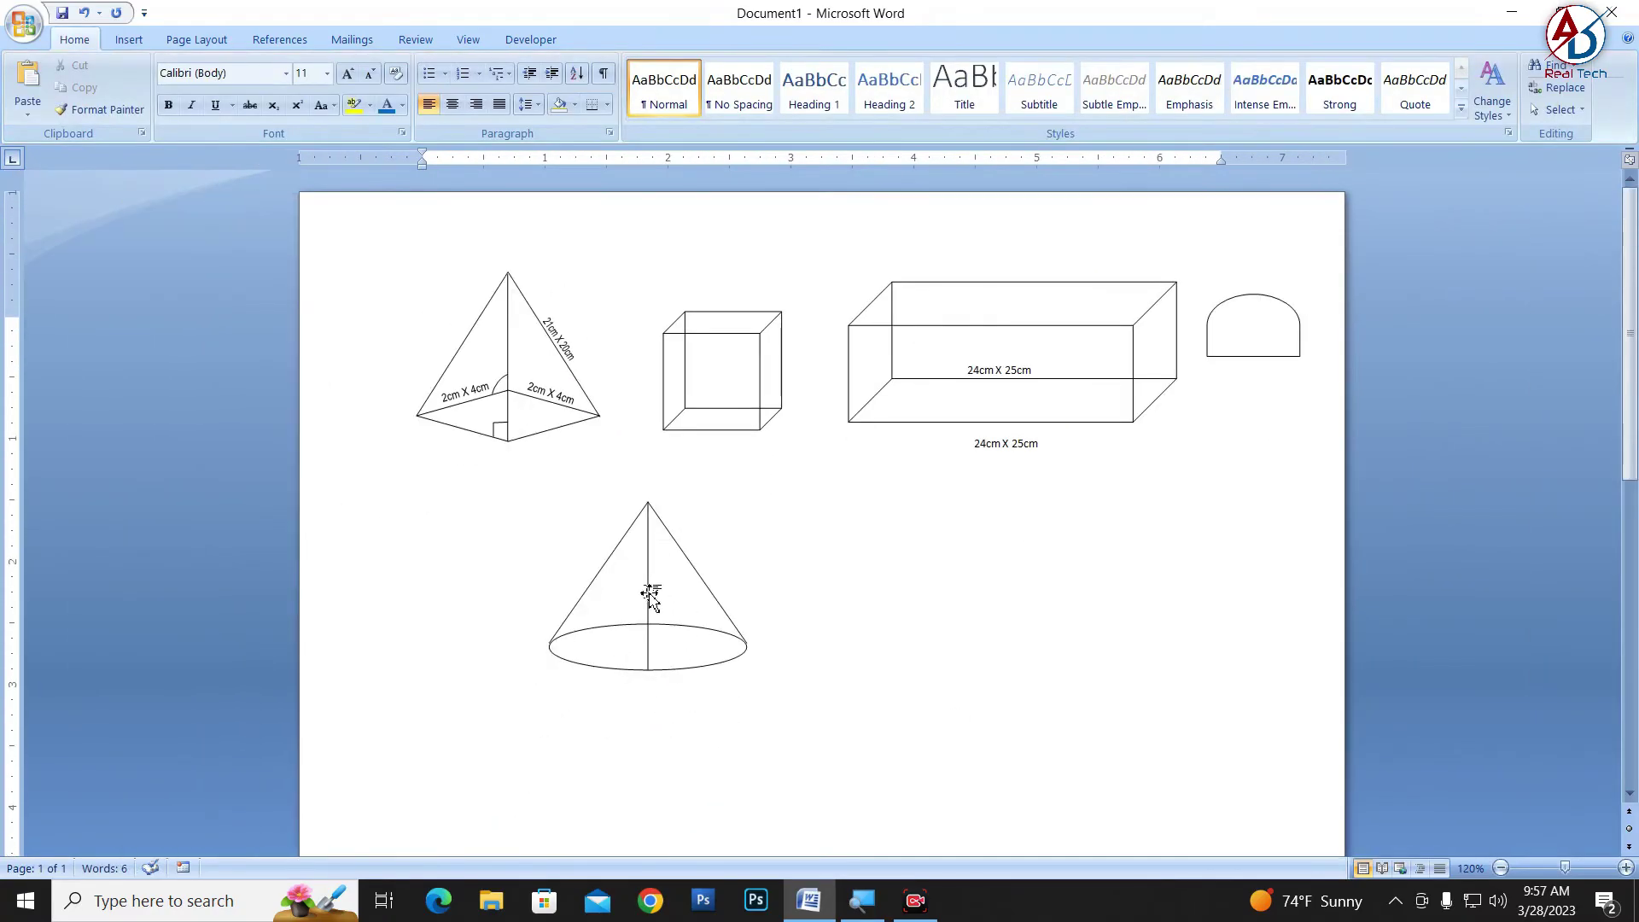
Make the cone's vertical centre line dashed
left_click(649, 594)
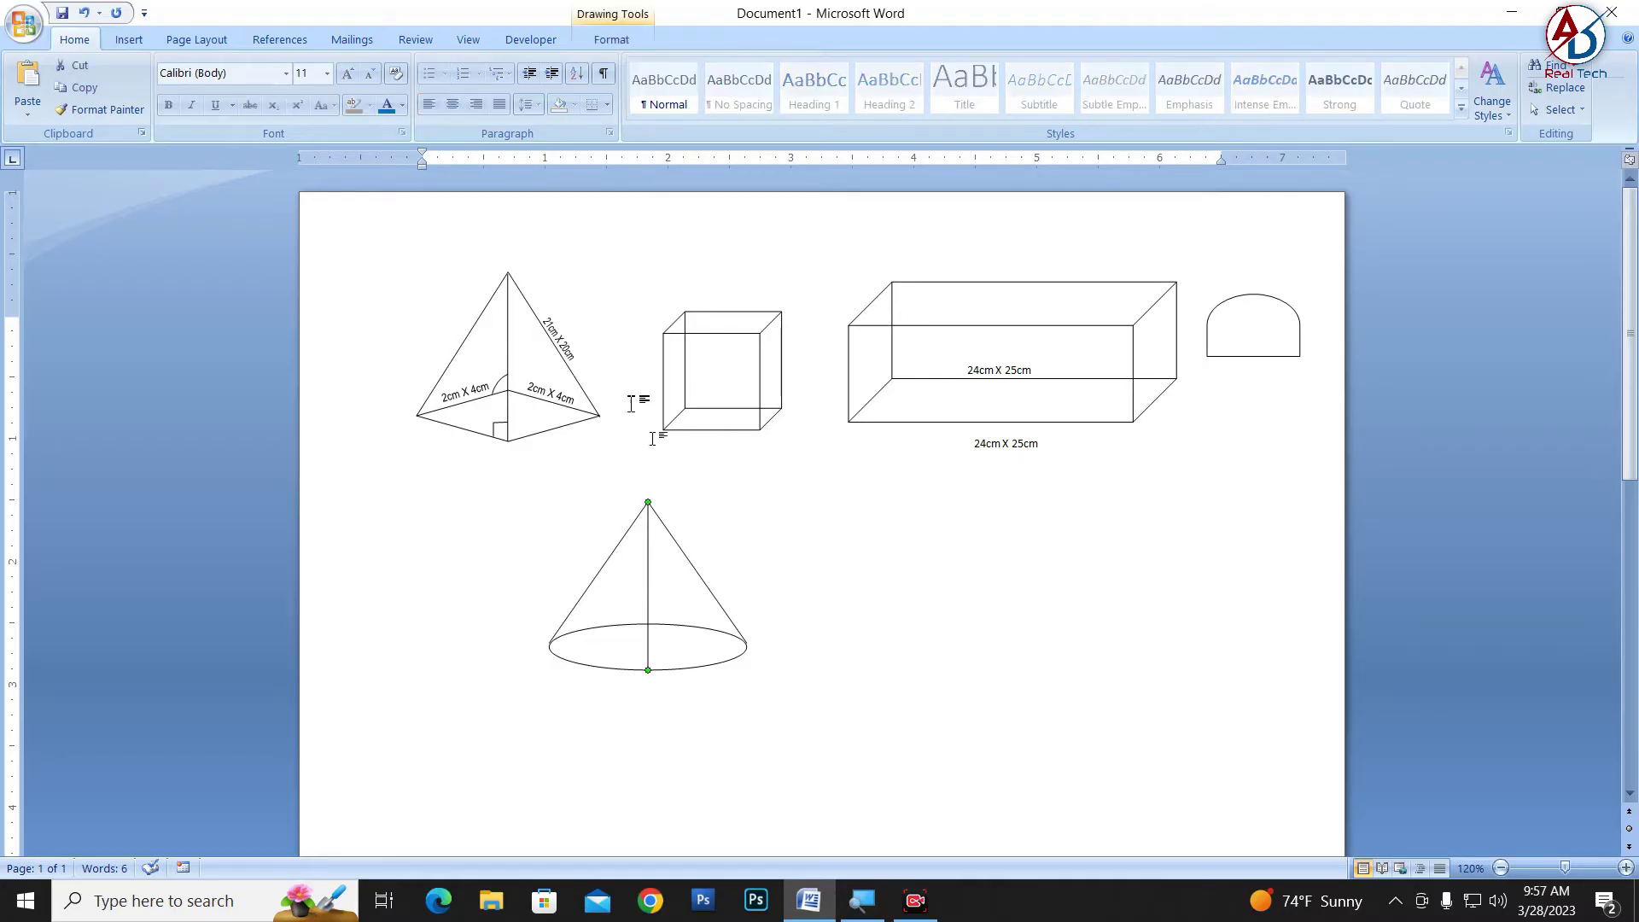
left_click(611, 39)
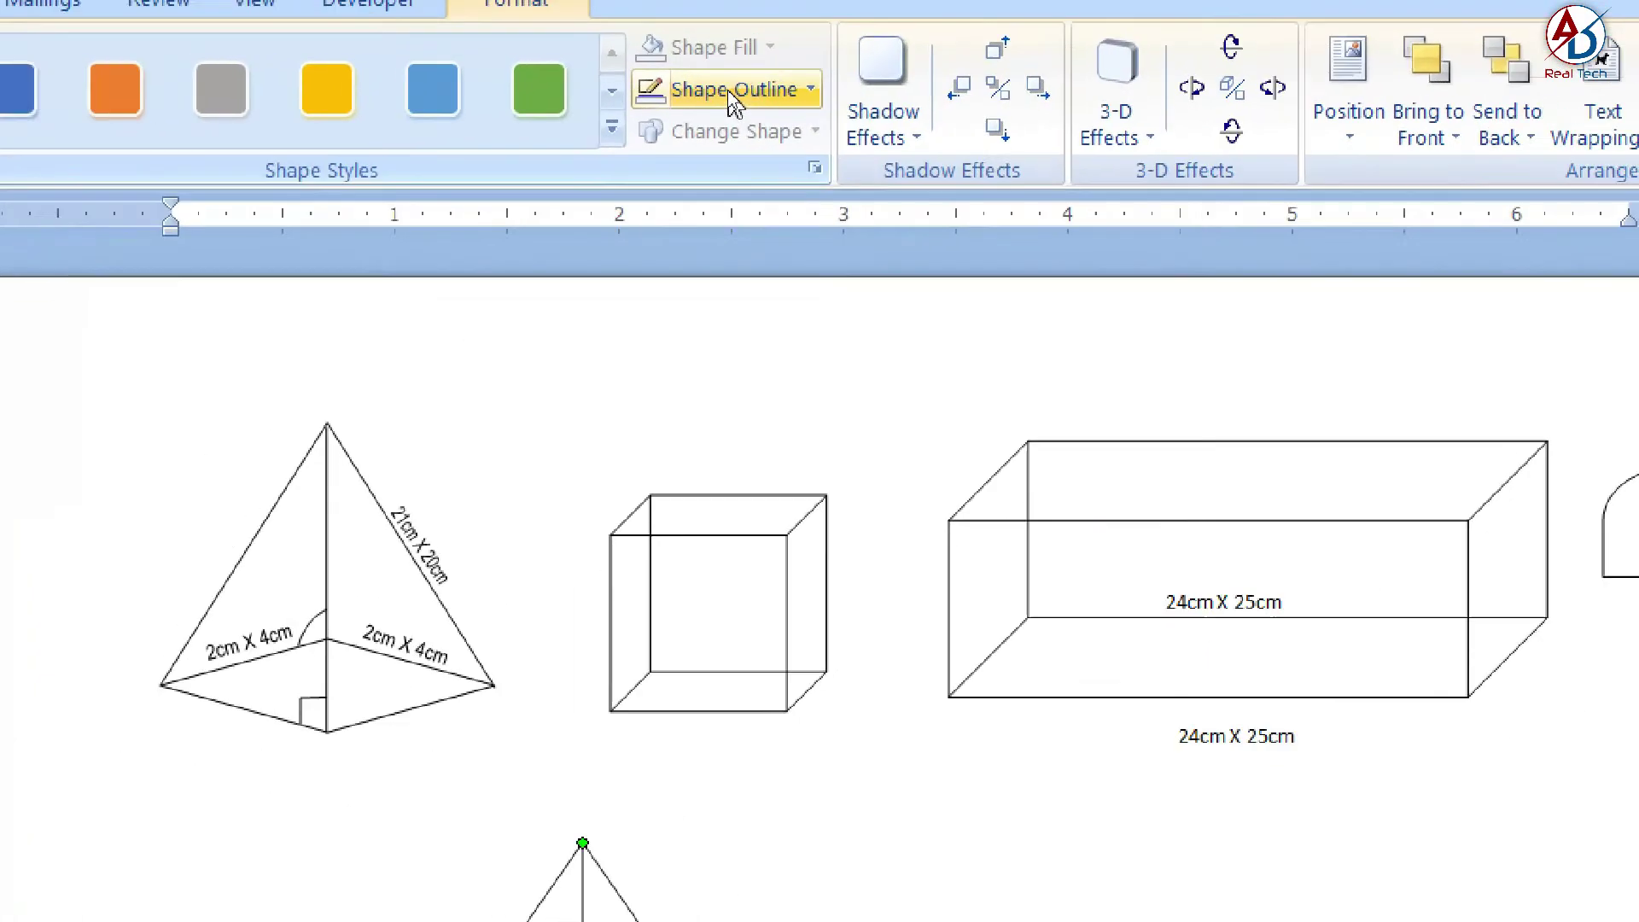
left_click(729, 90)
mouse_move(726, 336)
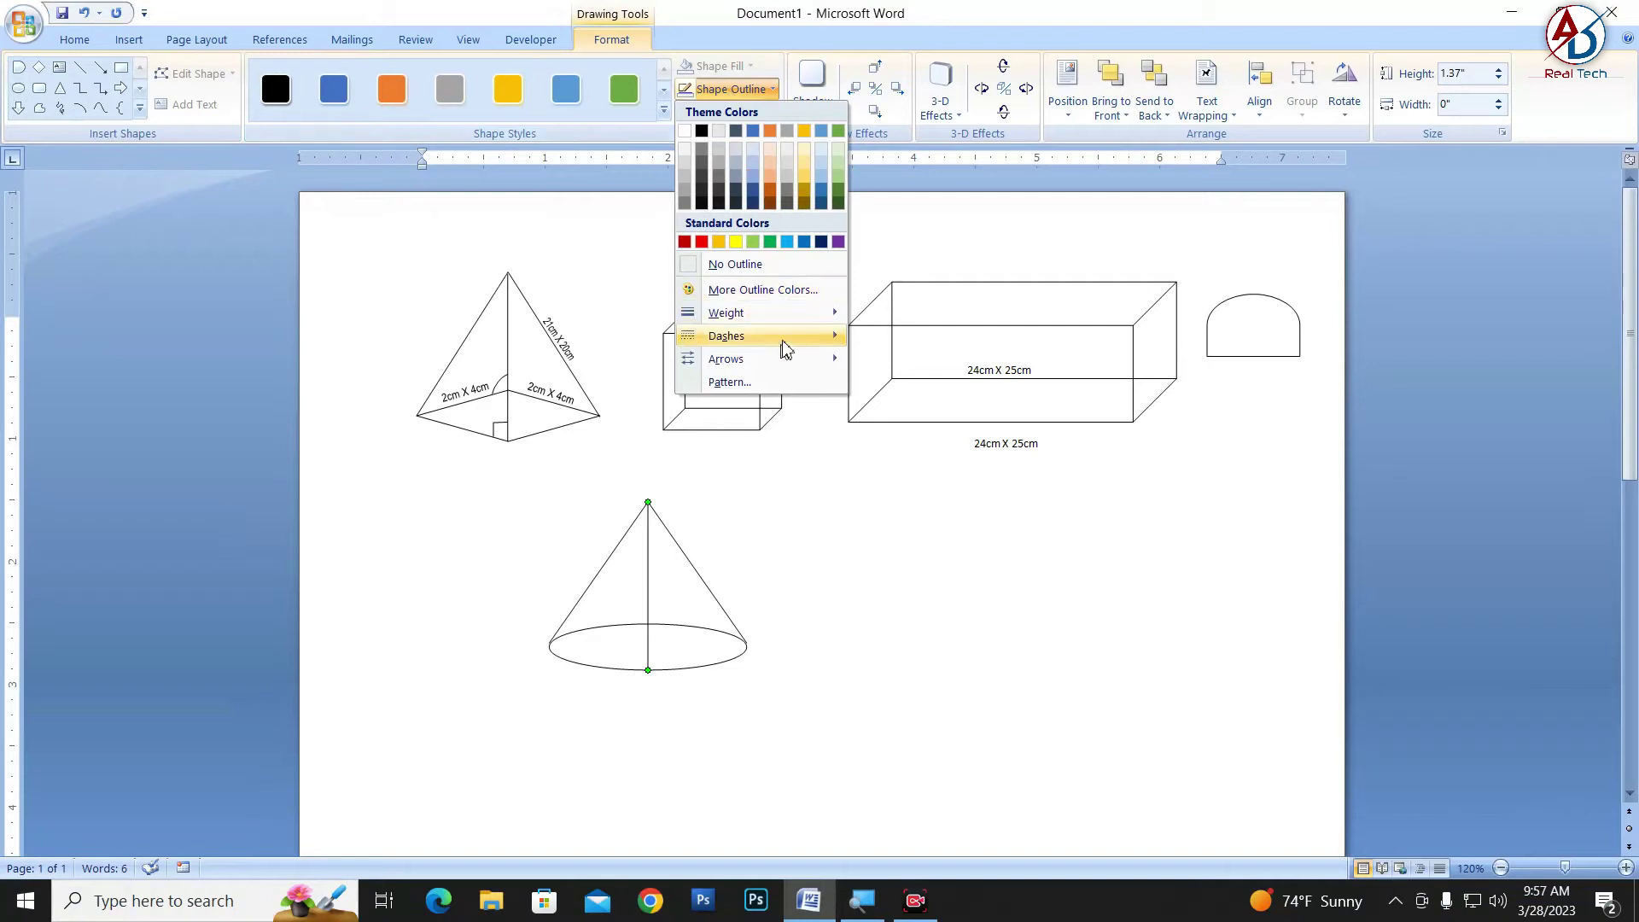
left_click(900, 381)
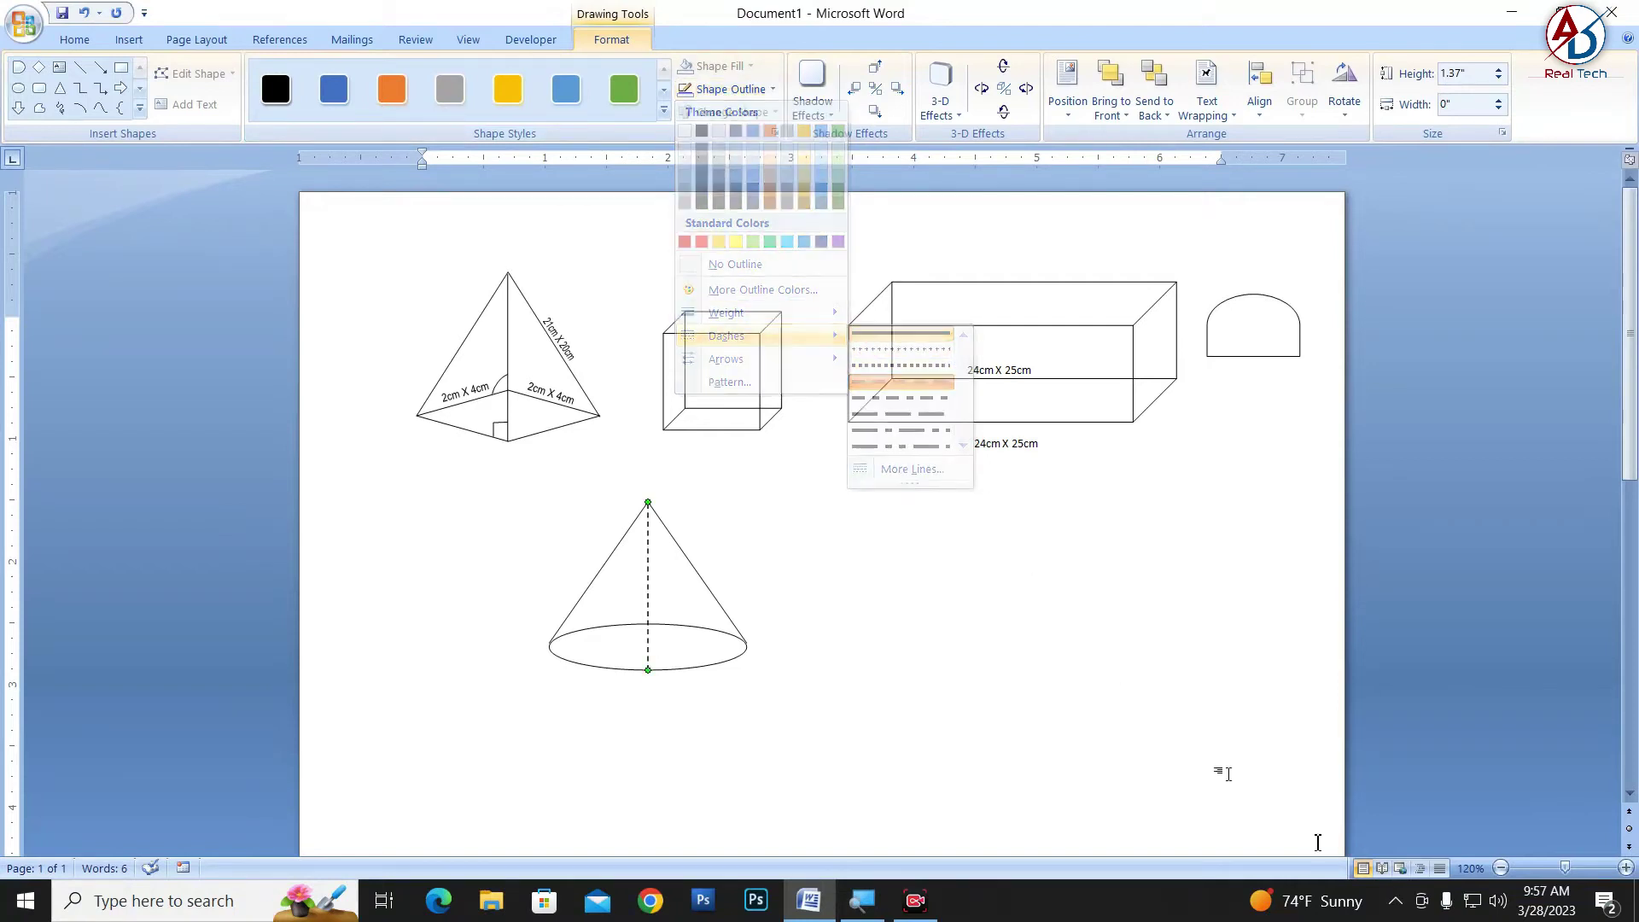
left_click(951, 663)
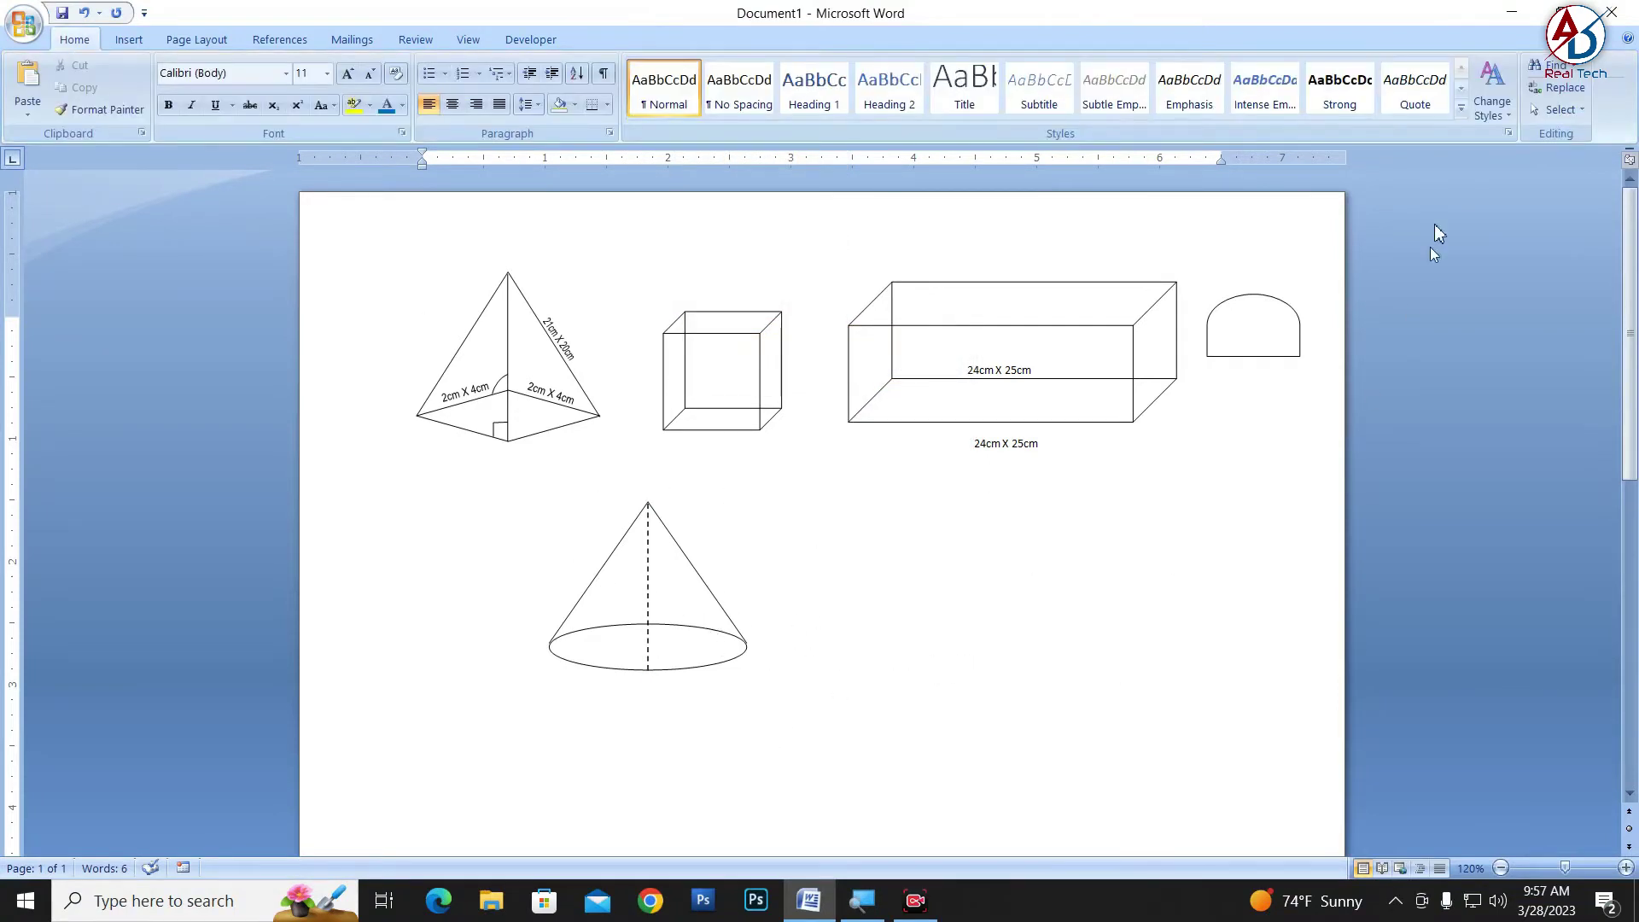
Group all the cone's parts into one object and move it to the right
left_click(1534, 109)
left_click(1472, 154)
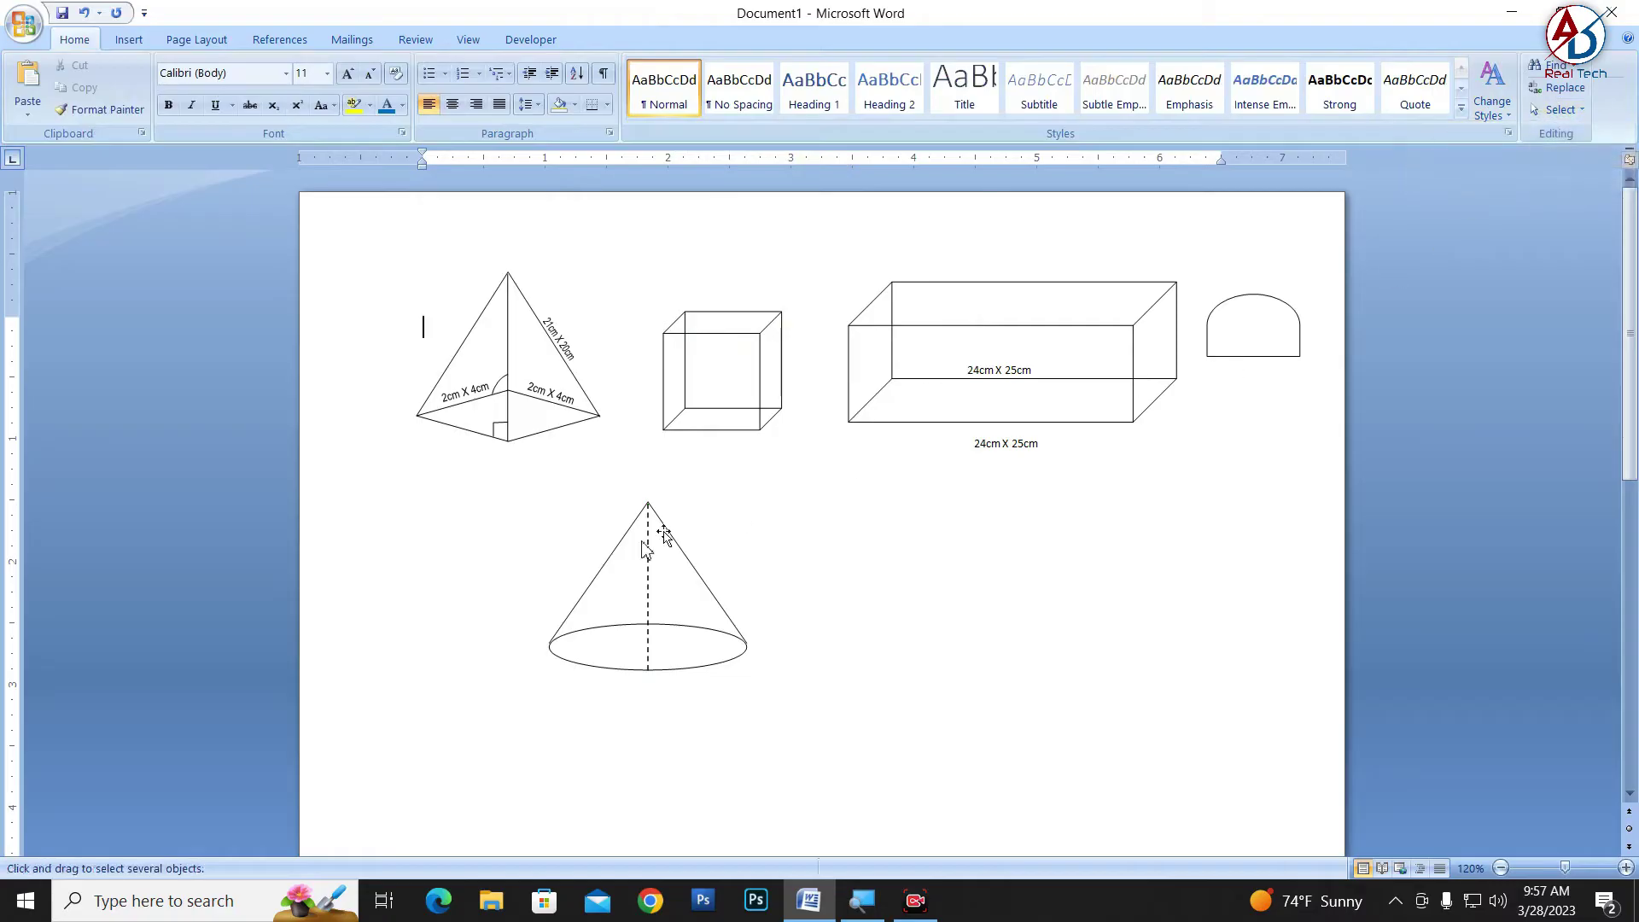
left_click_drag(519, 479, 832, 687)
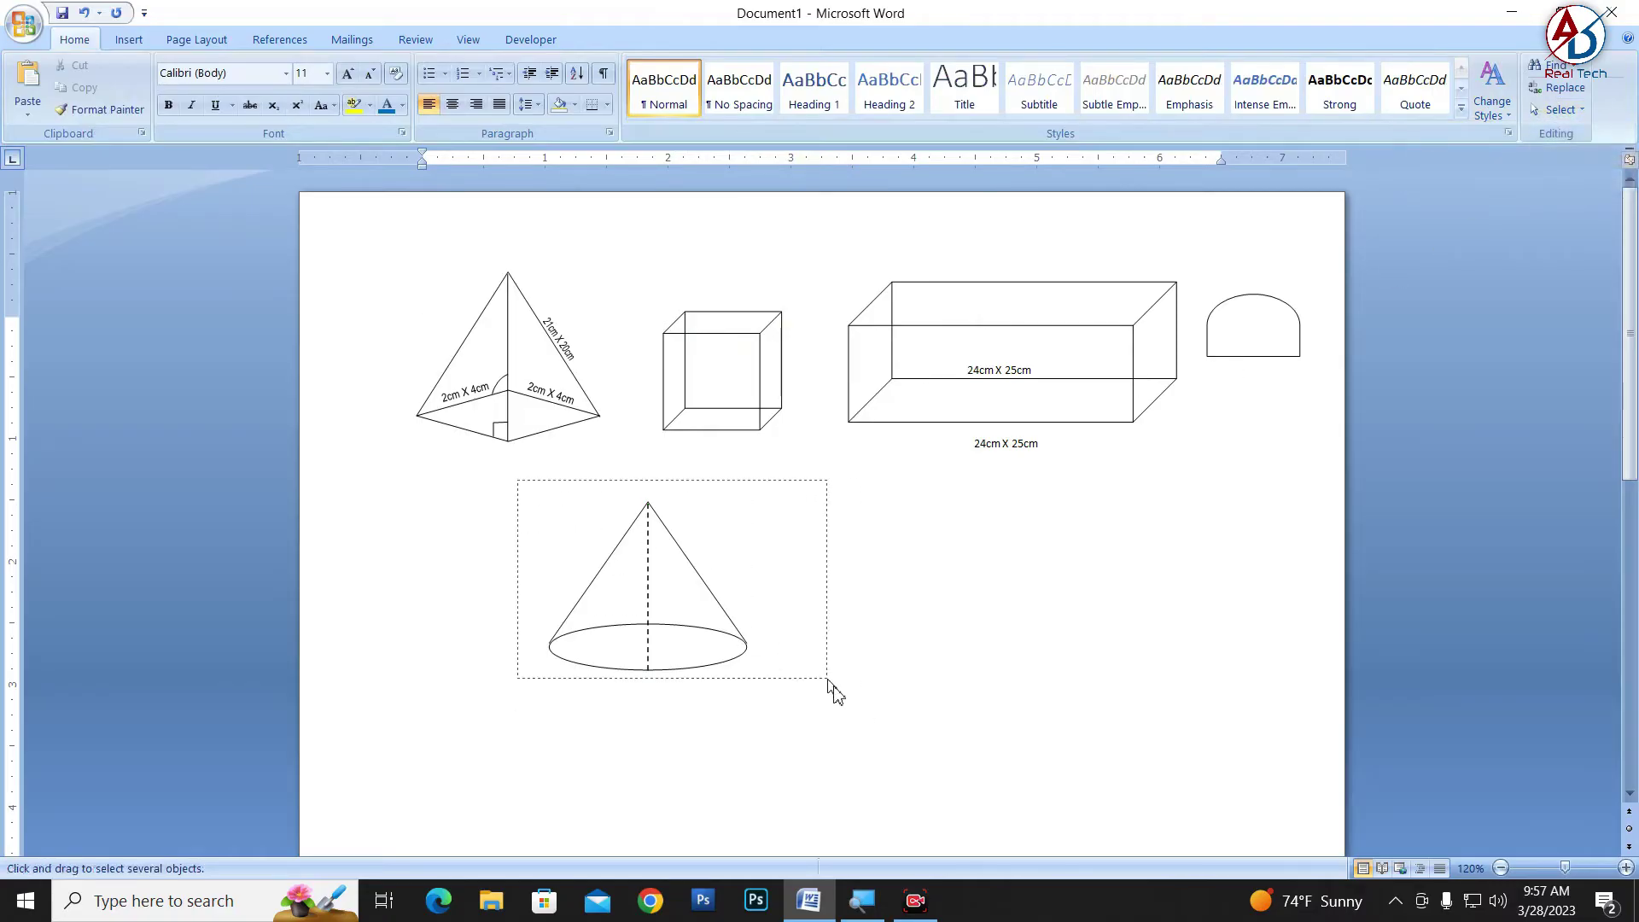
right_click(721, 665)
left_click(930, 746)
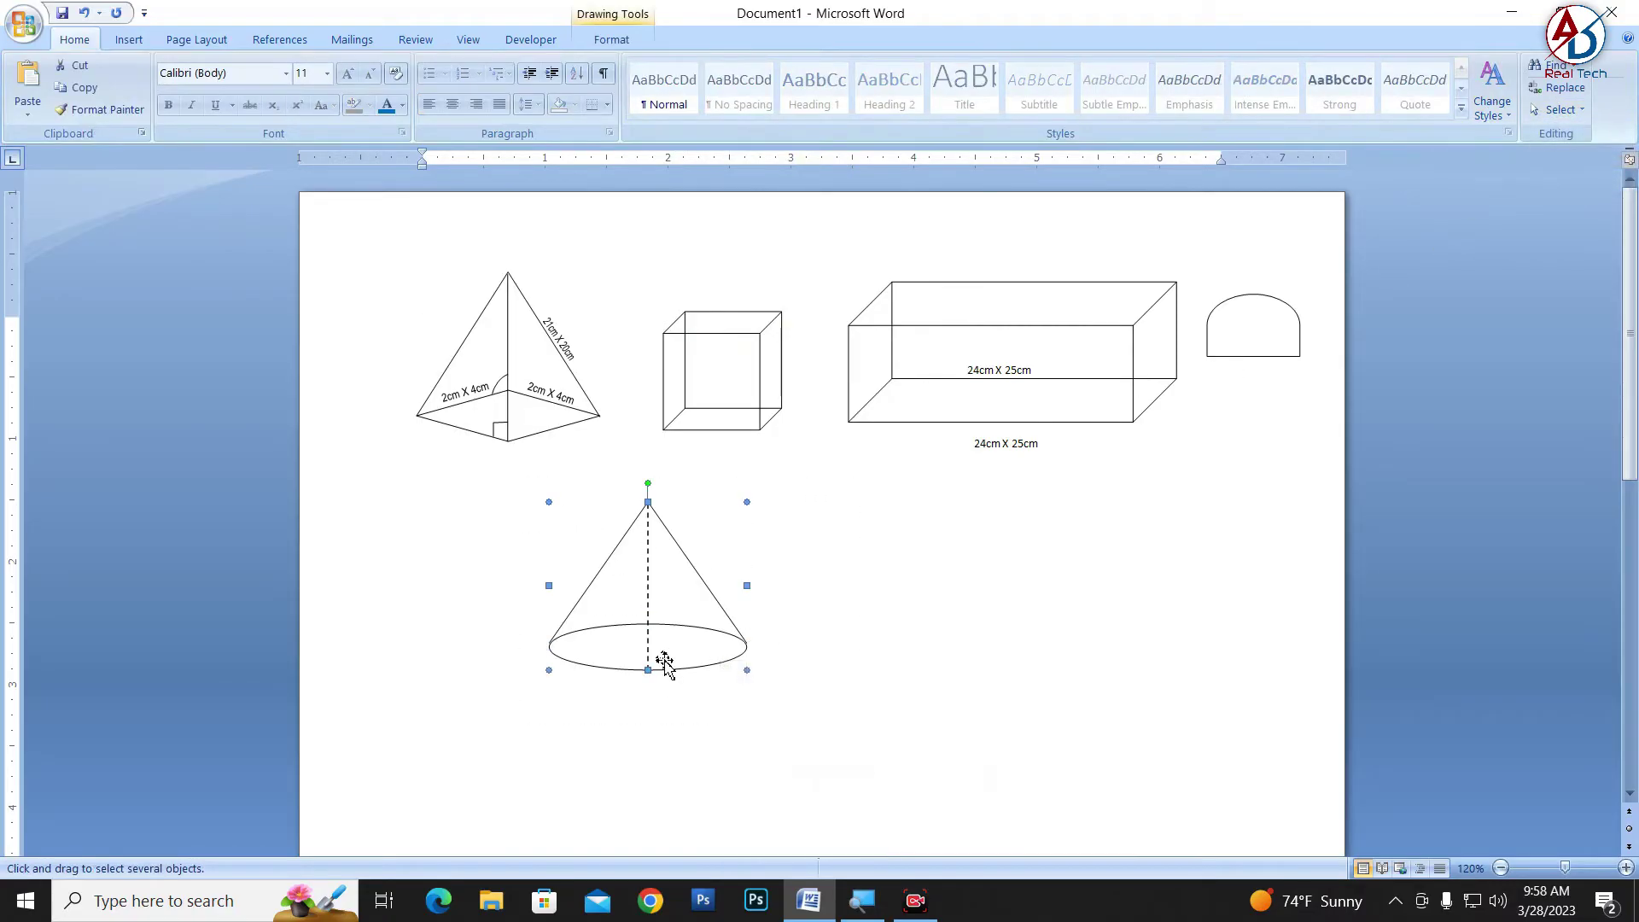
left_click_drag(679, 673, 1091, 662)
left_click(915, 762)
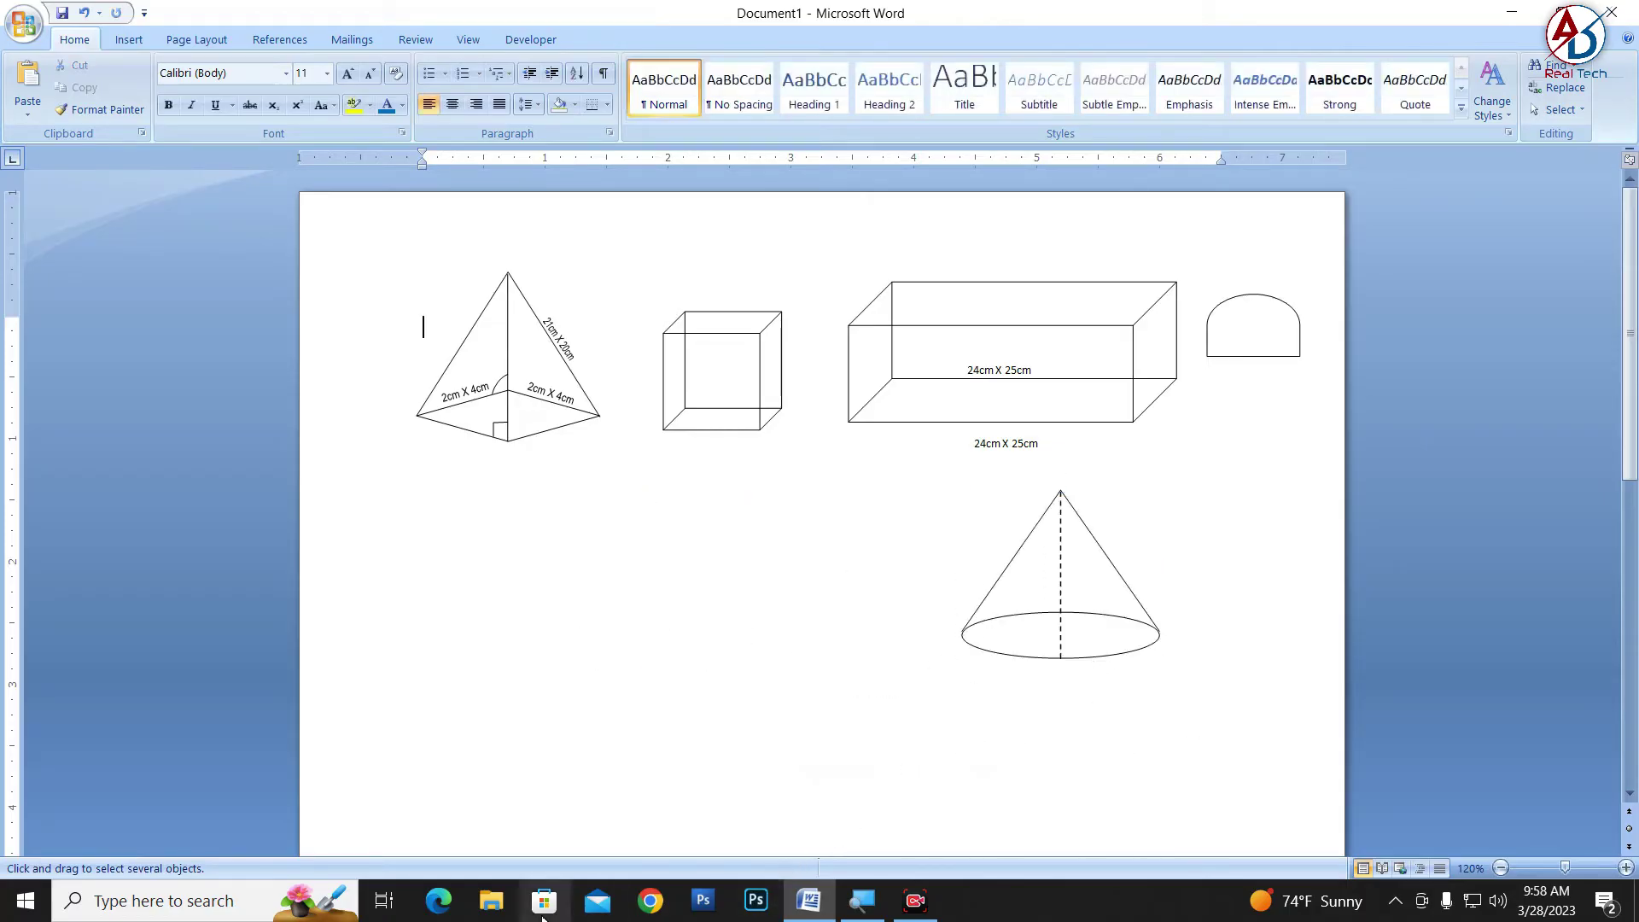
left_click(128, 39)
Draw a triangle at lower left, add an edge up-right from its apex, and copy the triangle to the edge's end
left_click(302, 85)
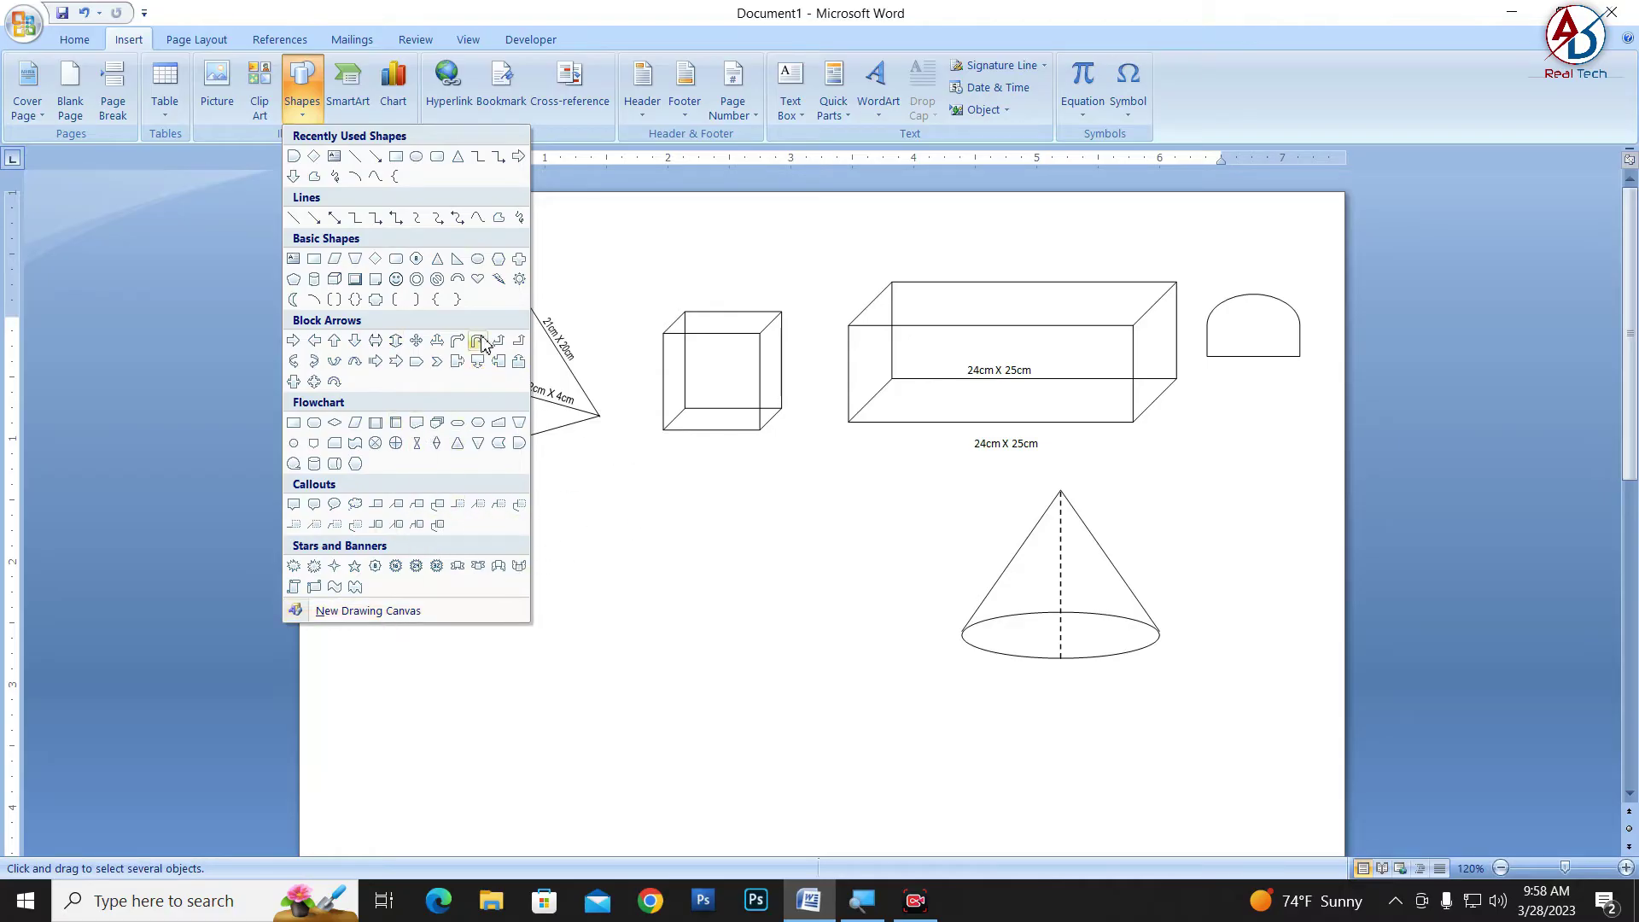
left_click(436, 260)
mouse_move(468, 631)
left_mouse_down()
mouse_move(546, 711)
mouse_move(458, 774)
left_mouse_up()
left_click(531, 721)
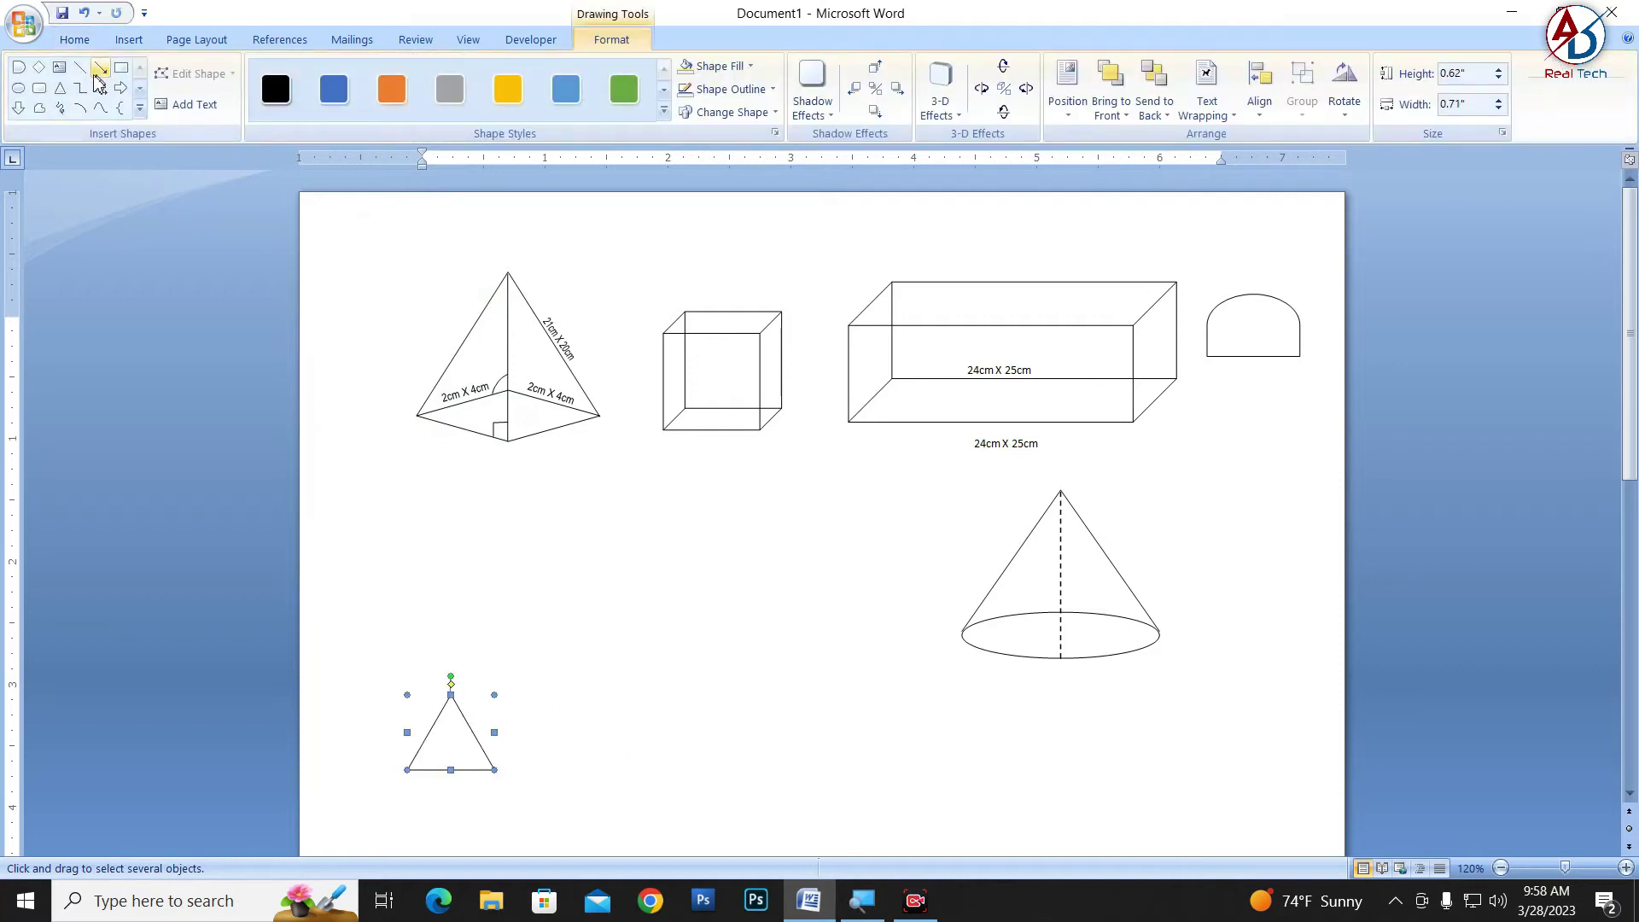
left_click(79, 66)
left_click_drag(455, 695, 601, 609)
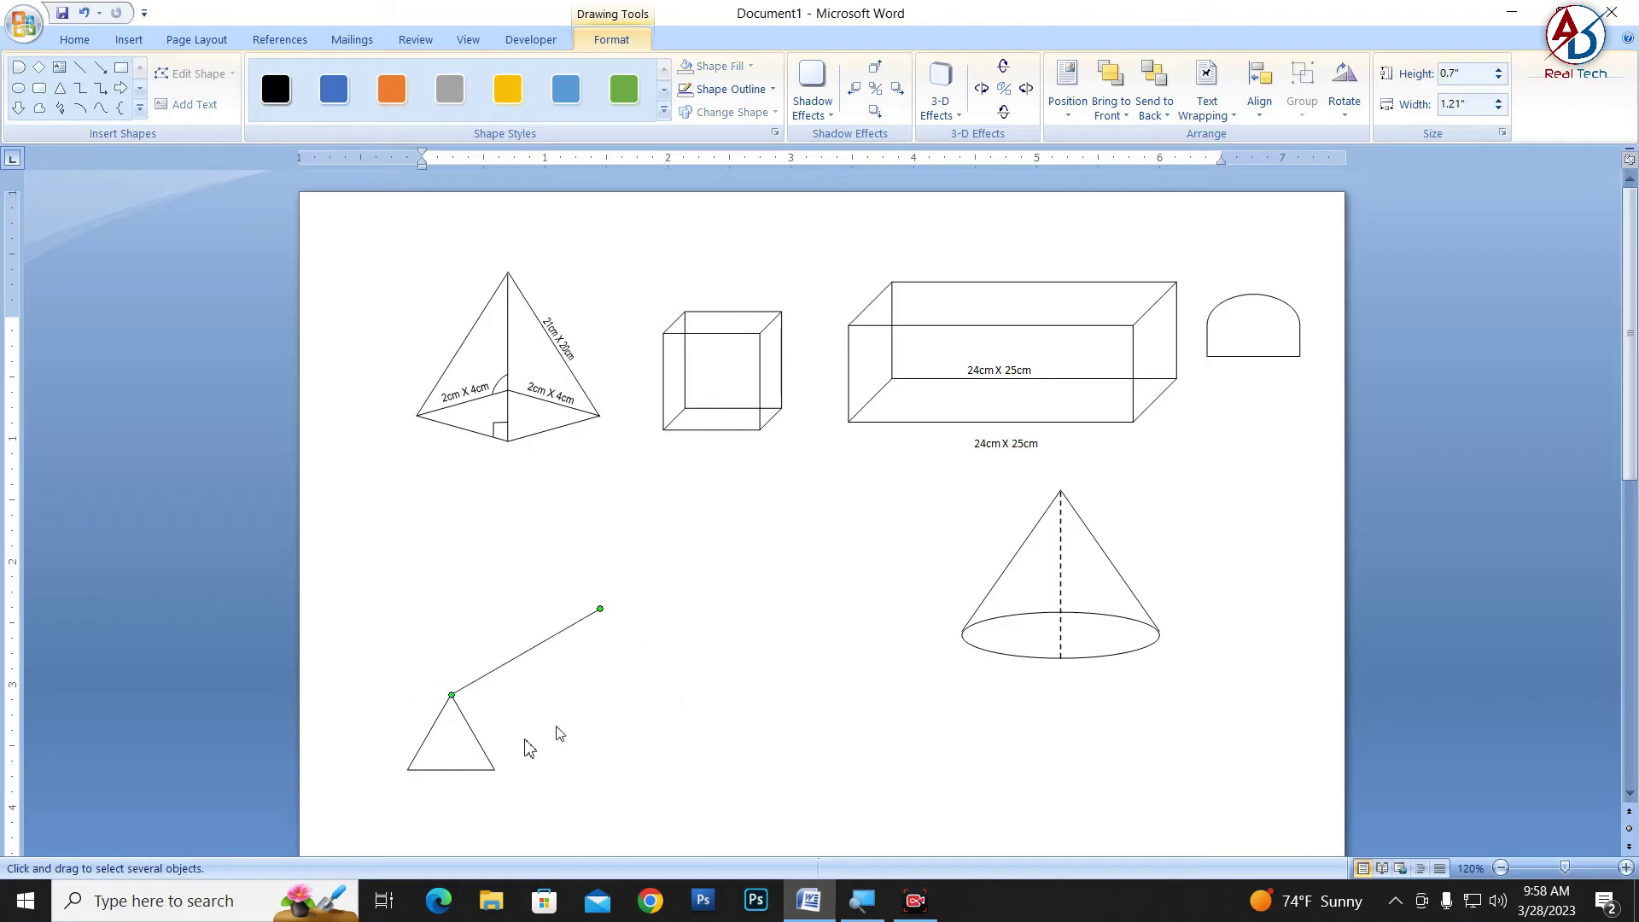
mouse_move(467, 767)
left_mouse_down()
mouse_move(578, 719)
mouse_move(615, 680)
left_mouse_up()
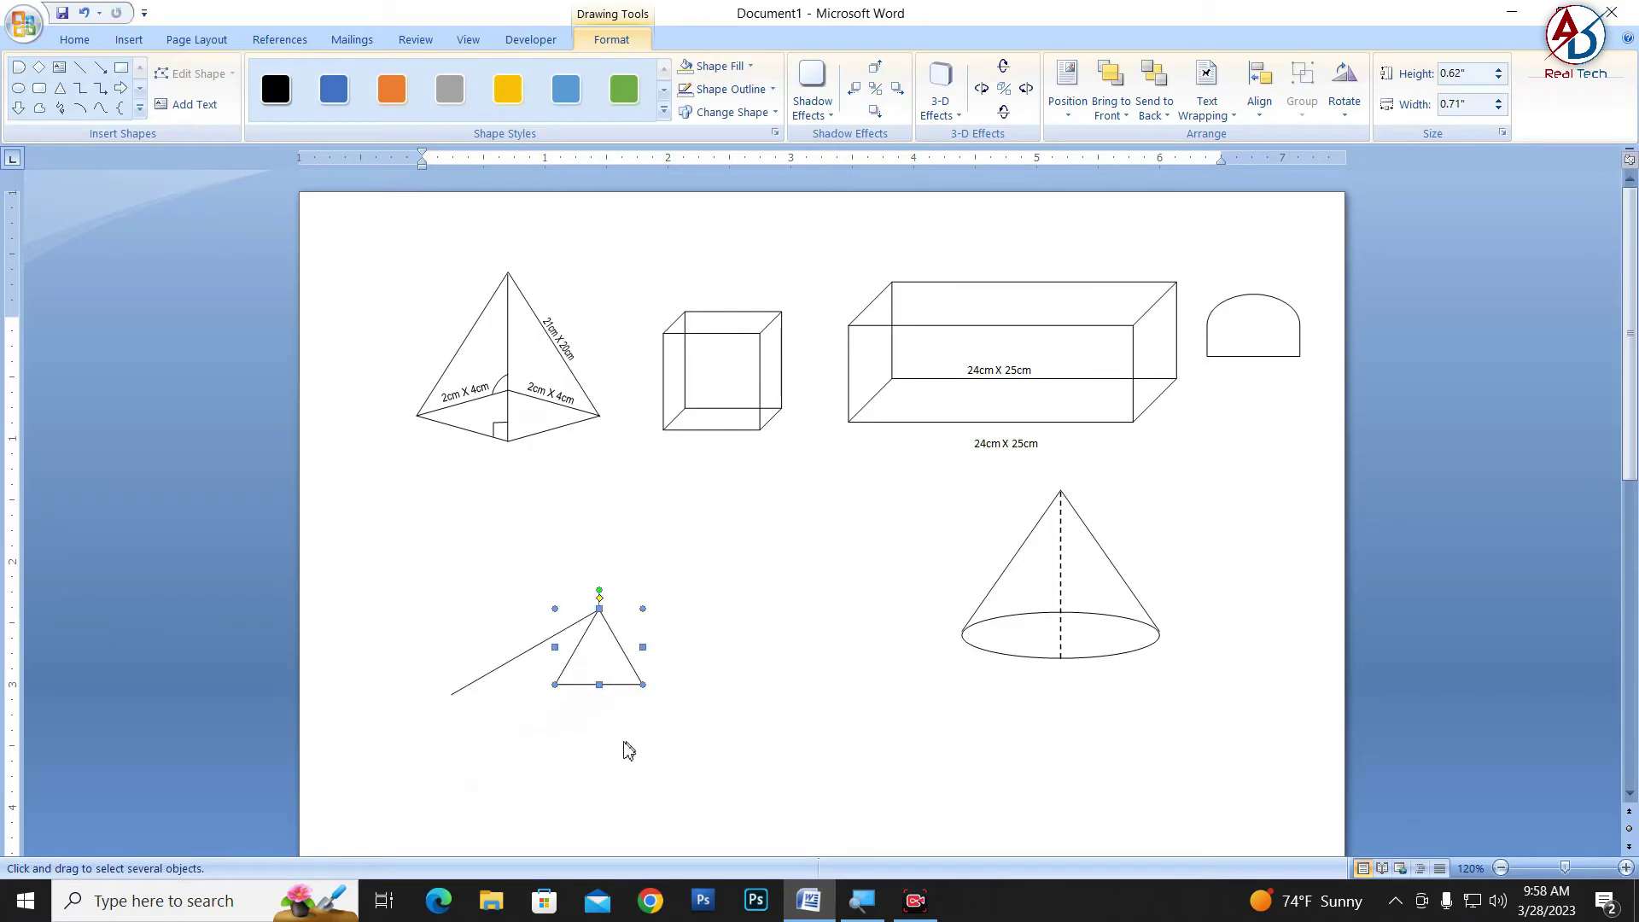
key("ctrl+z")
left_click_drag(466, 762, 615, 680)
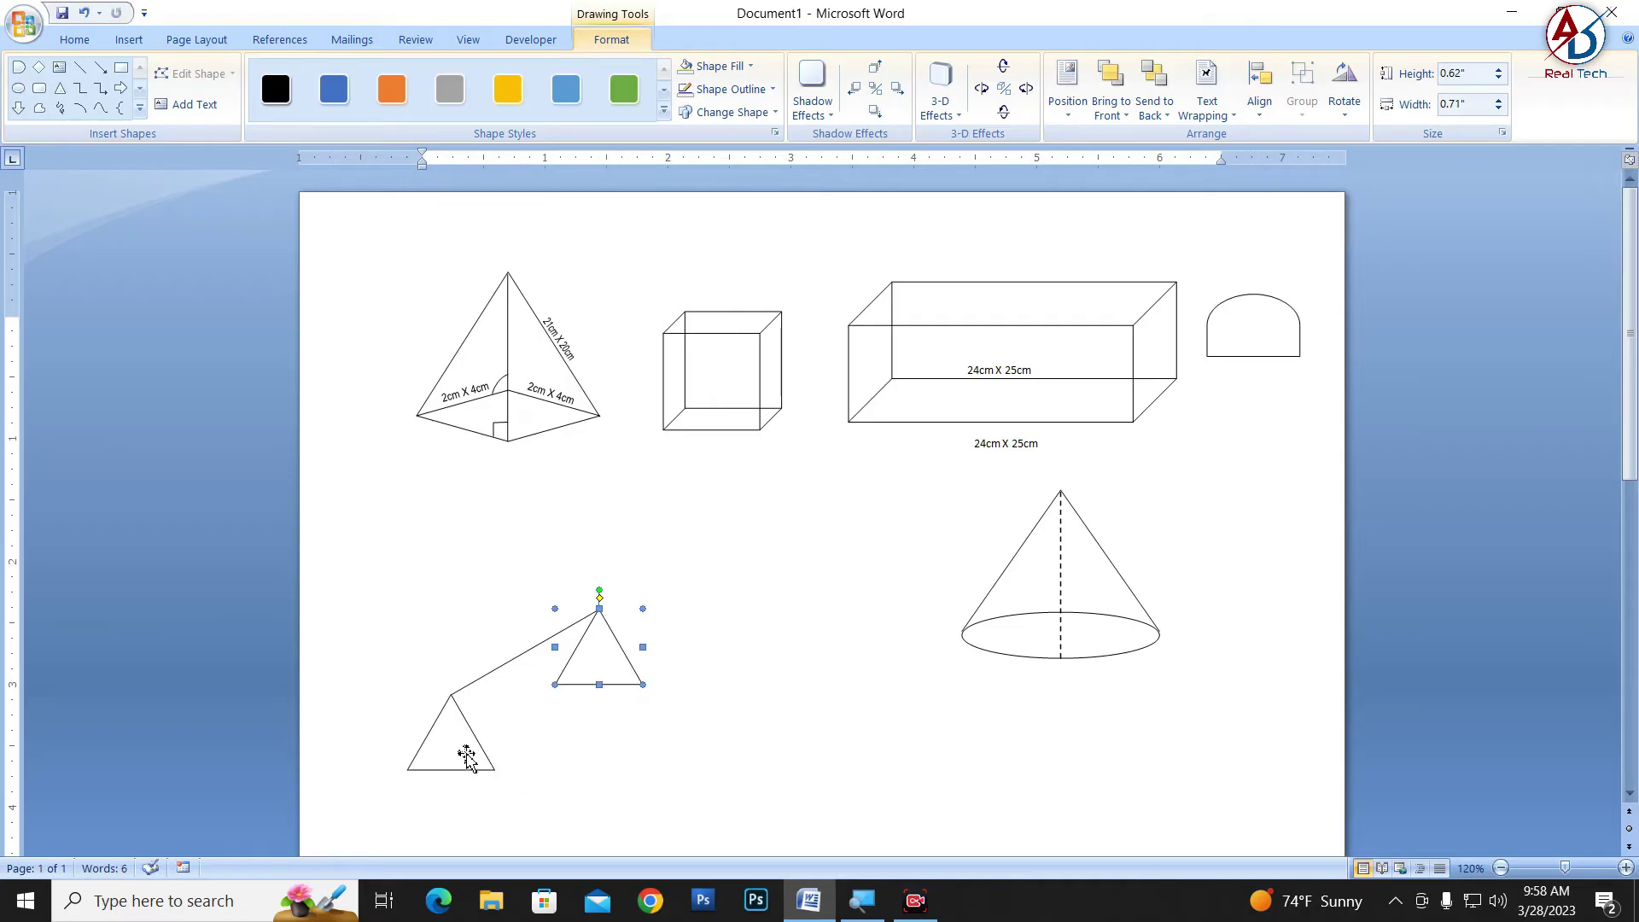
Set both the lower and upper triangles to No Fill
left_click(467, 756)
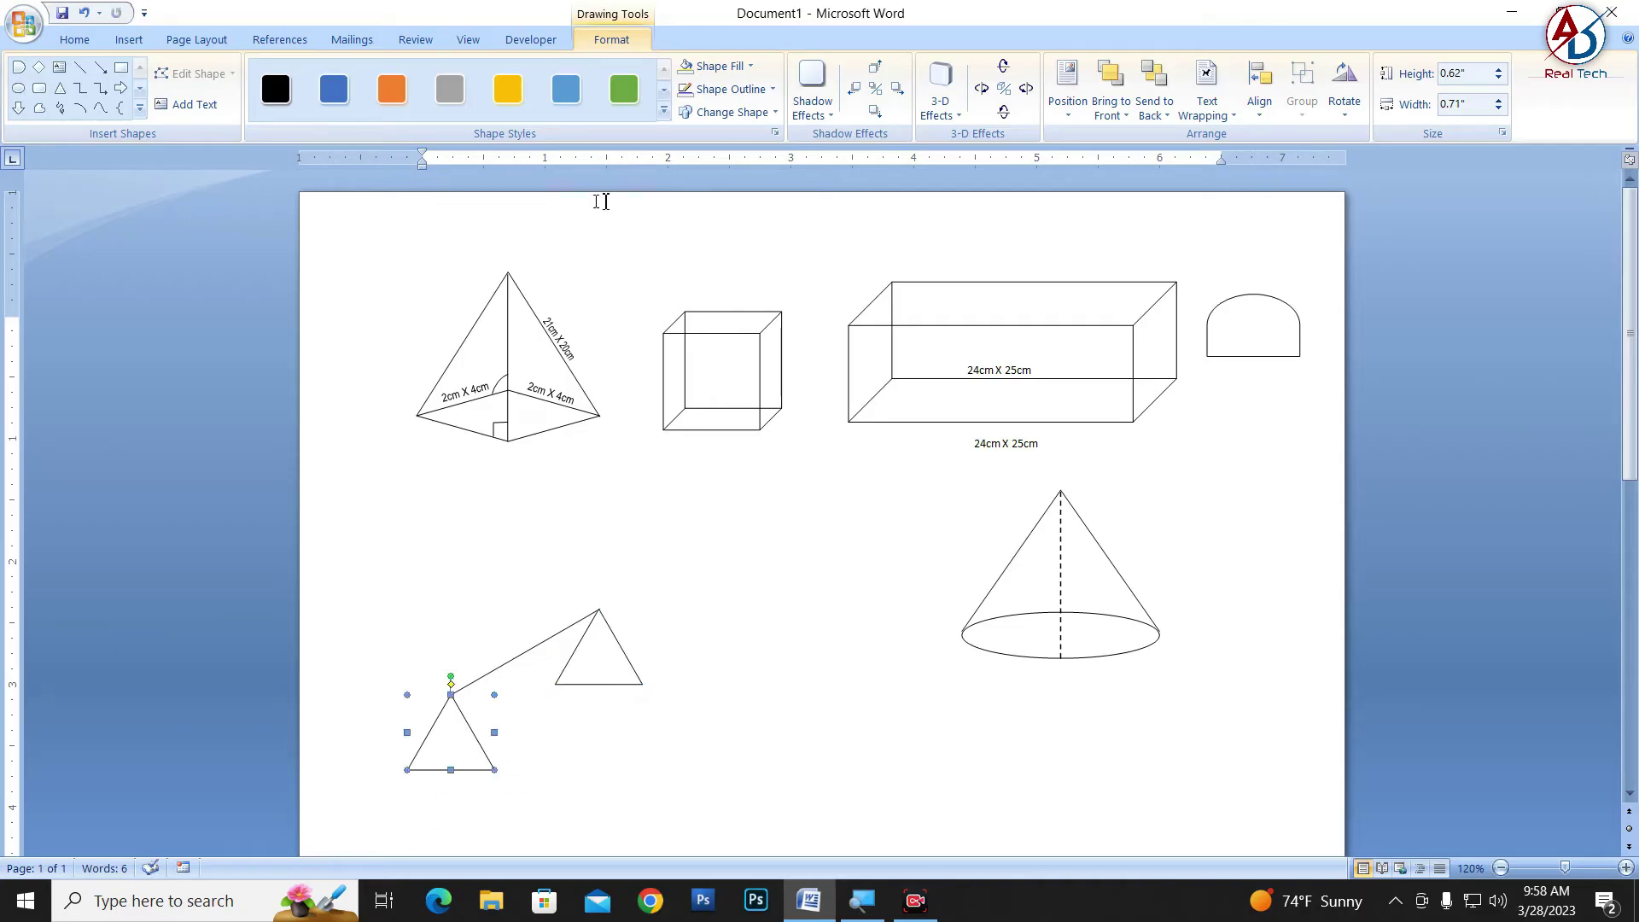
left_click(727, 67)
left_click(727, 239)
left_click(595, 676)
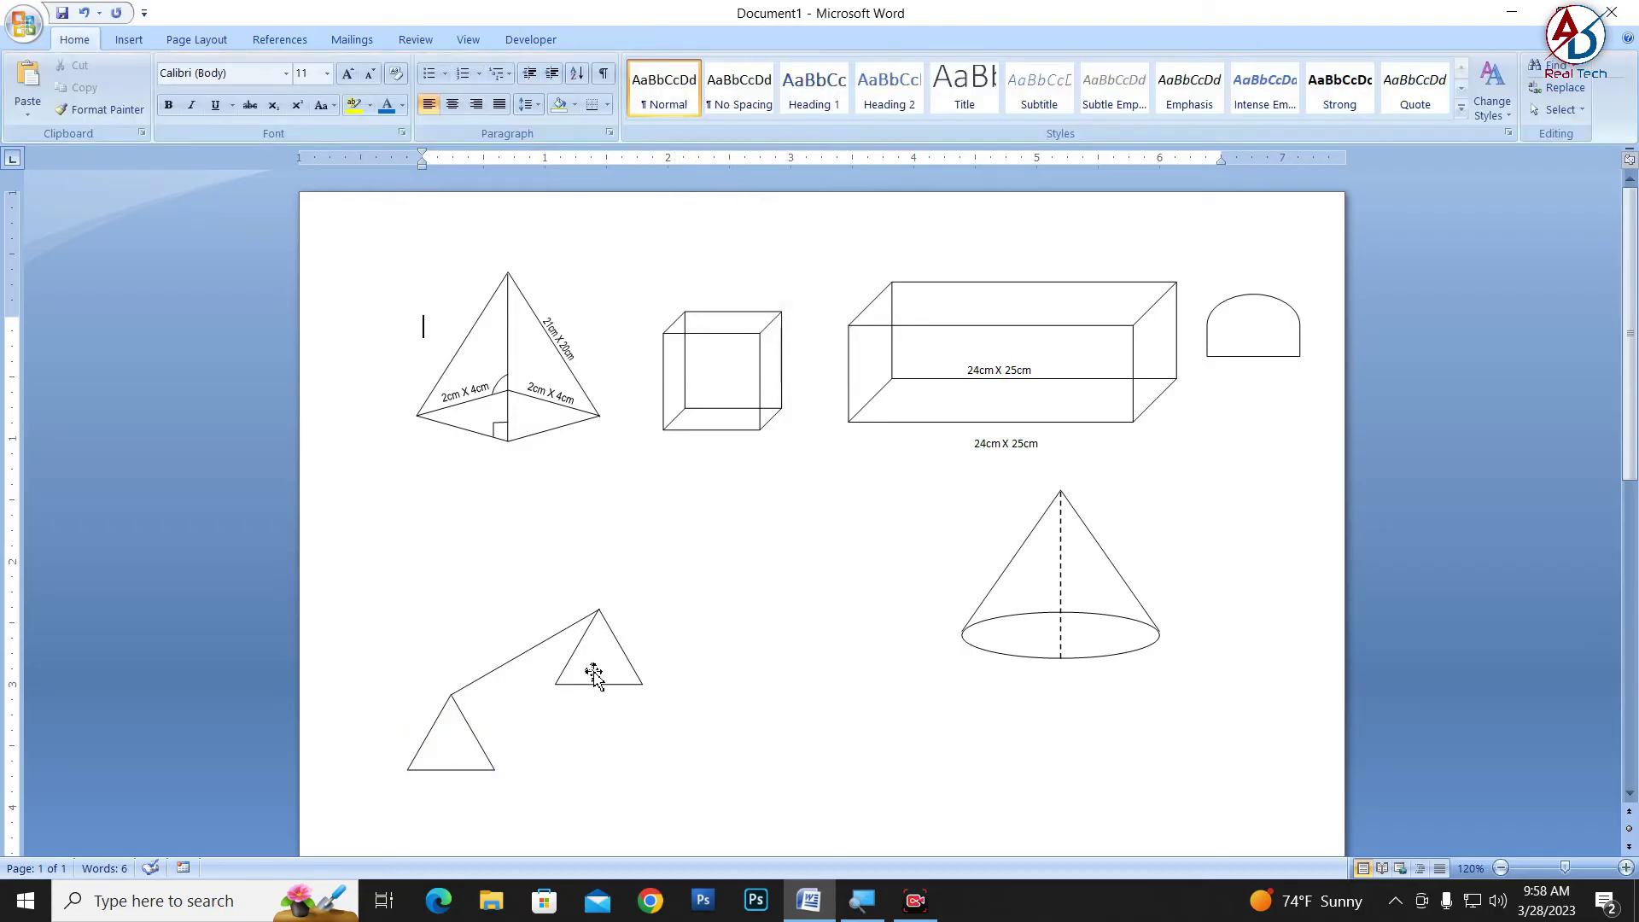
left_click(595, 675)
left_click(724, 69)
left_click(725, 241)
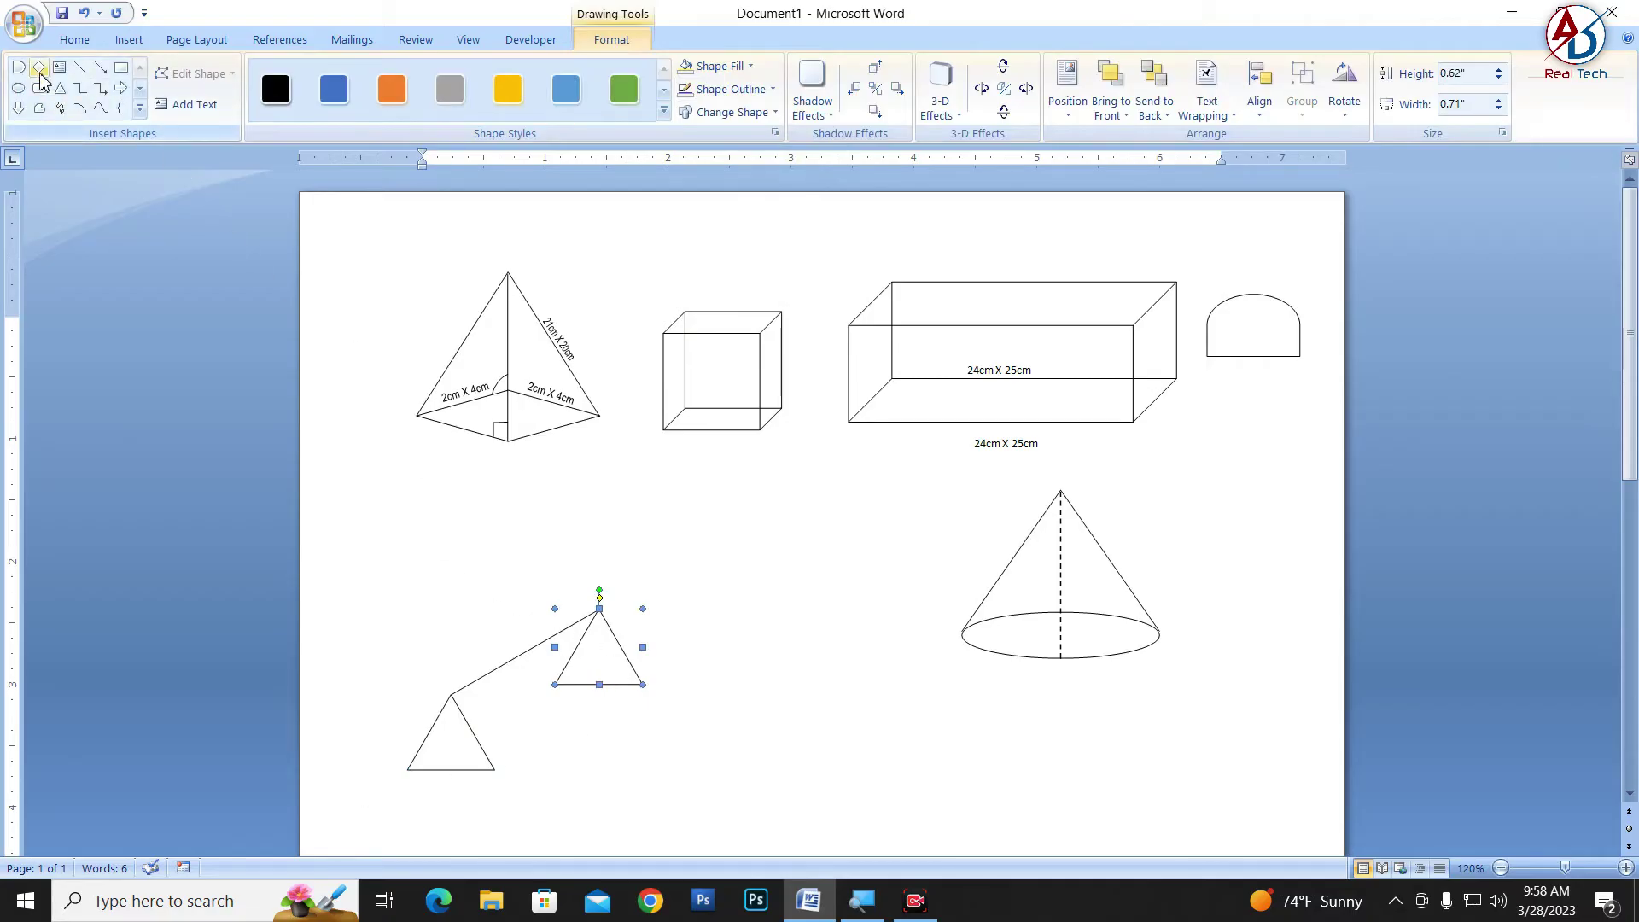
Join the two triangles' matching base corners with two connecting lines
left_click(79, 68)
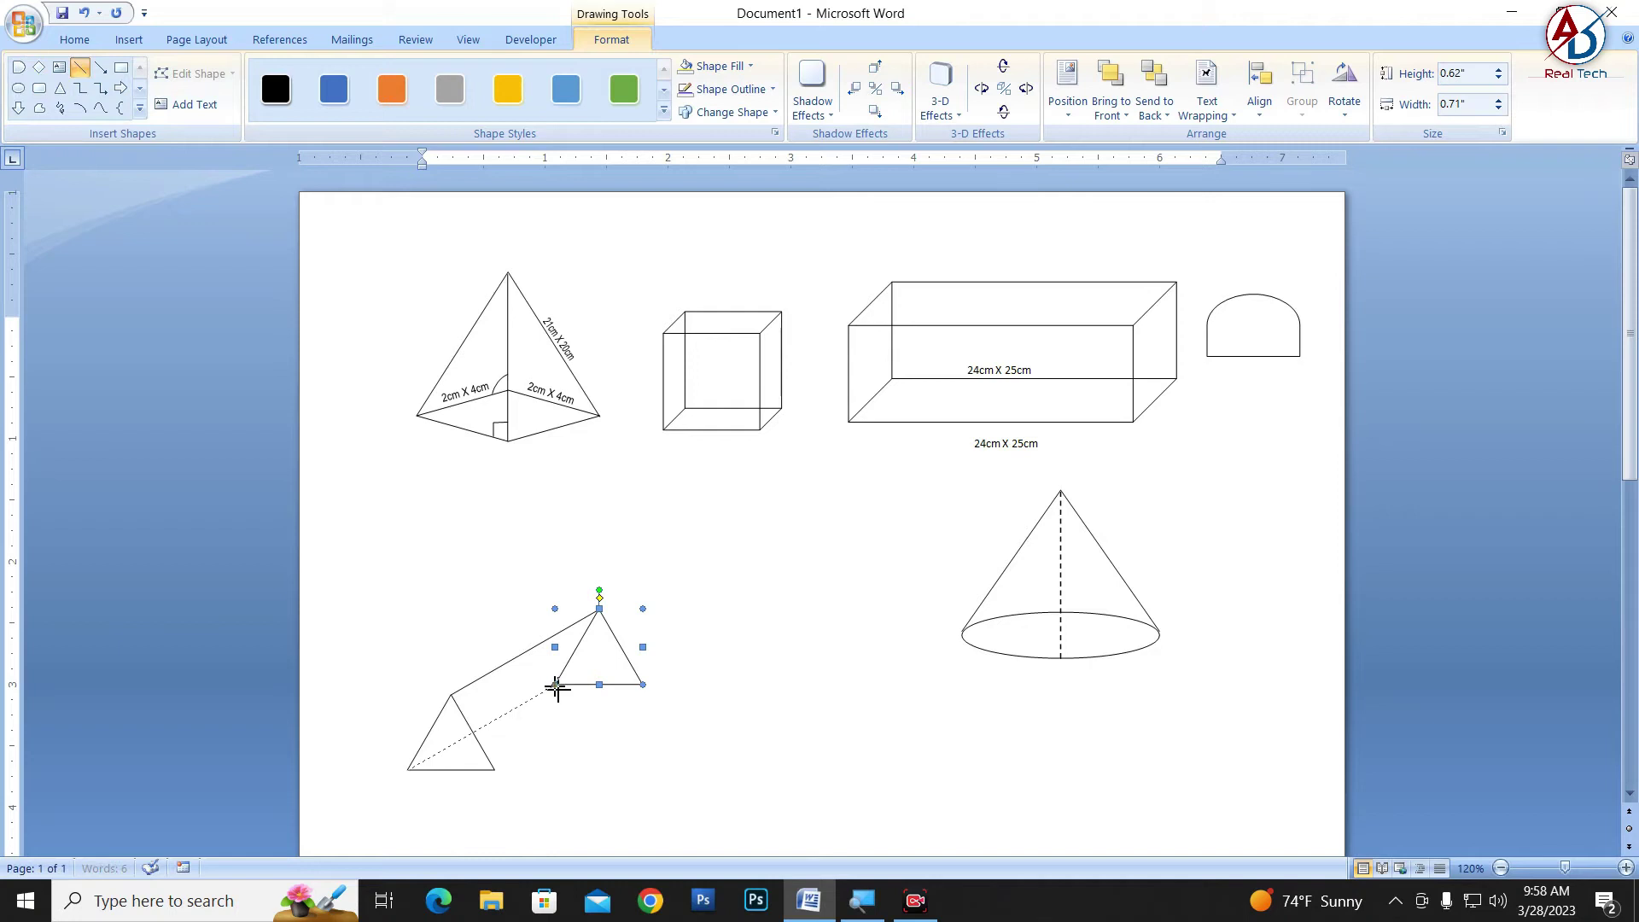
left_click_drag(557, 689, 555, 685)
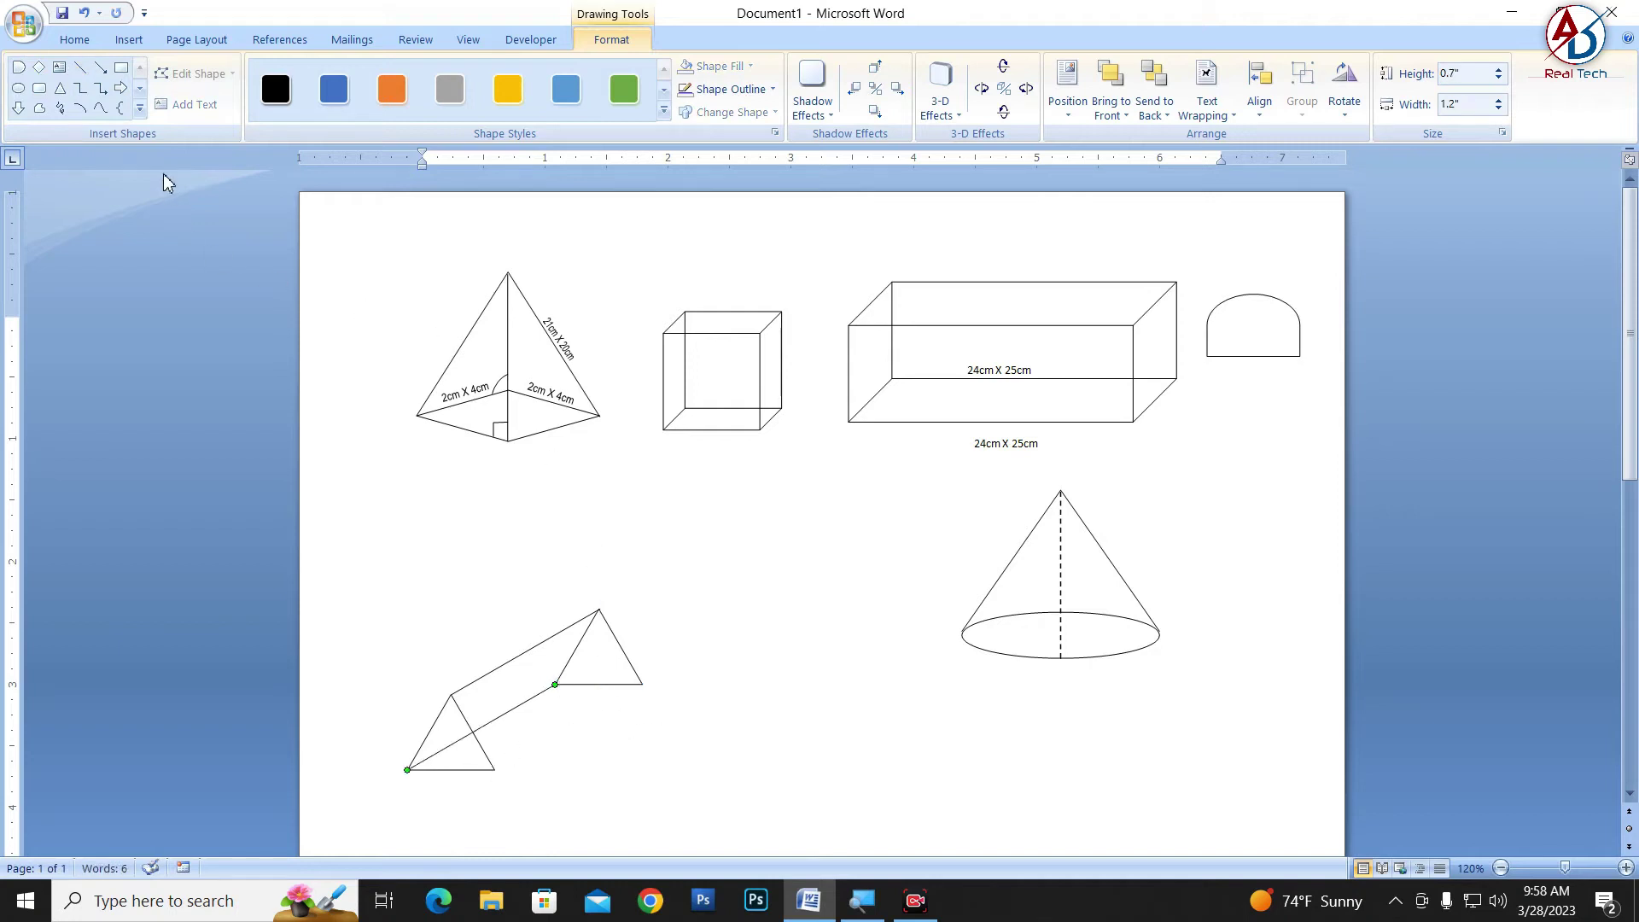
left_click(79, 68)
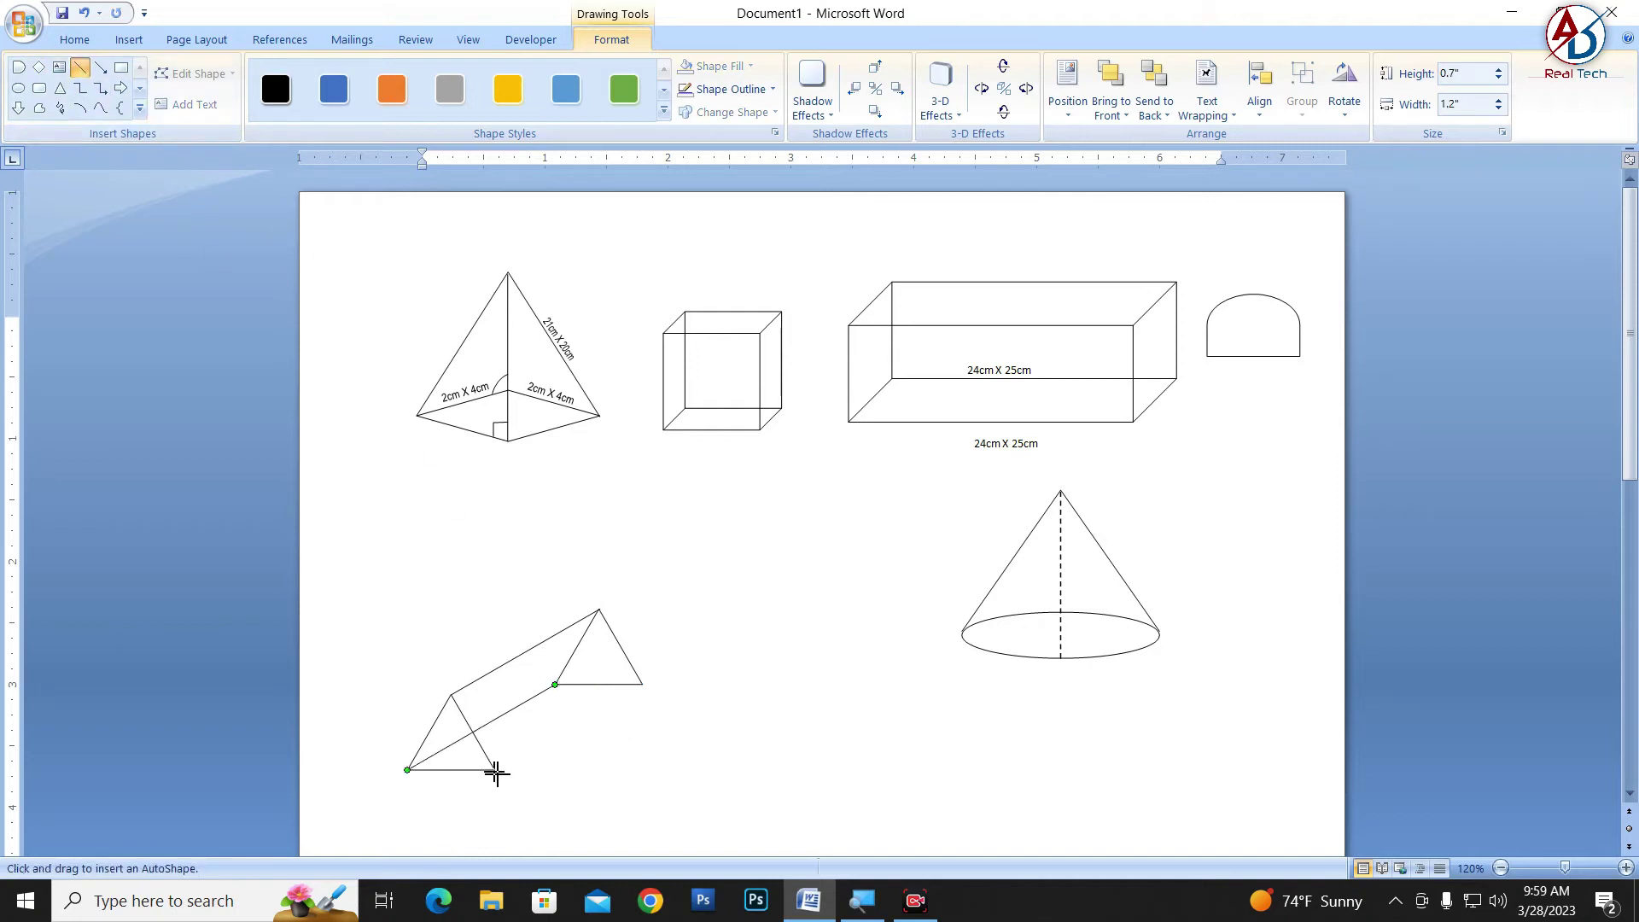
left_click_drag(495, 770, 645, 686)
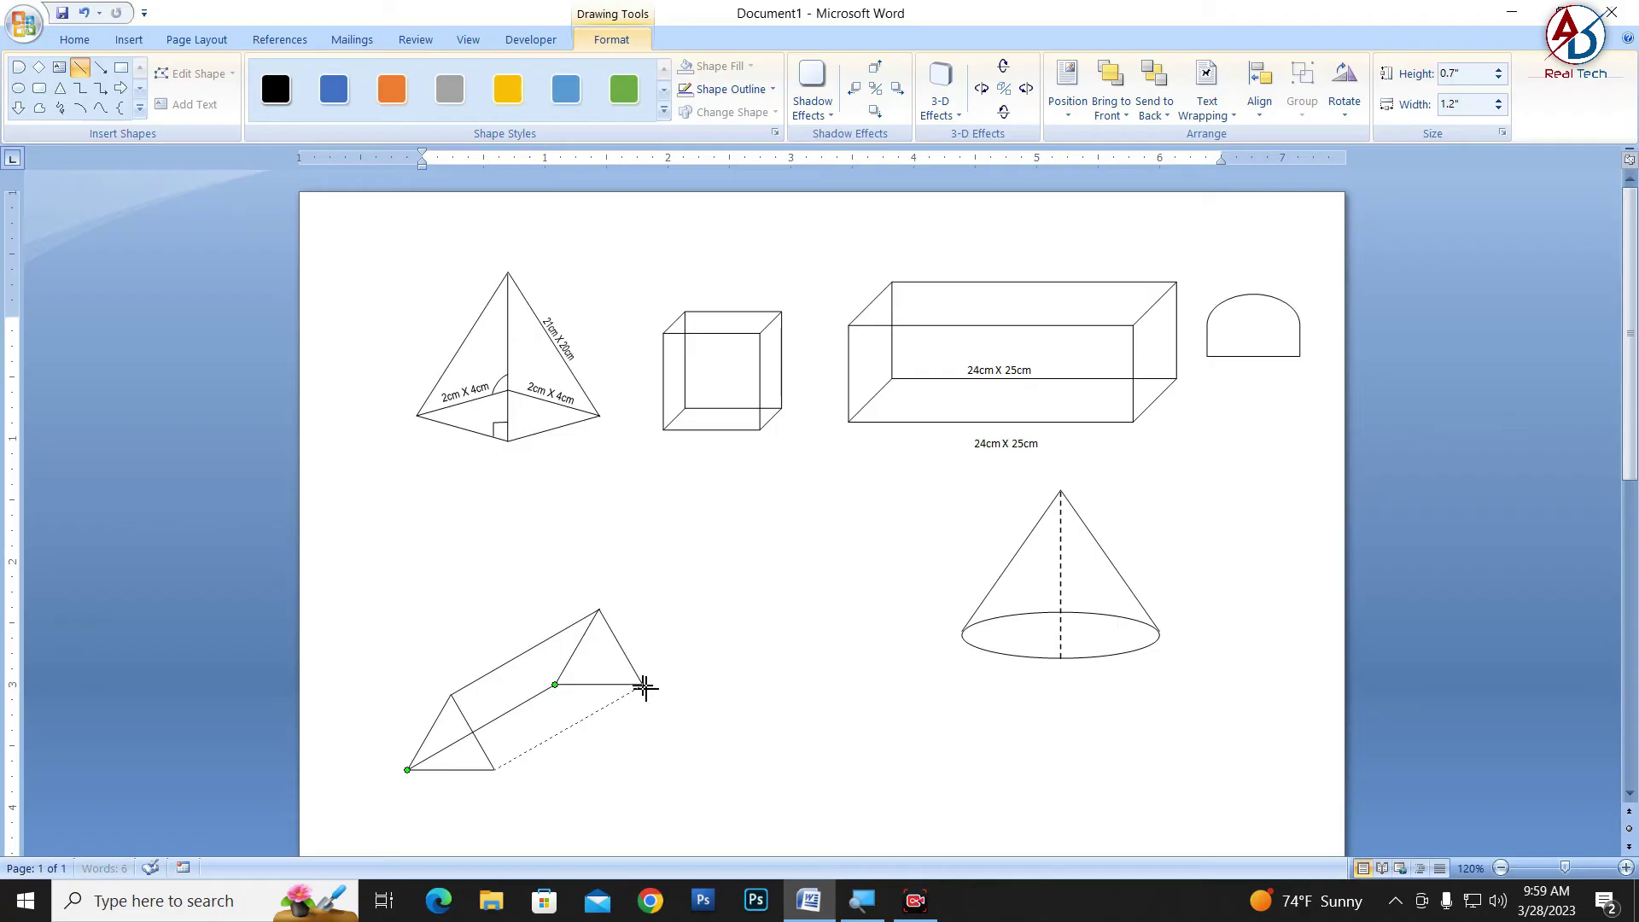
left_click(549, 720)
scroll(556, 739, "down", 4)
scroll(475, 650, "up", 3)
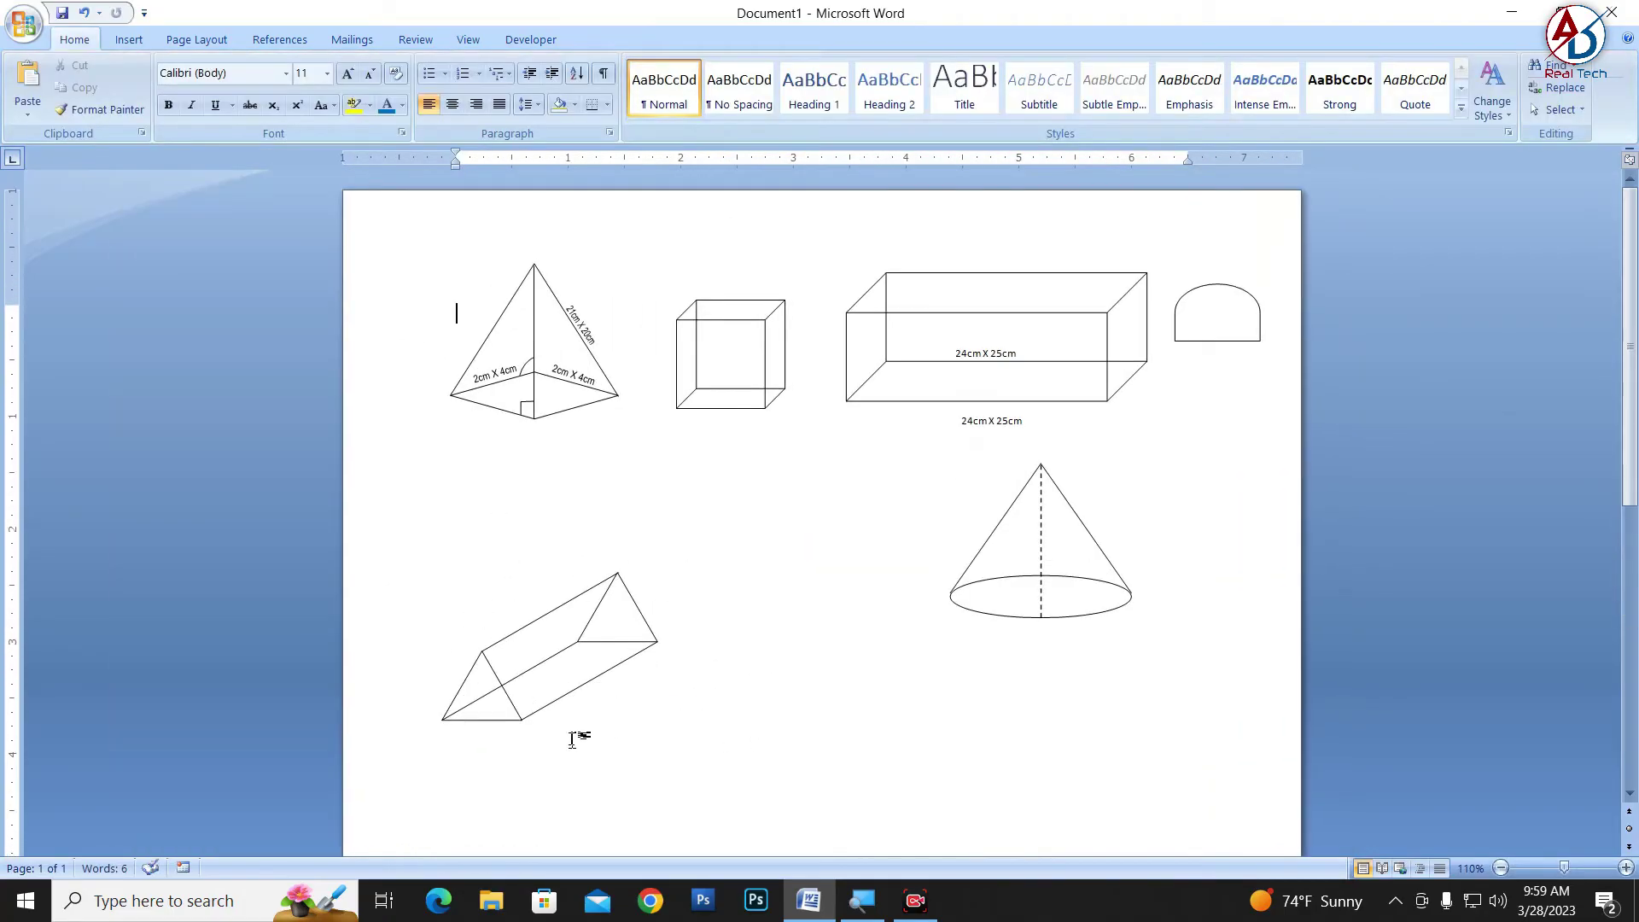
left_click(1556, 109)
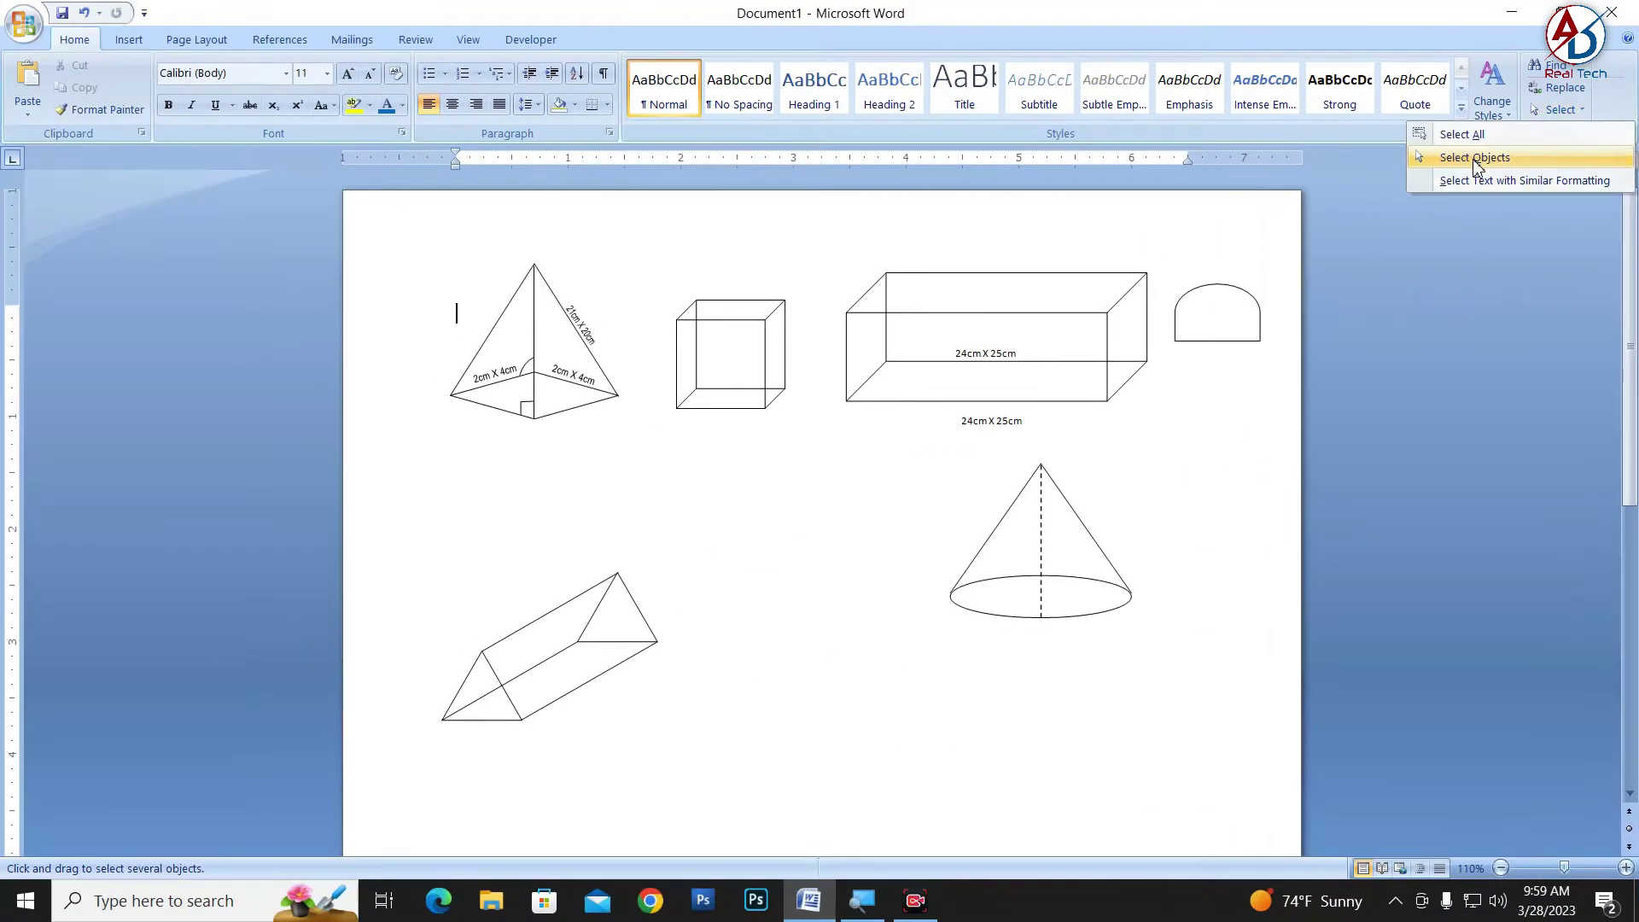
Box-select all the prism's lines and triangles and group them into one object
left_click(1483, 158)
left_click_drag(832, 802, 372, 548)
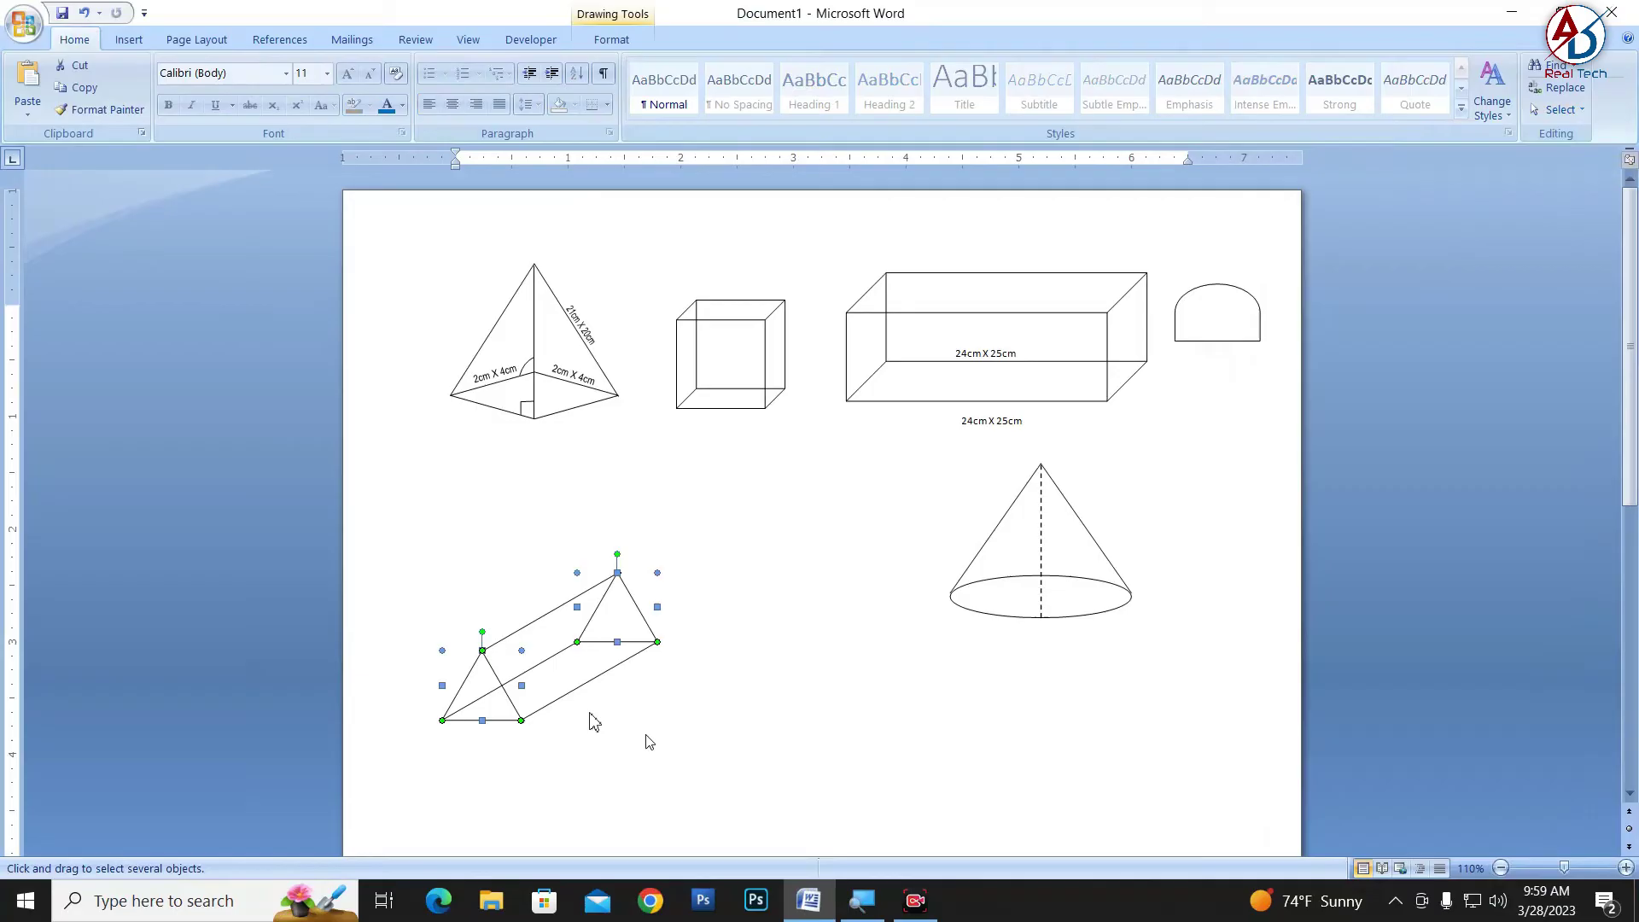
right_click(542, 665)
left_click(758, 748)
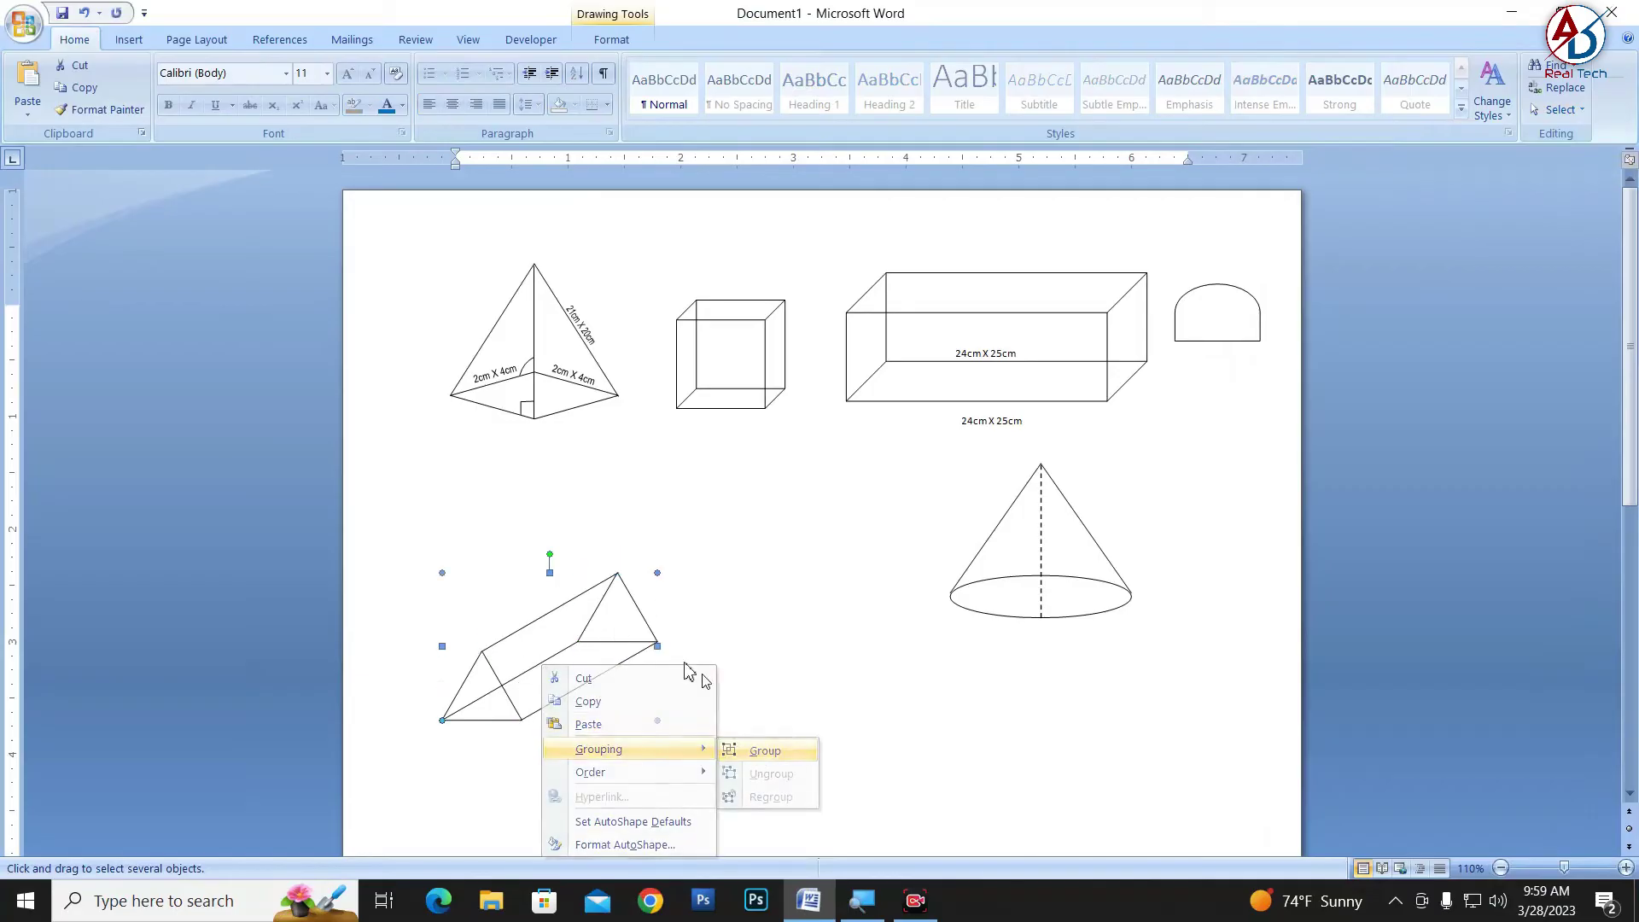
Move the grouped prism up so it sits just below the pyramid's base
left_click_drag(583, 629, 569, 472)
left_click(721, 578)
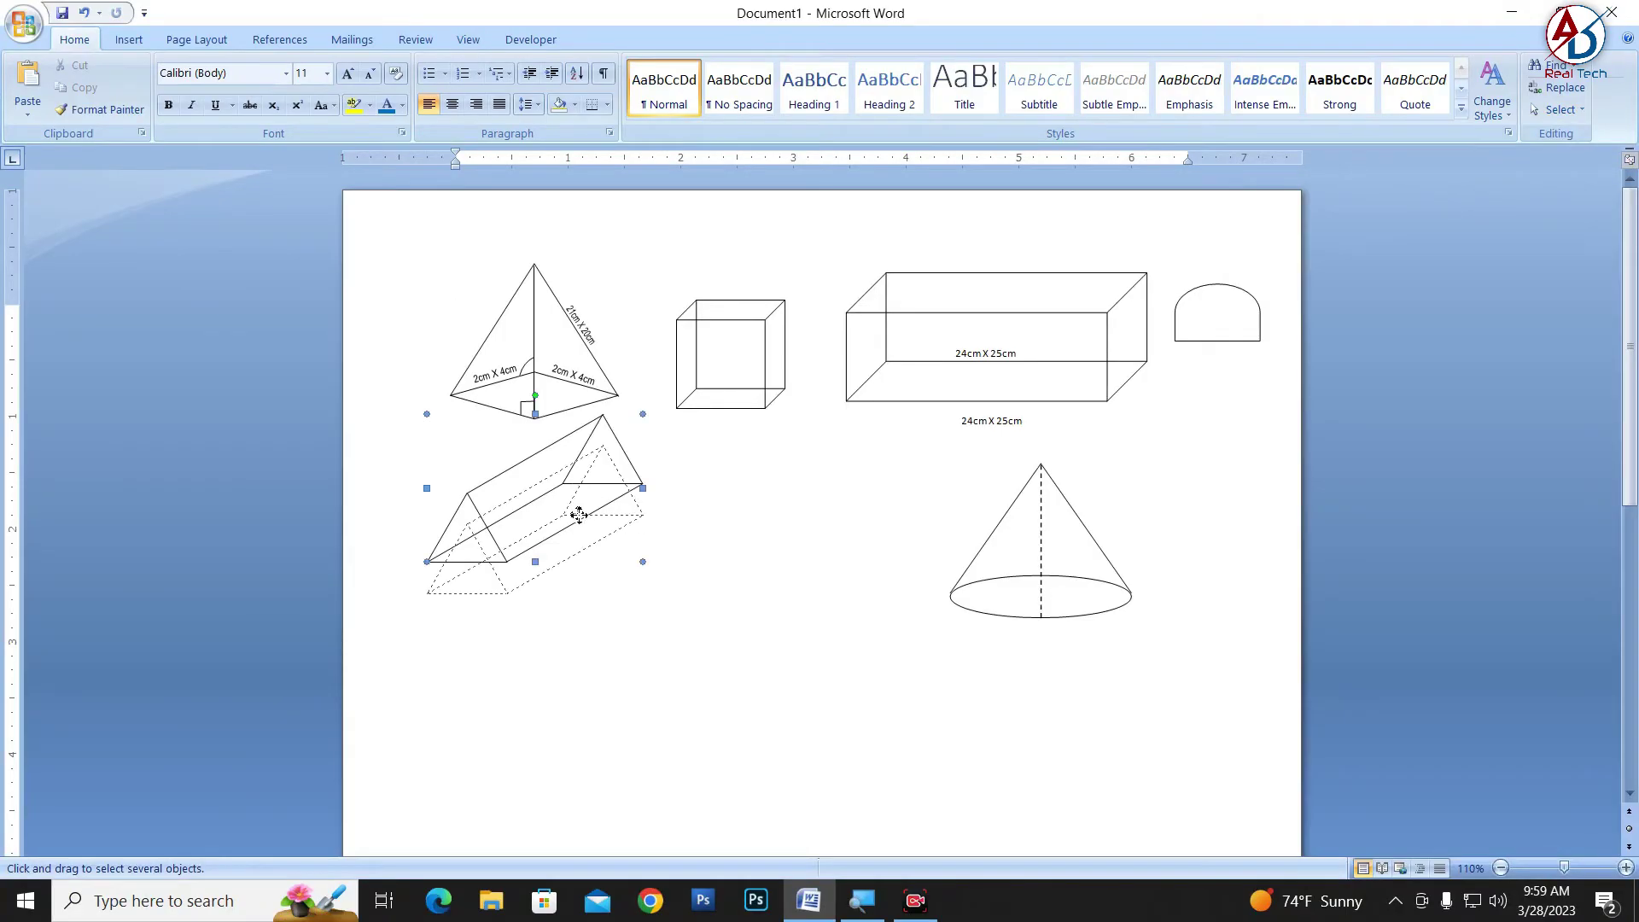
left_click_drag(588, 489, 588, 519)
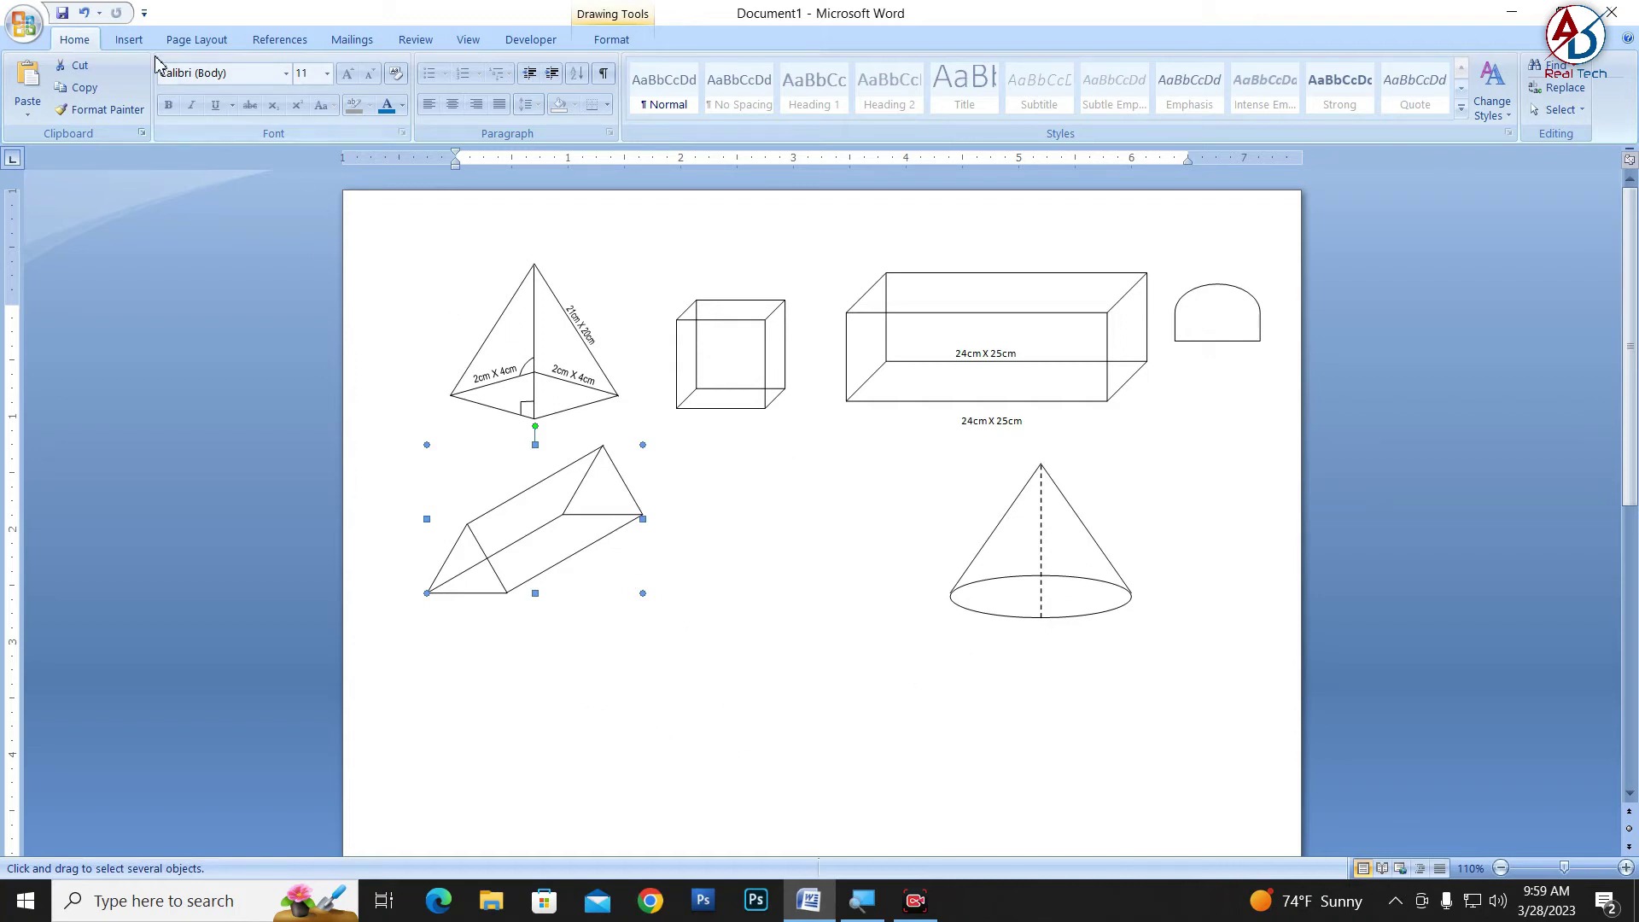
left_click(130, 39)
Draw a flat triangle below the prism, flip it upside down, and add a vertical edge from its bottom vertex
left_click(302, 85)
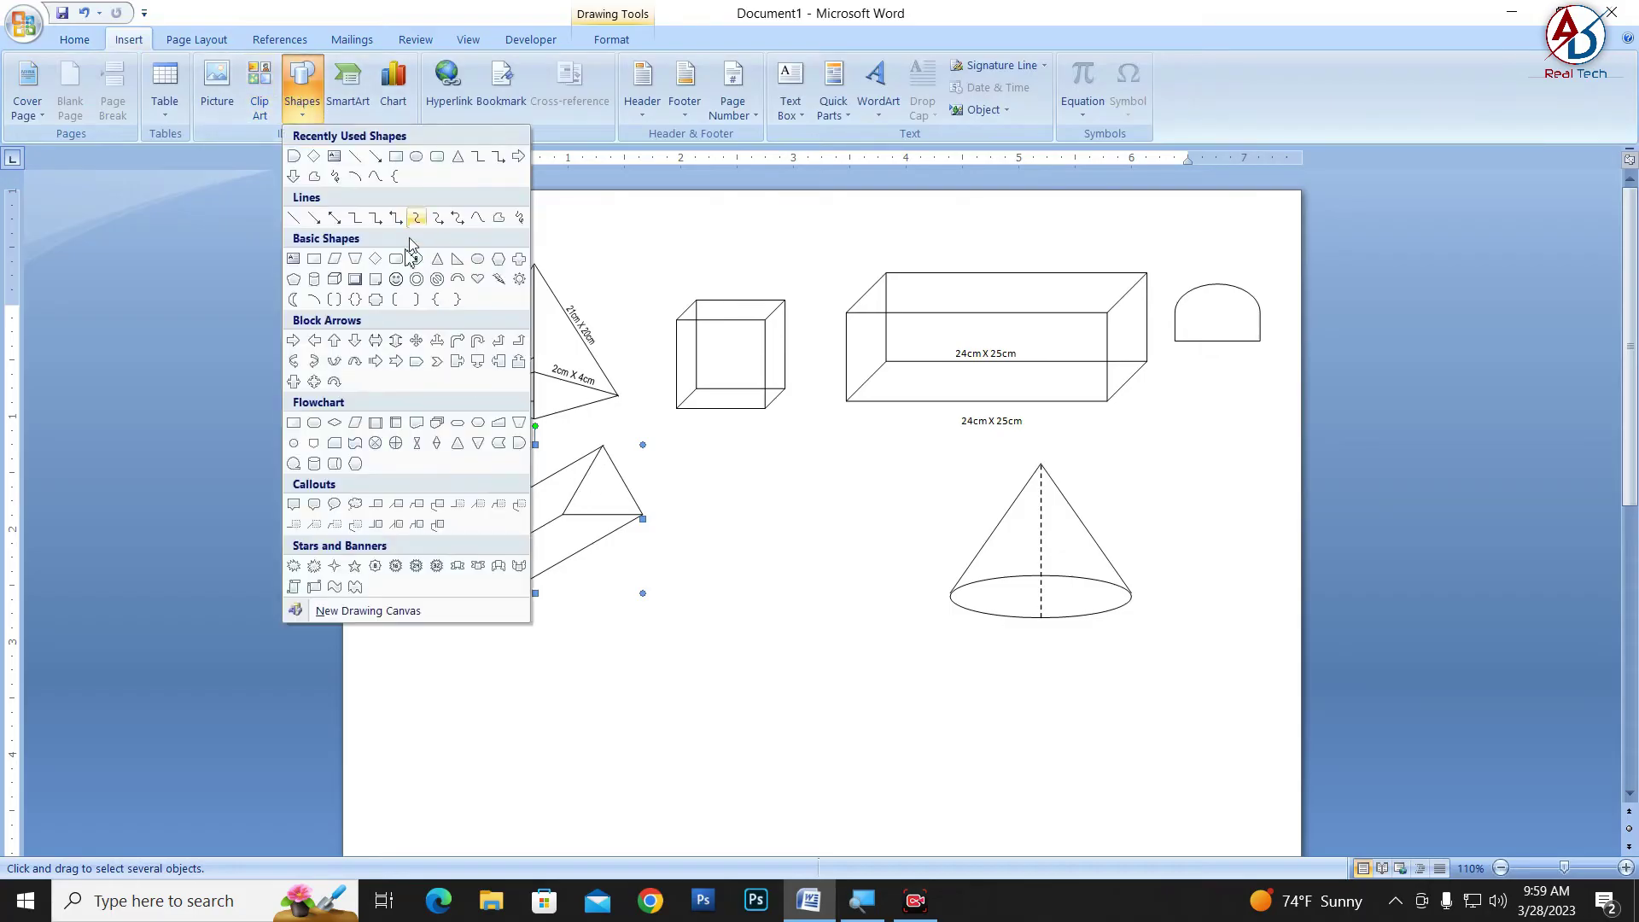
left_click(459, 157)
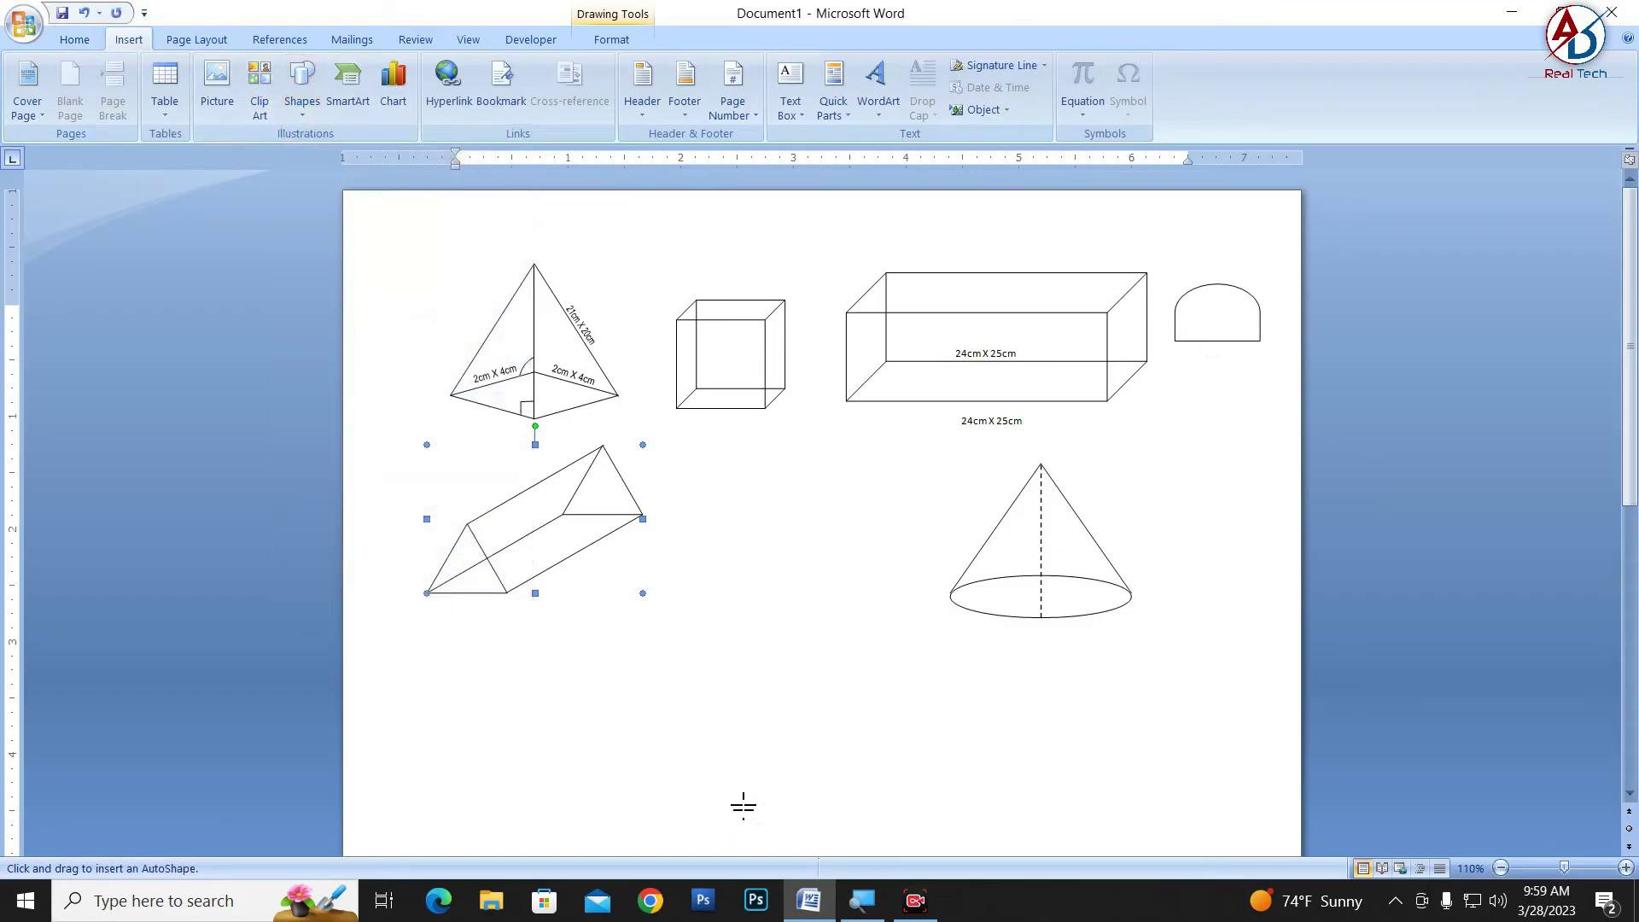
left_click_drag(701, 670, 856, 703)
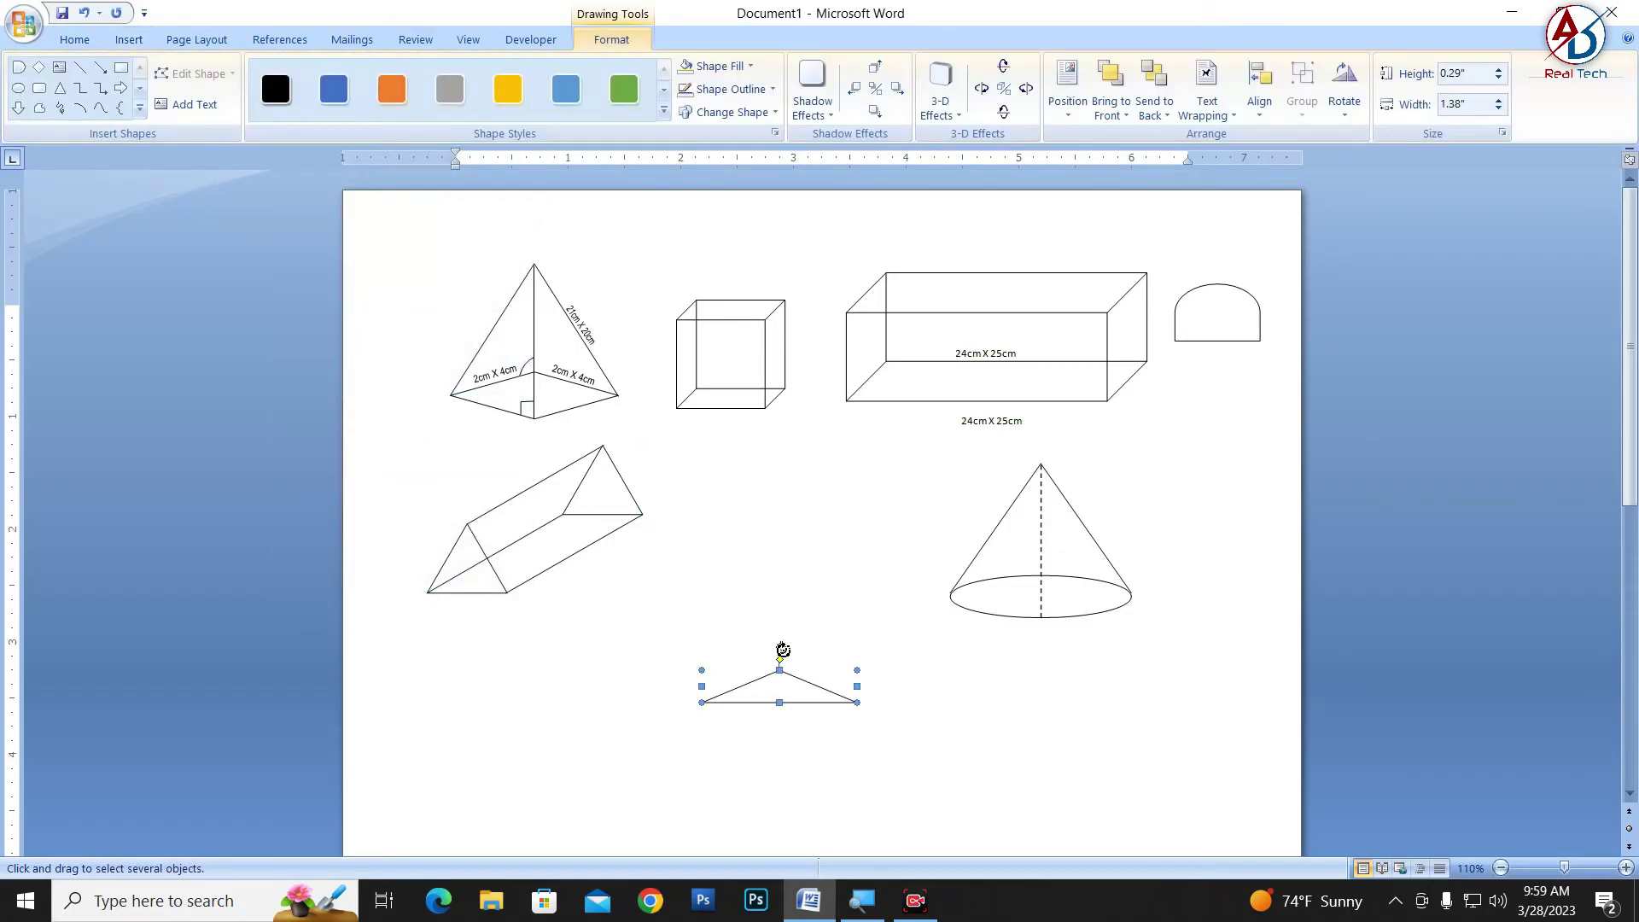
left_click_drag(779, 651, 779, 760)
left_click_drag(815, 678, 790, 694)
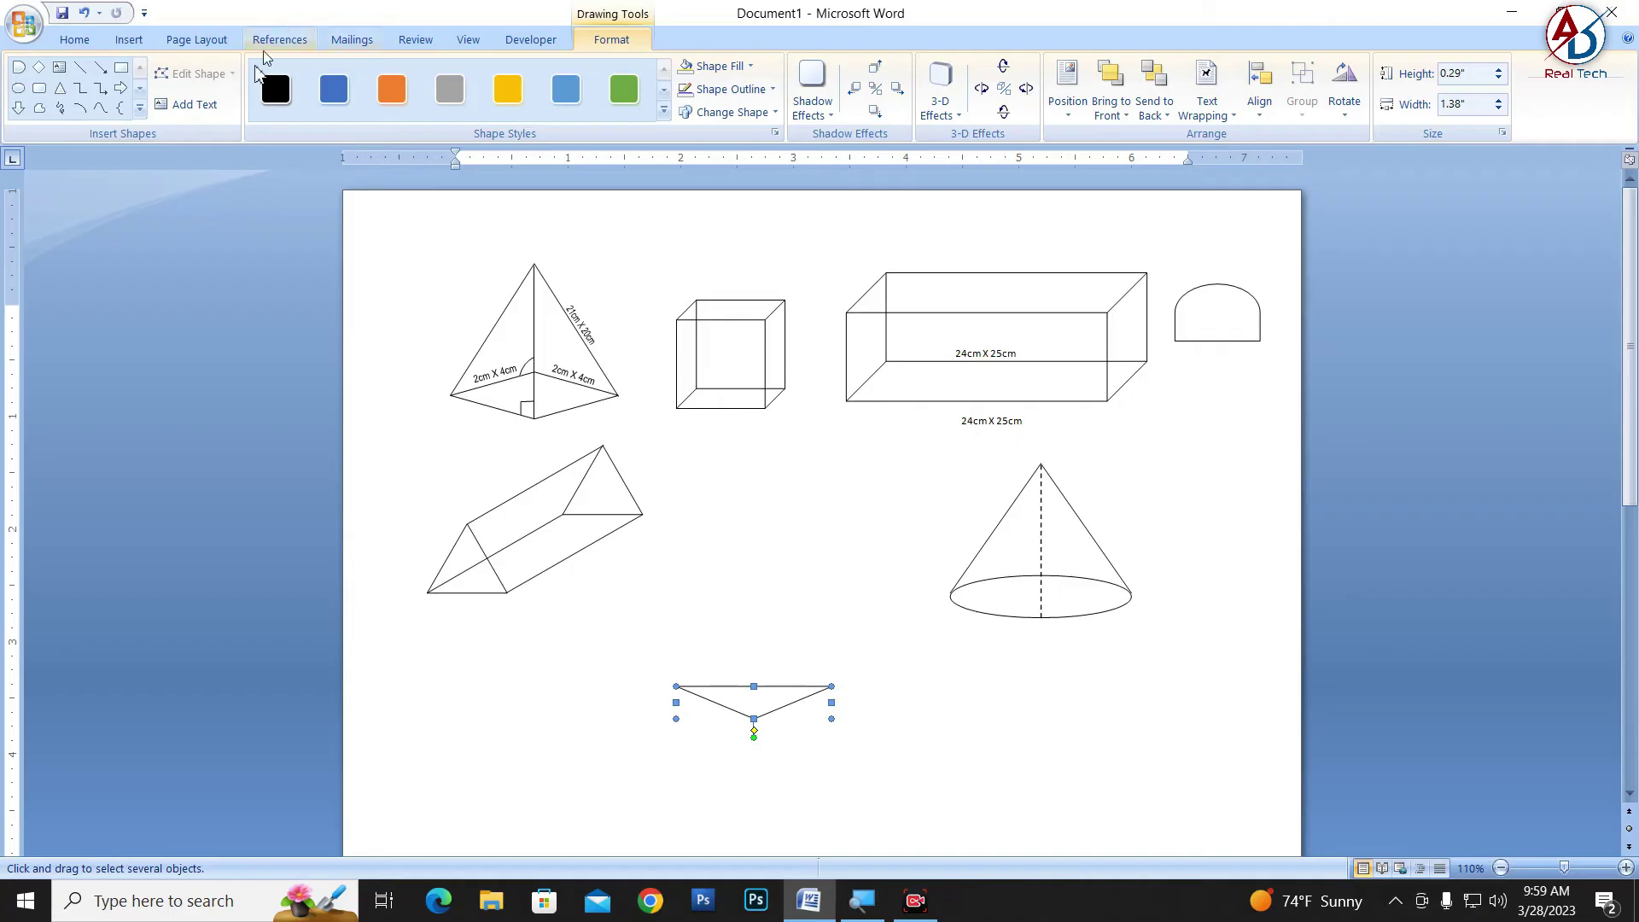
left_click(79, 67)
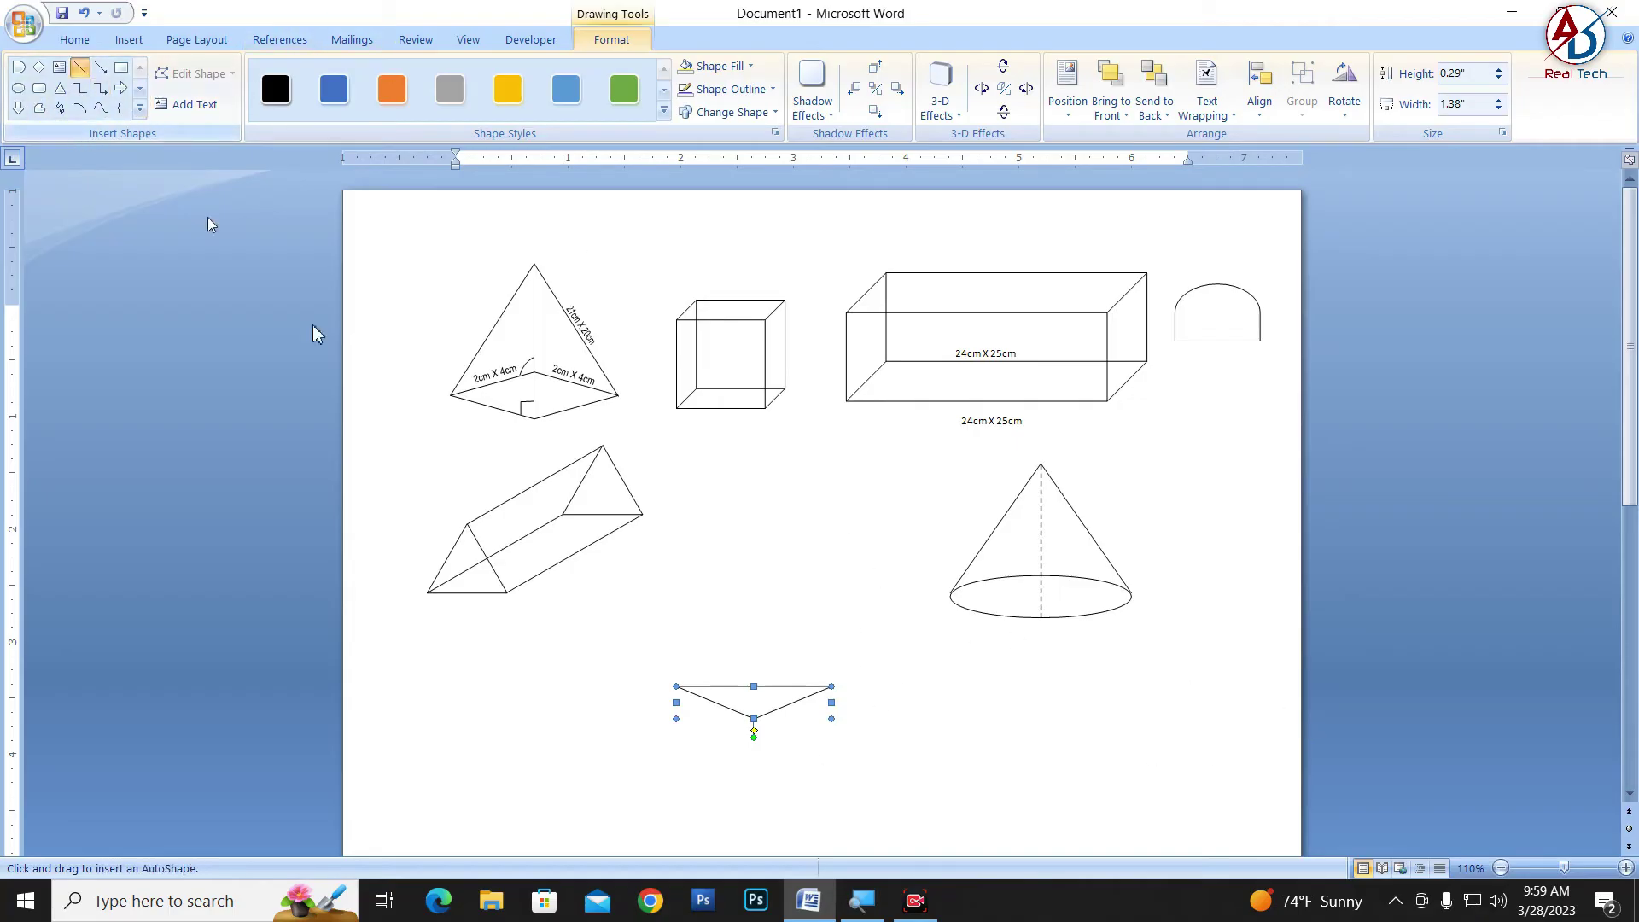
left_click_drag(755, 722, 755, 580)
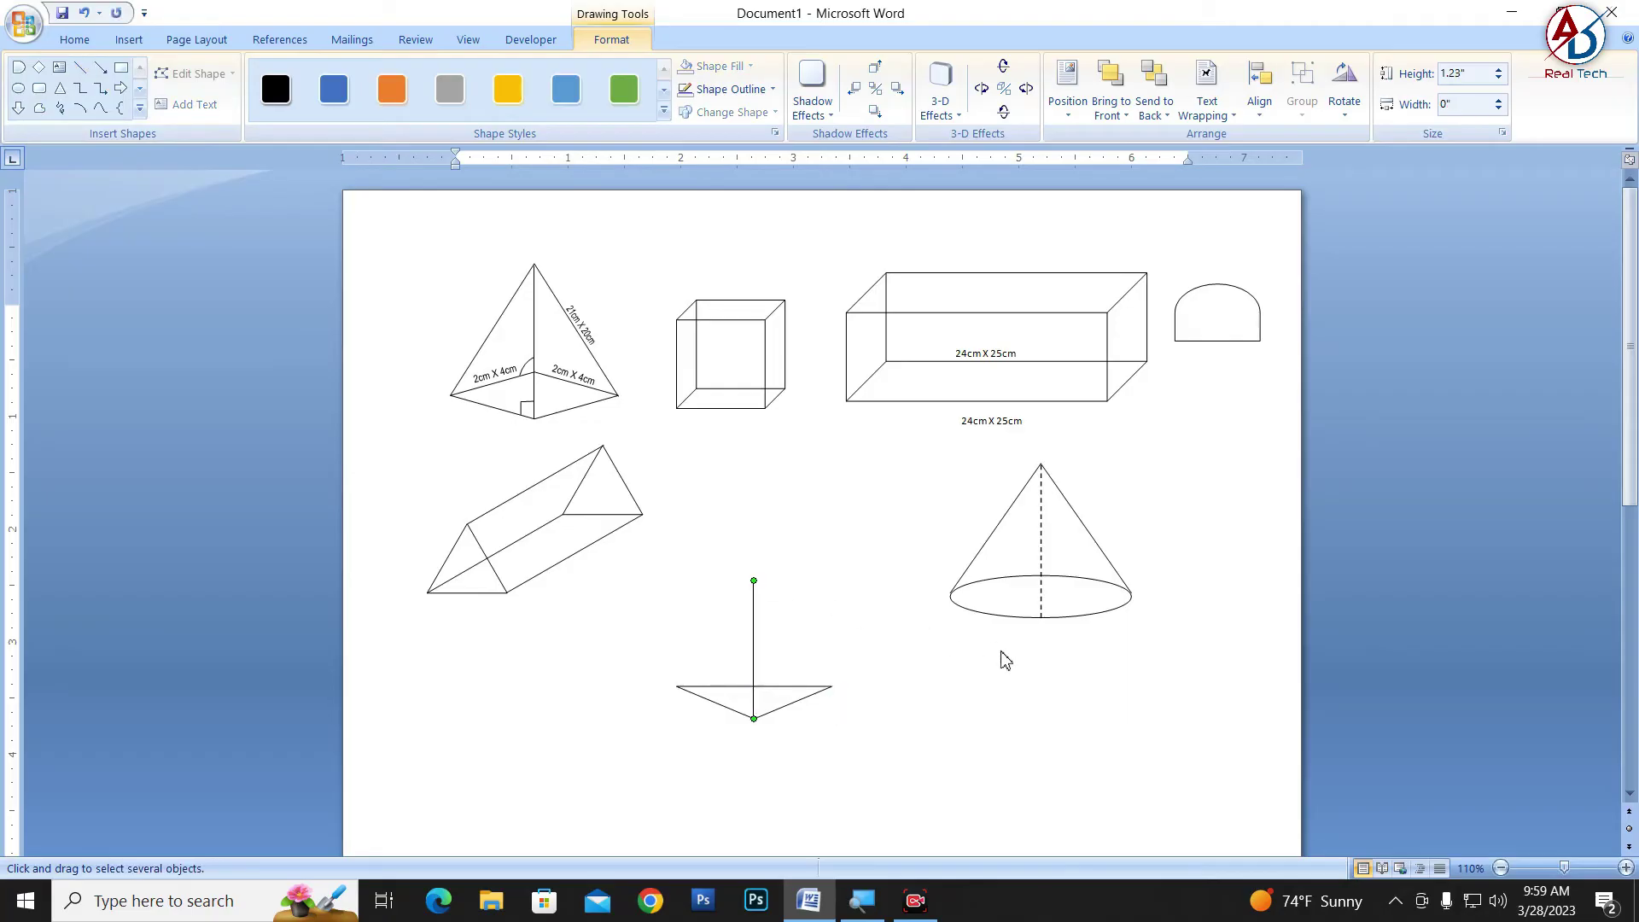
key("ctrl+Left")
key("ctrl+Right")
Draw freeform edges from the triangle's left corner up to the apex and down to its right corner
left_click(140, 108)
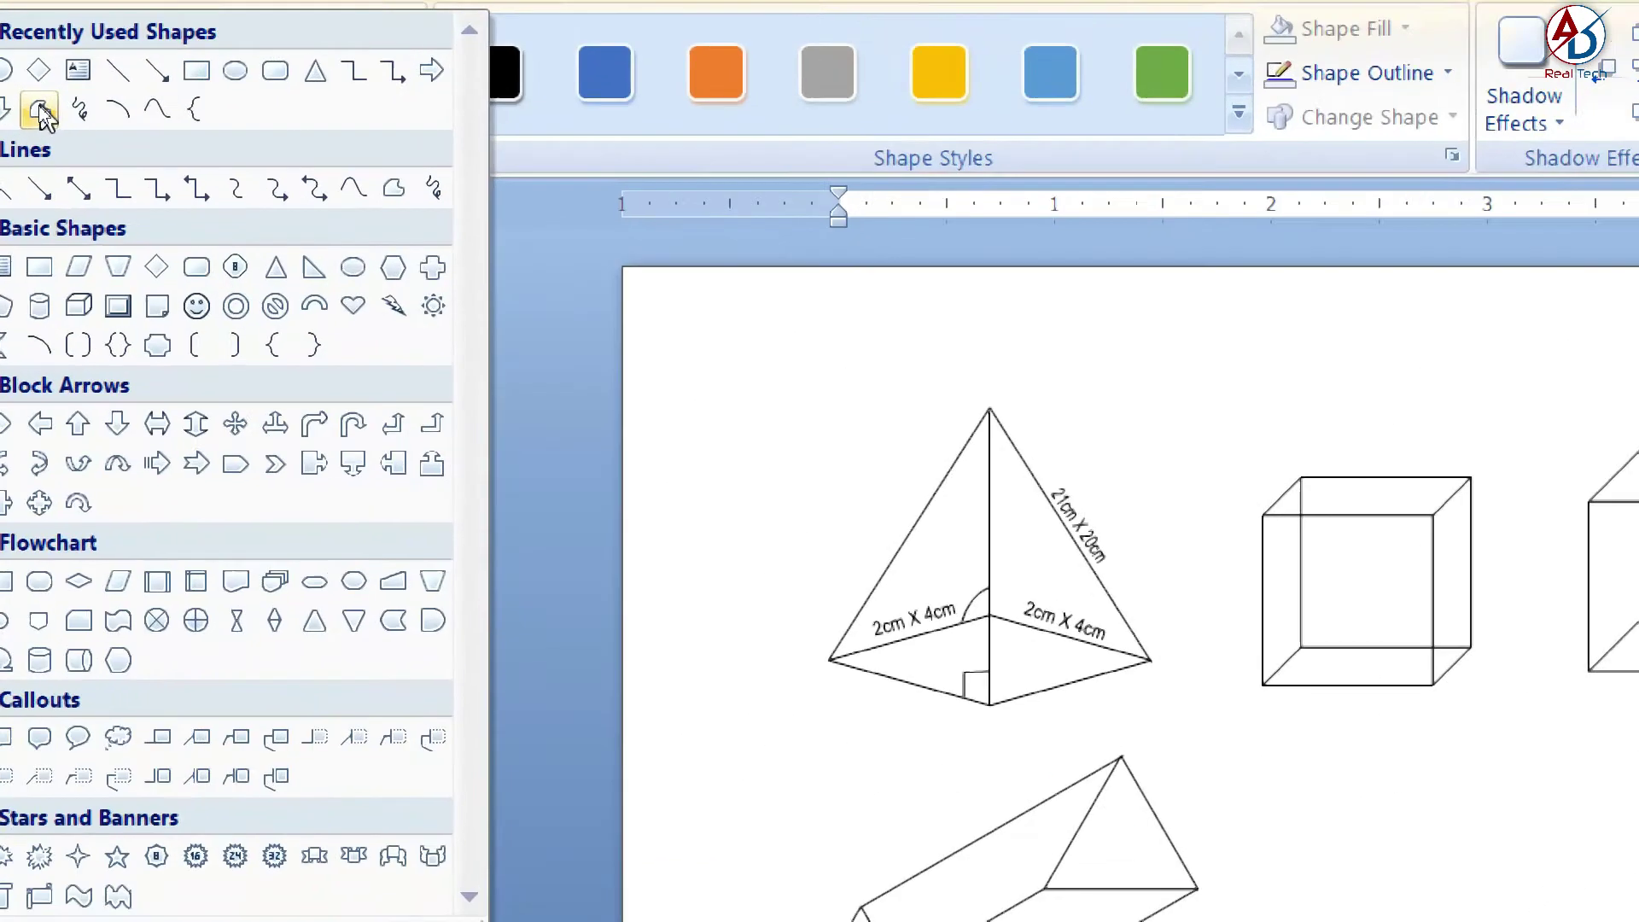
left_click(40, 111)
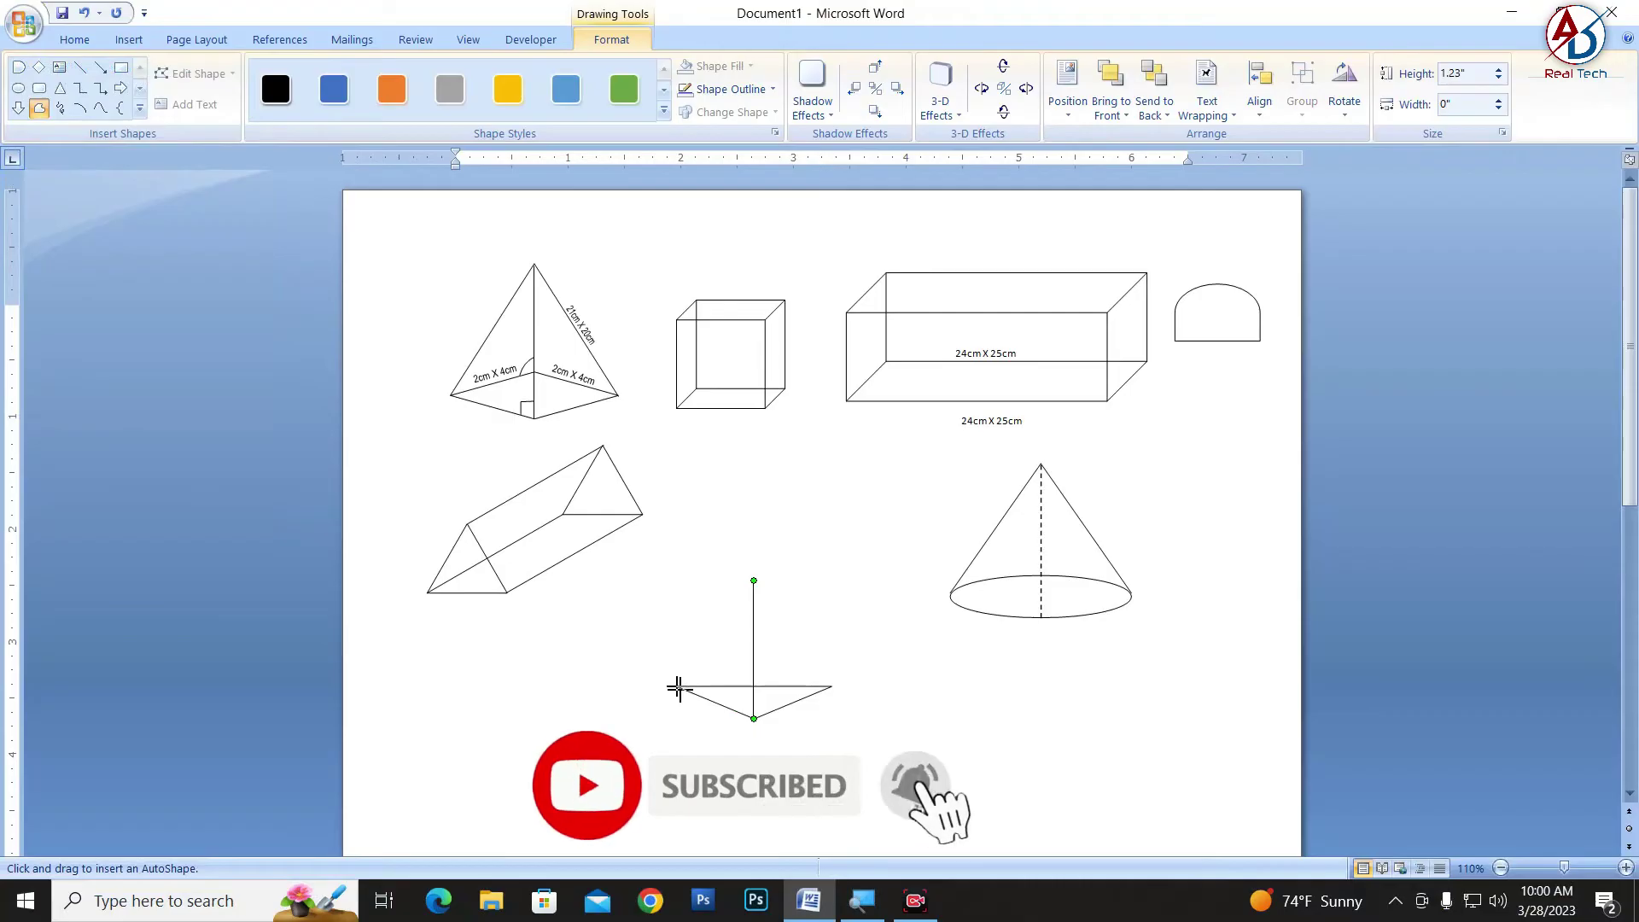
left_click(678, 687)
double_click(754, 582)
left_click_drag(755, 582, 831, 685)
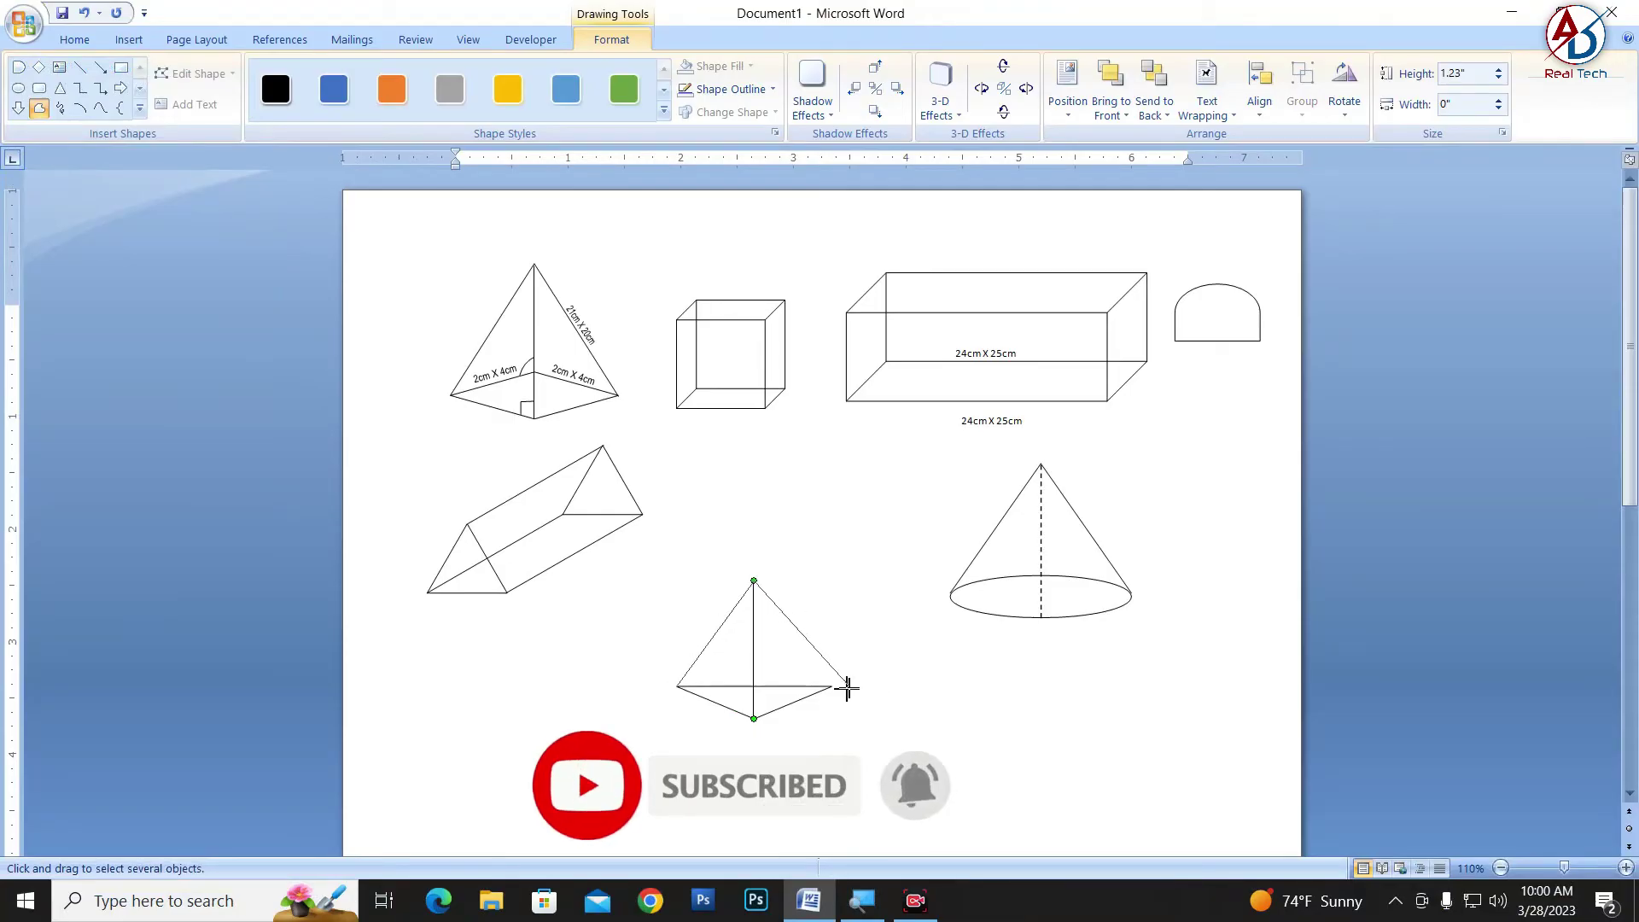
double_click(830, 685)
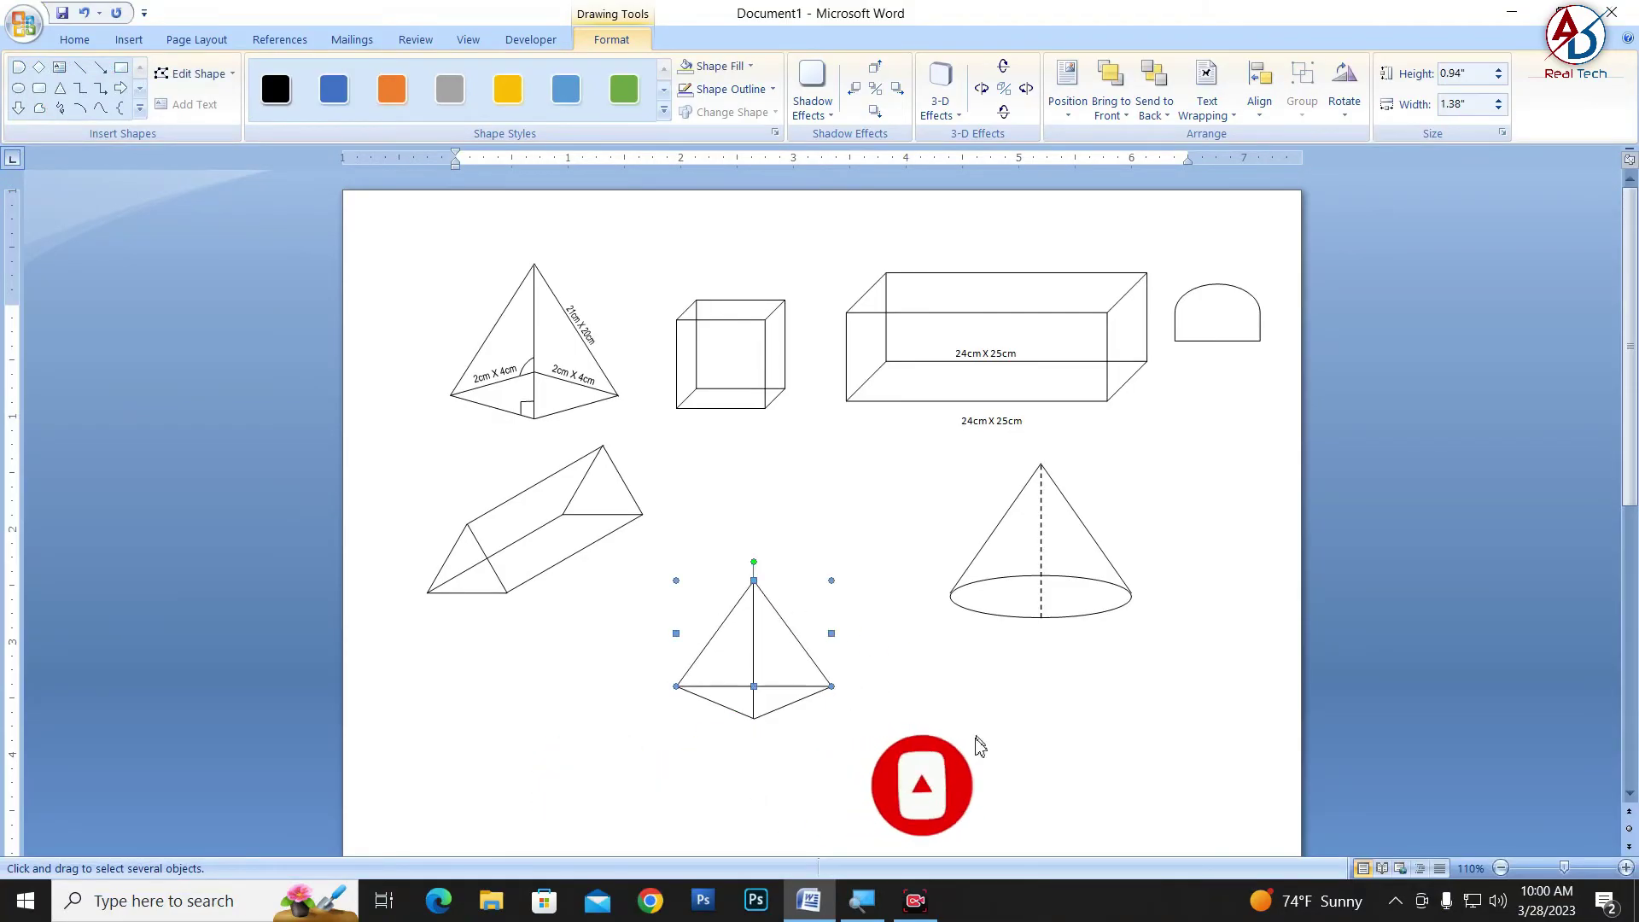
left_click(860, 714)
scroll(796, 742, "down", 4, "ctrl")
scroll(796, 742, "up", 4, "ctrl")
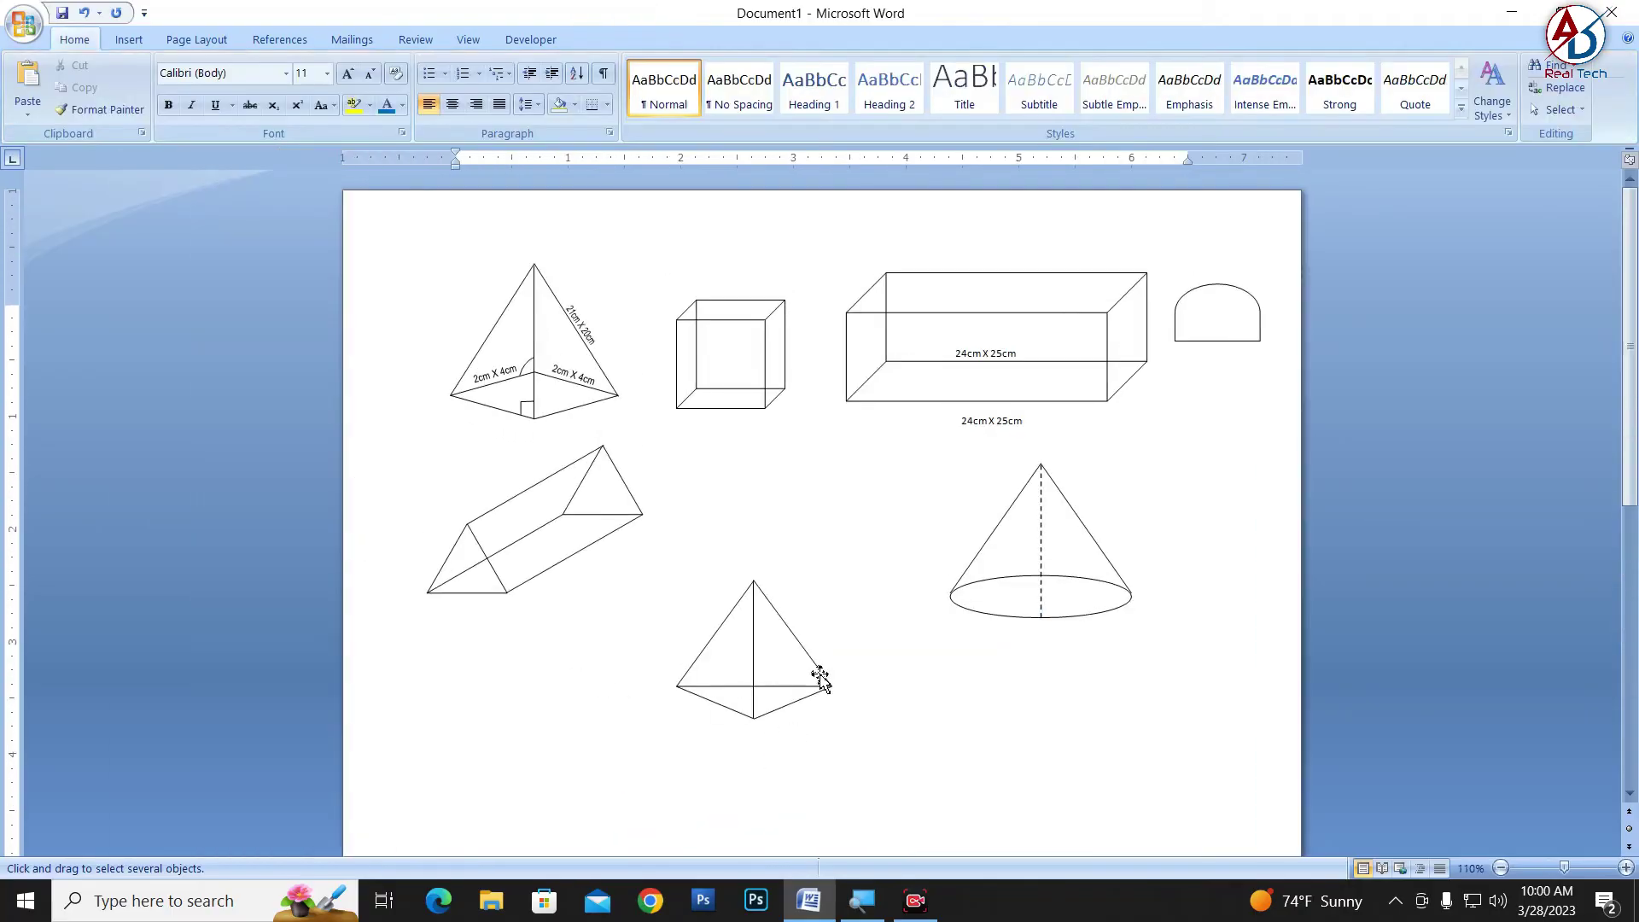
Move the lower square pyramid up beside the prism
left_click(764, 700)
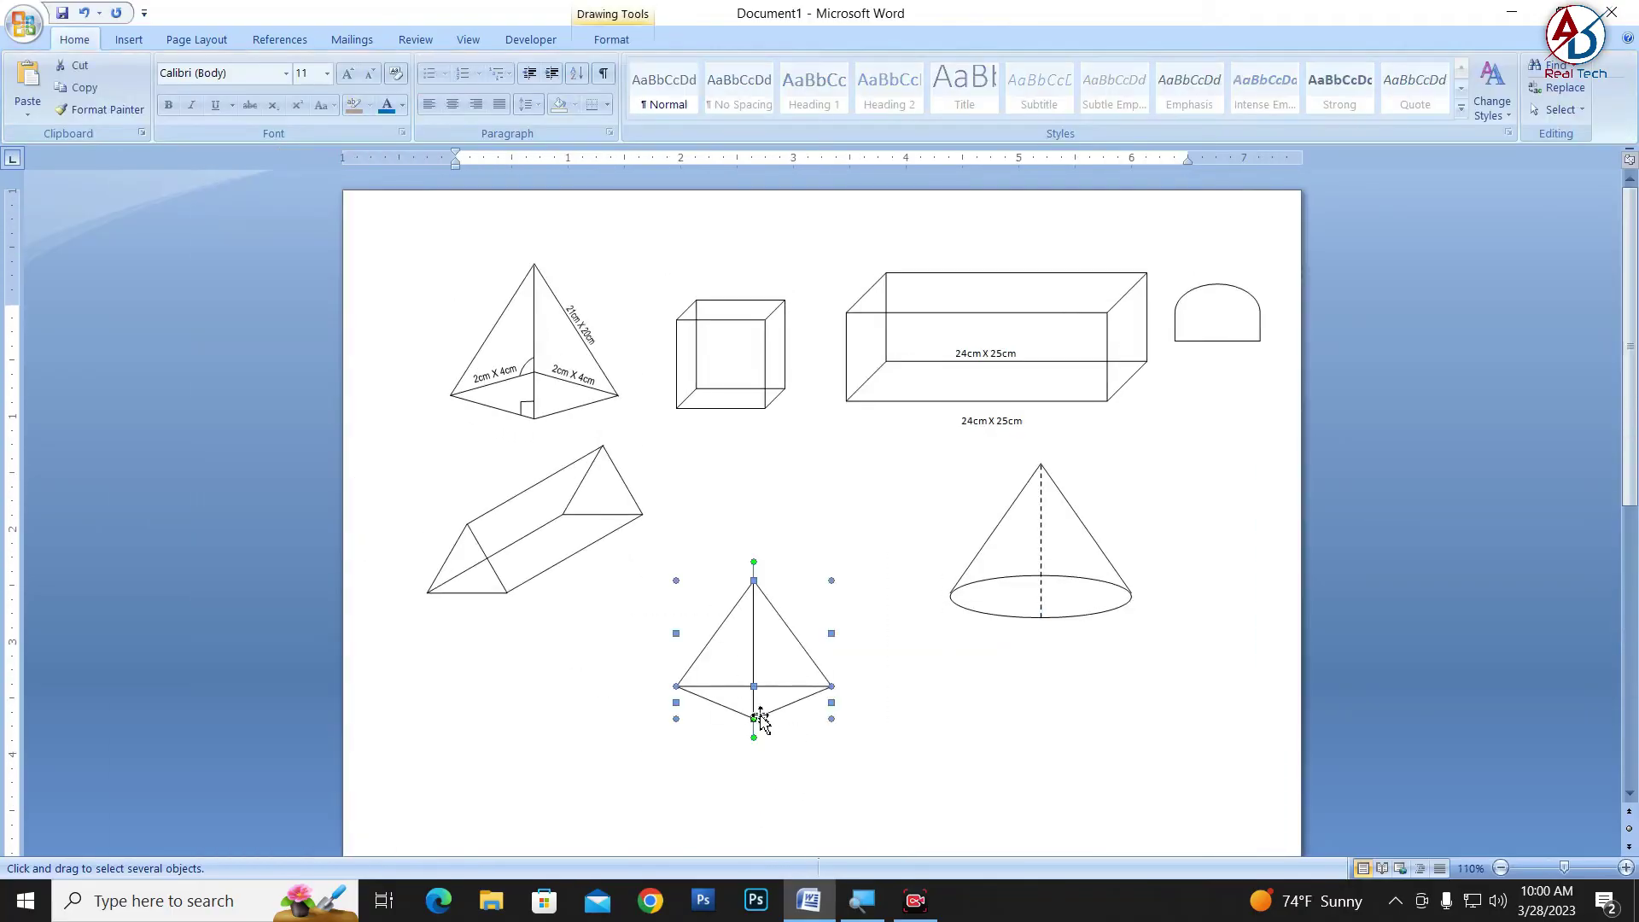
right_click(774, 692)
mouse_move(832, 579)
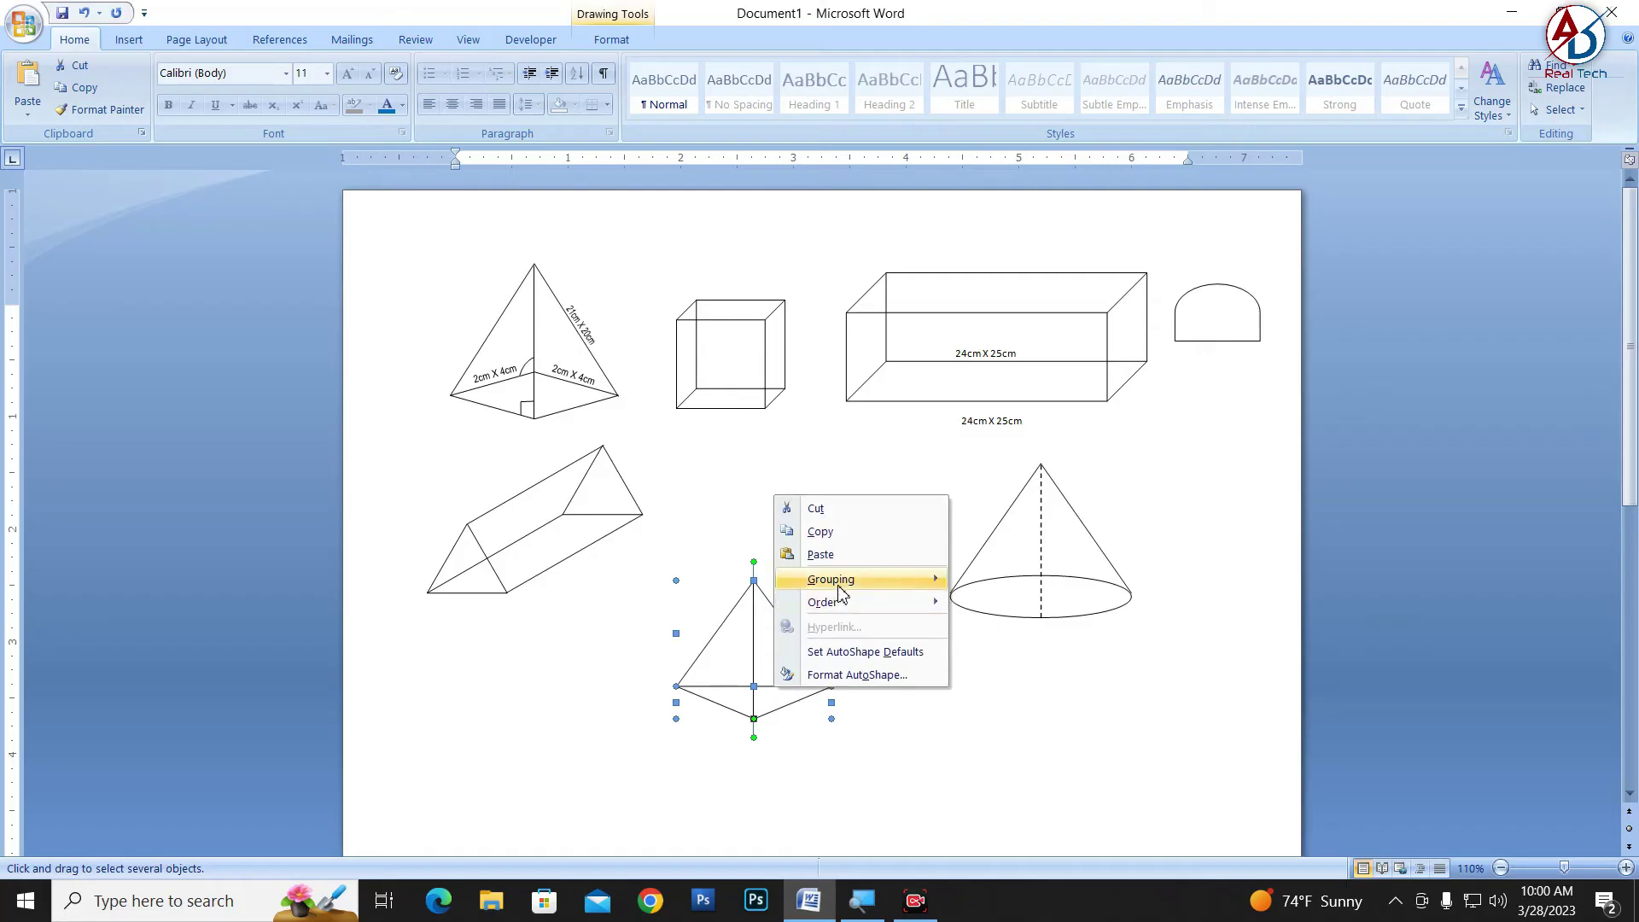
left_click(875, 651)
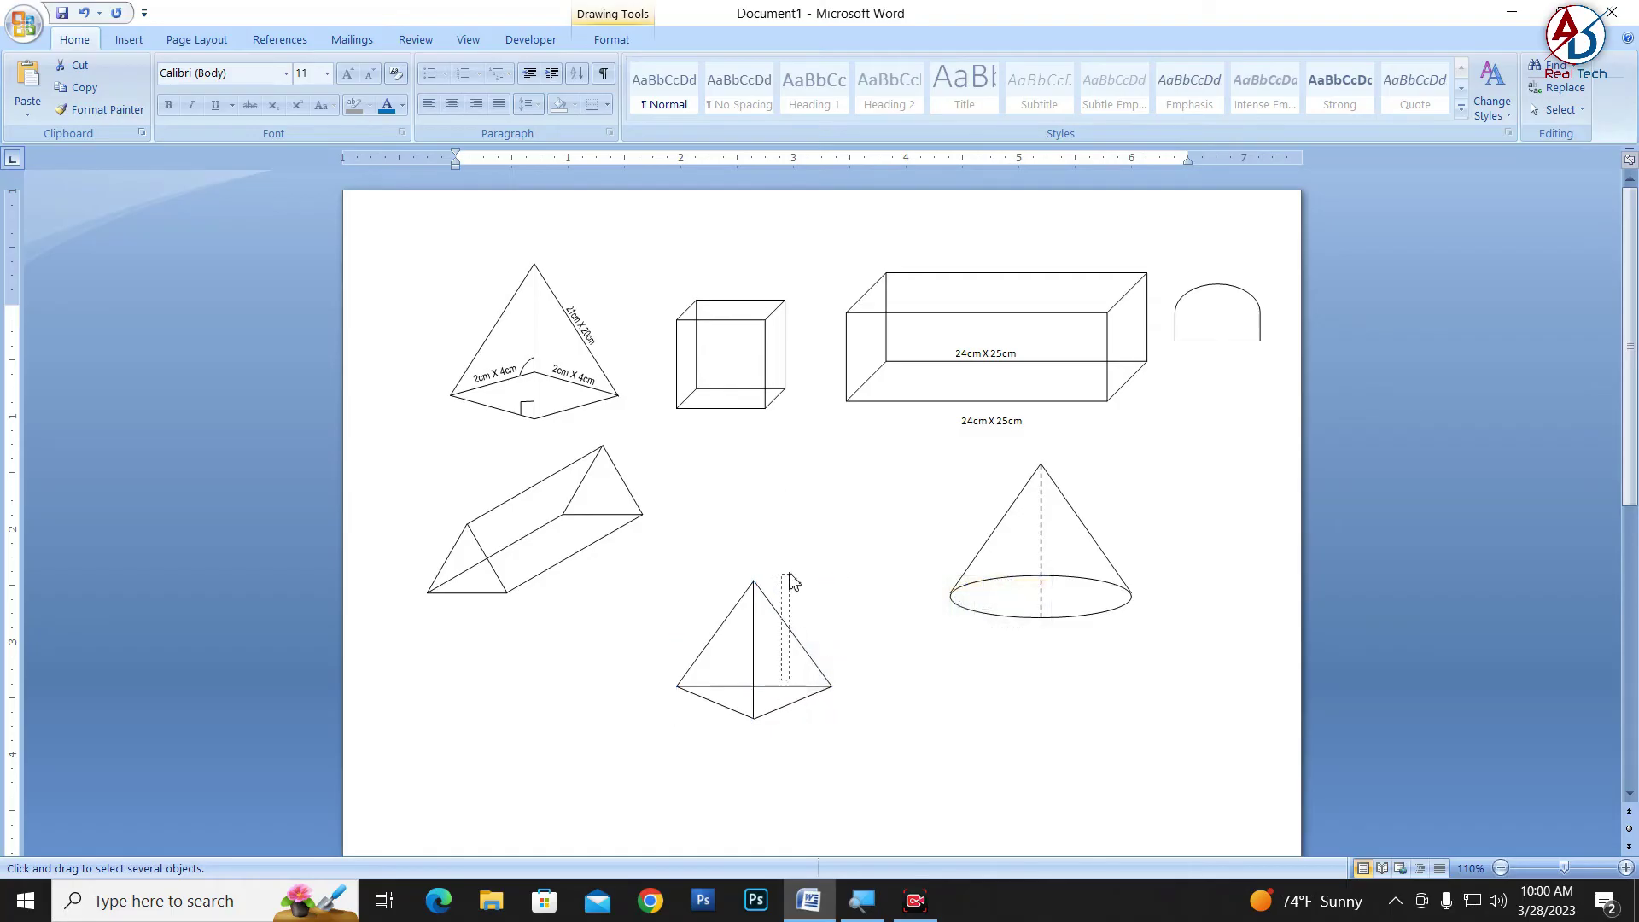
left_click(752, 674)
mouse_move(754, 691)
left_mouse_down()
mouse_move(731, 549)
mouse_move(754, 553)
left_mouse_up()
left_click(677, 583)
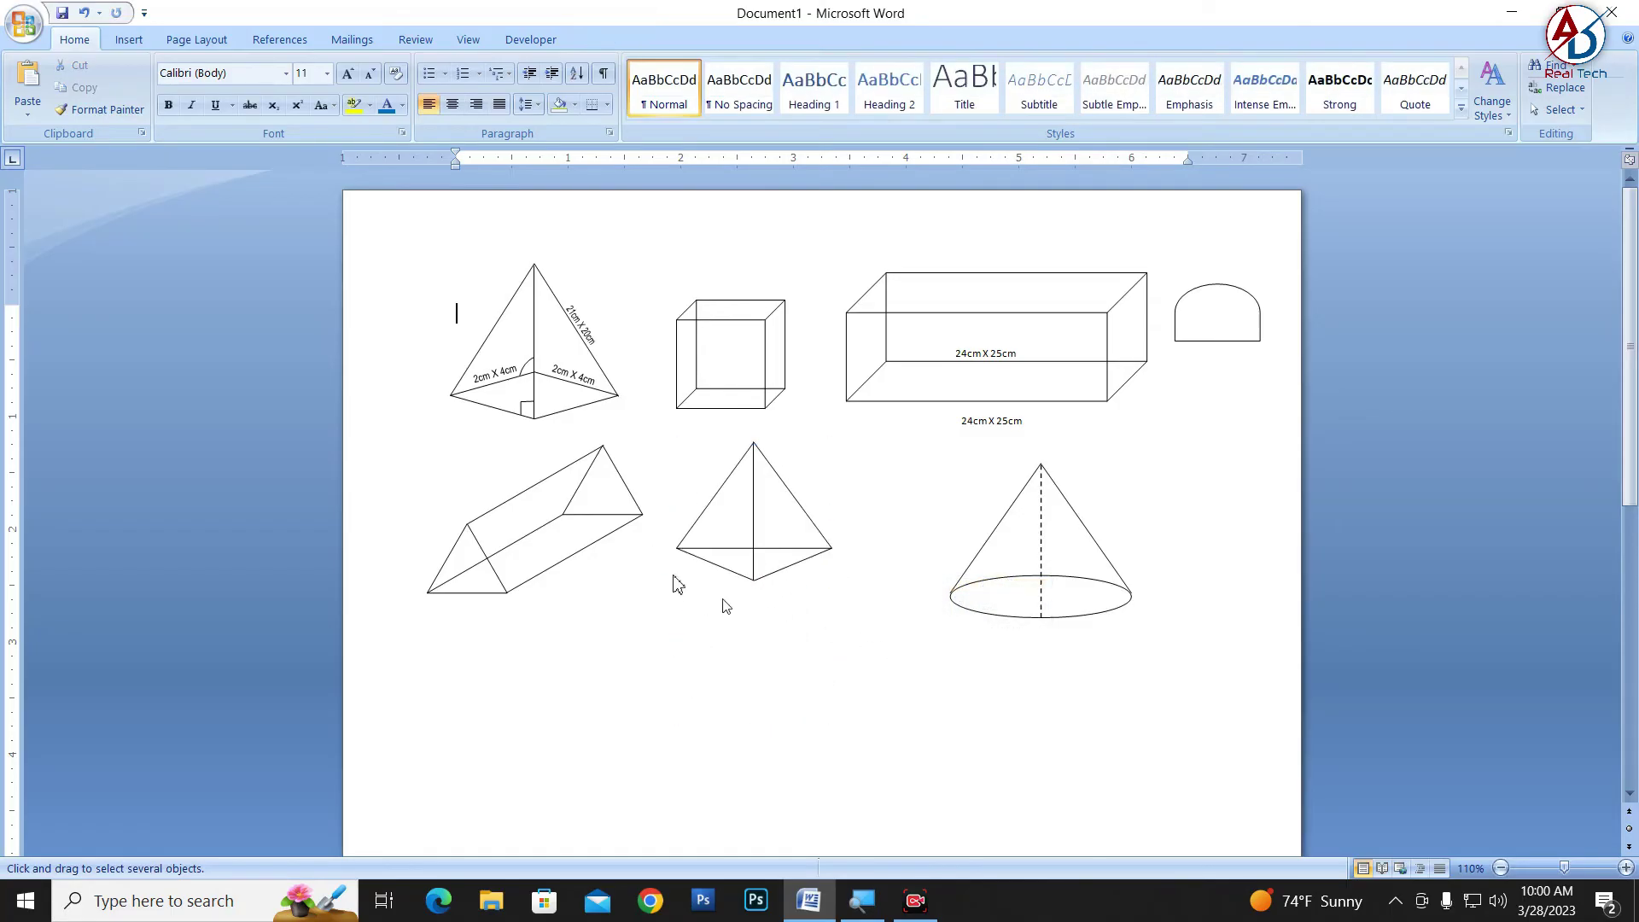
Ungroup the top-left labelled pyramid into its separate pieces
left_click(576, 384)
left_click(576, 384)
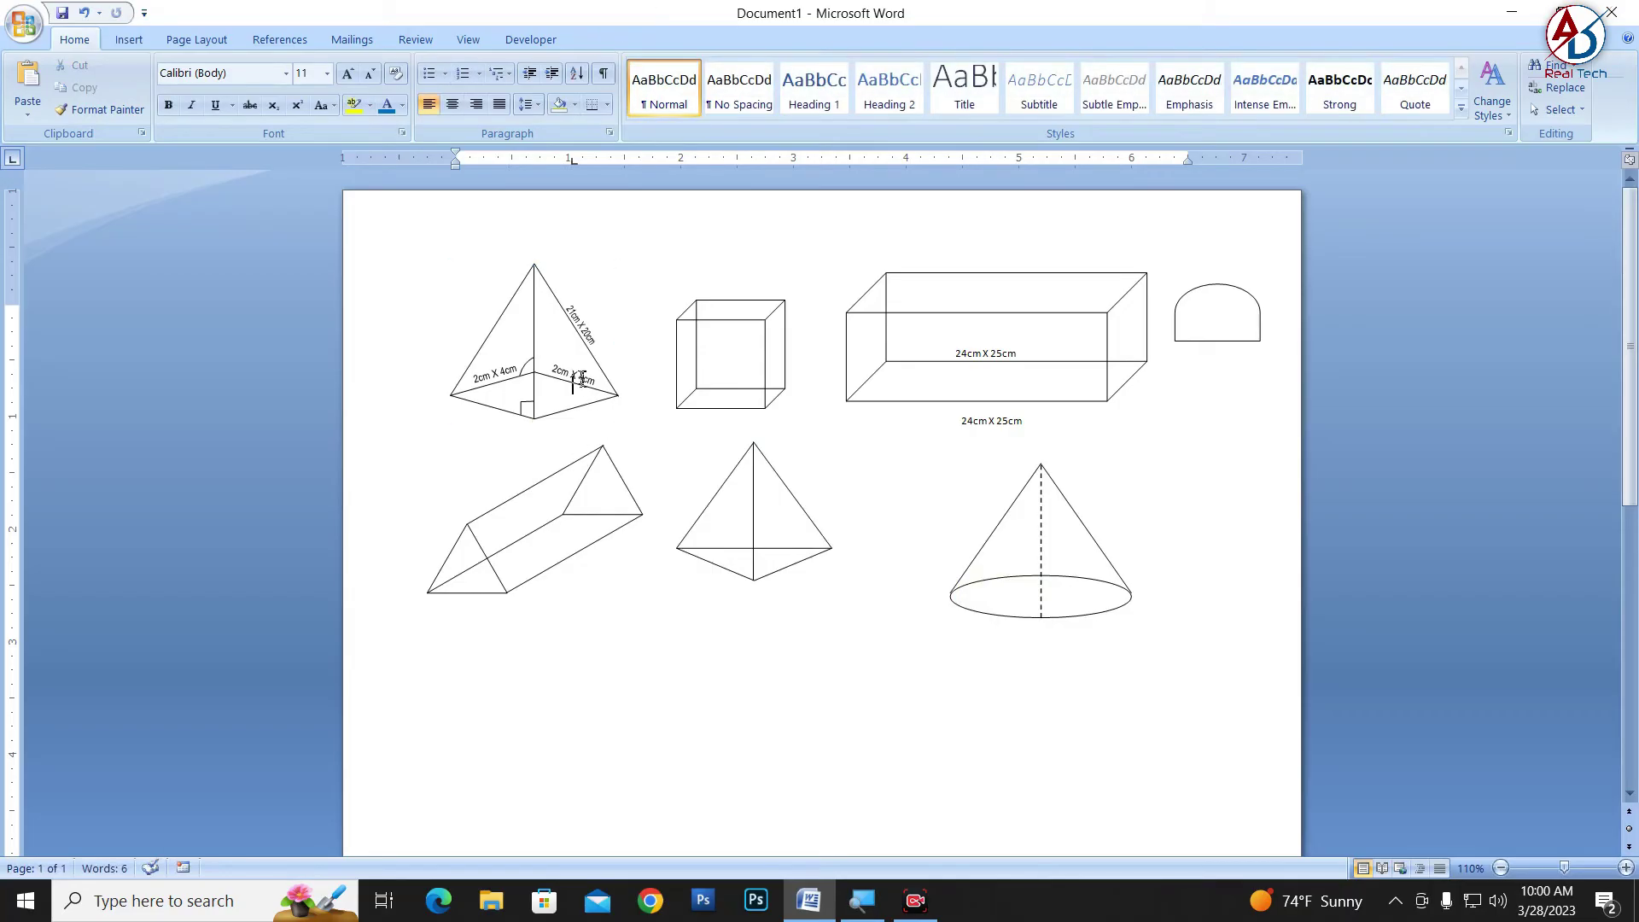
left_click(588, 337)
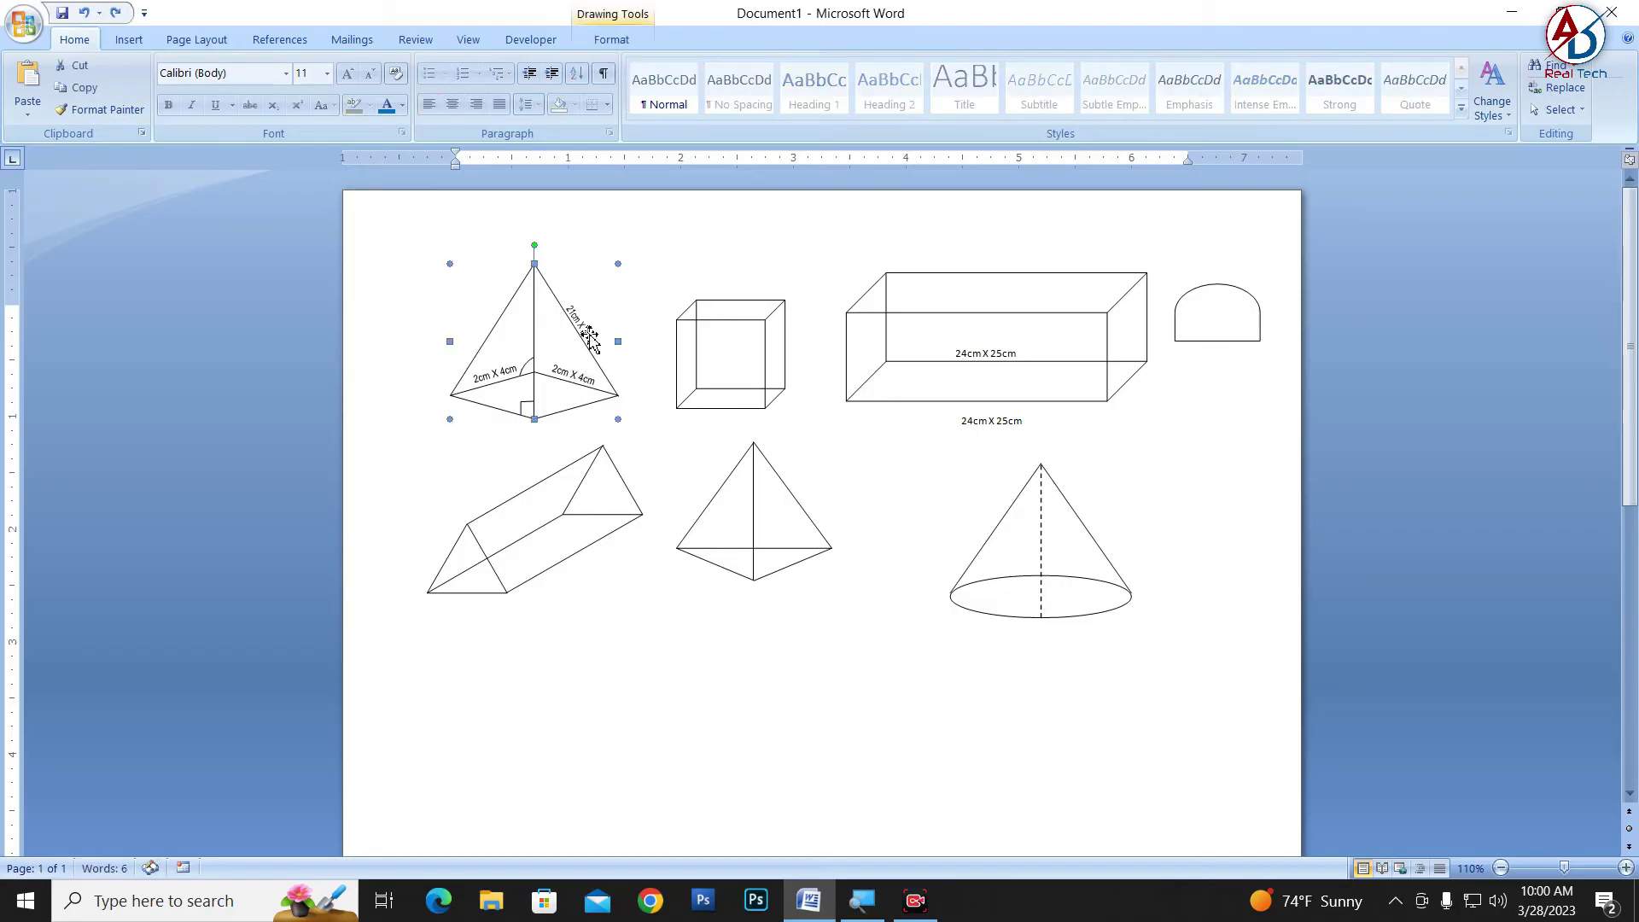
left_click(589, 320)
right_click(602, 395)
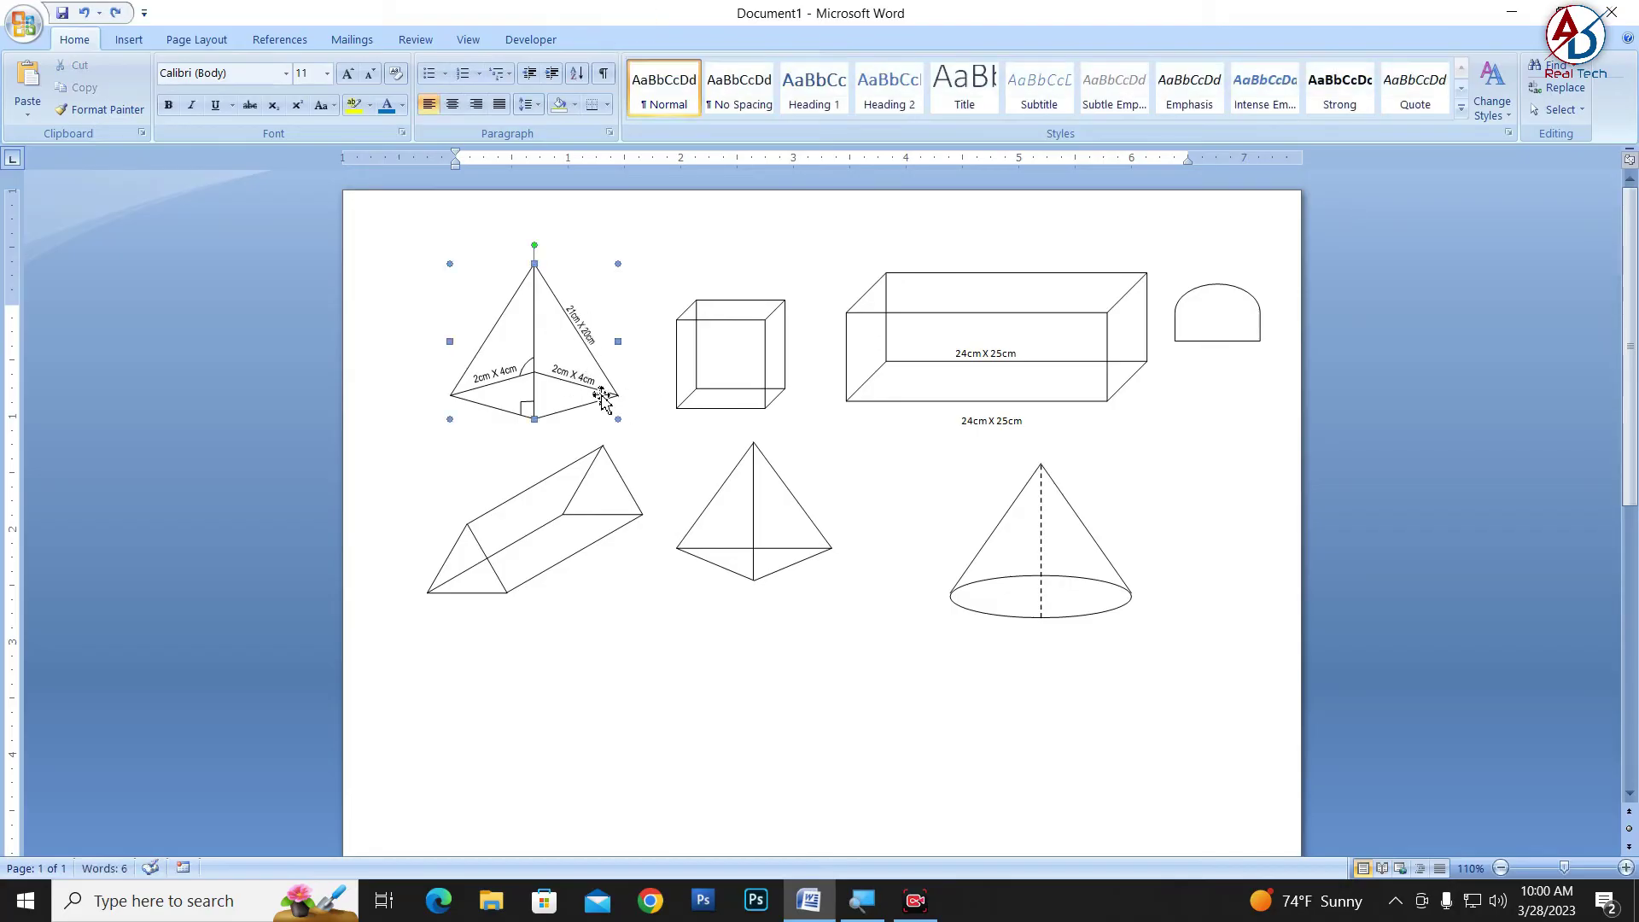
left_click(829, 502)
left_click(642, 401)
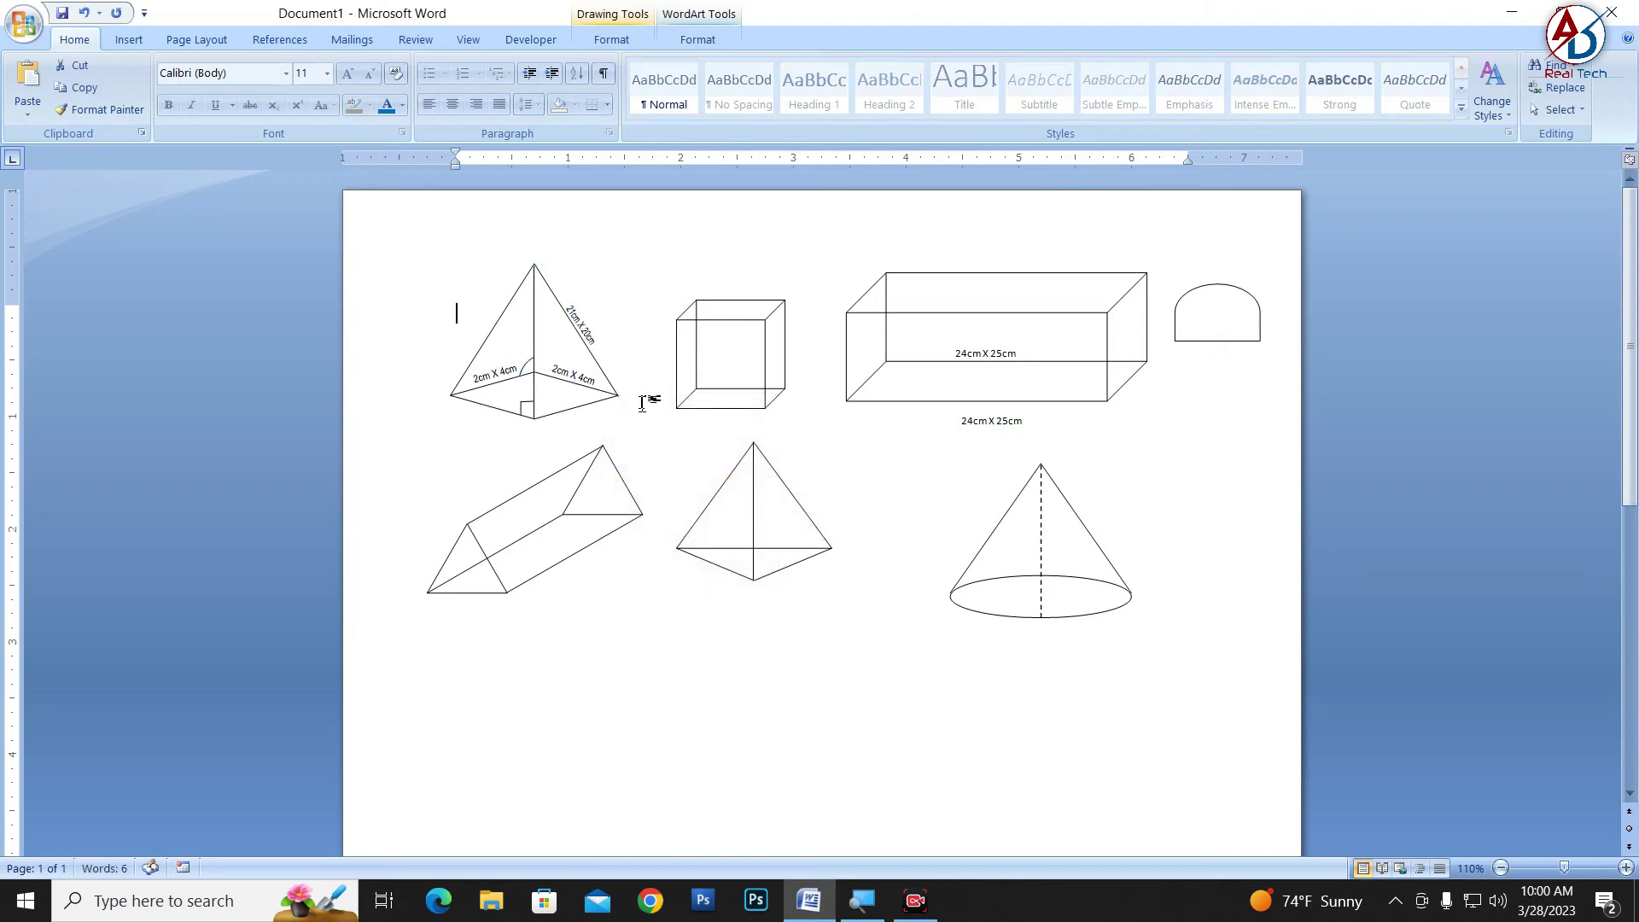
Copy the '21cm X 20cm' label onto the new pyramid, rotated along its left sloping edge
left_click(591, 345)
left_click_drag(595, 348, 724, 542)
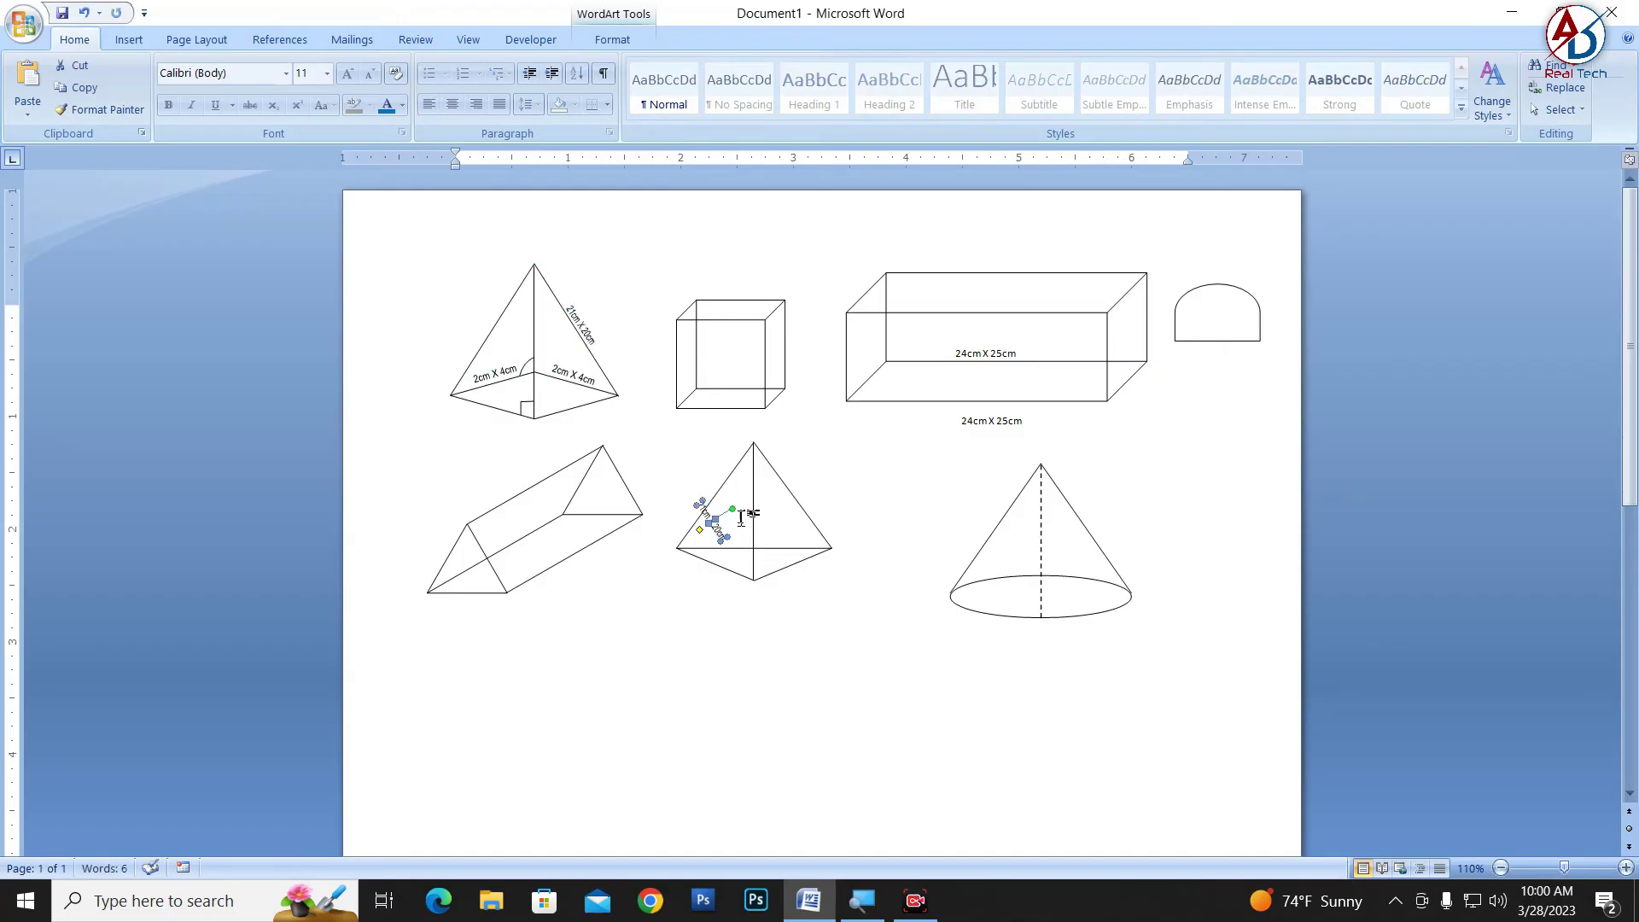
mouse_move(737, 514)
left_mouse_down()
mouse_move(675, 467)
mouse_move(732, 518)
mouse_move(694, 459)
left_mouse_up()
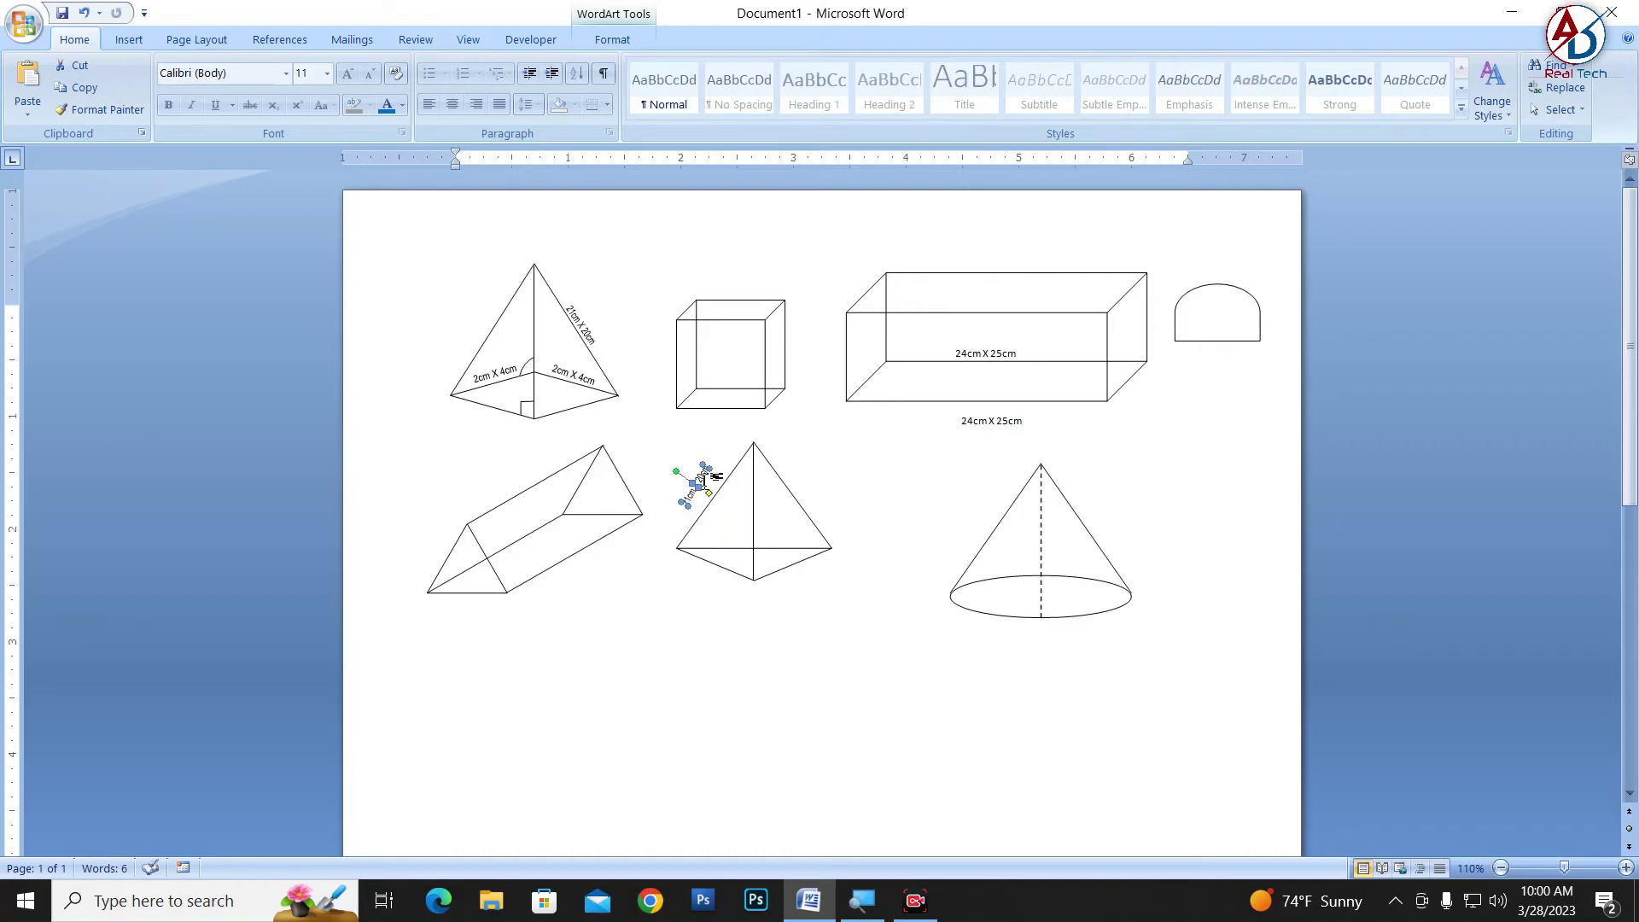
key("Escape")
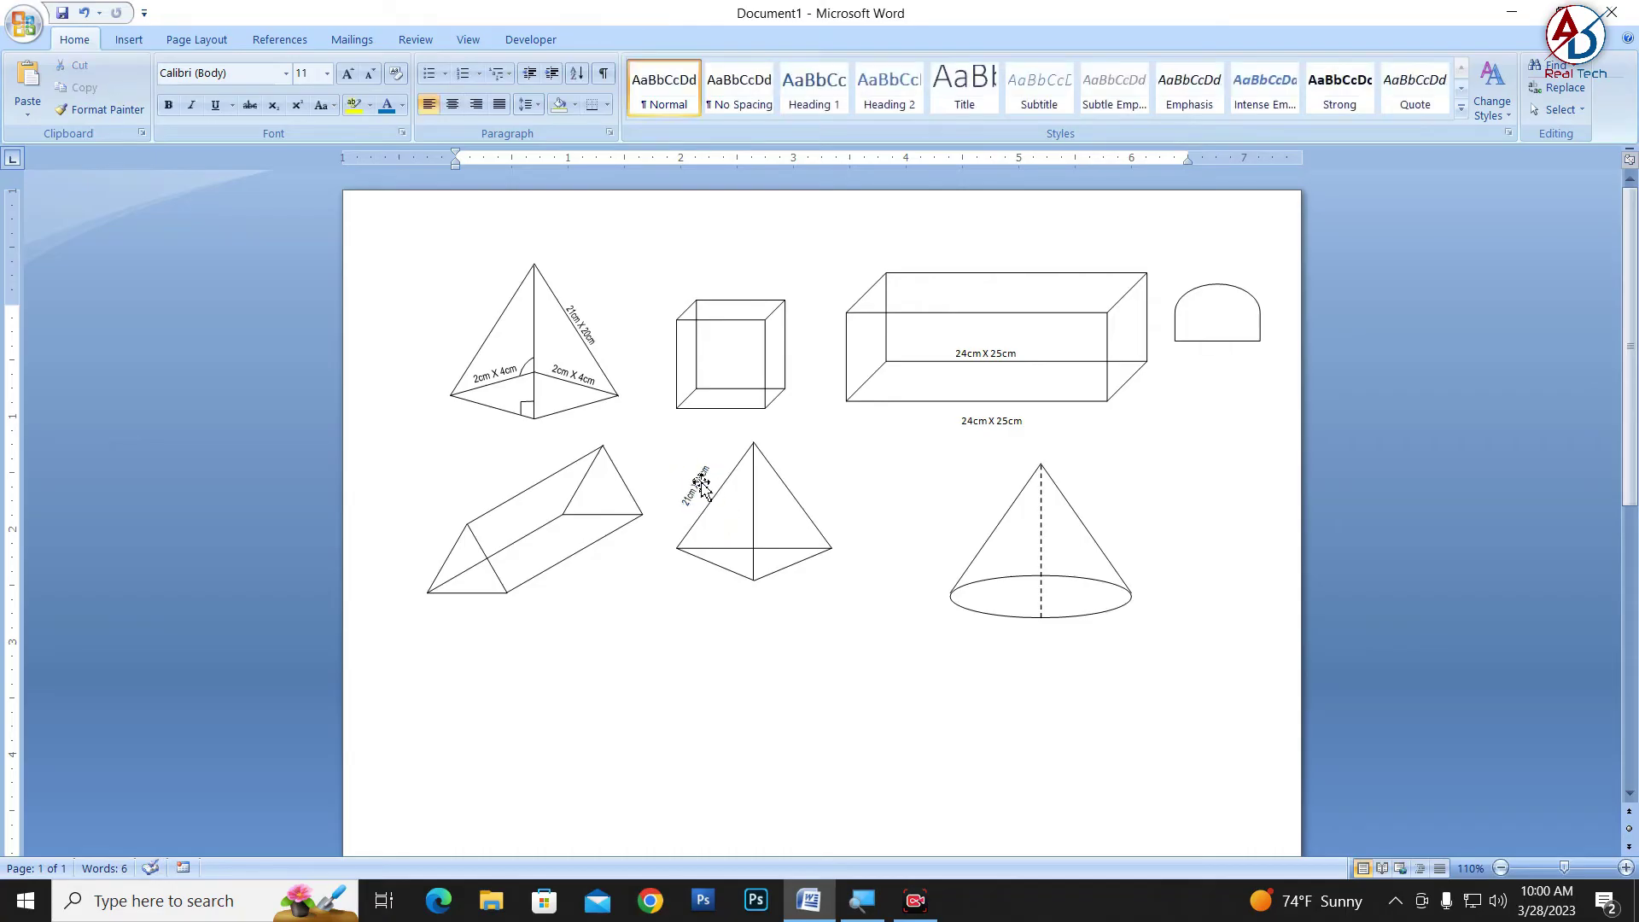
left_click_drag(701, 488, 702, 505)
left_click(915, 659)
scroll(887, 627, "down", 3)
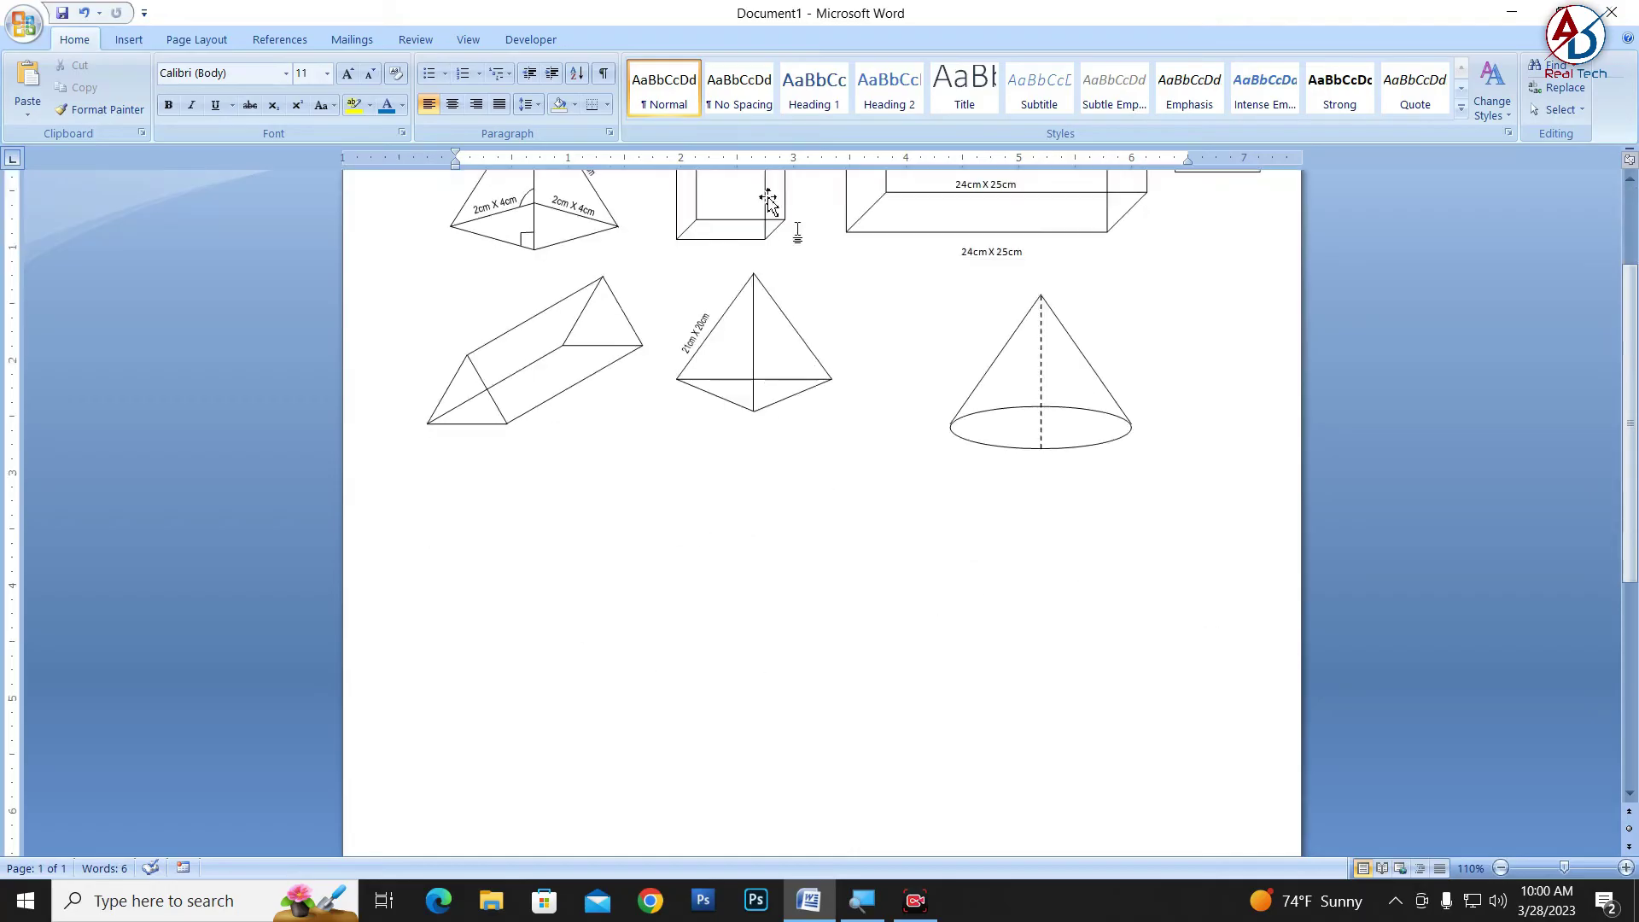
Draw an isosceles triangle below the prism, flip it downward, shrink it to 1.11" by 1.39", and shift it left
left_click(128, 39)
left_click(302, 90)
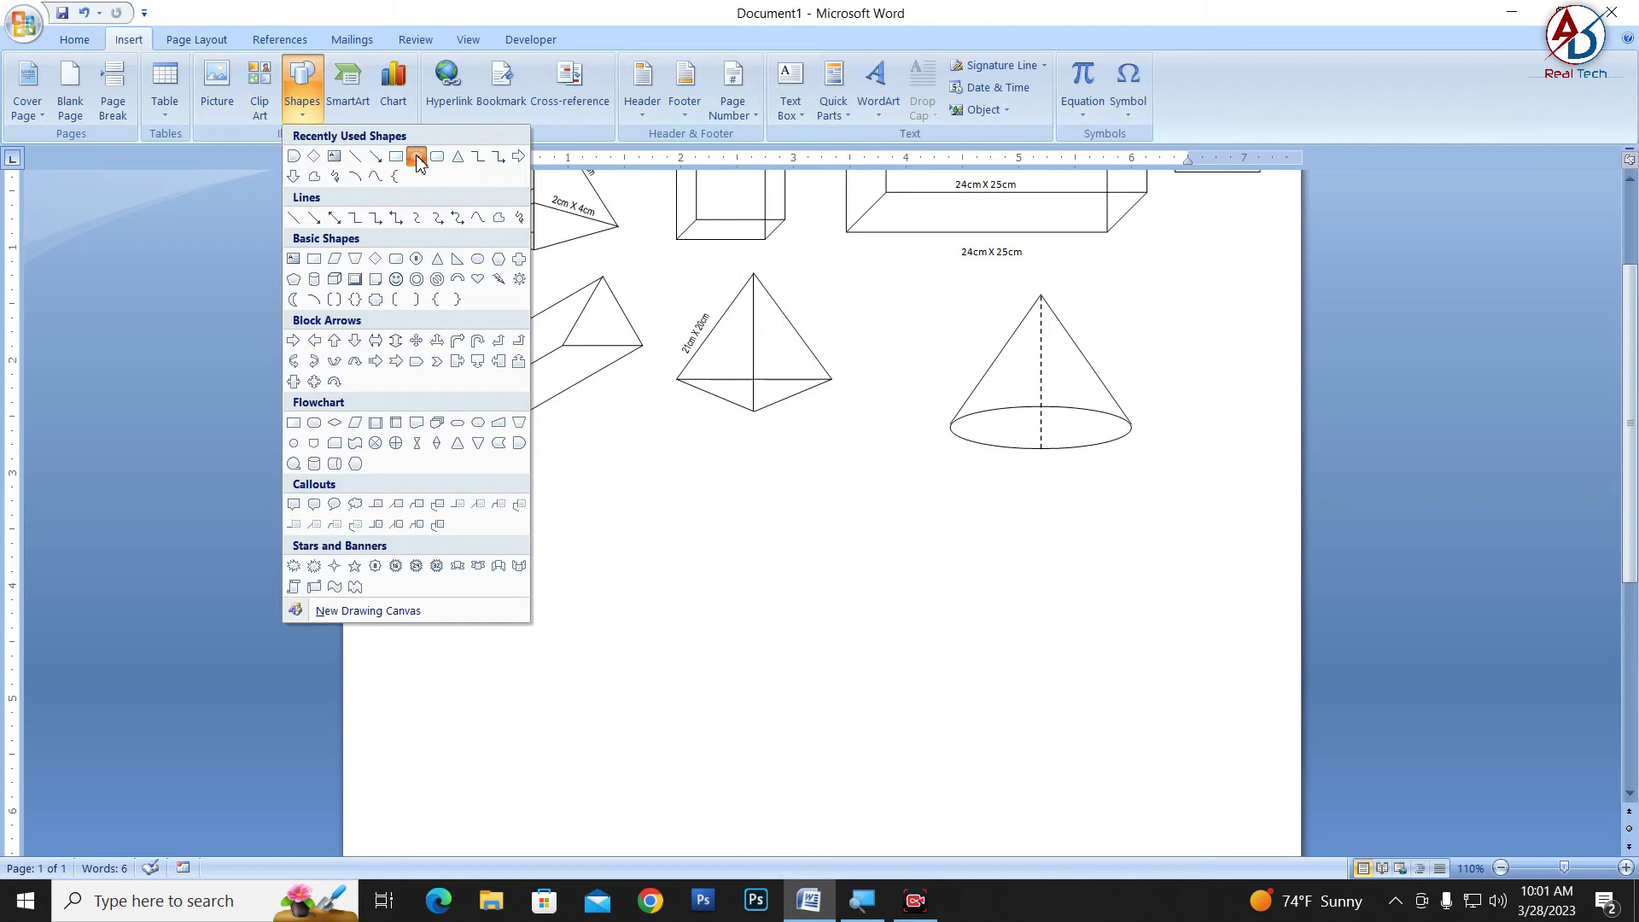
left_click(416, 158)
left_click(302, 93)
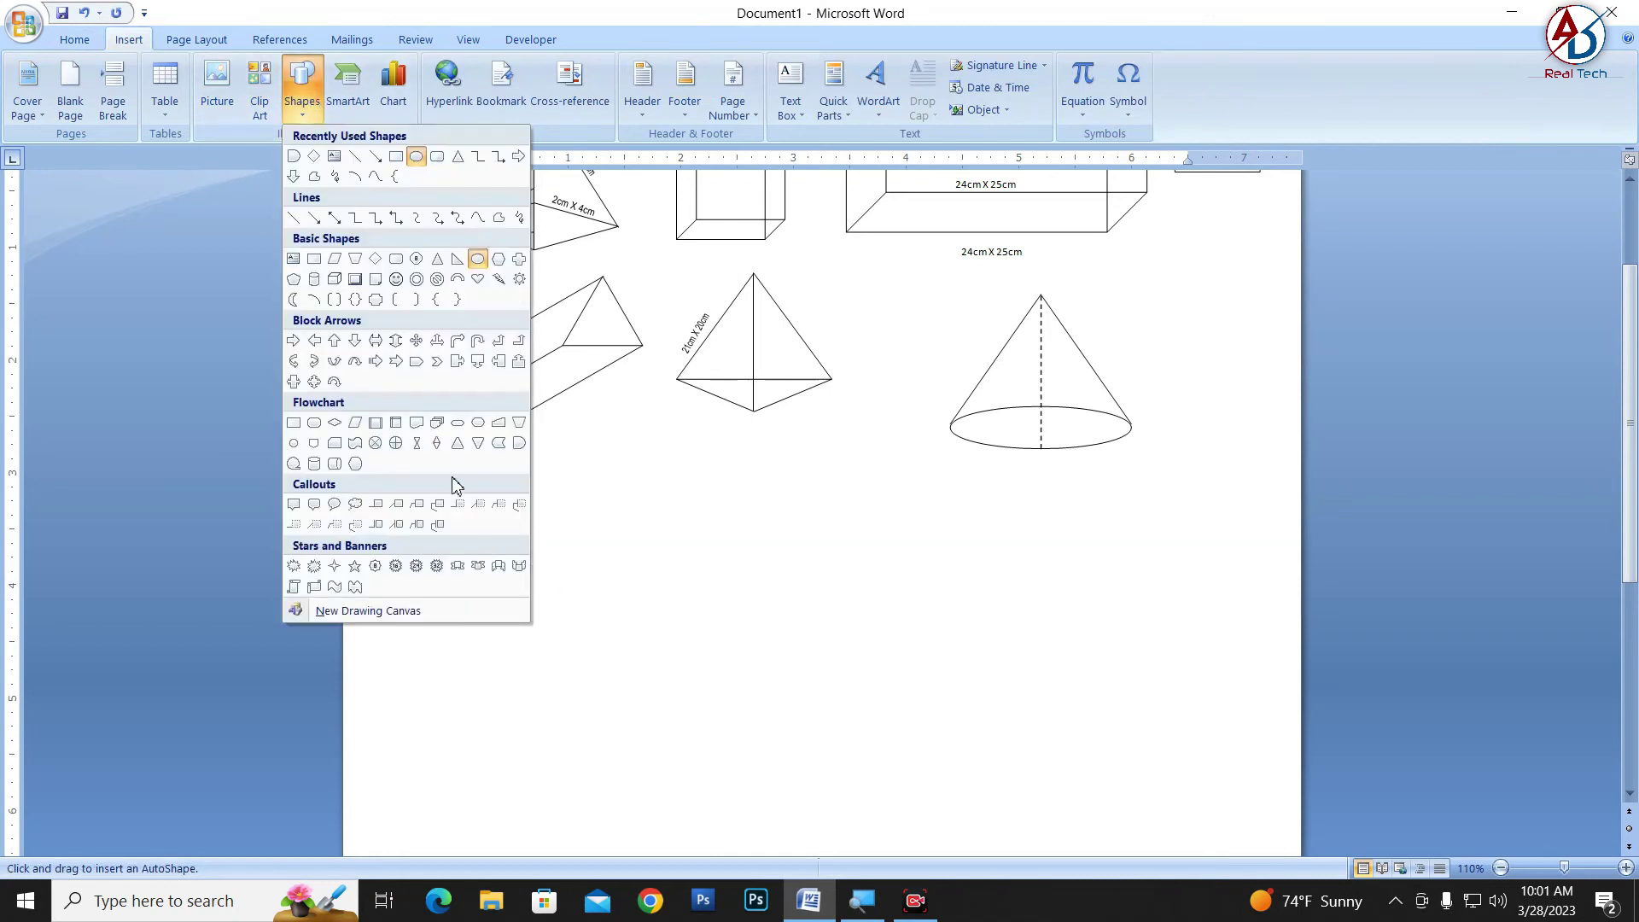
left_click(436, 260)
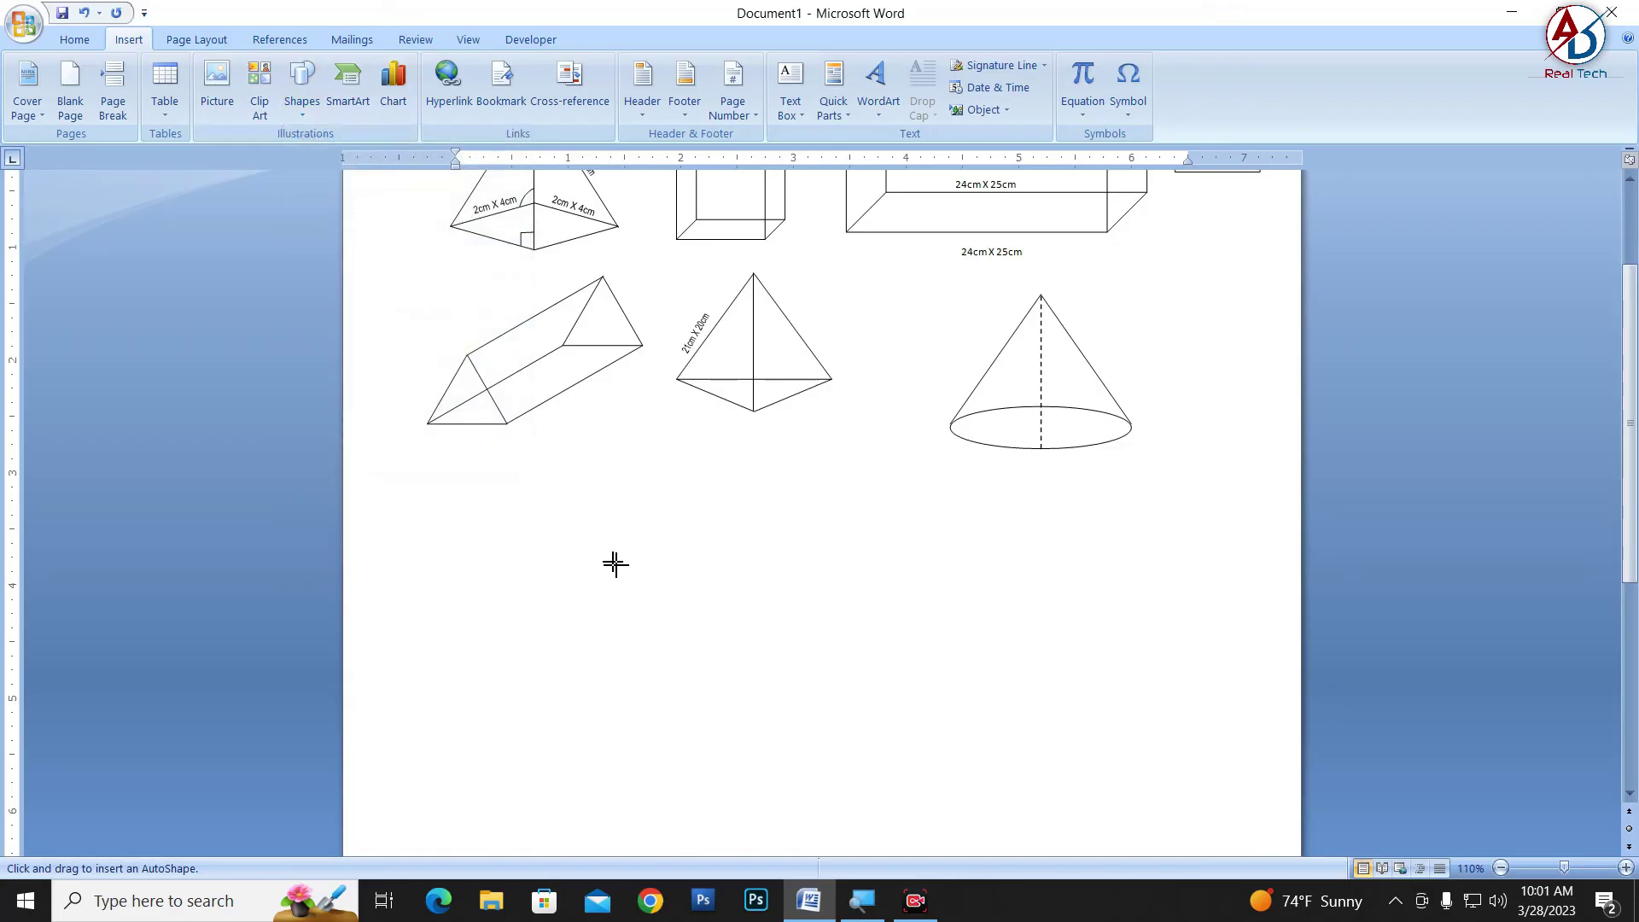
left_click_drag(614, 563, 792, 715)
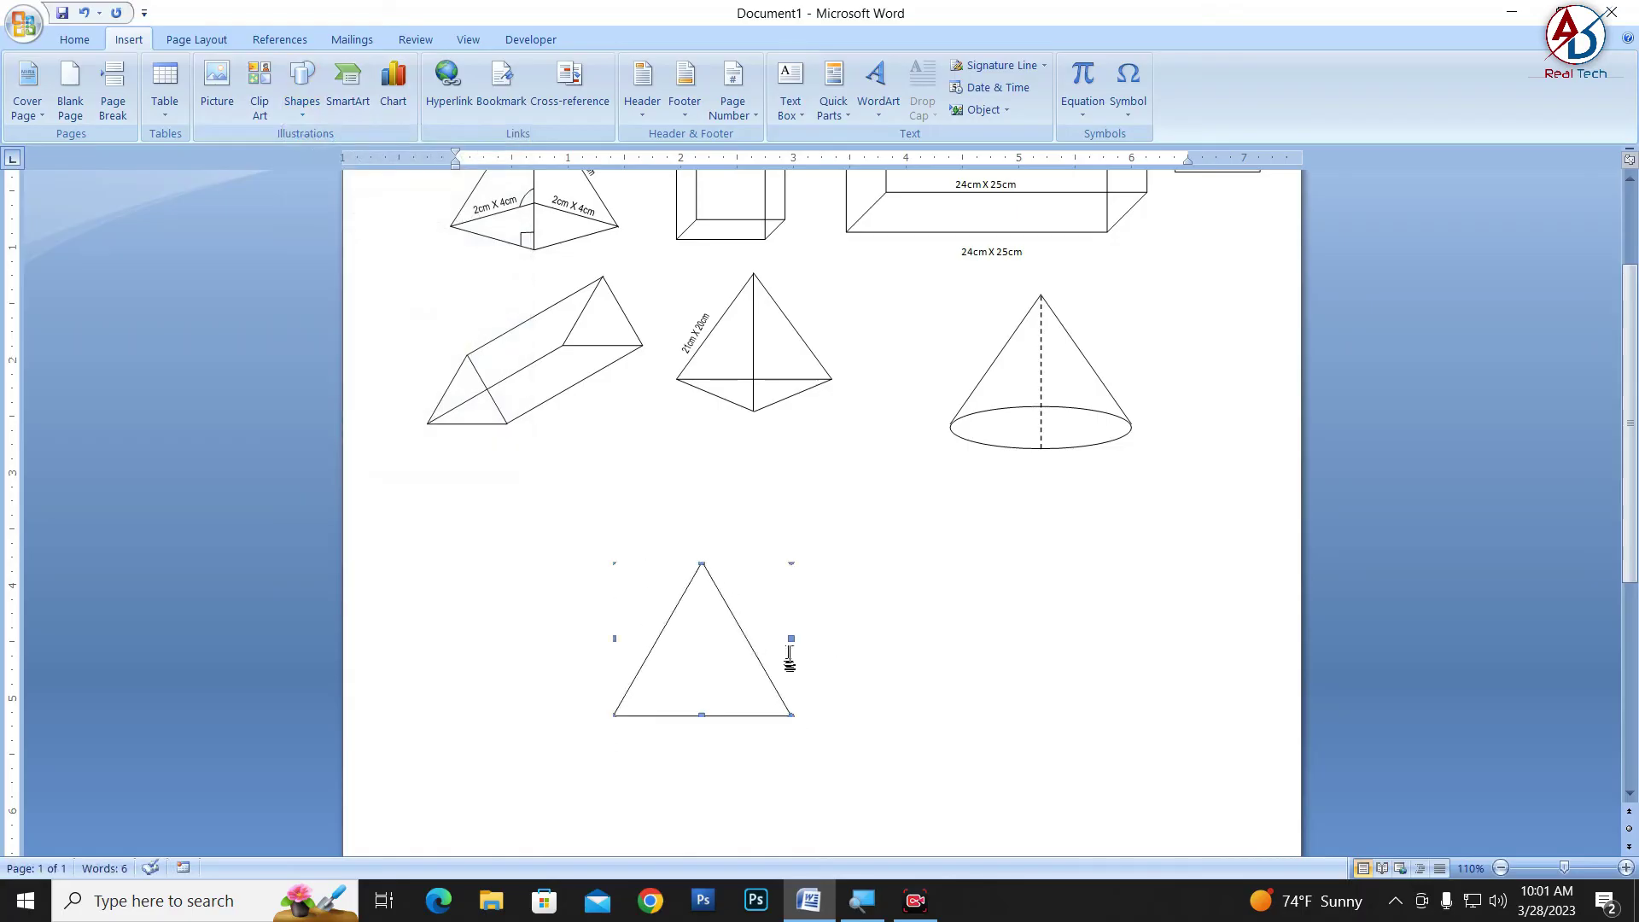
left_click_drag(705, 545, 702, 726)
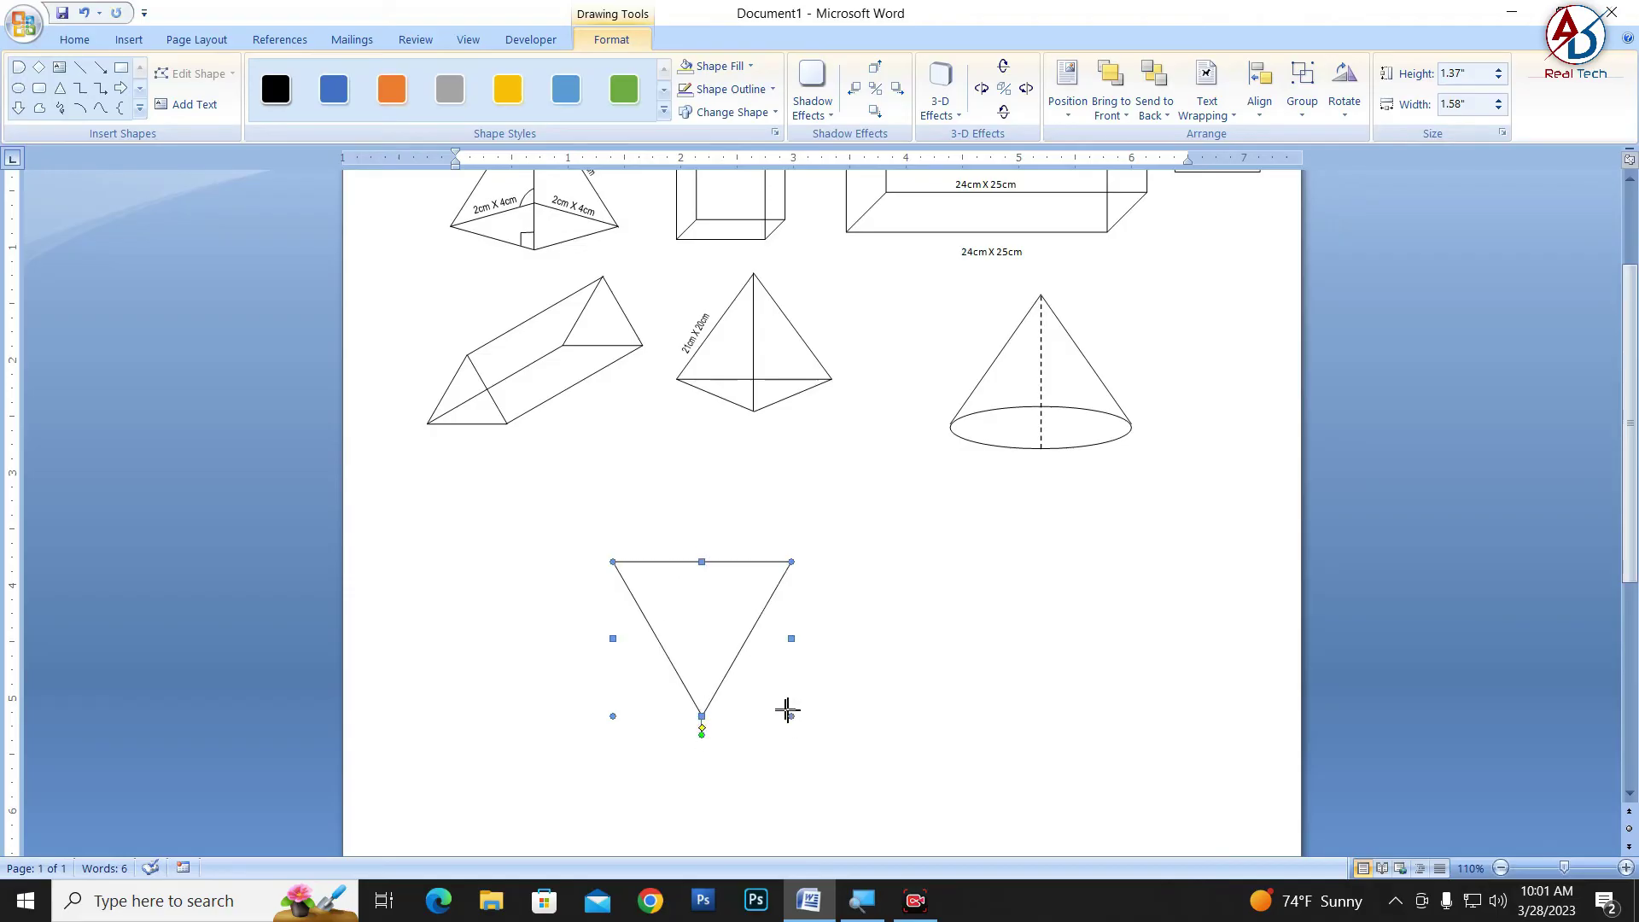
left_click_drag(786, 710, 771, 687)
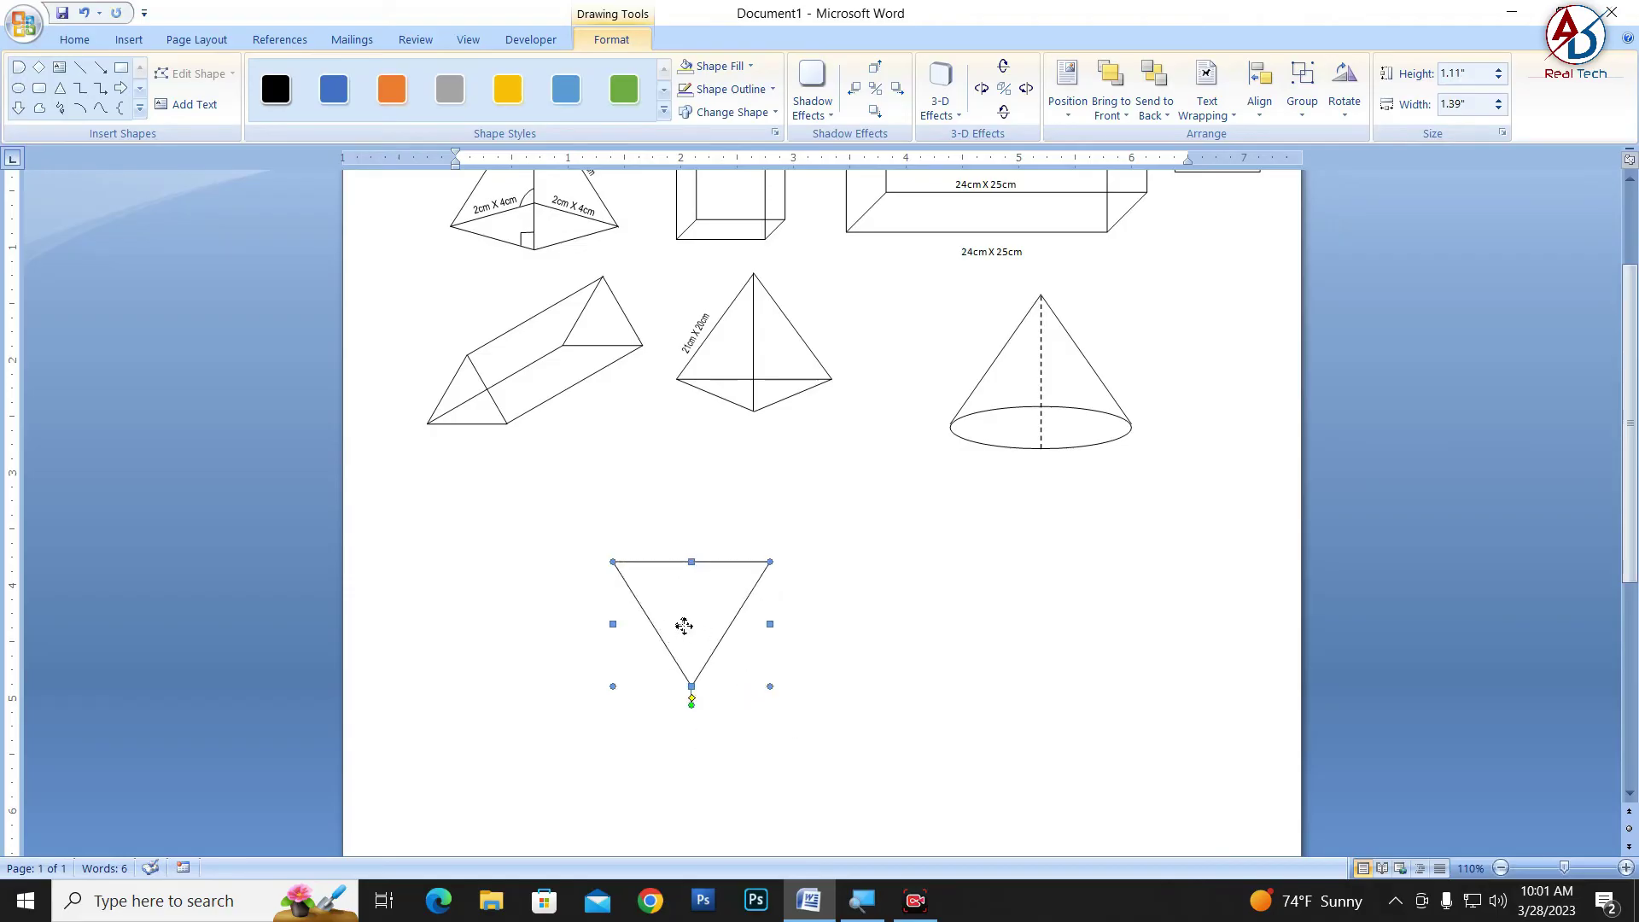
left_click_drag(684, 626, 648, 633)
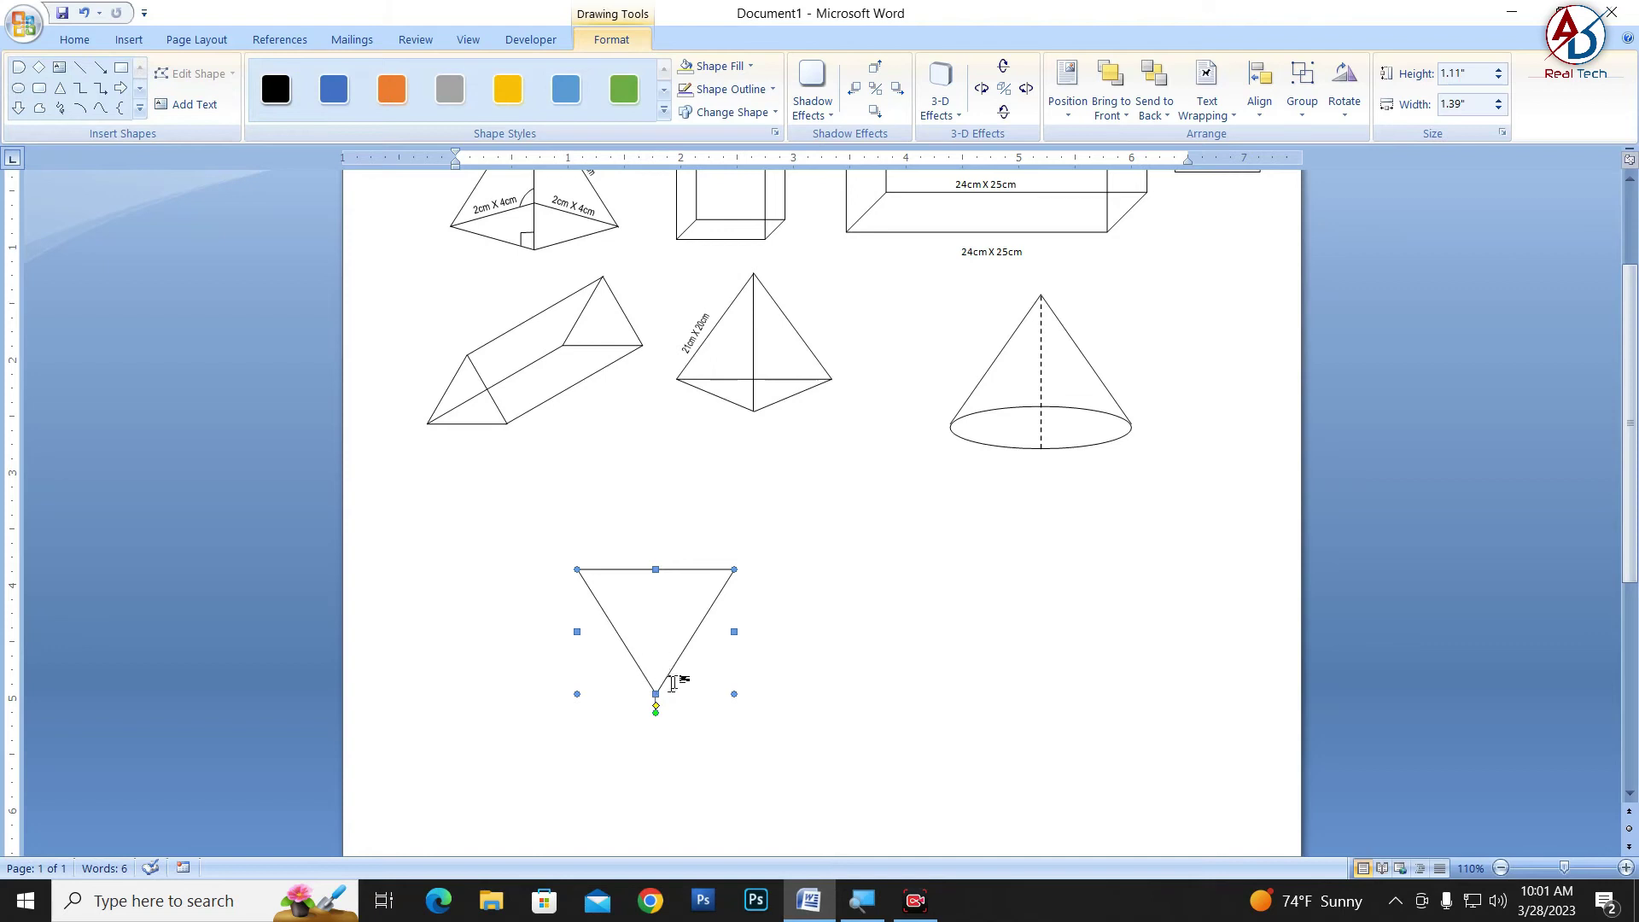
left_click(139, 107)
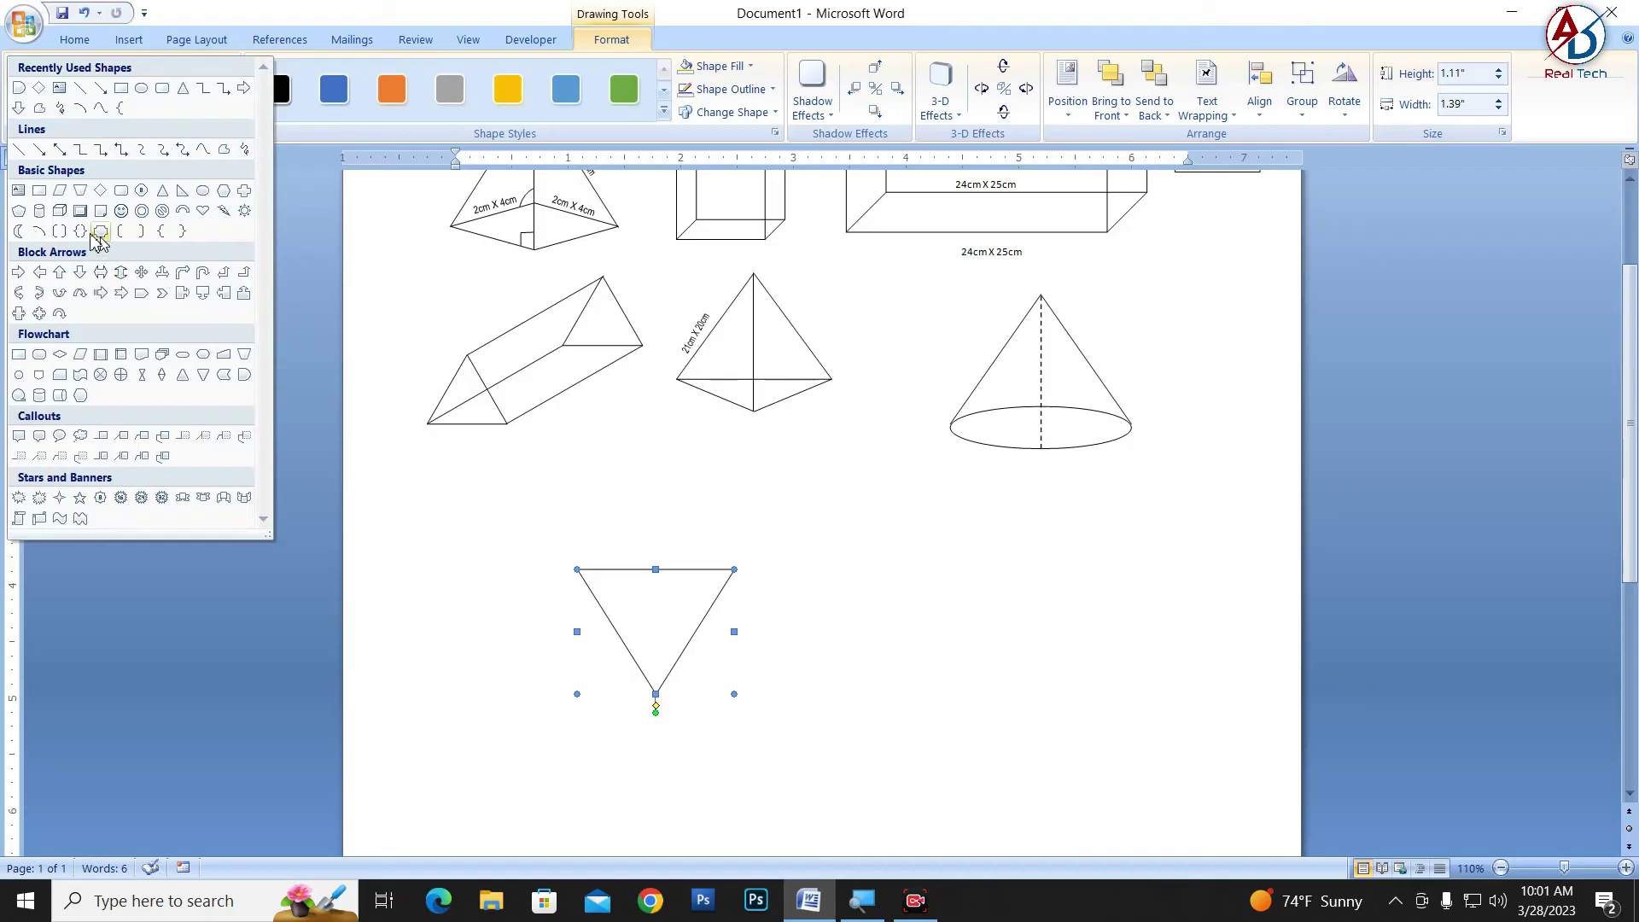
Draw a hexagon, rotate it to stand on a point, and place it over the inverted triangle so the triangle shows through
left_click(224, 191)
left_click_drag(879, 639, 1038, 777)
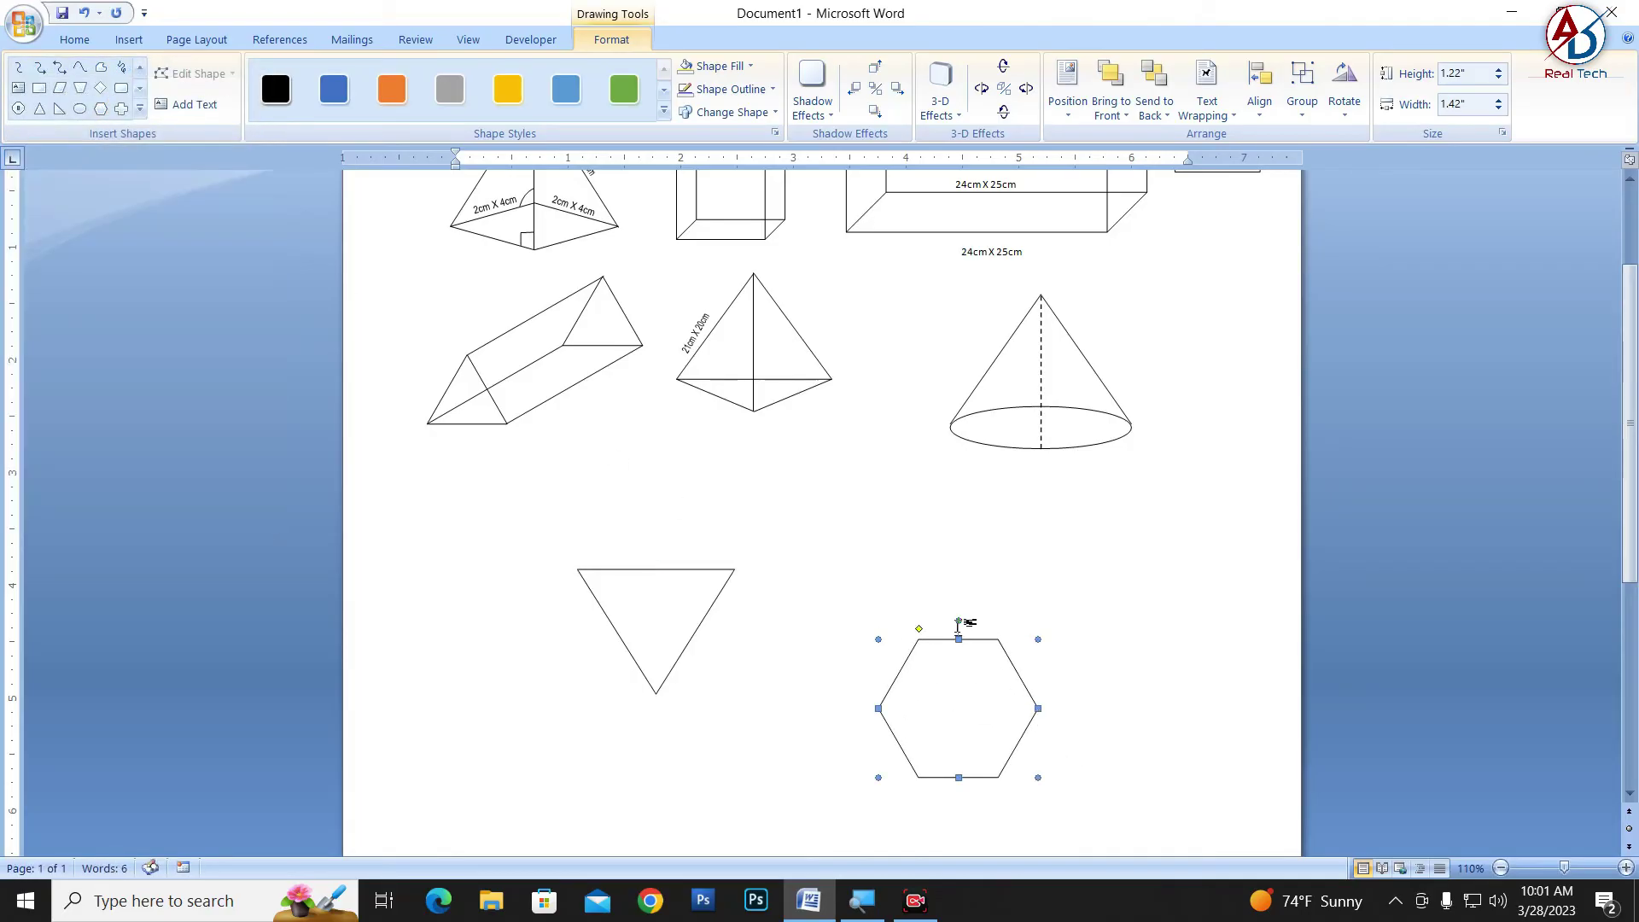
left_click_drag(957, 622, 854, 709)
left_click_drag(1007, 723, 709, 621)
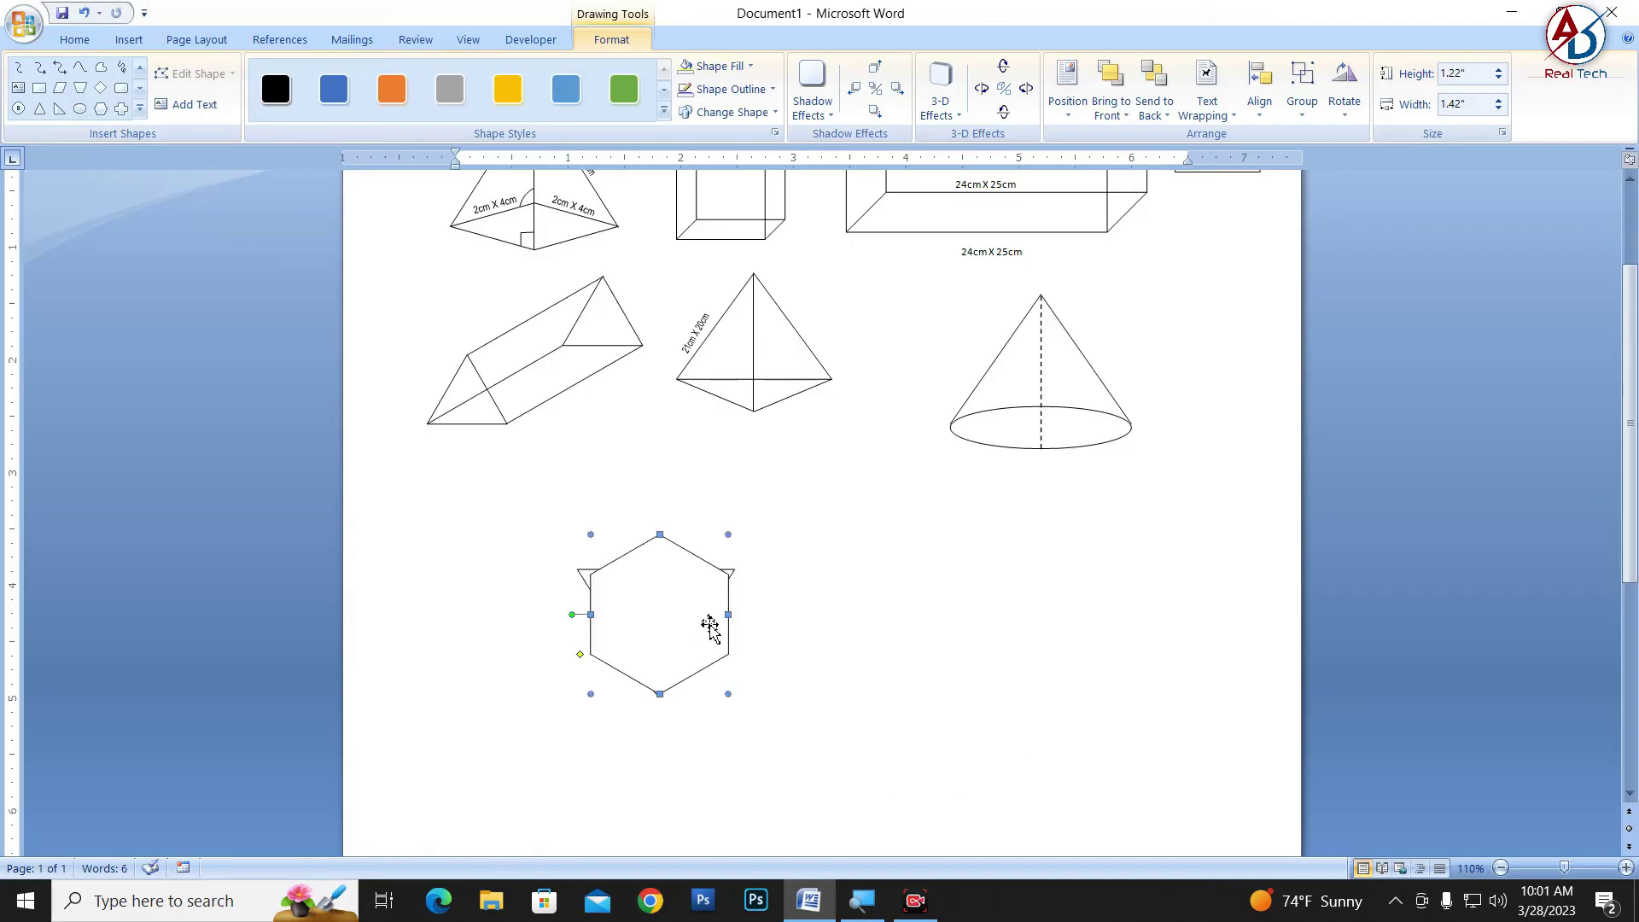
key("Left")
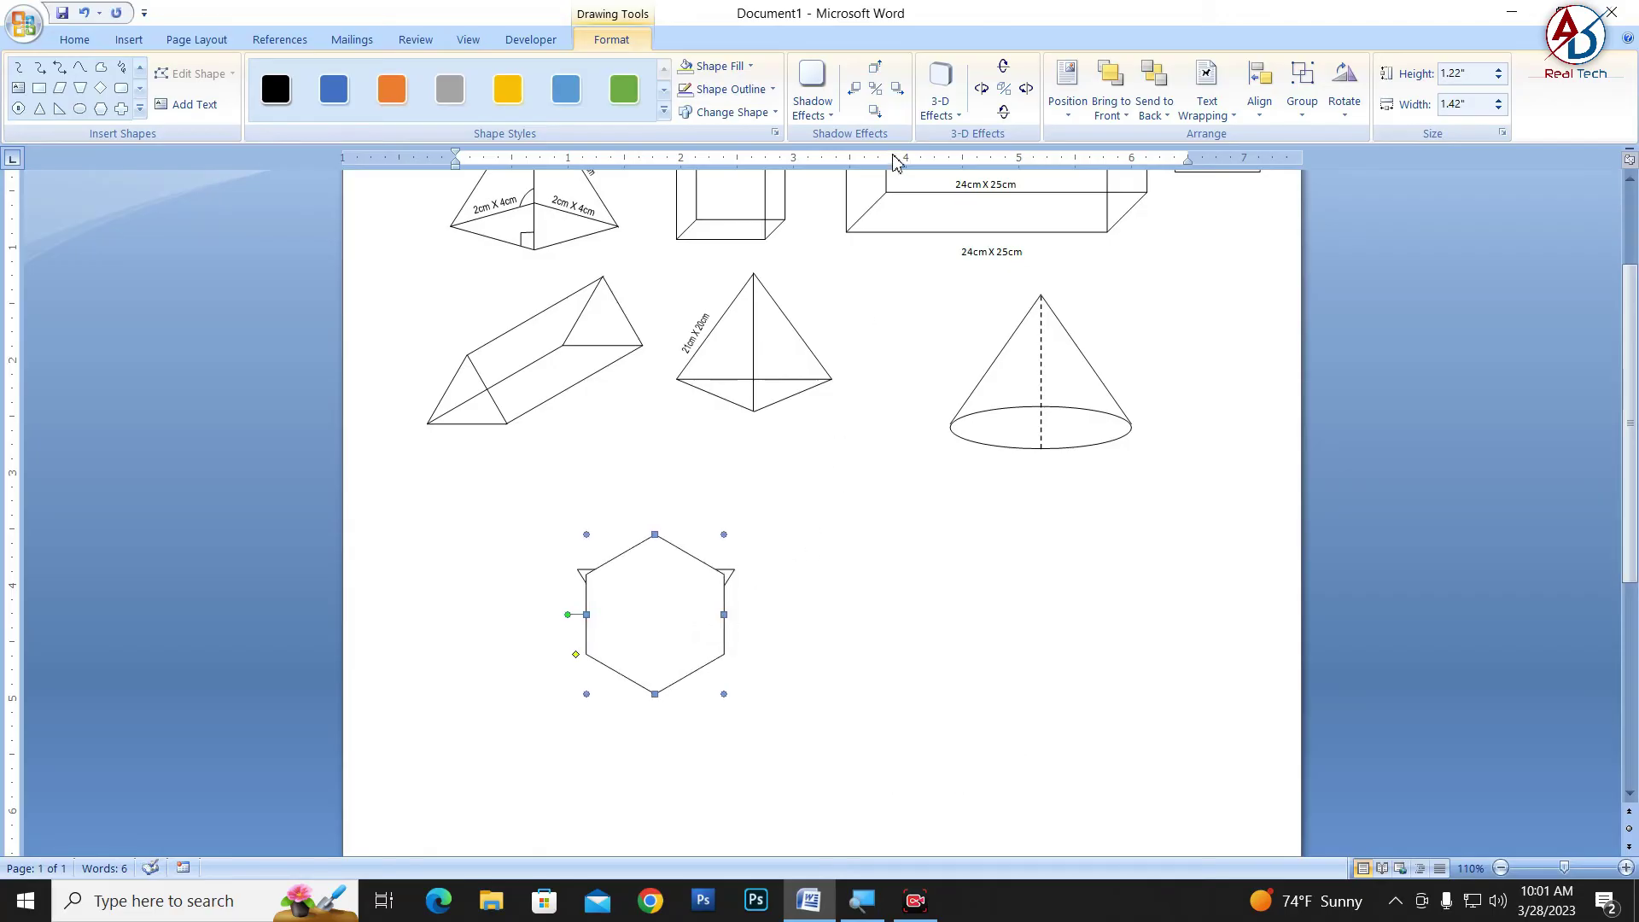
left_click(750, 89)
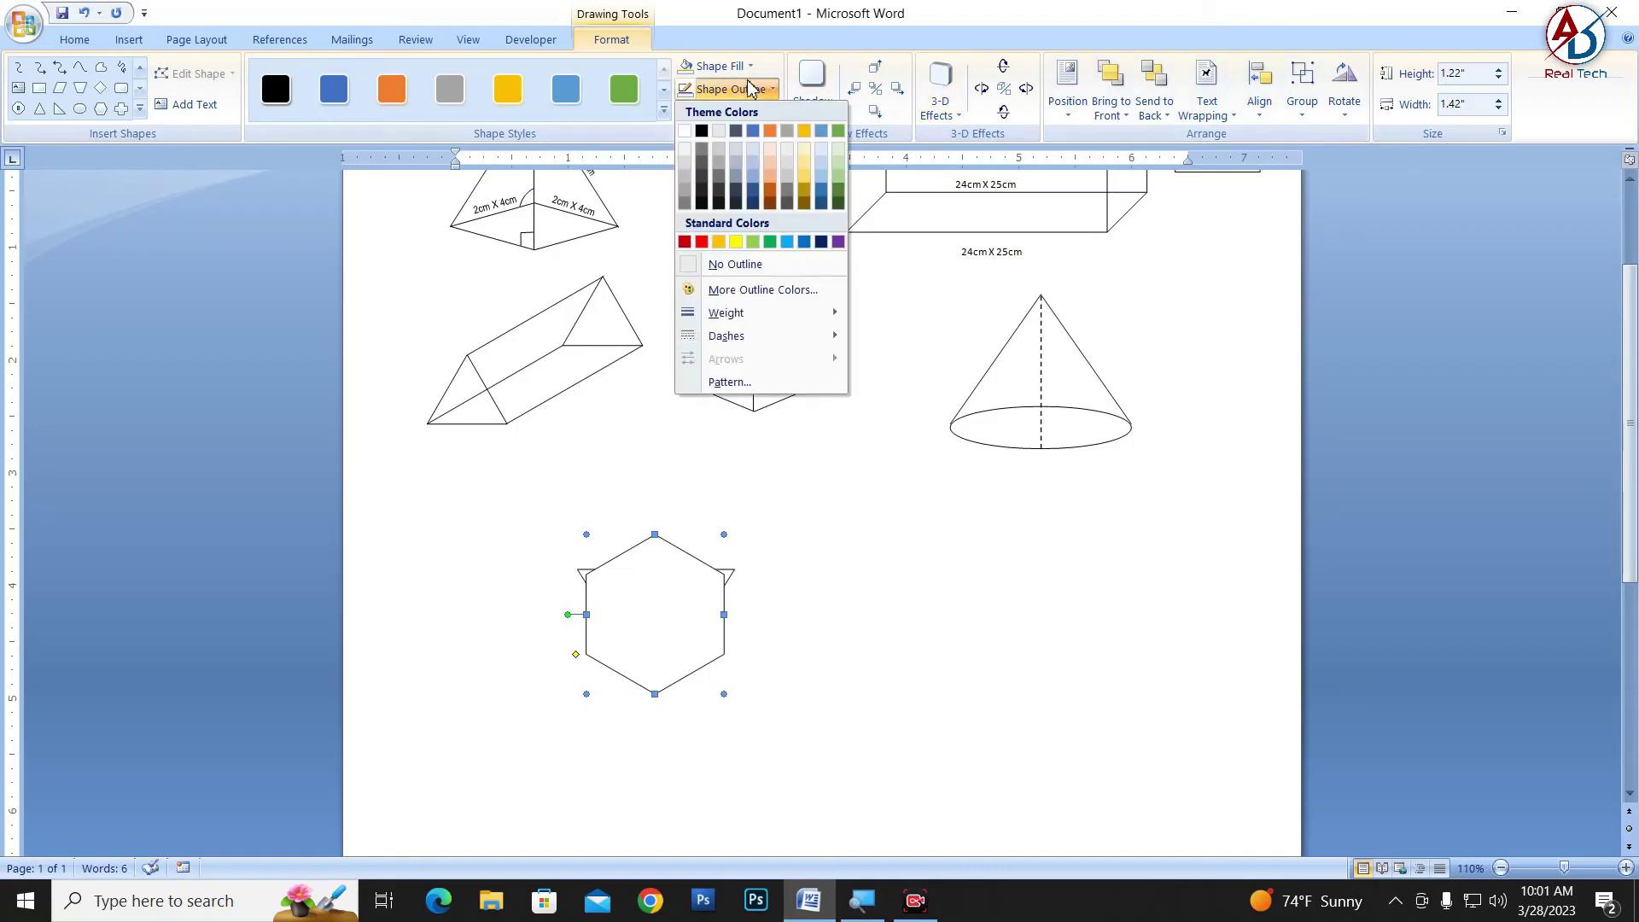
left_click(734, 264)
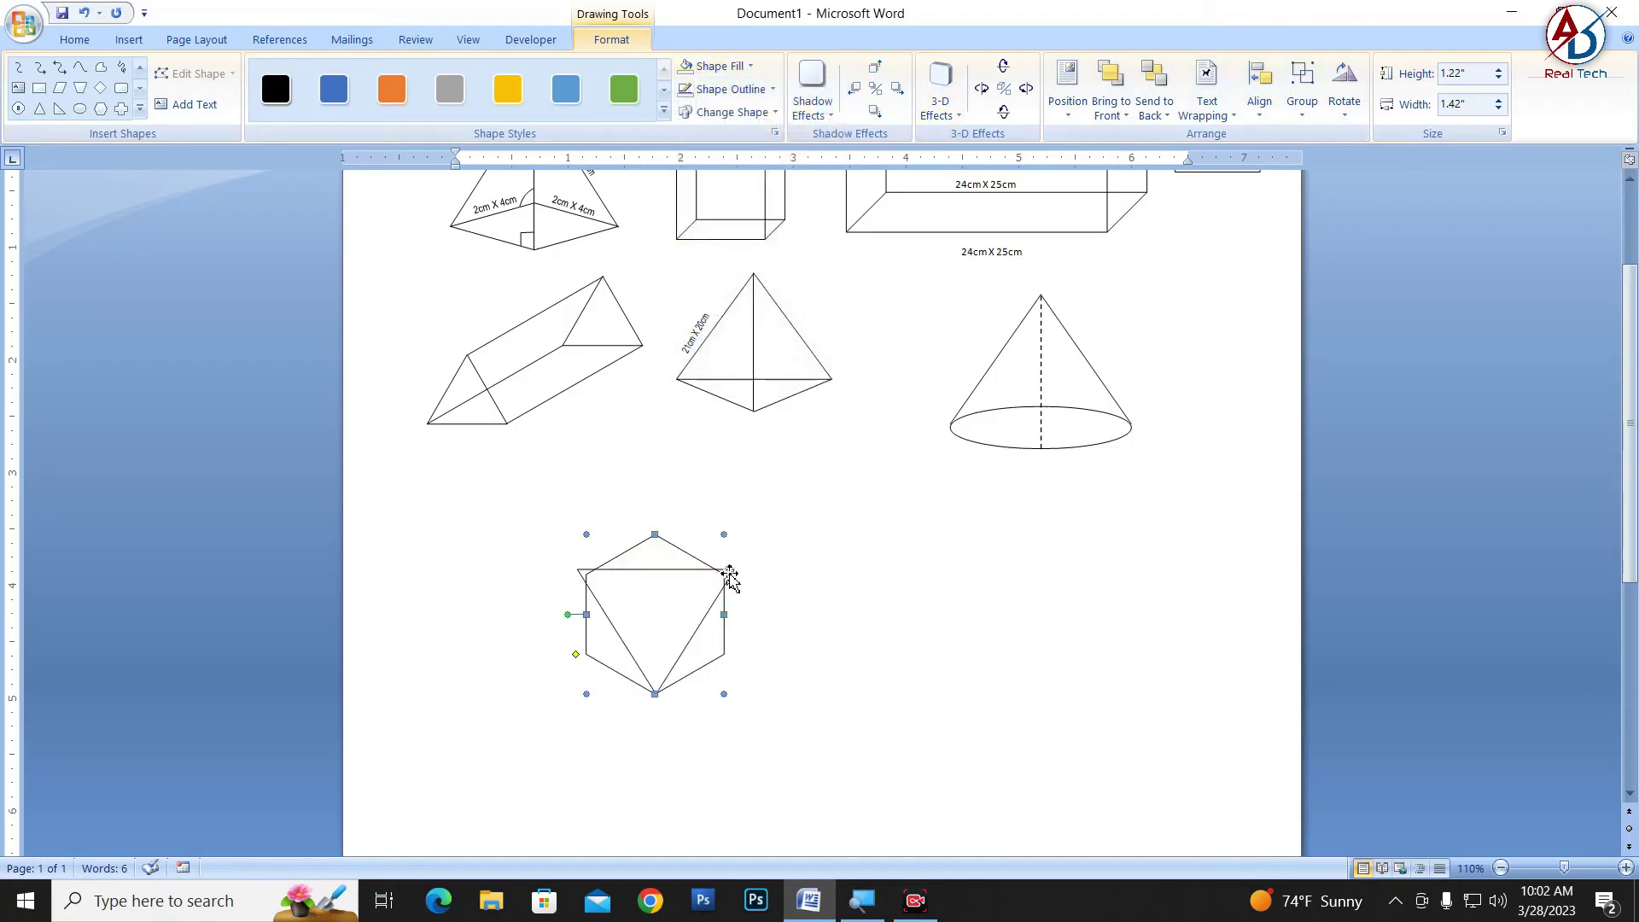
Resize the inverted triangle so its corners meet the hexagon's alternate vertices
left_click(730, 573)
left_click_drag(726, 571, 724, 569)
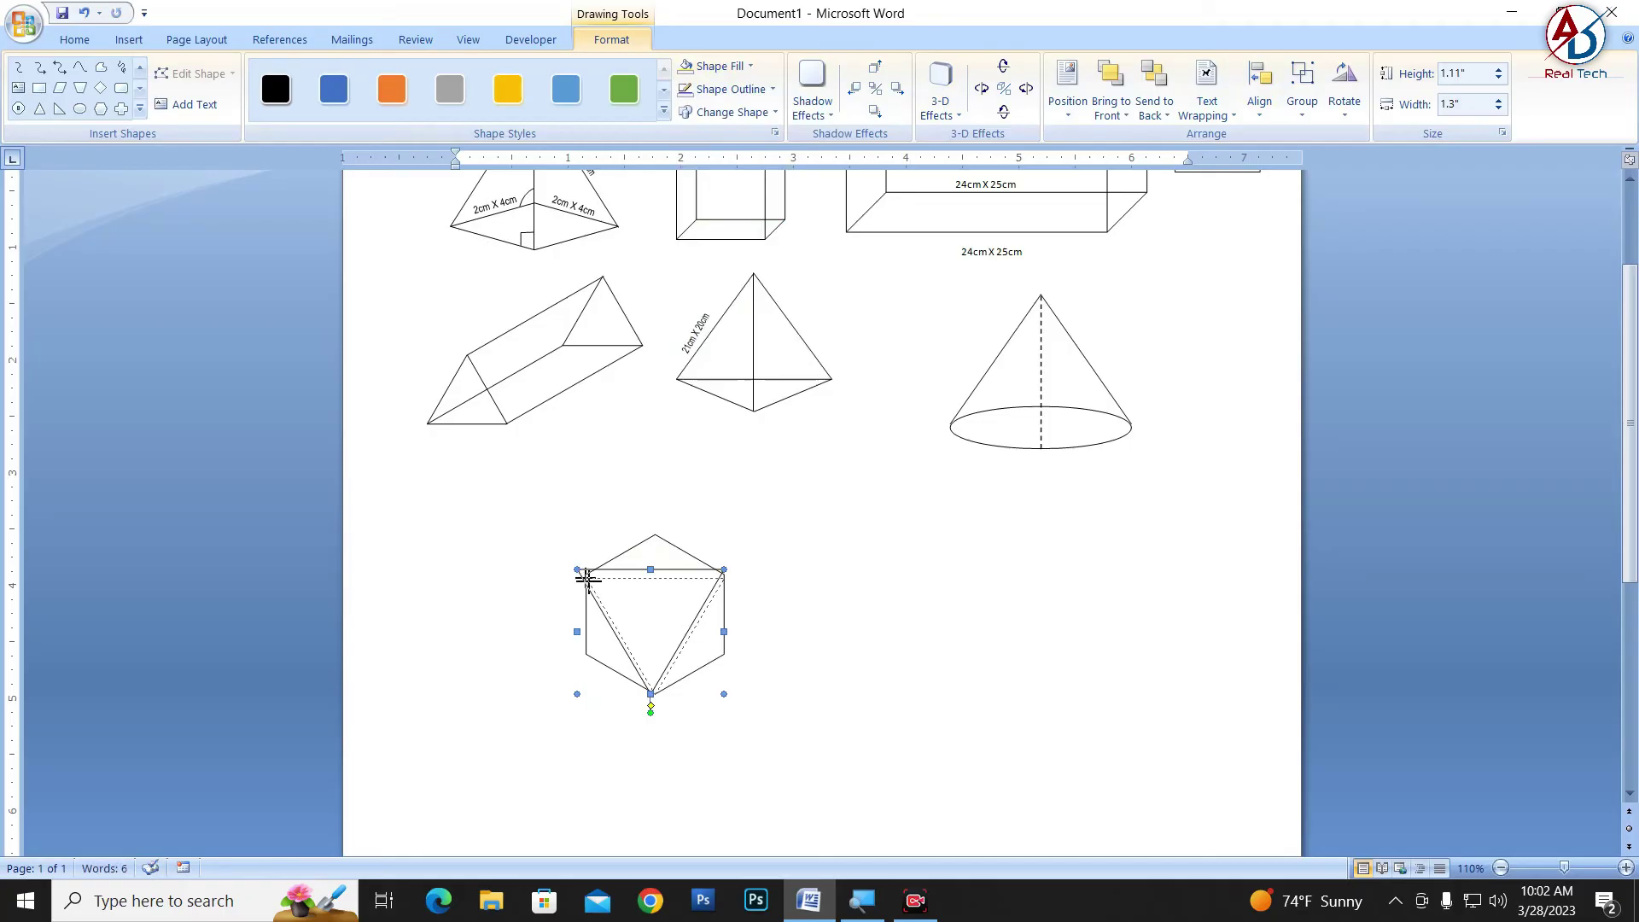
left_click_drag(580, 571, 586, 578)
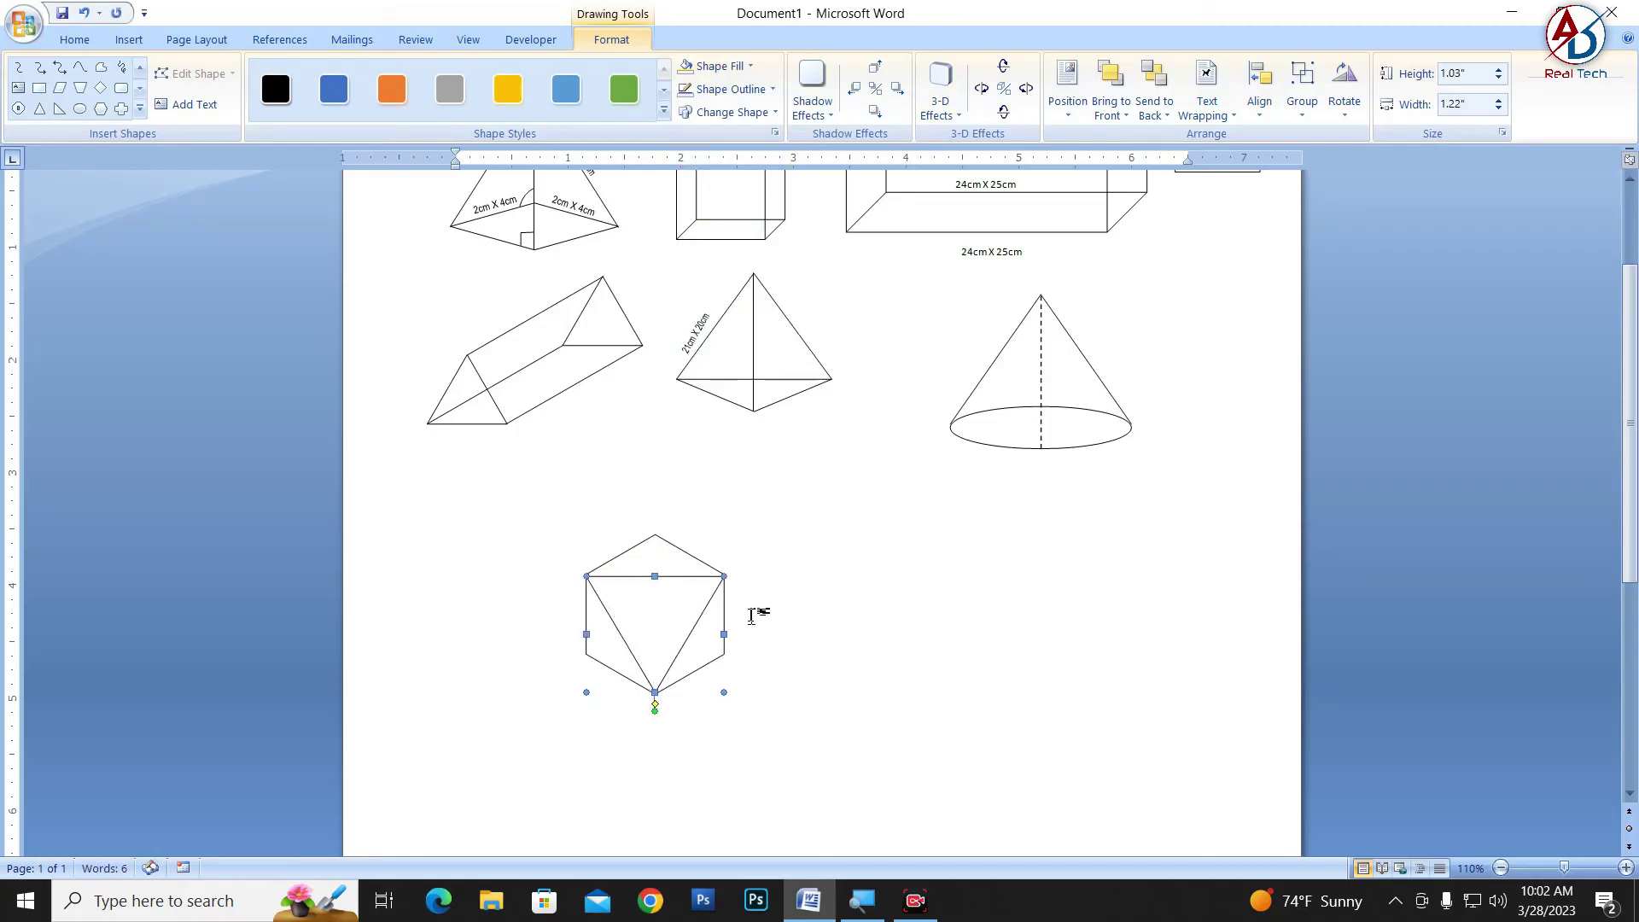
left_click(853, 640)
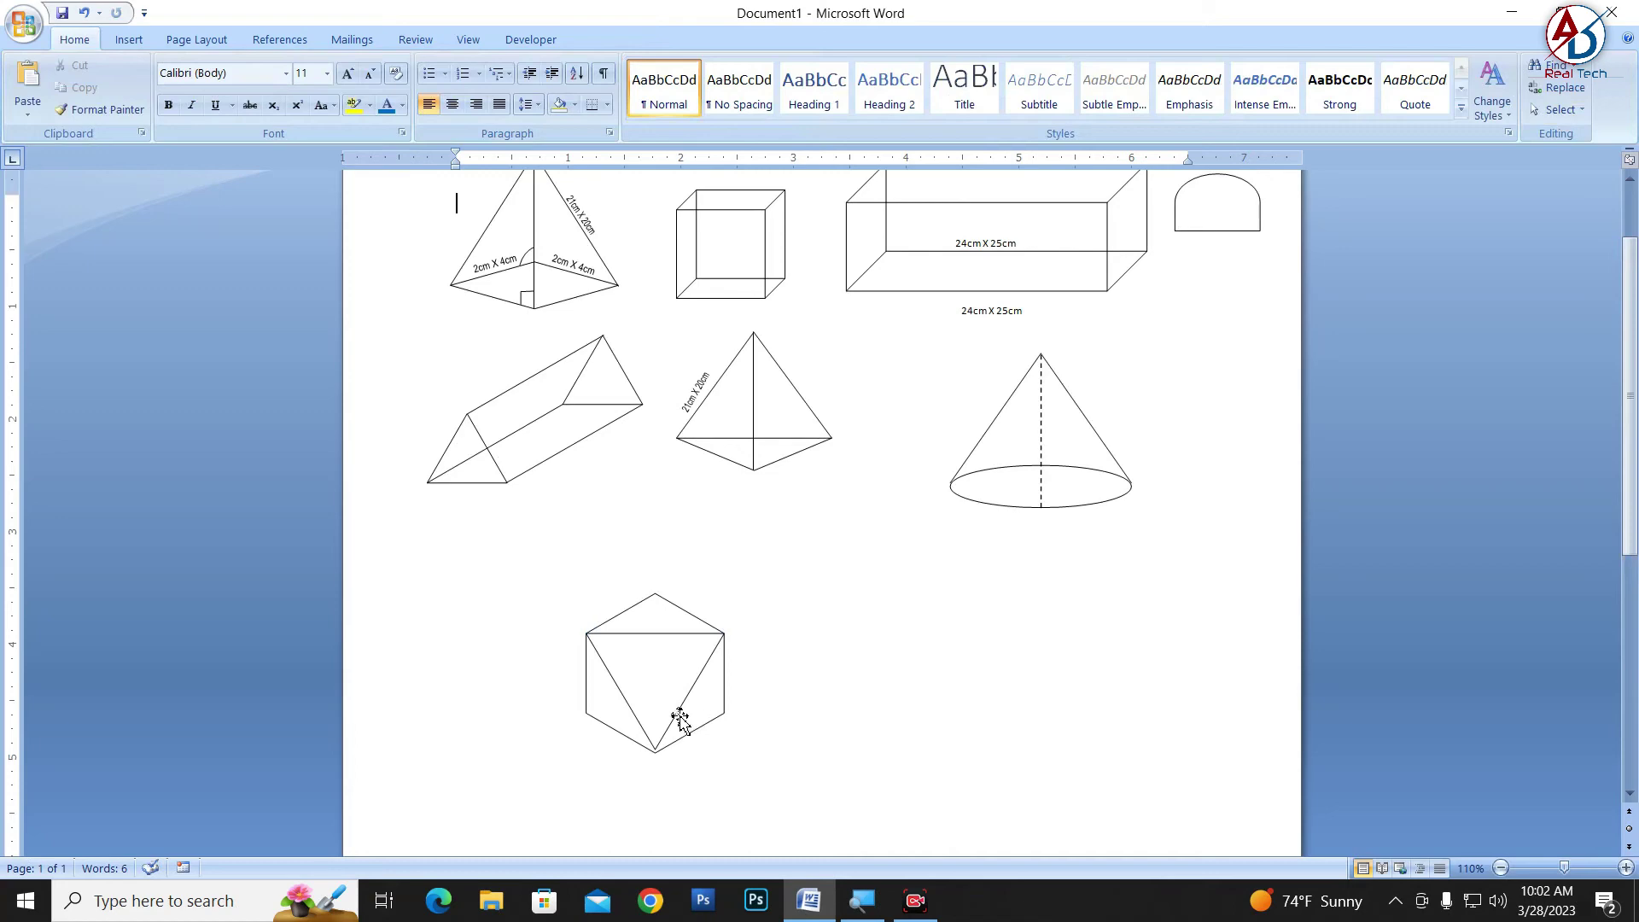
left_click(653, 751)
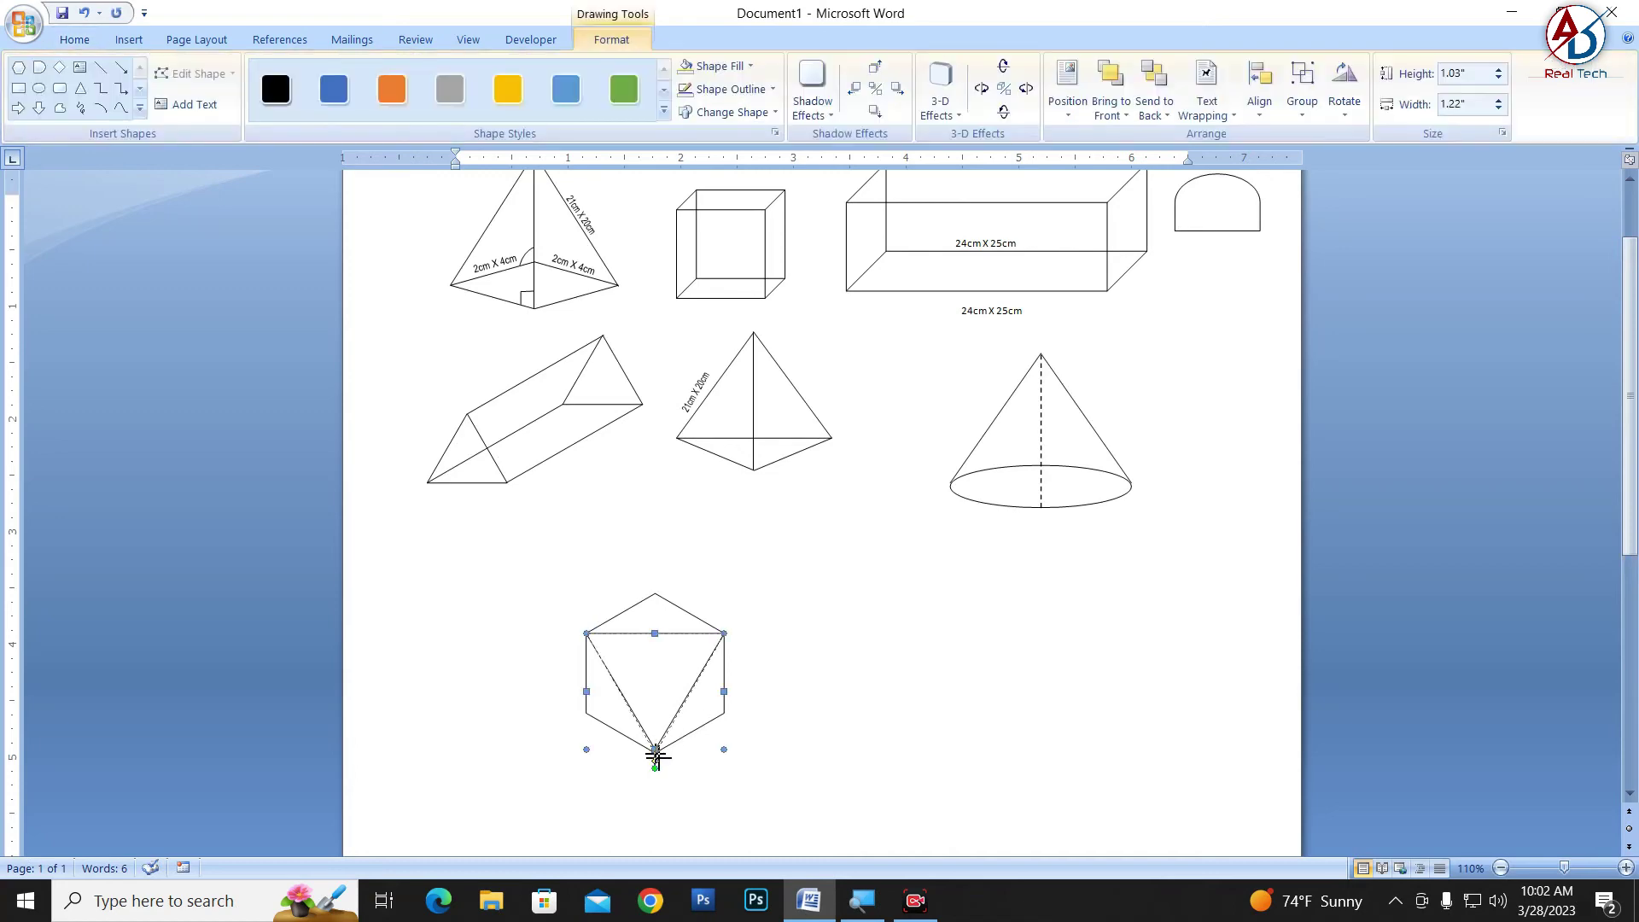
left_click(732, 750)
scroll(735, 673, "down", 2)
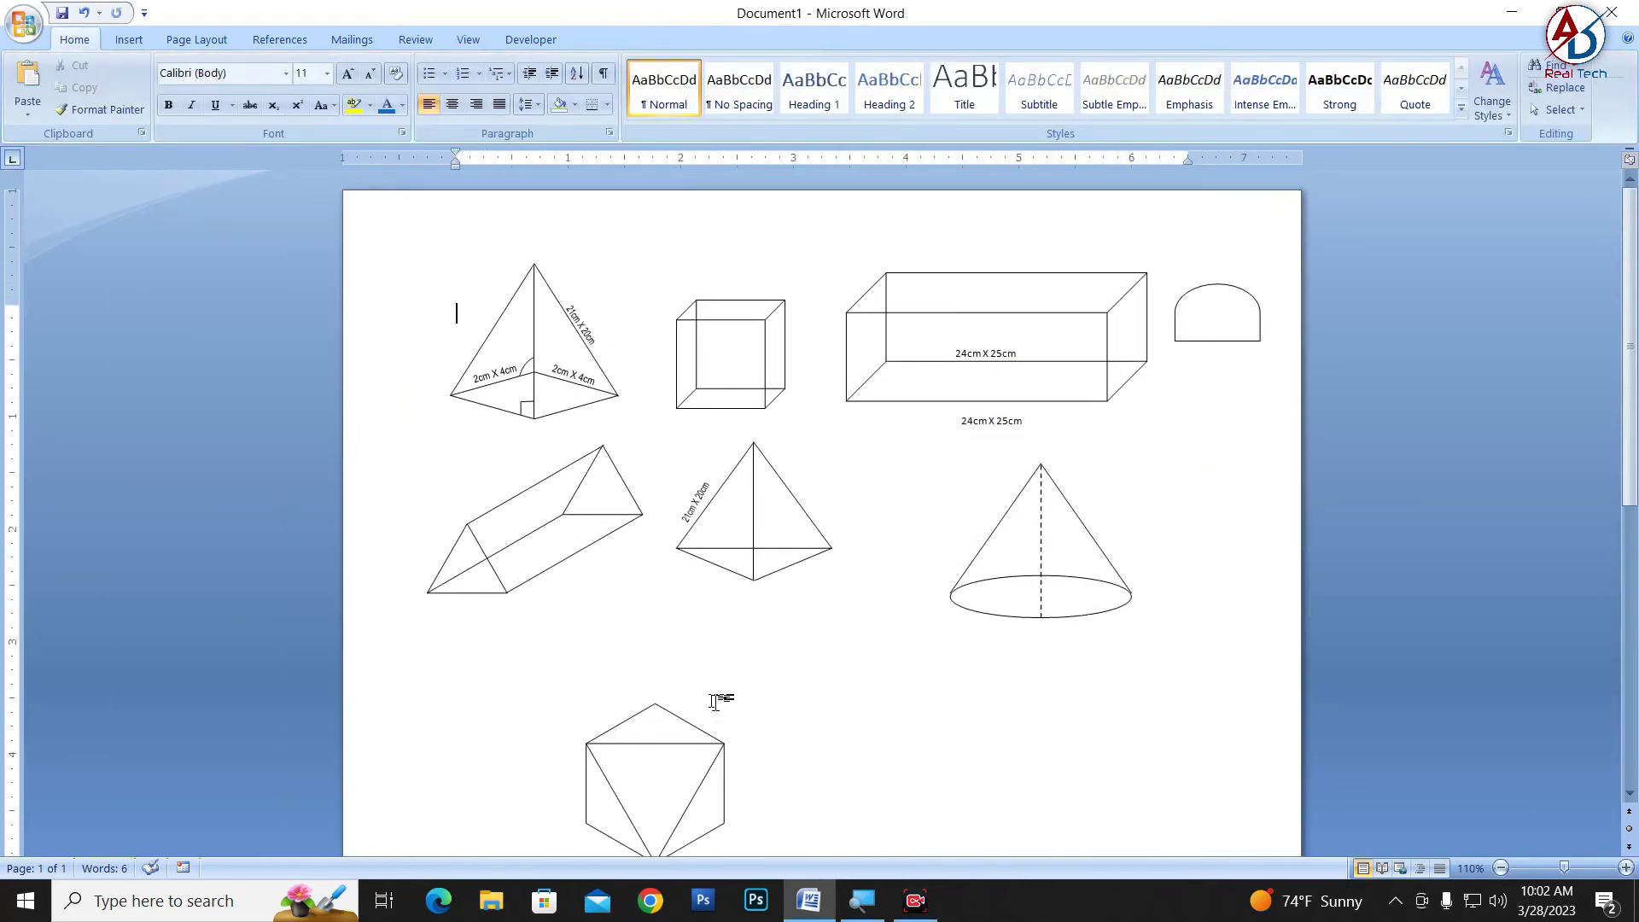
scroll(719, 700, "up", 2)
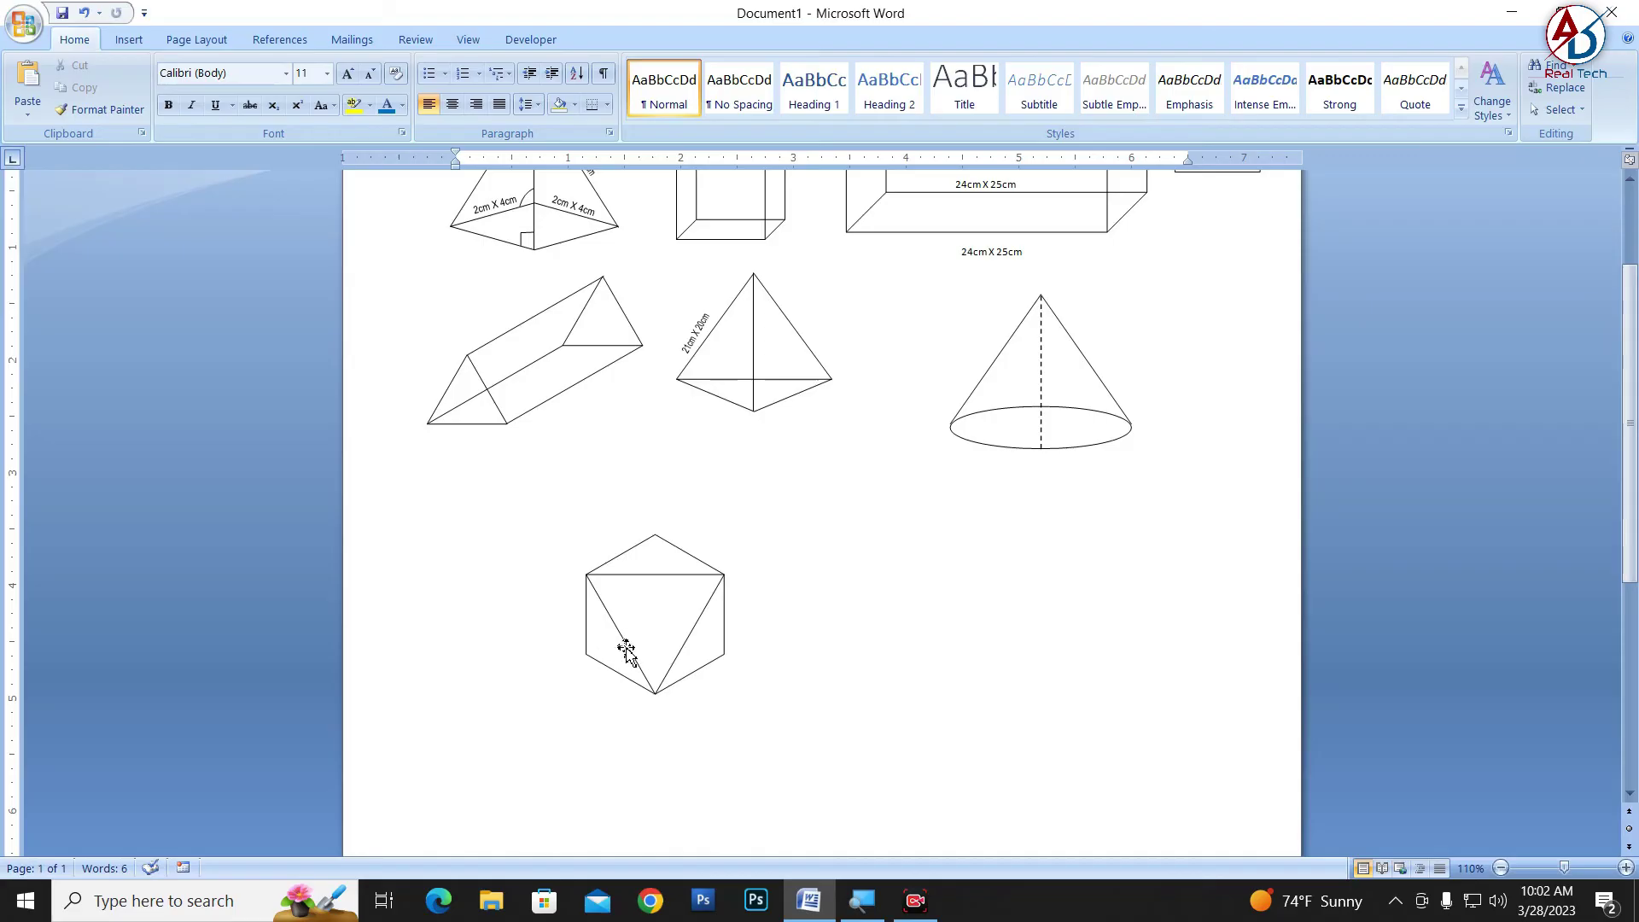
Copy the triangle, flip it to point upward, and shrink it to fit inside the inverted triangle
left_click_drag(626, 651, 832, 664)
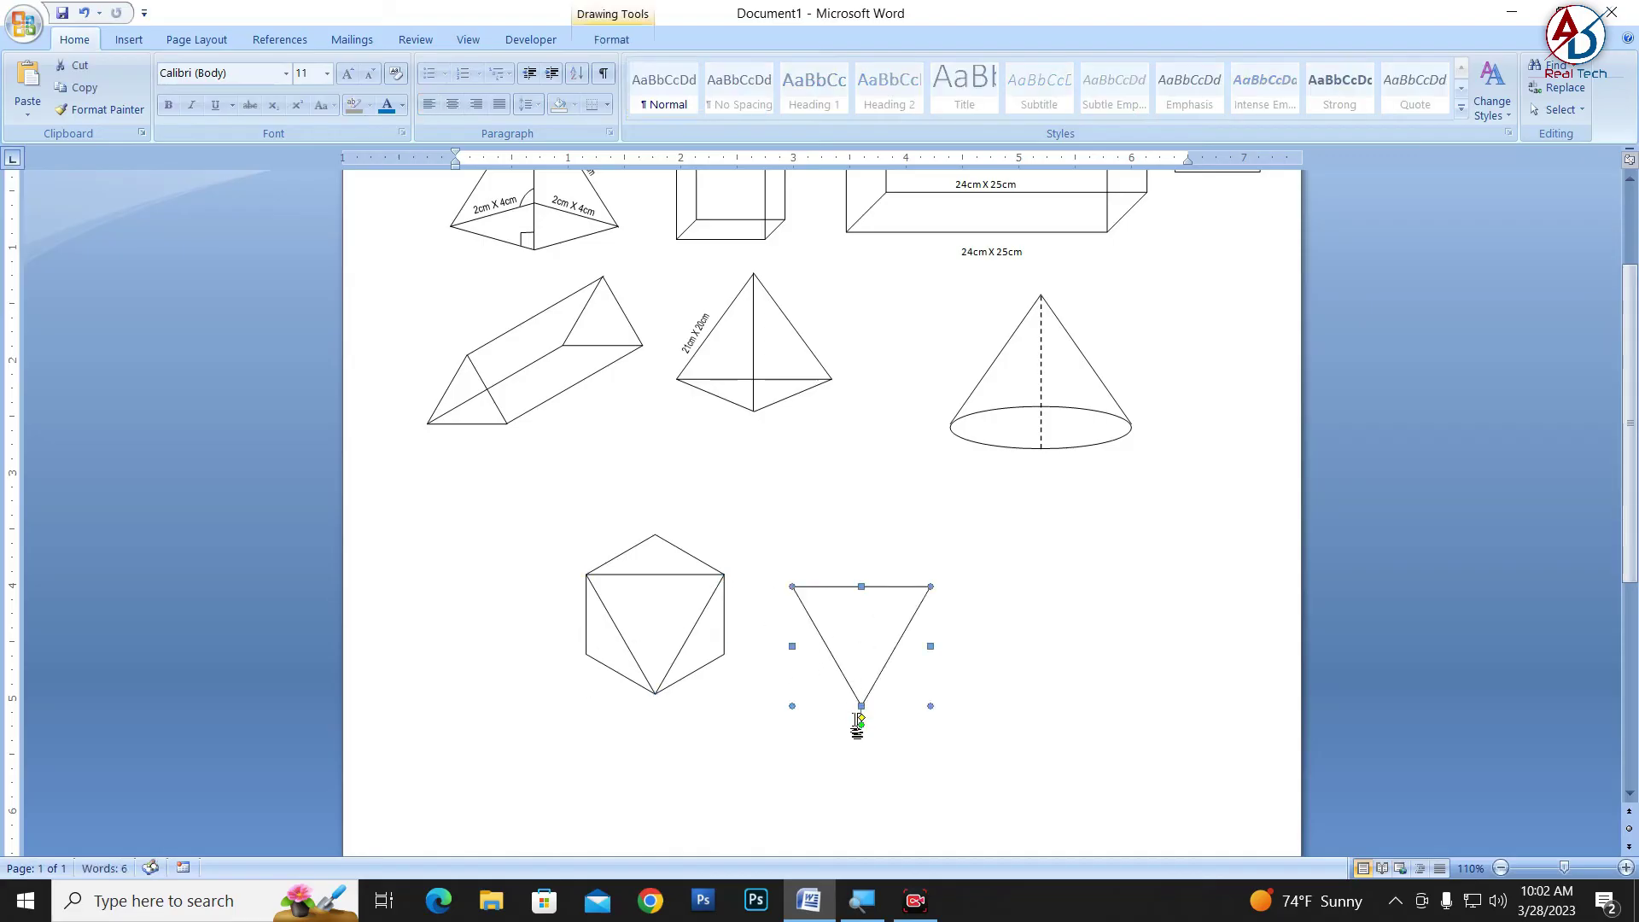
mouse_move(861, 723)
left_mouse_down()
mouse_move(850, 556)
mouse_move(864, 565)
left_mouse_up()
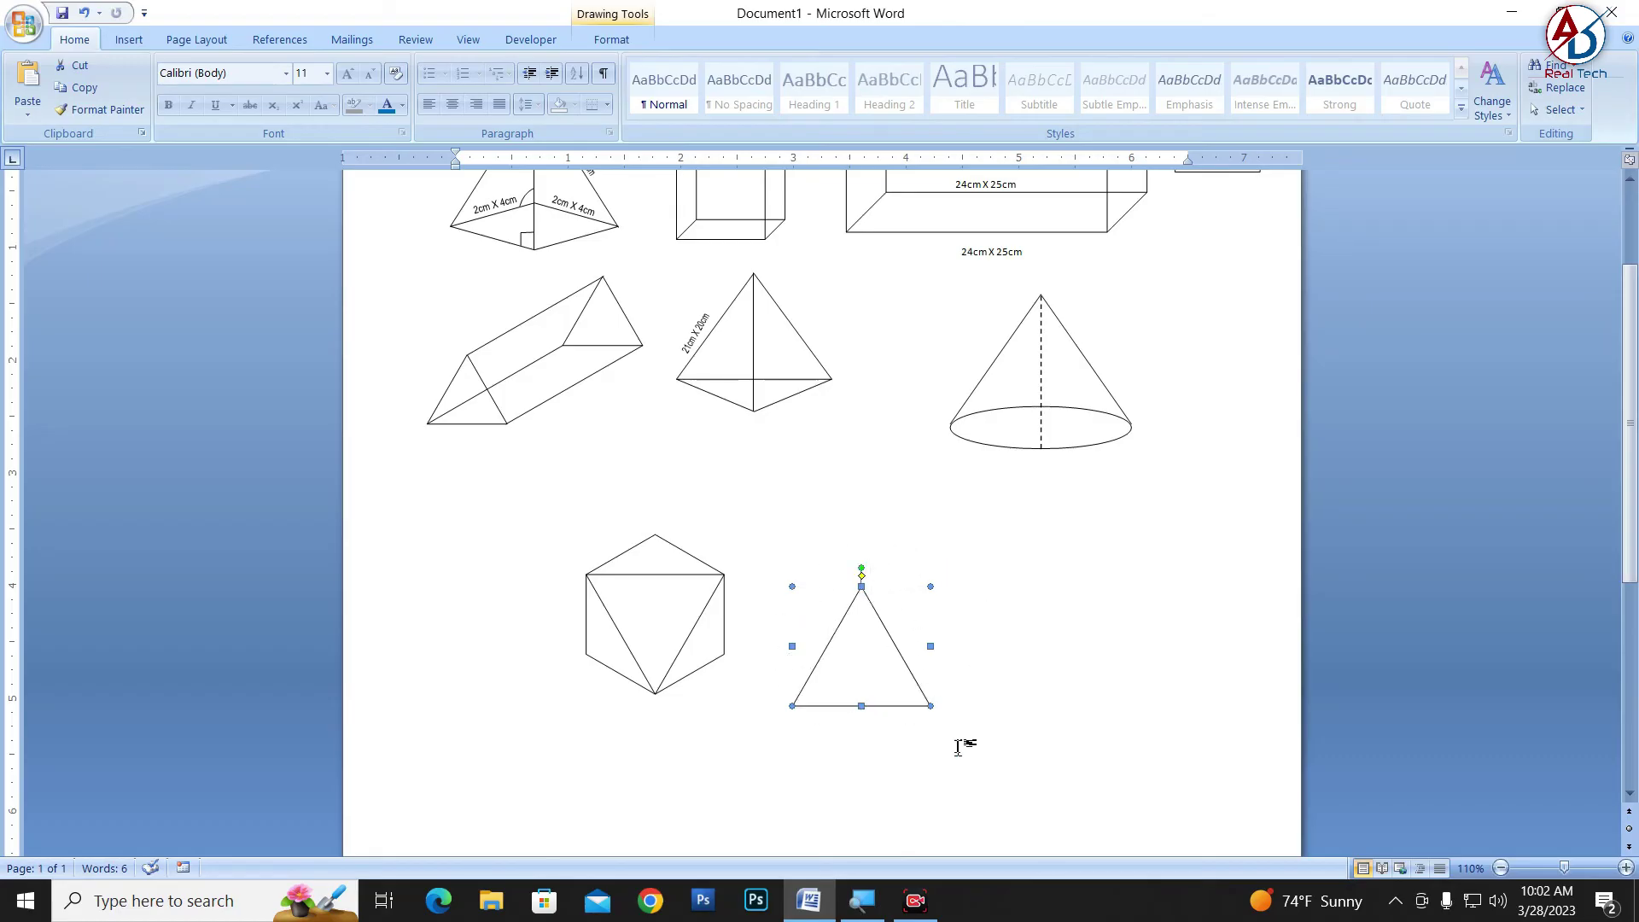
mouse_move(875, 655)
left_mouse_down()
mouse_move(701, 660)
mouse_move(625, 638)
left_mouse_up()
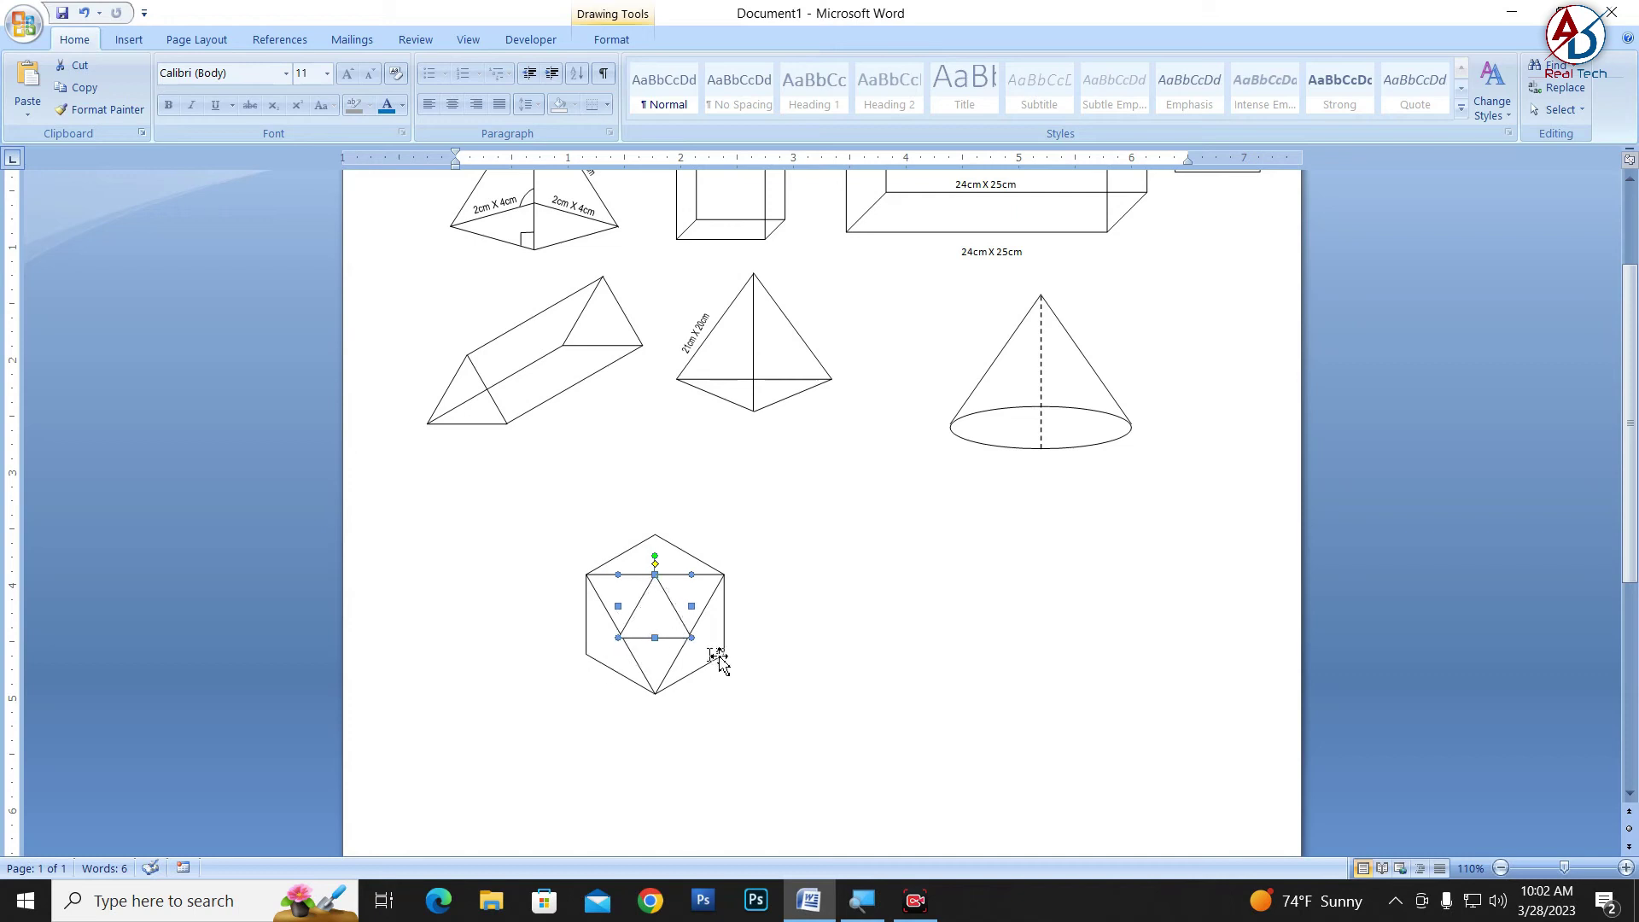
scroll(683, 645, "up", 1)
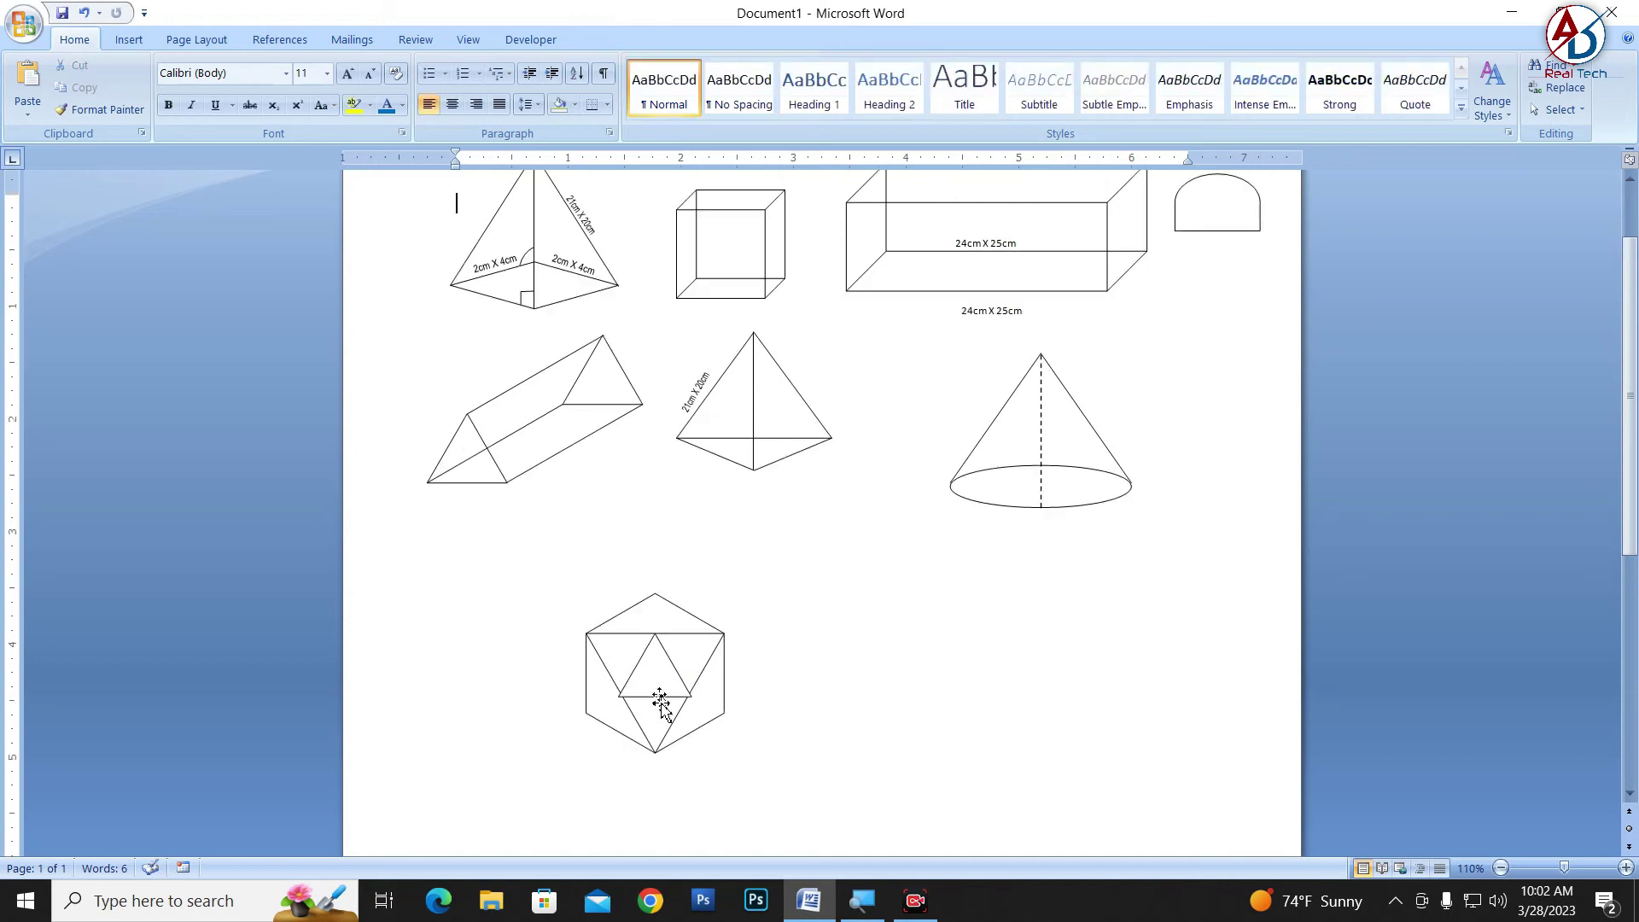
left_click_drag(691, 696, 686, 692)
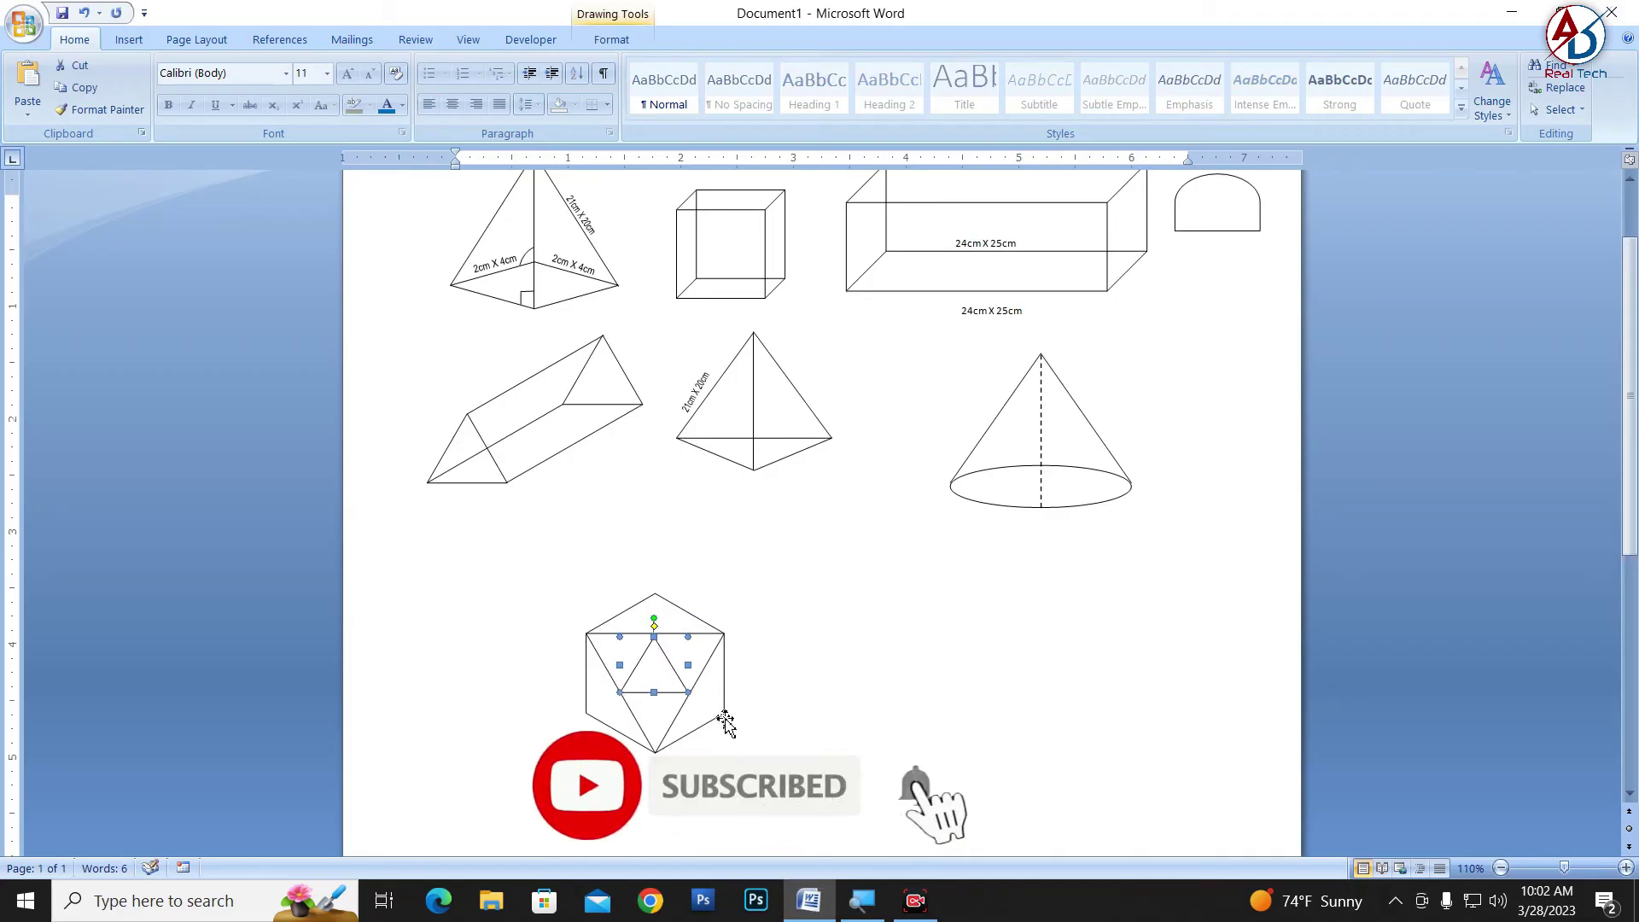
left_click(912, 726)
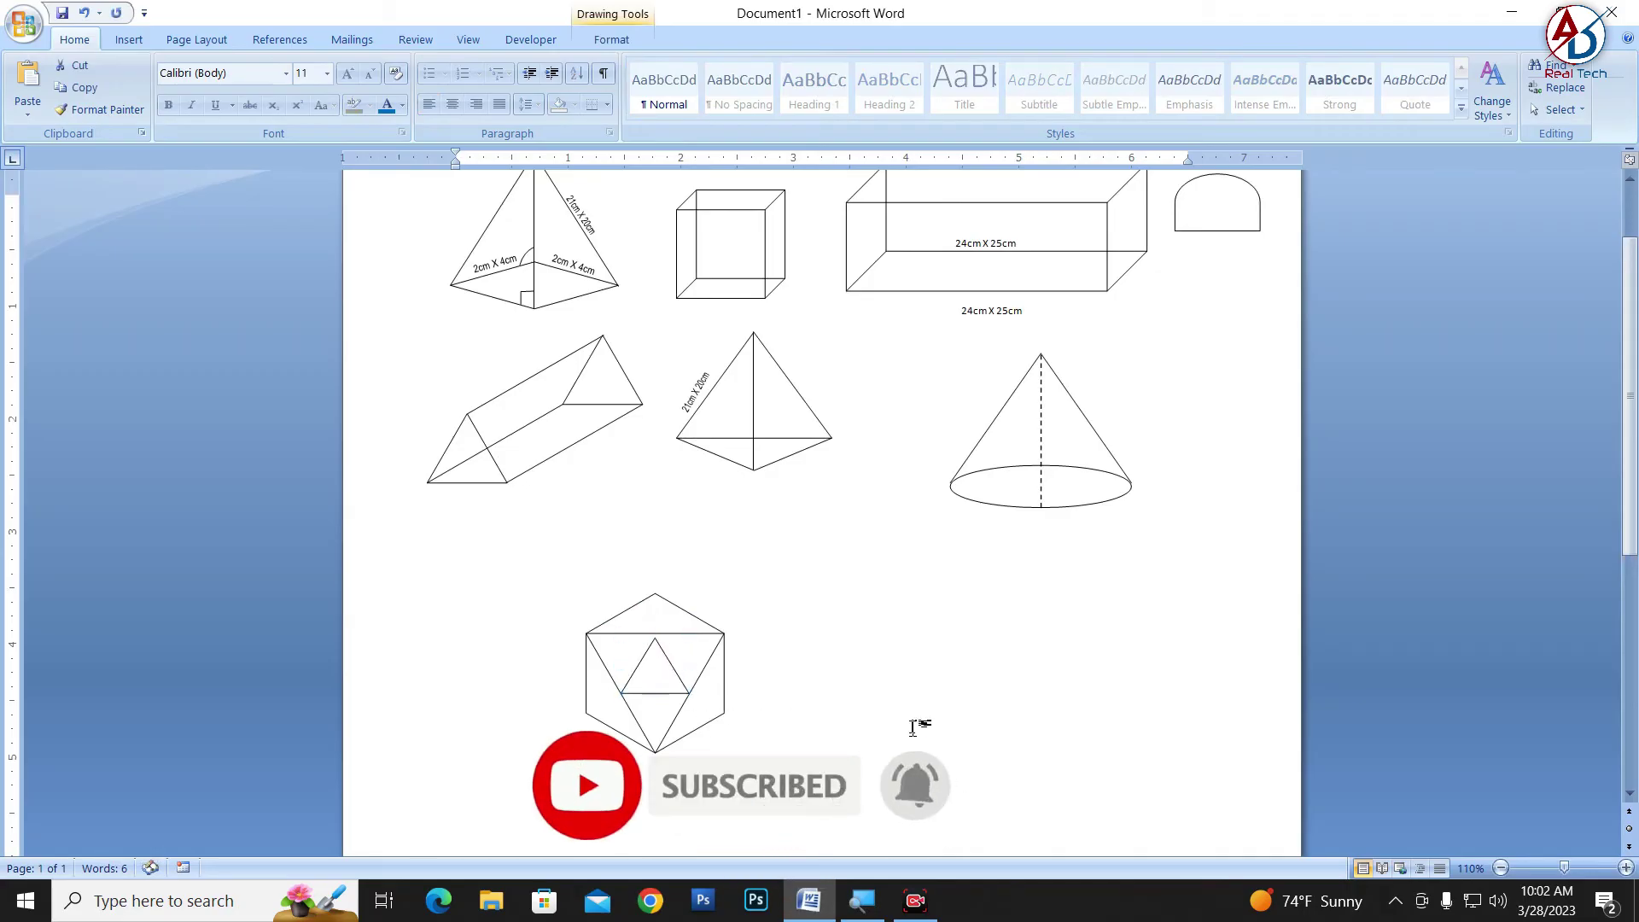
left_click(642, 670)
left_click(921, 707)
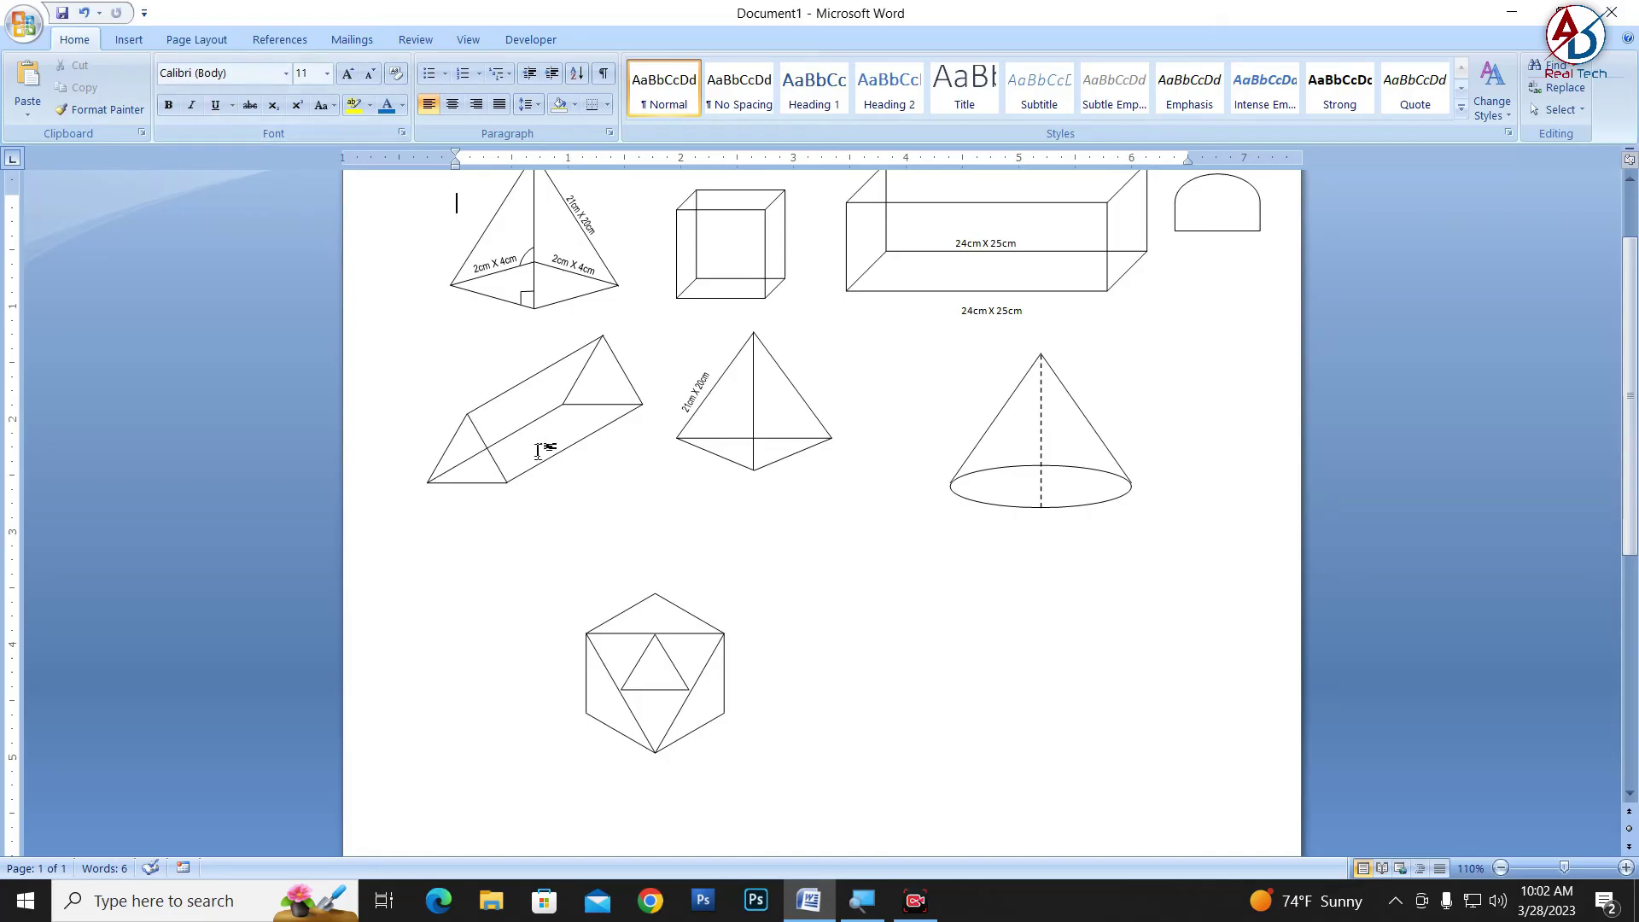
Draw two short straight lines from the hexagon's top and lower-left vertices to the inner triangle
left_click(132, 44)
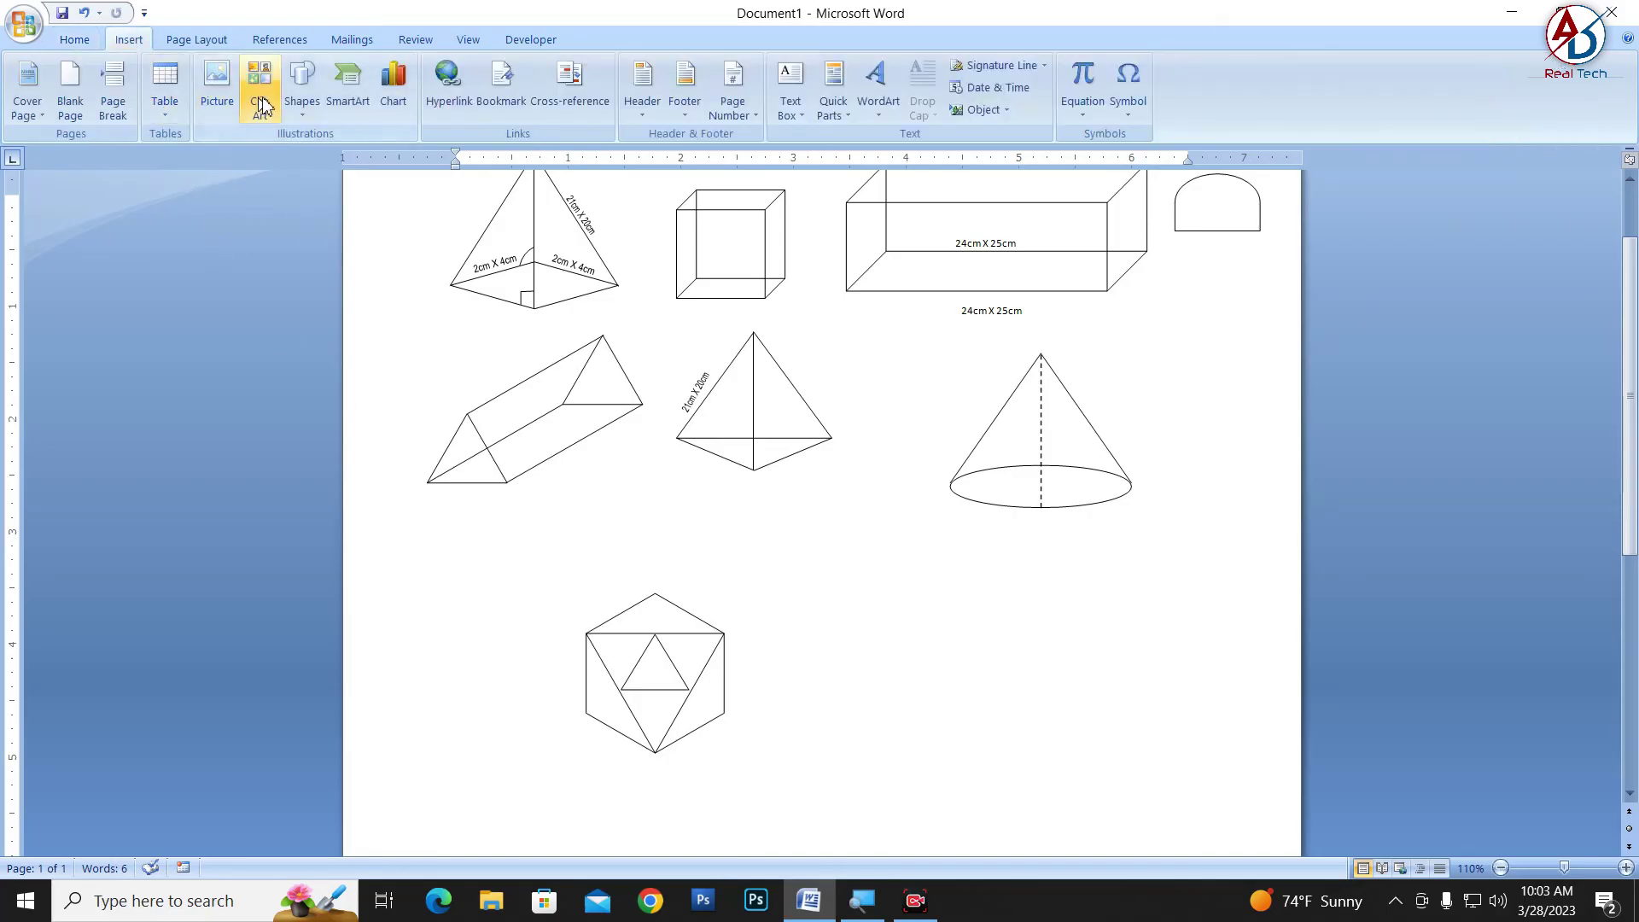
left_click(301, 94)
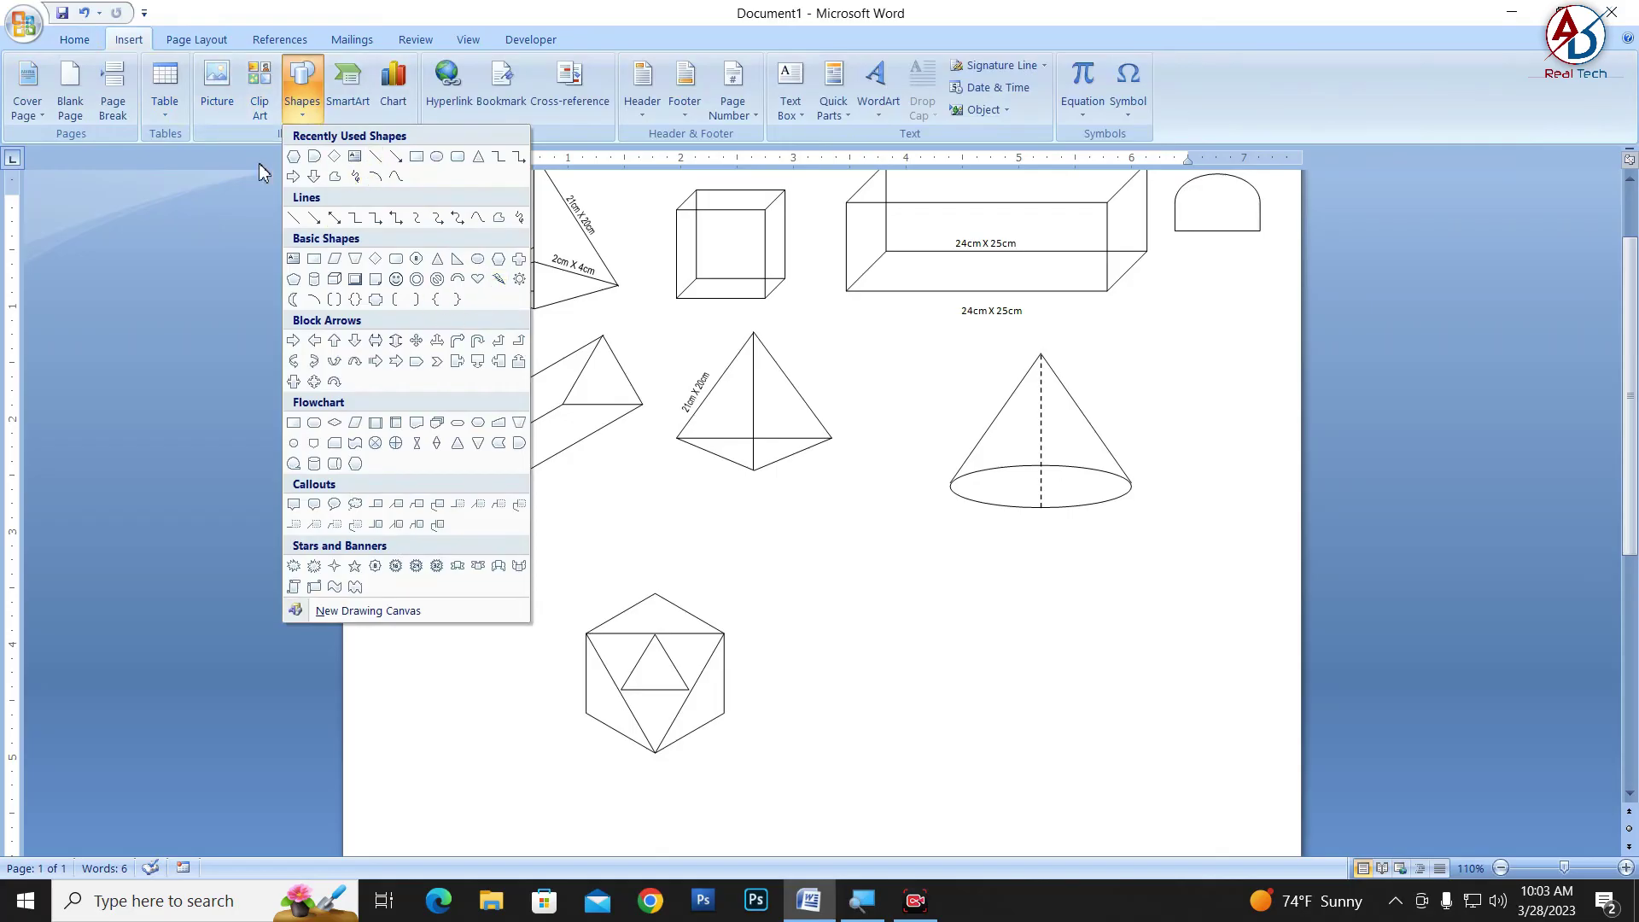
left_click(375, 157)
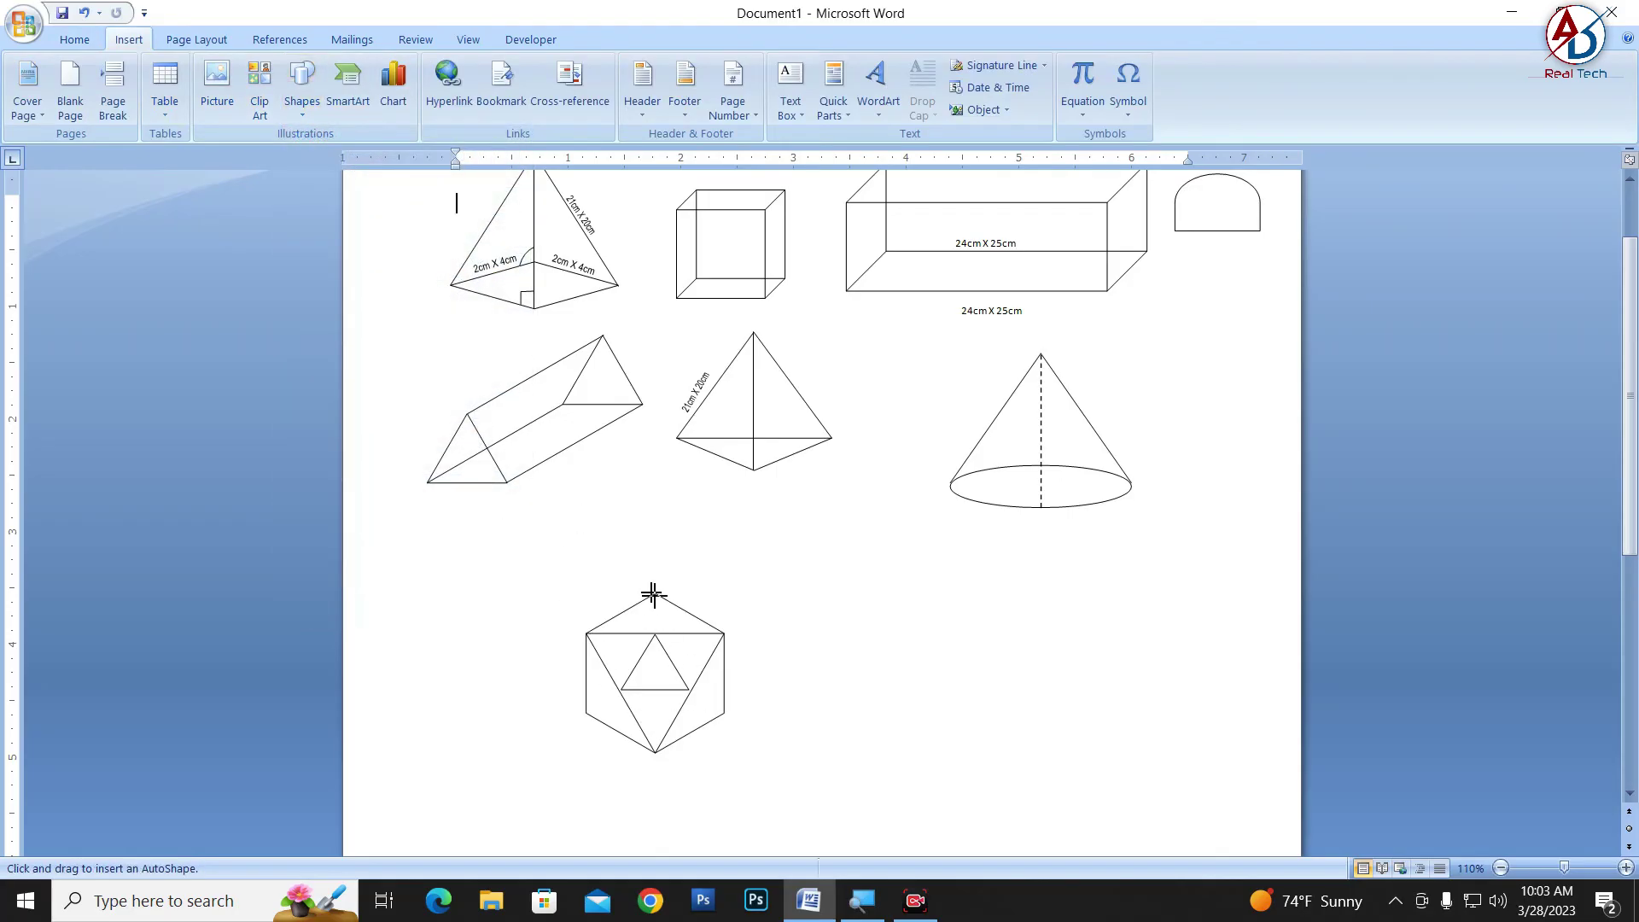
left_click_drag(653, 594, 652, 638)
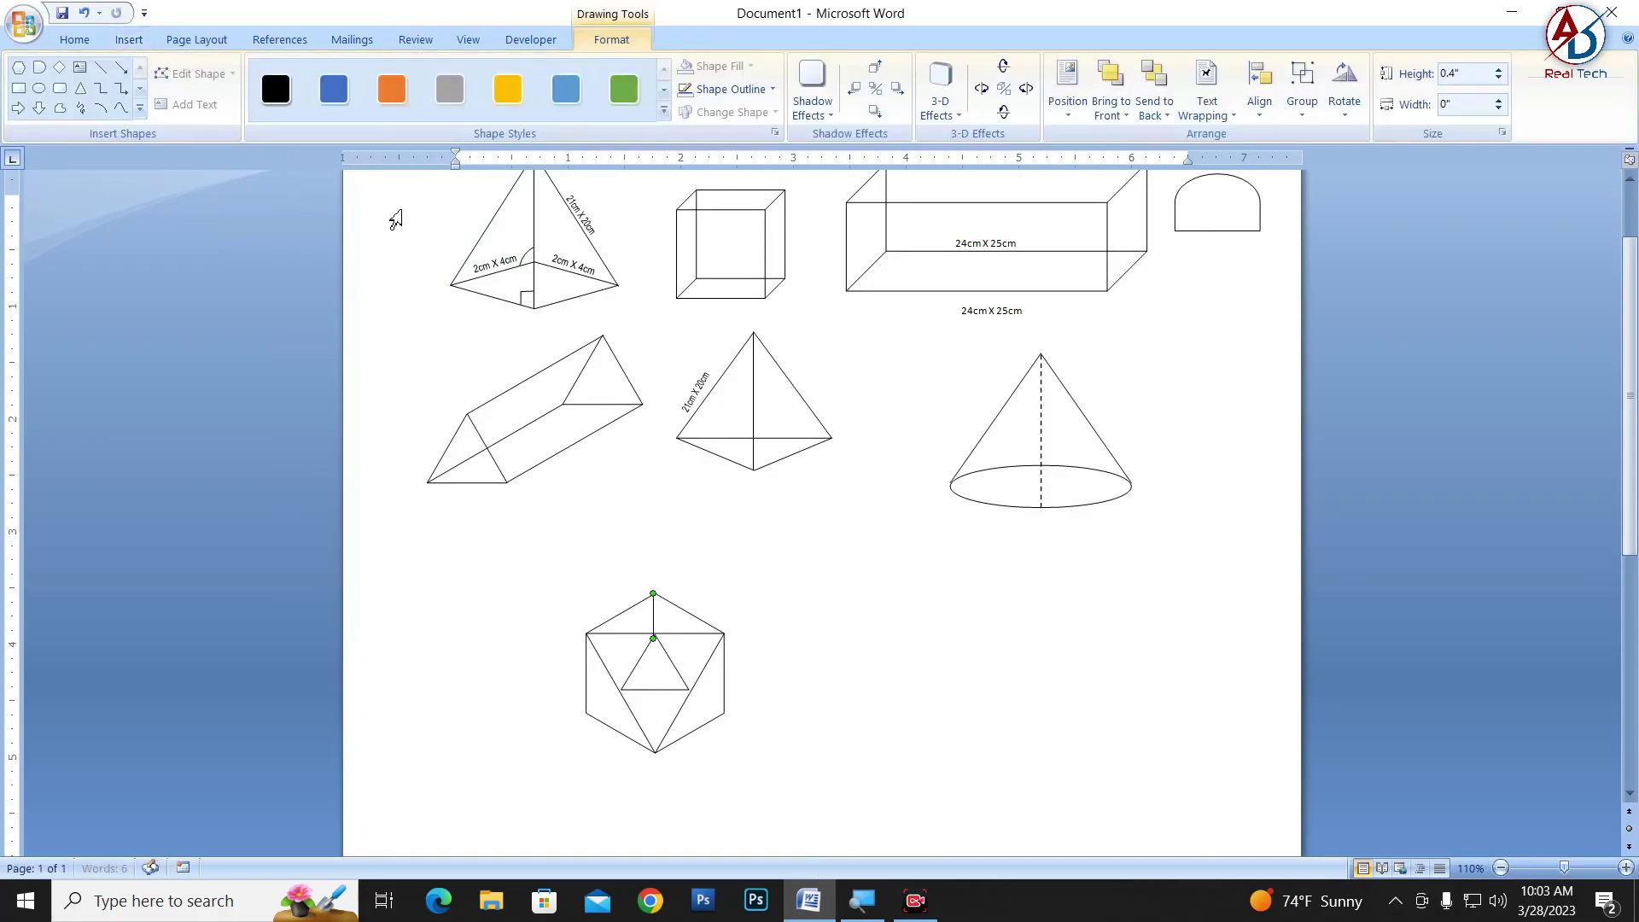
left_click(99, 69)
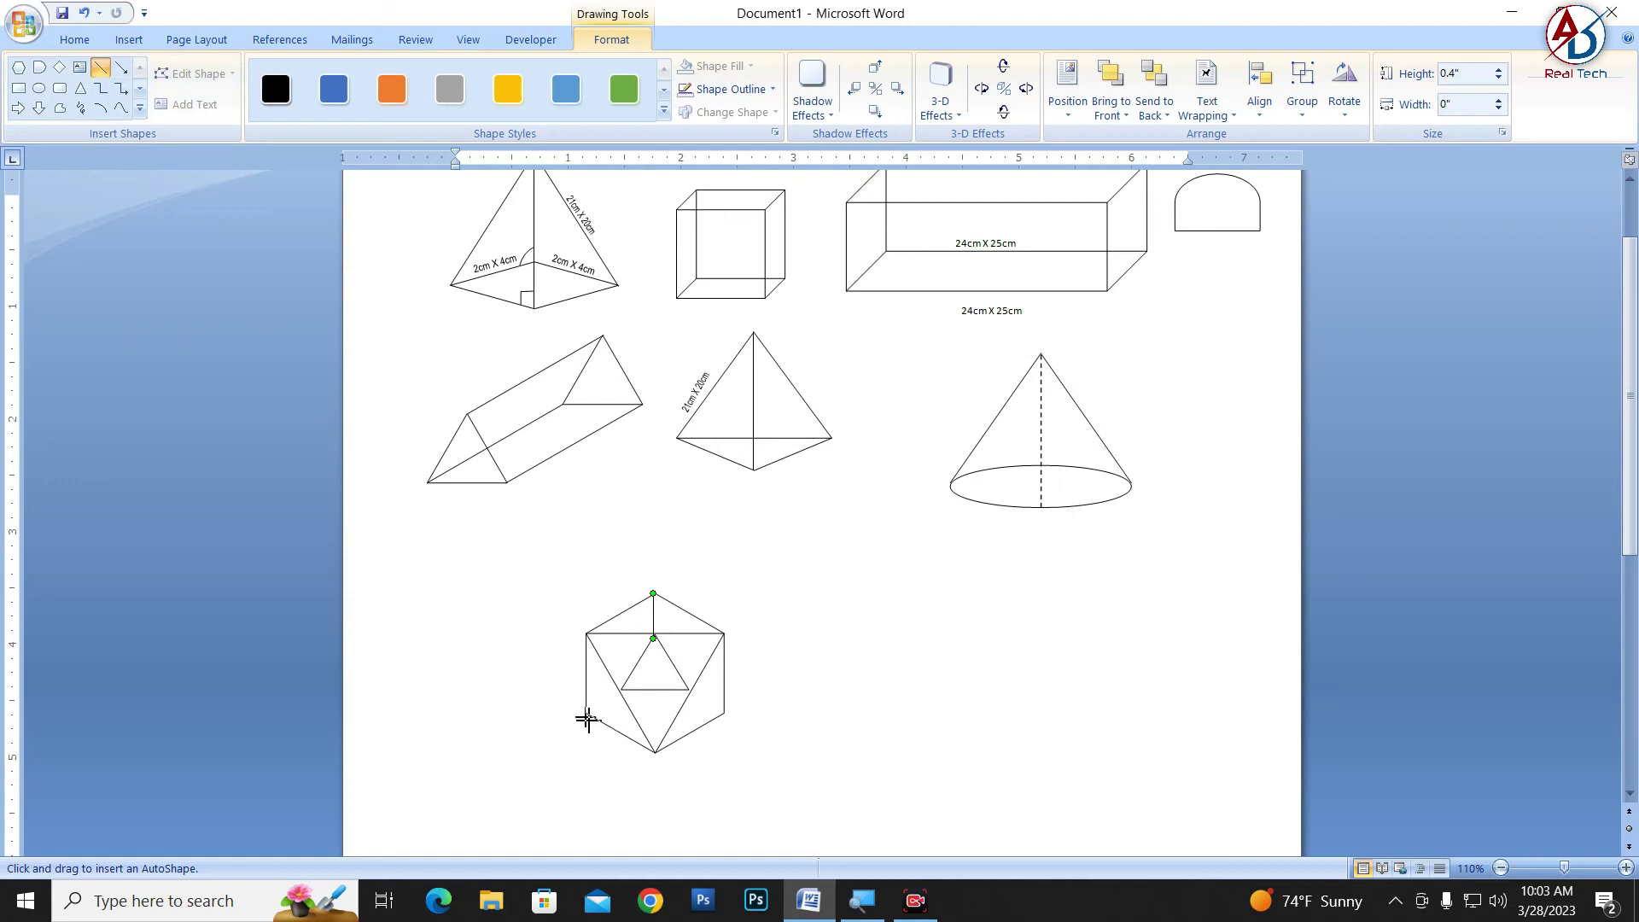
left_click_drag(587, 719, 621, 687)
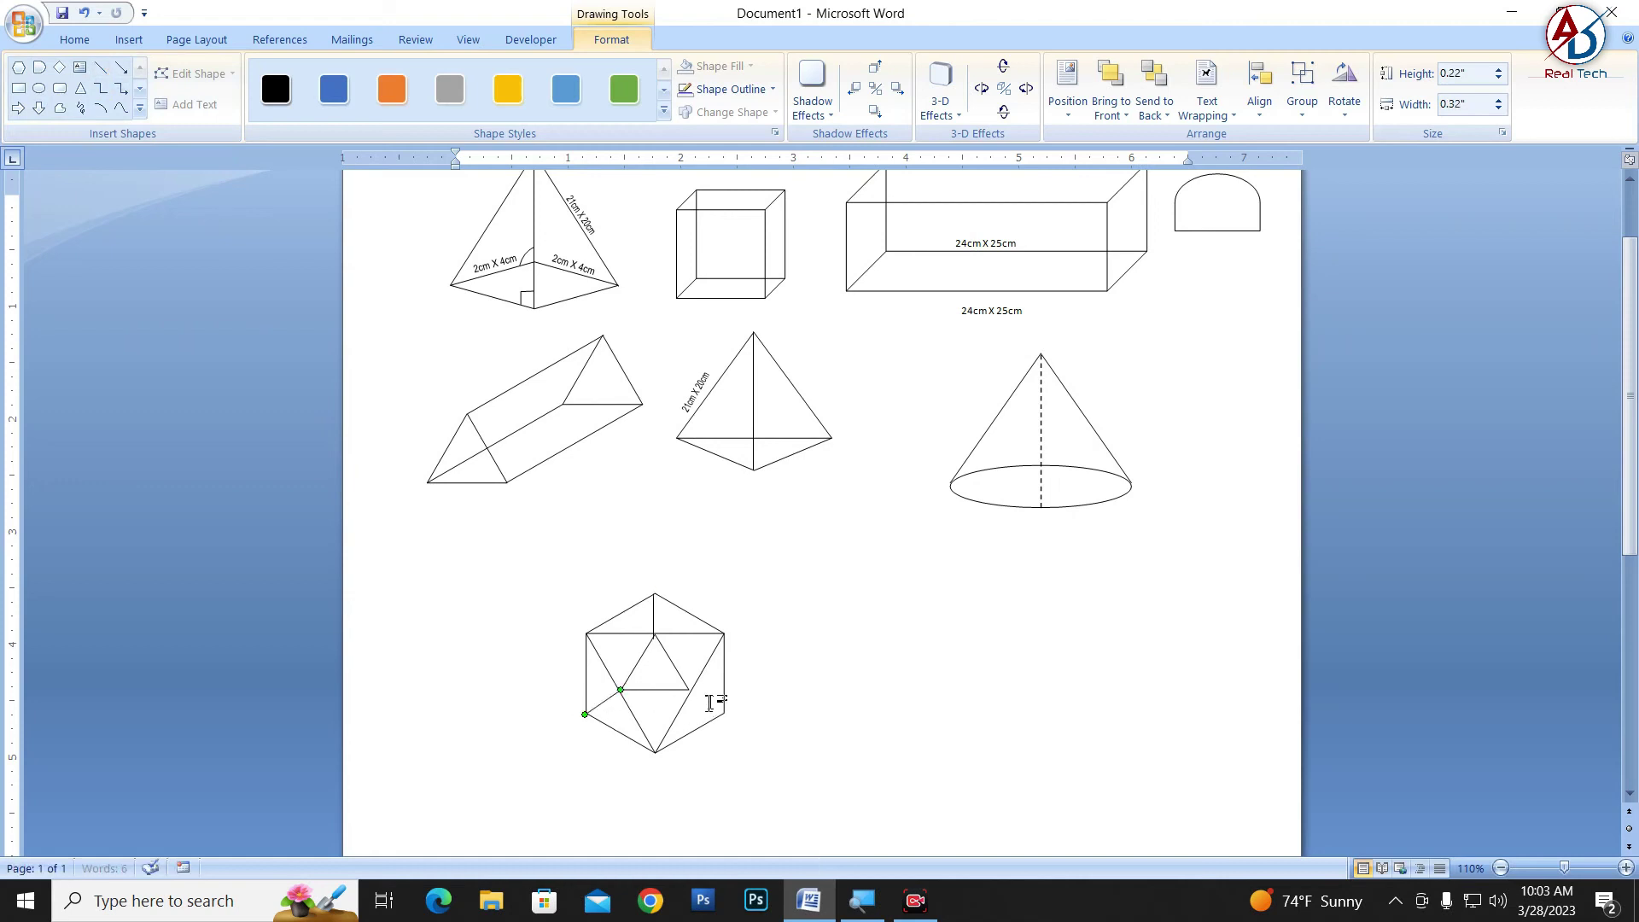
left_click(104, 73)
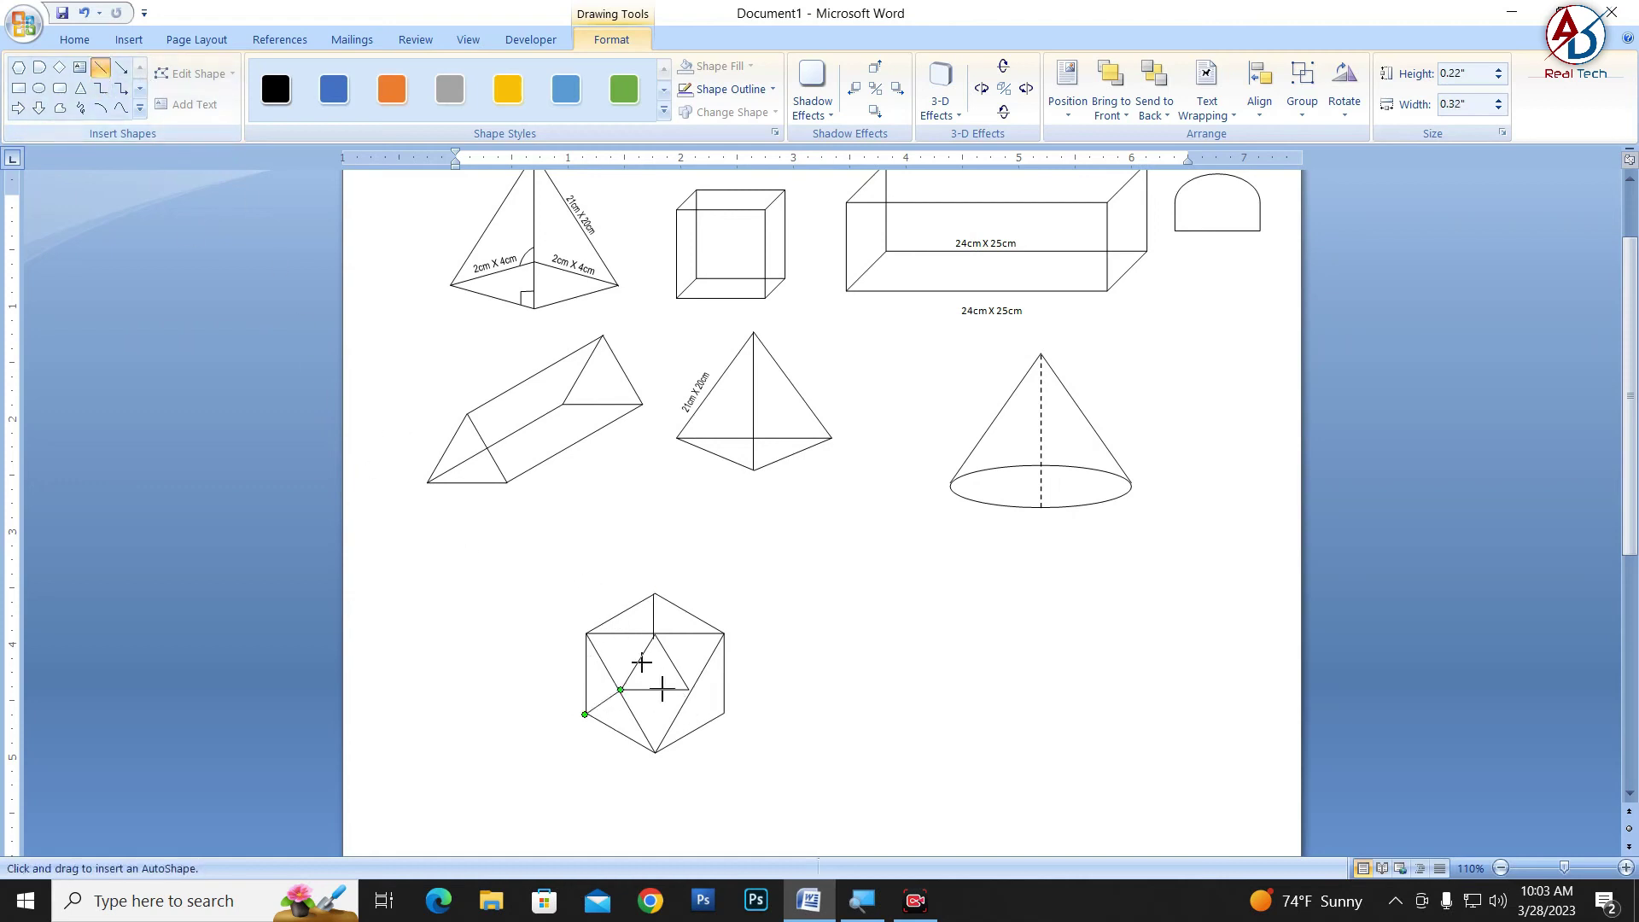
Draw the final line from the hexagon's lower-right corner to the inner triangle
left_click_drag(690, 689, 724, 713)
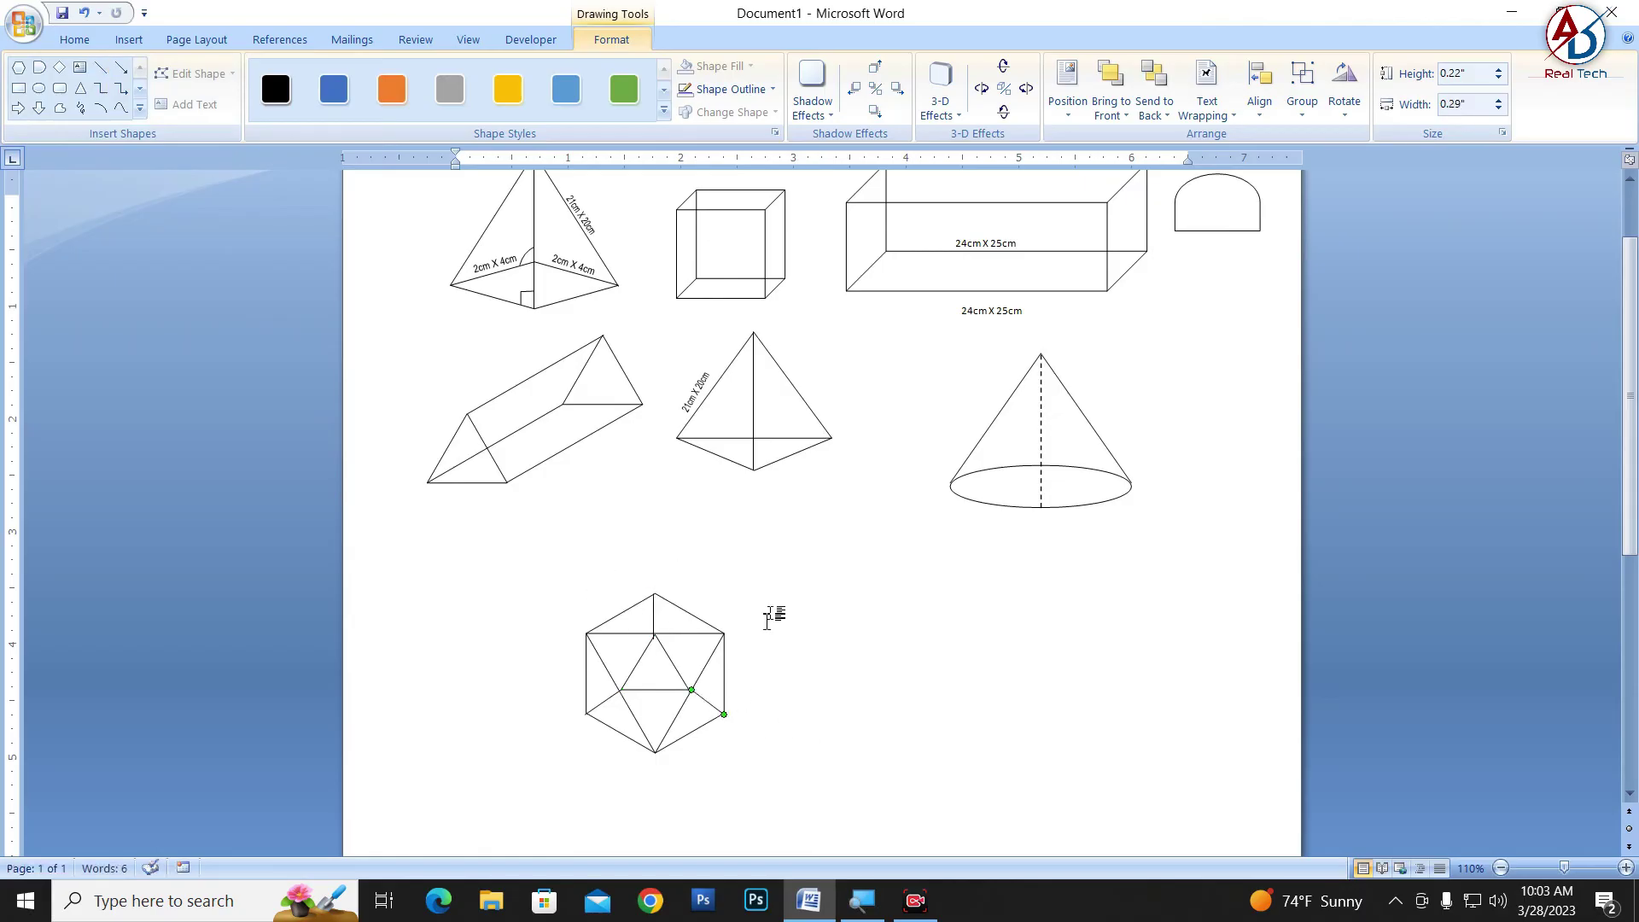
left_click(966, 682)
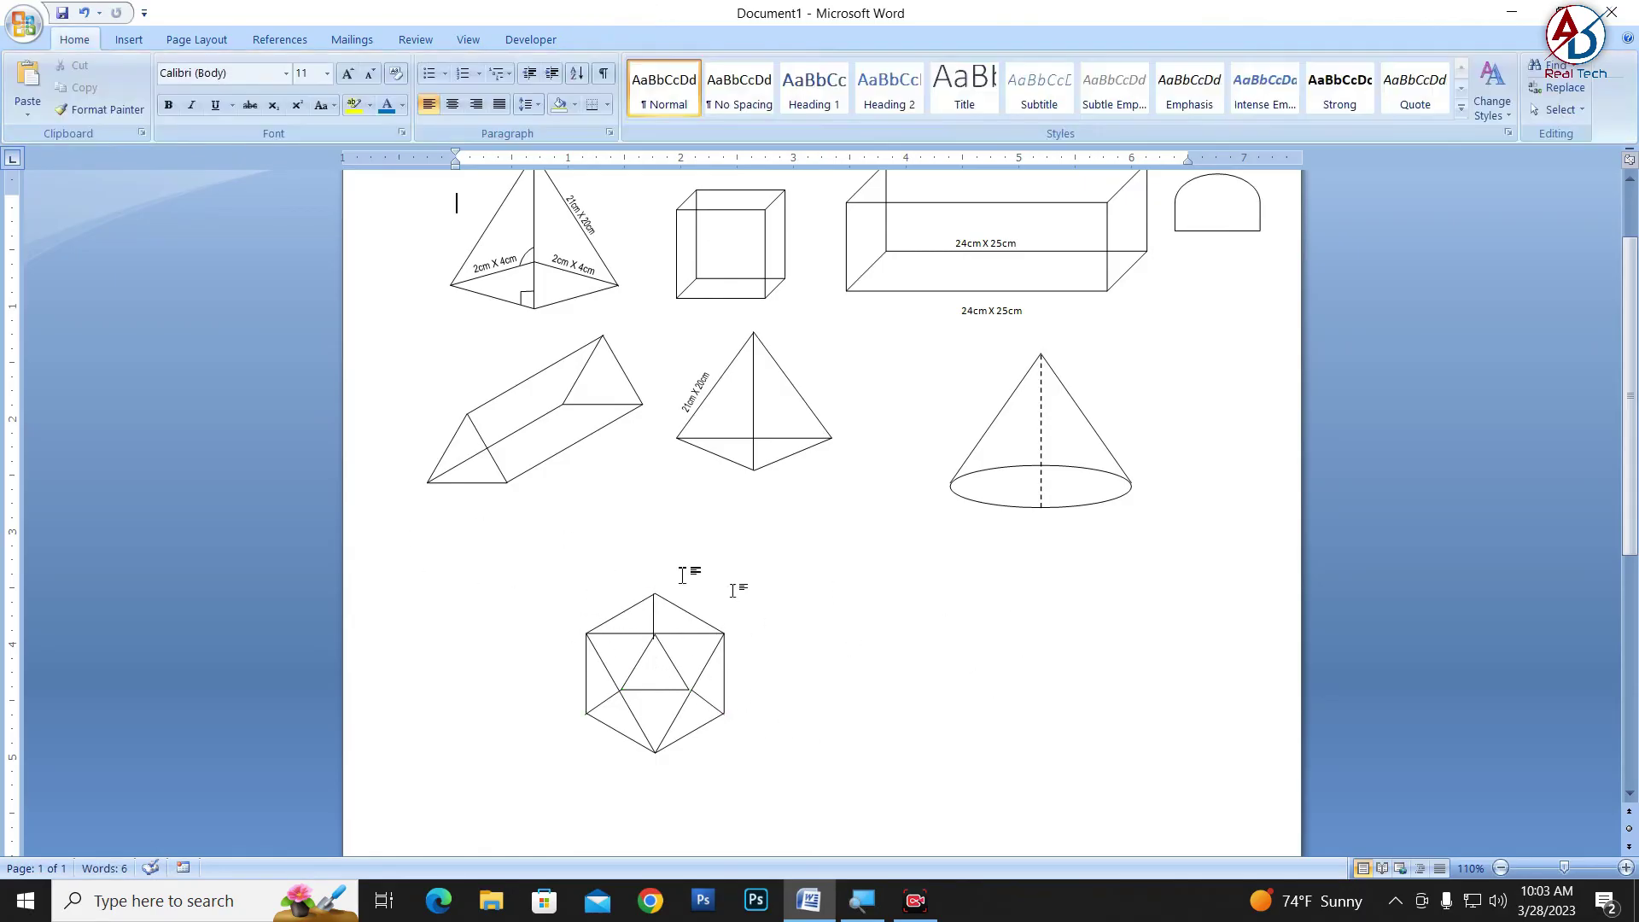
scroll(843, 636, "down", 1)
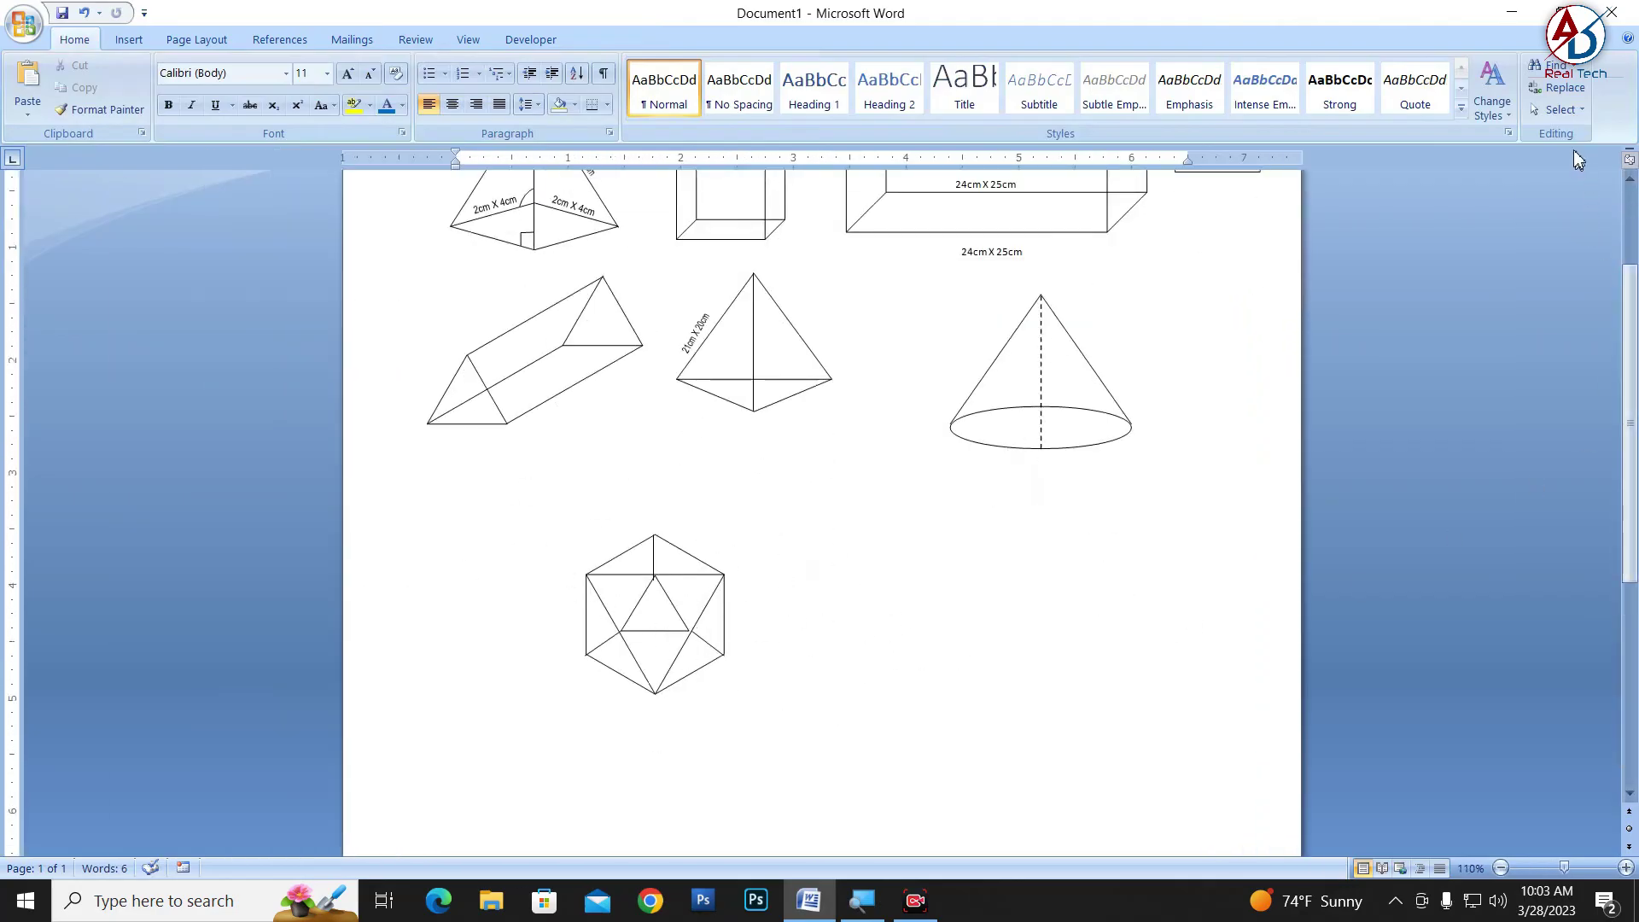
Group all the hexagon solid's lines into one object and move it right, beneath the cone
left_click(1560, 109)
left_click(1485, 153)
left_click_drag(516, 509, 834, 764)
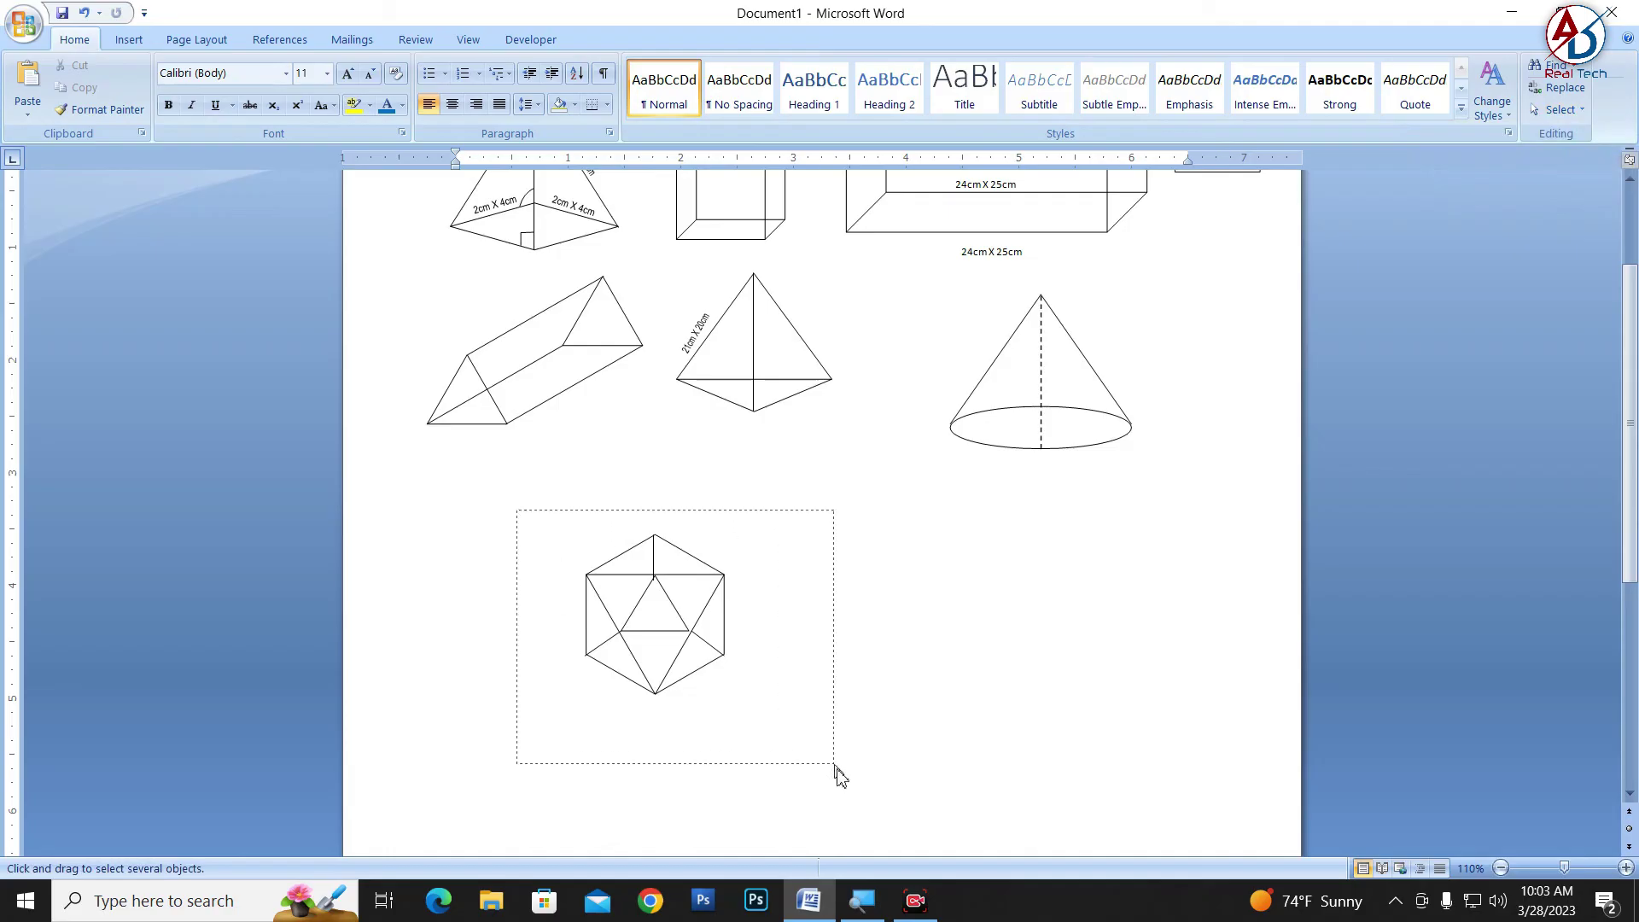
right_click(635, 627)
mouse_move(724, 708)
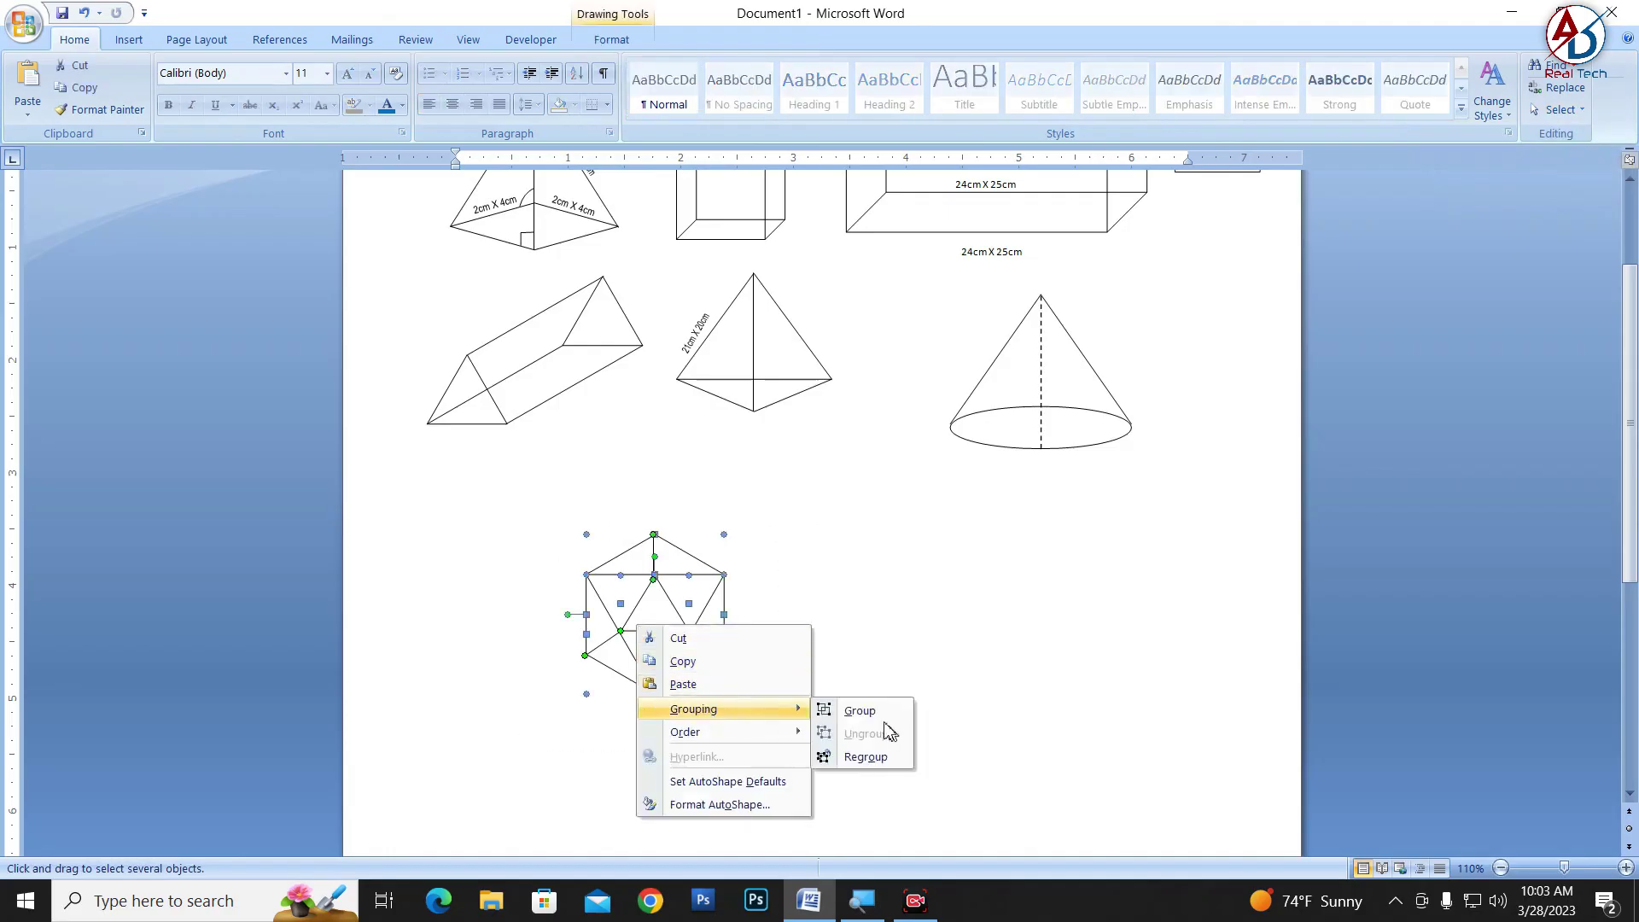
left_click(859, 710)
mouse_move(681, 632)
left_mouse_down()
mouse_move(1108, 577)
mouse_move(1109, 611)
left_mouse_up()
scroll(659, 403, "down", 3, "ctrl")
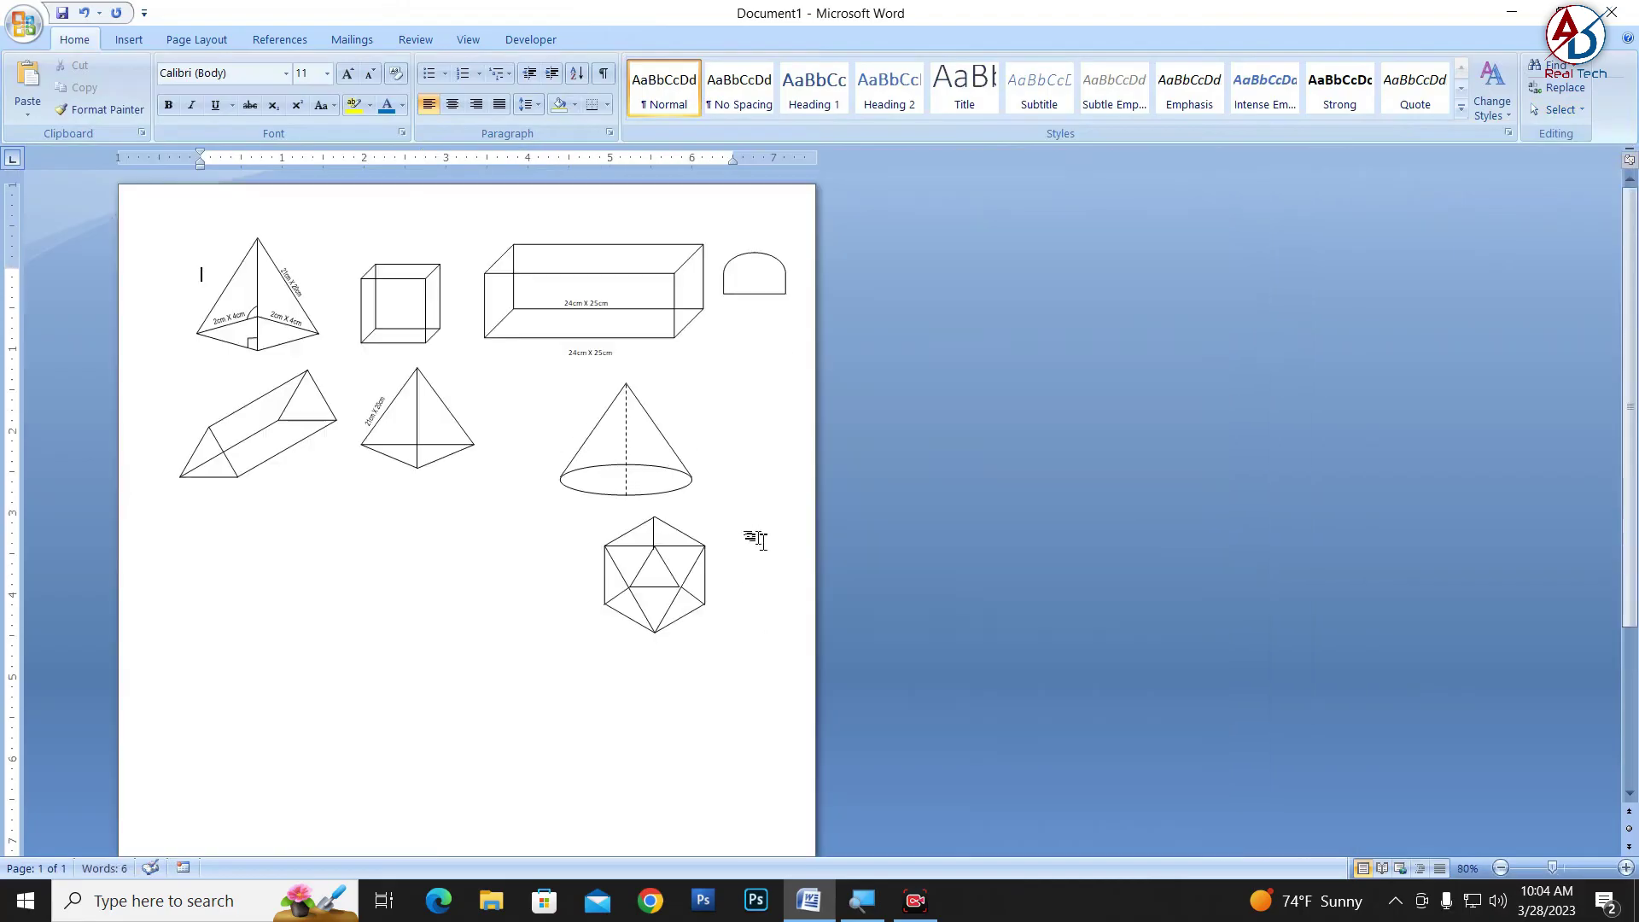
scroll(757, 539, "up", 3, "ctrl")
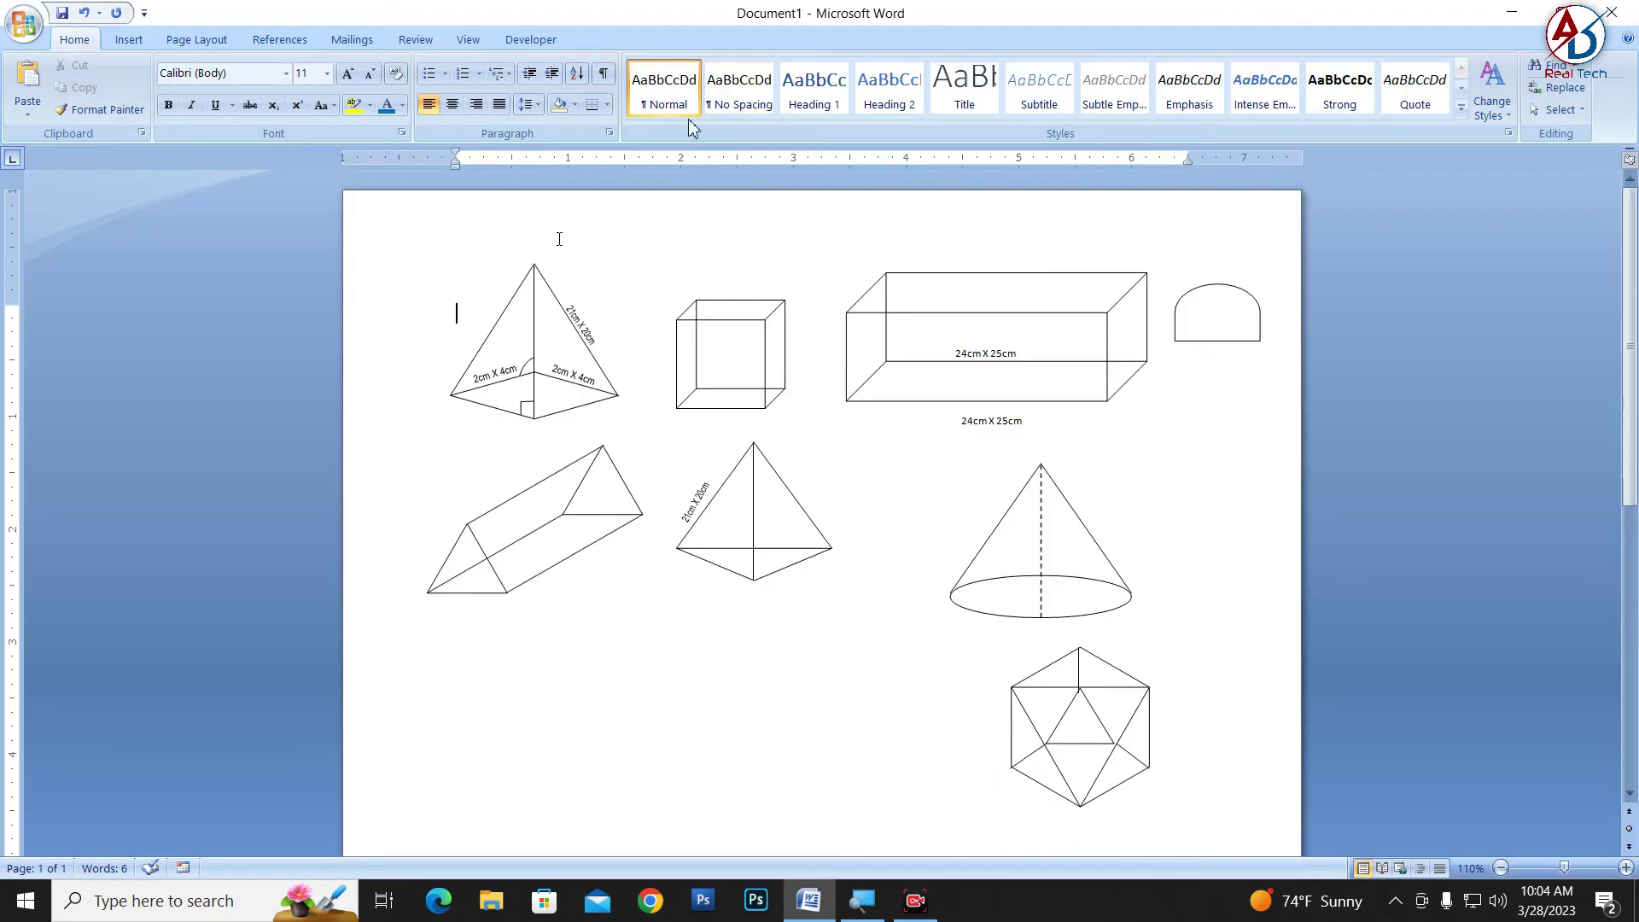
Draw a triangle shape below the middle pyramid
left_click(129, 40)
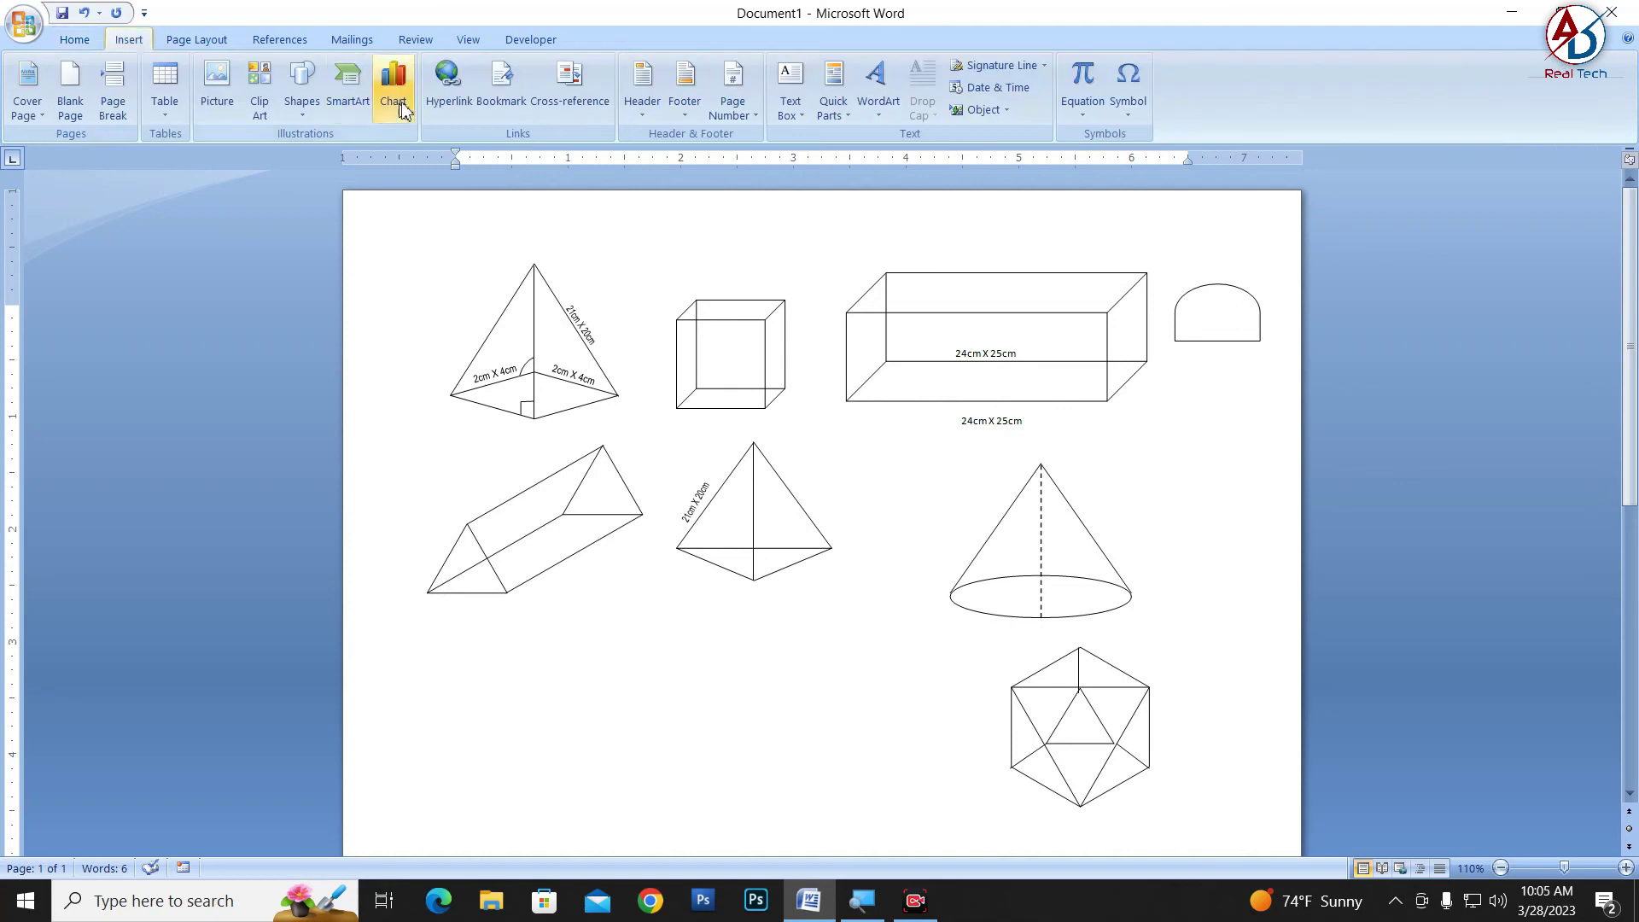
left_click(305, 109)
left_click(478, 157)
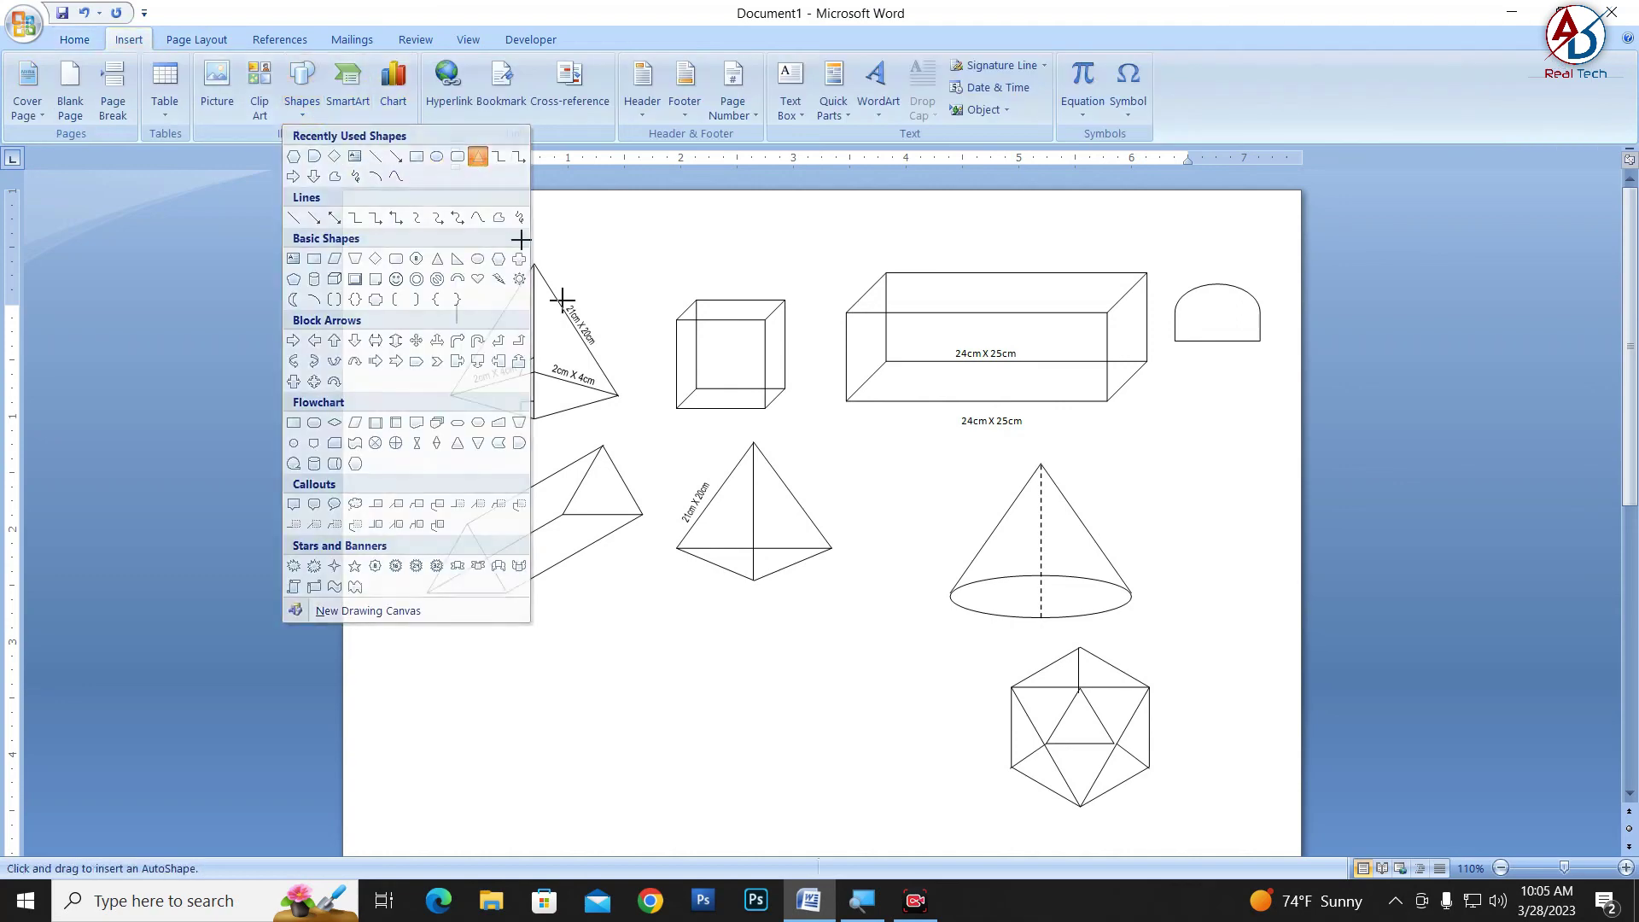
left_click_drag(668, 622, 803, 739)
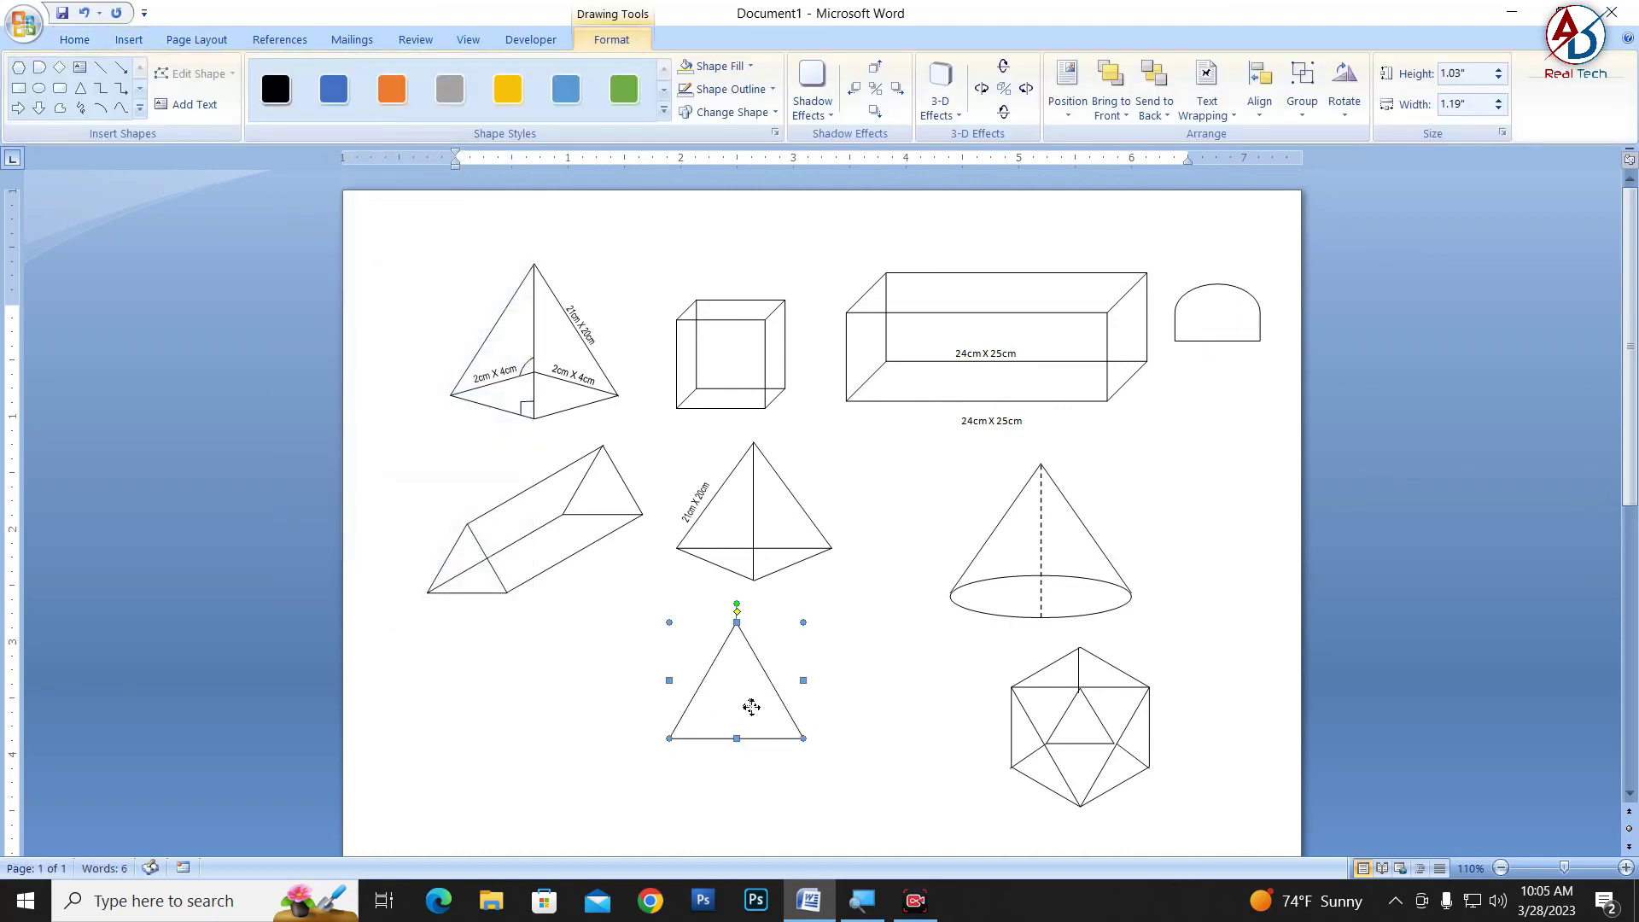
Extrude the triangle to 288 pt depth with a Wire Frame surface
right_click(751, 705)
left_click(964, 117)
mouse_move(967, 592)
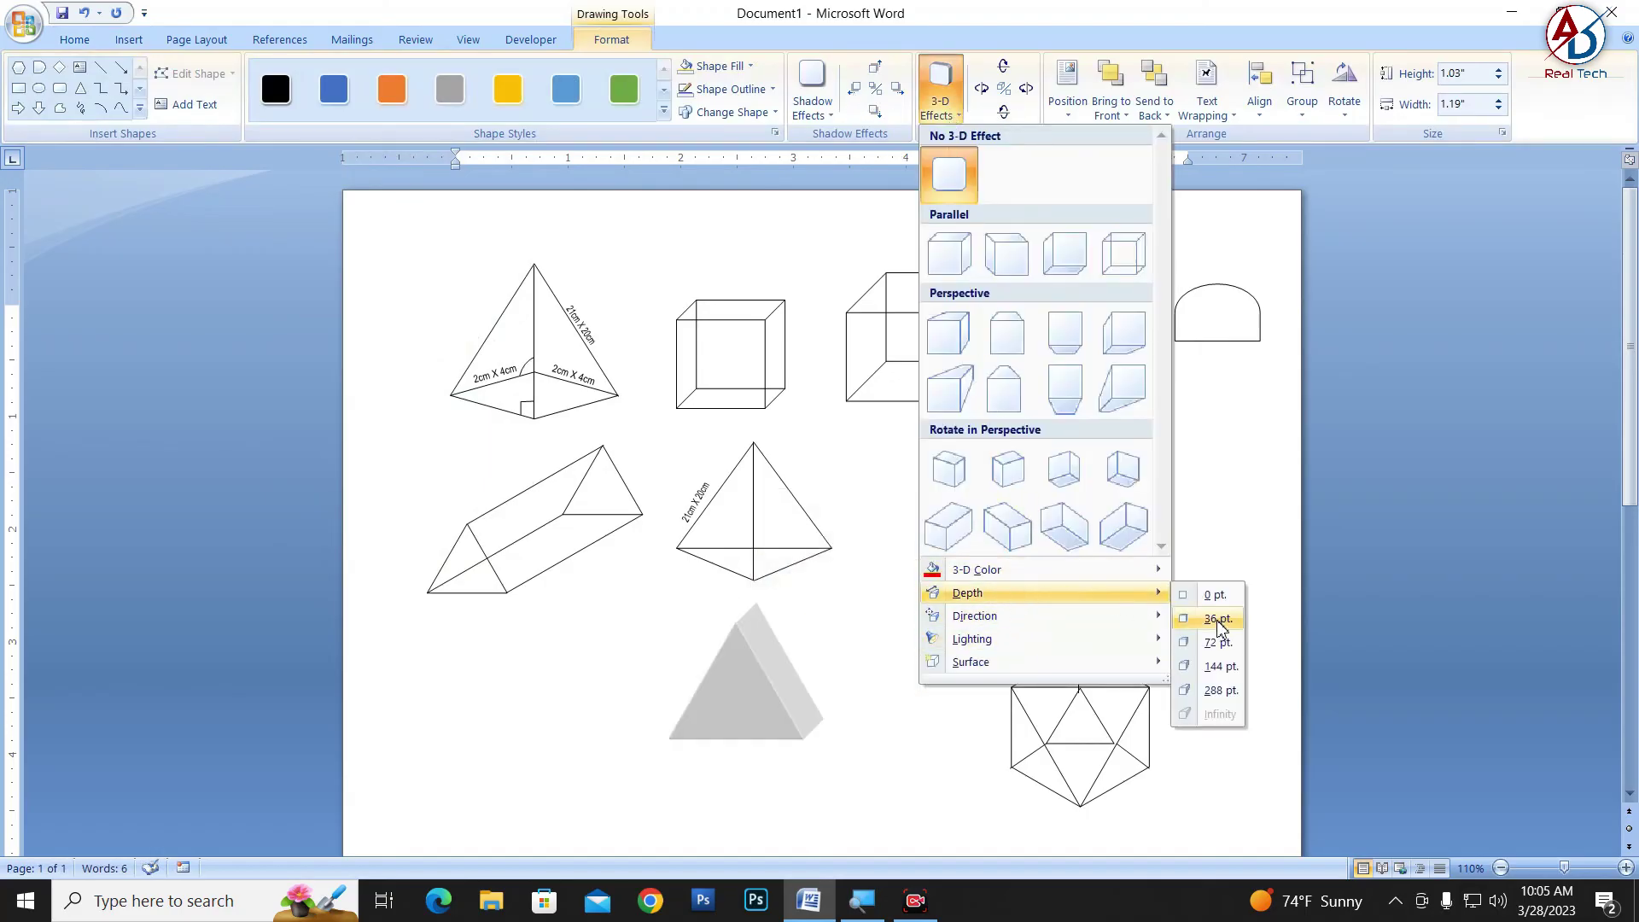
left_click(1212, 689)
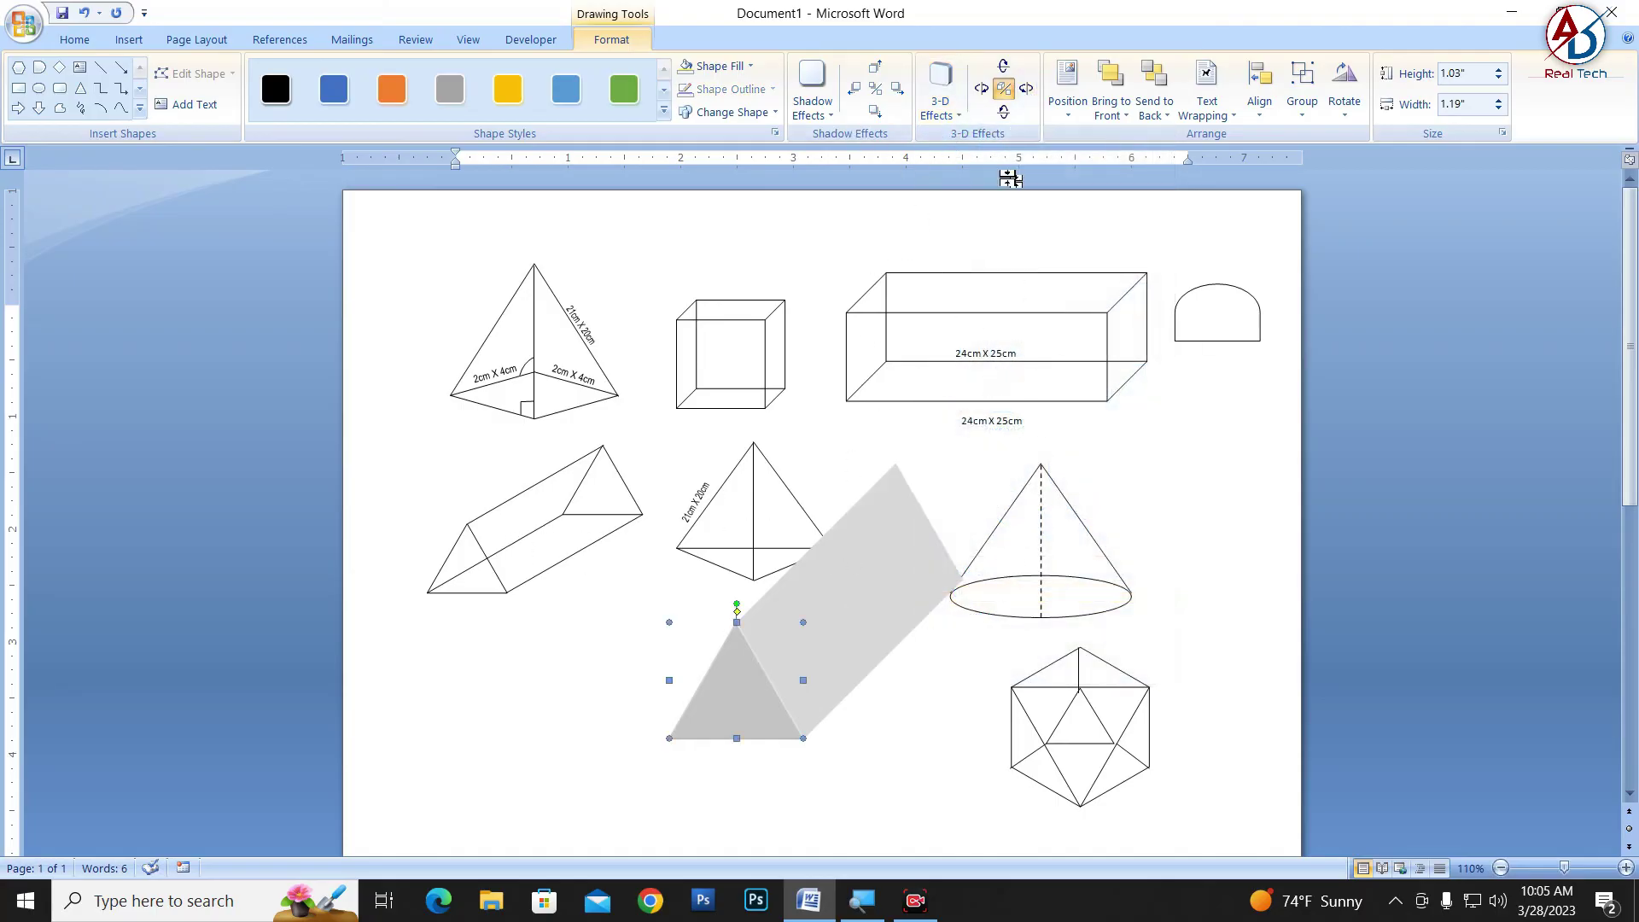
left_click(939, 98)
mouse_move(970, 663)
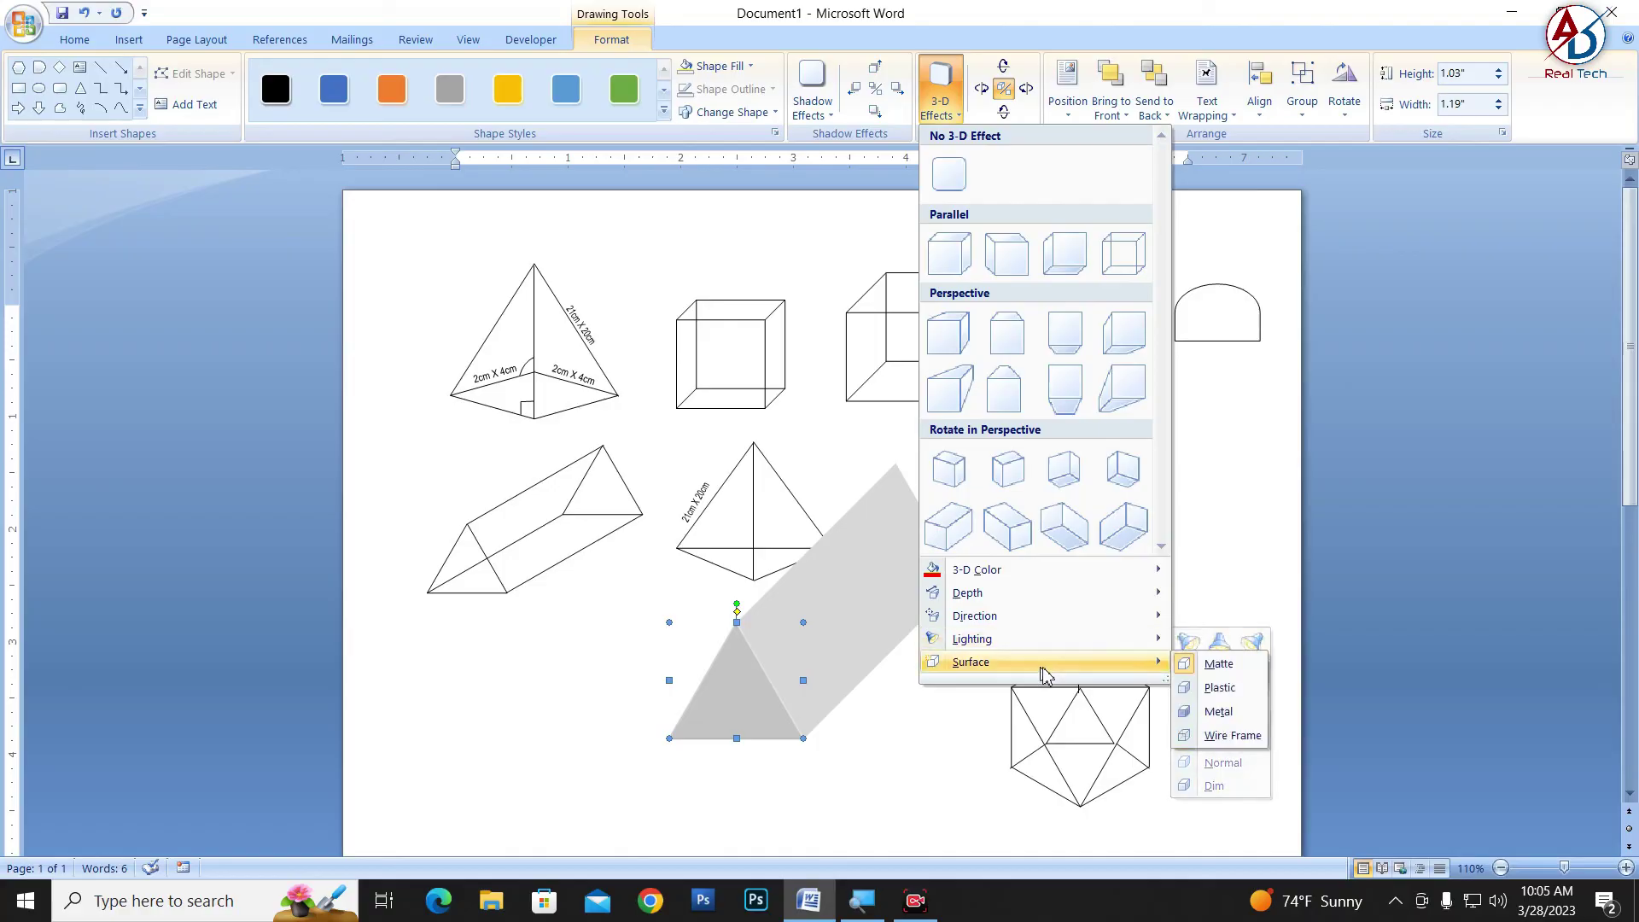
left_click(1229, 735)
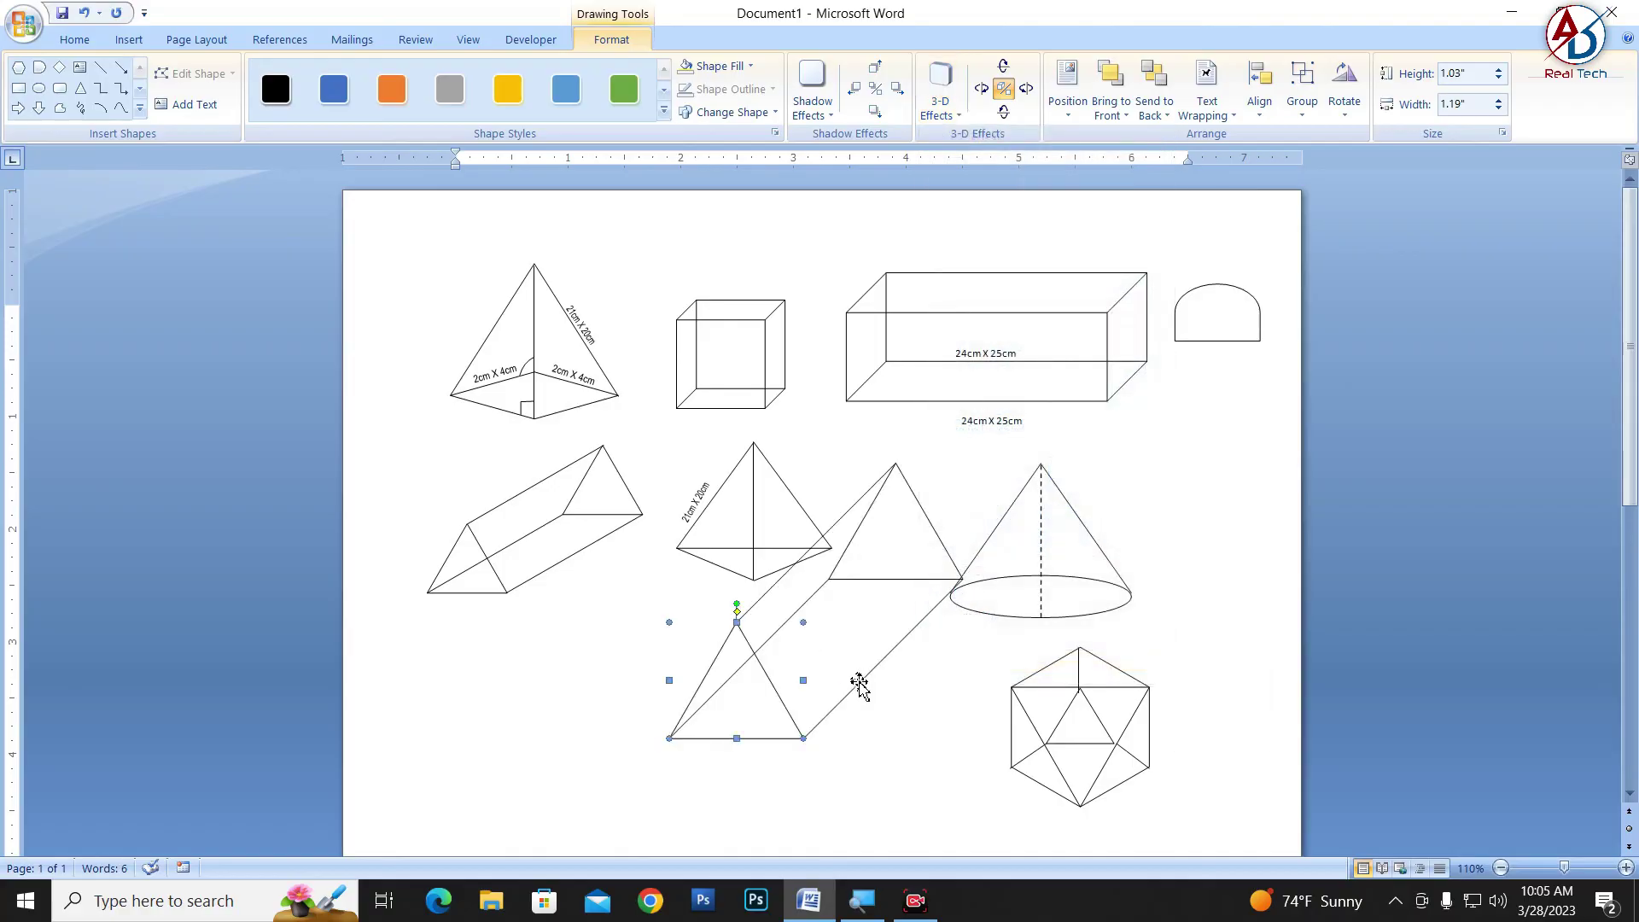
Move the wireframe prism further right and try a shallow 36 pt depth
left_click_drag(859, 683, 675, 747)
scroll(682, 734, "down", 5)
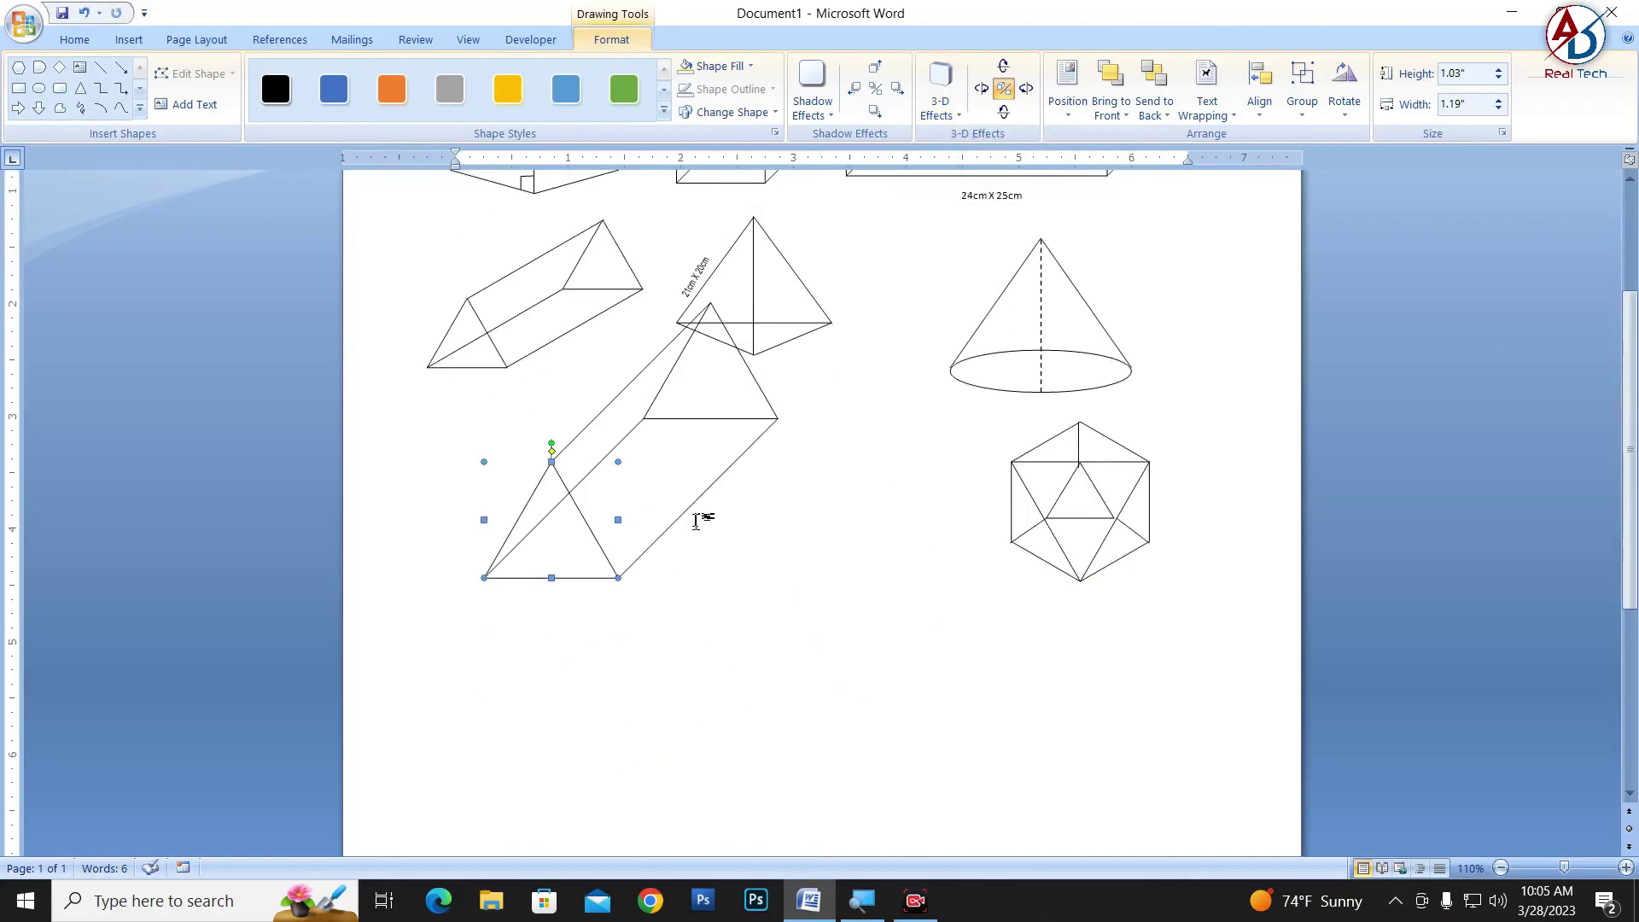
left_click_drag(694, 512, 841, 628)
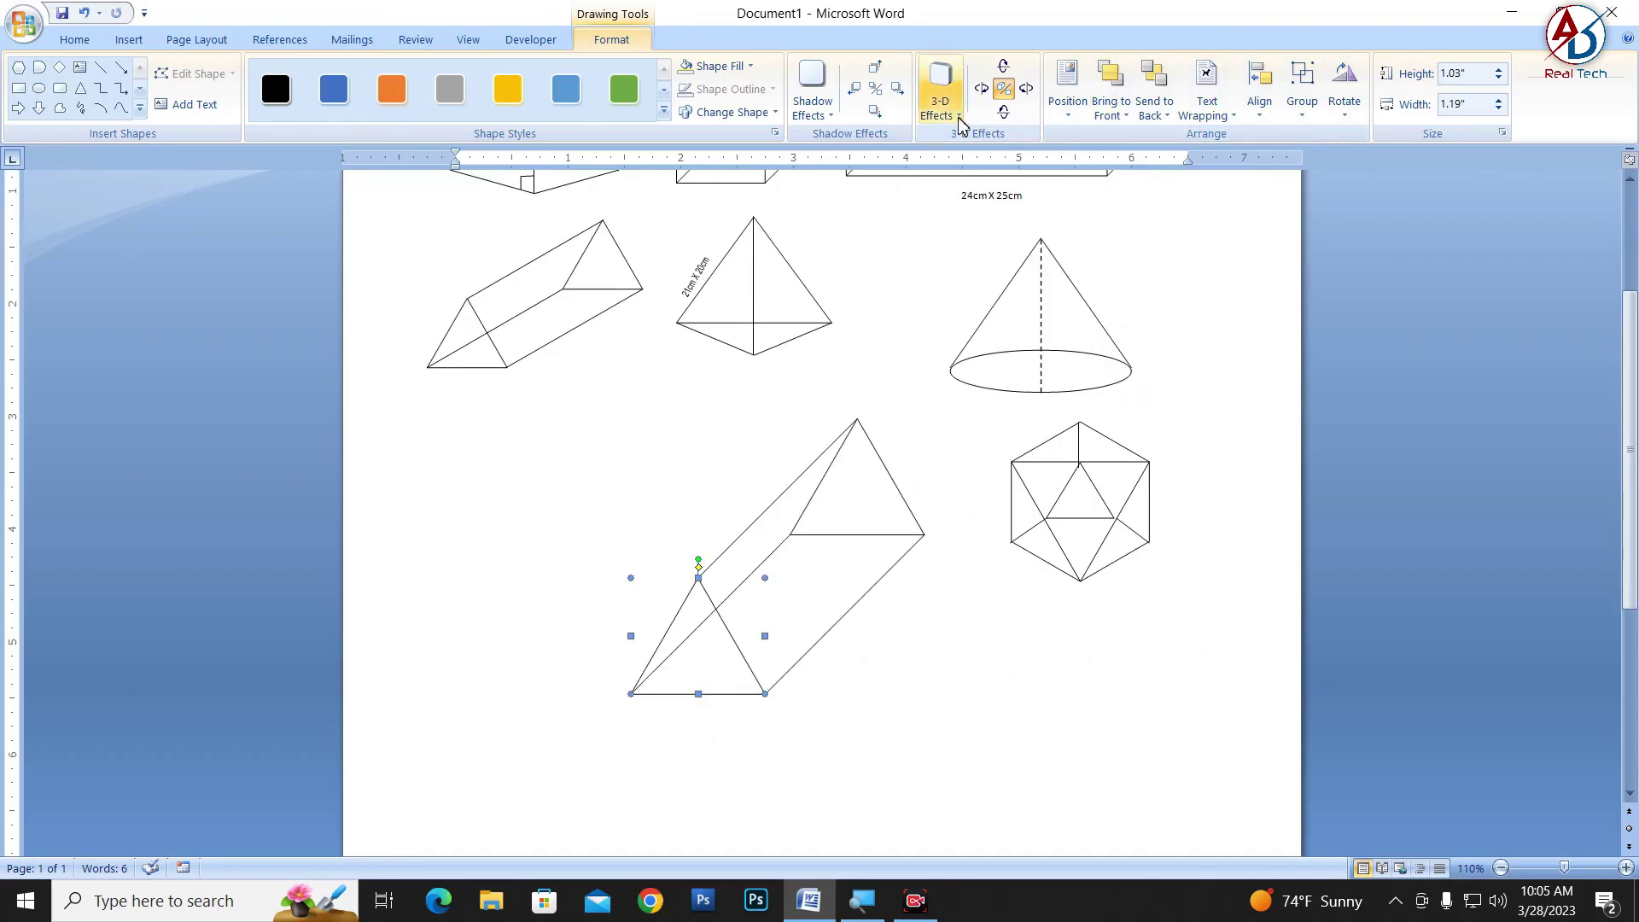
left_click(943, 99)
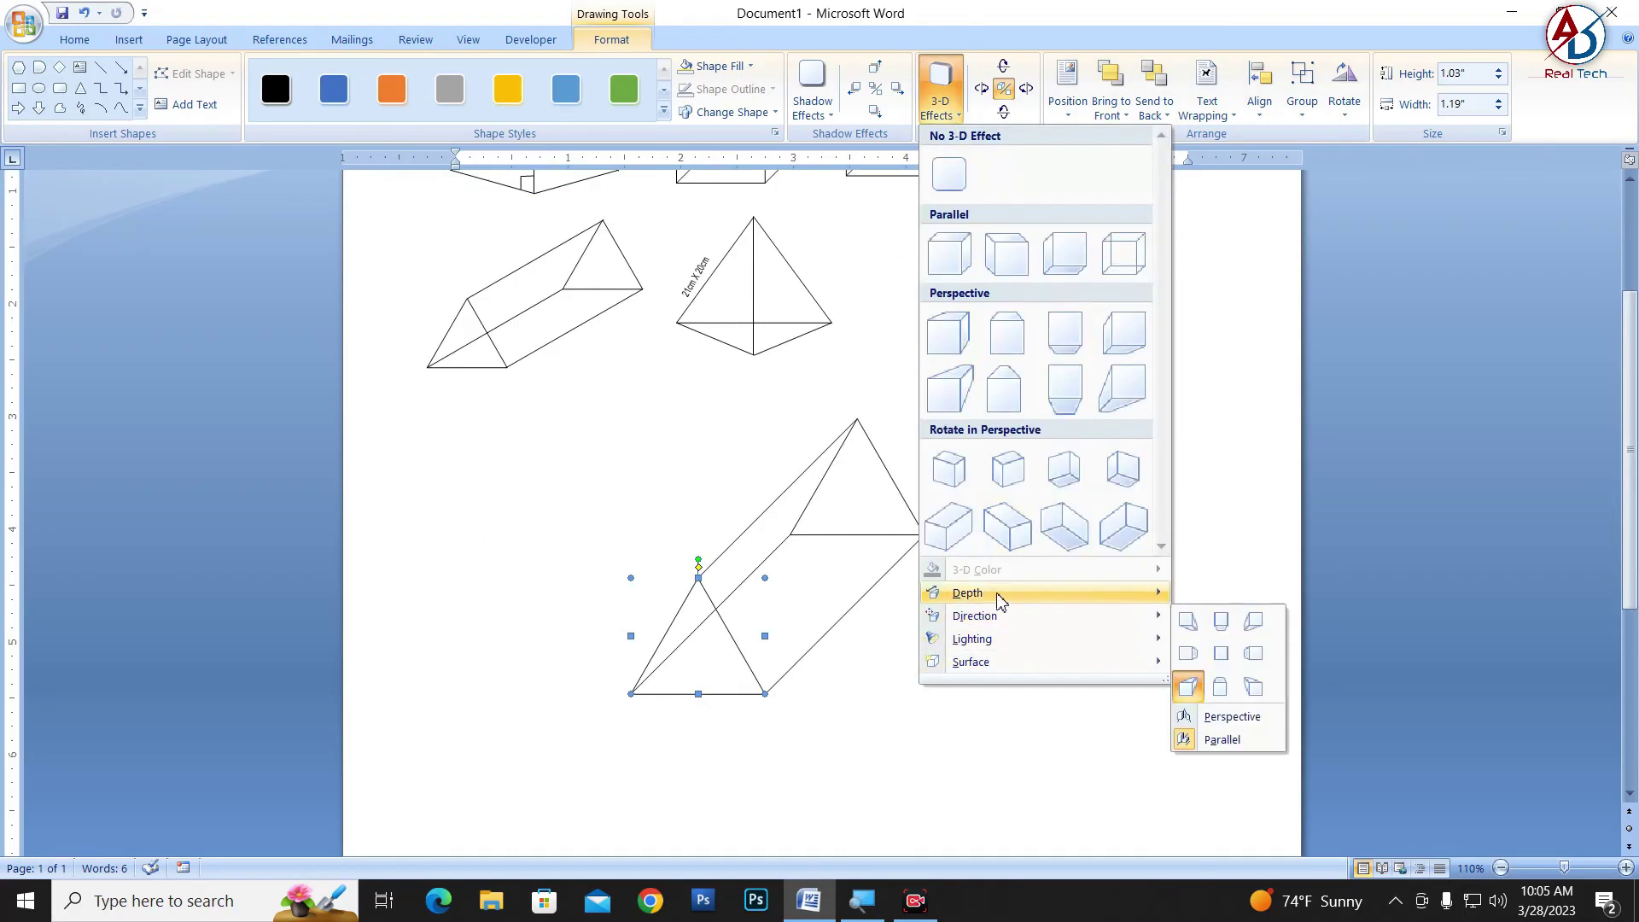
left_click(1218, 618)
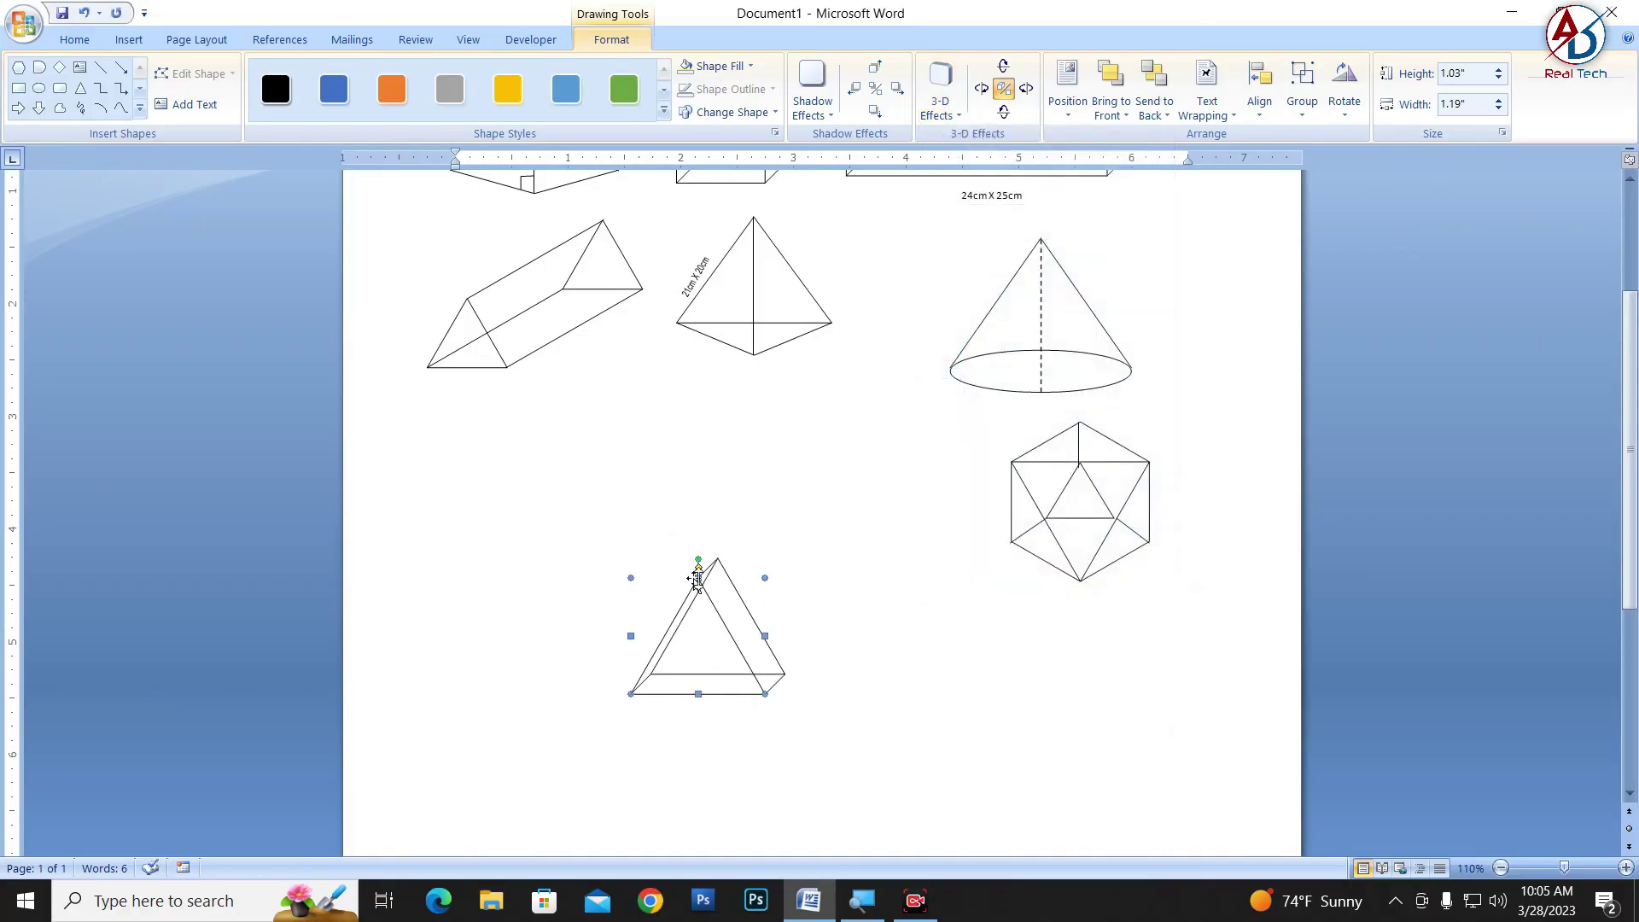
key("ctrl+z")
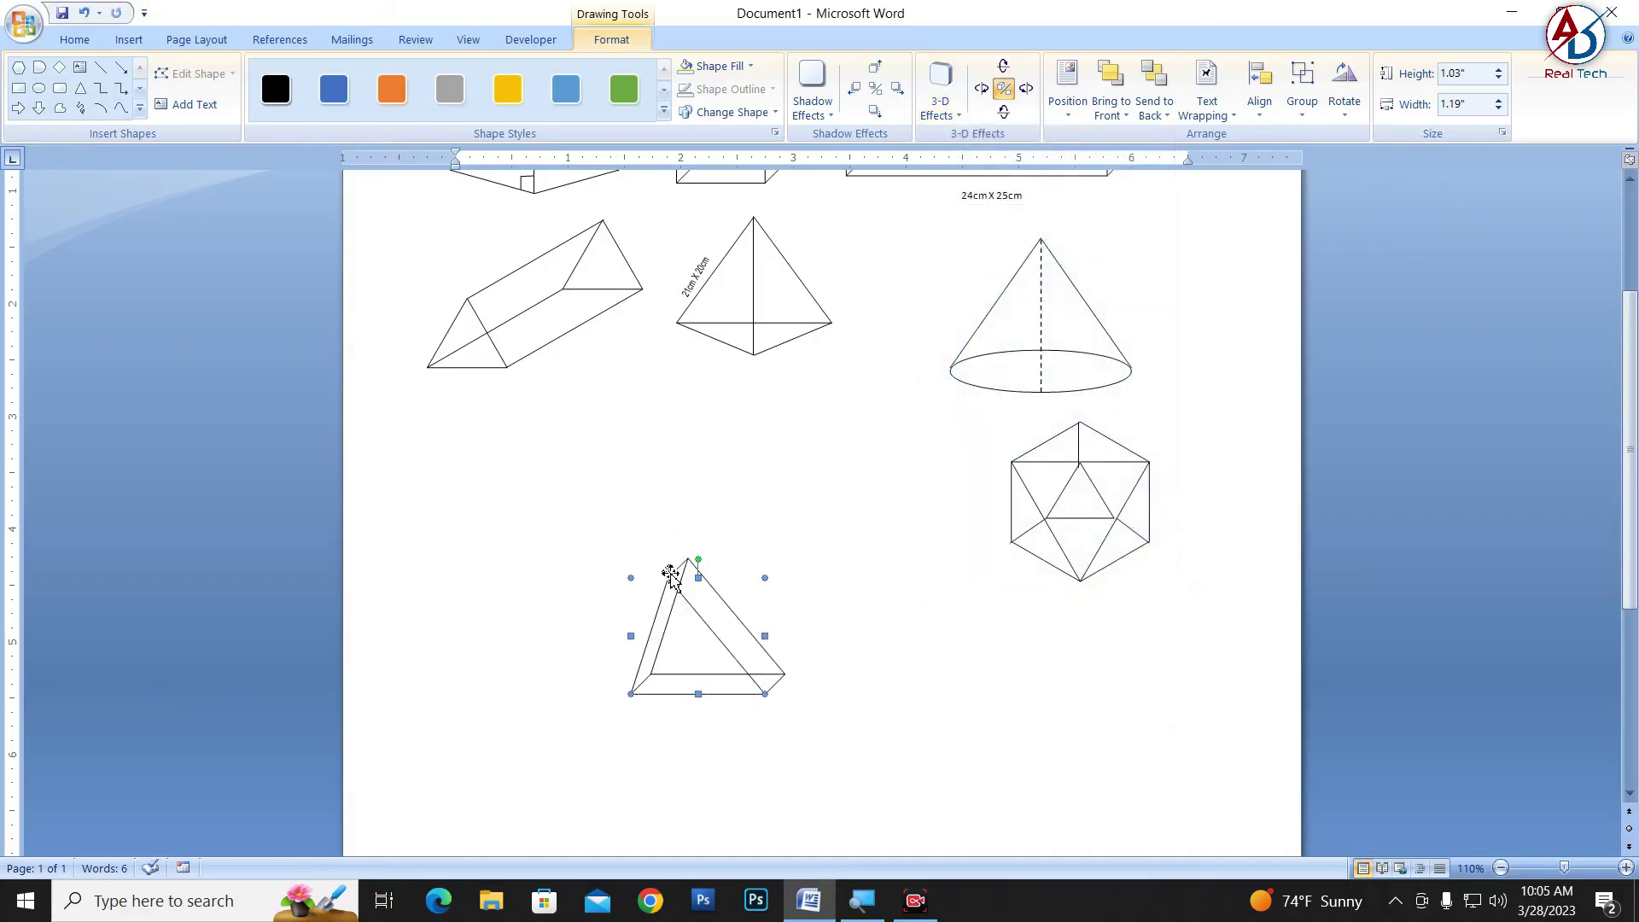
key("ctrl+y")
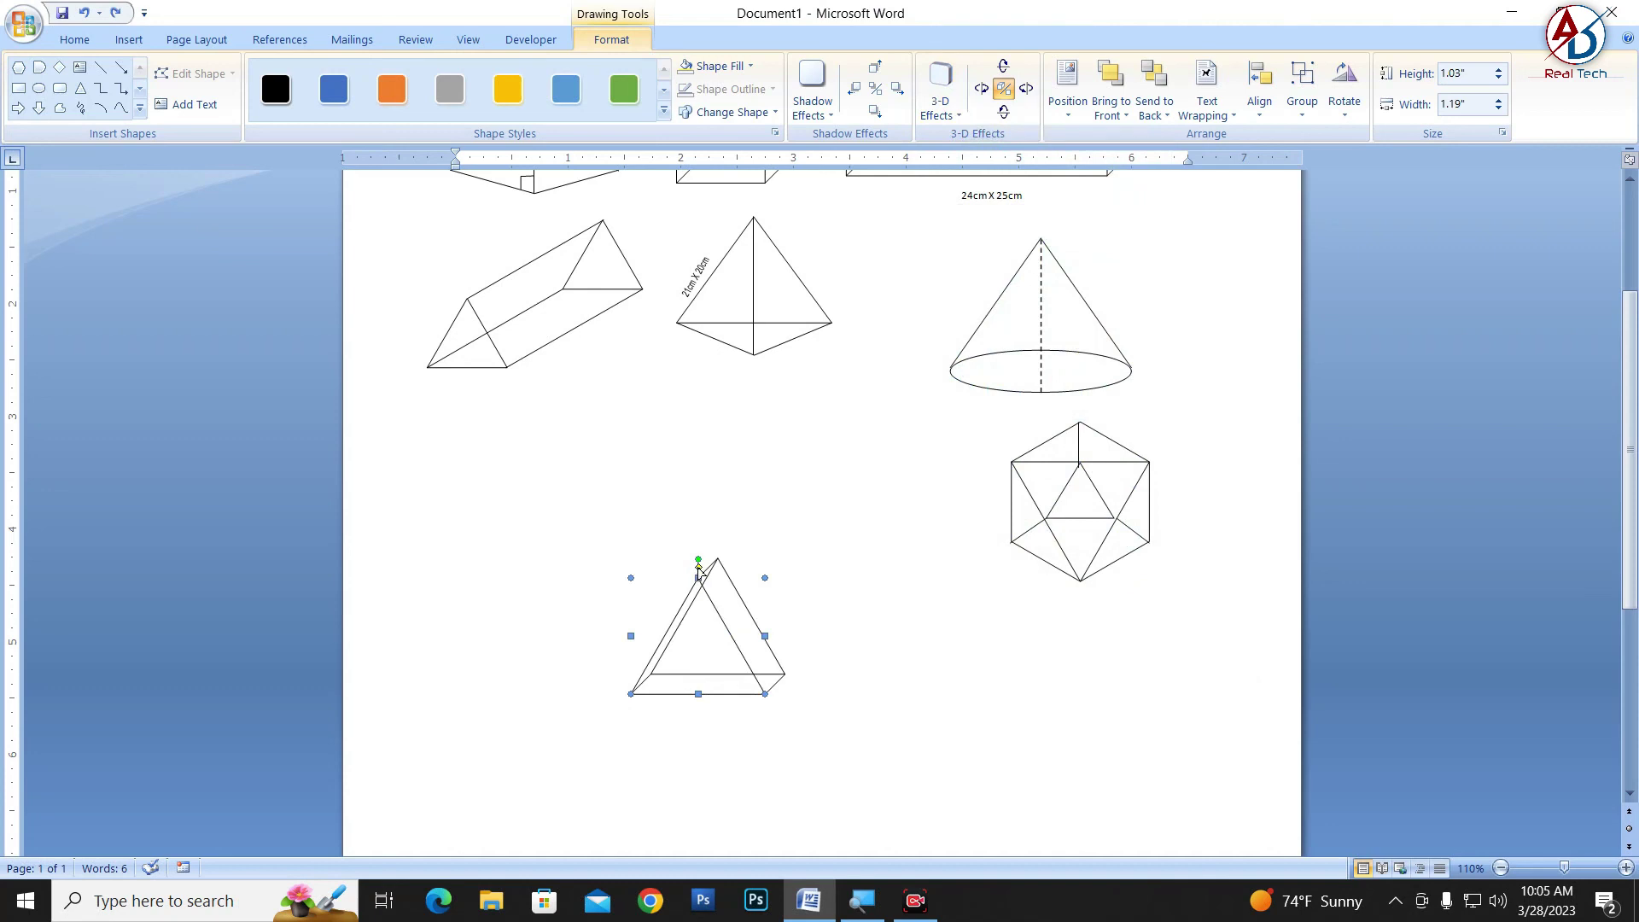
Reshape the prism into a right-triangle prism and rotate it to a new angle
left_click_drag(698, 570, 631, 567)
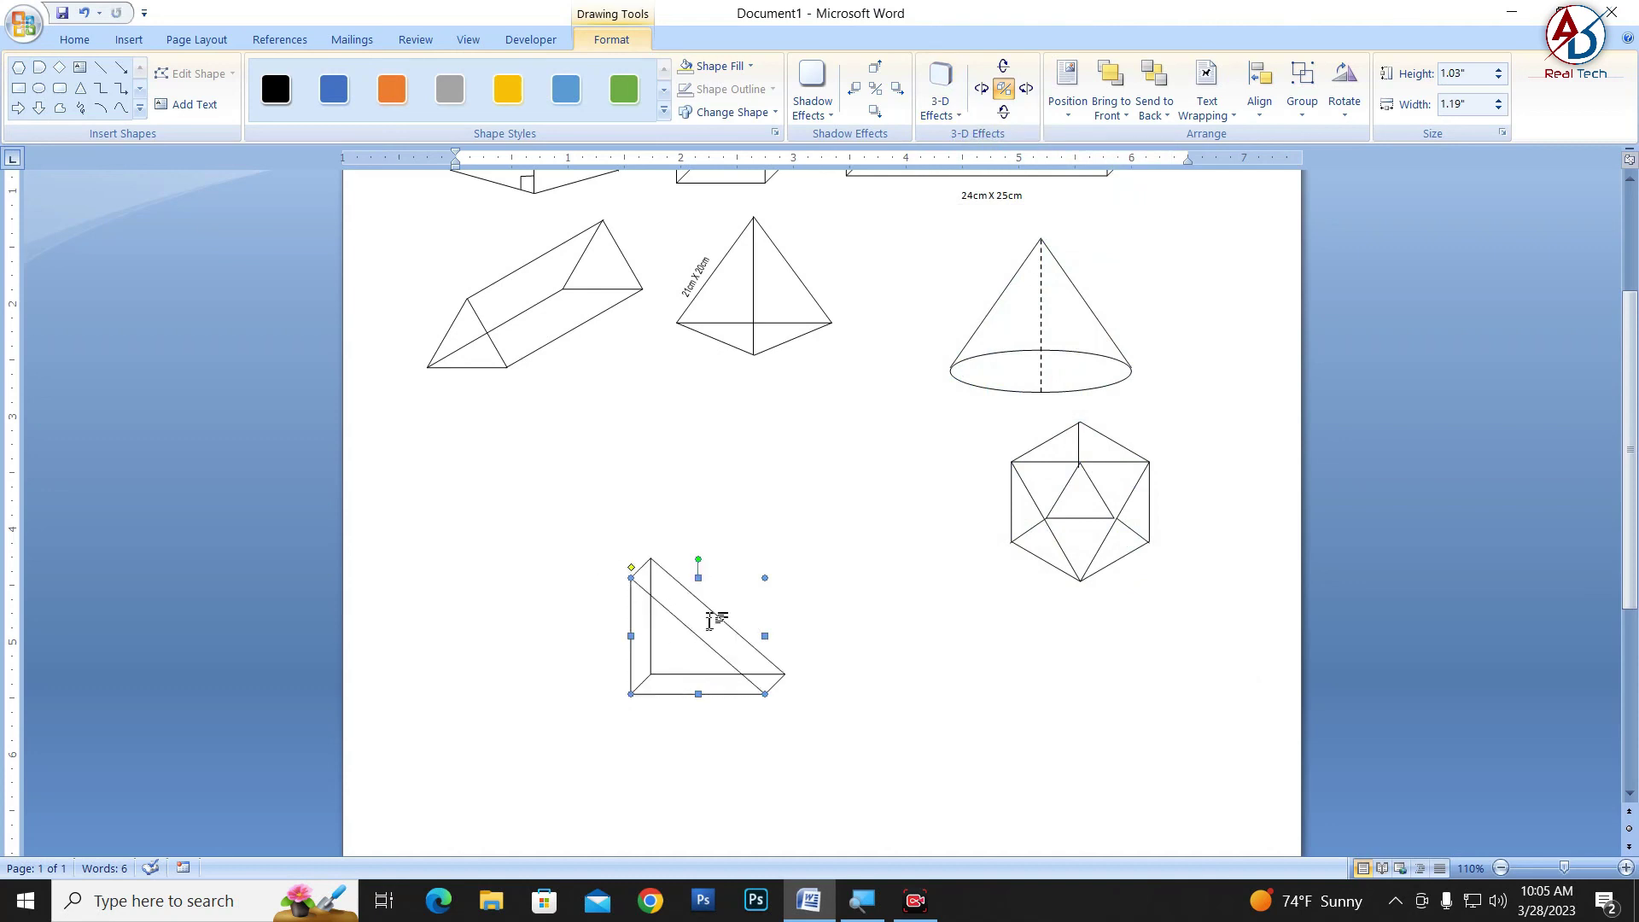
mouse_move(702, 560)
left_mouse_down()
mouse_move(758, 676)
mouse_move(751, 706)
left_mouse_up()
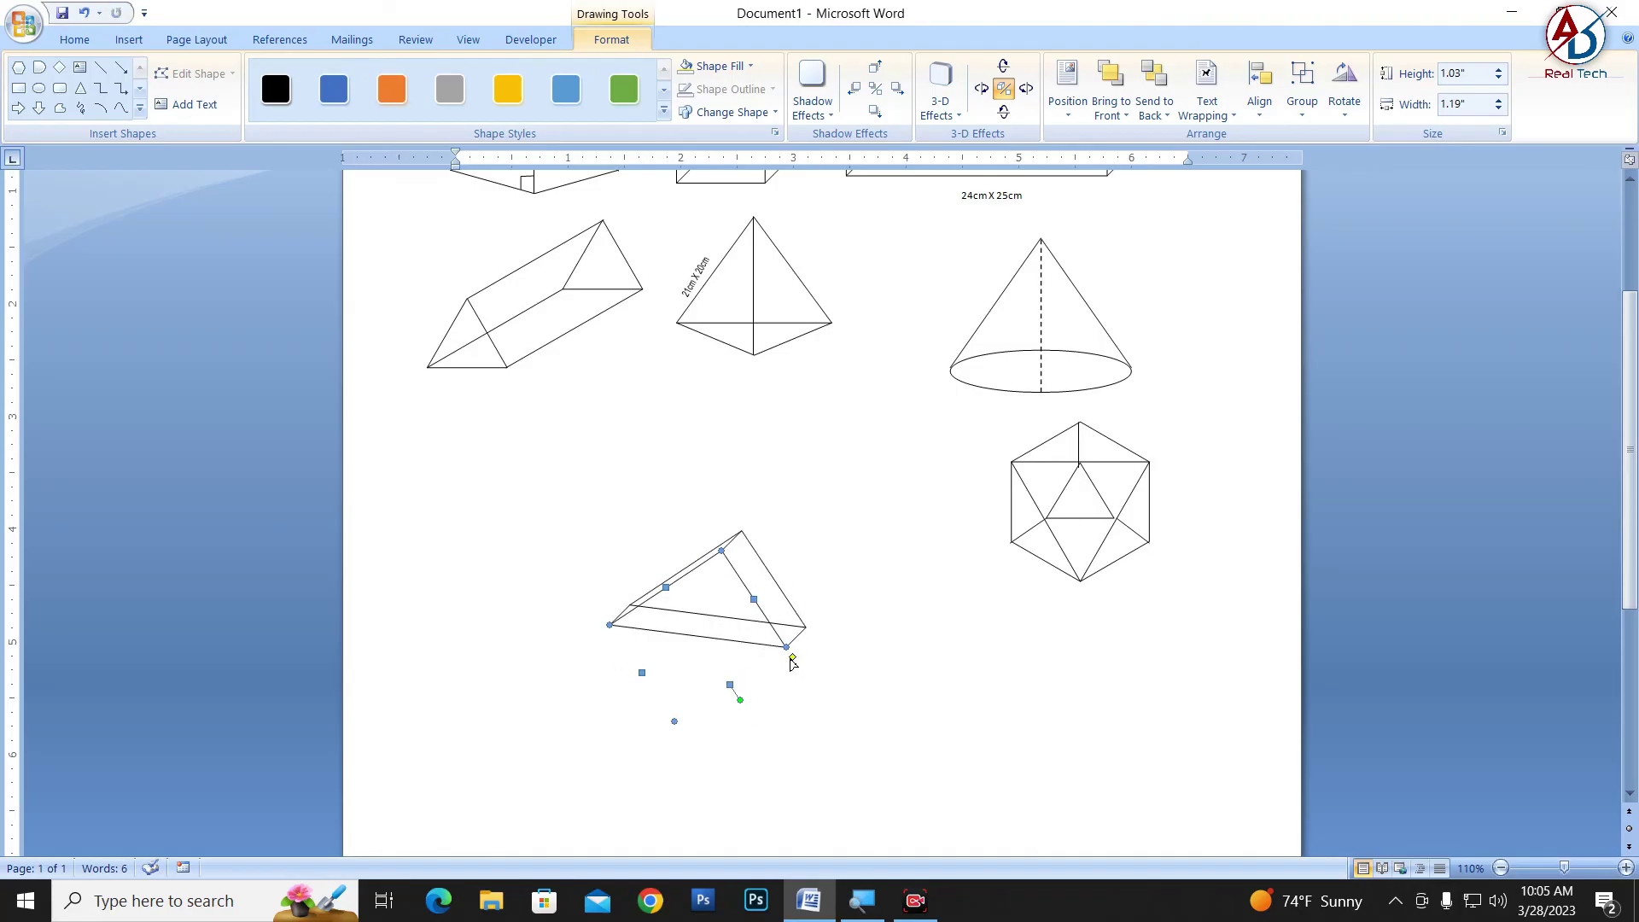
left_click_drag(793, 656, 746, 688)
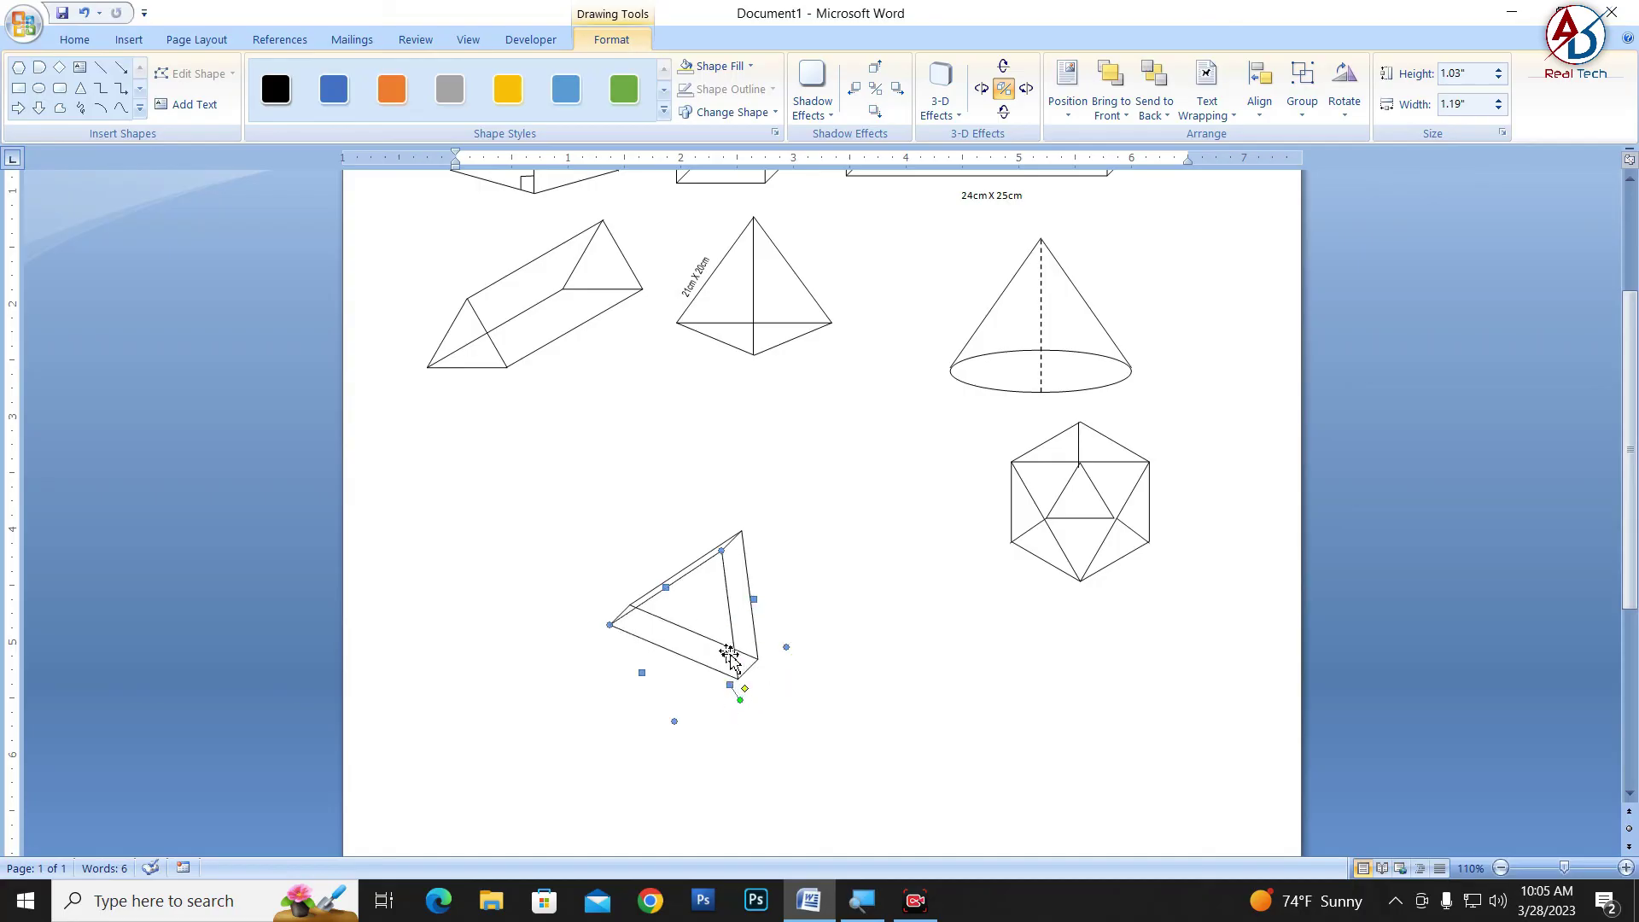
Set the prism depth to 72 pt and place it beside the cone
left_click(940, 101)
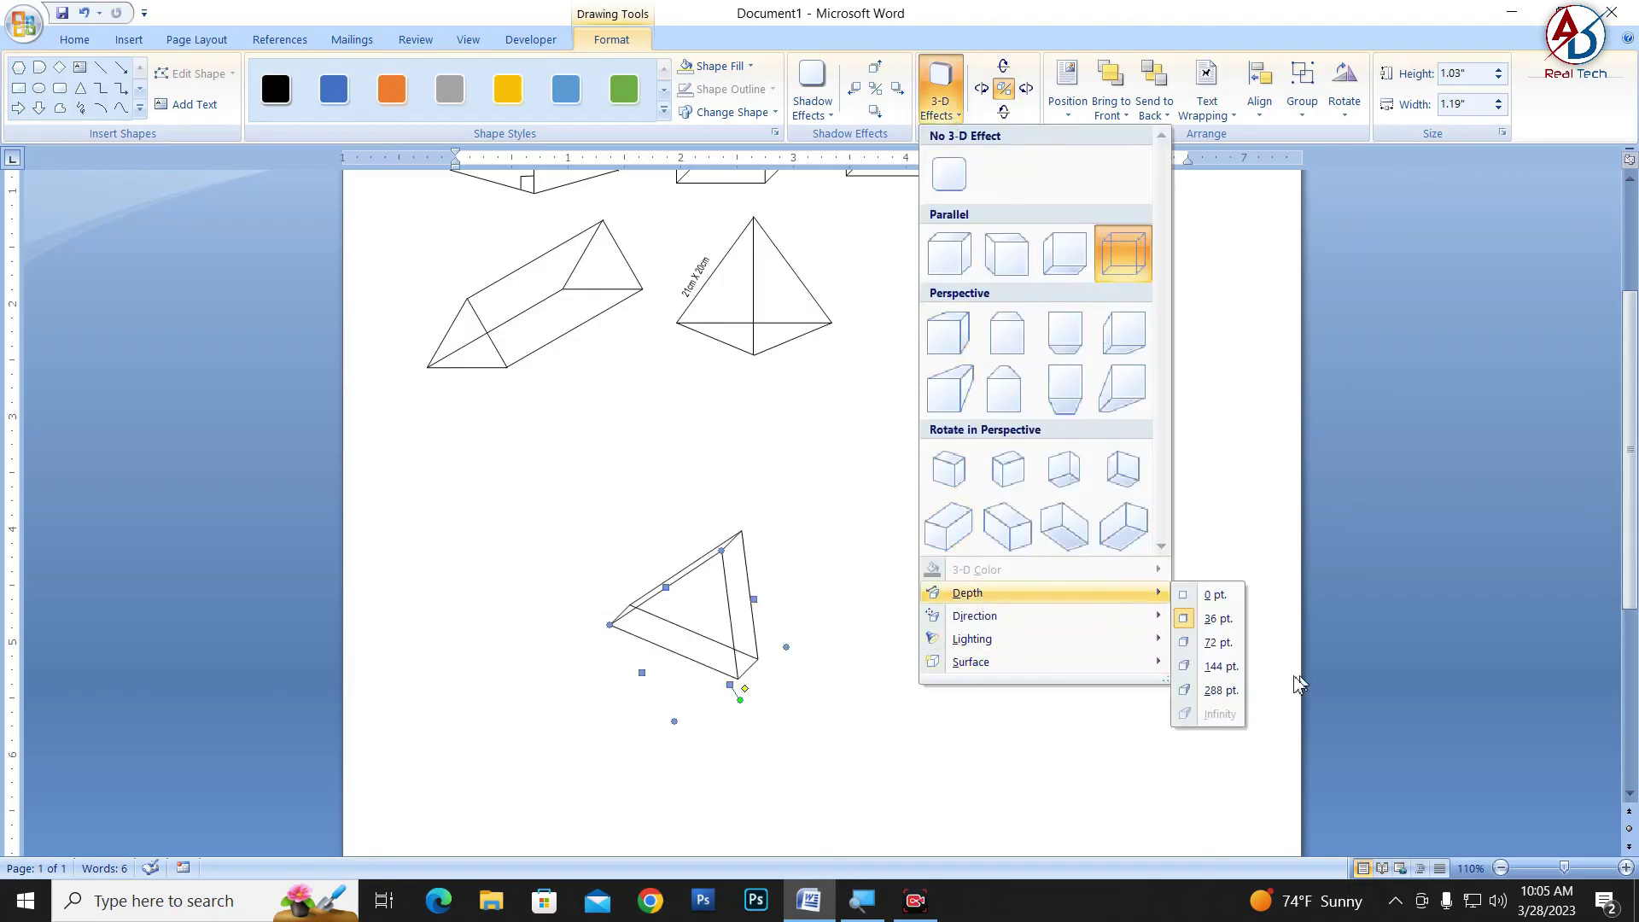
mouse_move(968, 592)
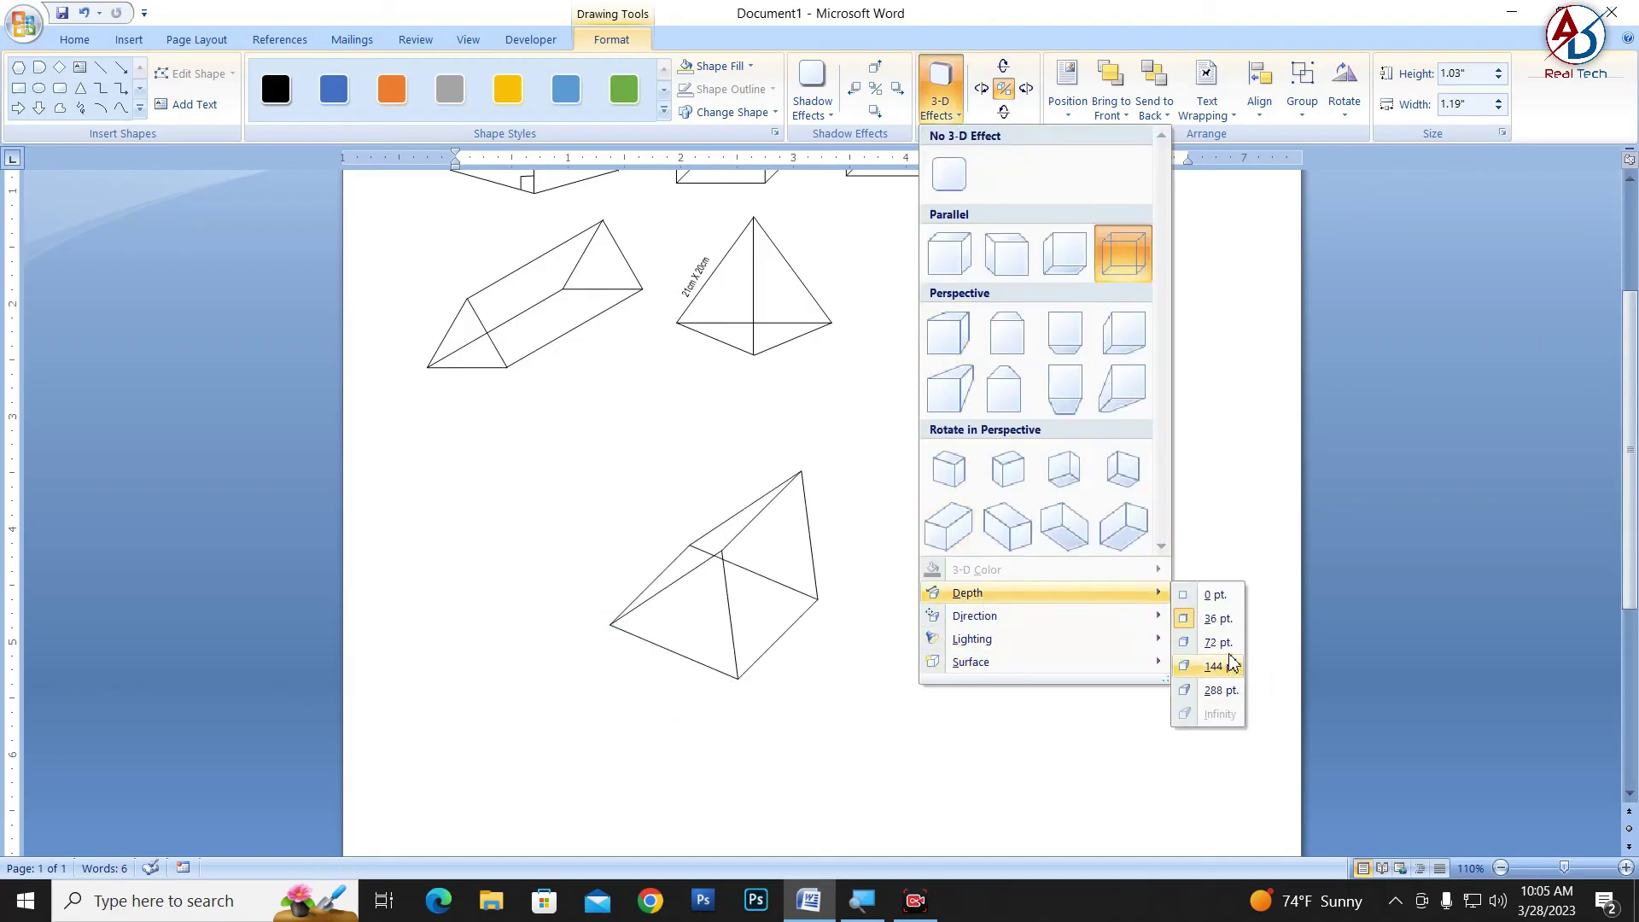
left_click(1220, 643)
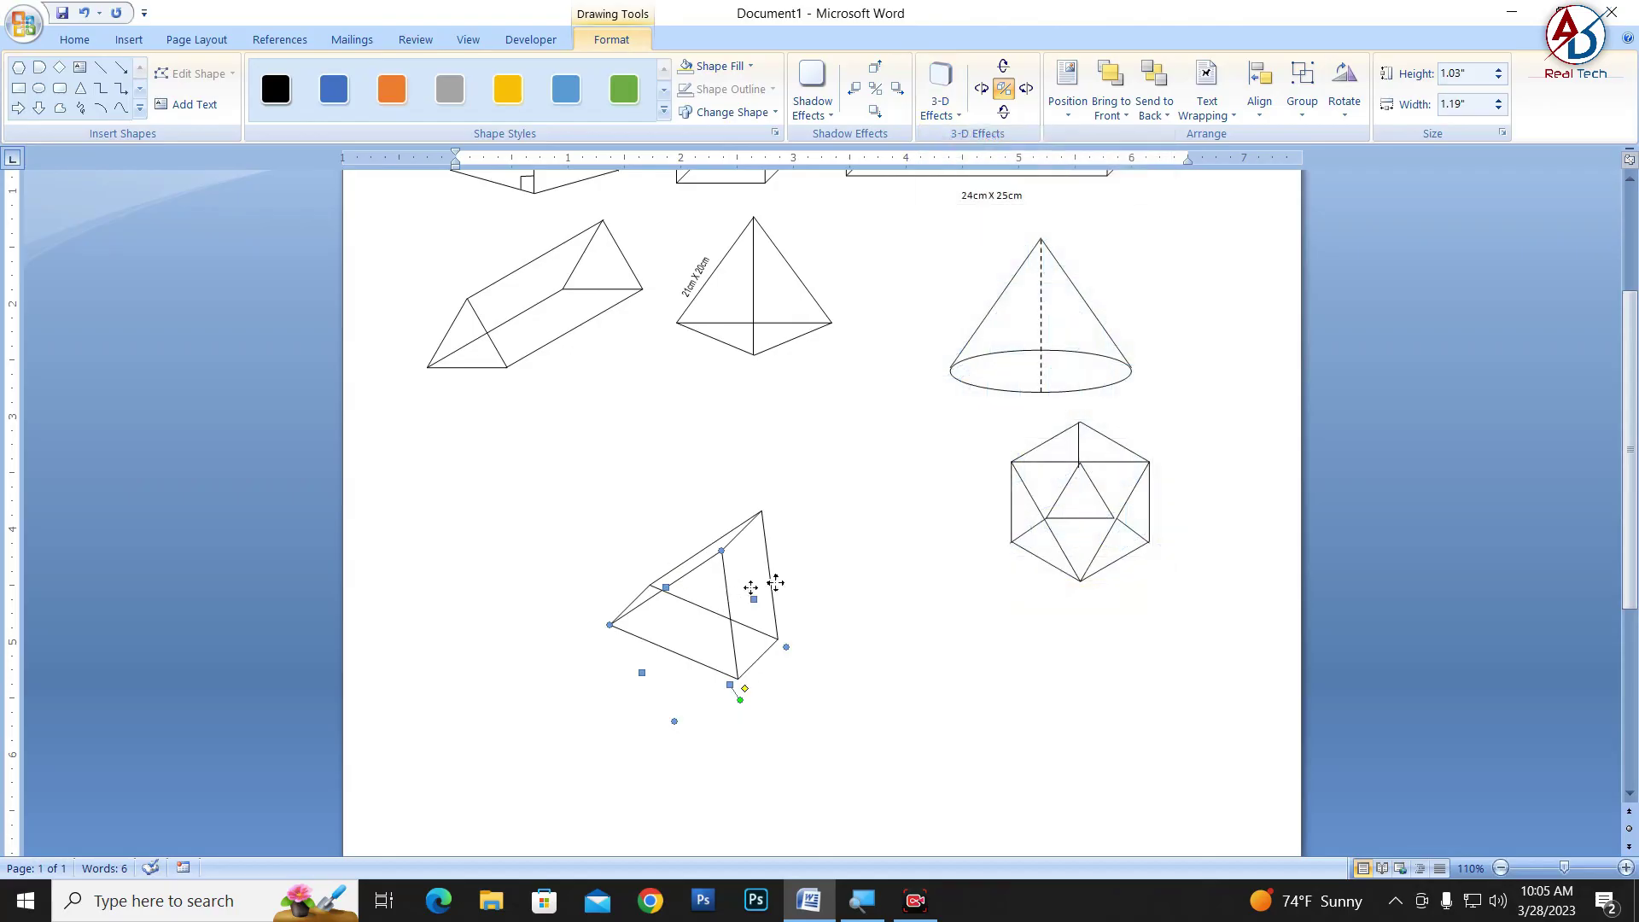
left_click_drag(736, 594, 1253, 256)
scroll(1169, 559, "up", 3)
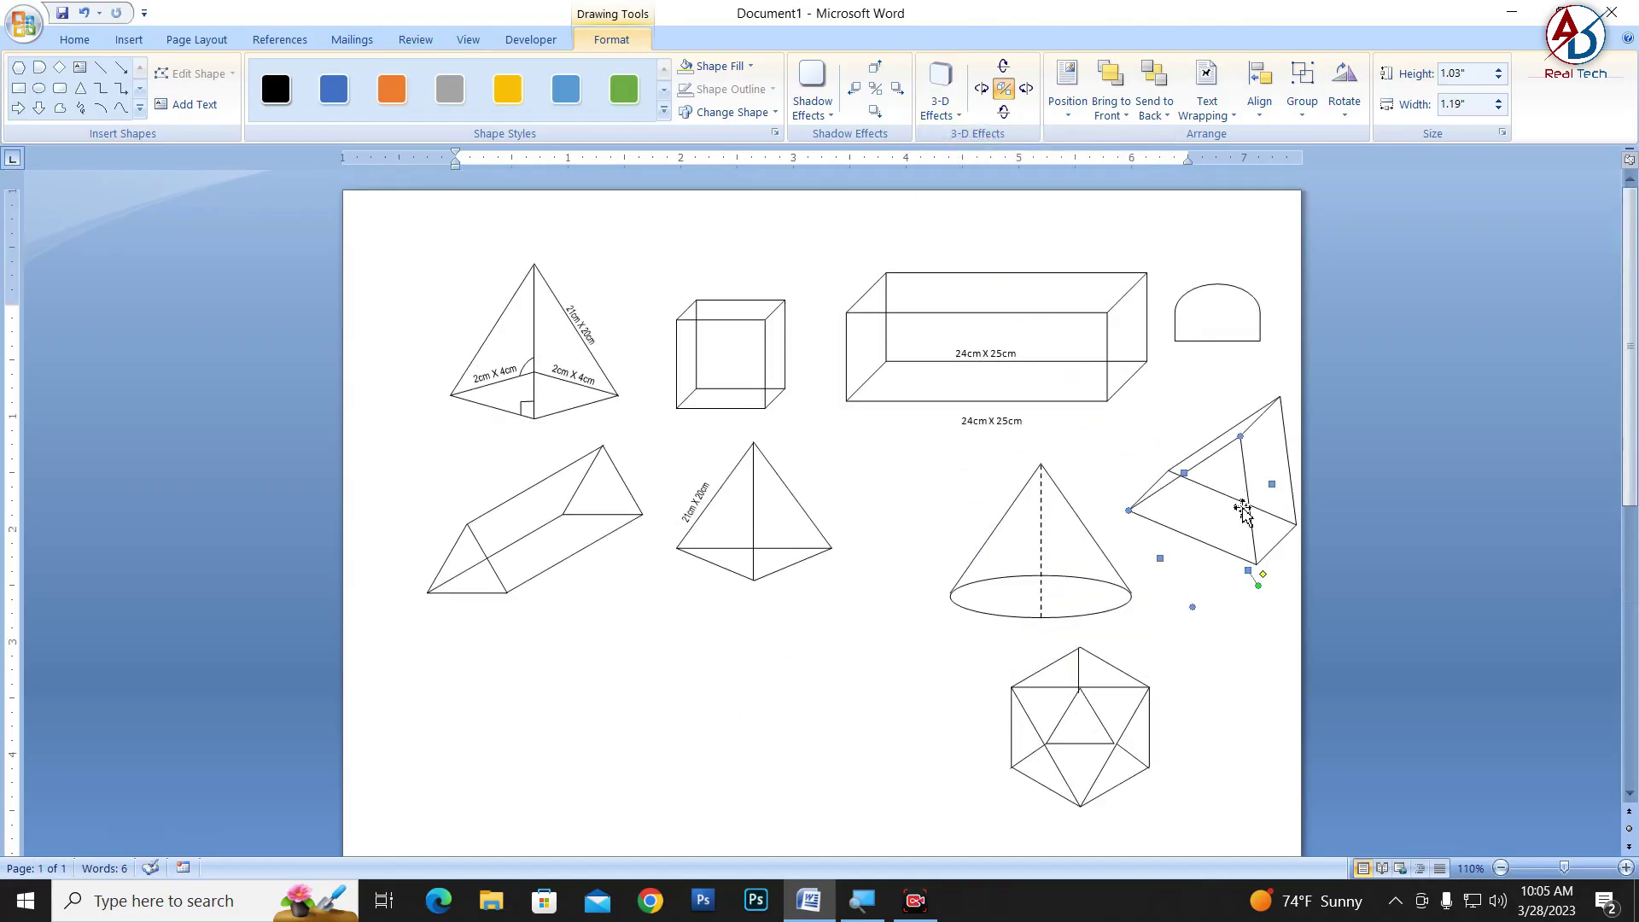
left_click_drag(1246, 508, 1222, 503)
left_click(751, 683)
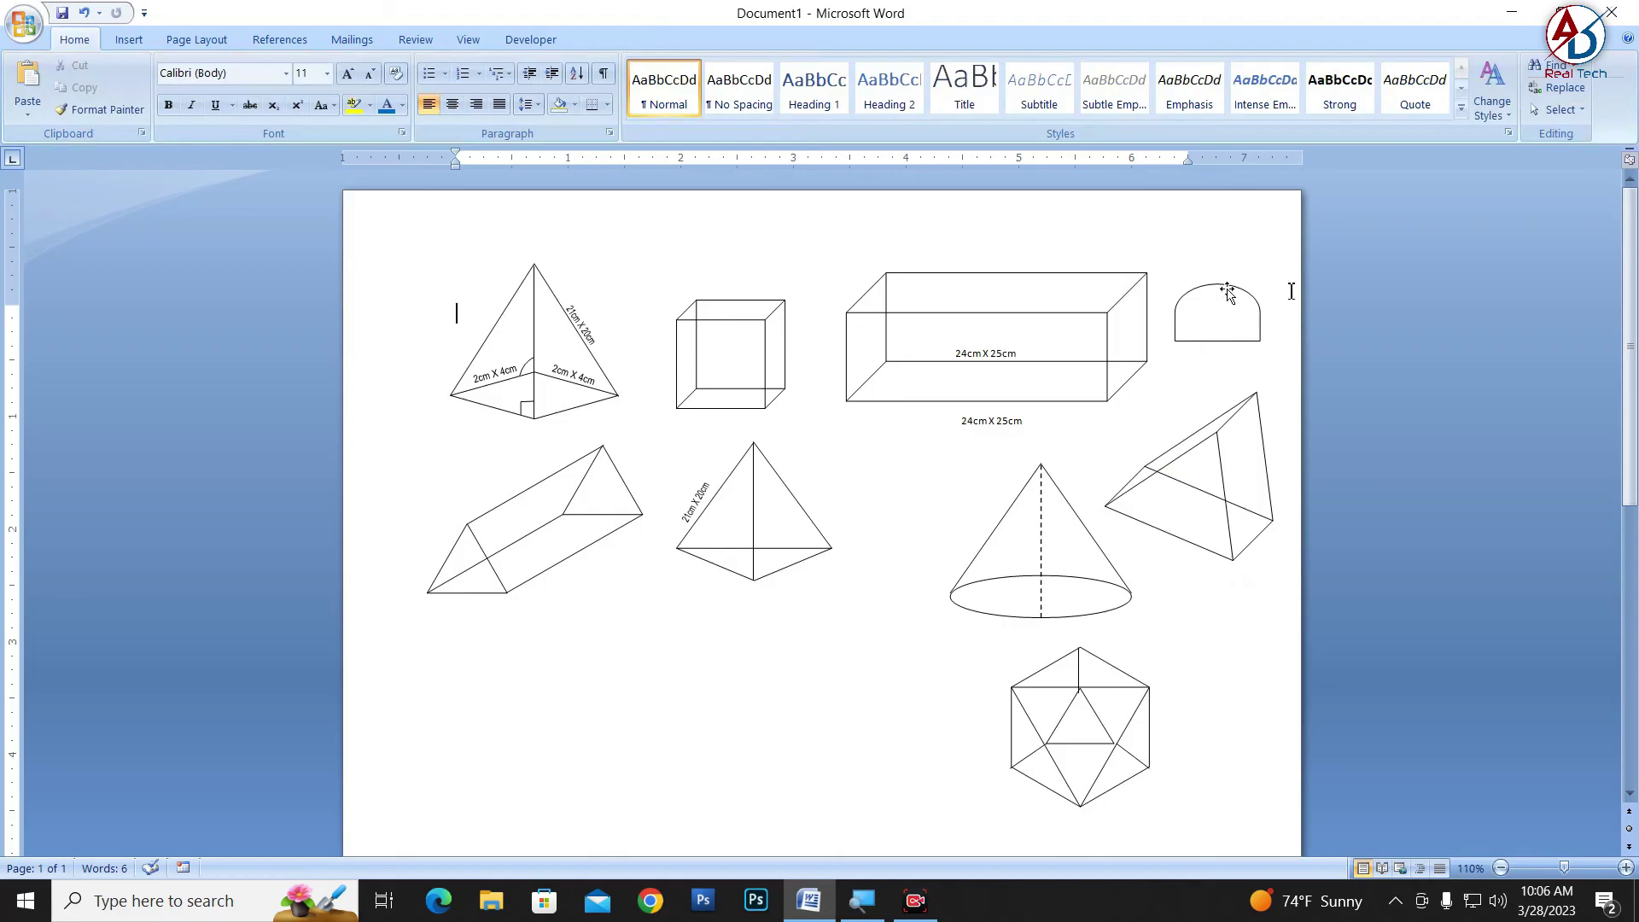
Draw an oval for the cylinder's end
scroll(1017, 603, "down", 3)
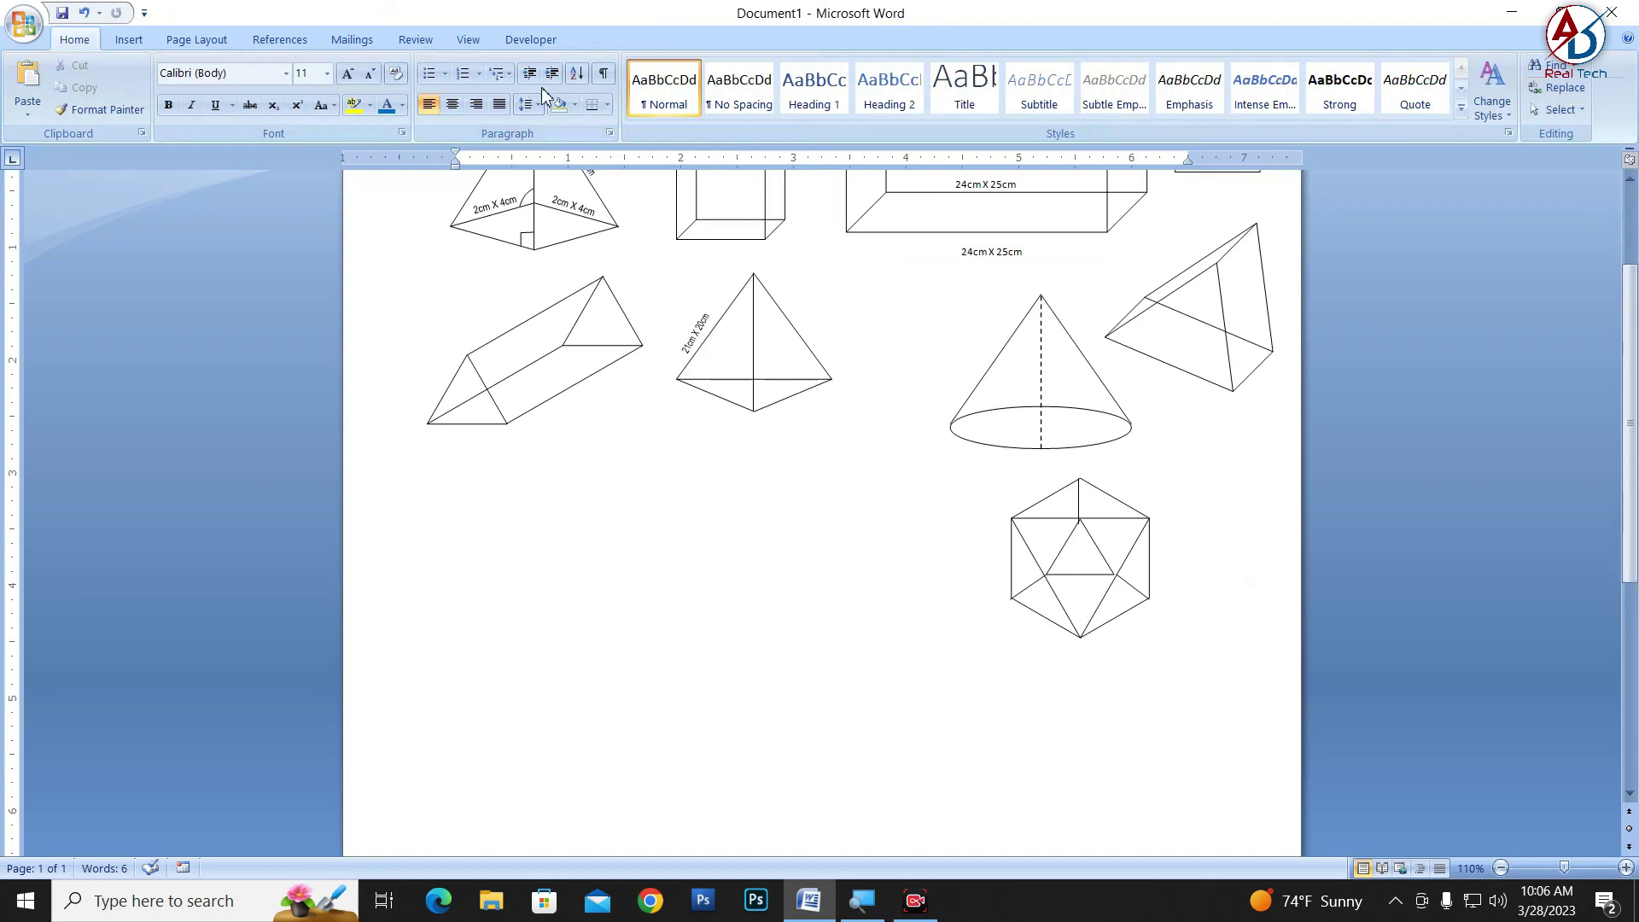
left_click(129, 39)
left_click(301, 94)
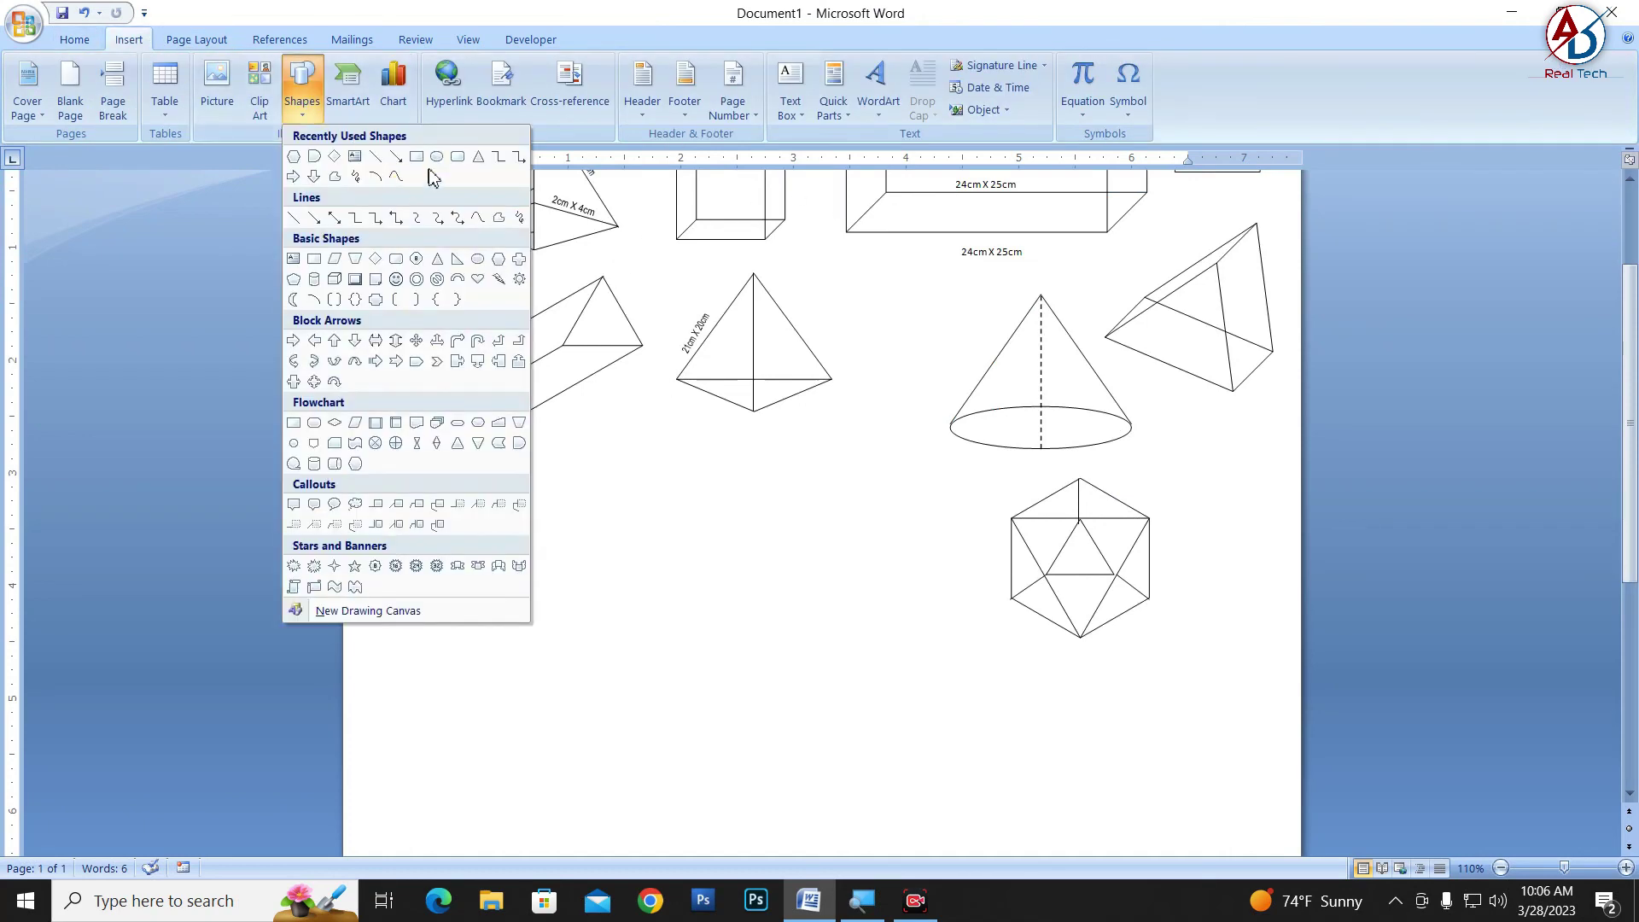
left_click(436, 156)
mouse_move(584, 562)
left_mouse_down()
mouse_move(725, 586)
mouse_move(678, 735)
left_mouse_up()
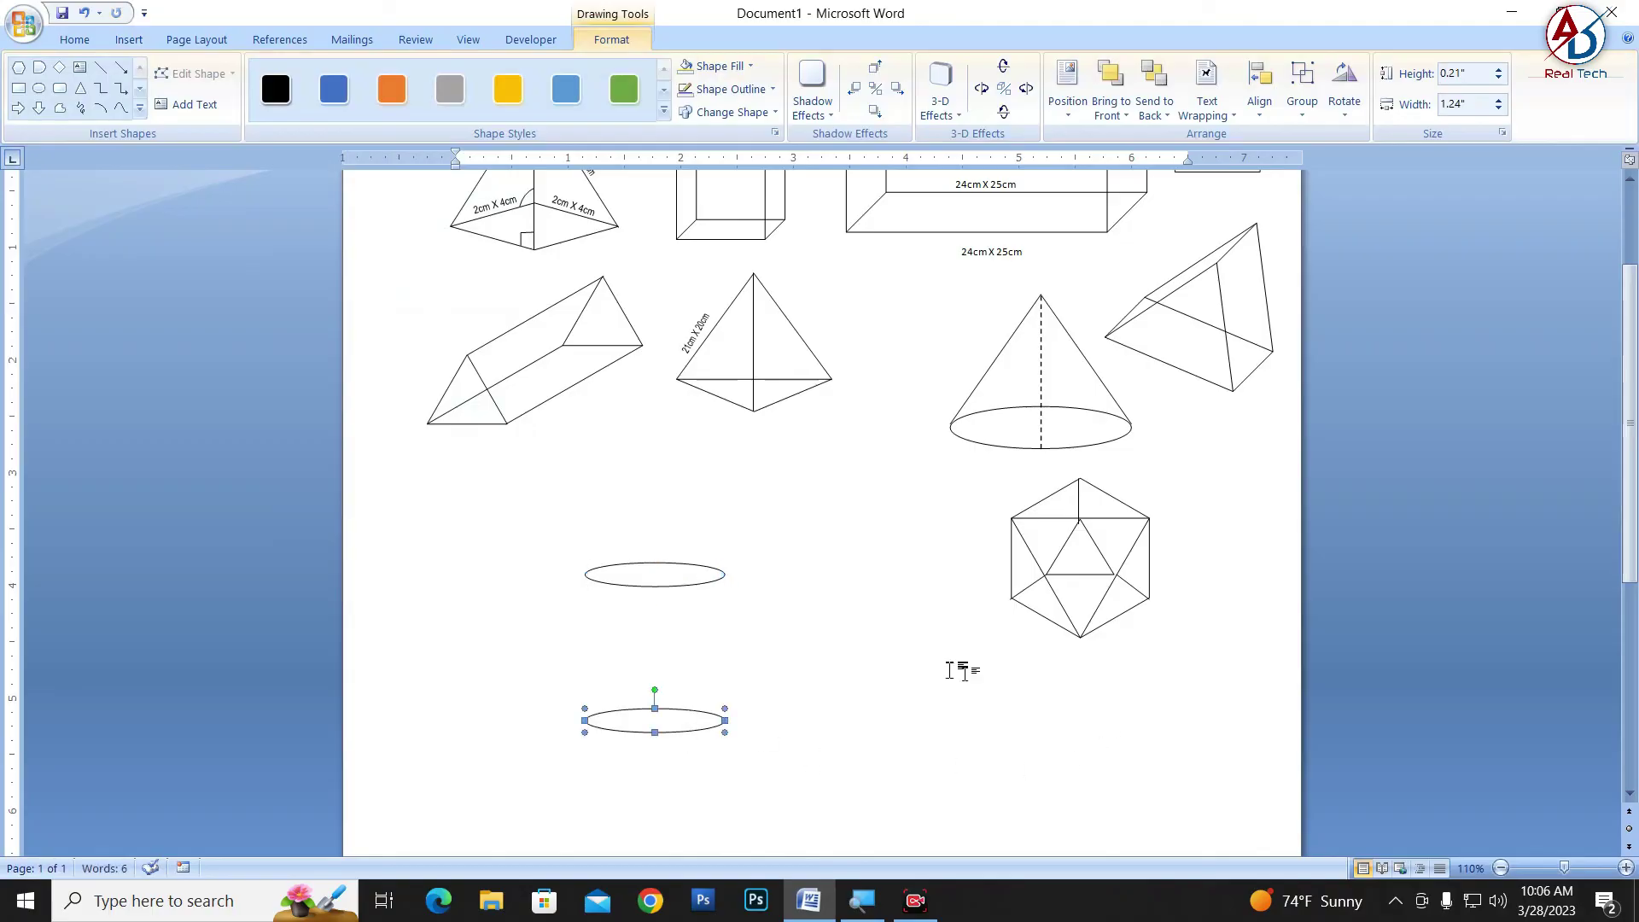
Add straight lines for the cylinder's left and right sides
left_click(100, 66)
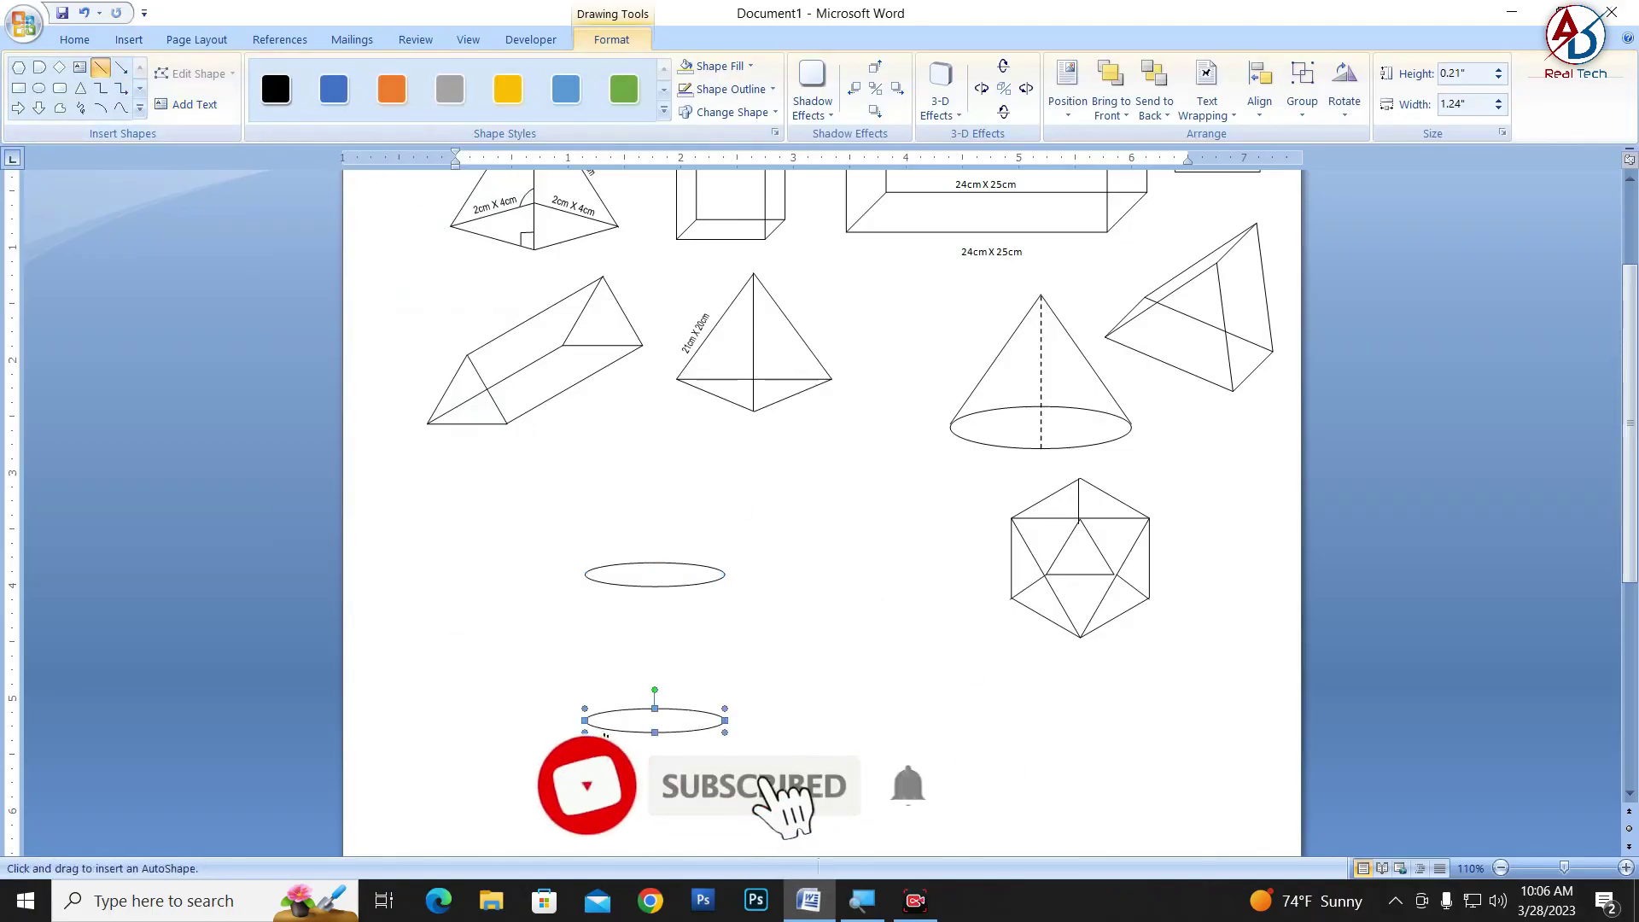
left_click_drag(585, 720, 584, 574)
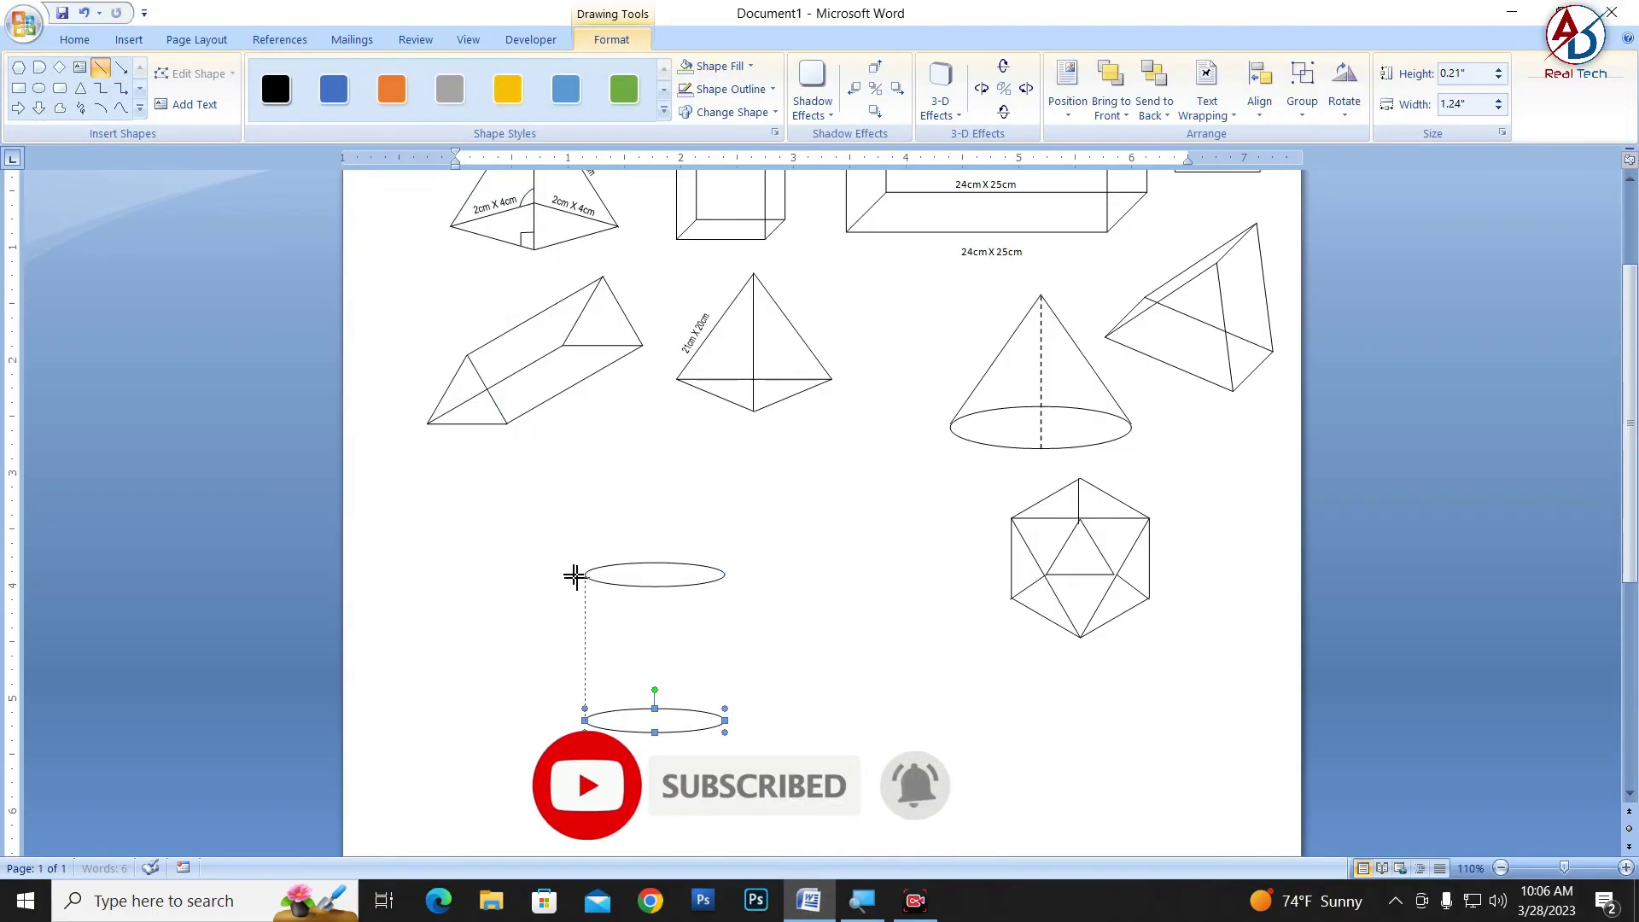
left_click_drag(585, 687, 719, 687)
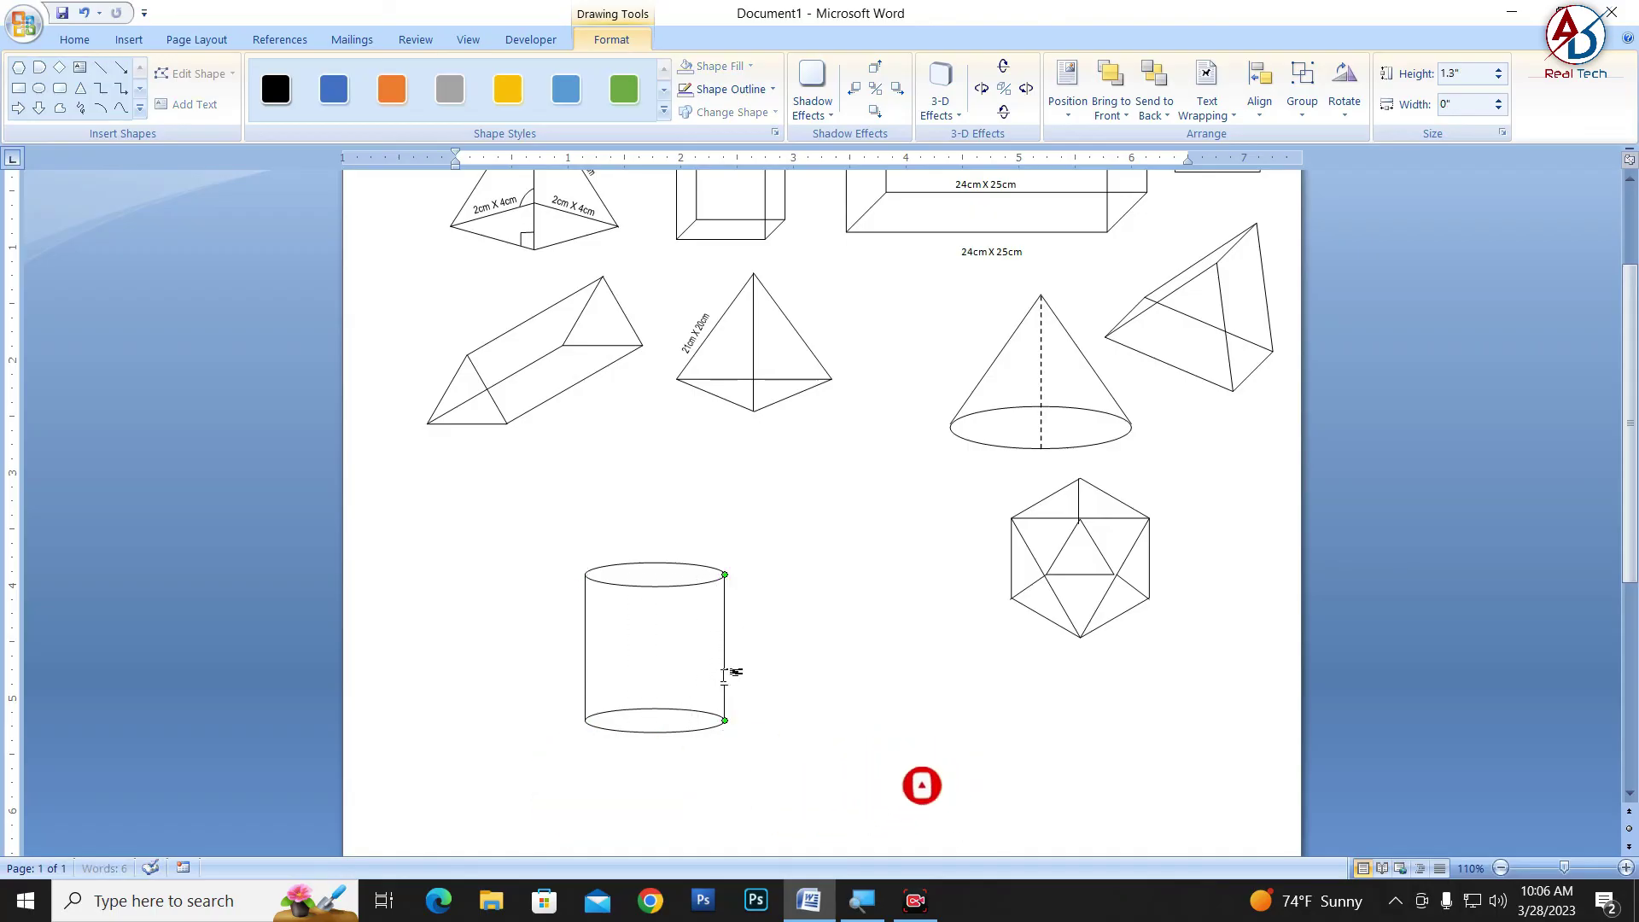
left_click(899, 717)
scroll(900, 716, "down", 3)
scroll(692, 678, "up", 1)
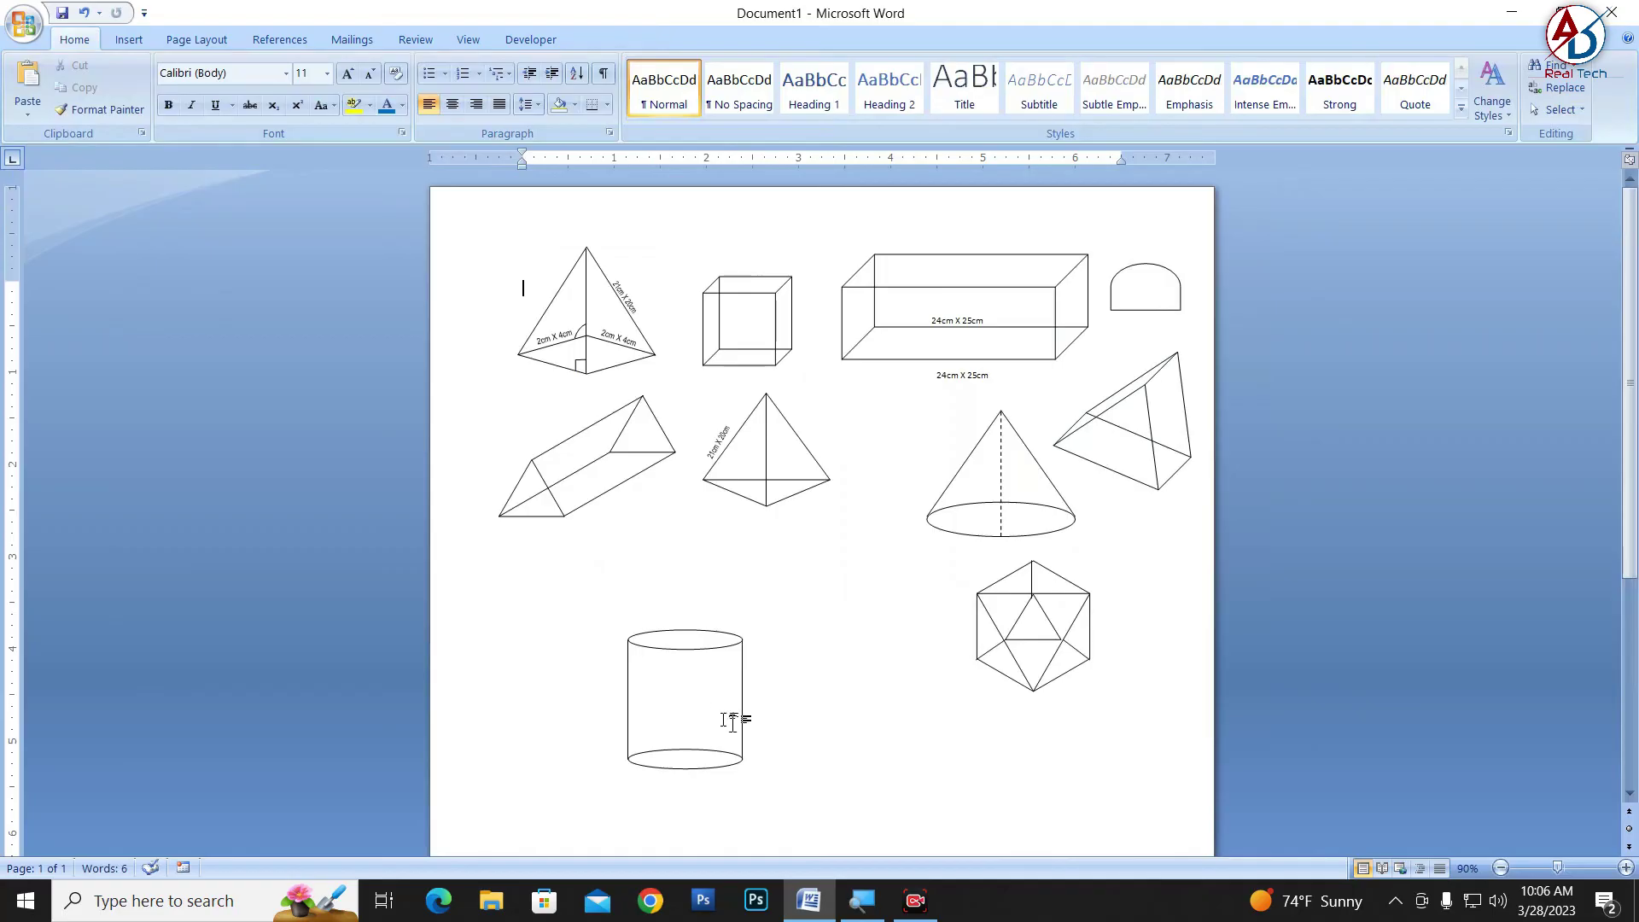
scroll(740, 744, "down", 1)
Select all the cylinder parts with Select Objects and group them into one object
left_click(1560, 109)
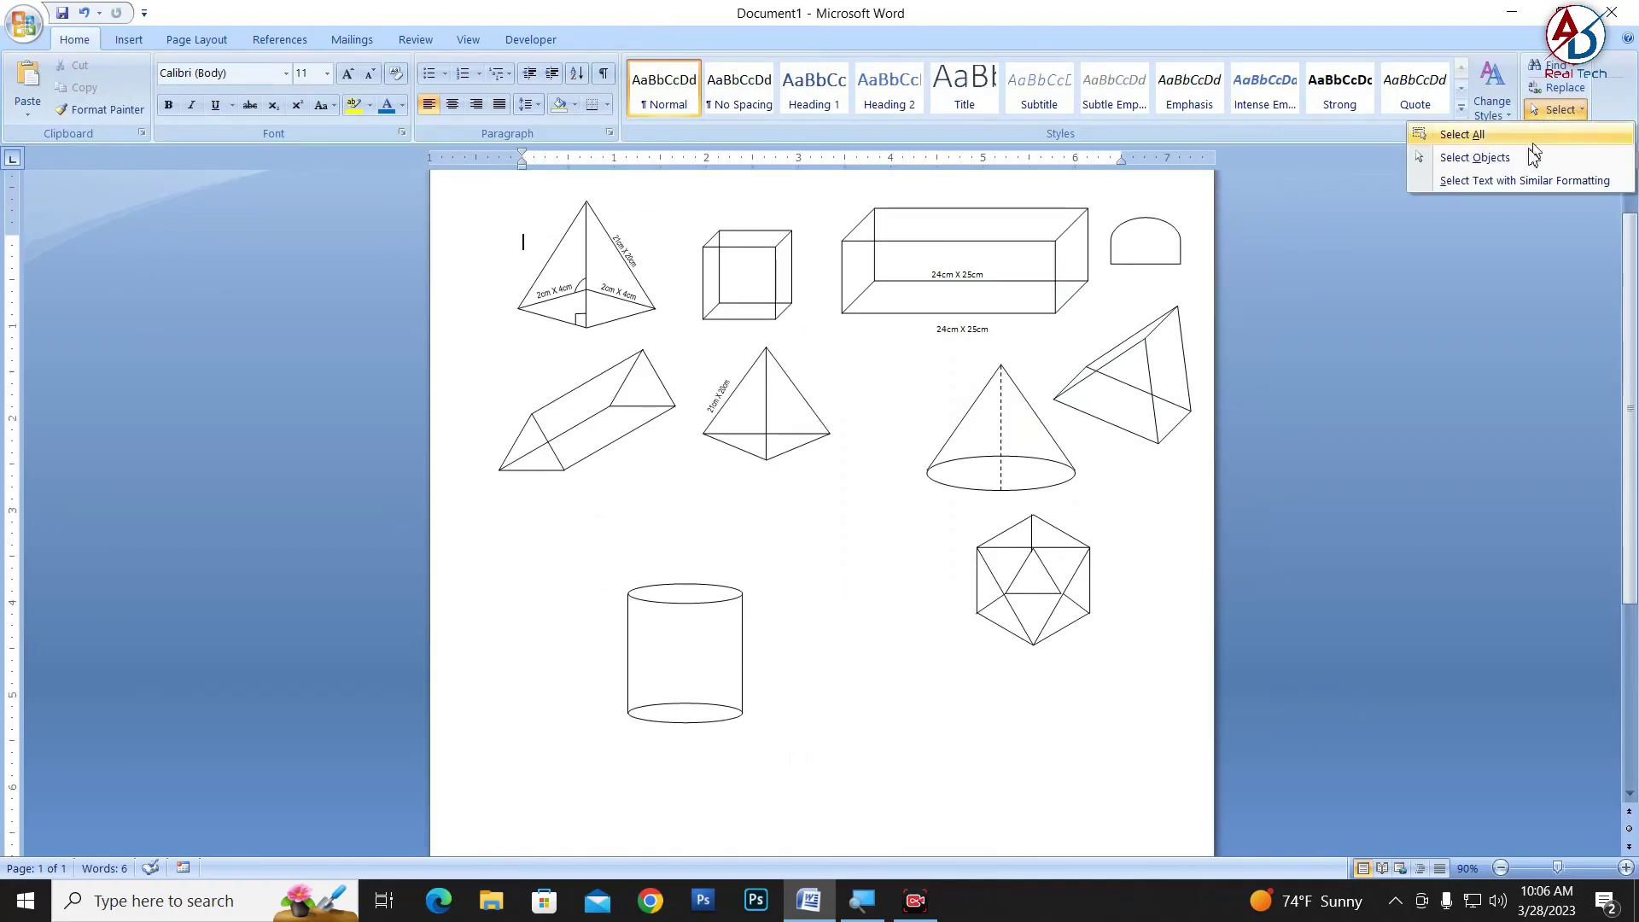
left_click(1570, 153)
left_click_drag(574, 539, 841, 800)
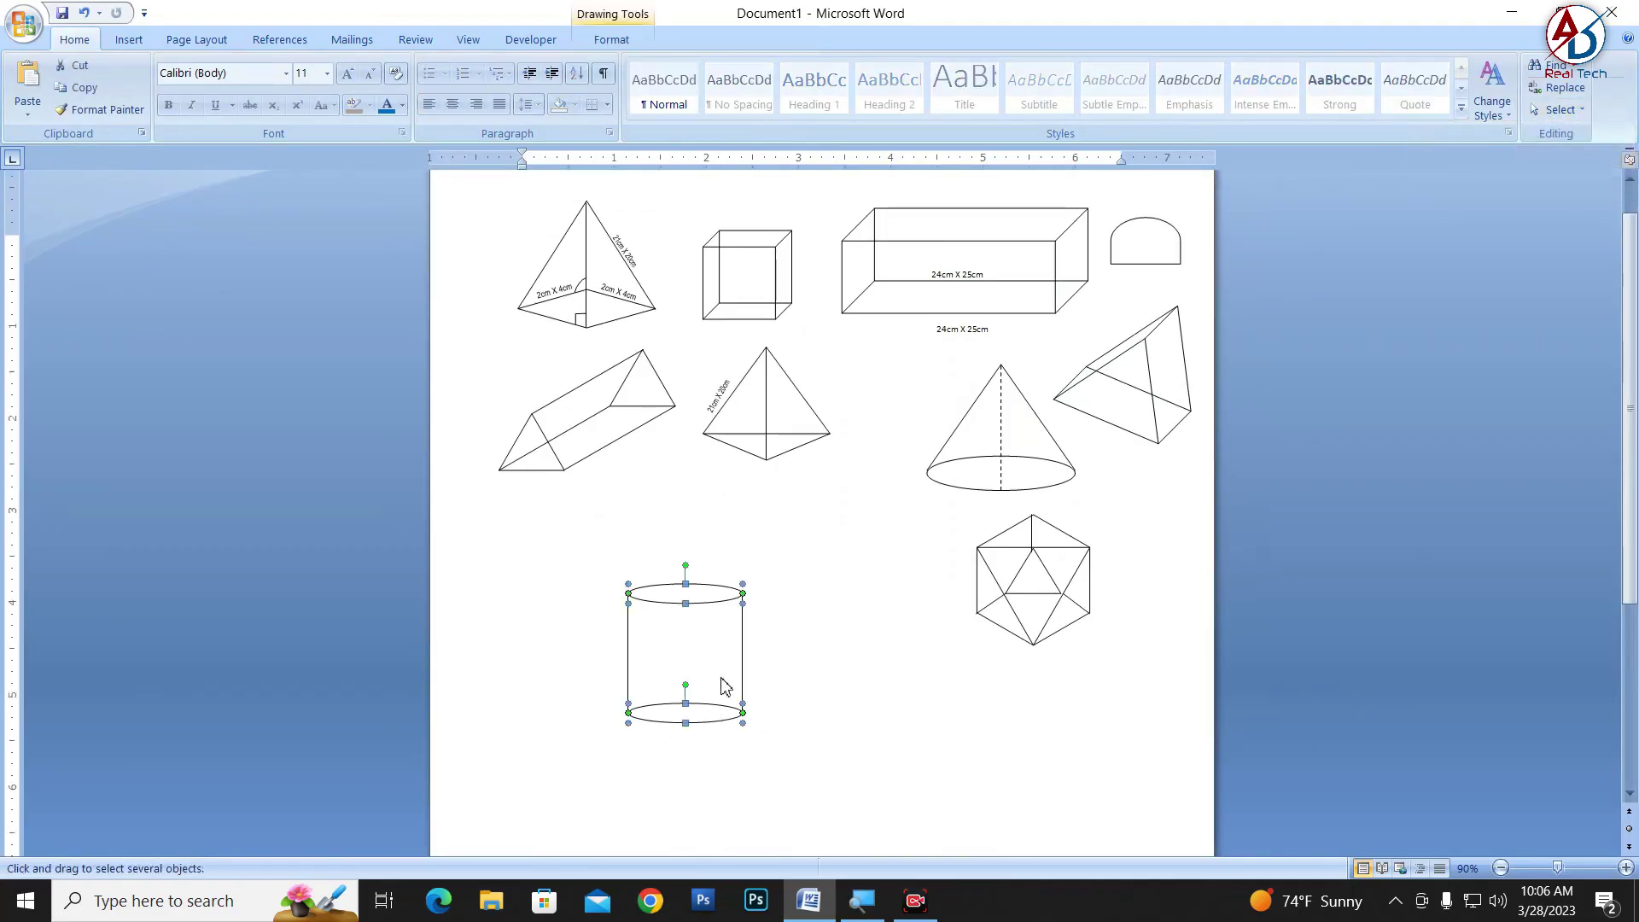
right_click(719, 714)
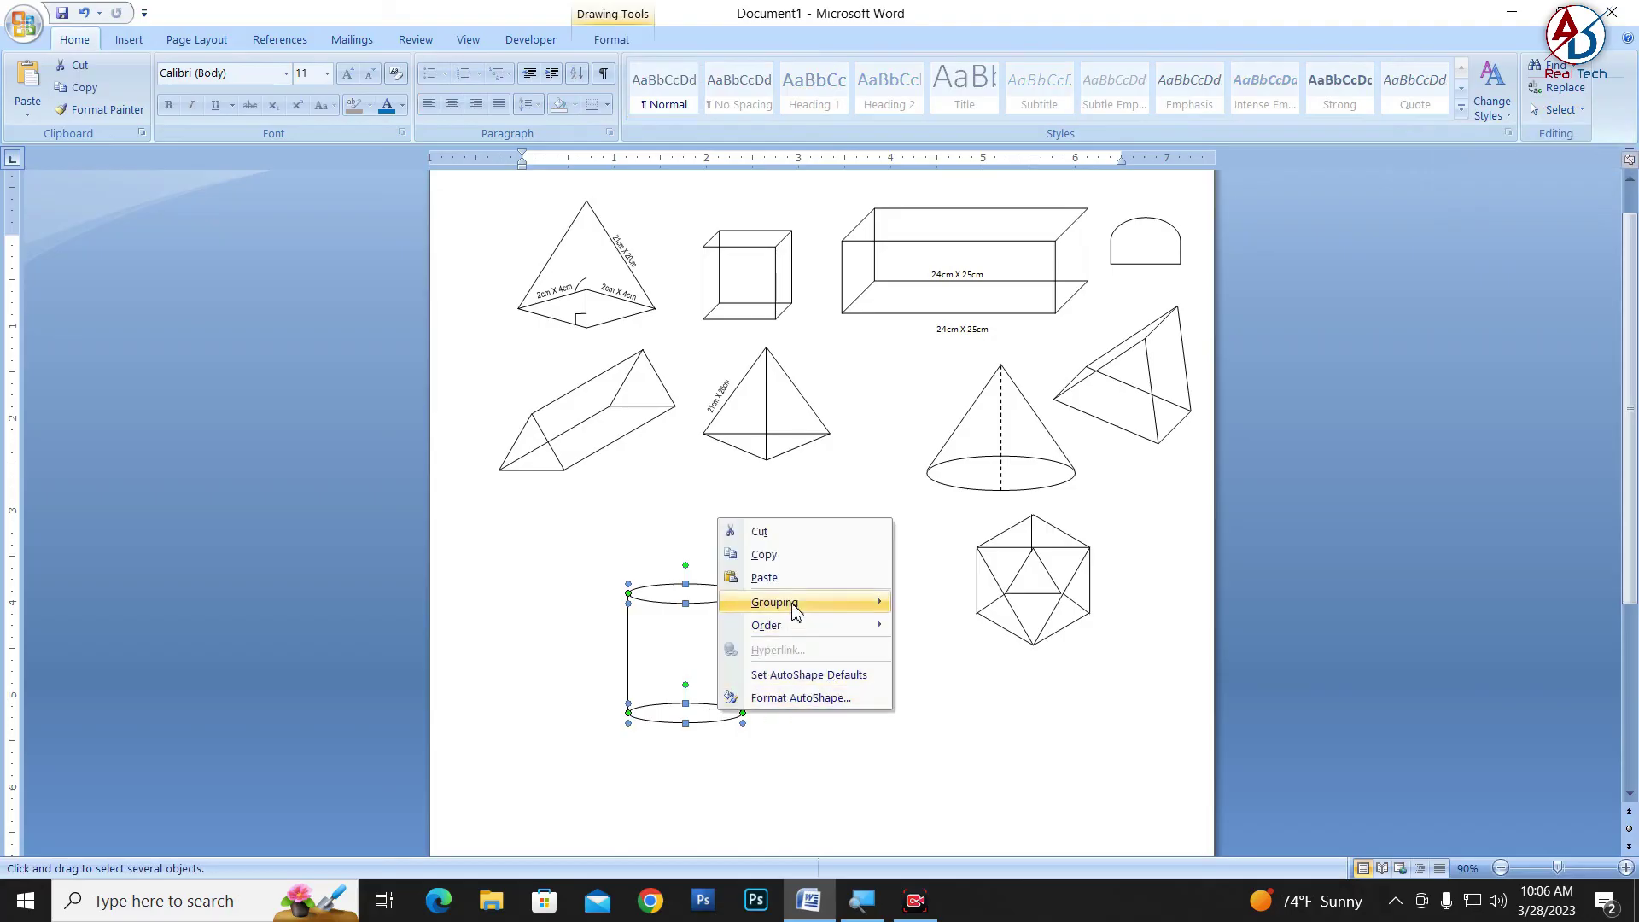
left_click(939, 607)
Move the grouped cylinder up beside the icosahedron
left_click_drag(698, 603, 857, 493)
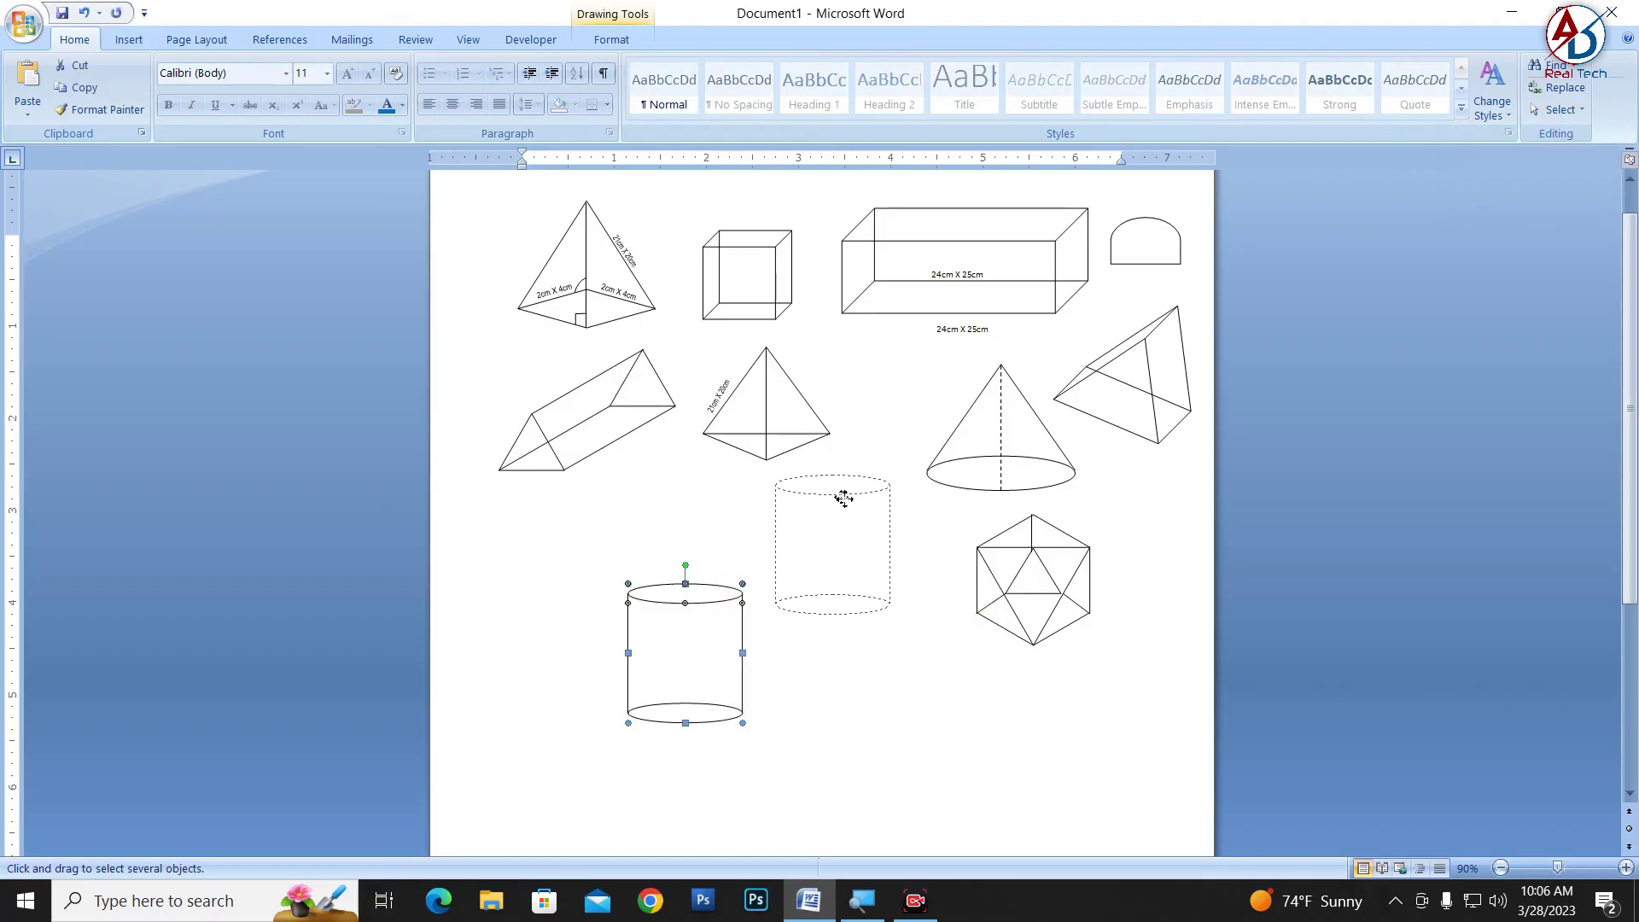
left_click(960, 696)
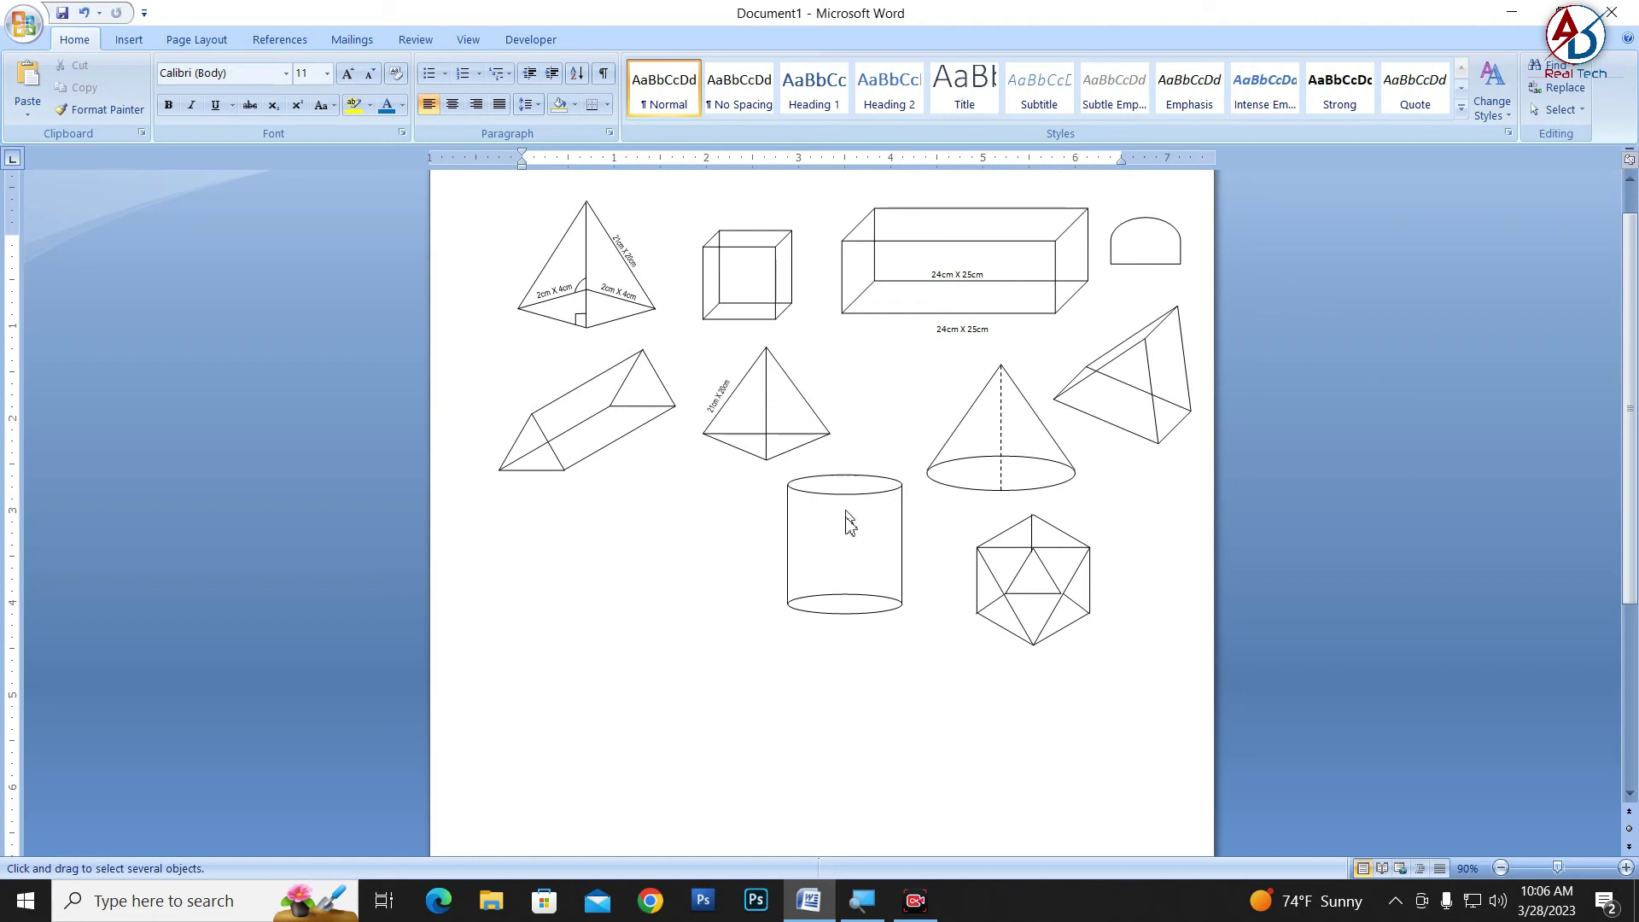
scroll(847, 521, "up", 1)
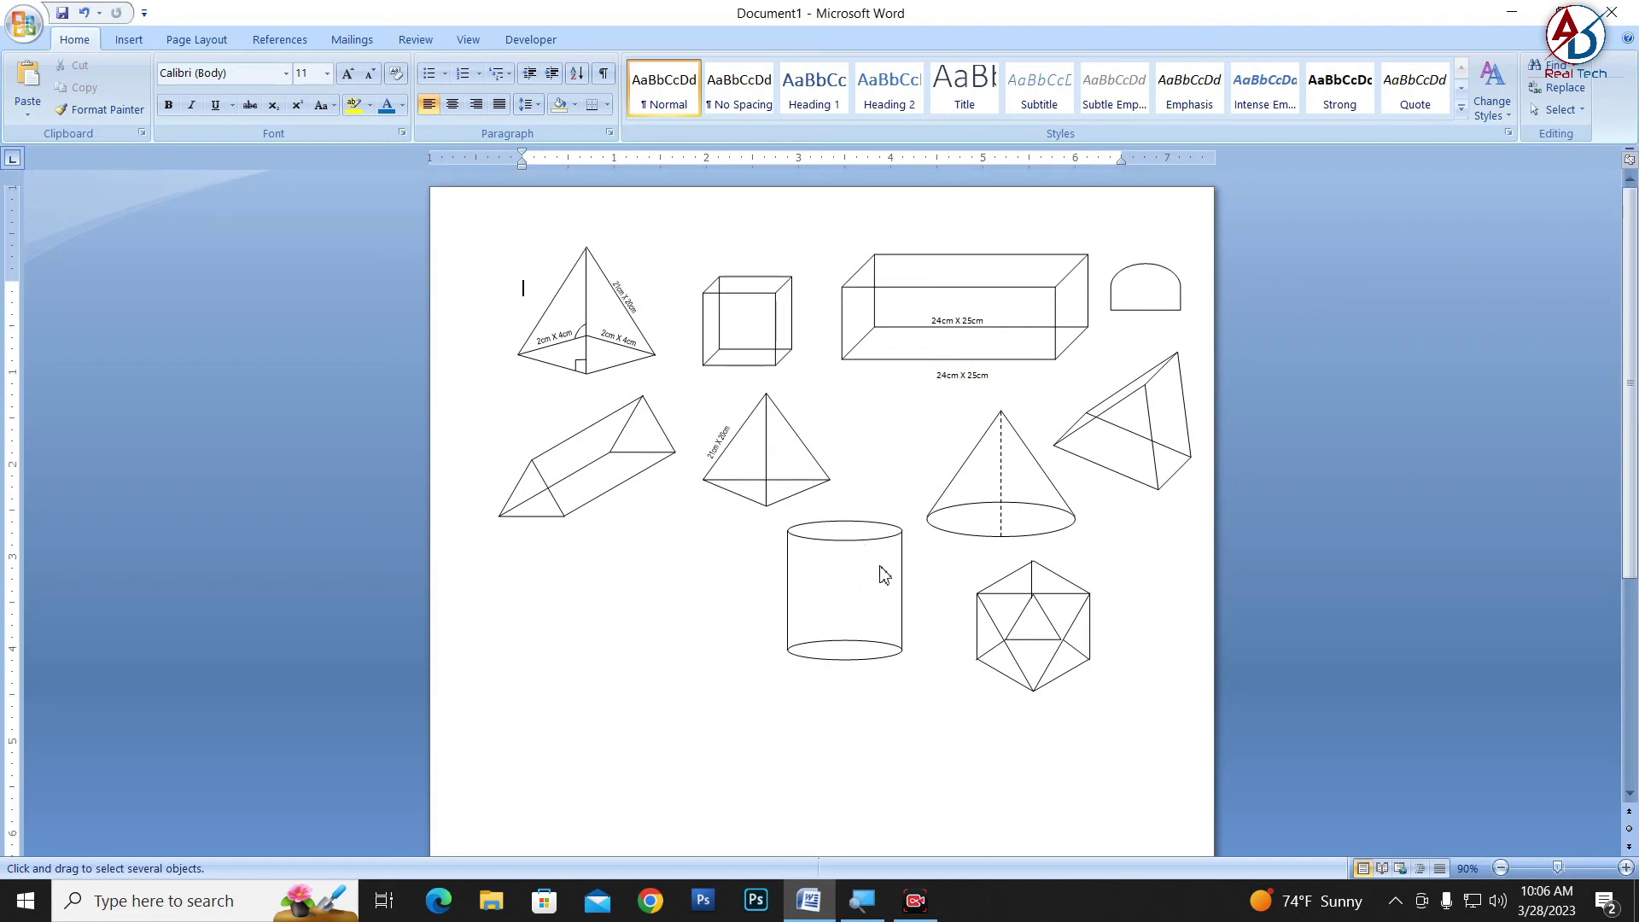
scroll(864, 572, "up", 1, "ctrl")
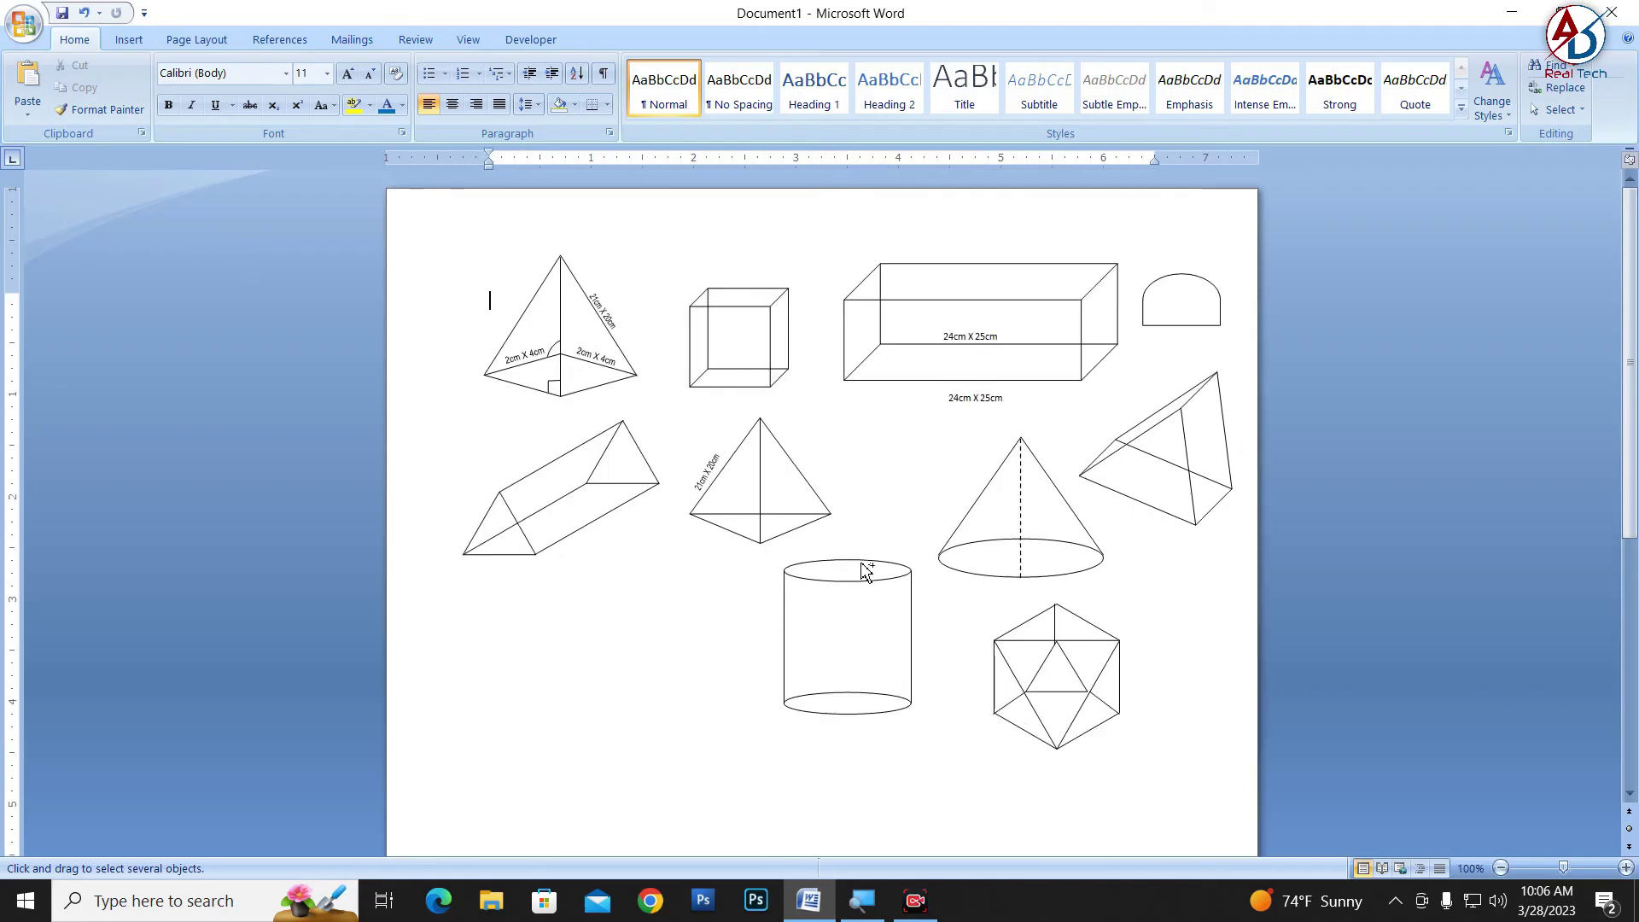